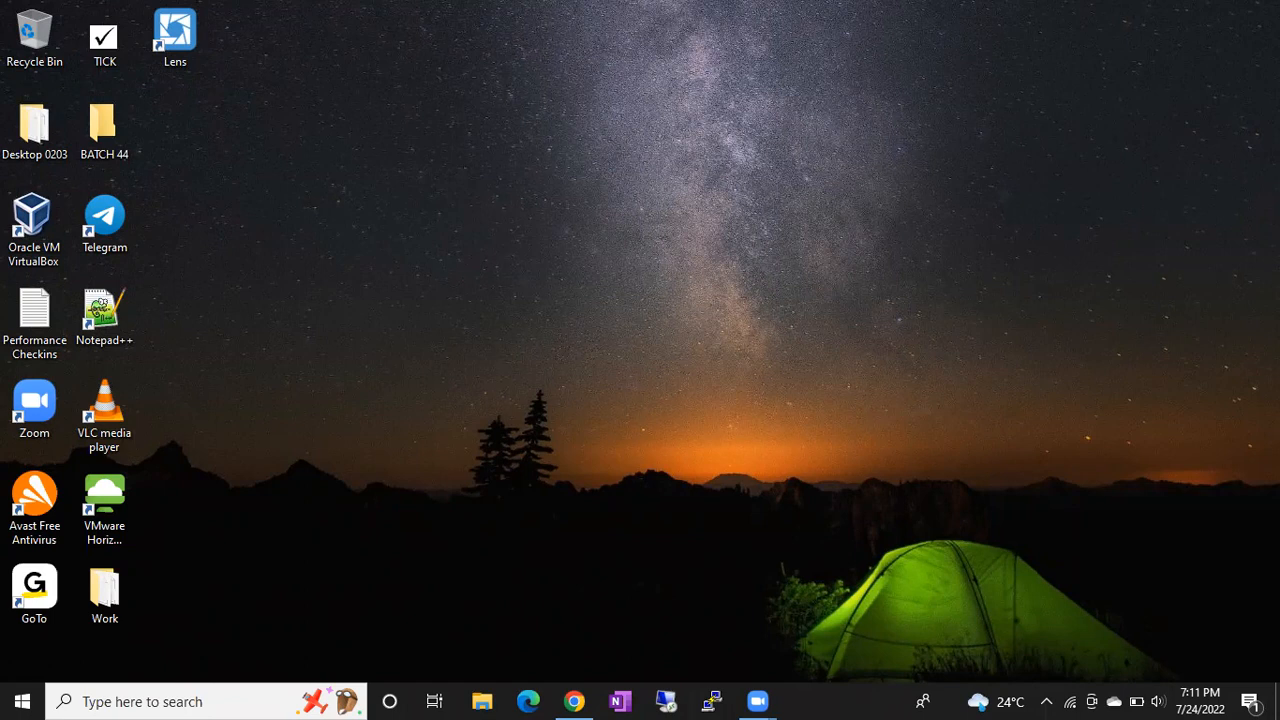
- Open Chrome and load the Google home page
{"action": "left_click", "coordinate": [574, 701]}
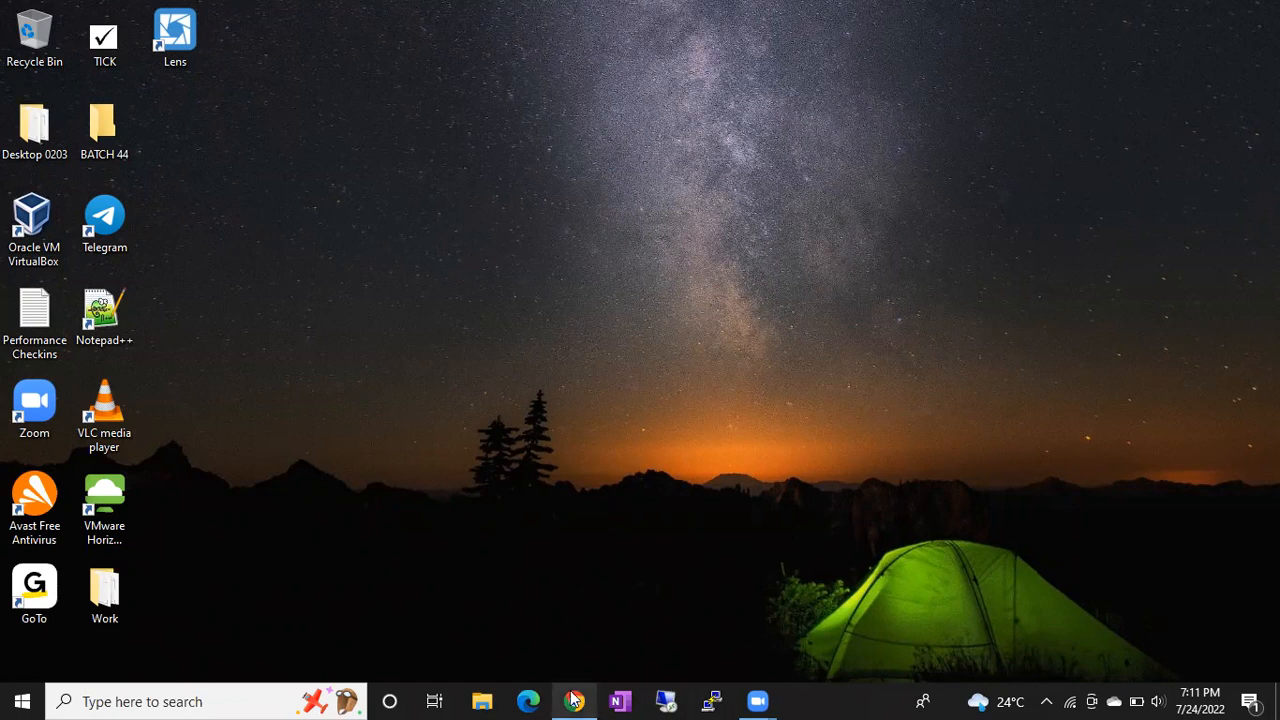
{"action": "type", "text": "go"}
{"action": "key", "text": "Return"}
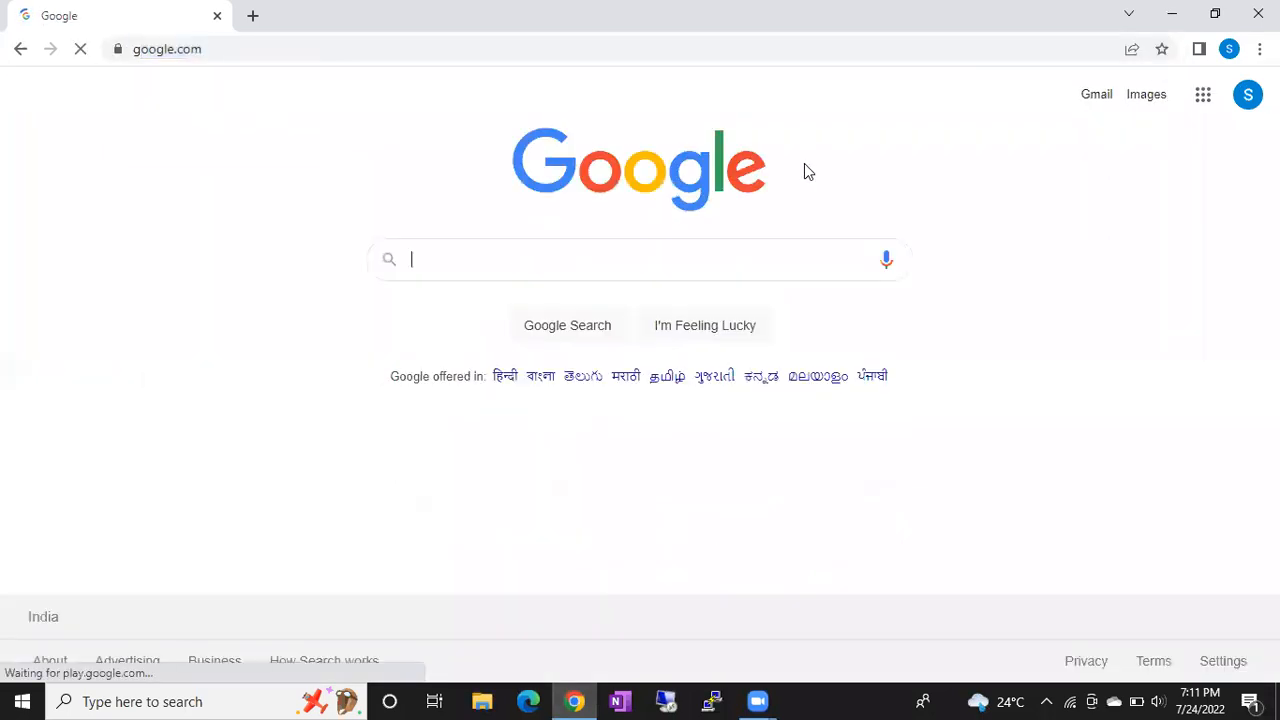
- Search Google for 'how to share sceen in teams'
{"action": "left_click", "coordinate": [500, 255]}
{"action": "type", "text": "how to shr"}
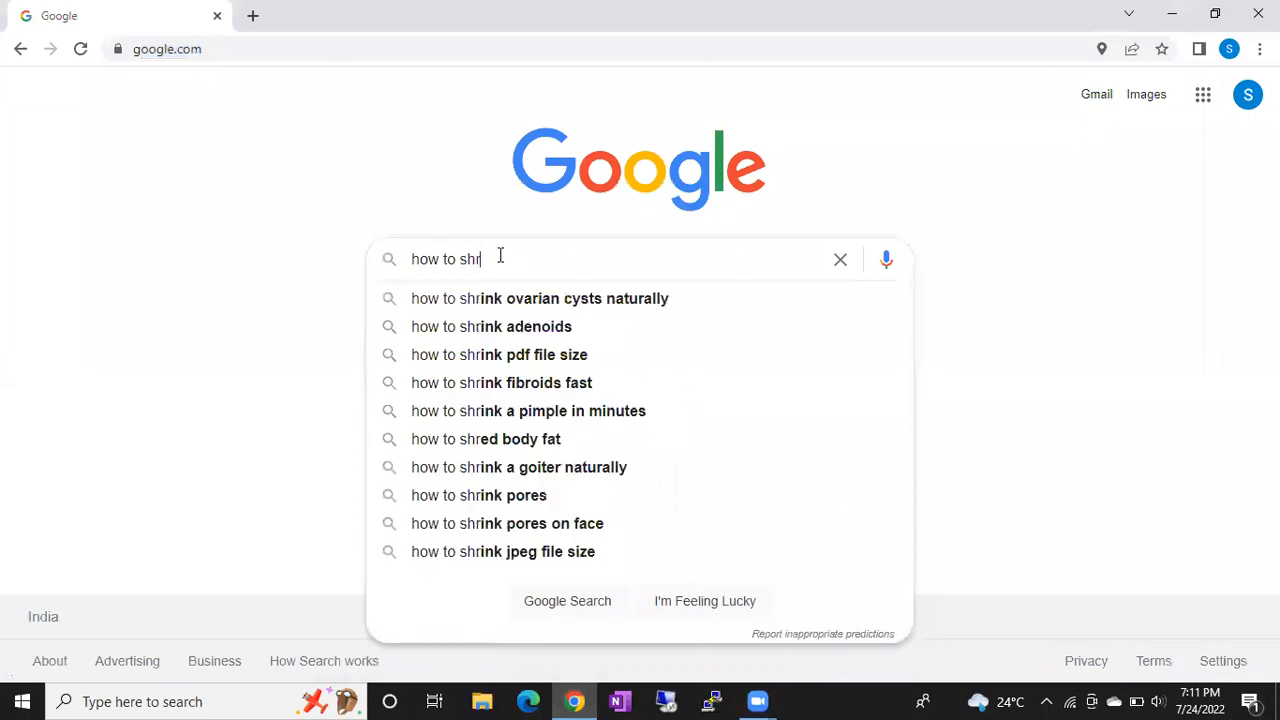
{"action": "key", "text": "BackSpace"}
{"action": "type", "text": "are sceen in t"}
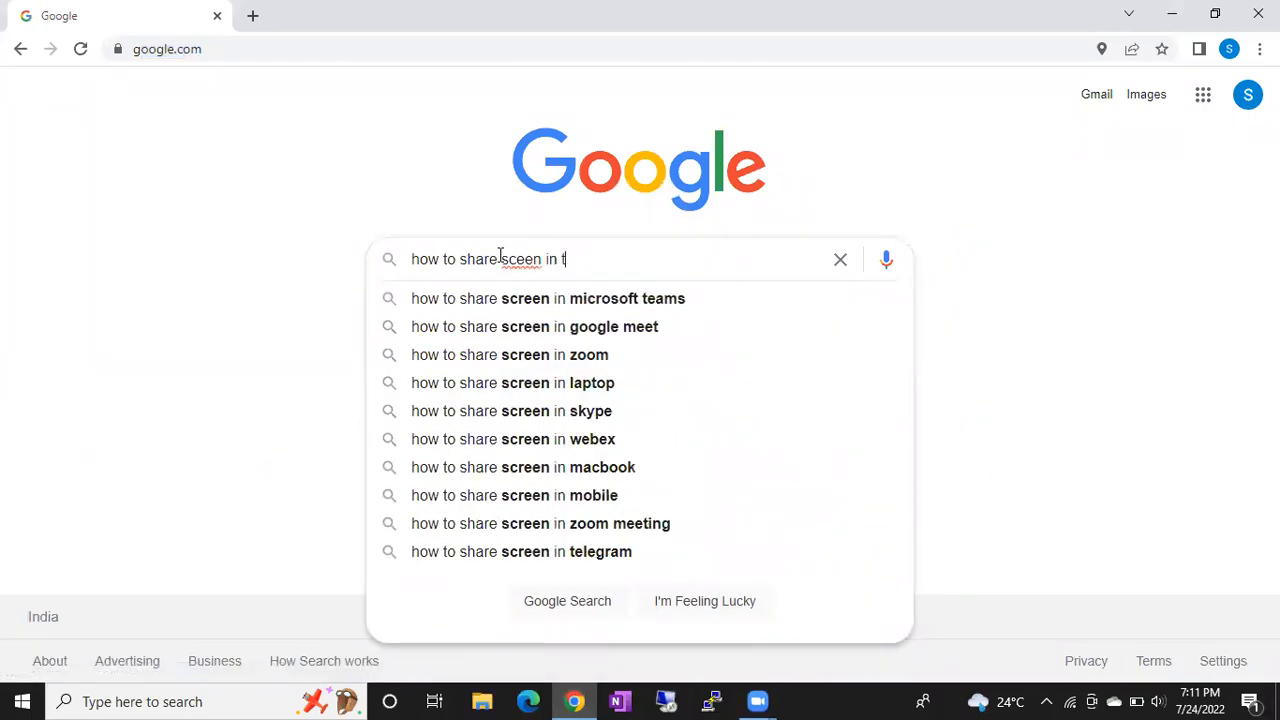
{"action": "type", "text": "eams"}
{"action": "key", "text": "Return"}
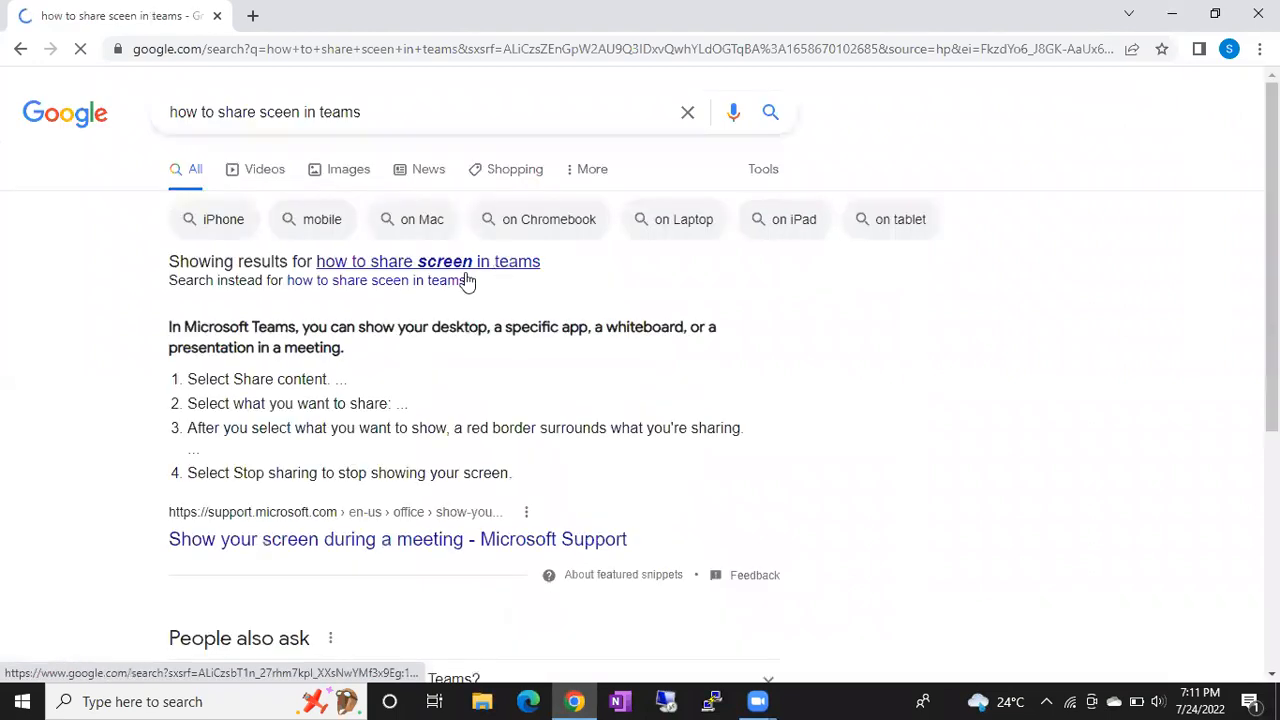
- Switch to results for the corrected query 'how to share screen in teams' and select the query text
{"action": "scroll", "coordinate": [271, 400], "scroll_direction": "down", "scroll_amount": 1}
{"action": "scroll", "coordinate": [265, 450], "scroll_direction": "down", "scroll_amount": 1}
{"action": "scroll", "coordinate": [268, 449], "scroll_direction": "up", "scroll_amount": 2}
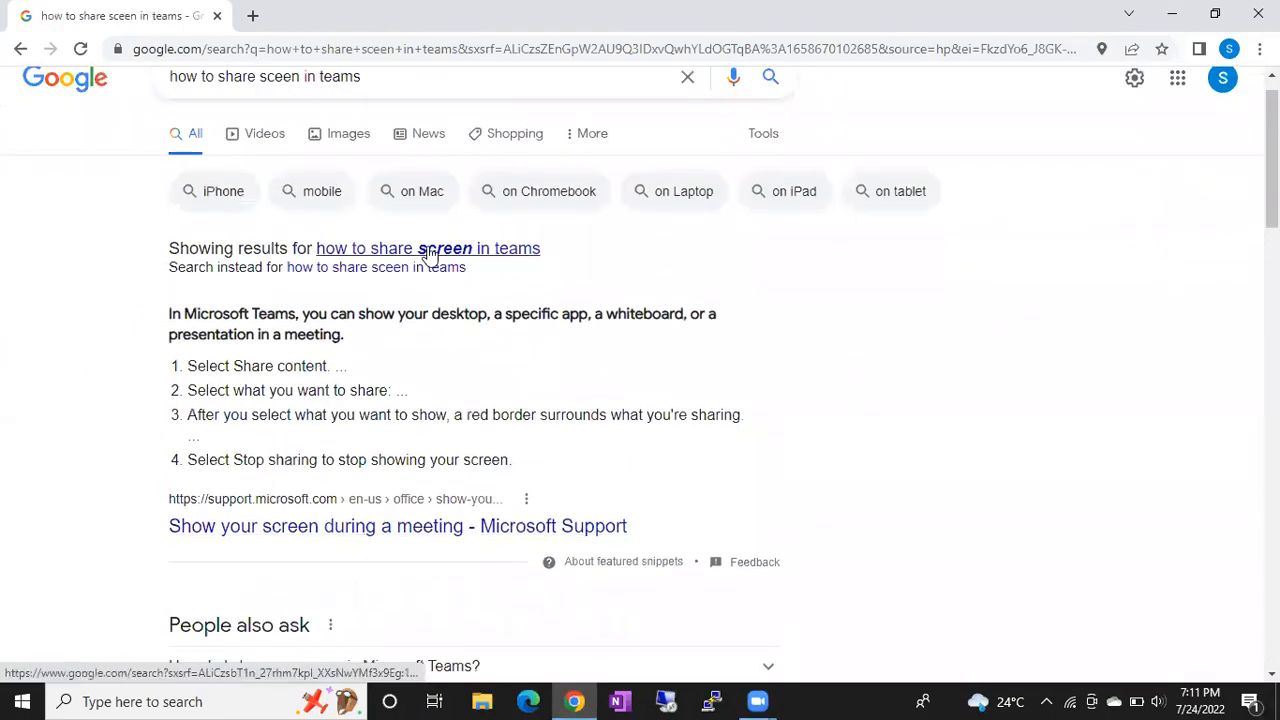
{"action": "left_click", "coordinate": [429, 253]}
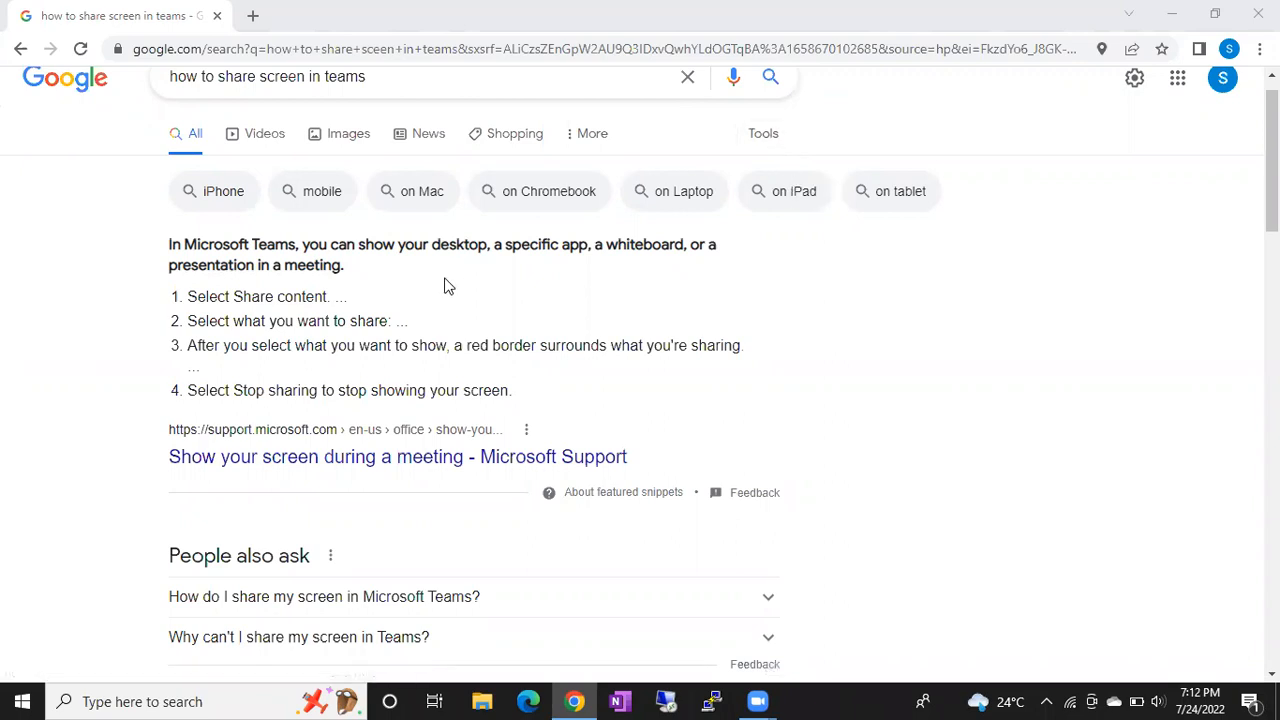
{"action": "scroll", "coordinate": [440, 300], "scroll_direction": "down", "scroll_amount": 1}
{"action": "scroll", "coordinate": [431, 313], "scroll_direction": "up", "scroll_amount": 2}
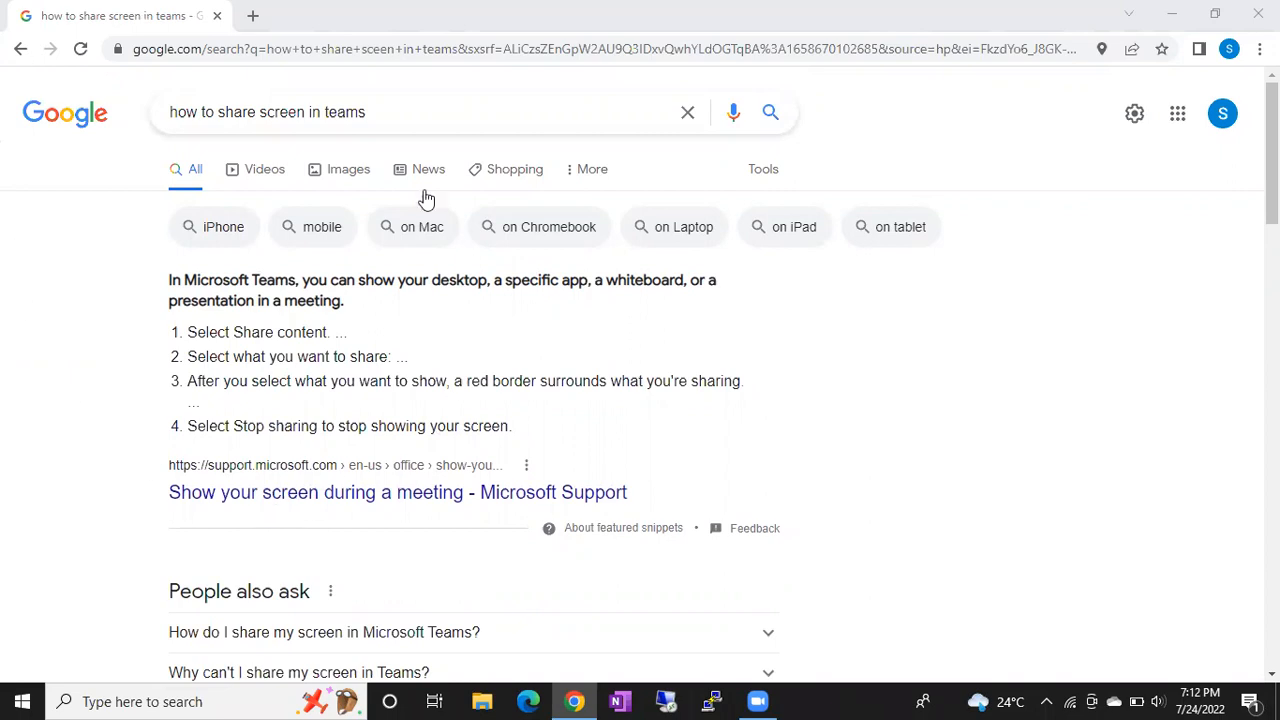
{"action": "left_click_drag", "start_coordinate": [400, 111], "coordinate": [185, 128]}
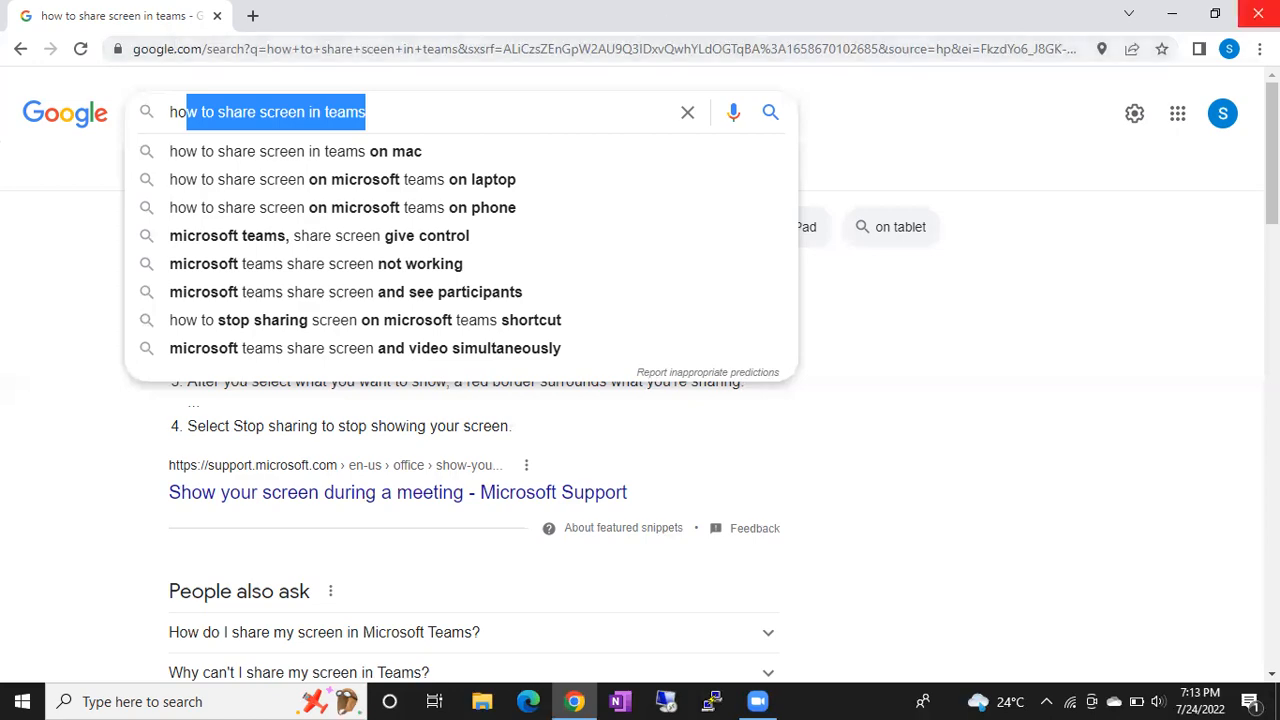
- Close the Chrome window showing the search results
{"action": "left_click", "coordinate": [1258, 14]}
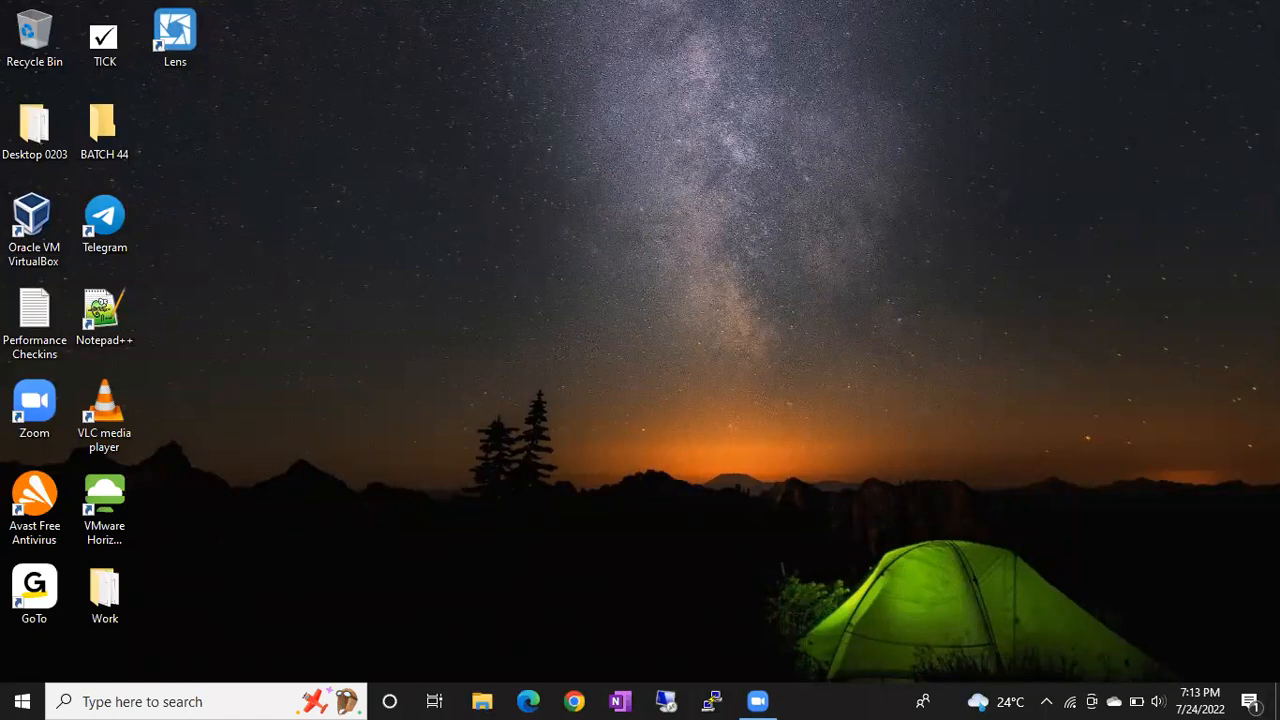
{"action": "left_click", "coordinate": [574, 700]}
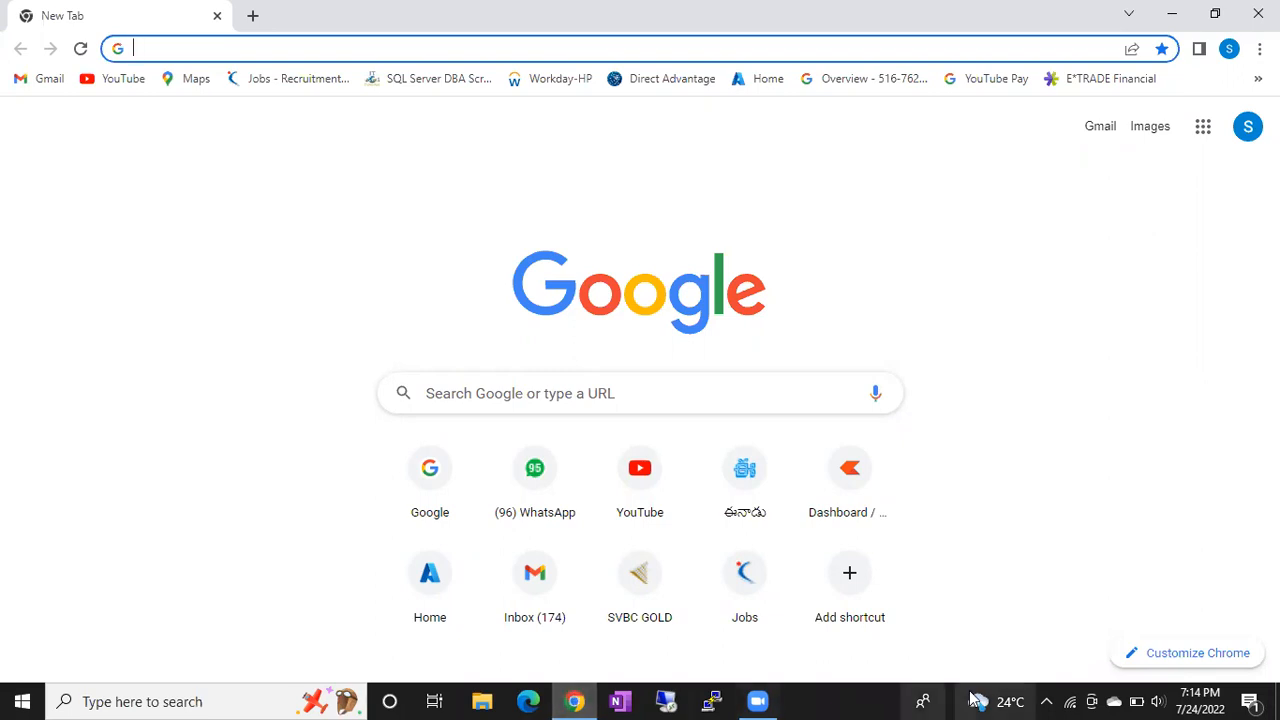
{"action": "left_click", "coordinate": [1277, 703]}
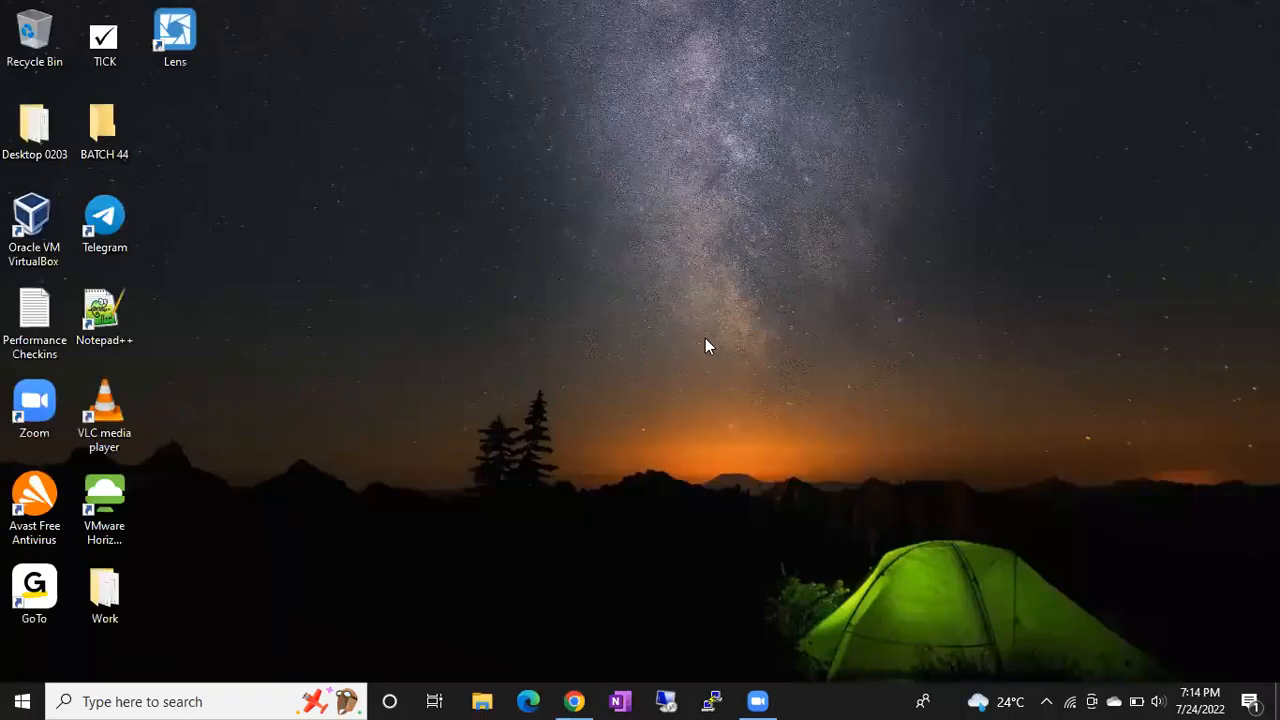
- Refresh the desktop and launch the Oracle VM VirtualBox shortcut as administrator
{"action": "right_click", "coordinate": [560, 298]}
{"action": "left_click", "coordinate": [612, 348]}
{"action": "double_click", "coordinate": [30, 225]}
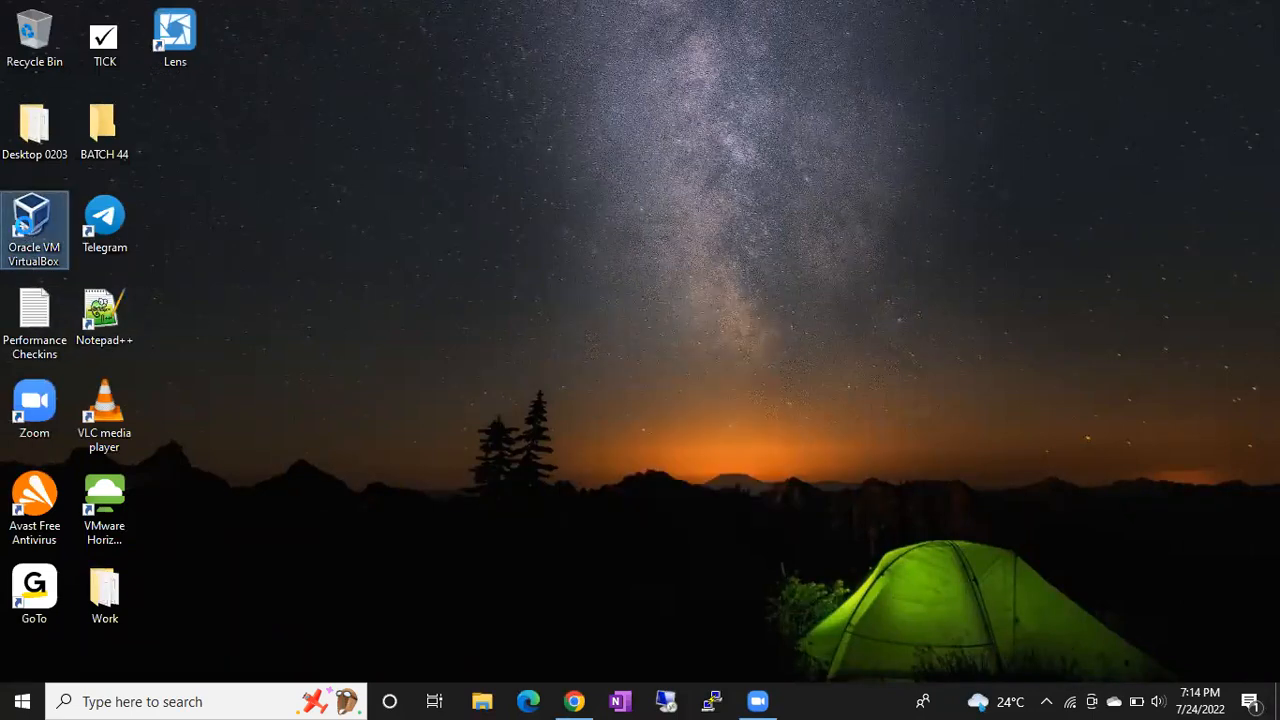
{"action": "right_click", "coordinate": [22, 208]}
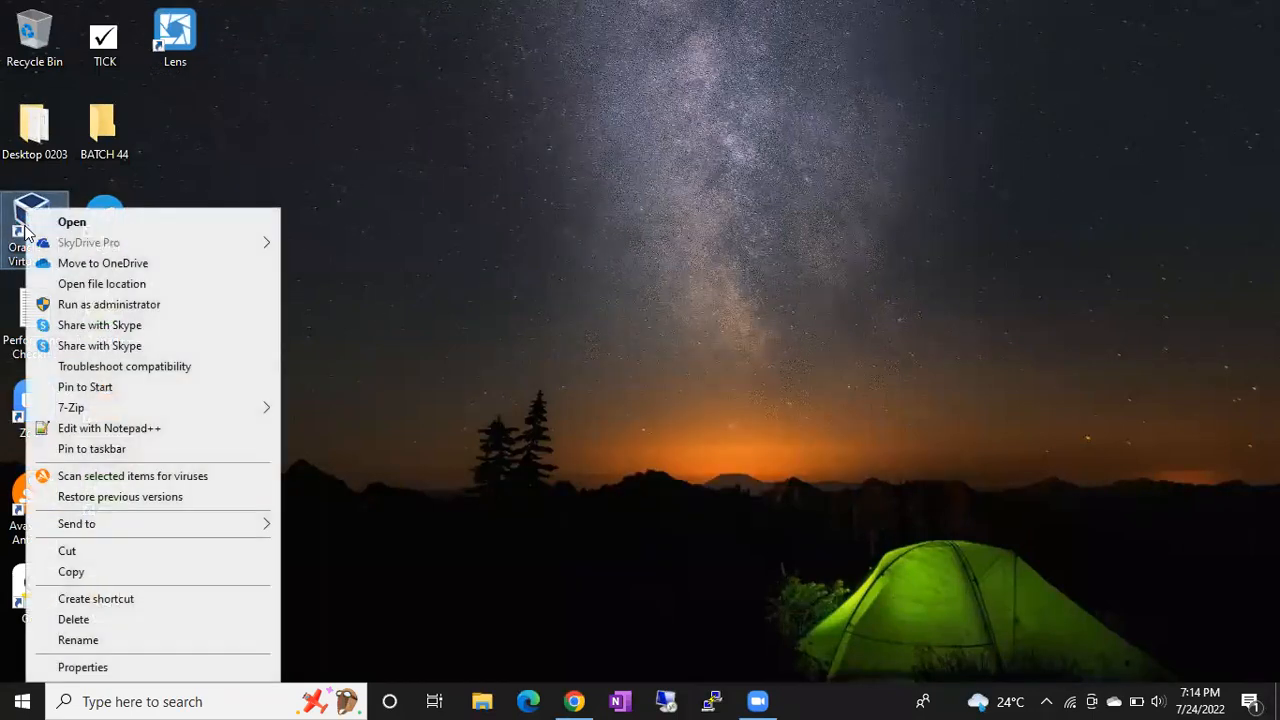
{"action": "left_click", "coordinate": [103, 305]}
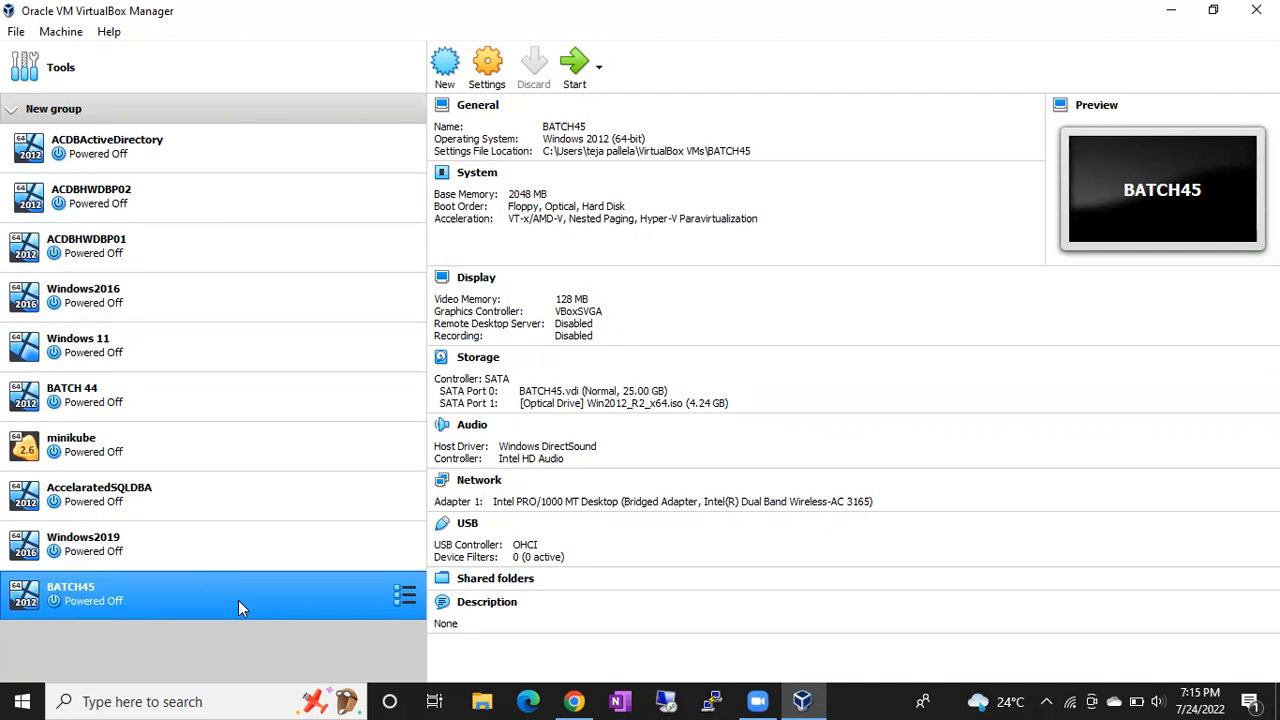
- Select only BATCH45 to view its 2048 MB memory and 25.00 GB disk details
{"action": "left_click", "coordinate": [259, 566], "text": "ctrl"}
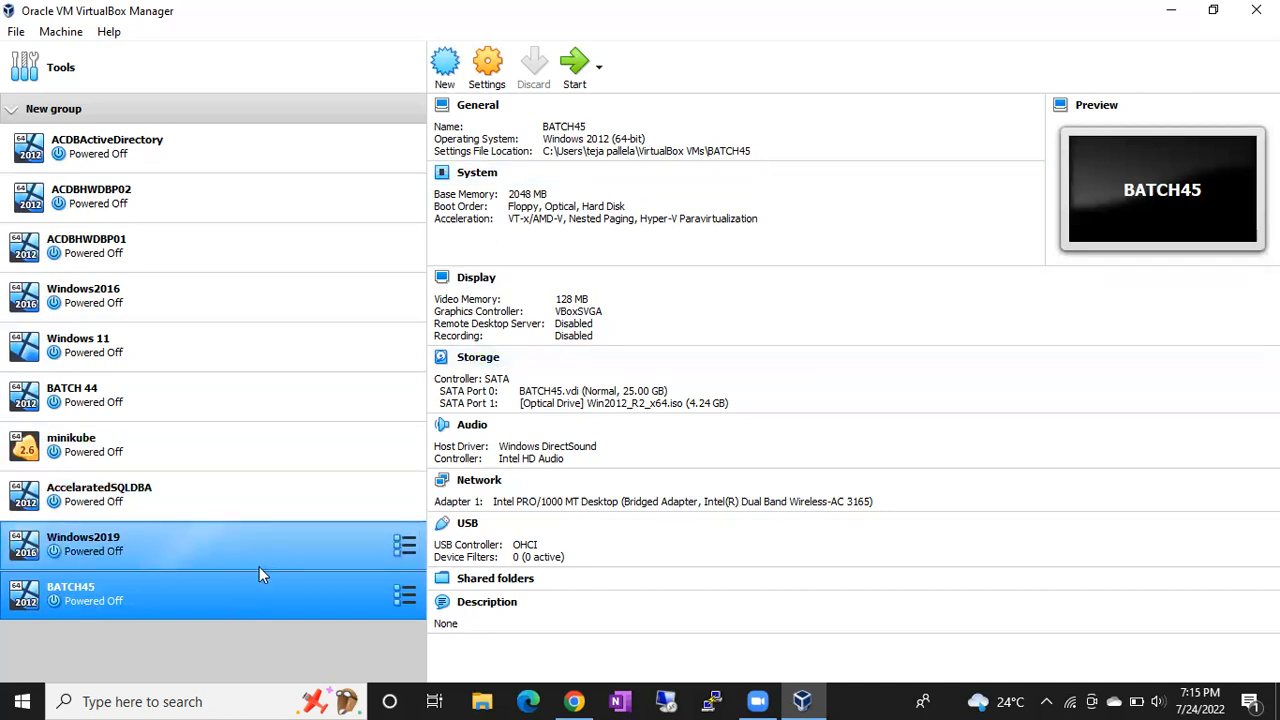
{"action": "left_click", "coordinate": [234, 609]}
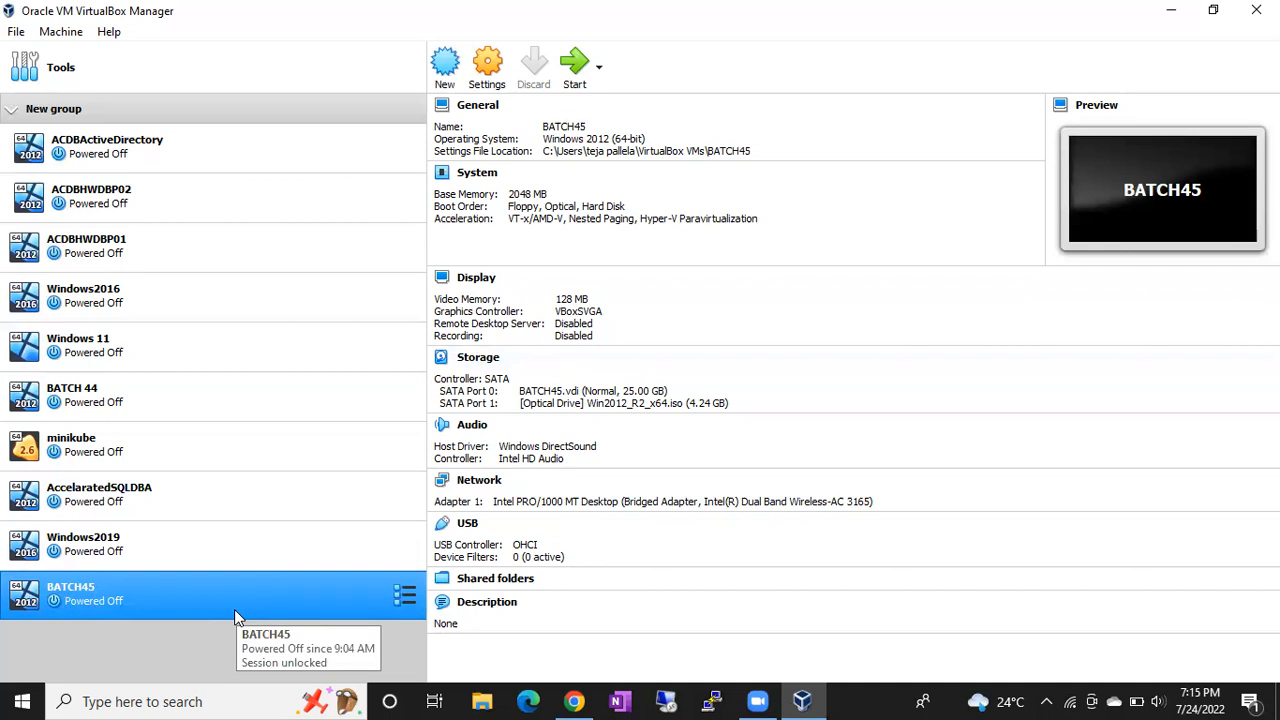
{"action": "left_click", "coordinate": [864, 692]}
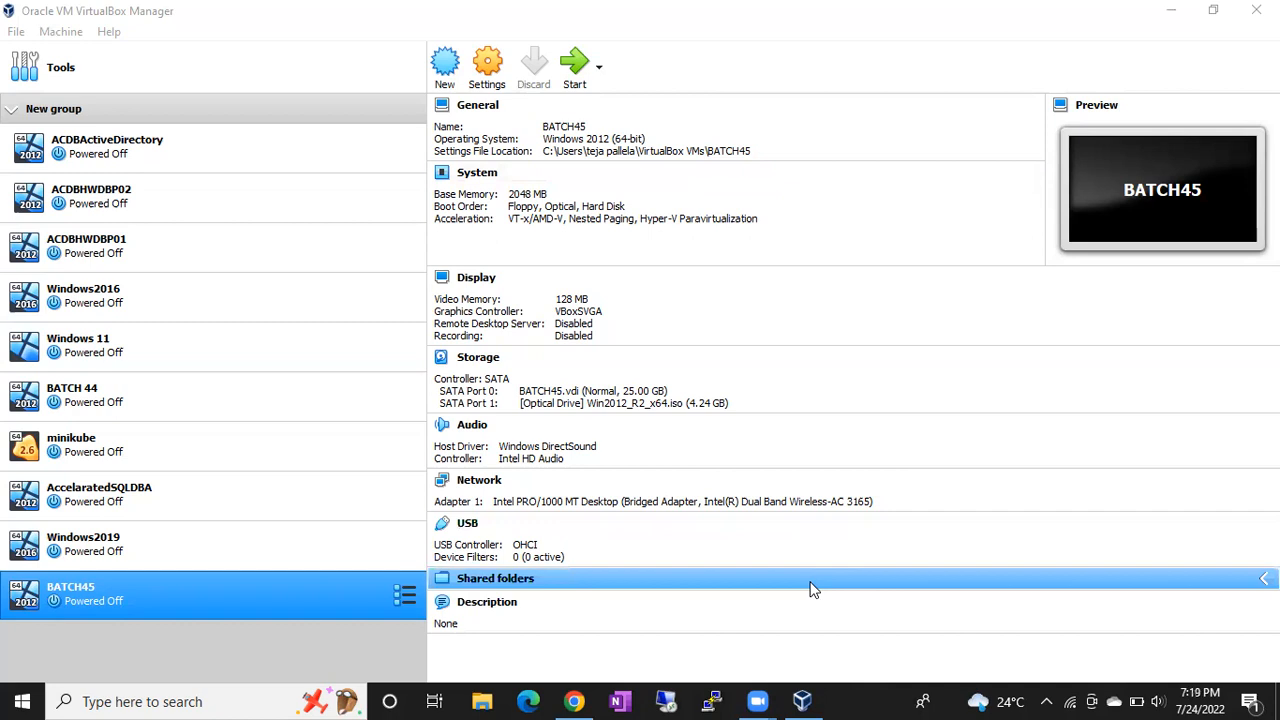
- Write a Notepad note awarding the participant 5 Points, then minimize Notepad
{"action": "key", "text": "super+e"}
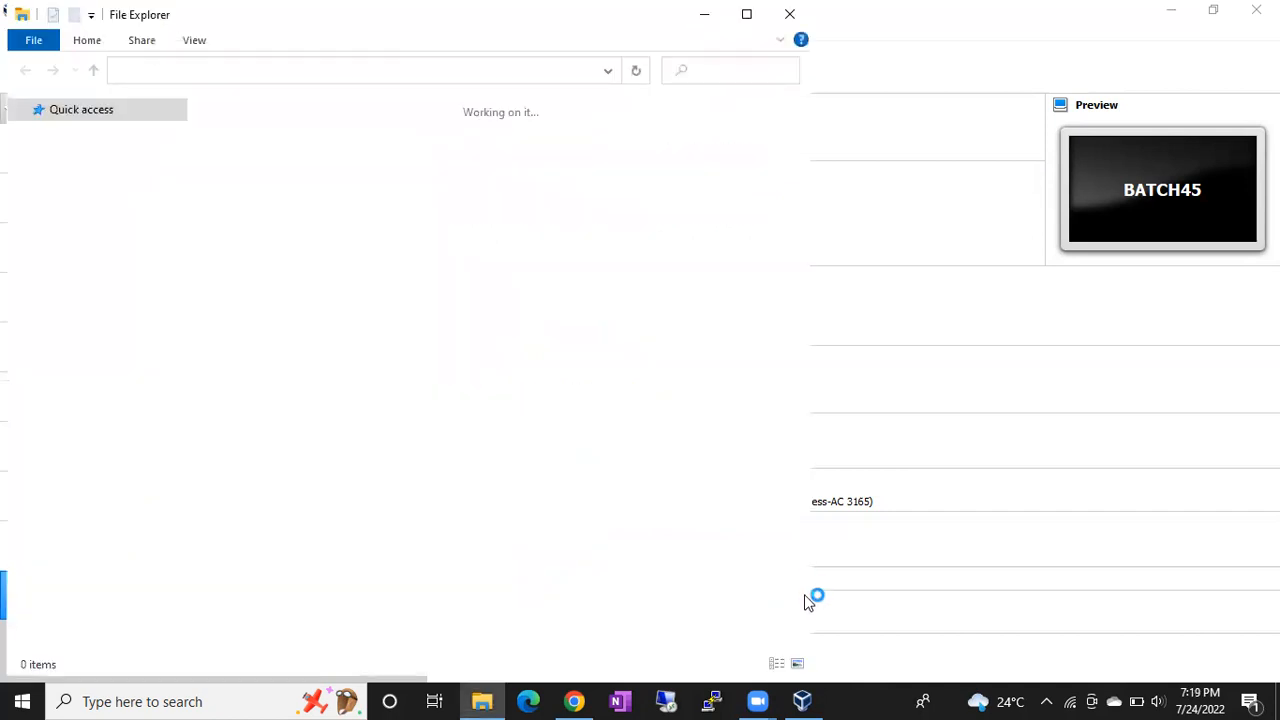
{"action": "left_click", "coordinate": [958, 435]}
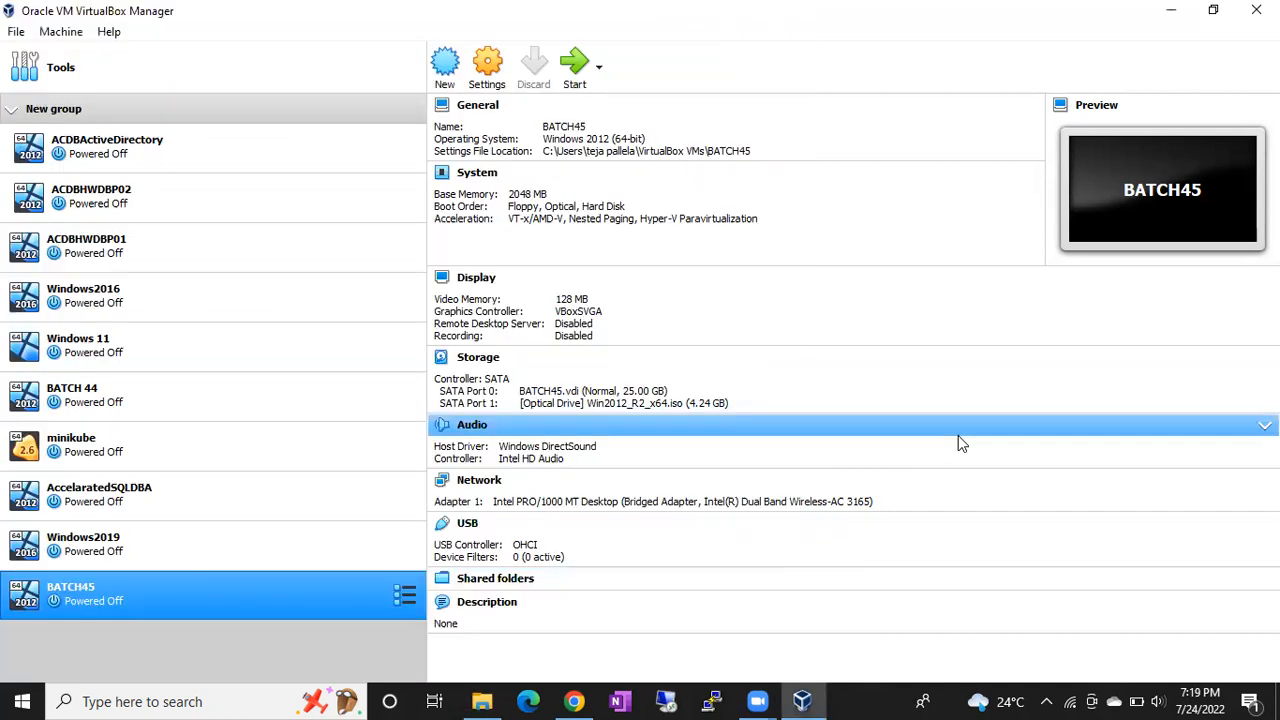
{"action": "key", "text": "super+r"}
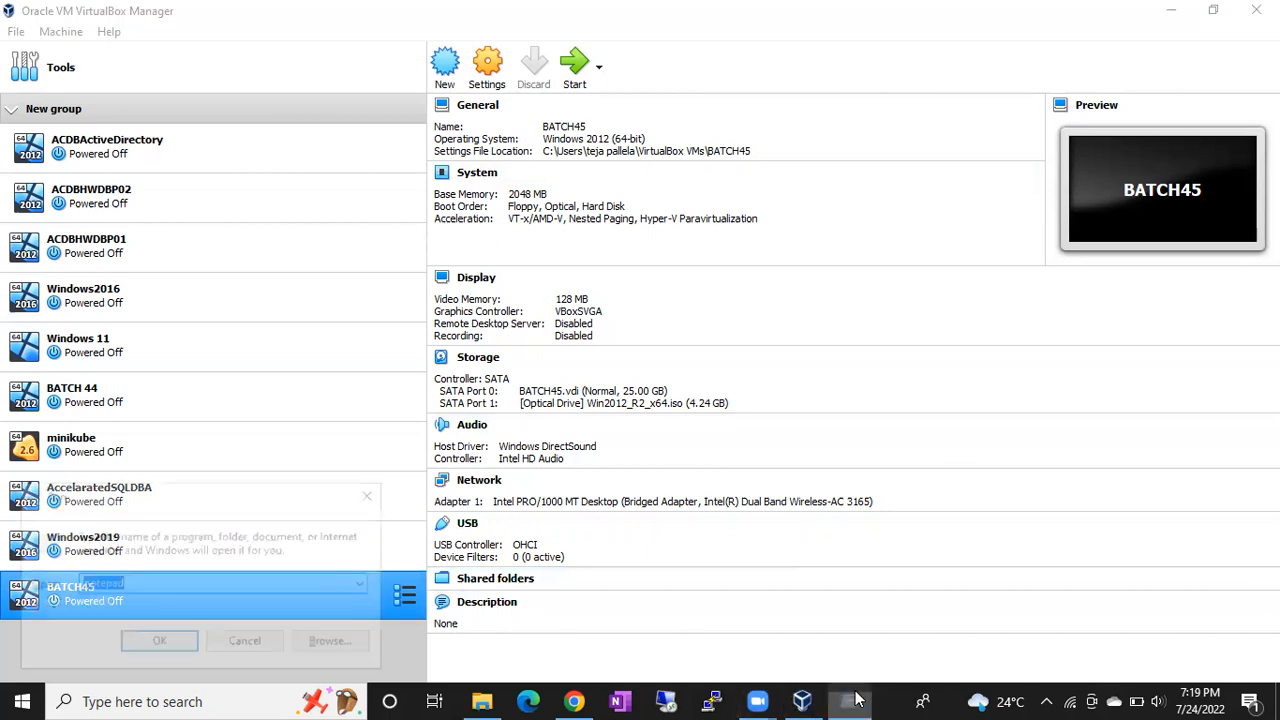
{"action": "mouse_move", "coordinate": [857, 705]}
{"action": "key", "text": "Return"}
{"action": "type", "text": "Sh"}
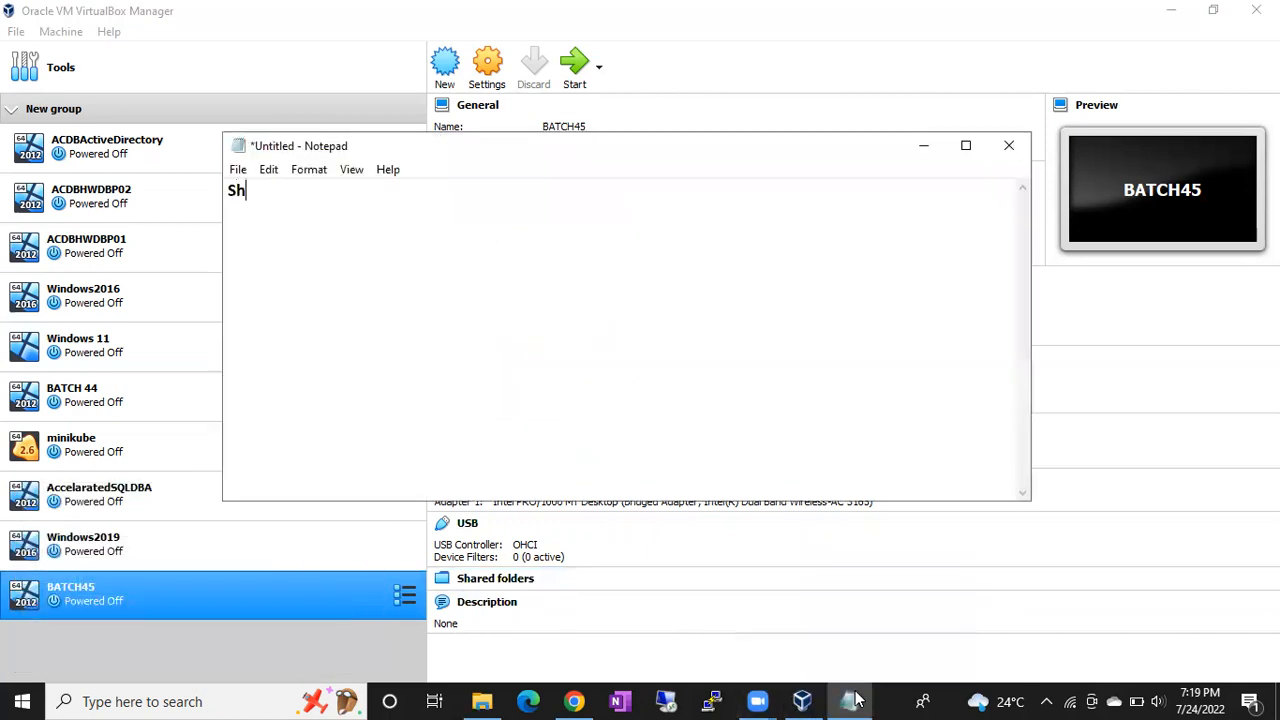
{"action": "type", "text": "ailendra- 5 Points"}
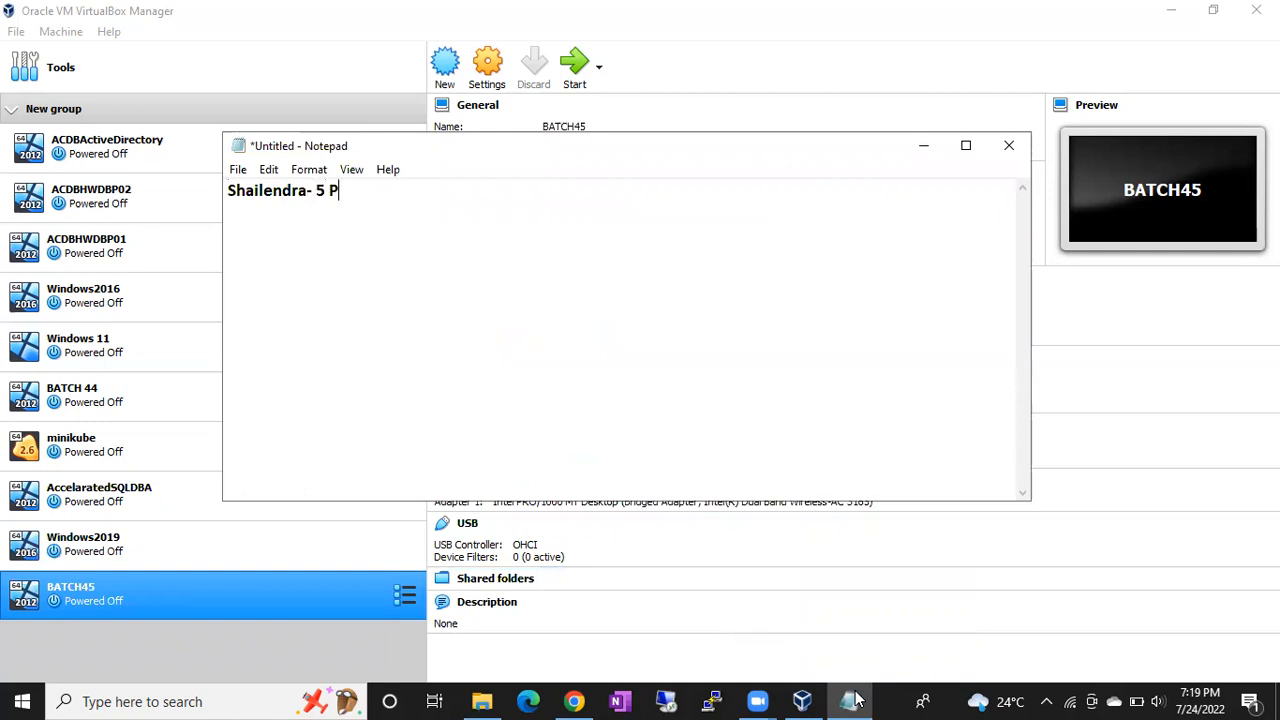
{"action": "key", "text": "Return"}
{"action": "left_click", "coordinate": [922, 149]}
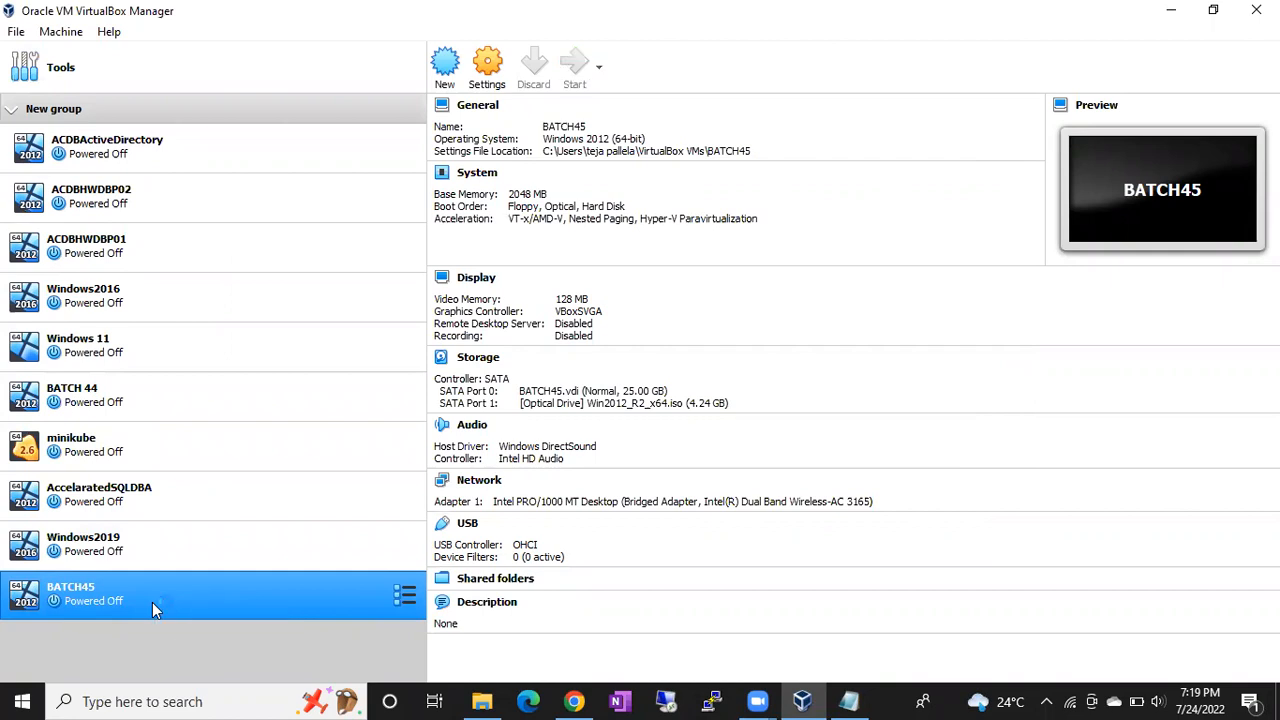
- Start the BATCH45 virtual machine and minimize the scoring notes
{"action": "left_click", "coordinate": [352, 512], "text": "ctrl"}
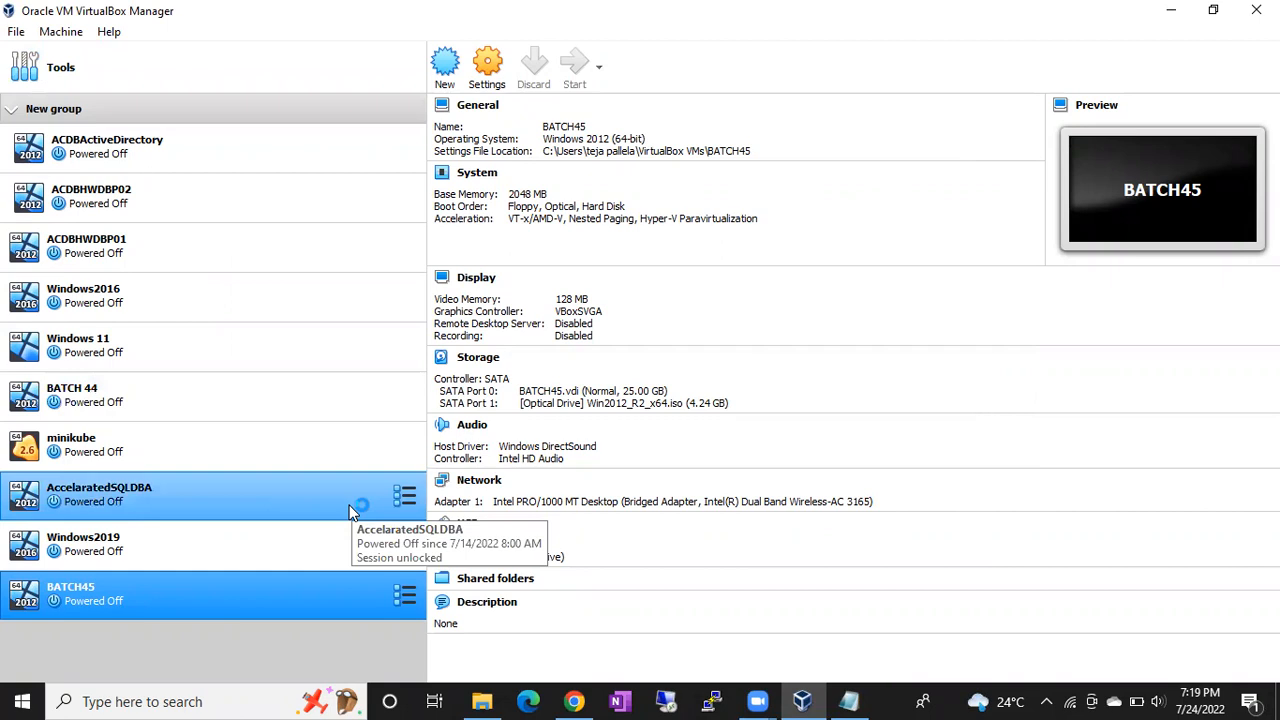
{"action": "key", "text": "alt+Tab"}
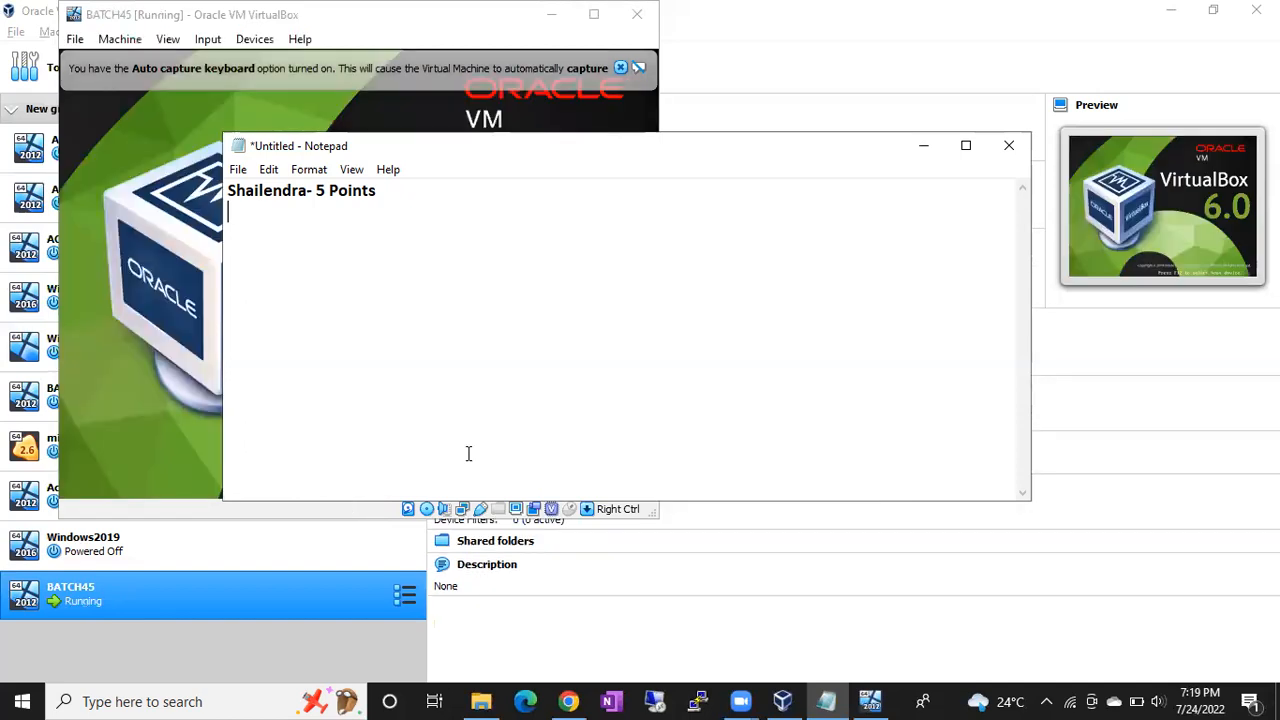
{"action": "left_click", "coordinate": [923, 148]}
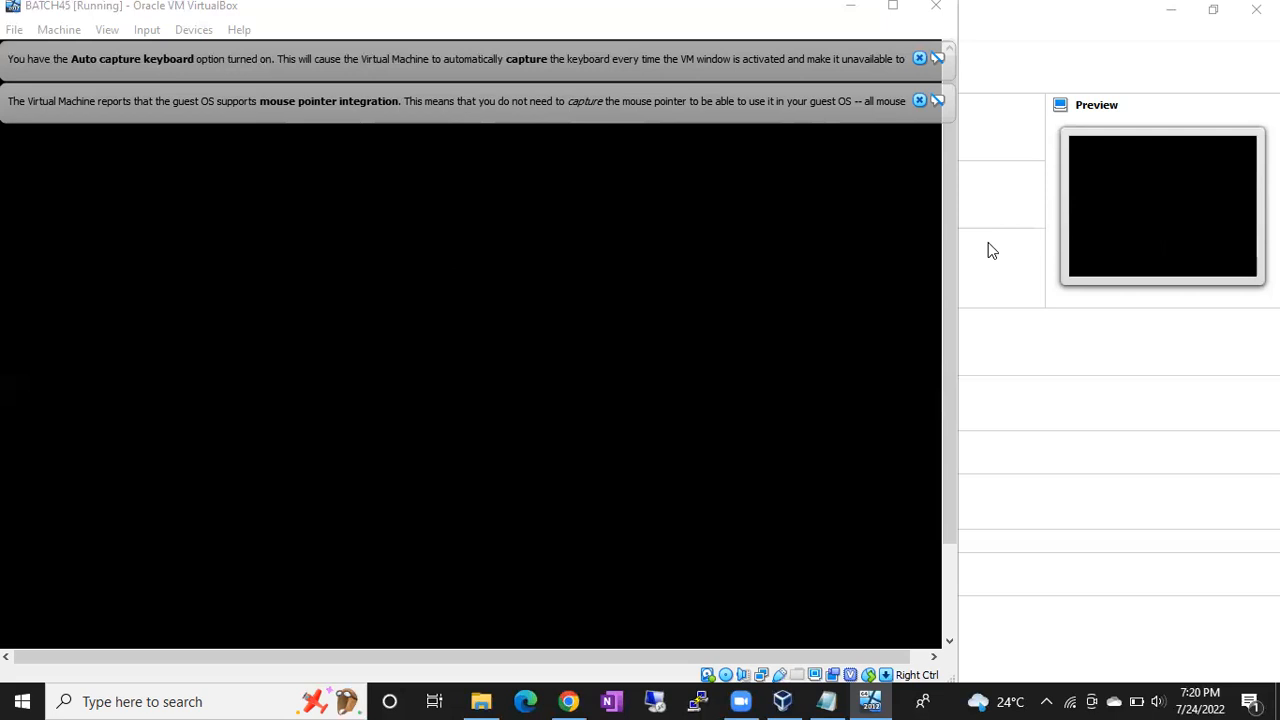
- Dismiss the mouse-integration and auto-capture keyboard notices while BATCH45 boots to its lock screen
{"action": "left_click", "coordinate": [919, 100]}
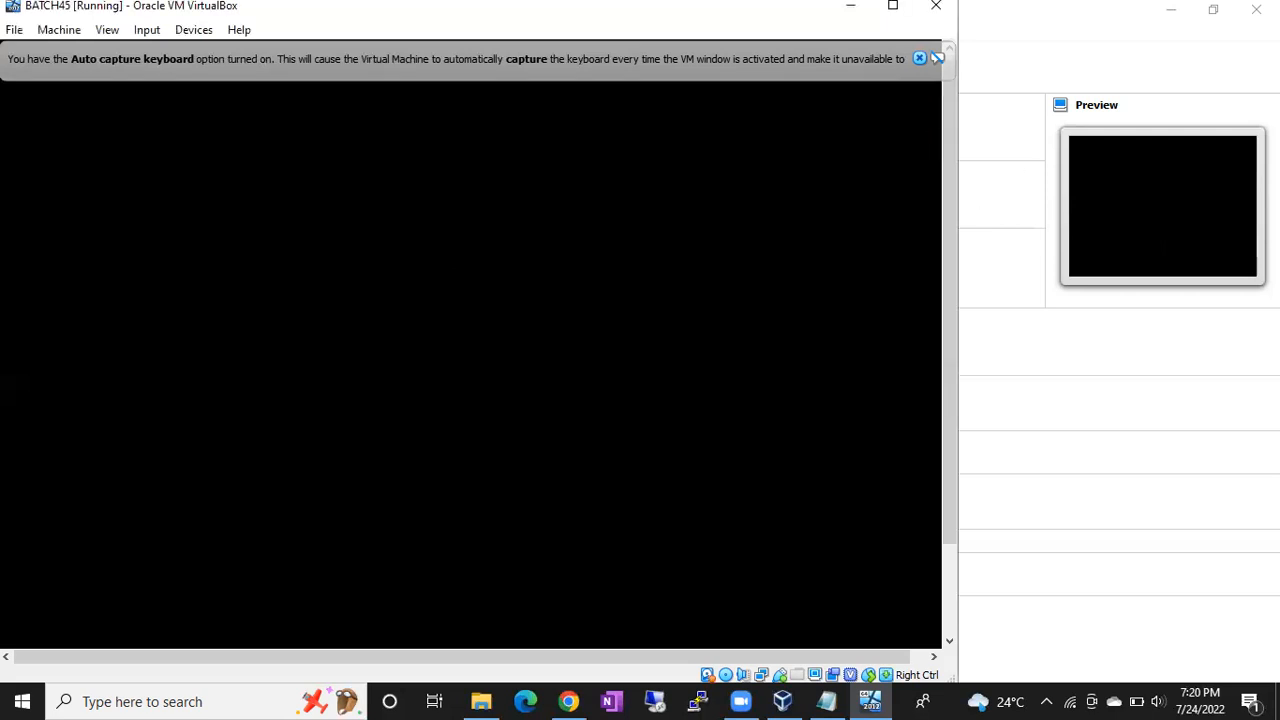
{"action": "left_click", "coordinate": [919, 58]}
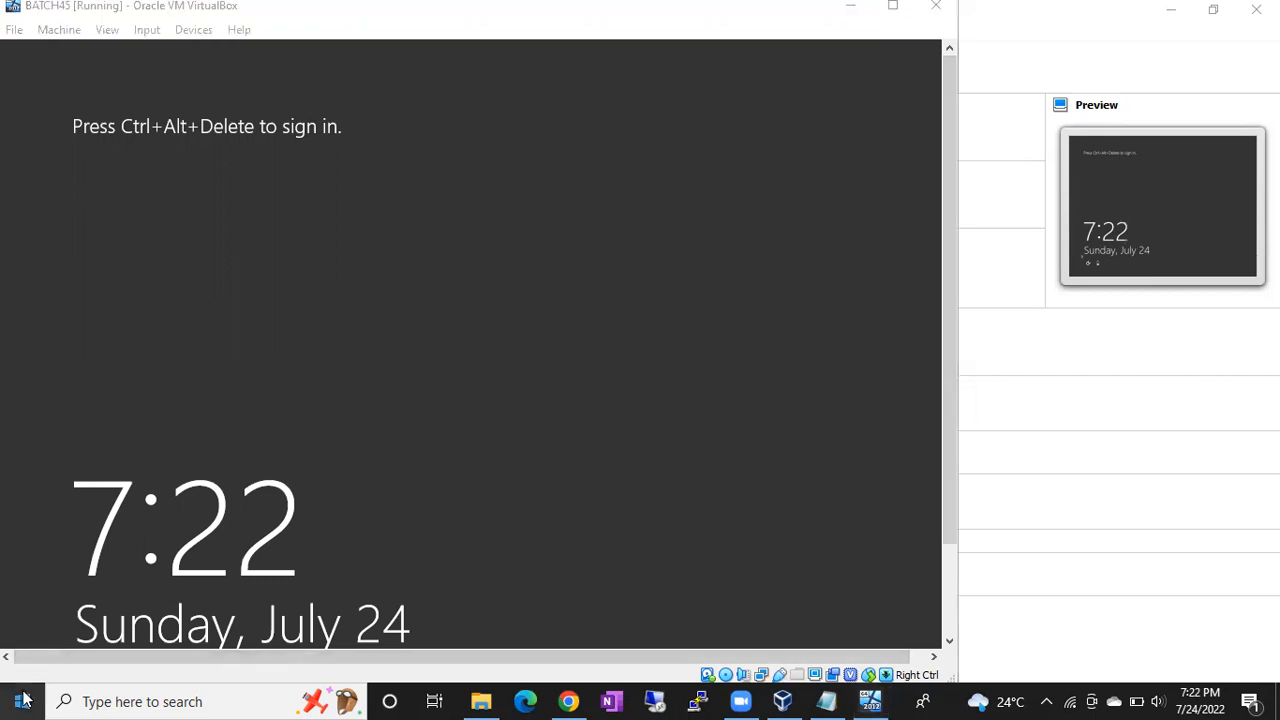
{"action": "key", "text": "super+x"}
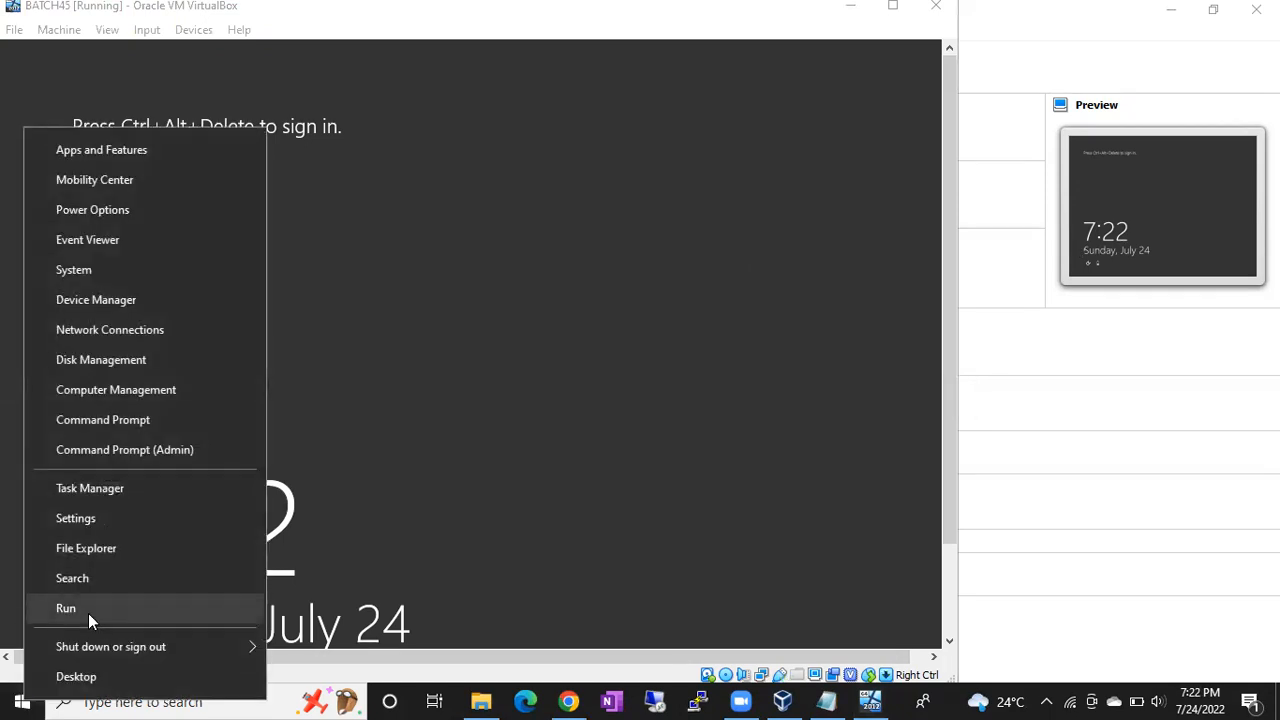
- Run ipconfig in a new Command Prompt and scroll through the adapter addresses
{"action": "left_click", "coordinate": [88, 611]}
{"action": "type", "text": "cmd"}
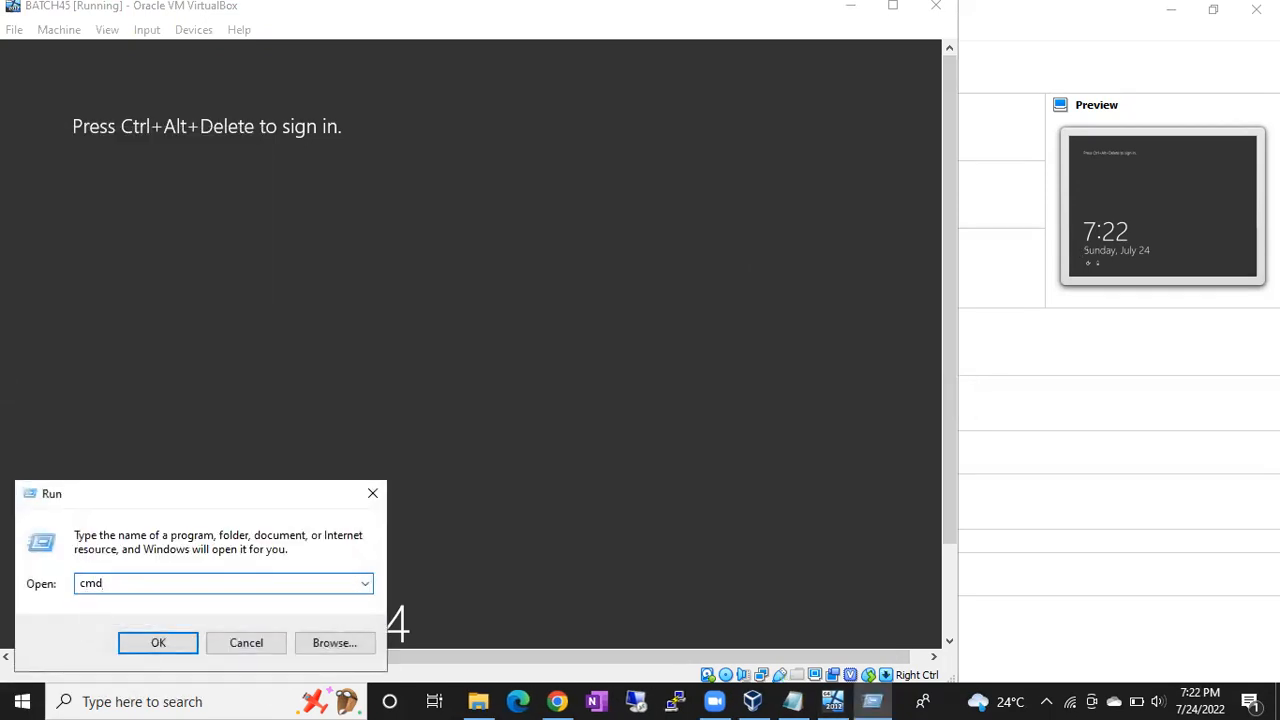
{"action": "key", "text": "Return"}
{"action": "type", "text": "ipconfig"}
{"action": "key", "text": "Return"}
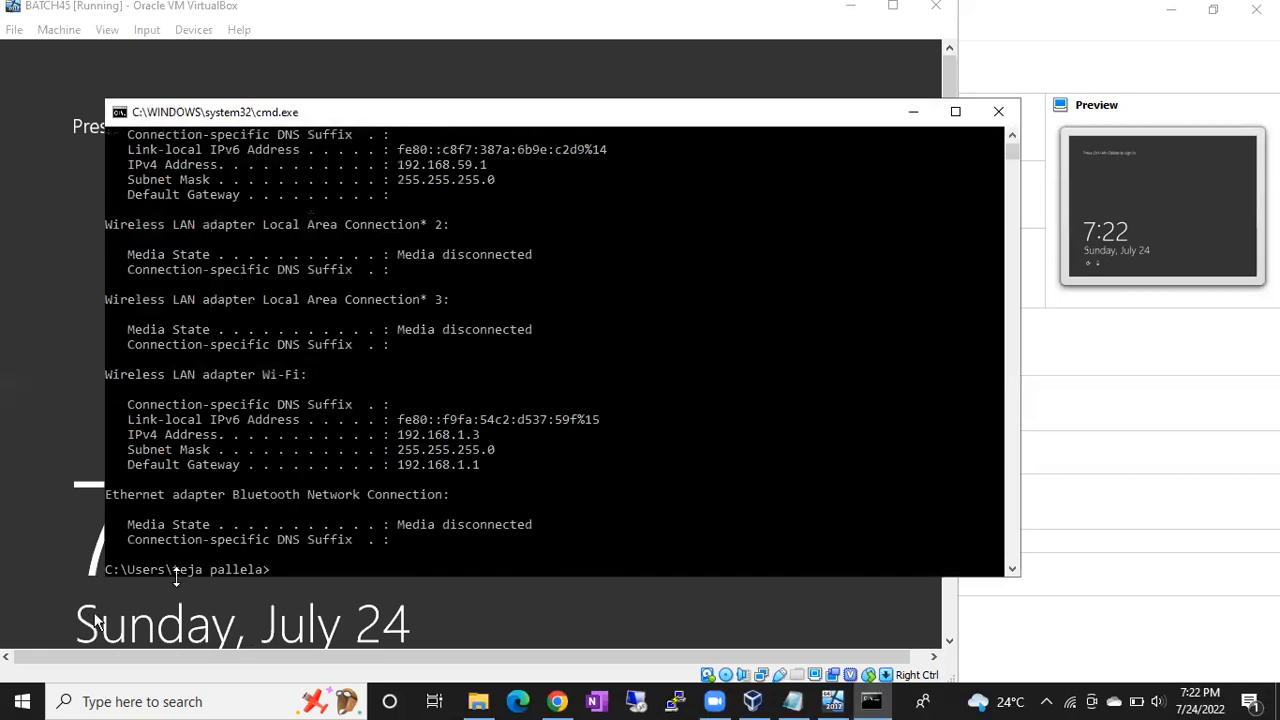
{"action": "scroll", "coordinate": [406, 428], "scroll_direction": "up", "scroll_amount": 6}
{"action": "scroll", "coordinate": [406, 428], "scroll_direction": "up", "scroll_amount": 2}
{"action": "scroll", "coordinate": [406, 428], "scroll_direction": "down", "scroll_amount": 2}
{"action": "scroll", "coordinate": [406, 430], "scroll_direction": "up", "scroll_amount": 2}
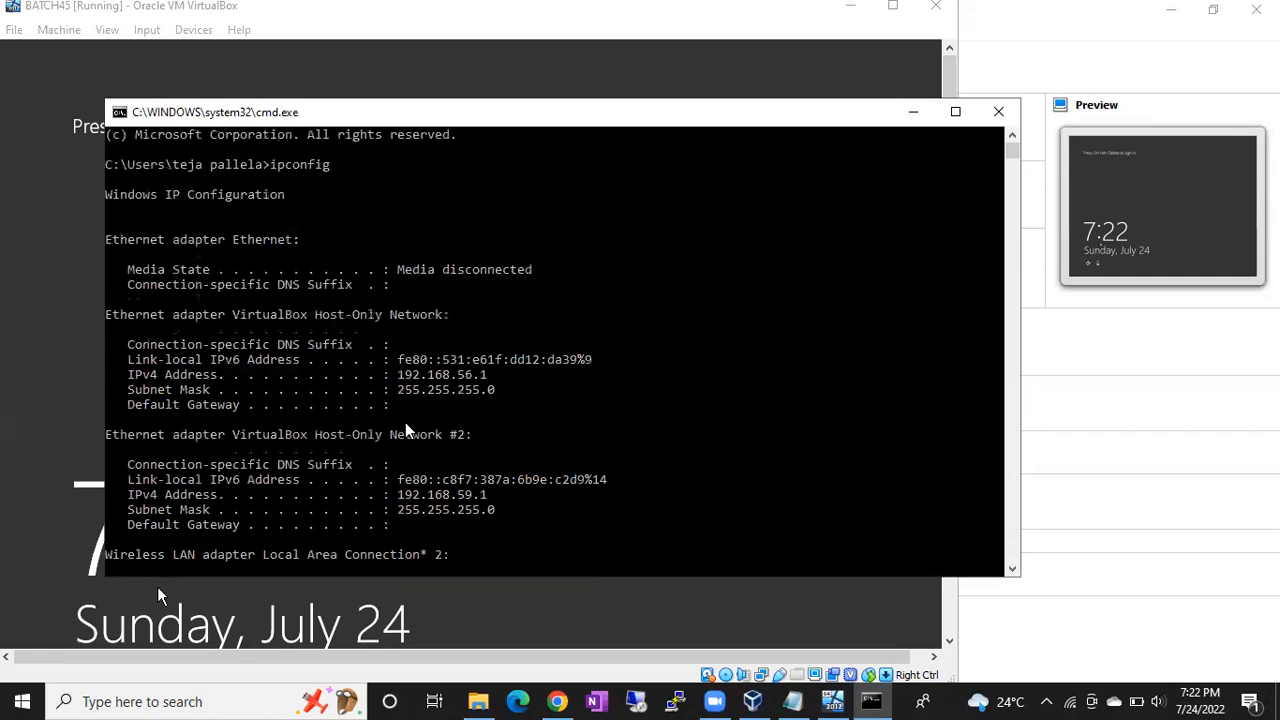
{"action": "scroll", "coordinate": [406, 430], "scroll_direction": "down", "scroll_amount": 1}
{"action": "scroll", "coordinate": [447, 345], "scroll_direction": "down", "scroll_amount": 1}
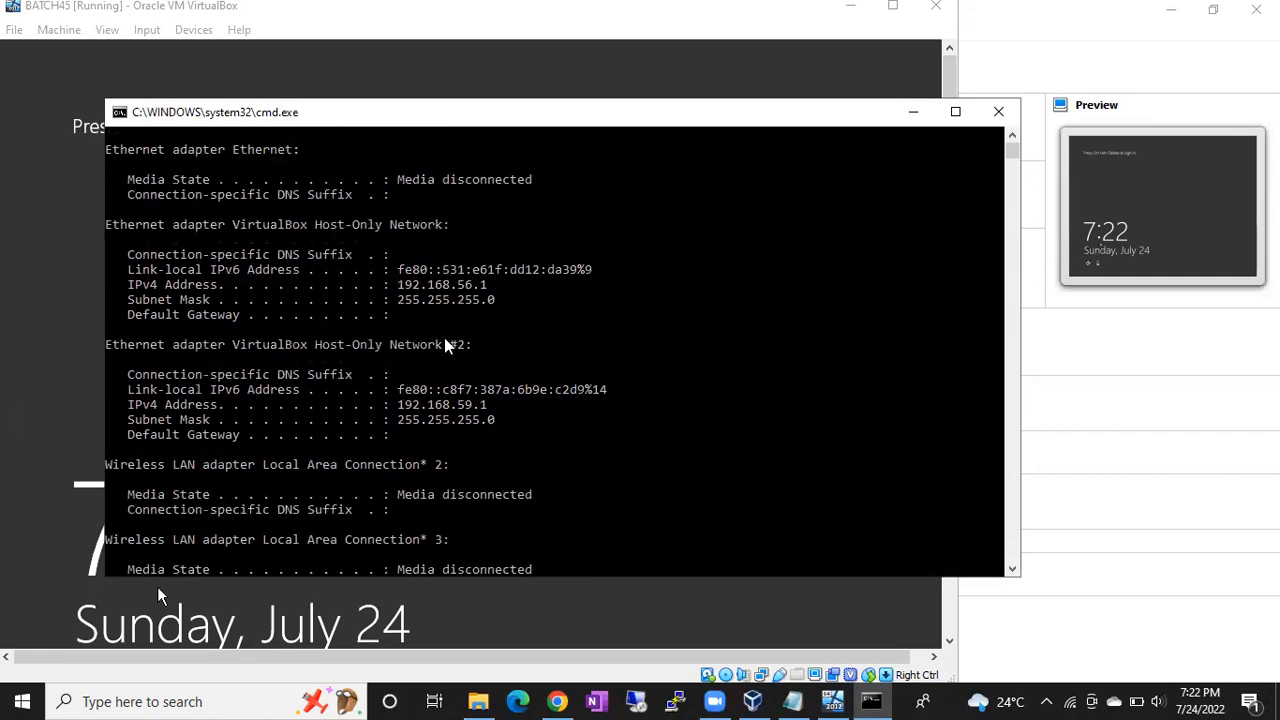
{"action": "scroll", "coordinate": [428, 410], "scroll_direction": "down", "scroll_amount": 2}
{"action": "scroll", "coordinate": [428, 410], "scroll_direction": "down", "scroll_amount": 2}
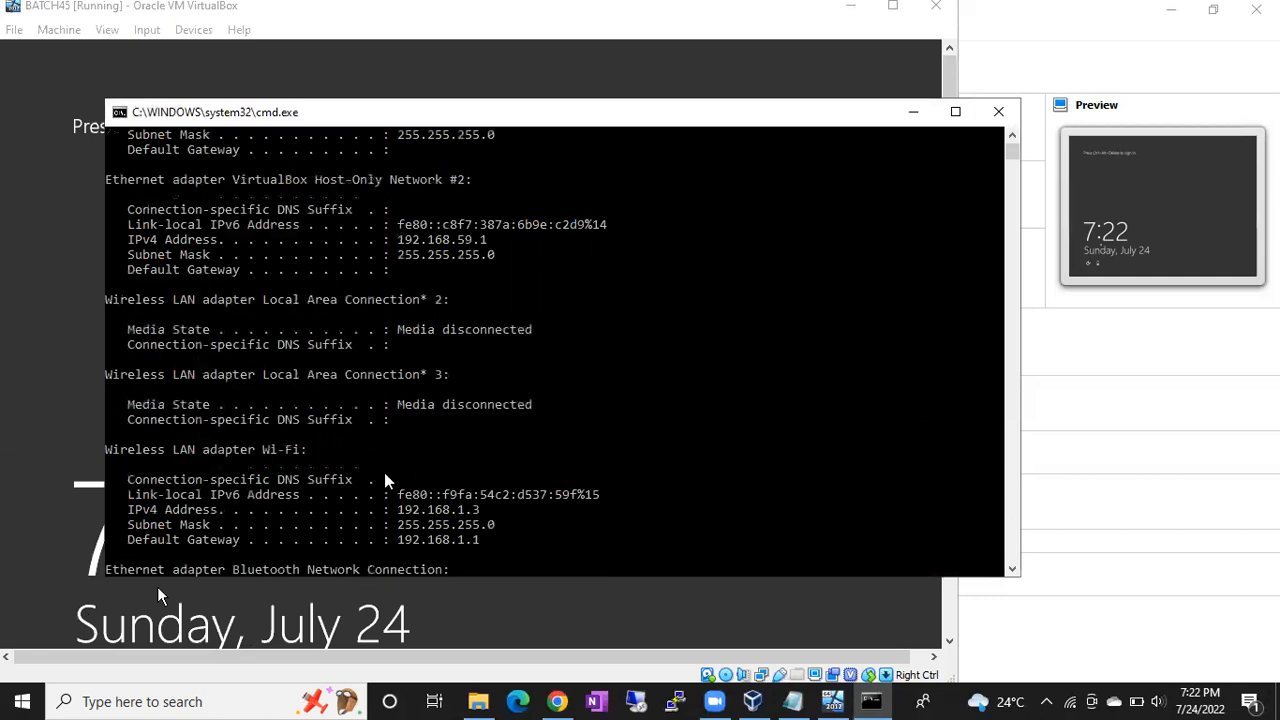
{"action": "scroll", "coordinate": [447, 526], "scroll_direction": "down", "scroll_amount": 4}
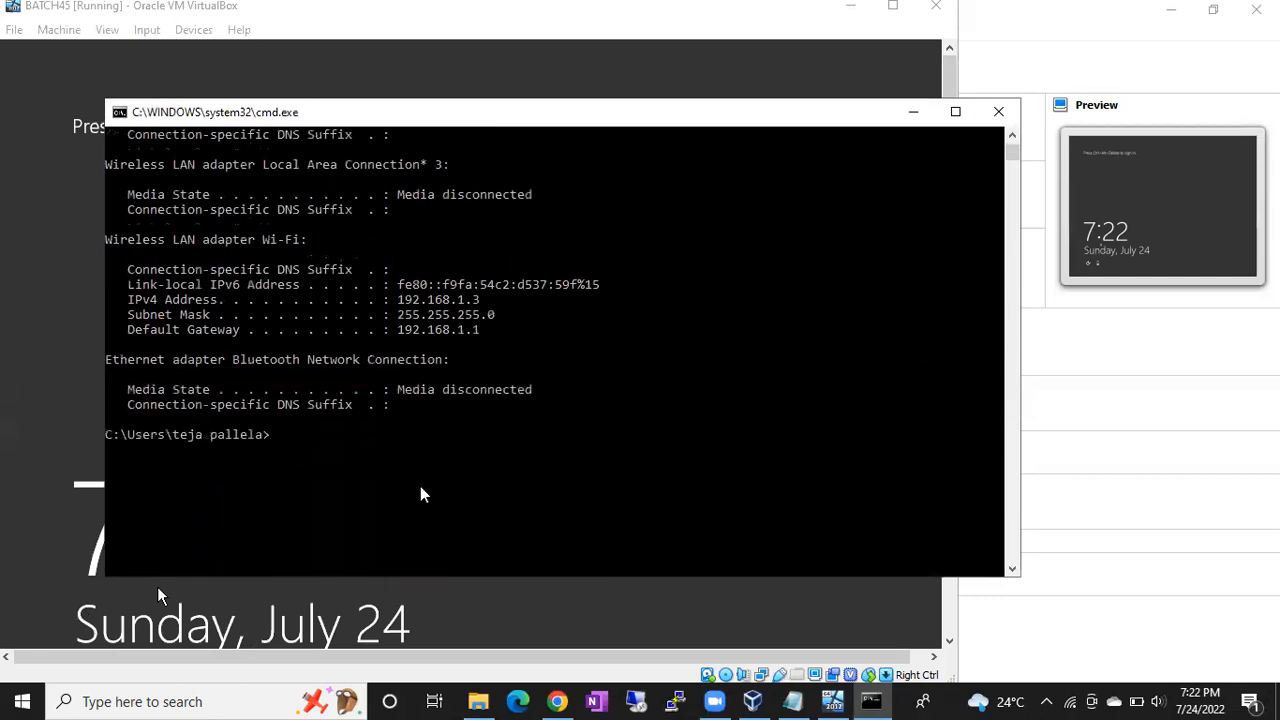
{"action": "scroll", "coordinate": [421, 493], "scroll_direction": "up", "scroll_amount": 10}
{"action": "scroll", "coordinate": [420, 493], "scroll_direction": "up", "scroll_amount": 1}
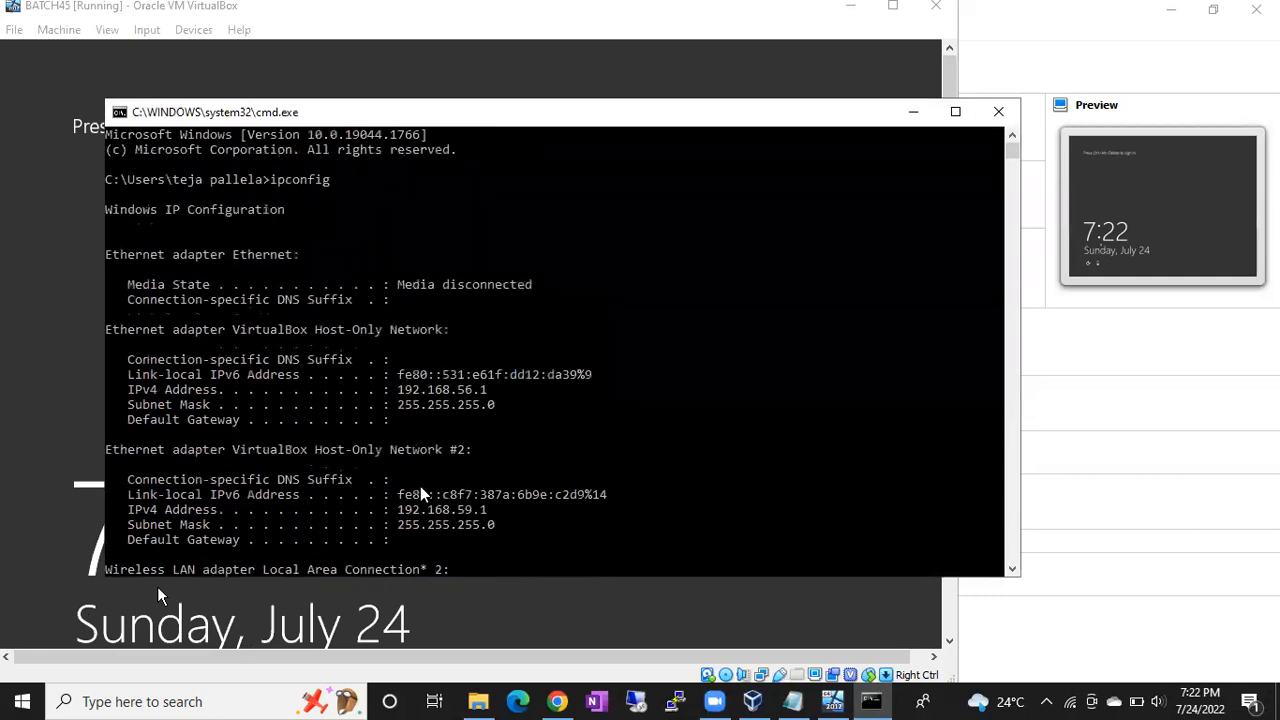
- Alternate between the console and the guest lock screen, reviewing the remaining ipconfig output, then minimize it
{"action": "left_click", "coordinate": [912, 112]}
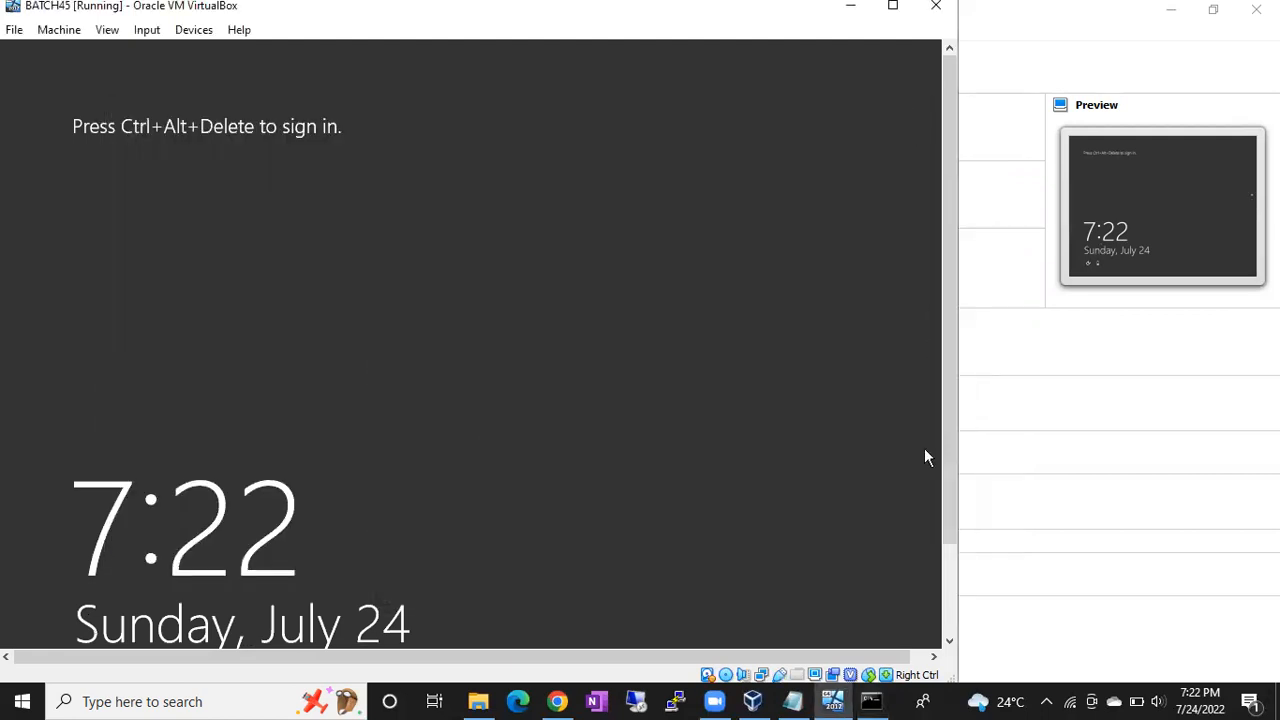
{"action": "left_click", "coordinate": [874, 700]}
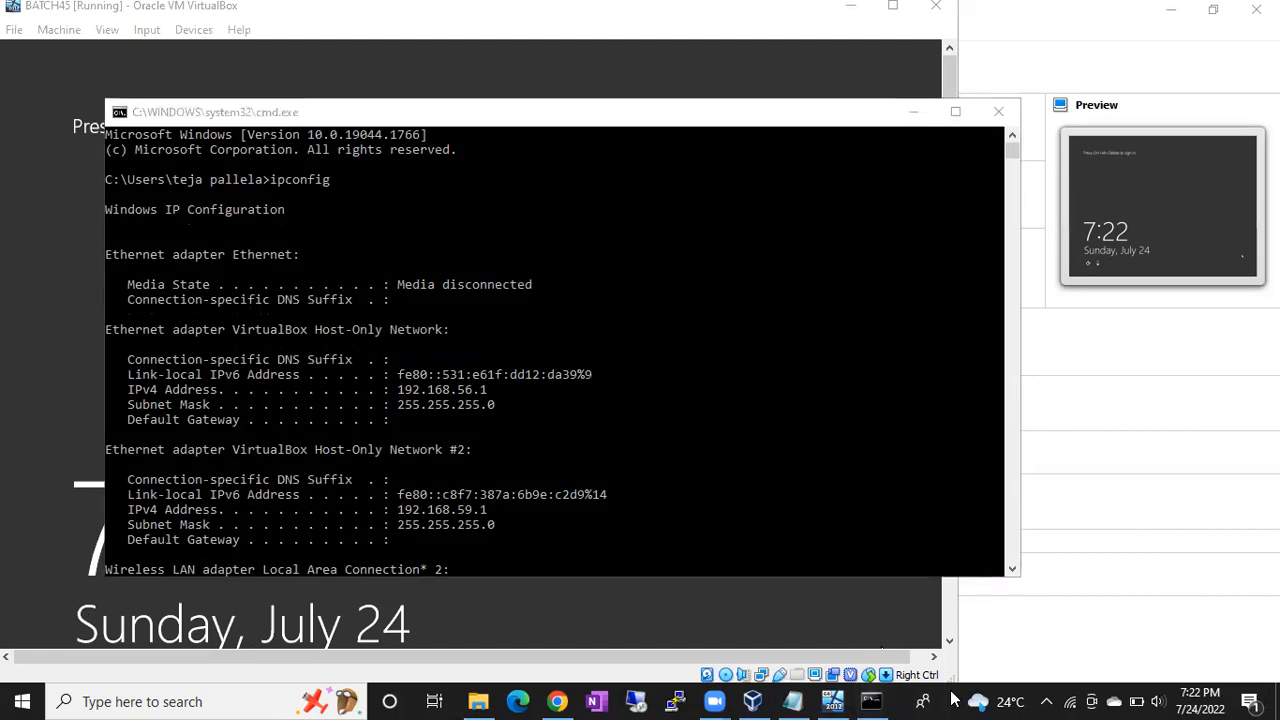
{"action": "left_click", "coordinate": [915, 115]}
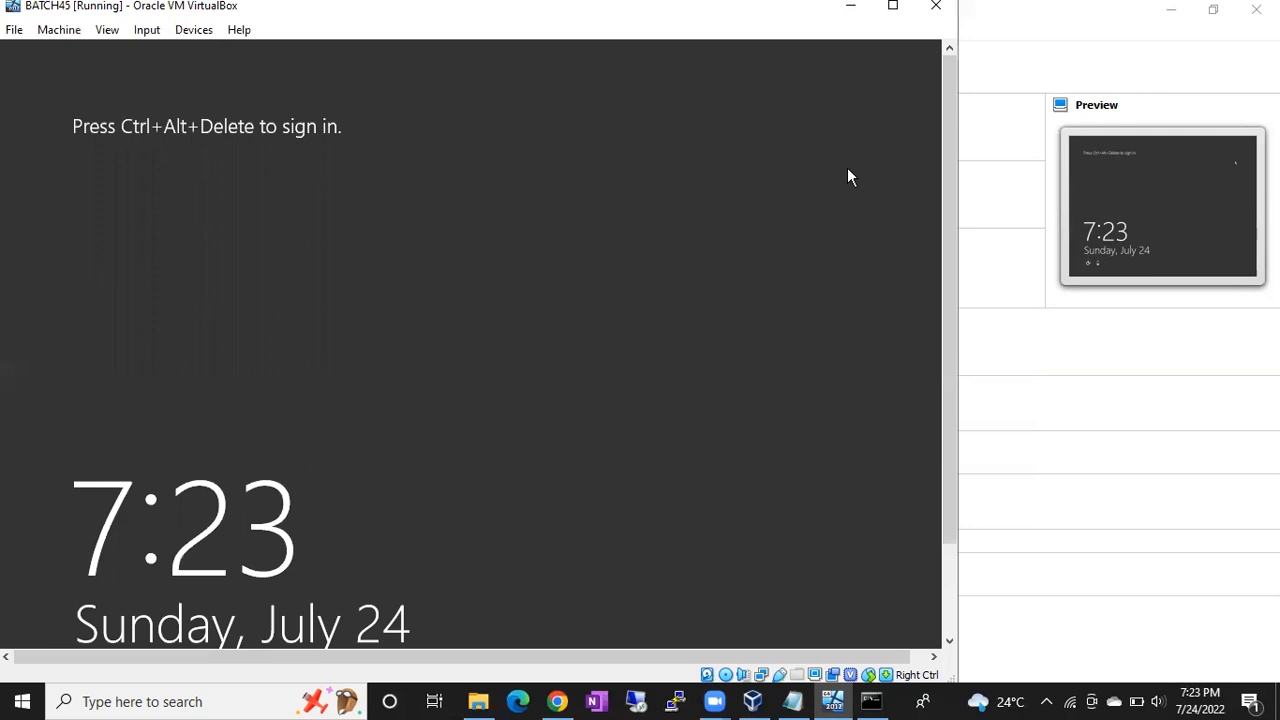
{"action": "left_click", "coordinate": [871, 701]}
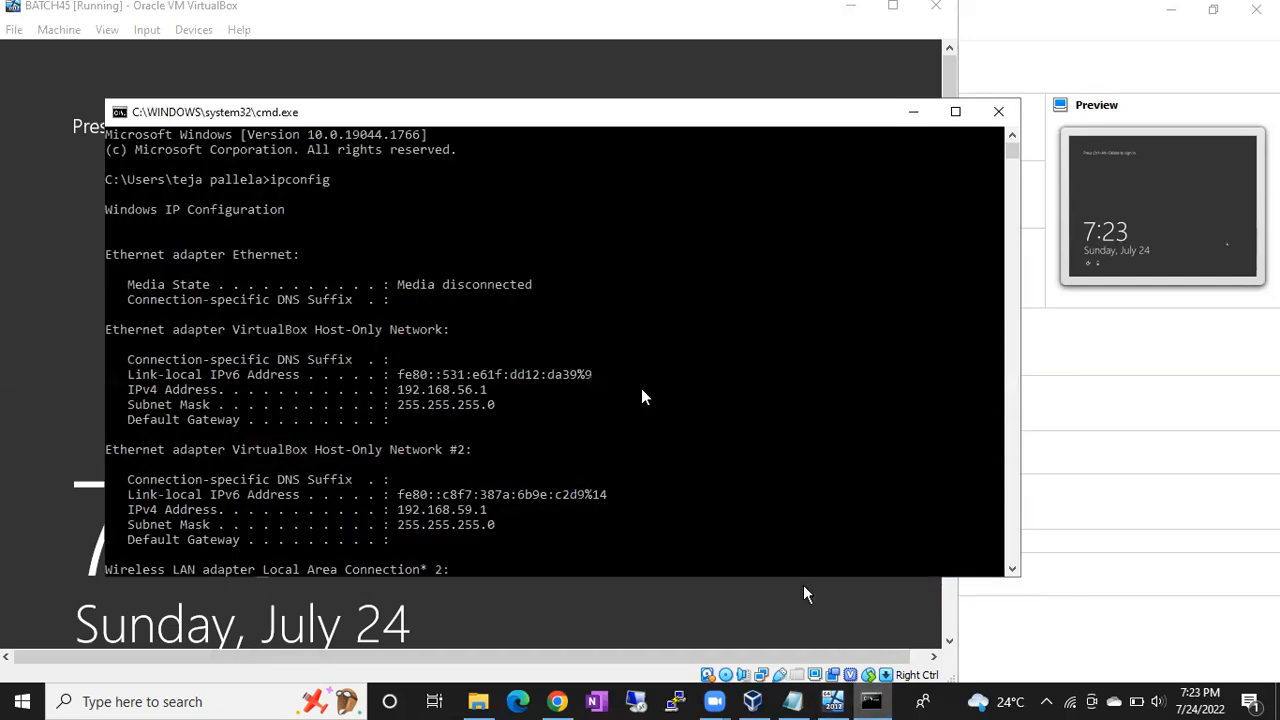
{"action": "scroll", "coordinate": [643, 397], "scroll_direction": "down", "scroll_amount": 1}
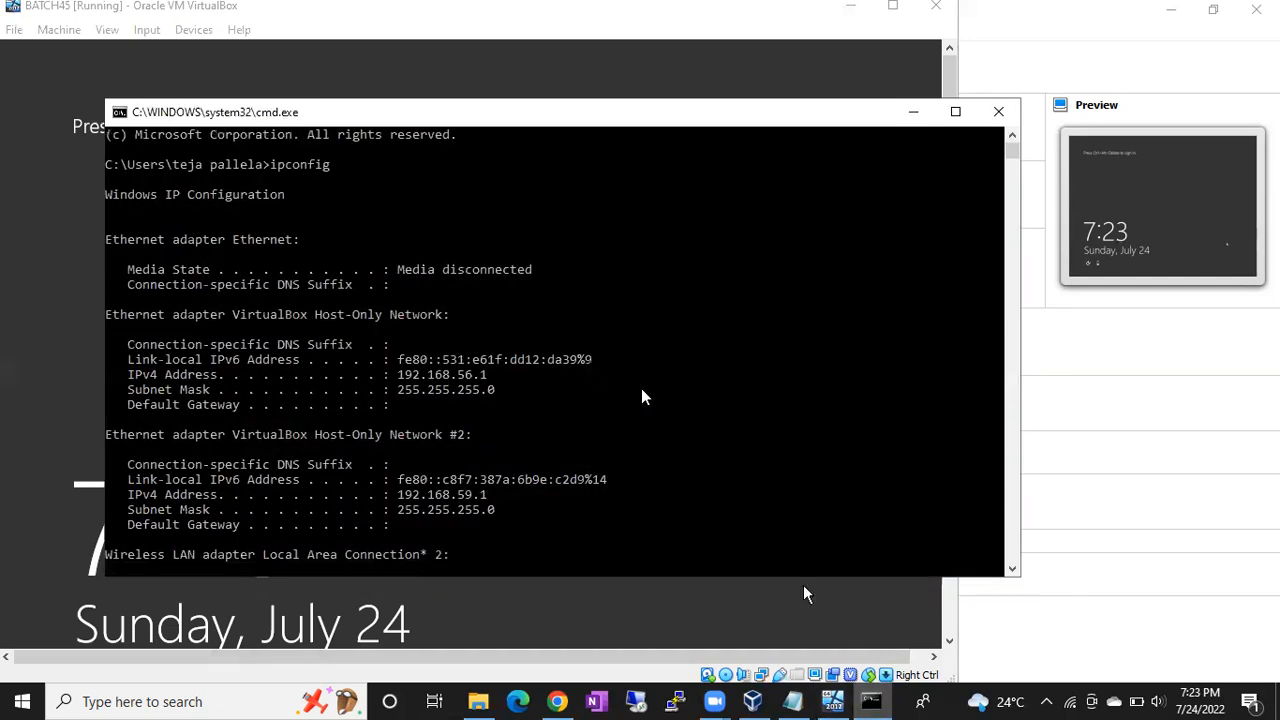
{"action": "scroll", "coordinate": [643, 397], "scroll_direction": "down", "scroll_amount": 8}
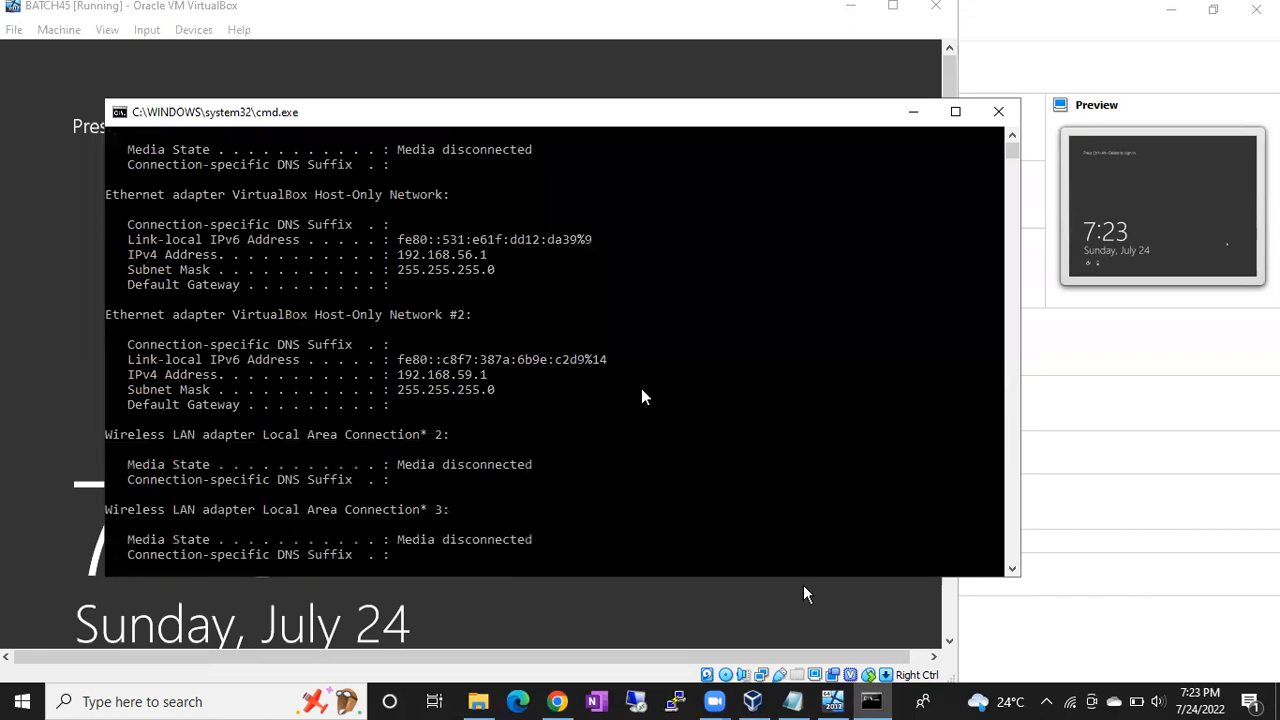
{"action": "scroll", "coordinate": [643, 397], "scroll_direction": "down", "scroll_amount": 9}
{"action": "scroll", "coordinate": [643, 397], "scroll_direction": "down", "scroll_amount": 5}
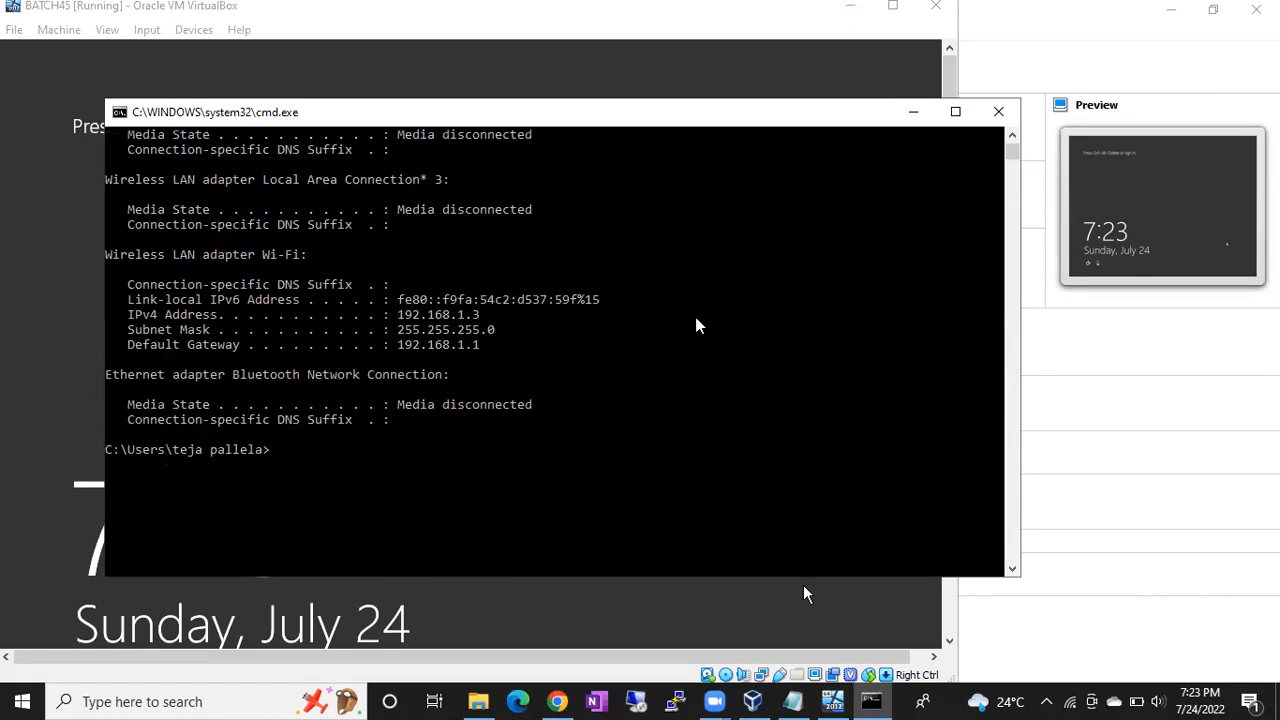
{"action": "left_click", "coordinate": [918, 111]}
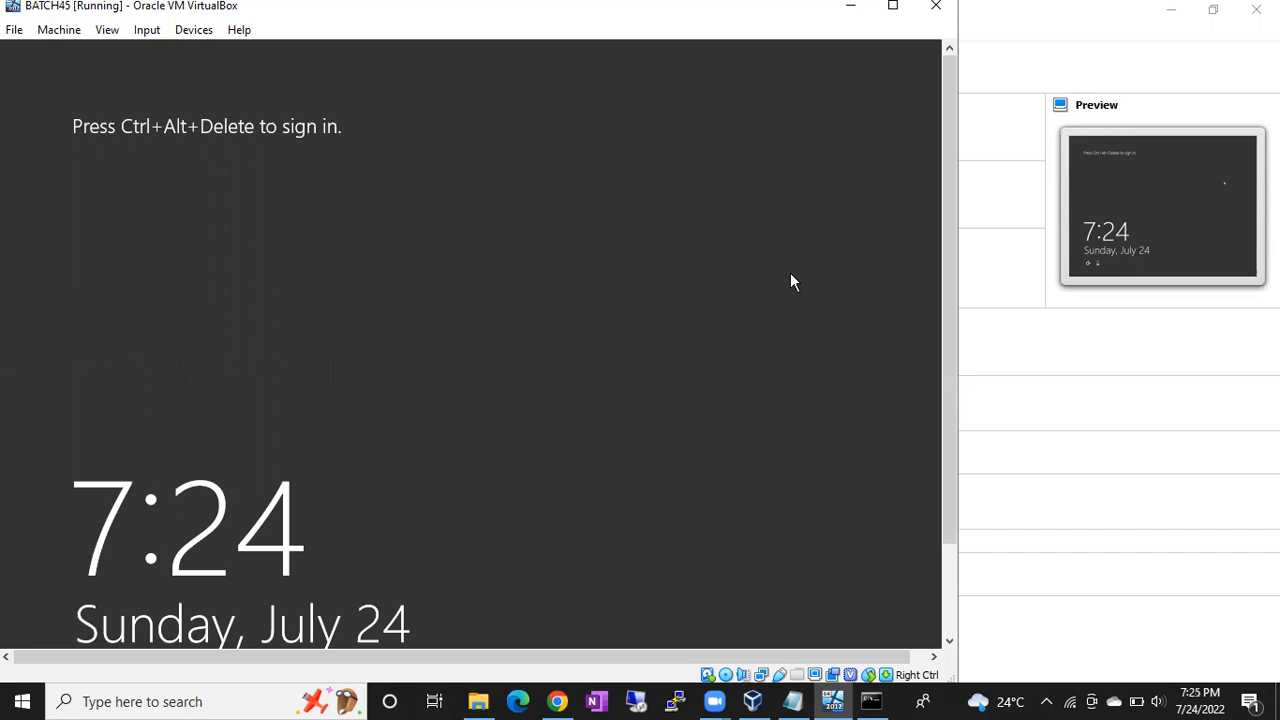
{"action": "left_click", "coordinate": [1130, 95]}
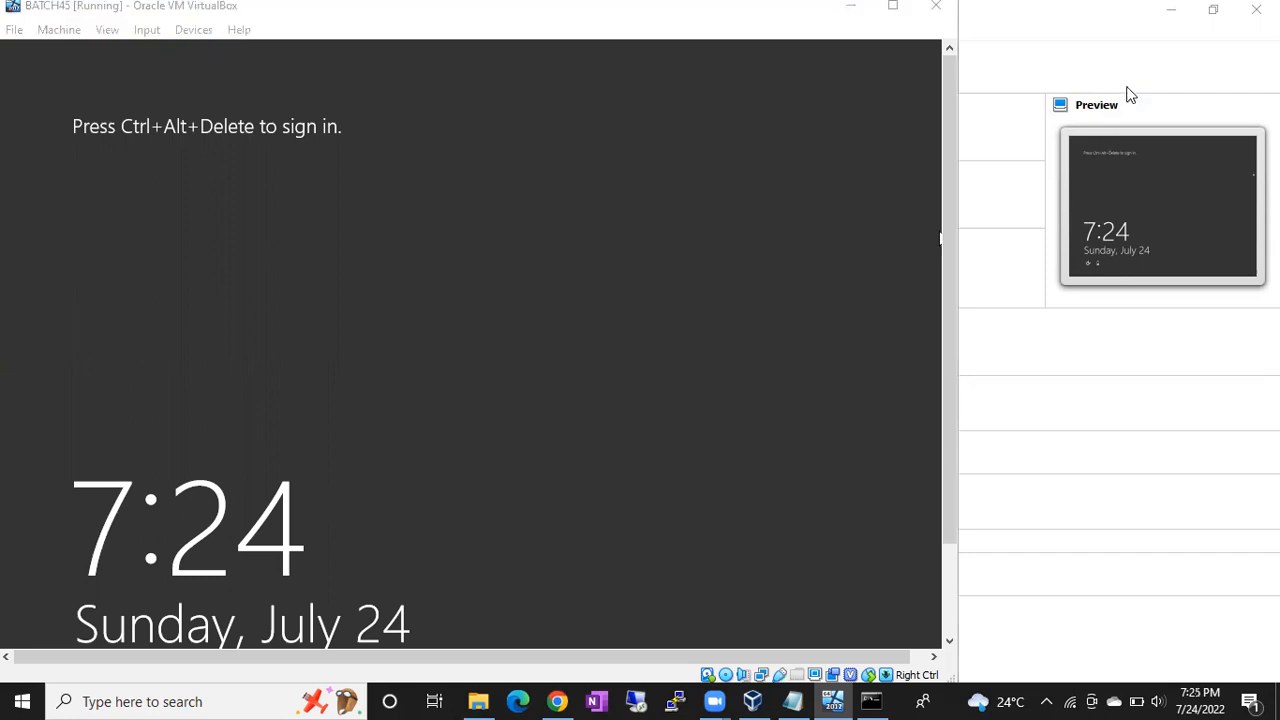
{"action": "left_click", "coordinate": [695, 330]}
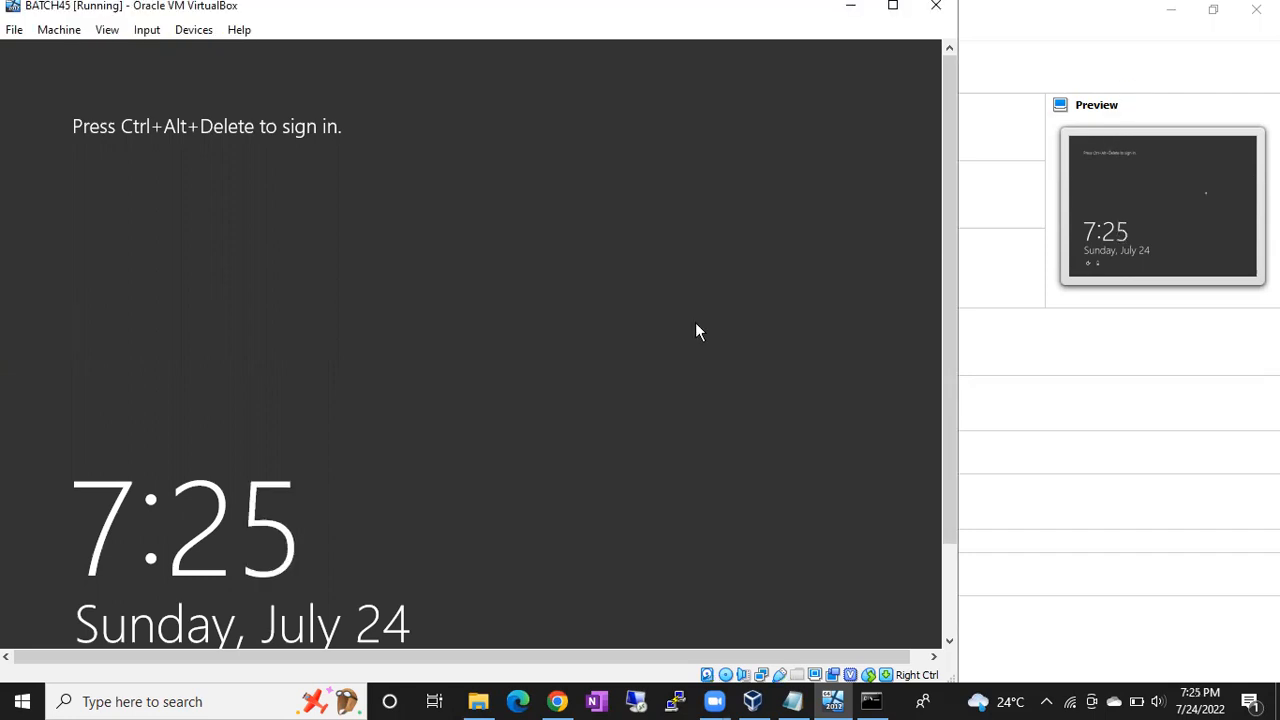
- Send Ctrl+Alt+Del to the guest and briefly recheck the host's ipconfig output
{"action": "key", "text": "ctrl+alt+Delete"}
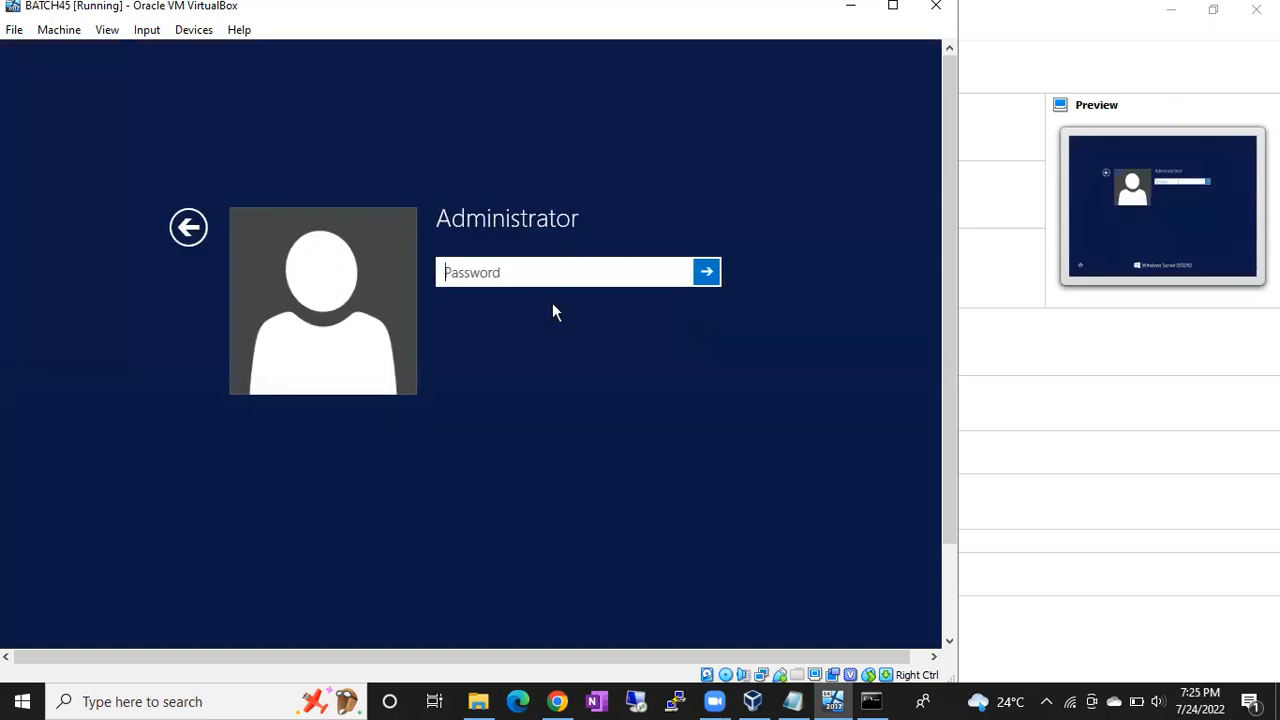
{"action": "left_click", "coordinate": [868, 699]}
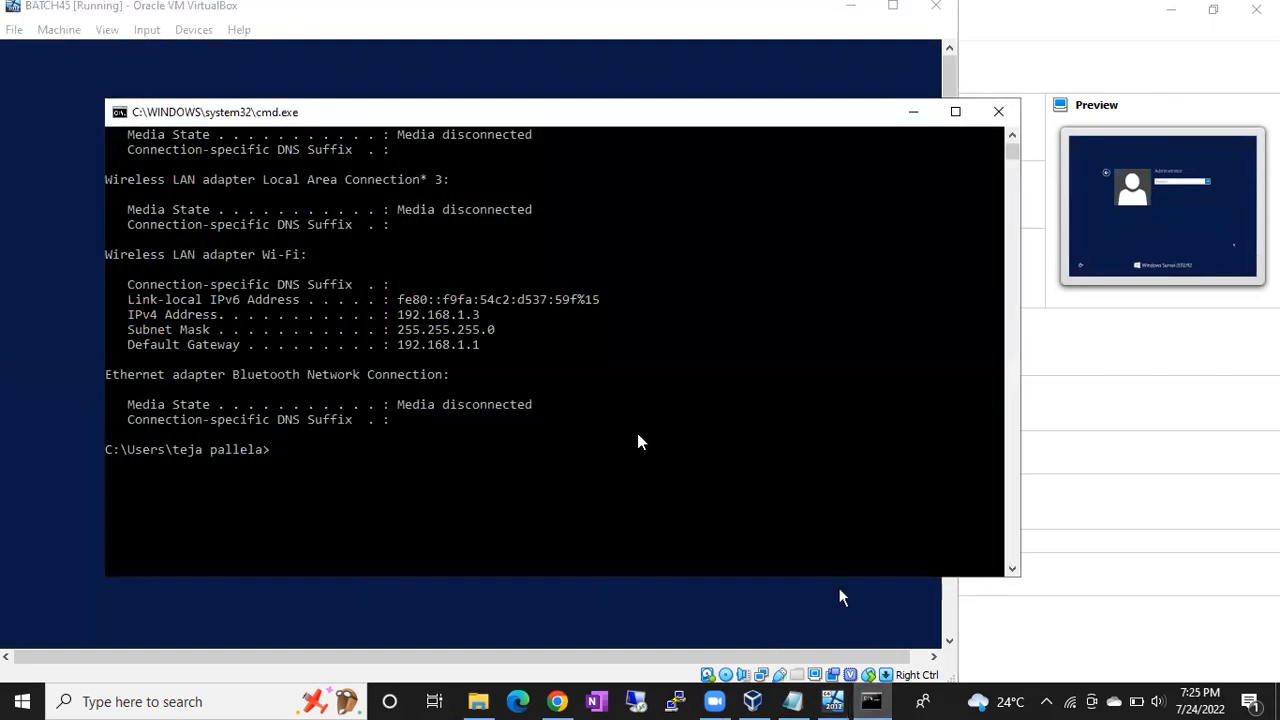
{"action": "scroll", "coordinate": [565, 364], "scroll_direction": "up", "scroll_amount": 10}
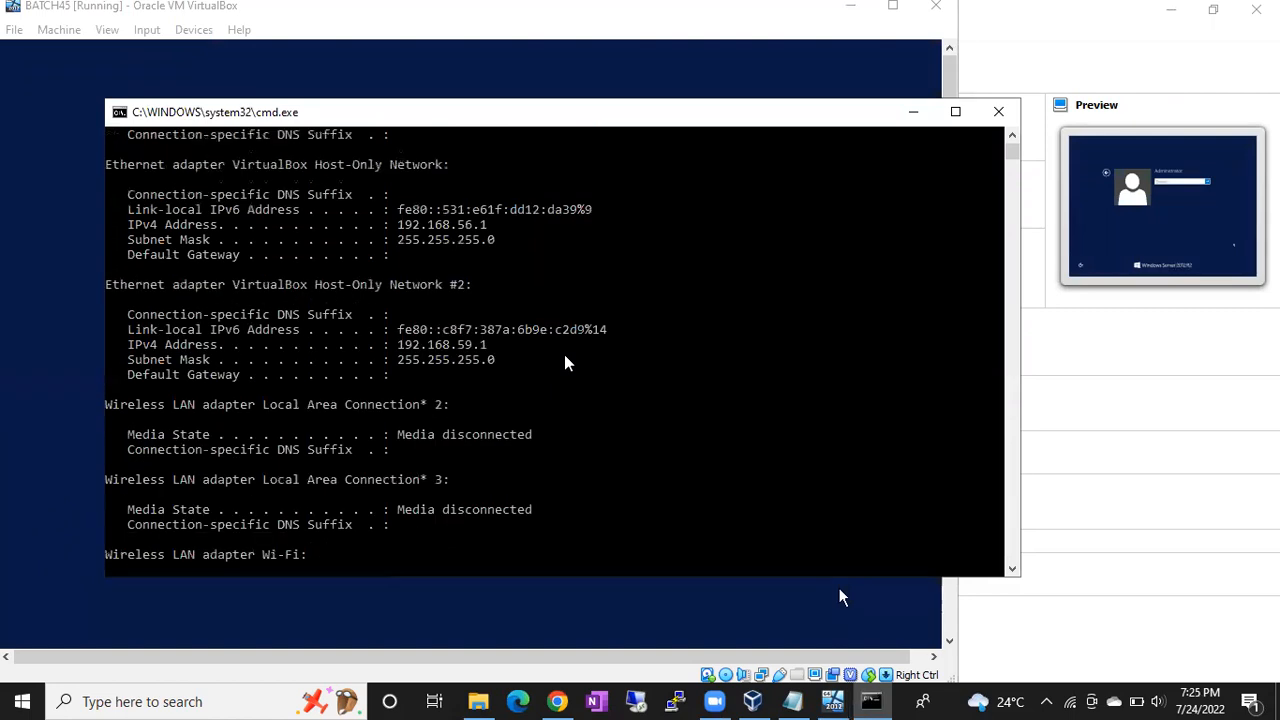
{"action": "scroll", "coordinate": [565, 363], "scroll_direction": "down", "scroll_amount": 4}
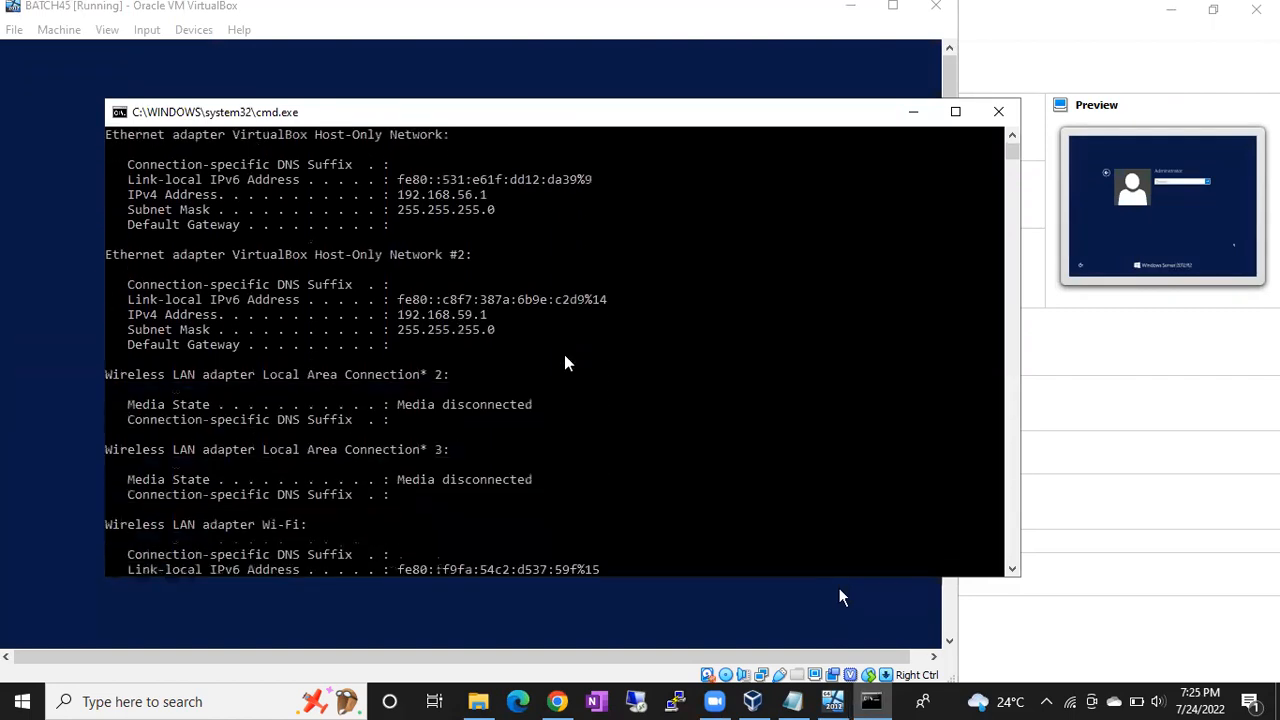
- Hide the console and sign in to the guest as Administrator with its password
{"action": "left_click", "coordinate": [913, 111]}
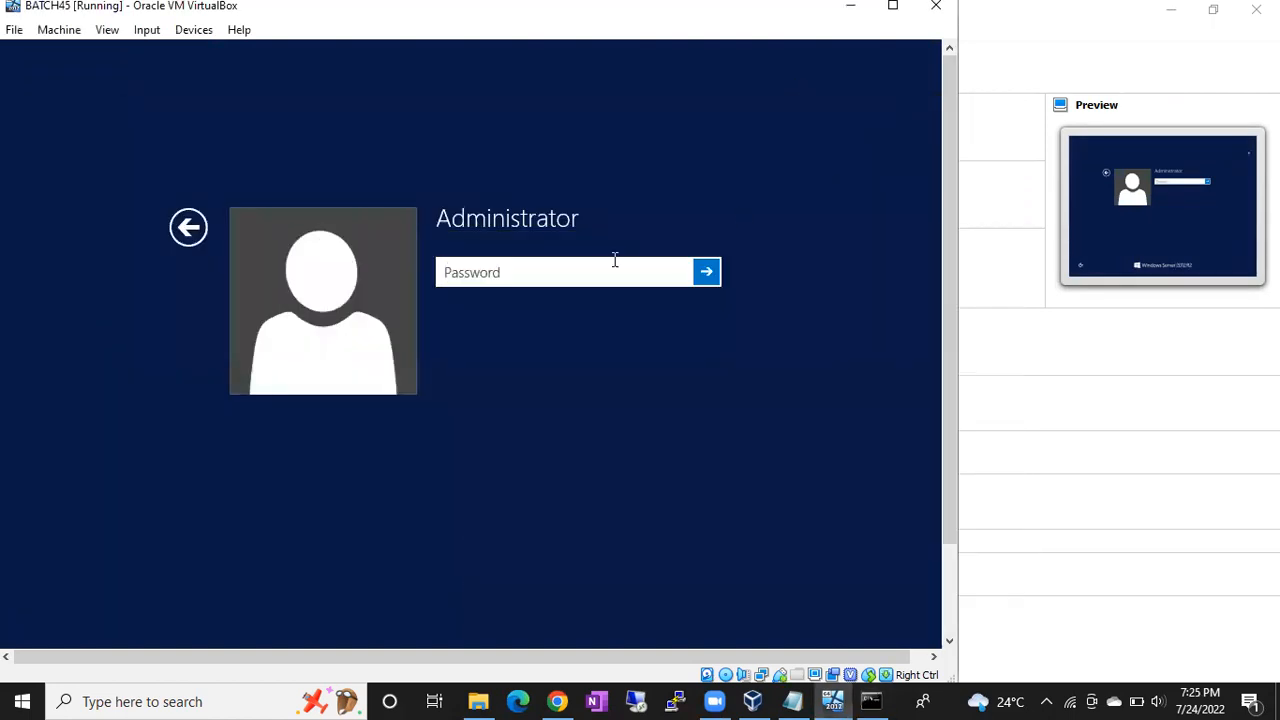
{"action": "type", "text": "••••••••••••"}
{"action": "key", "text": "Return"}
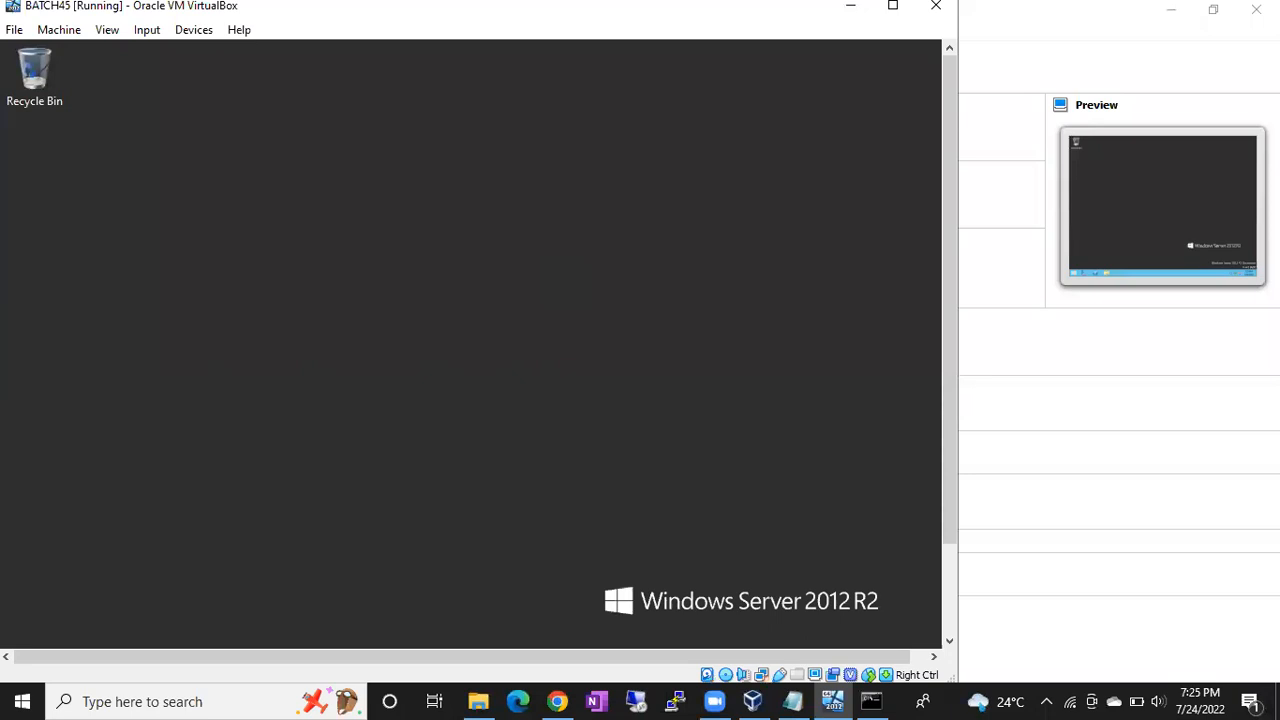
- Glance at the host ipconfig output, then return focus to the virtual machine
{"action": "left_click", "coordinate": [897, 692]}
{"action": "left_click", "coordinate": [800, 48]}
{"action": "left_click", "coordinate": [868, 700]}
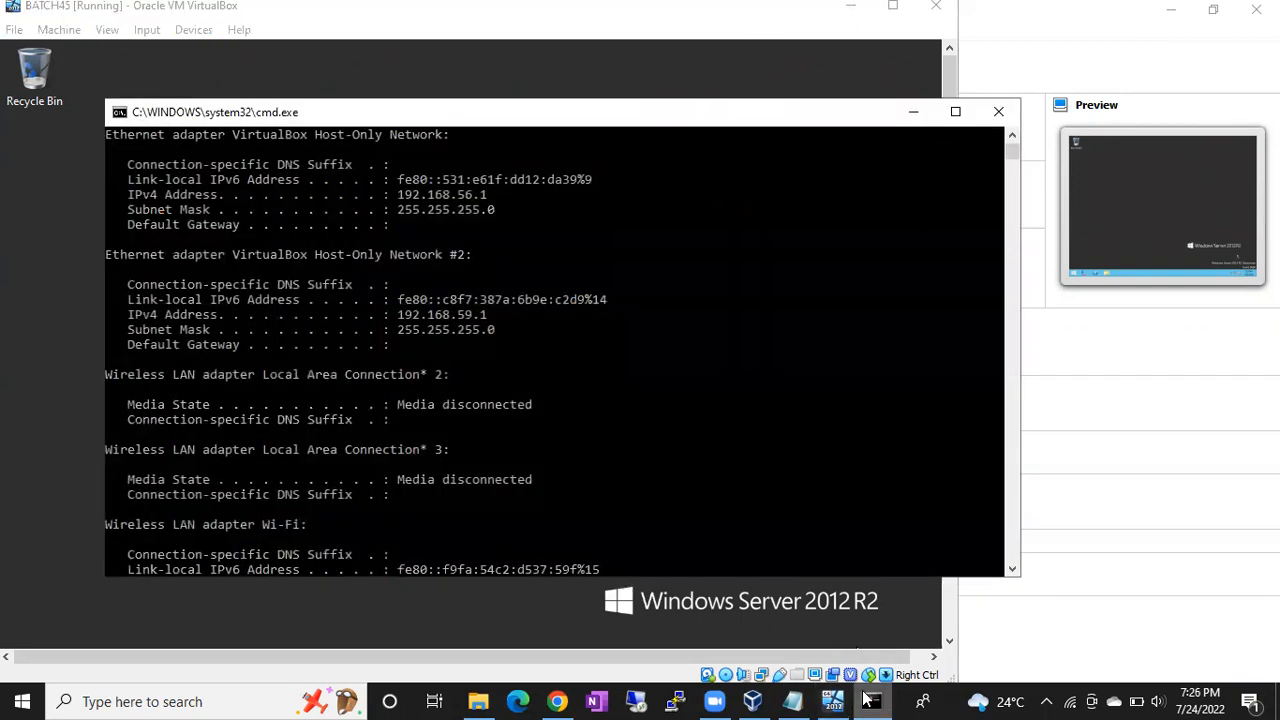
{"action": "left_click", "coordinate": [866, 698]}
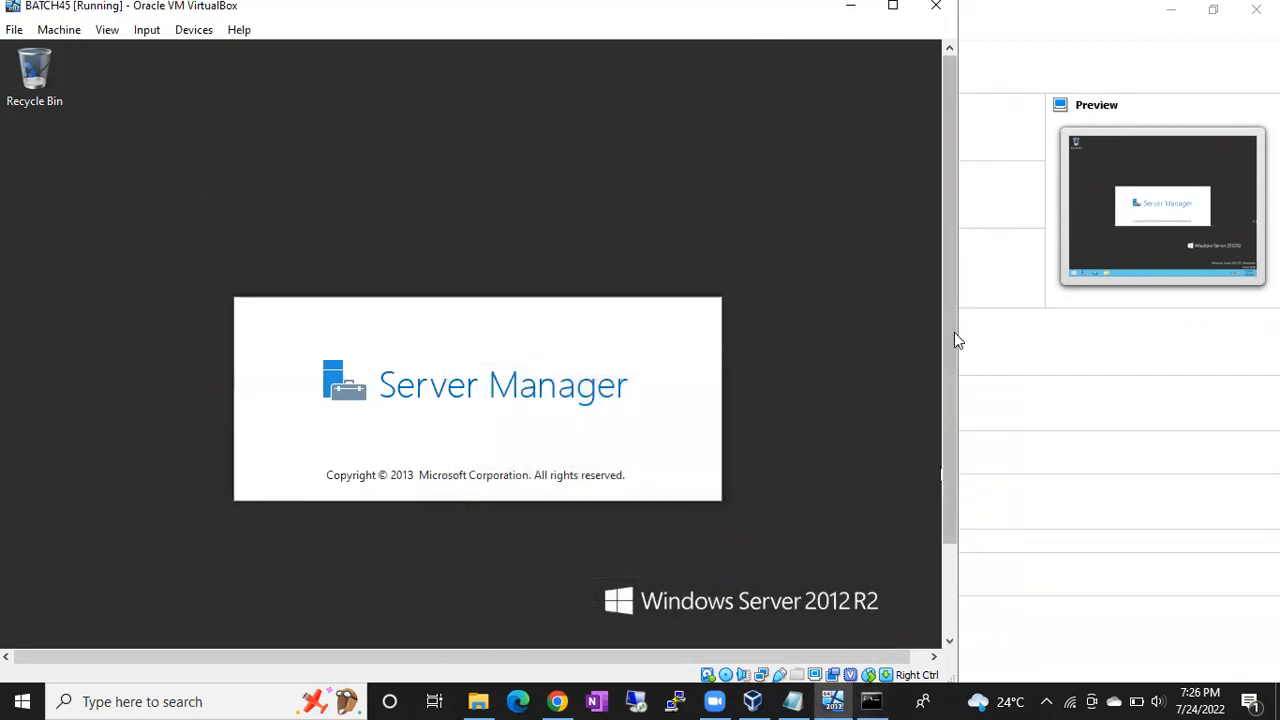
{"action": "scroll", "coordinate": [954, 332], "scroll_direction": "down", "scroll_amount": 2}
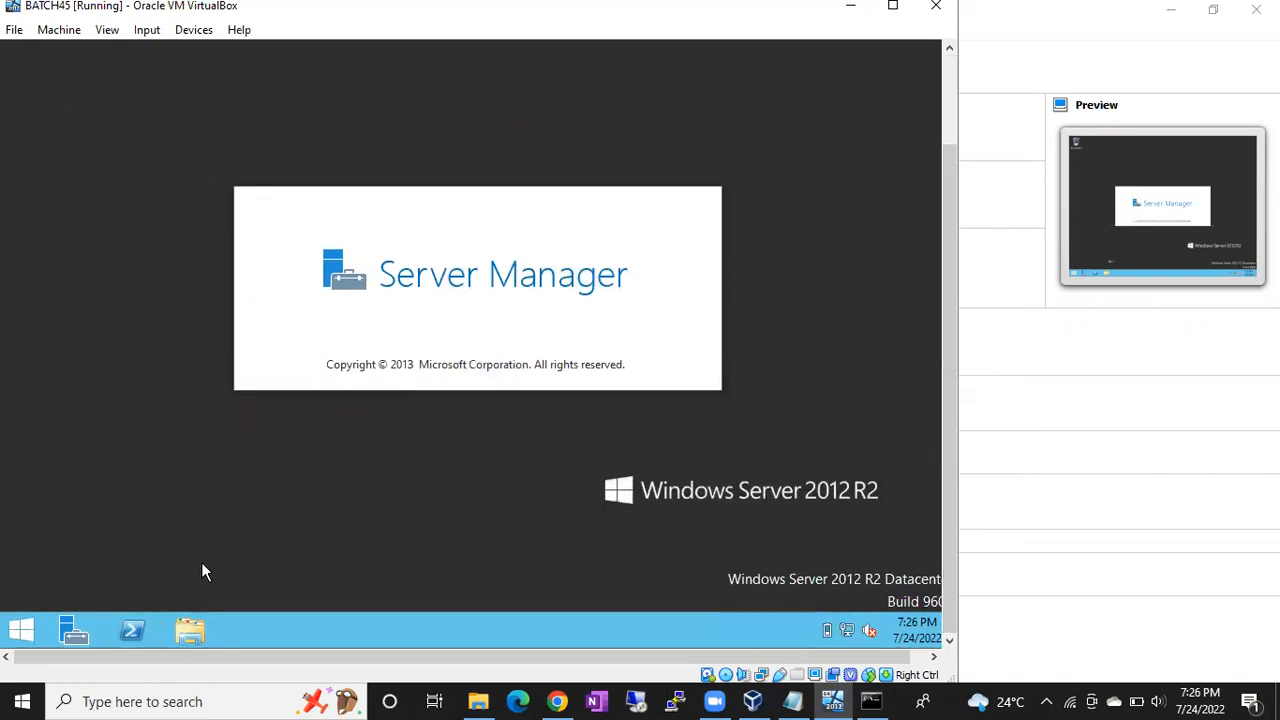
- Launch Command Prompt on the server through Run with 'cmd'
{"action": "right_click", "coordinate": [24, 628]}
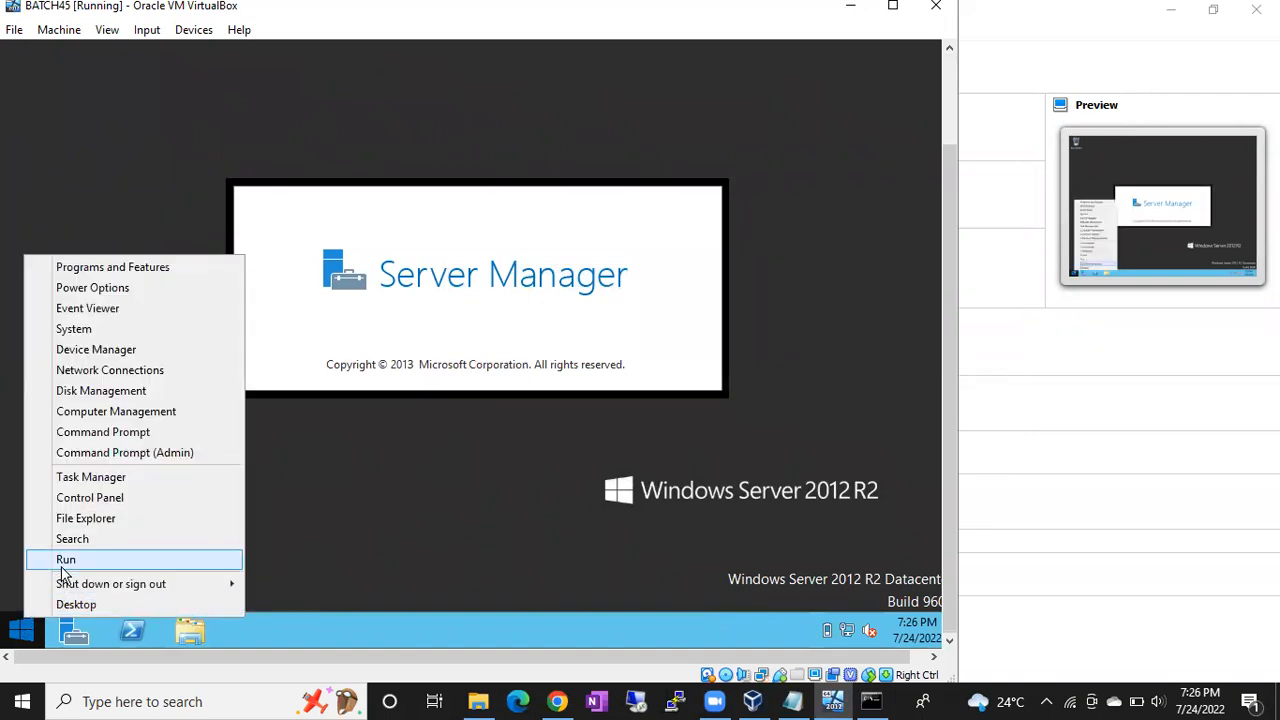
{"action": "left_click", "coordinate": [62, 566]}
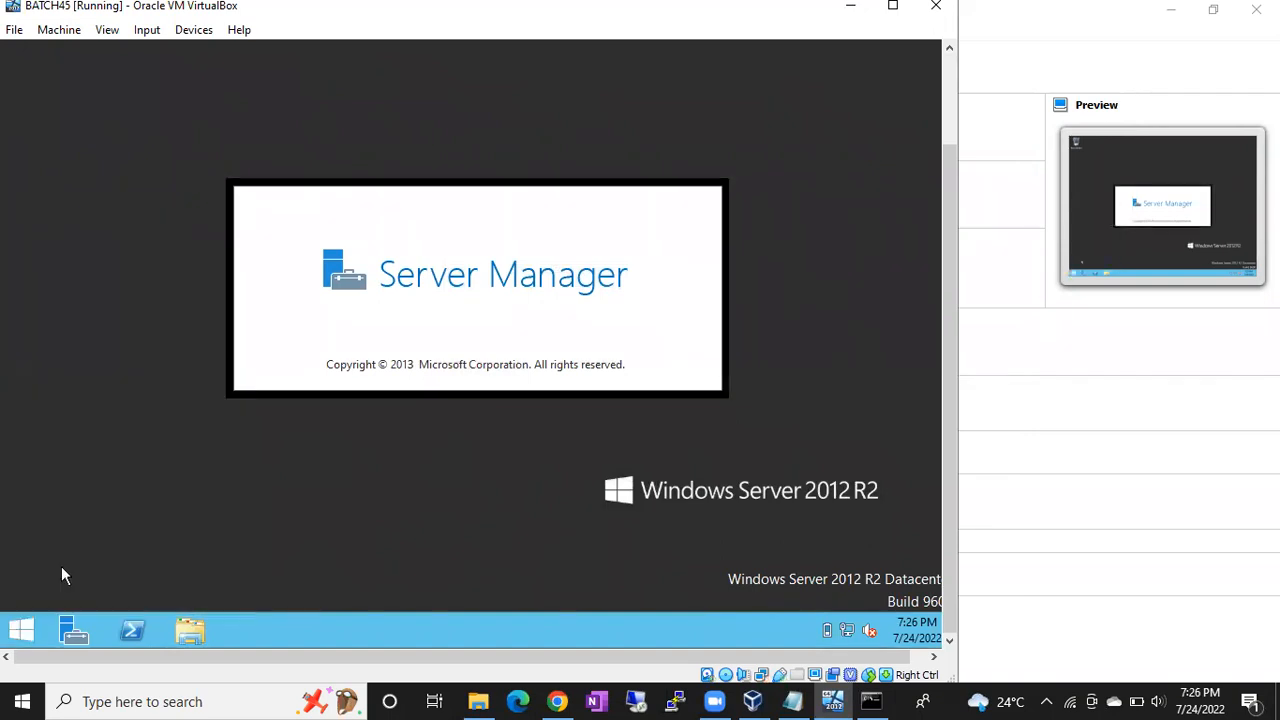
{"action": "key", "text": "Return"}
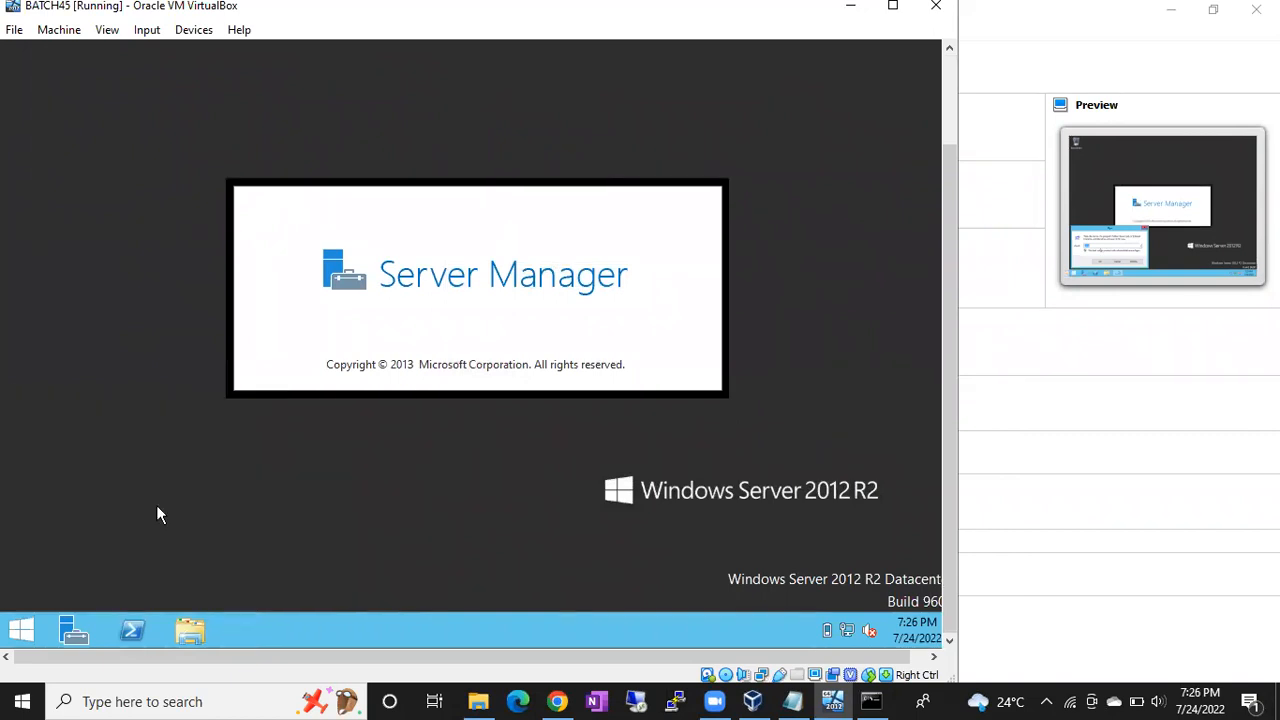
{"action": "left_click", "coordinate": [255, 170]}
- Run ipconfig in the guest to show IPv4 192.168.1.12, then scroll back to the top
{"action": "type", "text": "ipconfig"}
{"action": "key", "text": "Return"}
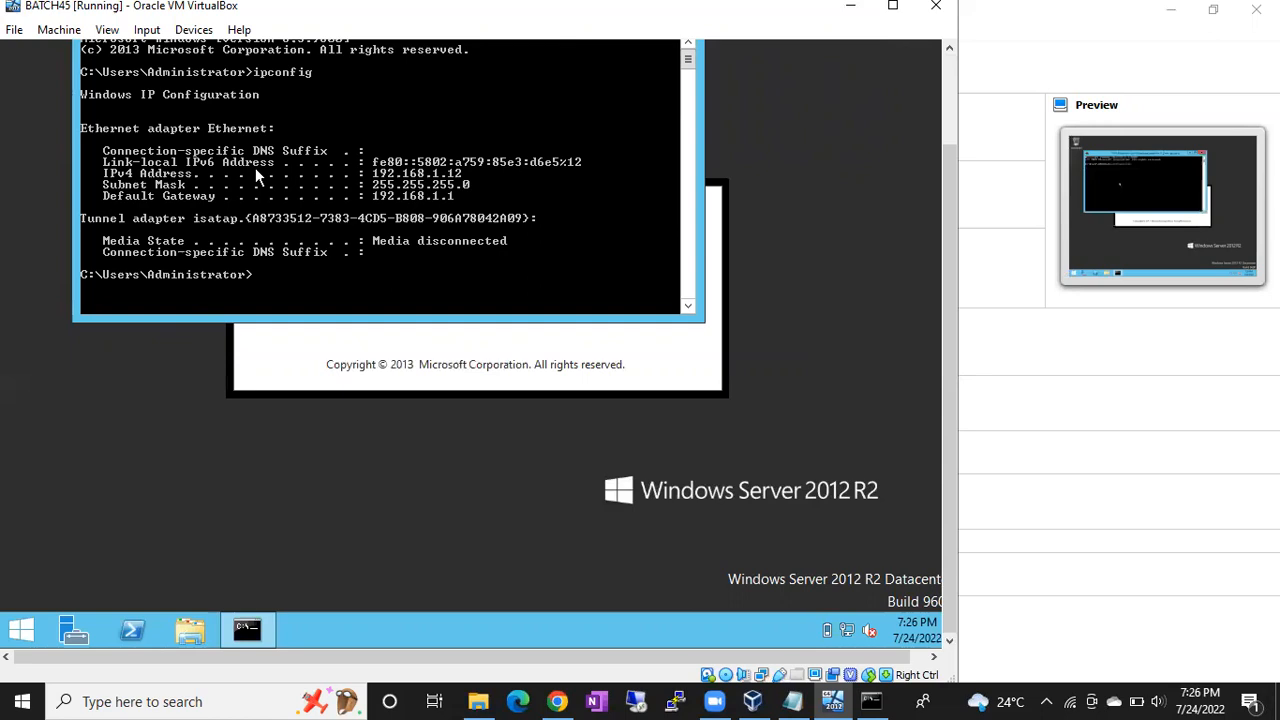
{"action": "scroll", "coordinate": [491, 199], "scroll_direction": "down", "scroll_amount": 5}
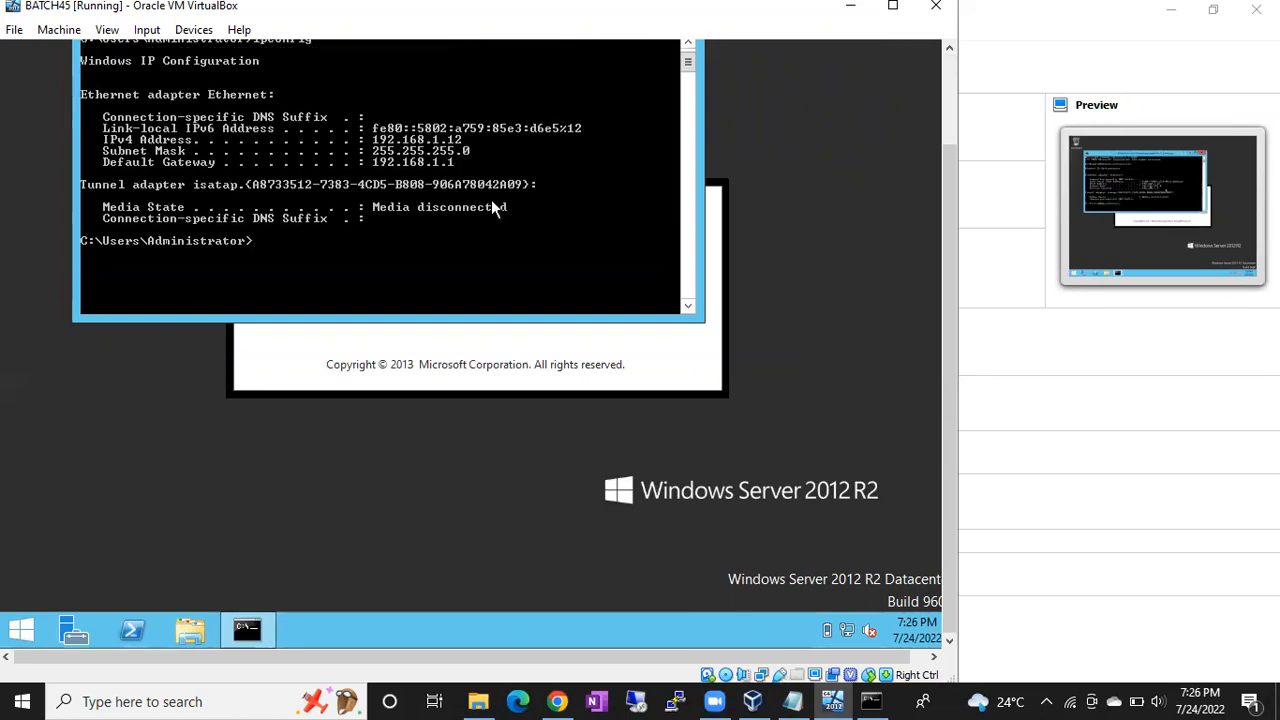
{"action": "scroll", "coordinate": [491, 199], "scroll_direction": "up", "scroll_amount": 5}
{"action": "scroll", "coordinate": [491, 199], "scroll_direction": "down", "scroll_amount": 4}
{"action": "scroll", "coordinate": [491, 199], "scroll_direction": "up", "scroll_amount": 4}
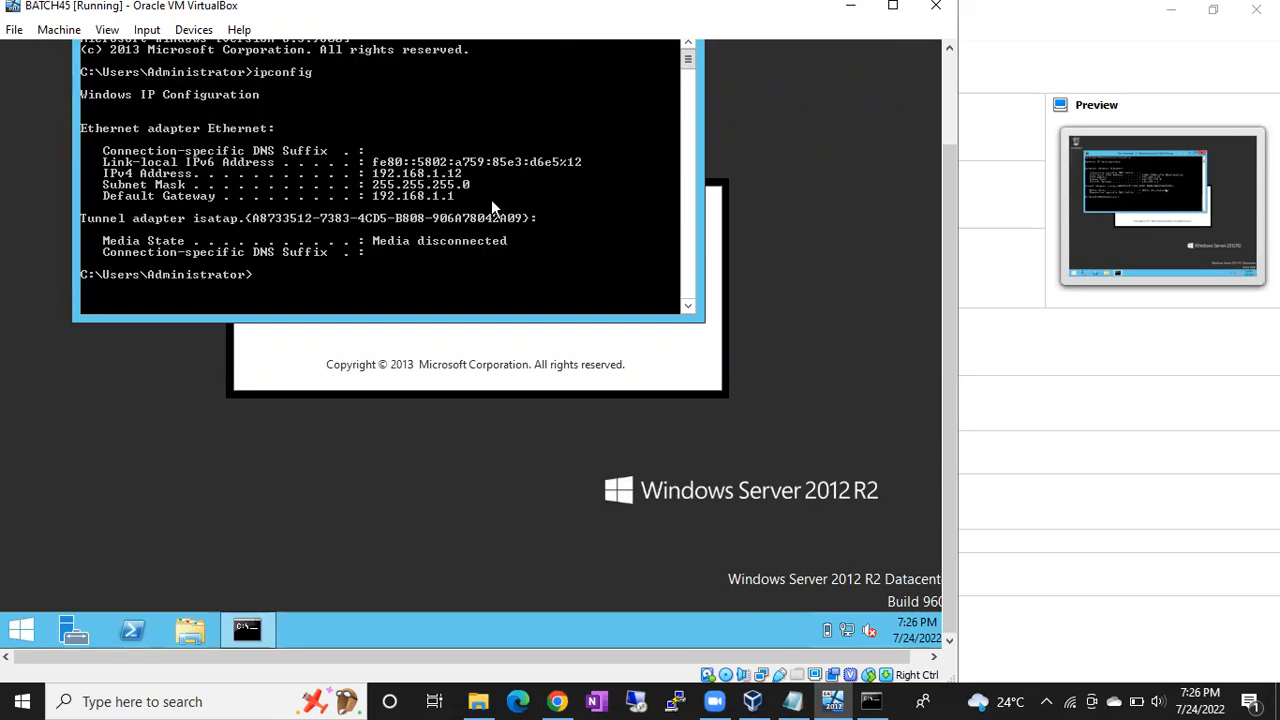
{"action": "left_click", "coordinate": [948, 172]}
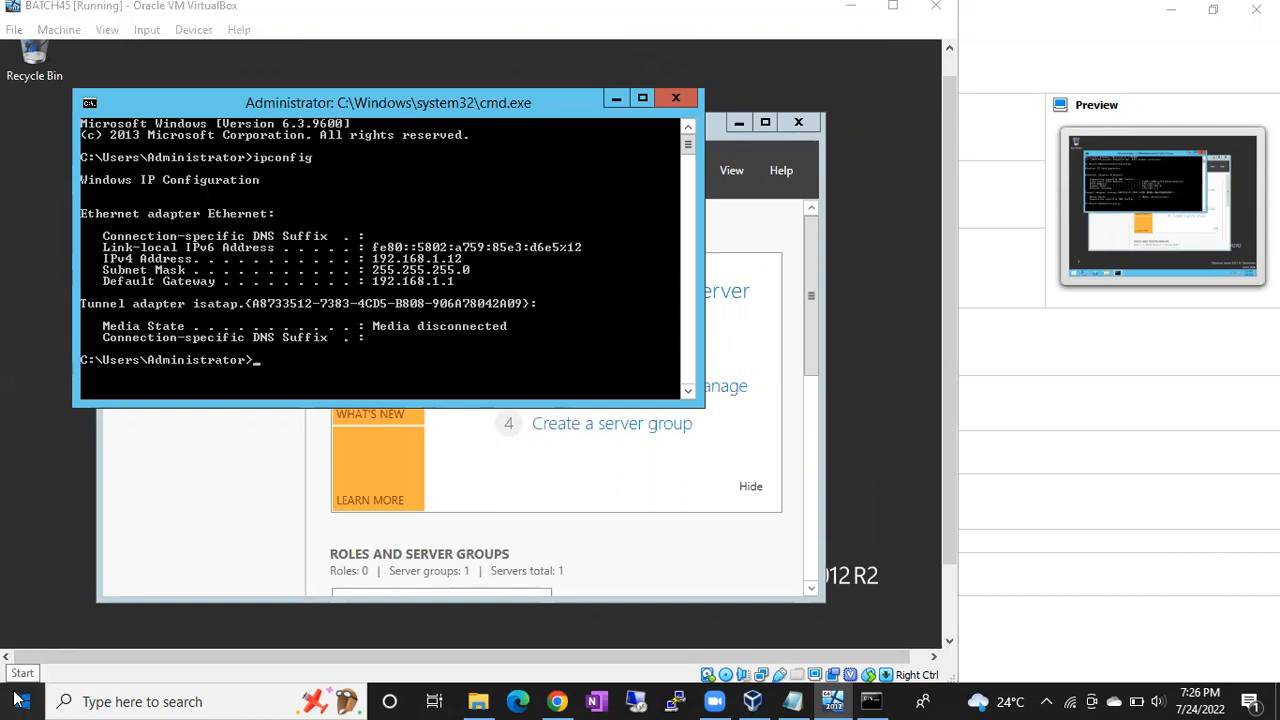
- Launch Remote Desktop Connection from the host Start search, then go back to the VM window
{"action": "left_click", "coordinate": [22, 701]}
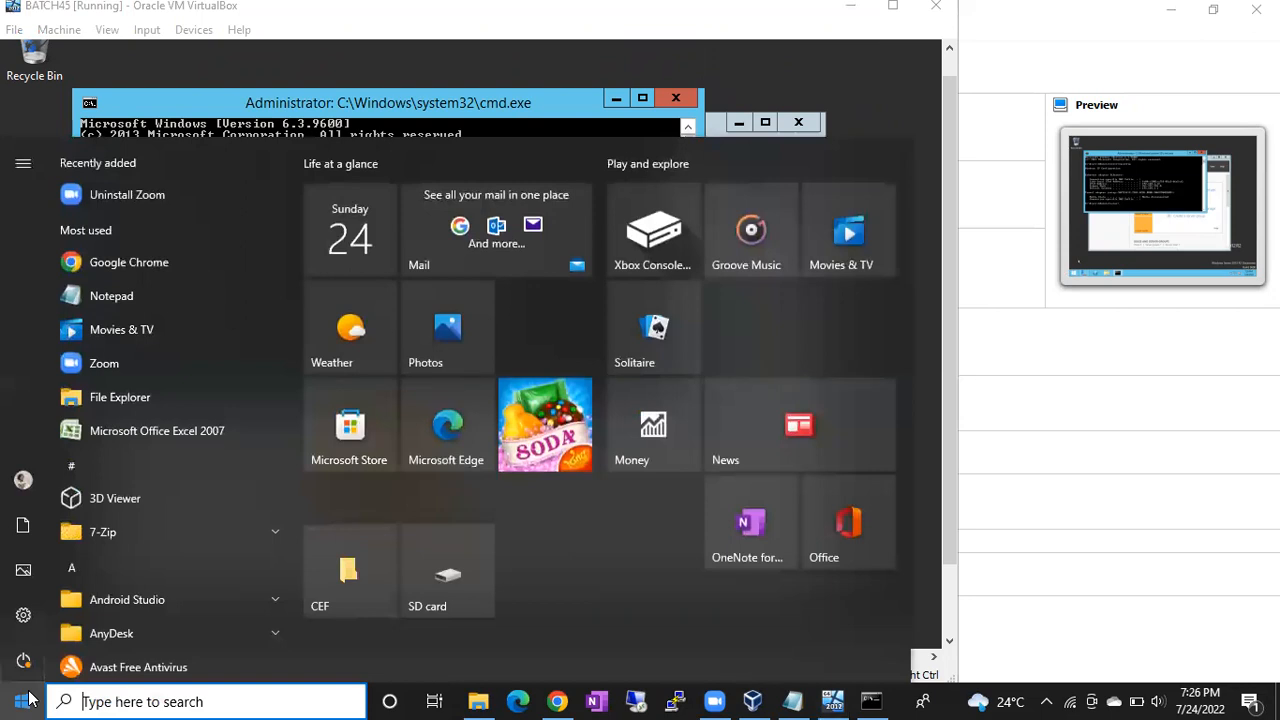
{"action": "type", "text": "remo"}
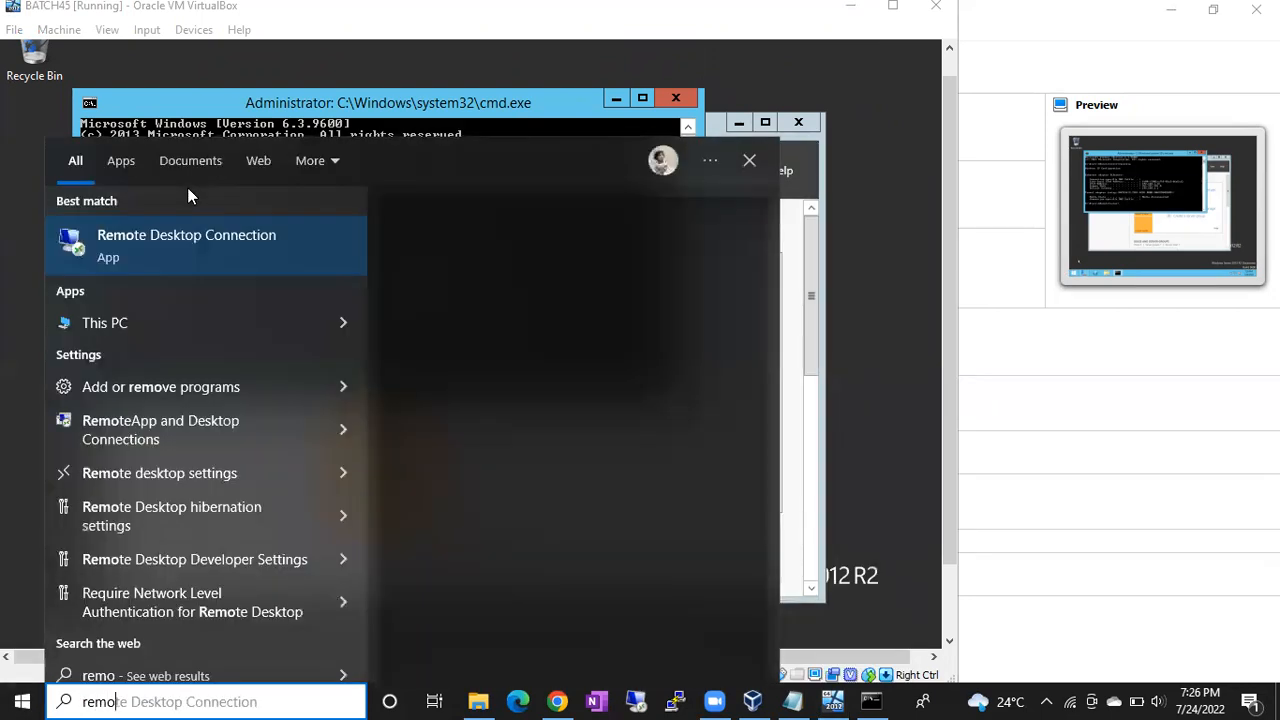
{"action": "left_click", "coordinate": [163, 227]}
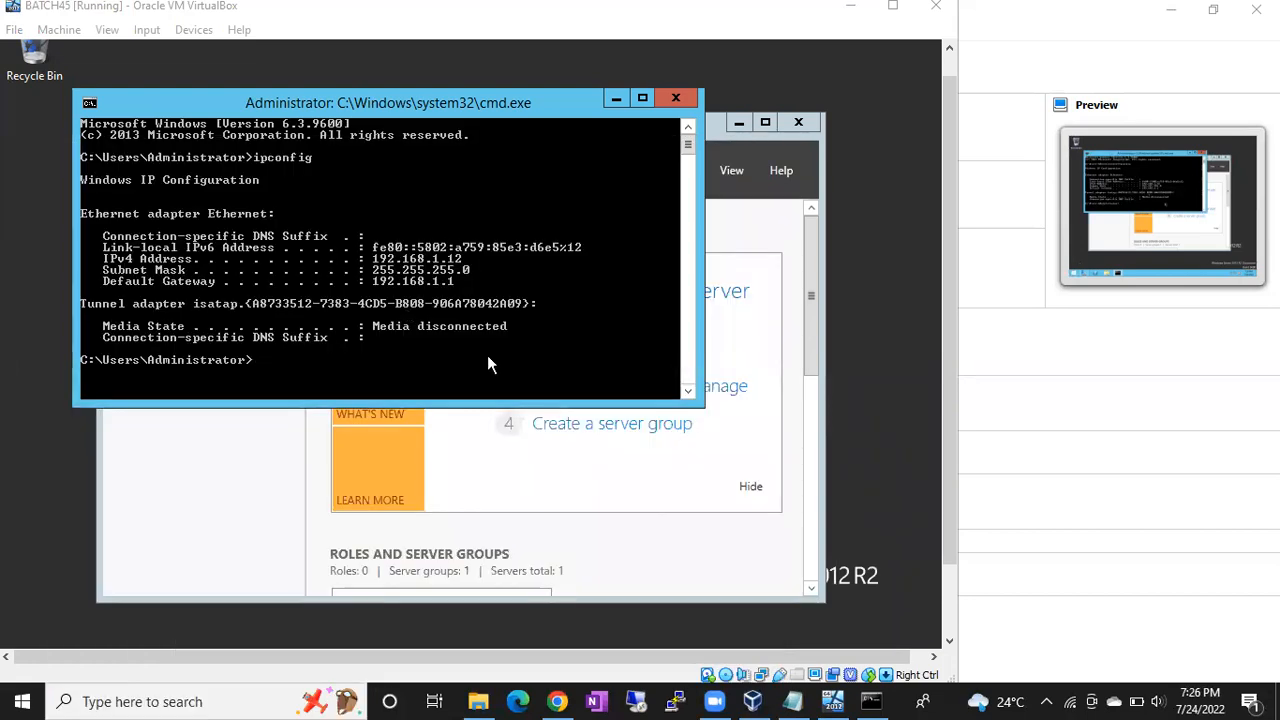
{"action": "left_click", "coordinate": [839, 271]}
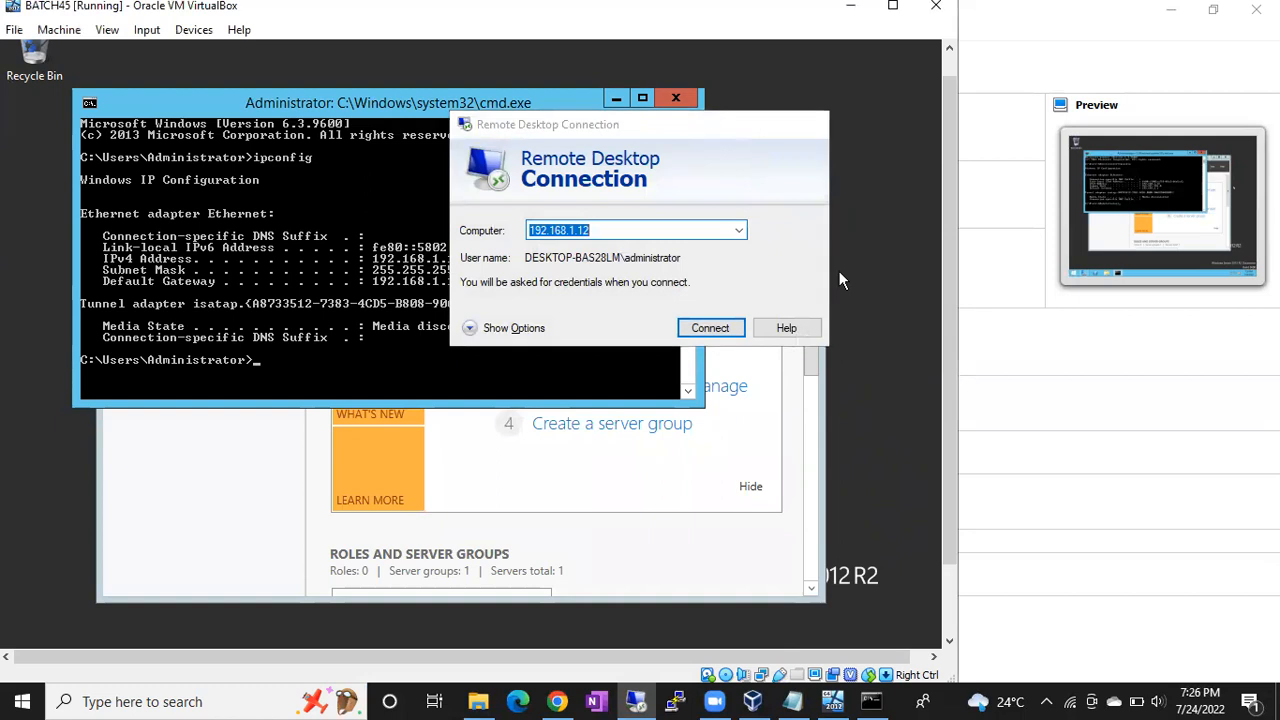
{"action": "left_click_drag", "start_coordinate": [952, 240], "coordinate": [950, 322]}
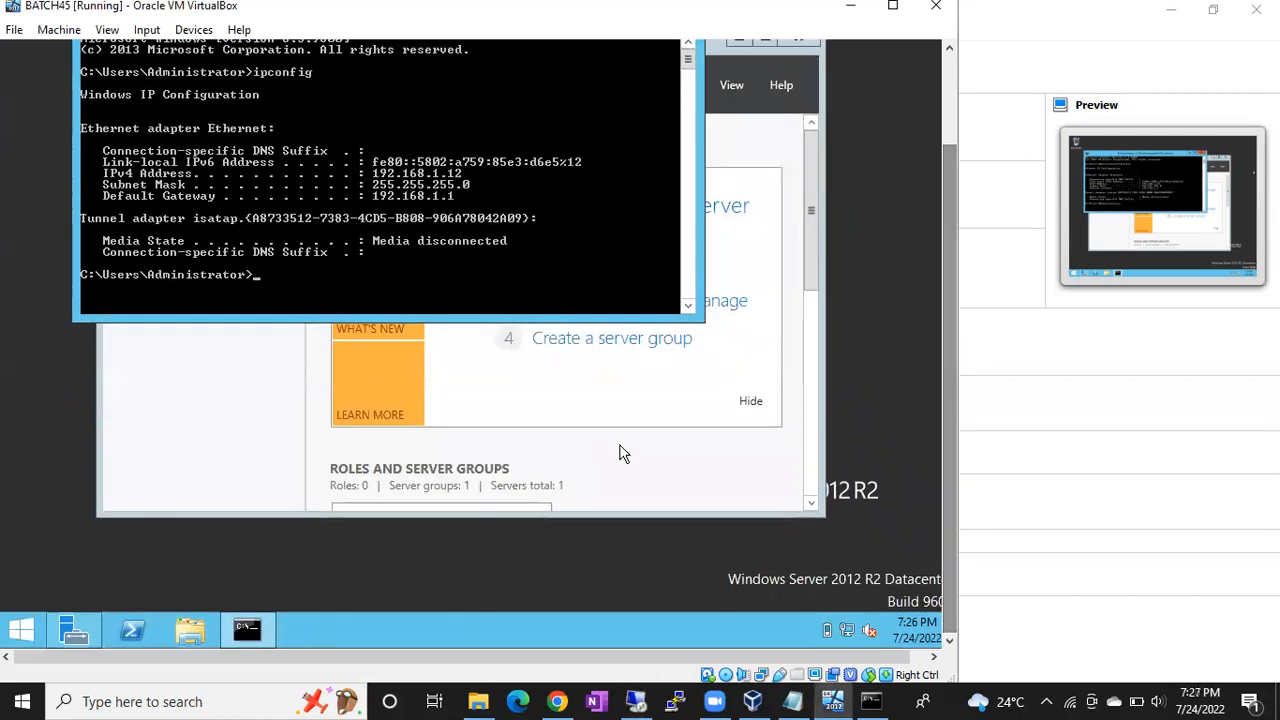
- Show the server's Start screen tiles, then switch to the Remote Desktop Connection window
{"action": "left_click", "coordinate": [28, 630]}
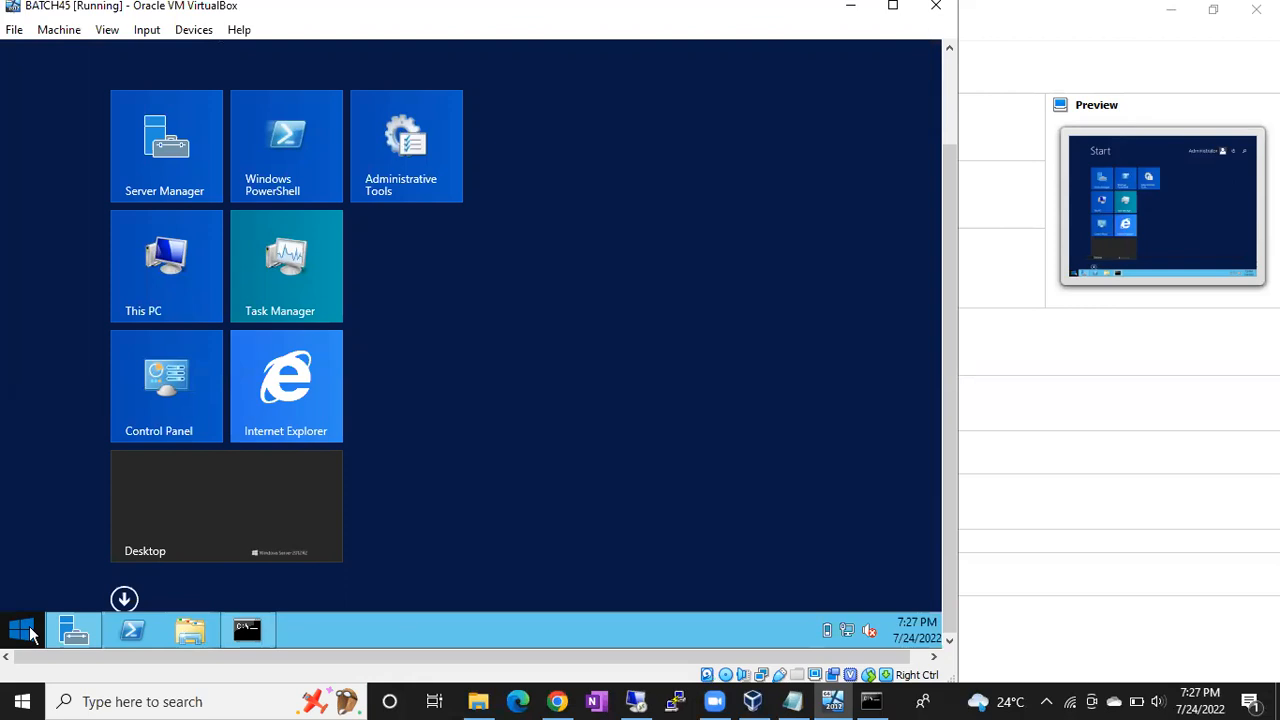
{"action": "left_click", "coordinate": [22, 700]}
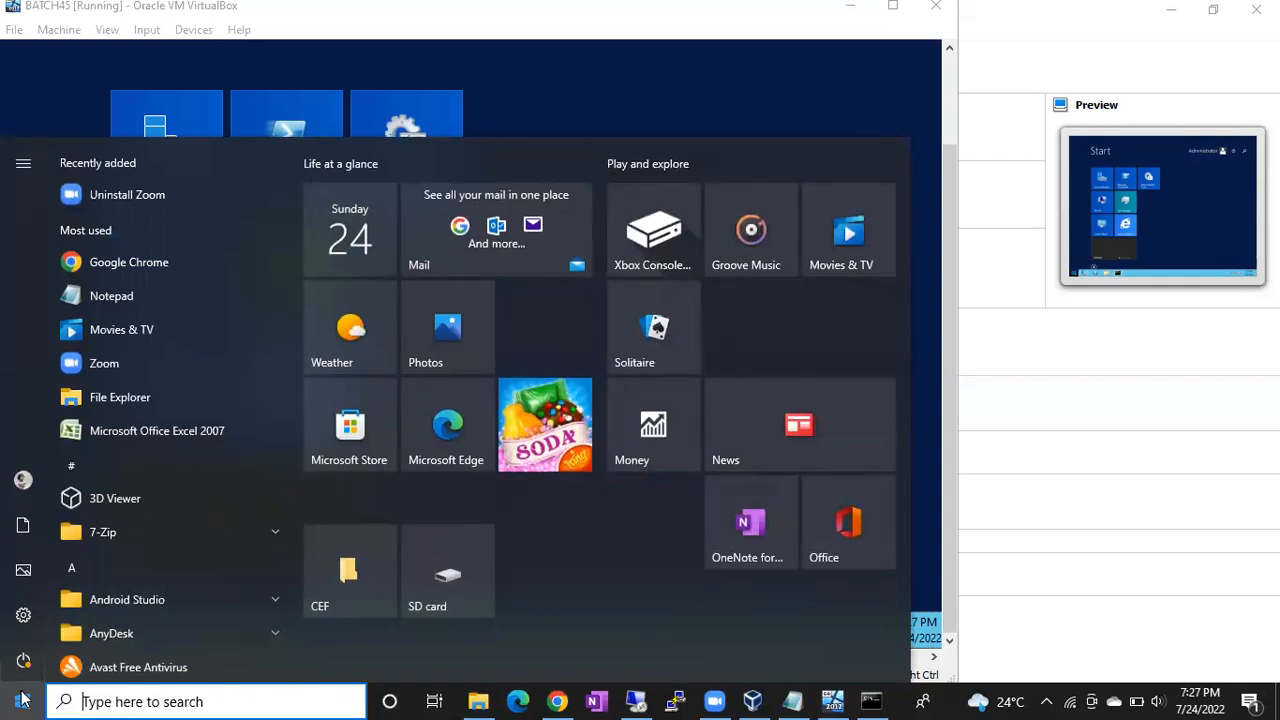
{"action": "left_click", "coordinate": [582, 112]}
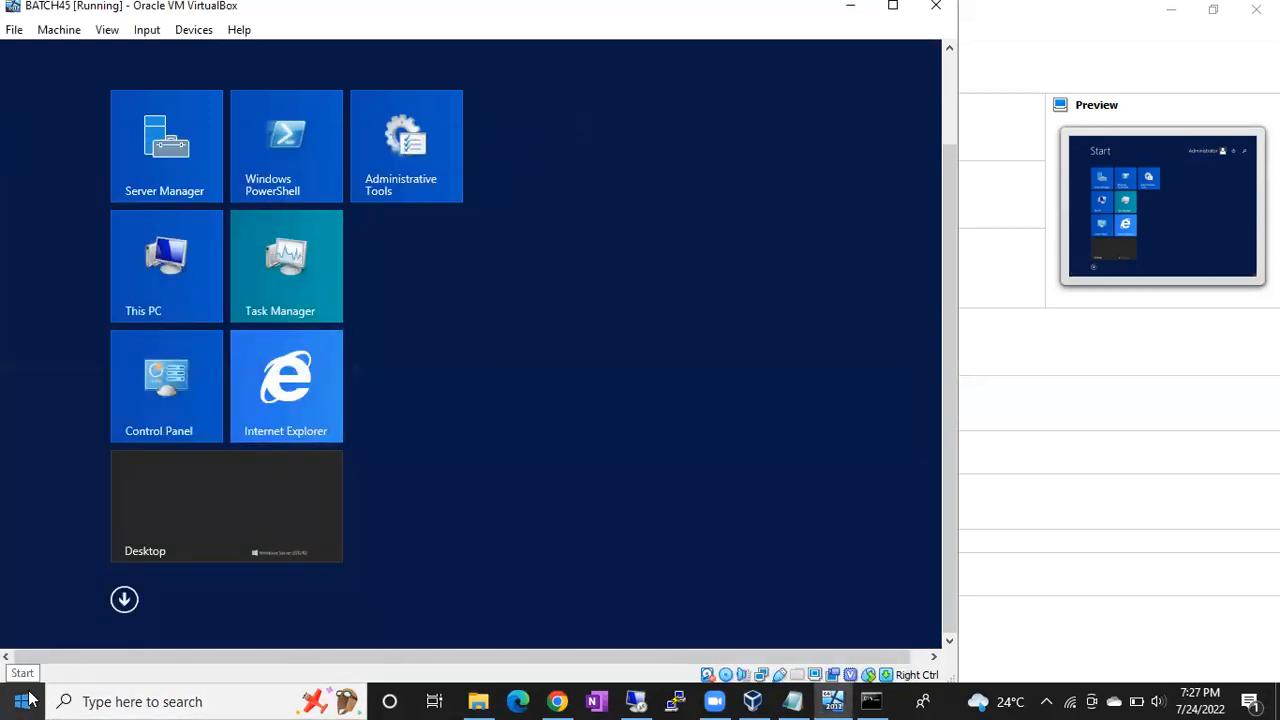
{"action": "left_click", "coordinate": [623, 698]}
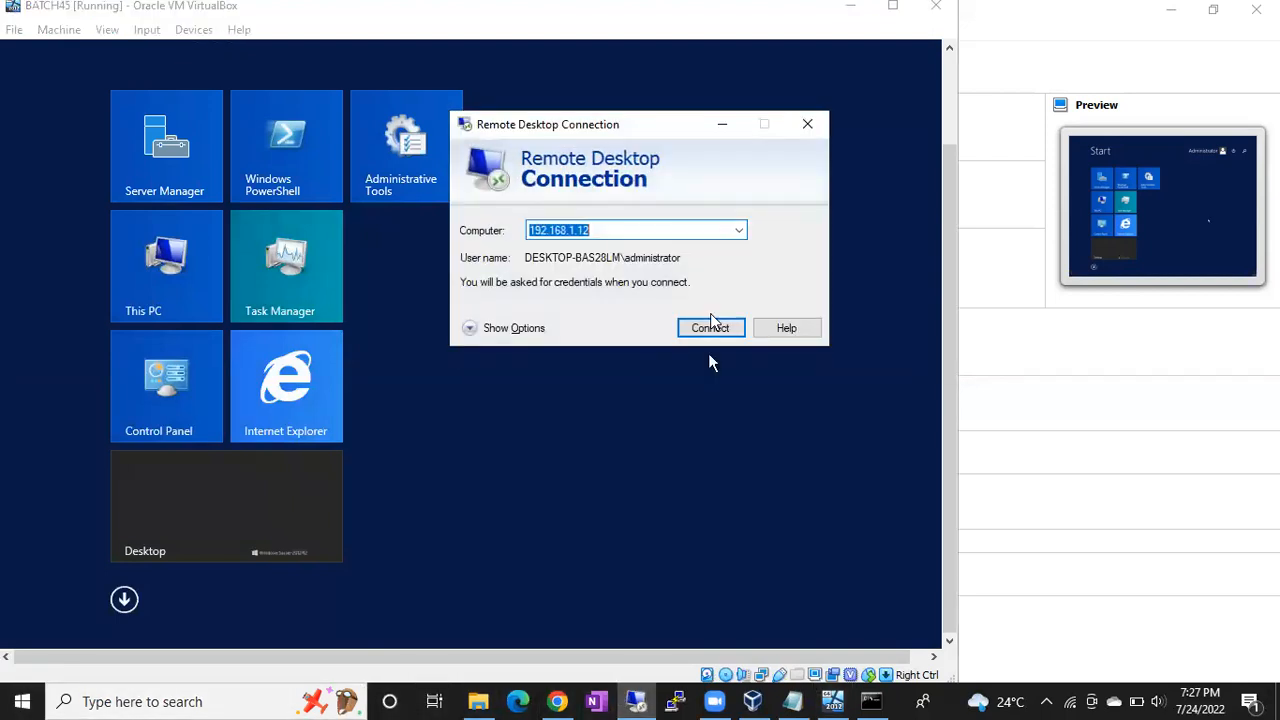
- Connect to 192.168.1.12 with the Administrator password and accept the certificate warning
{"action": "left_click", "coordinate": [711, 321]}
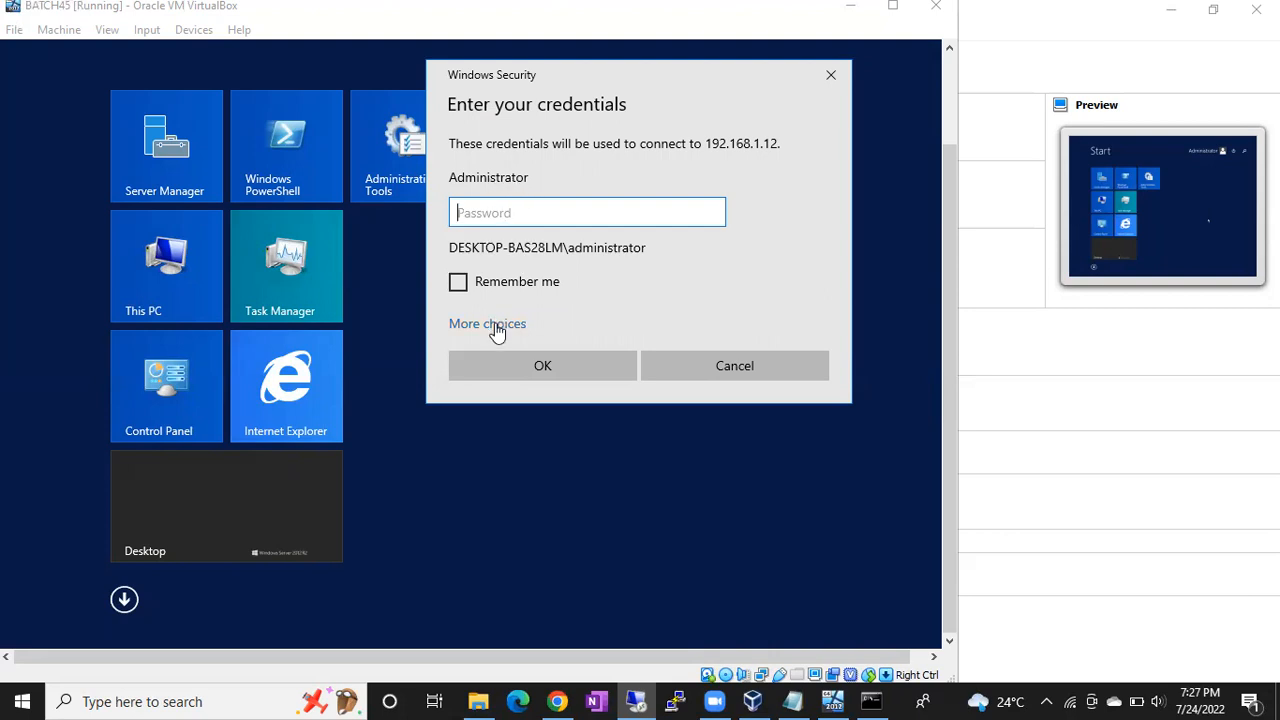
{"action": "type", "text": "•••••••••••••"}
{"action": "key", "text": "Return"}
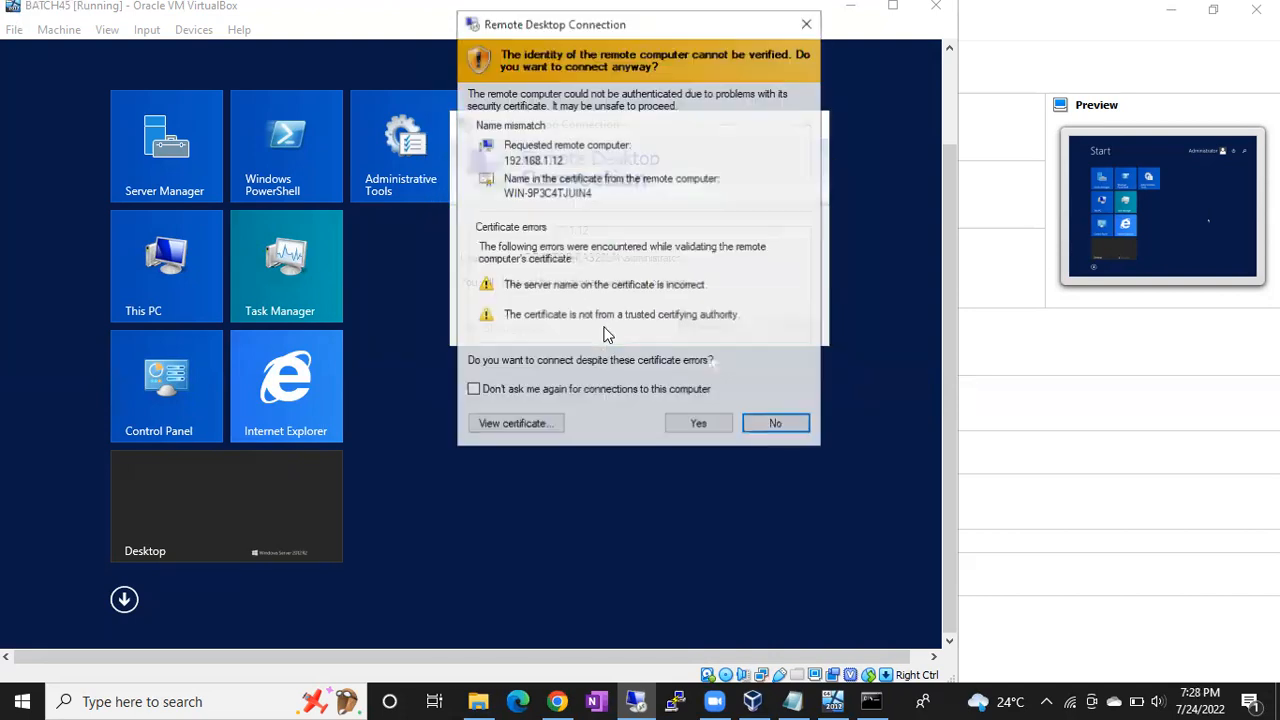
{"action": "left_click", "coordinate": [698, 423]}
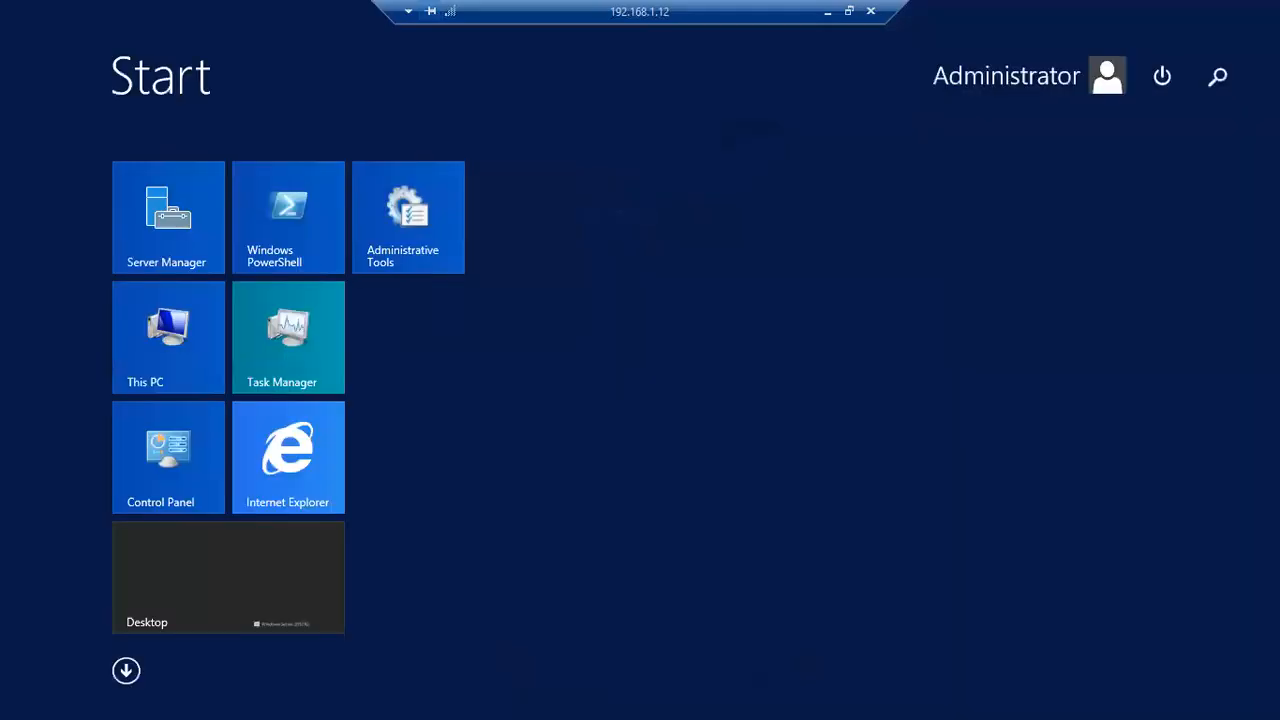
- Close the Start screen, minimize Command Prompt and Server Manager, and refresh the desktop
{"action": "left_click", "coordinate": [675, 336]}
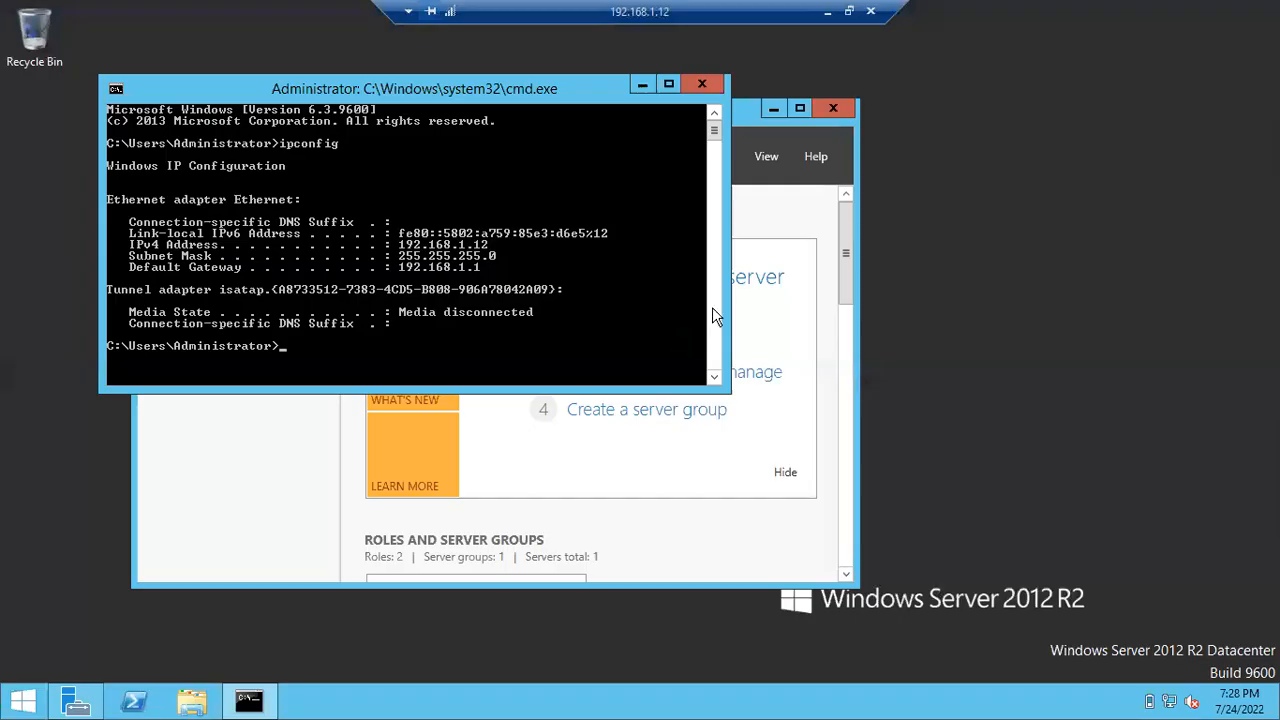
{"action": "left_click", "coordinate": [643, 86]}
{"action": "left_click", "coordinate": [772, 112]}
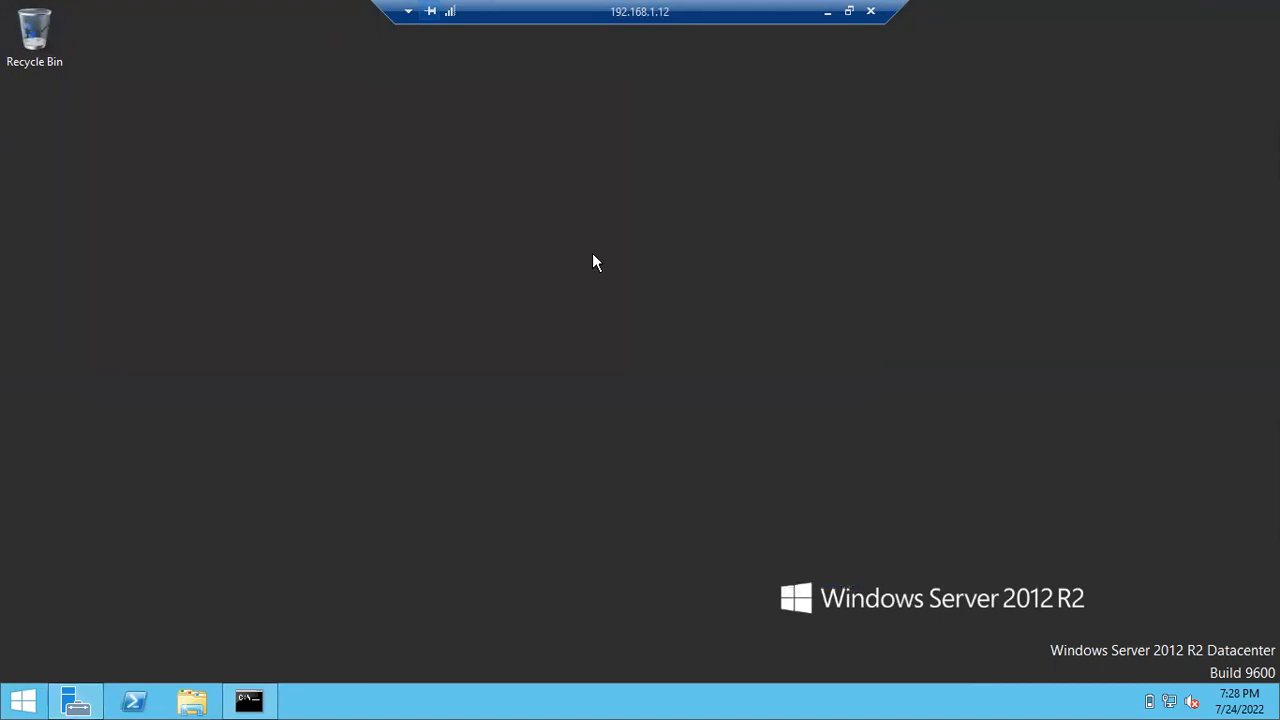
{"action": "right_click", "coordinate": [585, 256]}
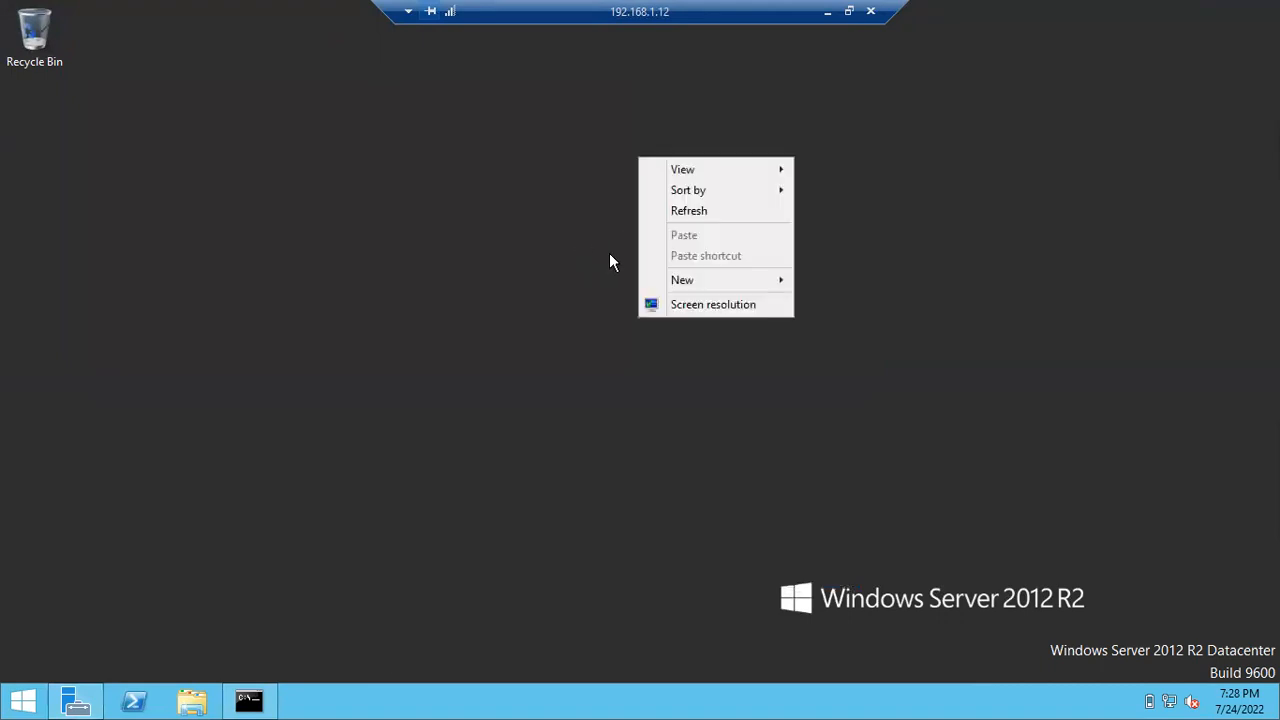
{"action": "left_click", "coordinate": [675, 212]}
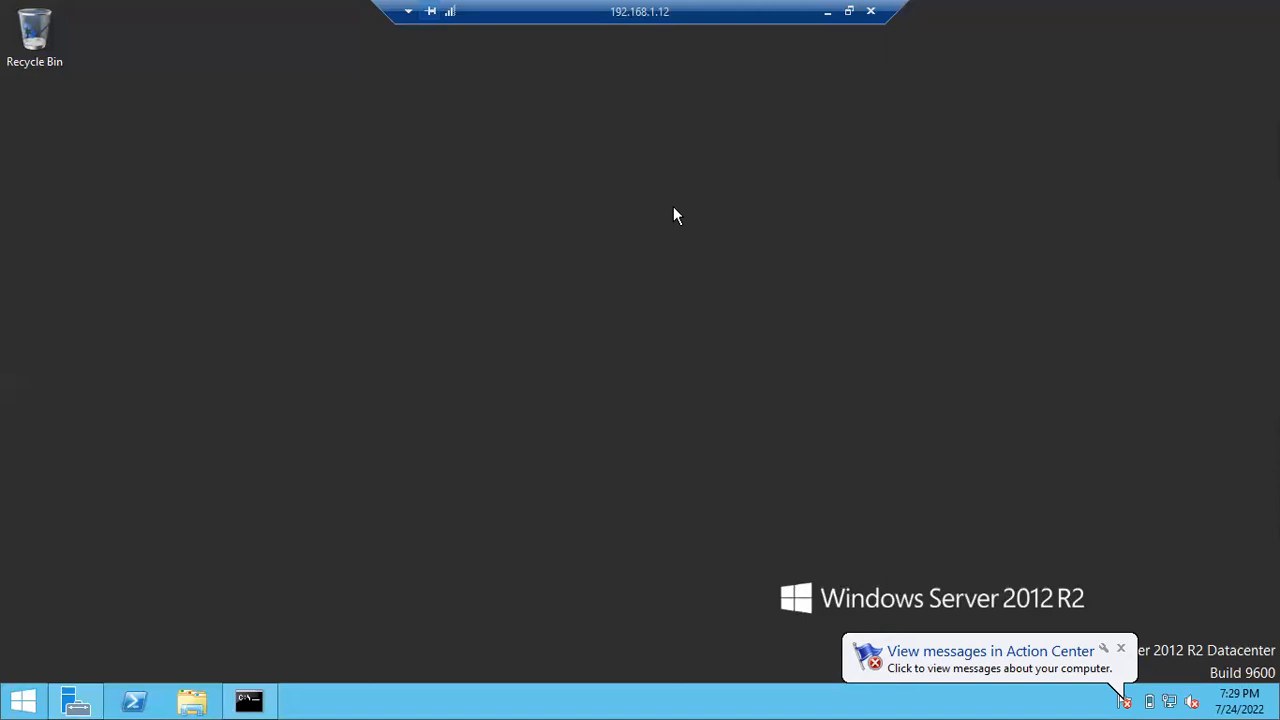
- Enter \\10.2.56.89\Sql SoftwareS\Sql Server 2017 in the Run box and select part of the IP
{"action": "key", "text": "super+r"}
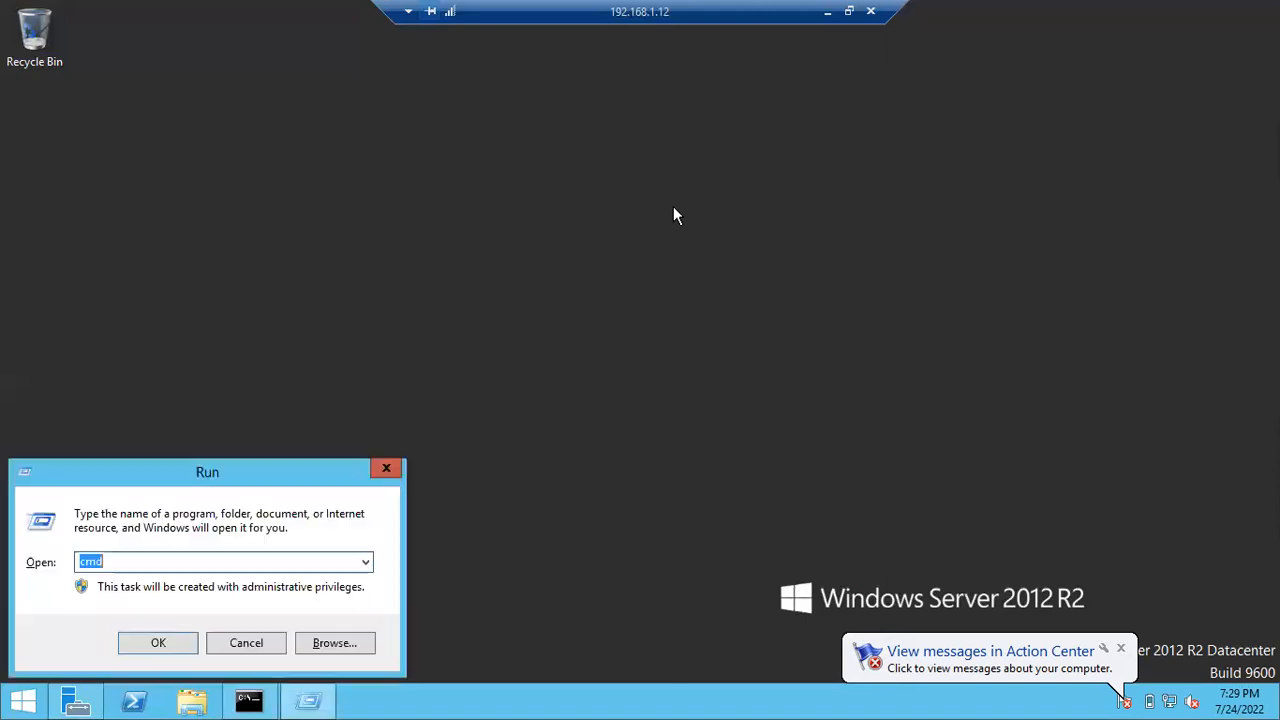
{"action": "type", "text": "\\\\"}
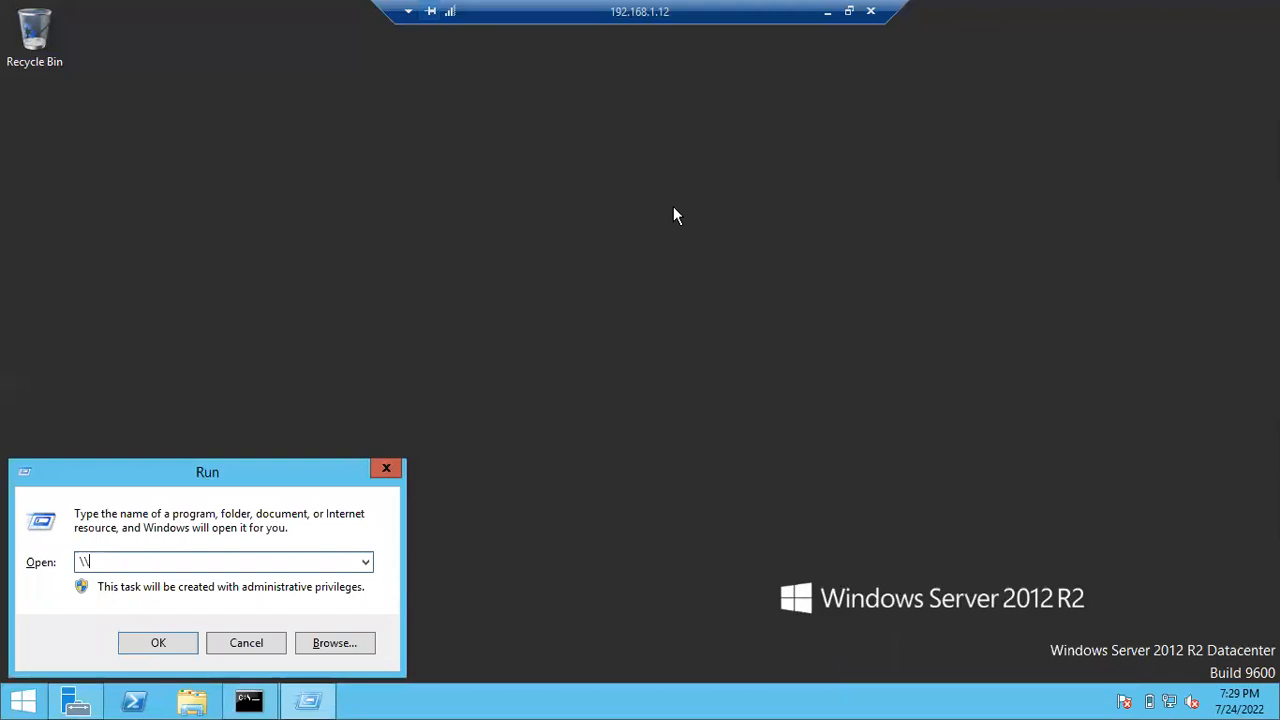
{"action": "type", "text": "10.2.56."}
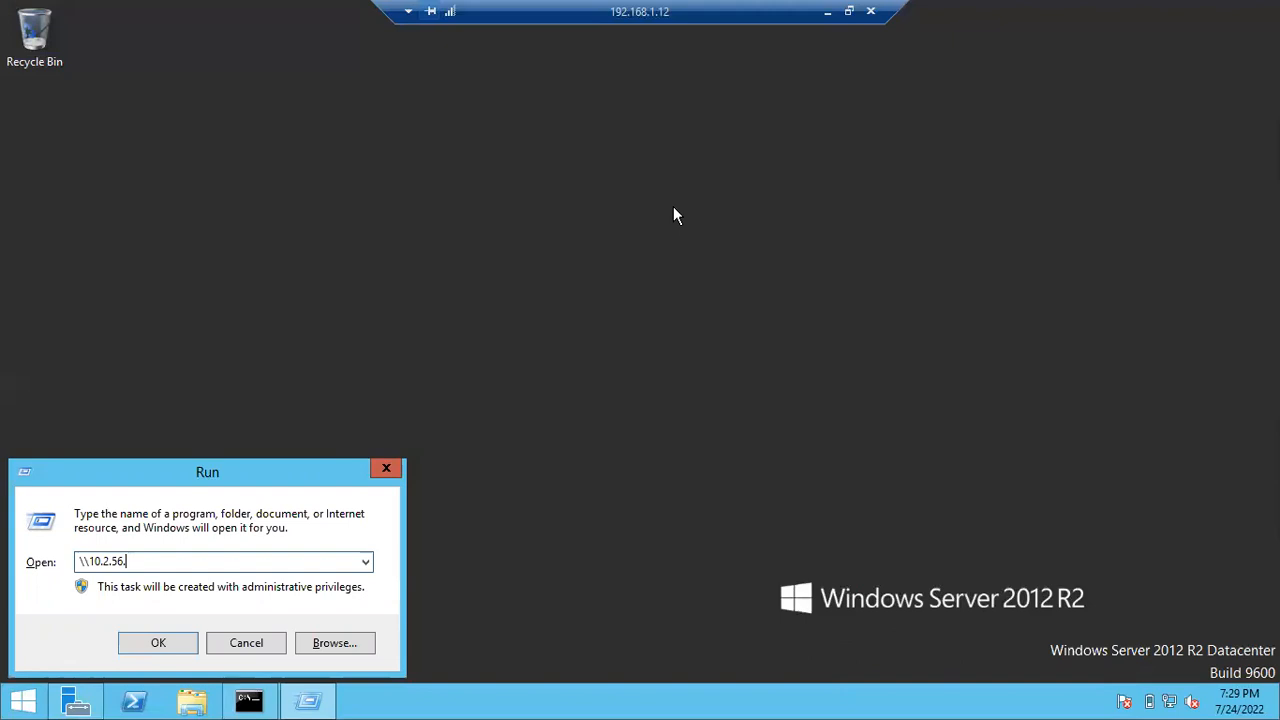
{"action": "type", "text": "89\\Sql SoftwareS\\Sq"}
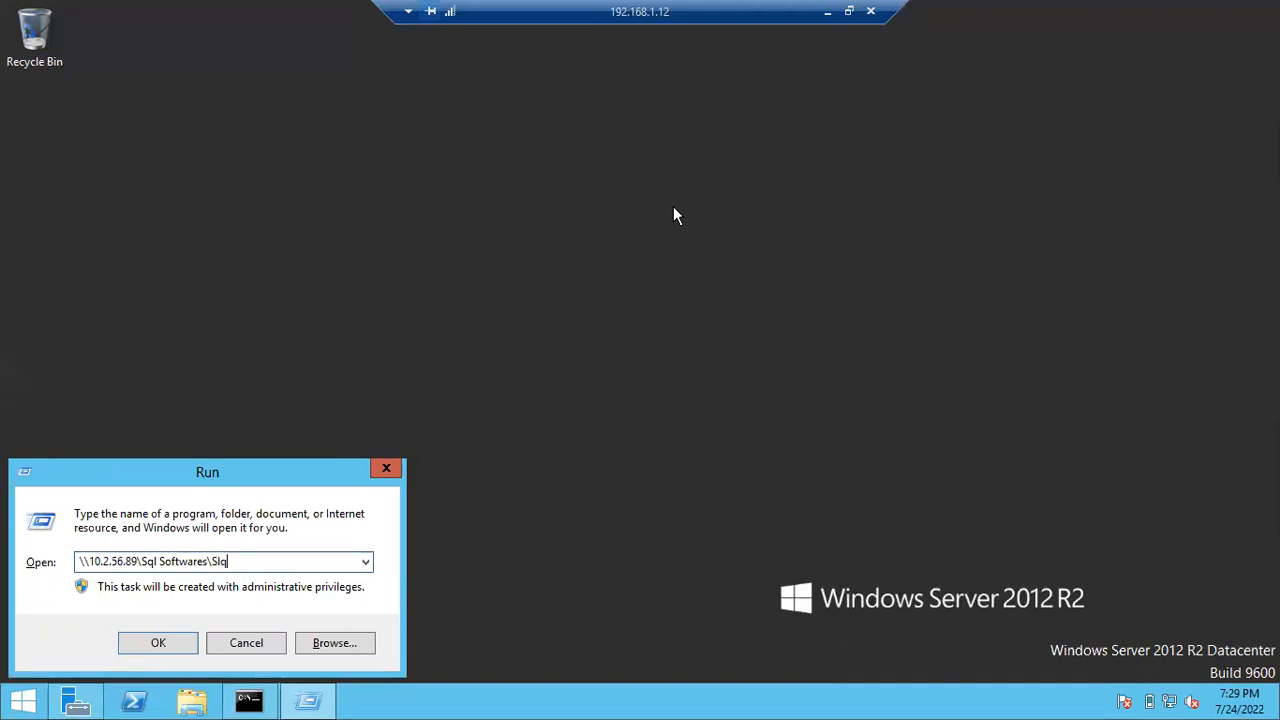
{"action": "type", "text": "l Server 2017"}
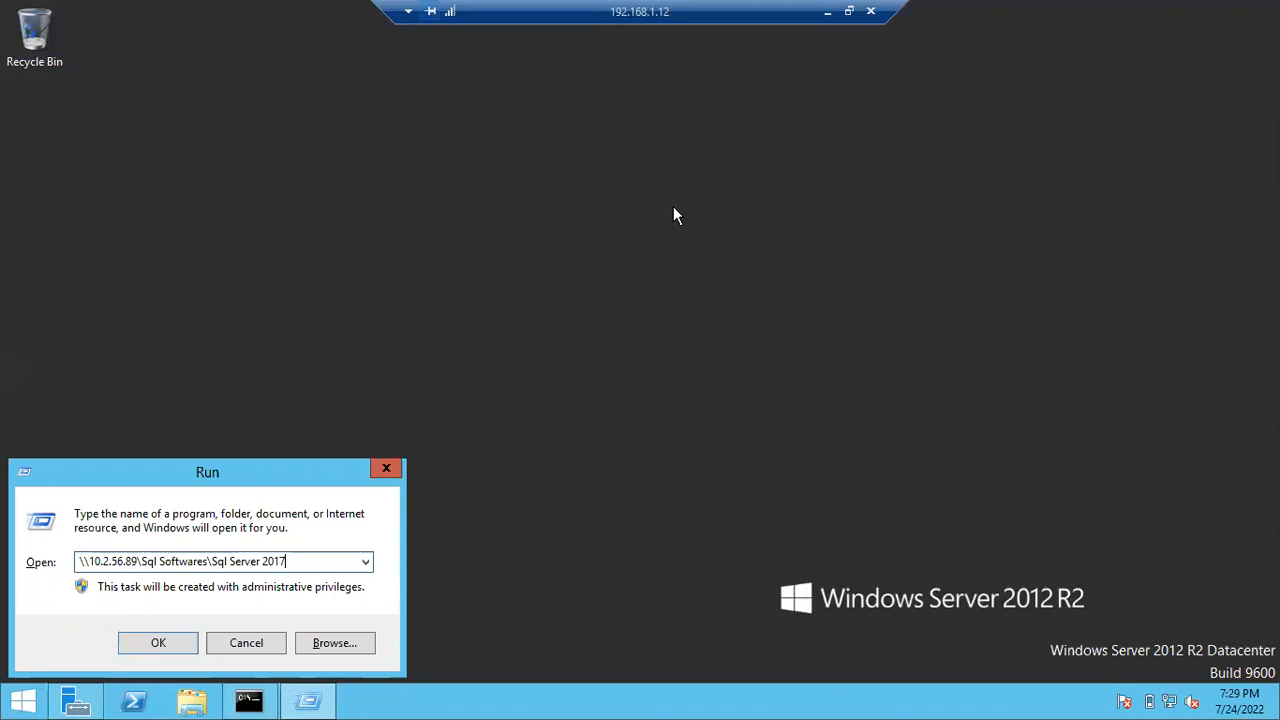
{"action": "left_click_drag", "start_coordinate": [317, 563], "coordinate": [82, 562]}
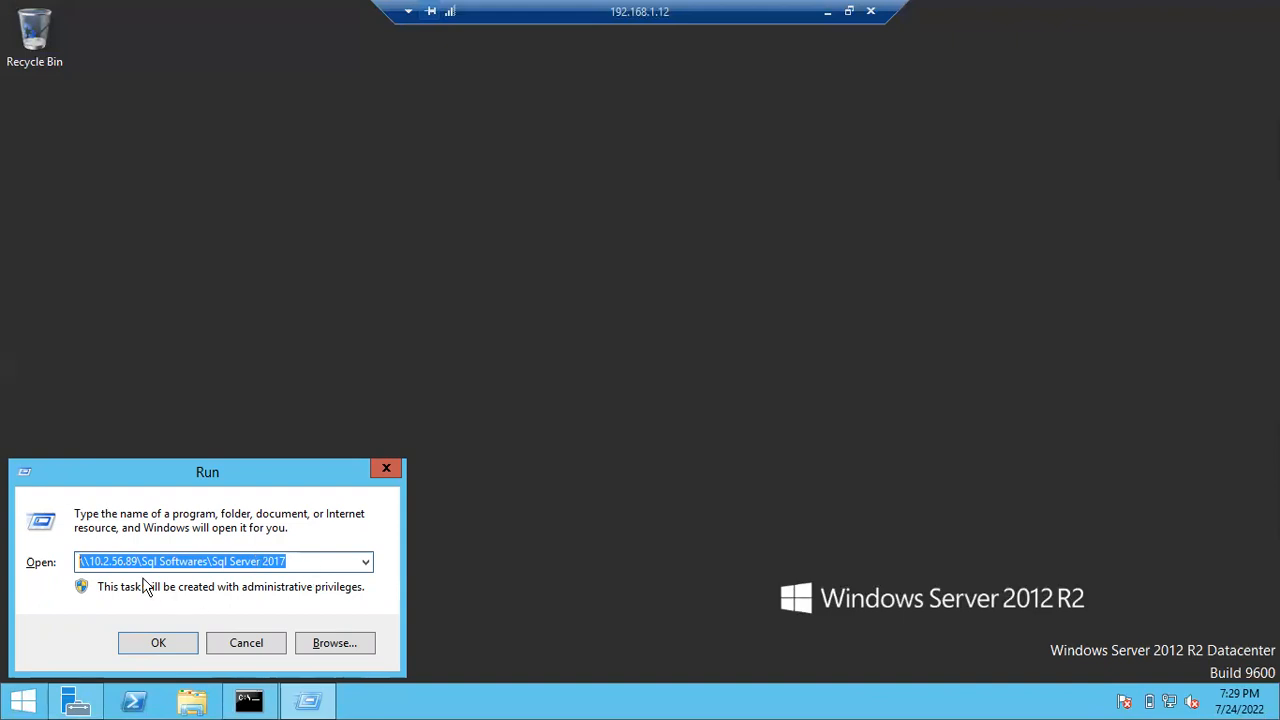
{"action": "left_click", "coordinate": [99, 562]}
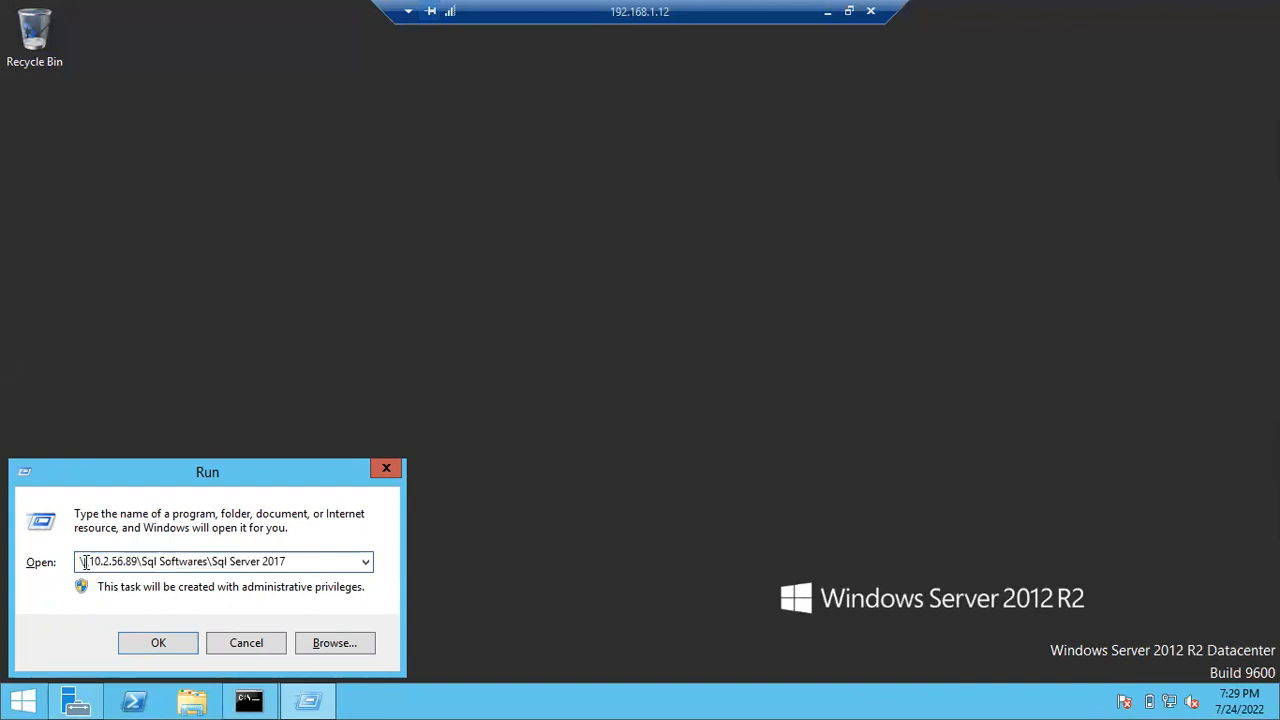
{"action": "left_click_drag", "start_coordinate": [88, 562], "coordinate": [143, 561]}
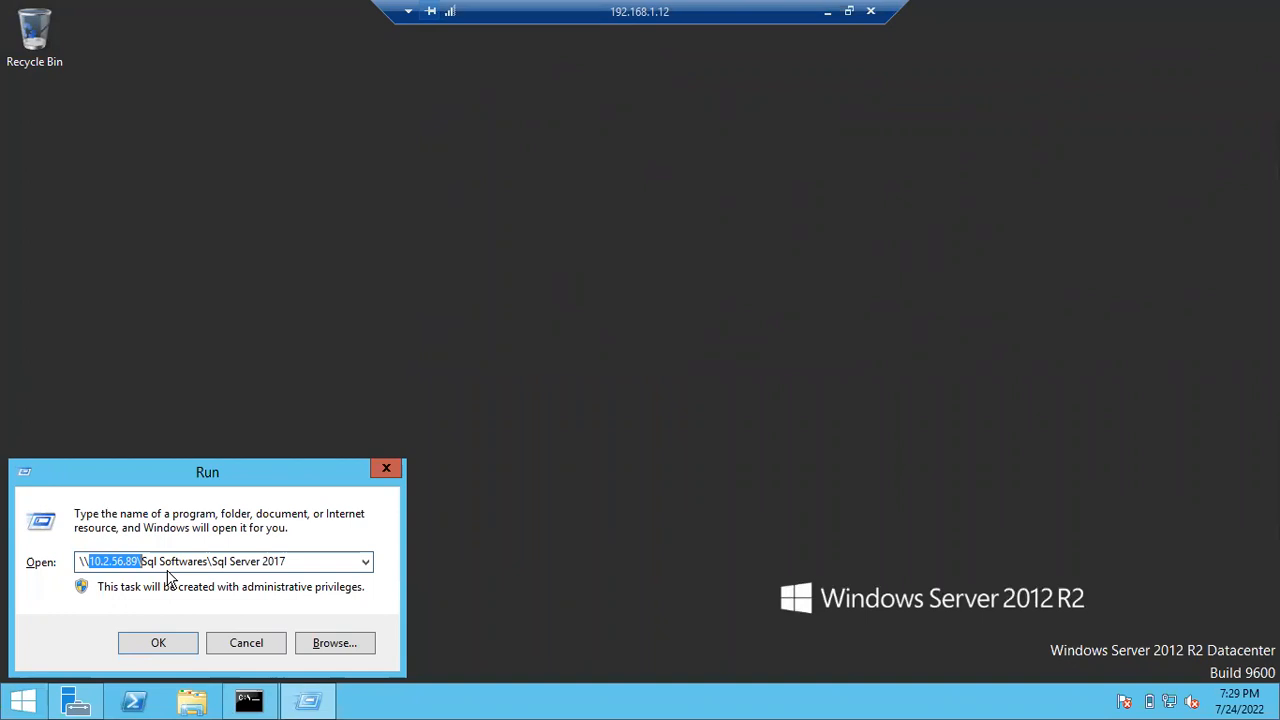
- Cancel the Run box, minimize the remote session, and return to VirtualBox Manager
{"action": "left_click", "coordinate": [238, 646]}
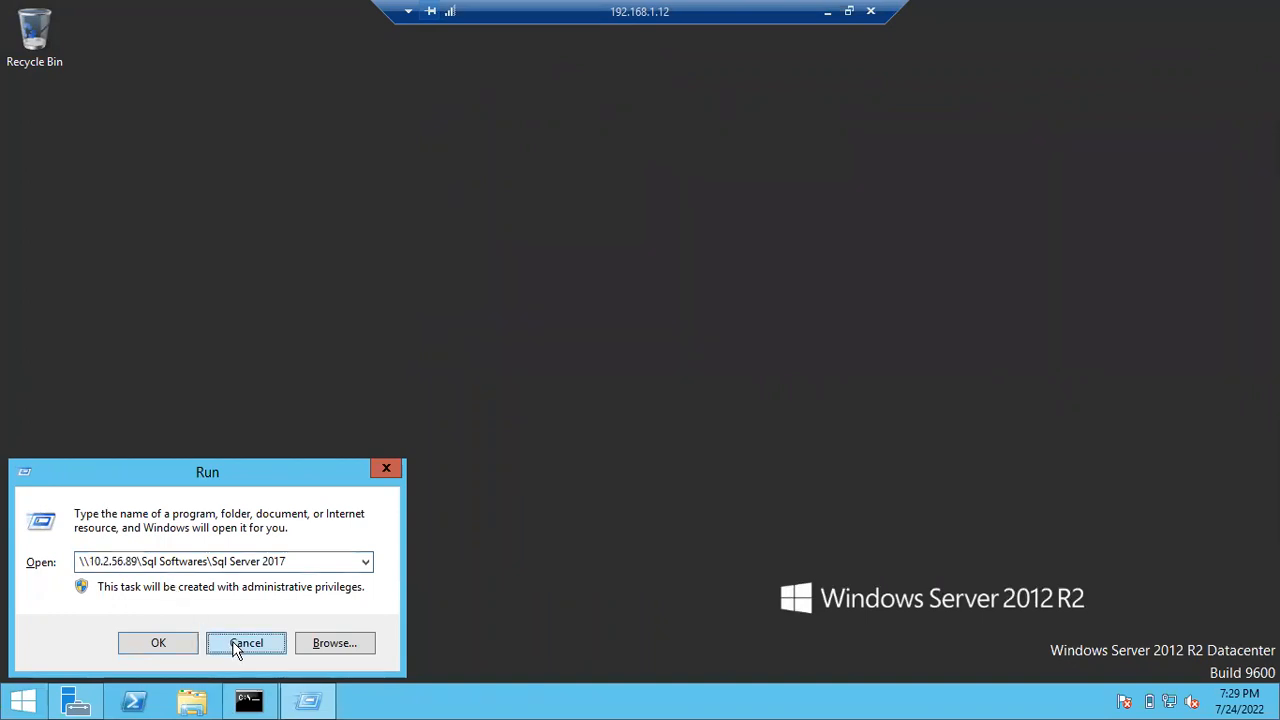
{"action": "left_click", "coordinate": [826, 18]}
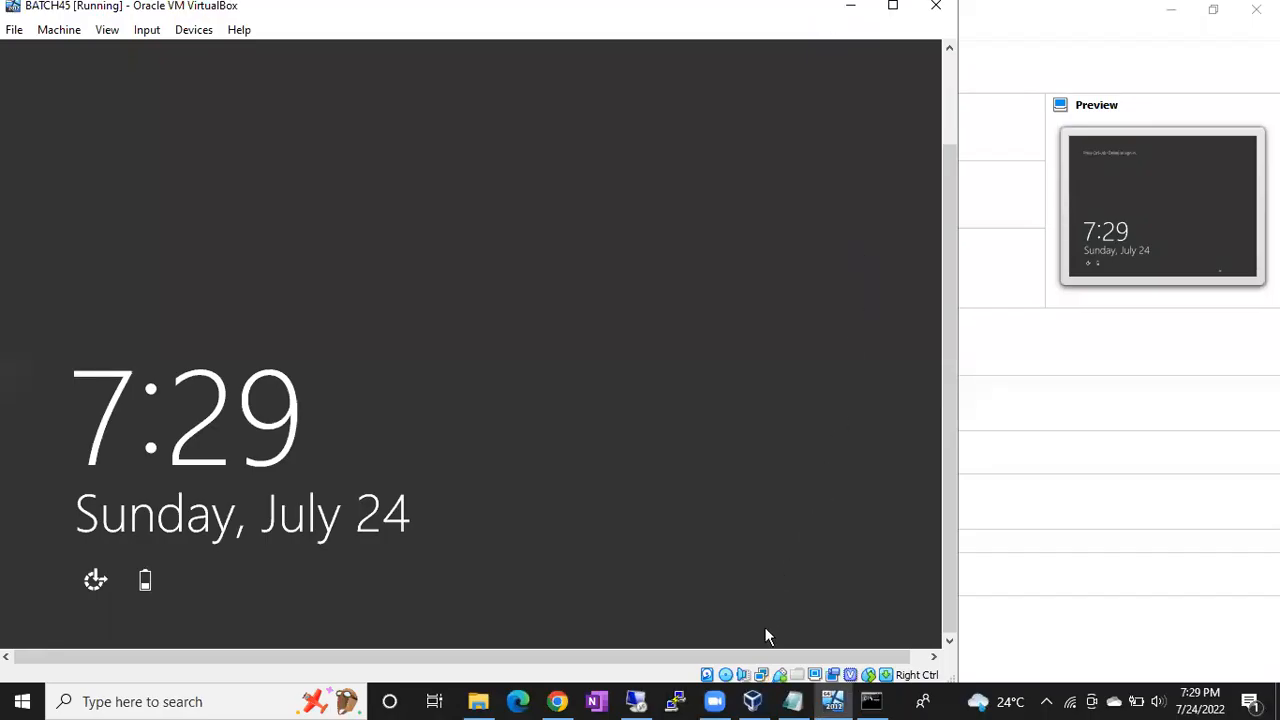
{"action": "left_click", "coordinate": [757, 699]}
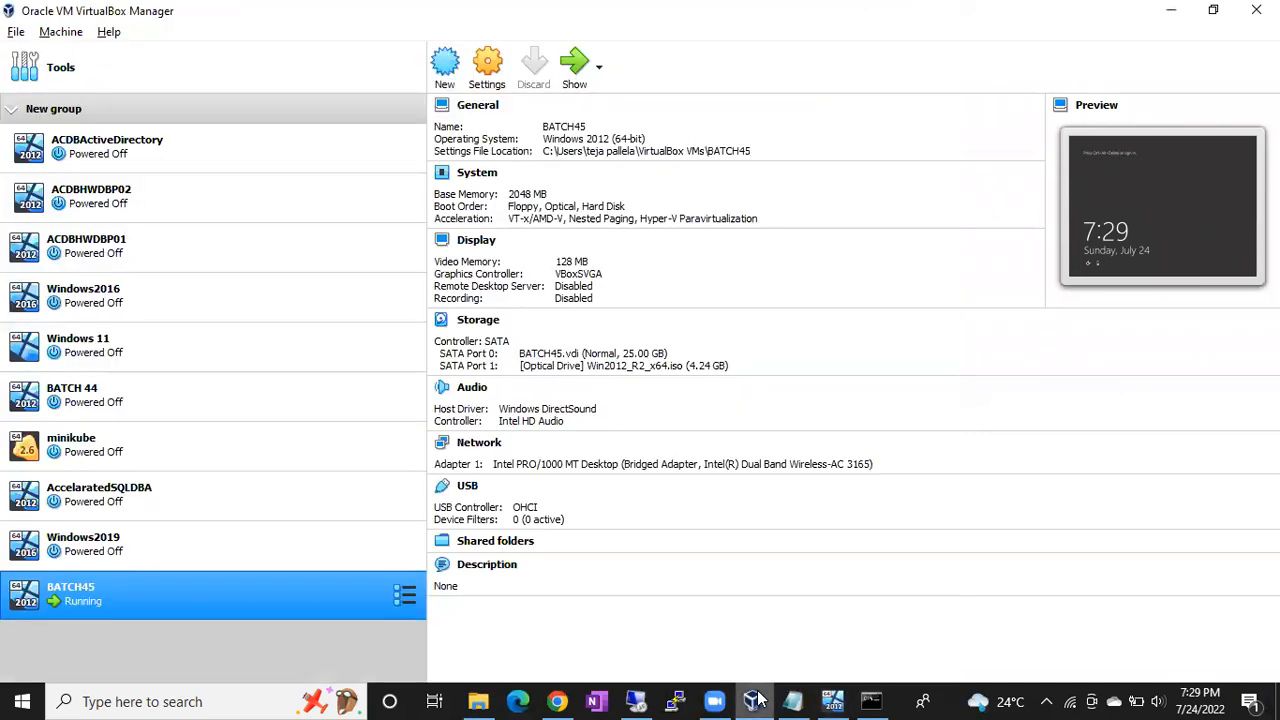
- Swap BATCH45's optical disc from Win2012_R2_x64.iso to SQLServer2017-x64-ENU-Dev.iso in Storage settings
{"action": "right_click", "coordinate": [302, 596]}
{"action": "left_click", "coordinate": [349, 246]}
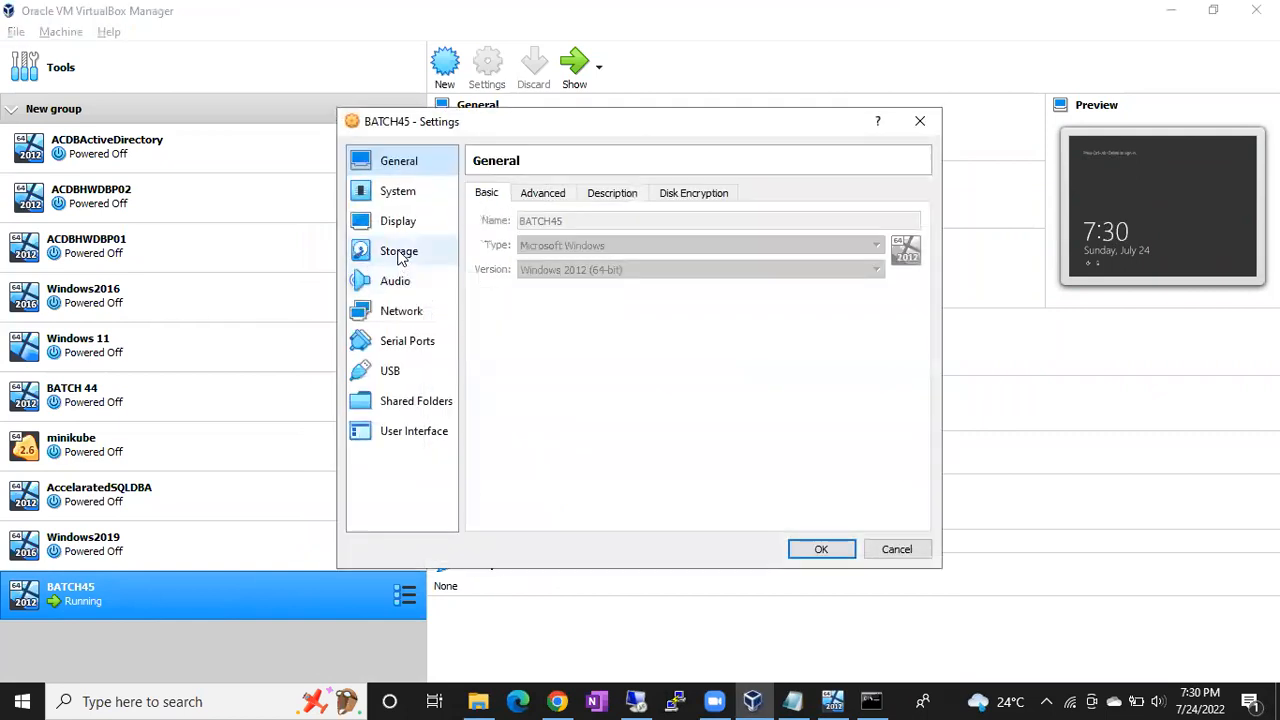
{"action": "left_click", "coordinate": [399, 253]}
{"action": "left_click", "coordinate": [534, 262]}
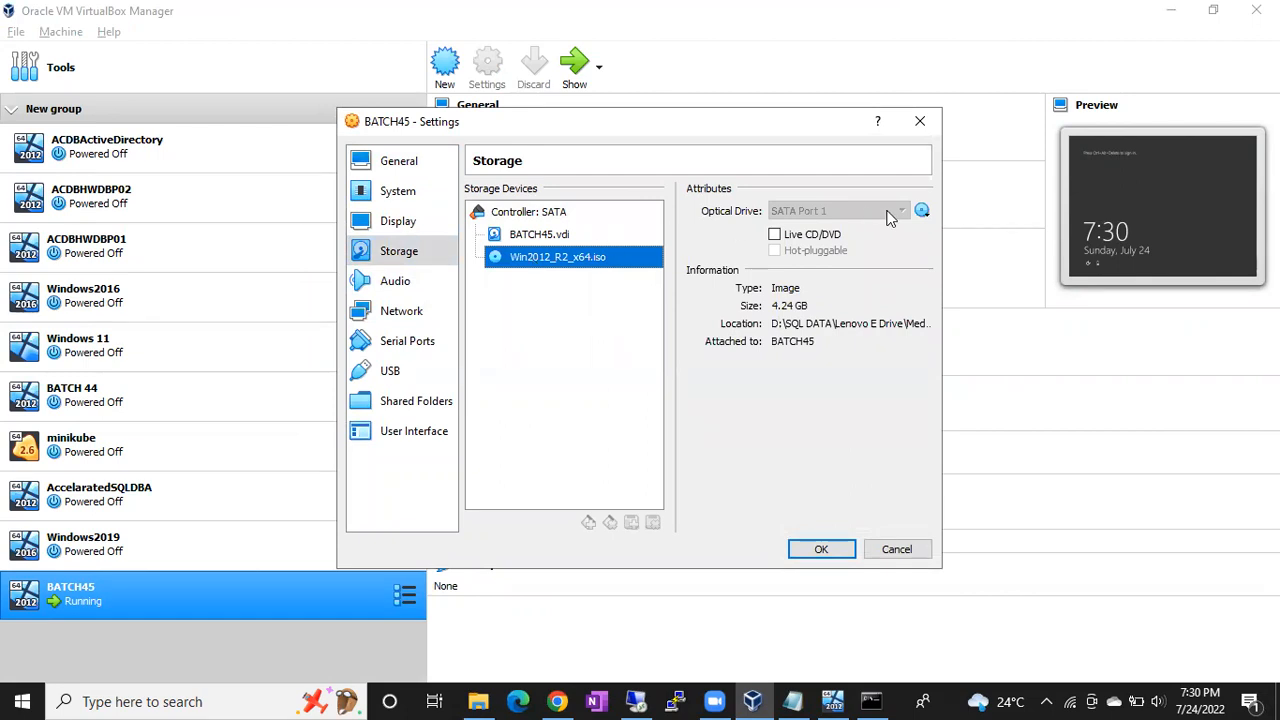
{"action": "left_click", "coordinate": [922, 212]}
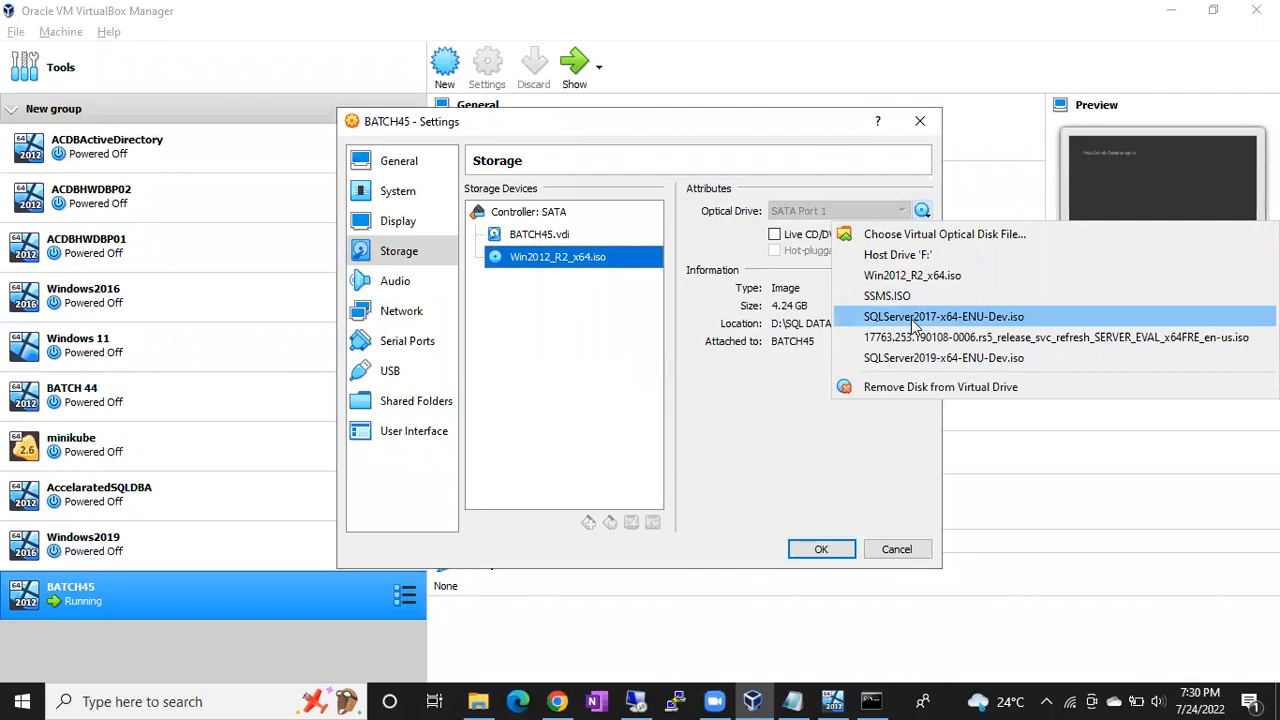
{"action": "left_click", "coordinate": [900, 236]}
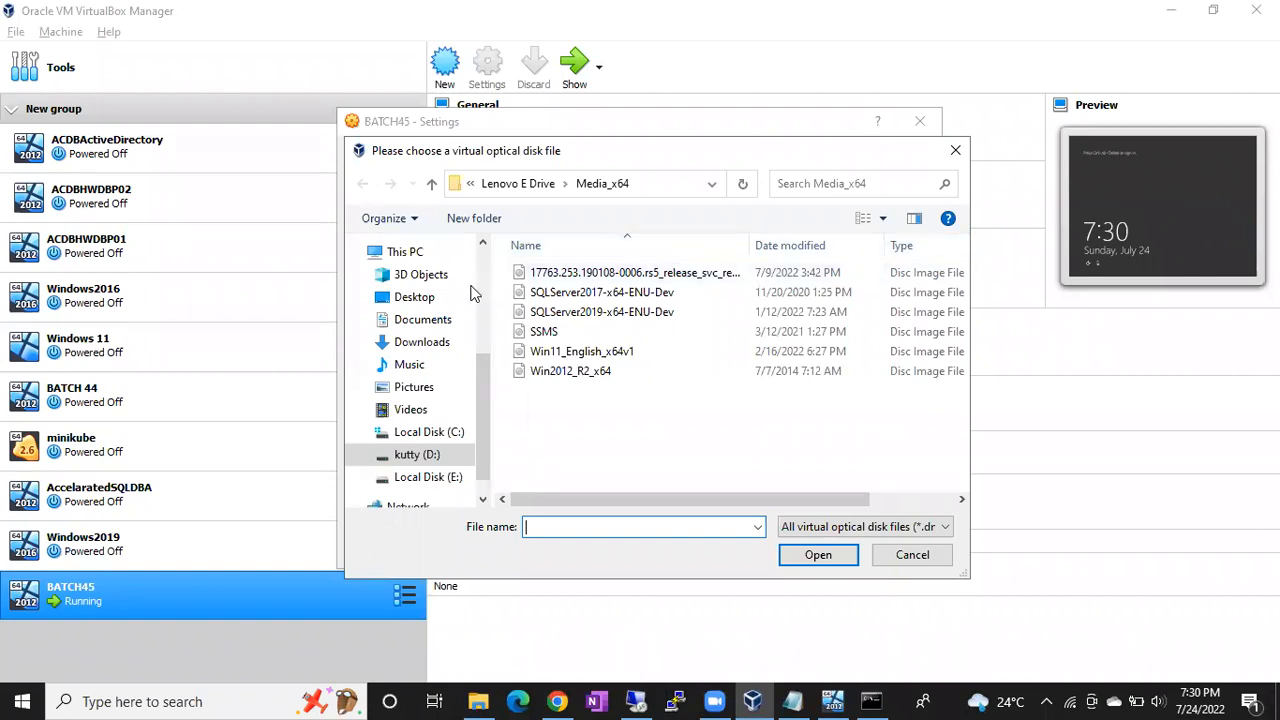
{"action": "double_click", "coordinate": [619, 297]}
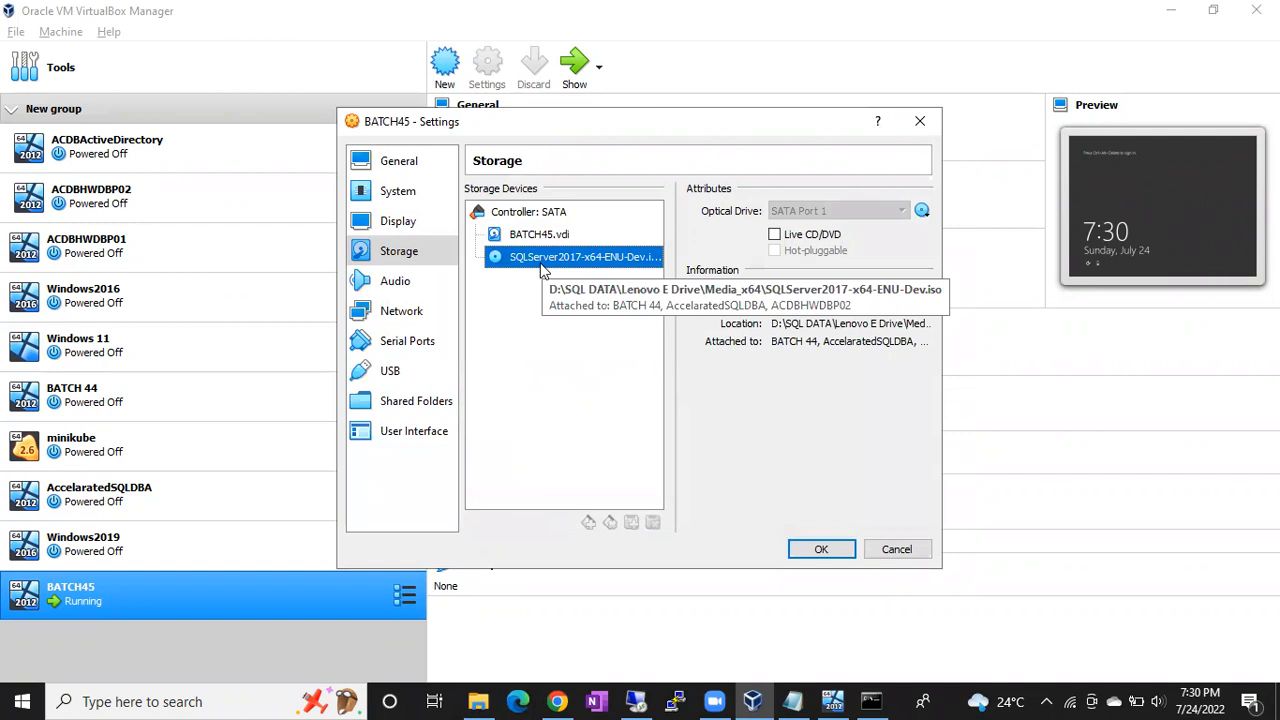
{"action": "left_click", "coordinate": [815, 550]}
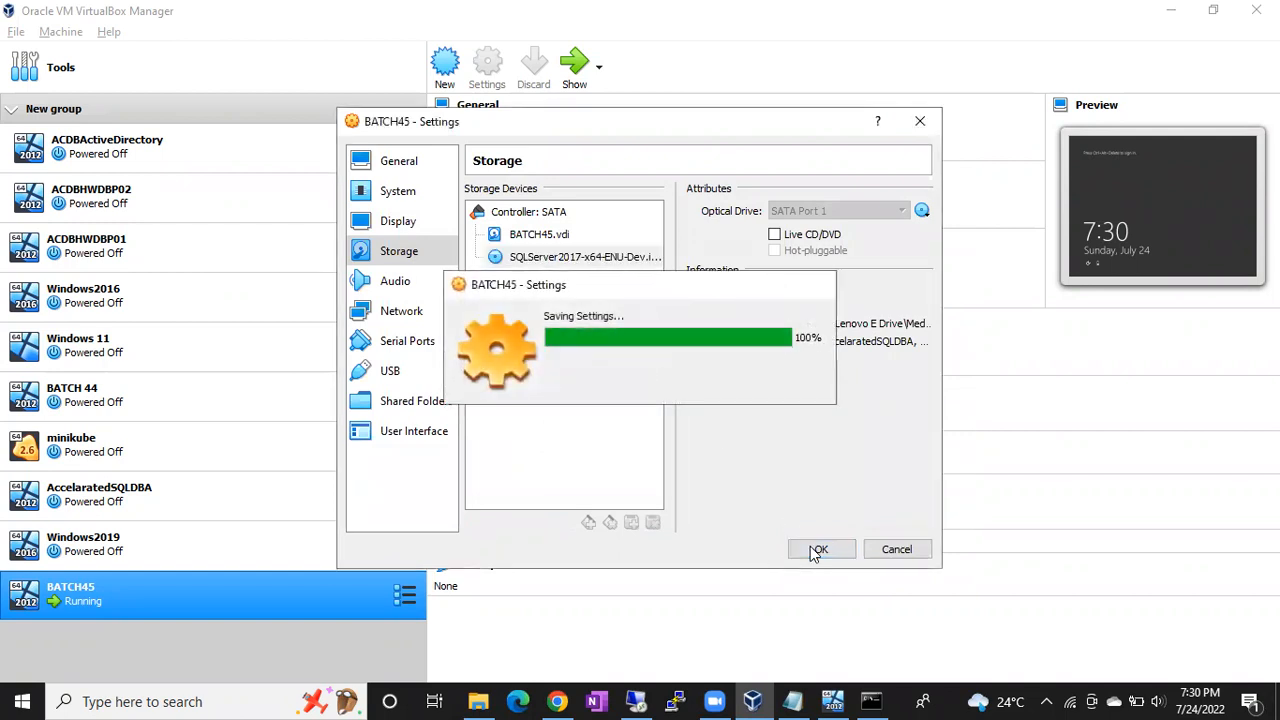
{"action": "left_click", "coordinate": [836, 700]}
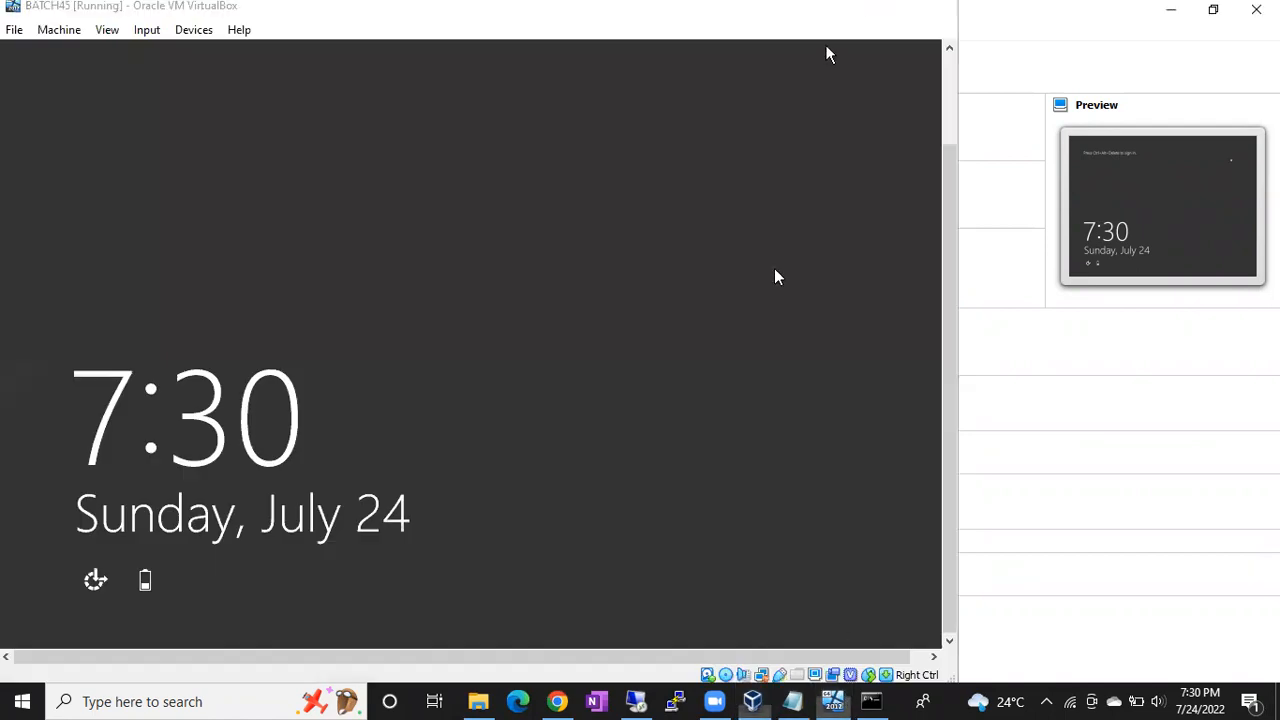
- In the remote session, open CD Drive (D:) SqlSetup_x64_ENU in File Explorer and select setup
{"action": "left_click", "coordinate": [849, 8]}
{"action": "left_click", "coordinate": [641, 692]}
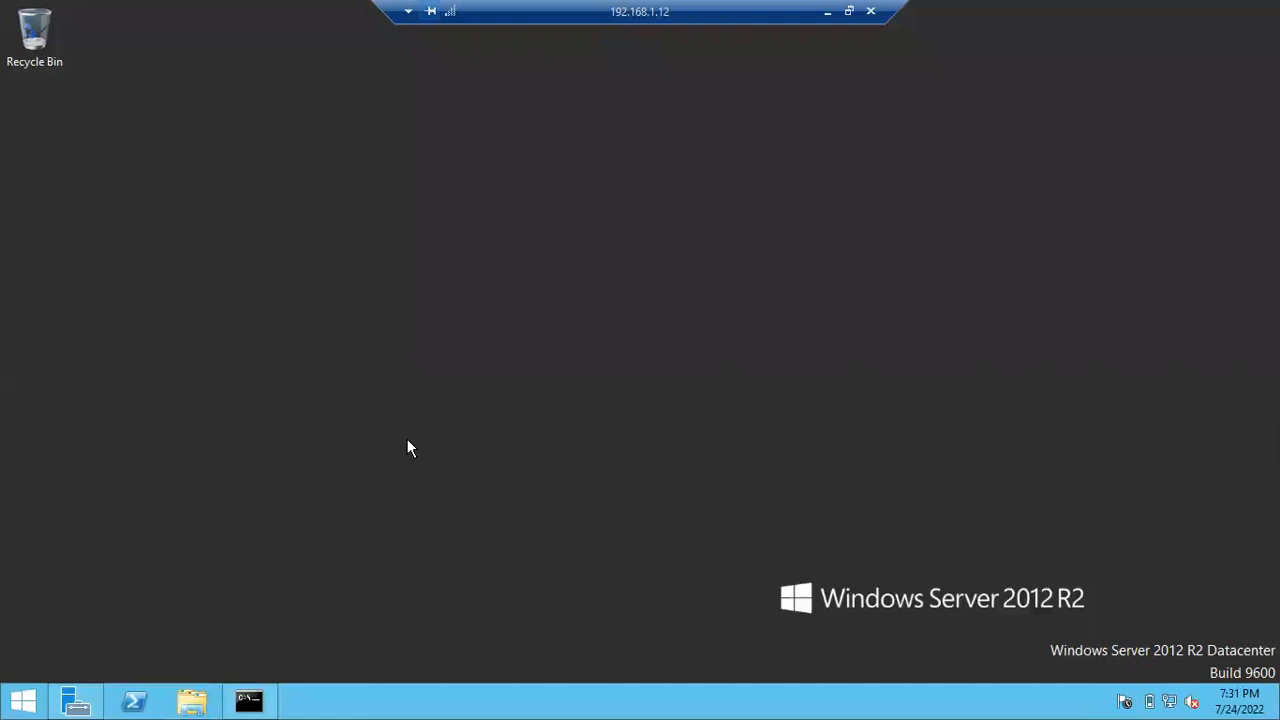
{"action": "key", "text": "super+e"}
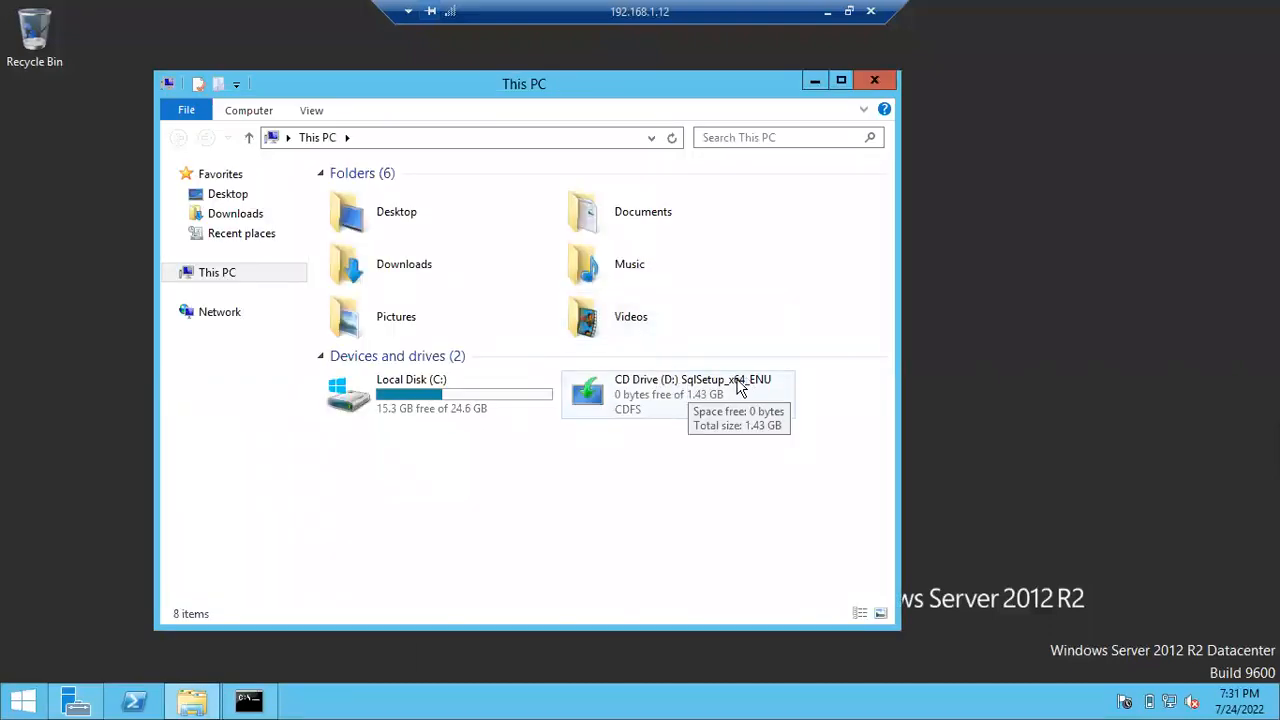
{"action": "left_click", "coordinate": [689, 396]}
{"action": "right_click", "coordinate": [689, 394]}
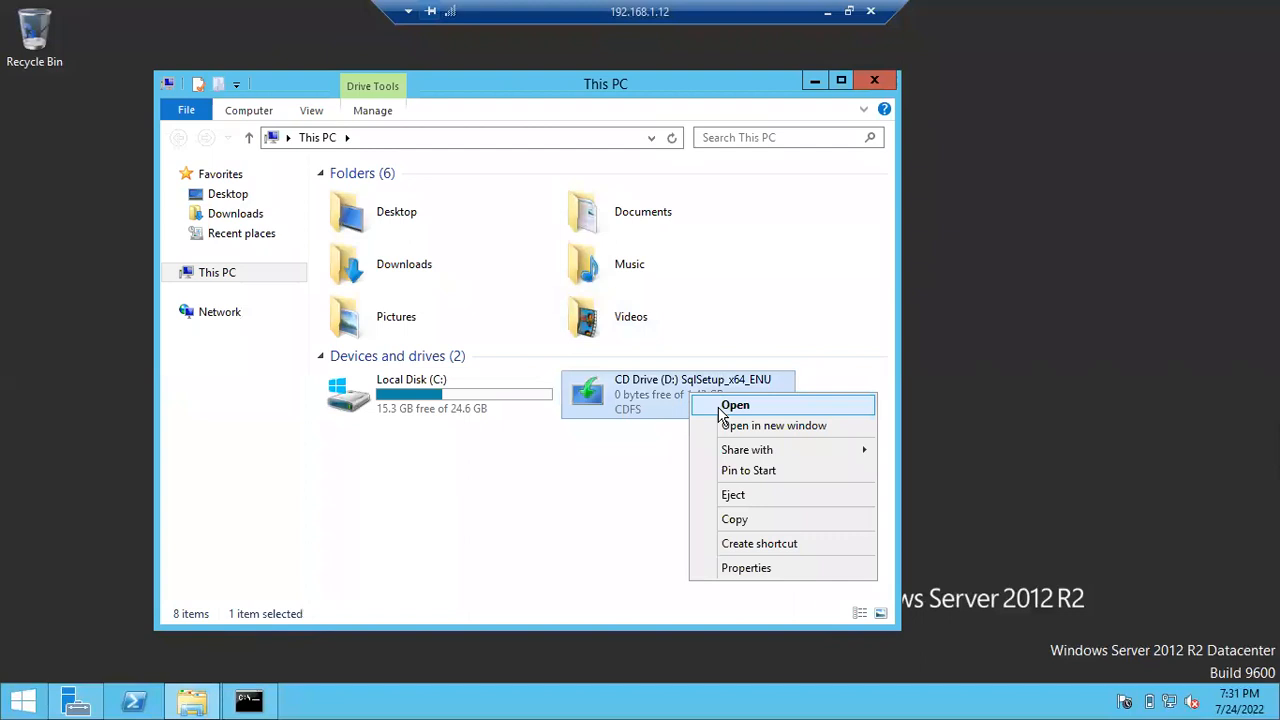
{"action": "left_click", "coordinate": [721, 410]}
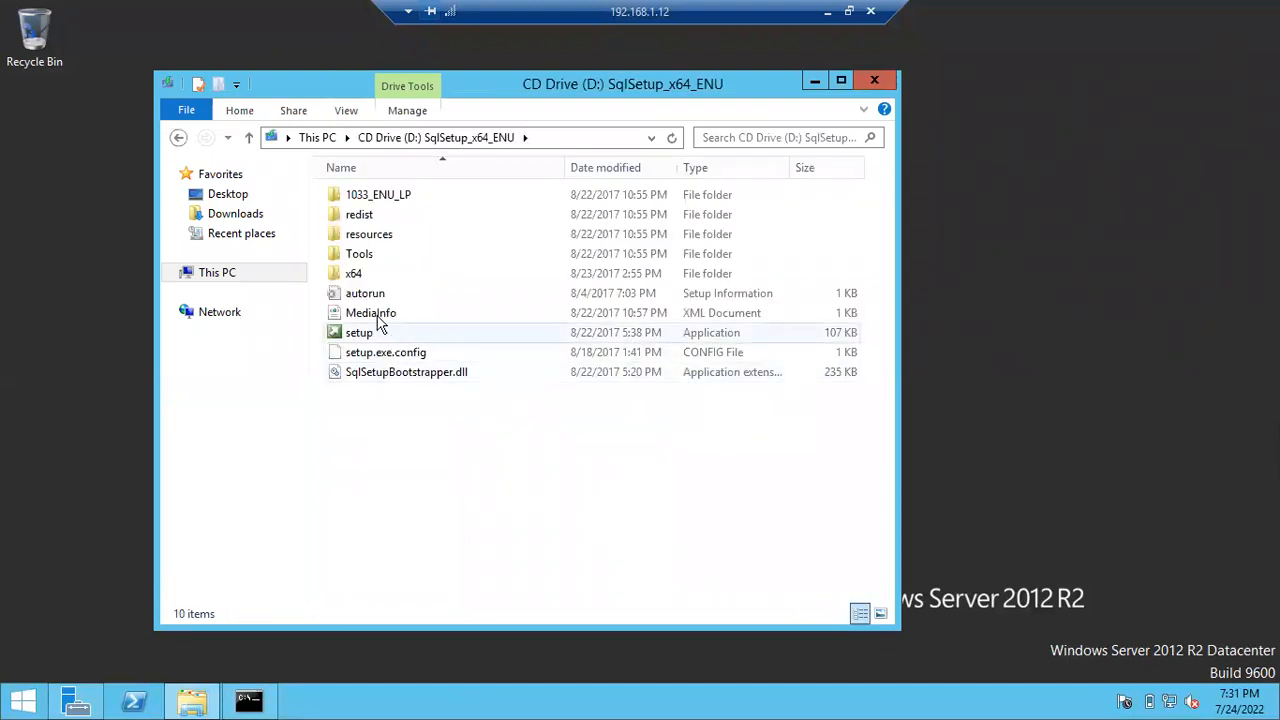
{"action": "left_click", "coordinate": [366, 335]}
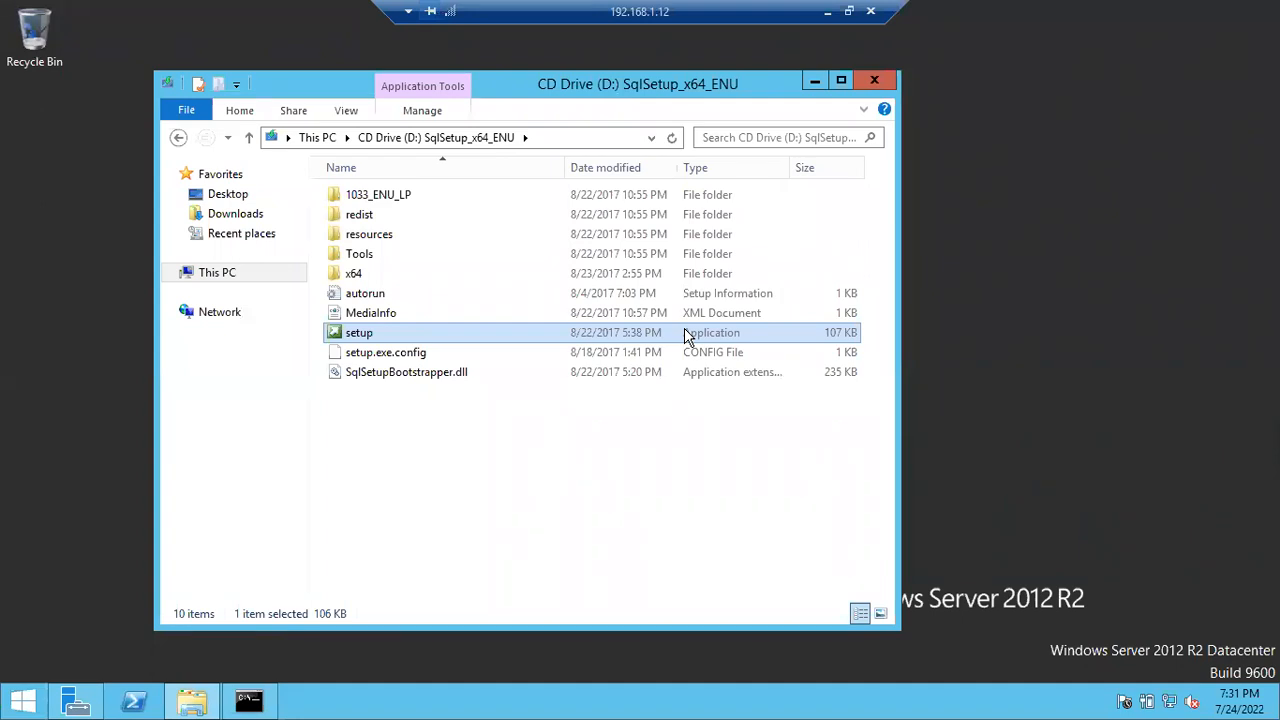
- Run SQL Server setup as administrator and open the Hardware and Software Requirements documentation
{"action": "right_click", "coordinate": [374, 338]}
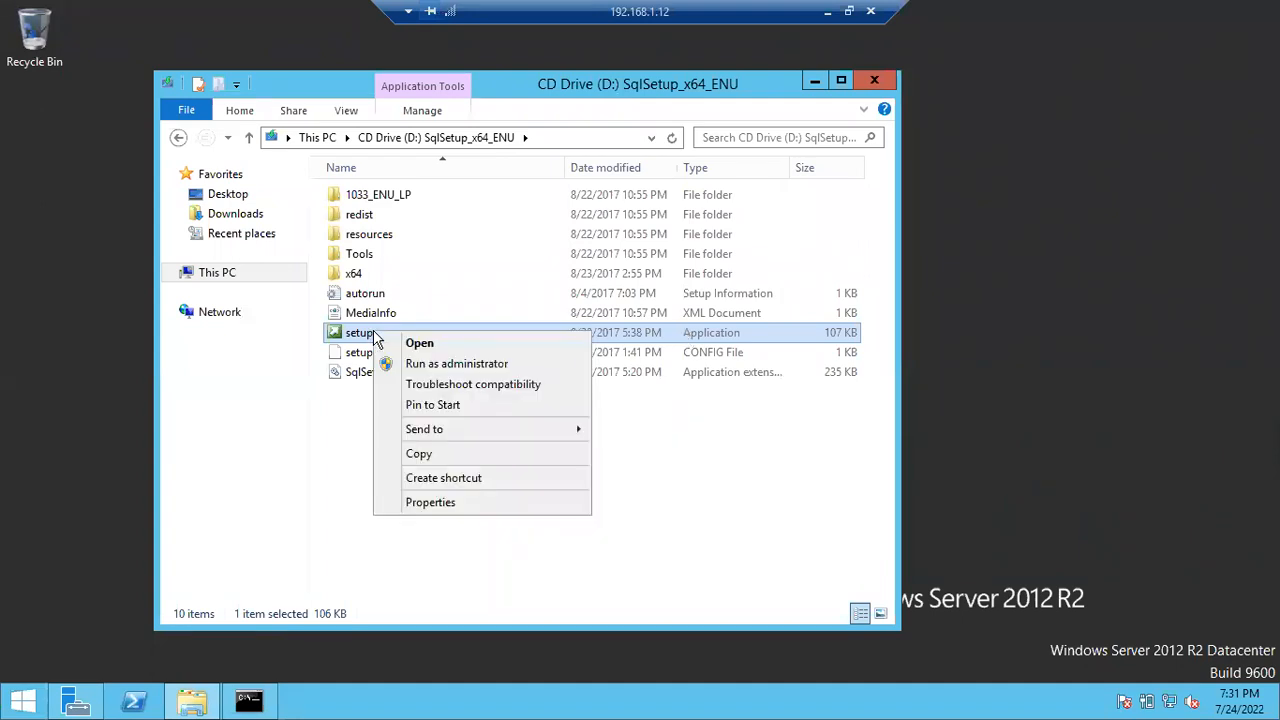
{"action": "left_click", "coordinate": [403, 364]}
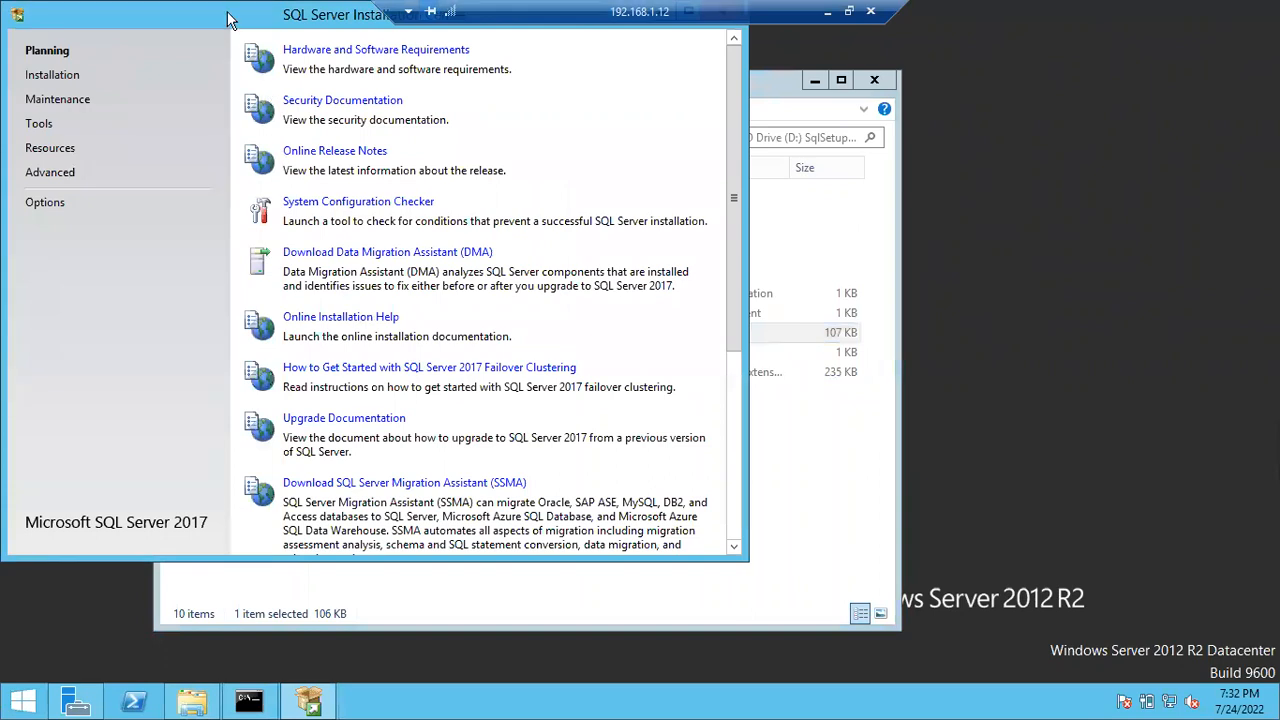
{"action": "left_click_drag", "start_coordinate": [228, 20], "coordinate": [333, 116]}
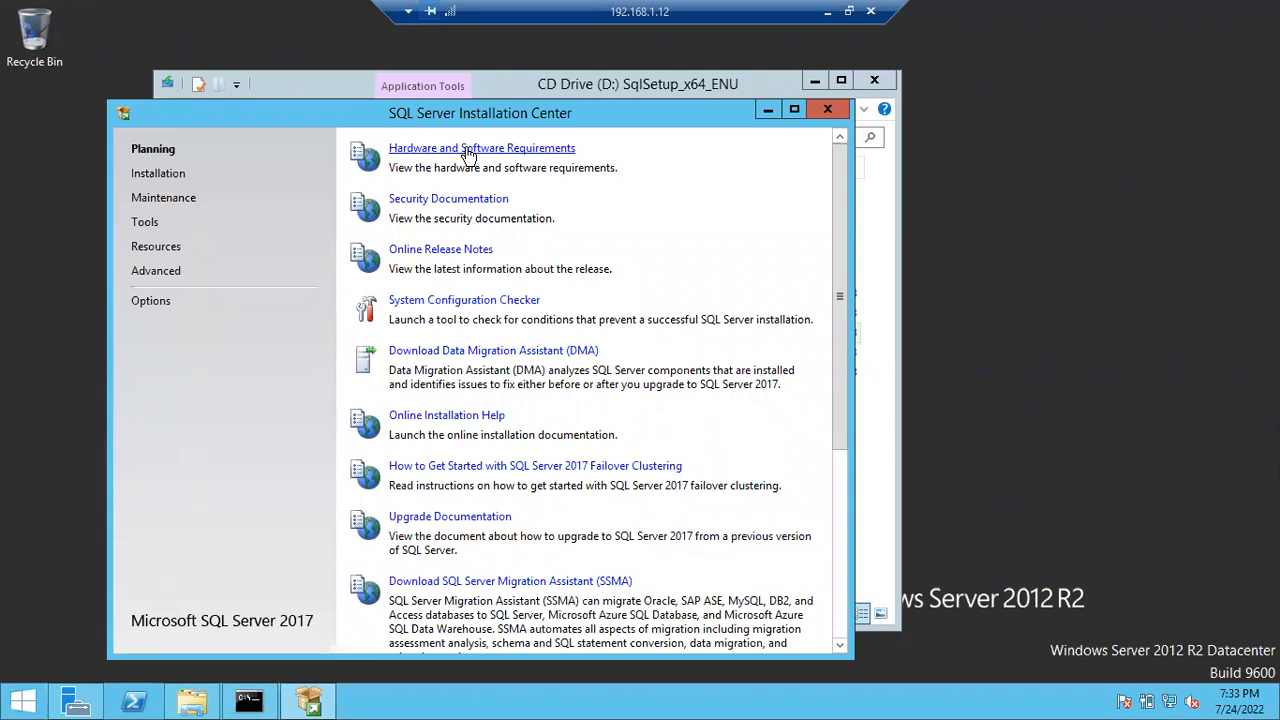
{"action": "left_click", "coordinate": [466, 151]}
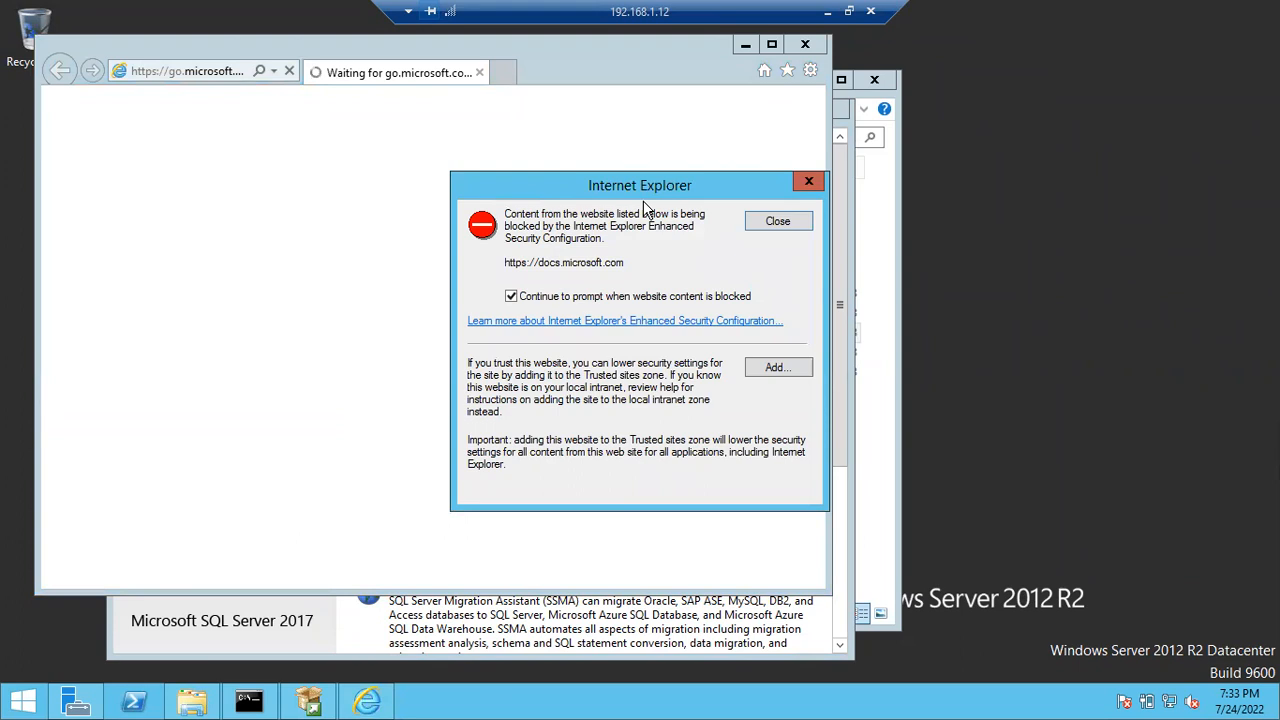
- Dismiss the Trusted sites dialog and the docs.microsoft.com blocked-content warning without adding the site
{"action": "left_click", "coordinate": [767, 368]}
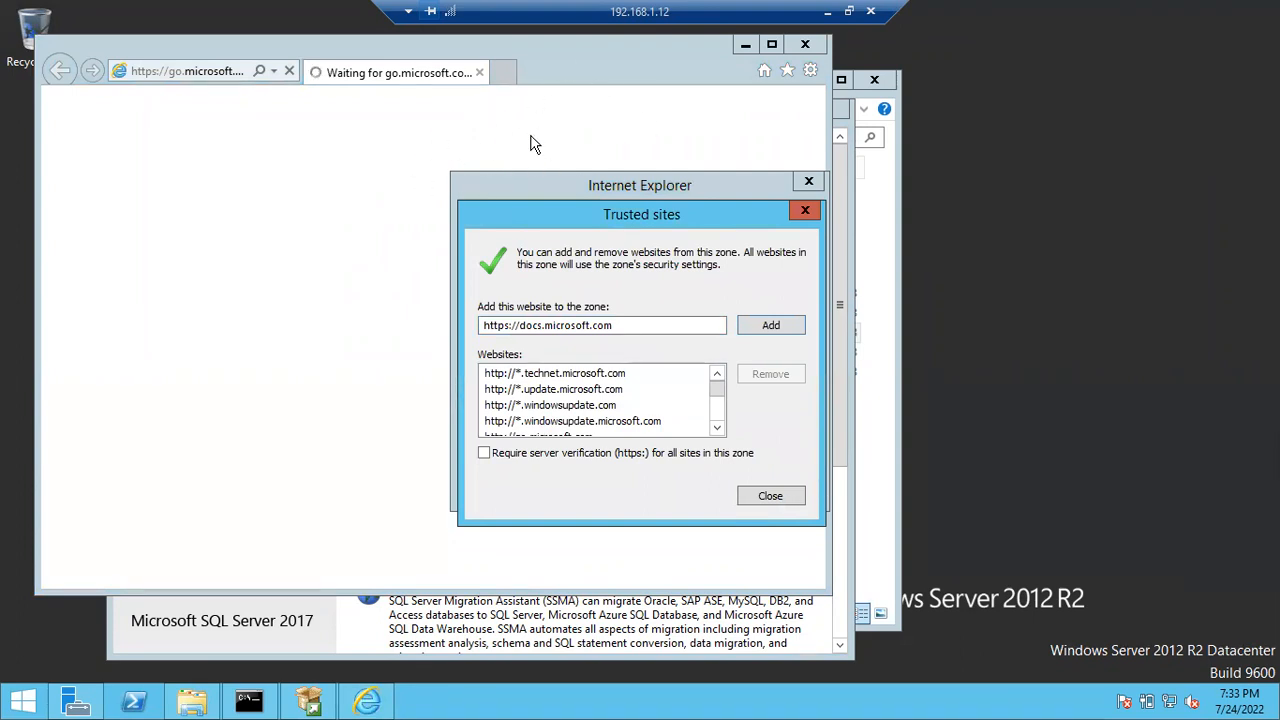
{"action": "left_click", "coordinate": [786, 497]}
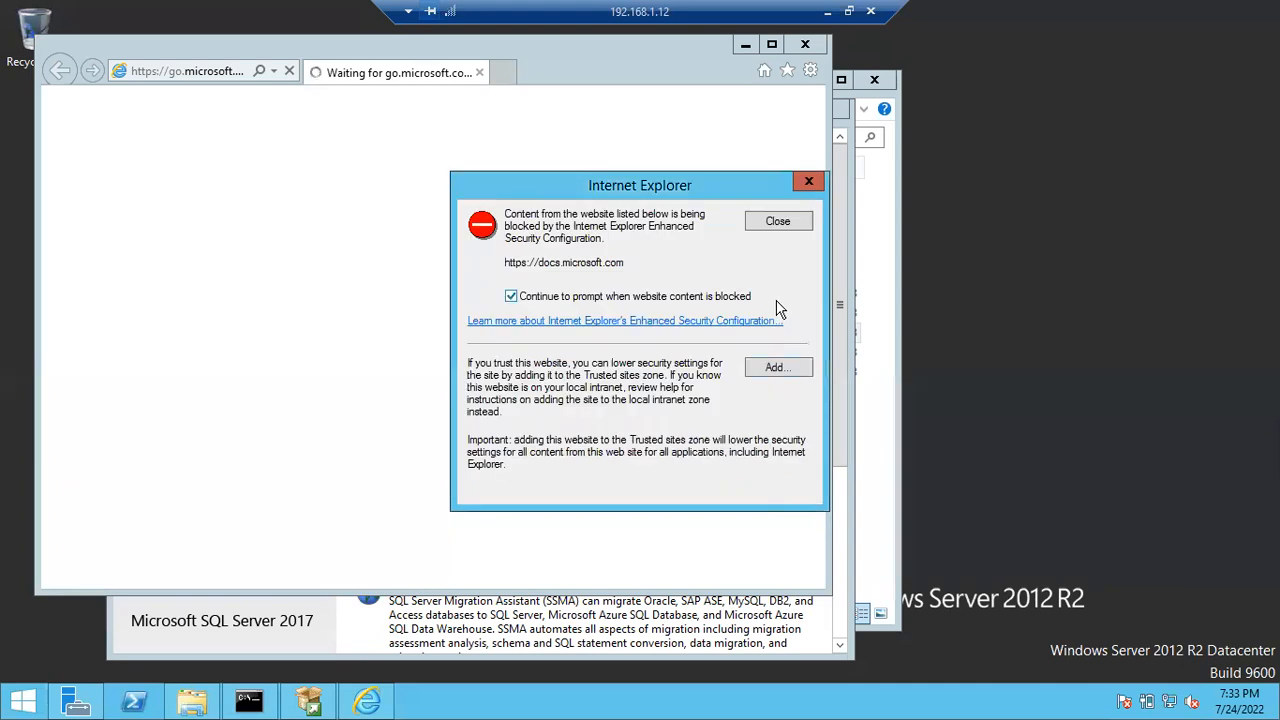
{"action": "left_click", "coordinate": [800, 184]}
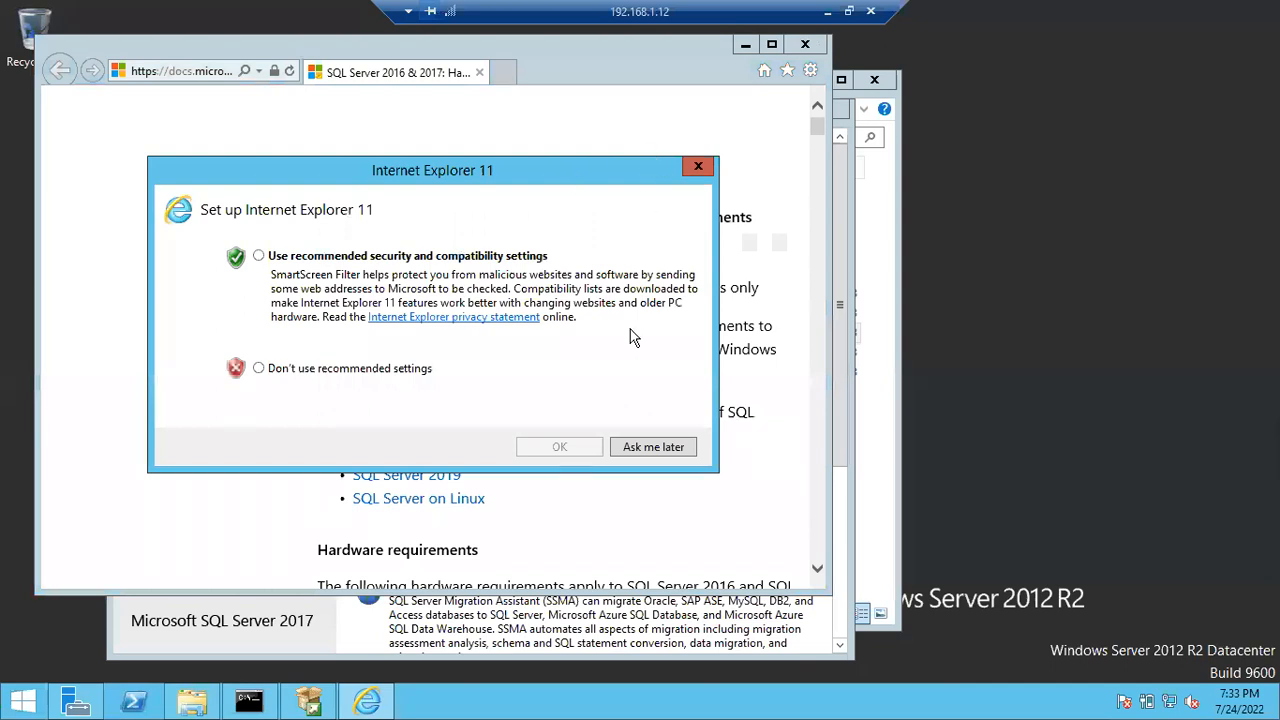
- Postpone IE11 setup and read the hard disk requirements, selecting the NTFS or ReFS recommendation
{"action": "left_click", "coordinate": [648, 445]}
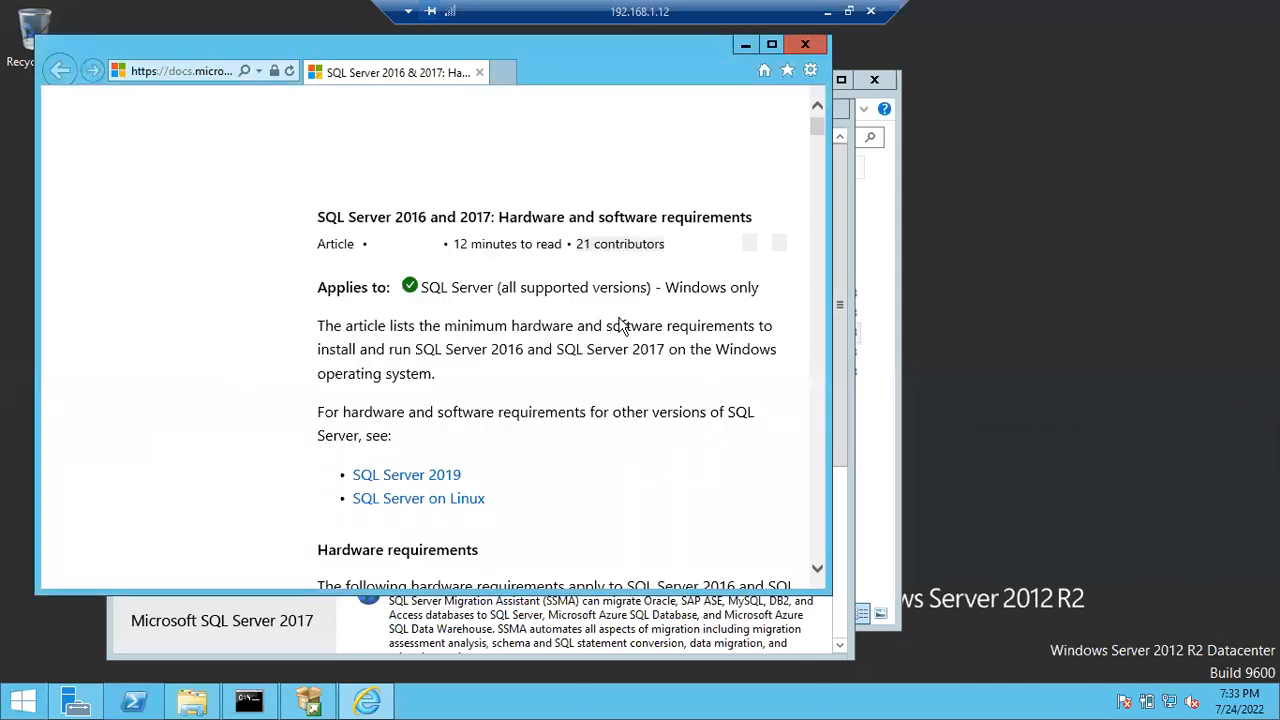
{"action": "scroll", "coordinate": [570, 445], "scroll_direction": "down", "scroll_amount": 1}
{"action": "scroll", "coordinate": [570, 445], "scroll_direction": "down", "scroll_amount": 9}
{"action": "scroll", "coordinate": [571, 445], "scroll_direction": "up", "scroll_amount": 5}
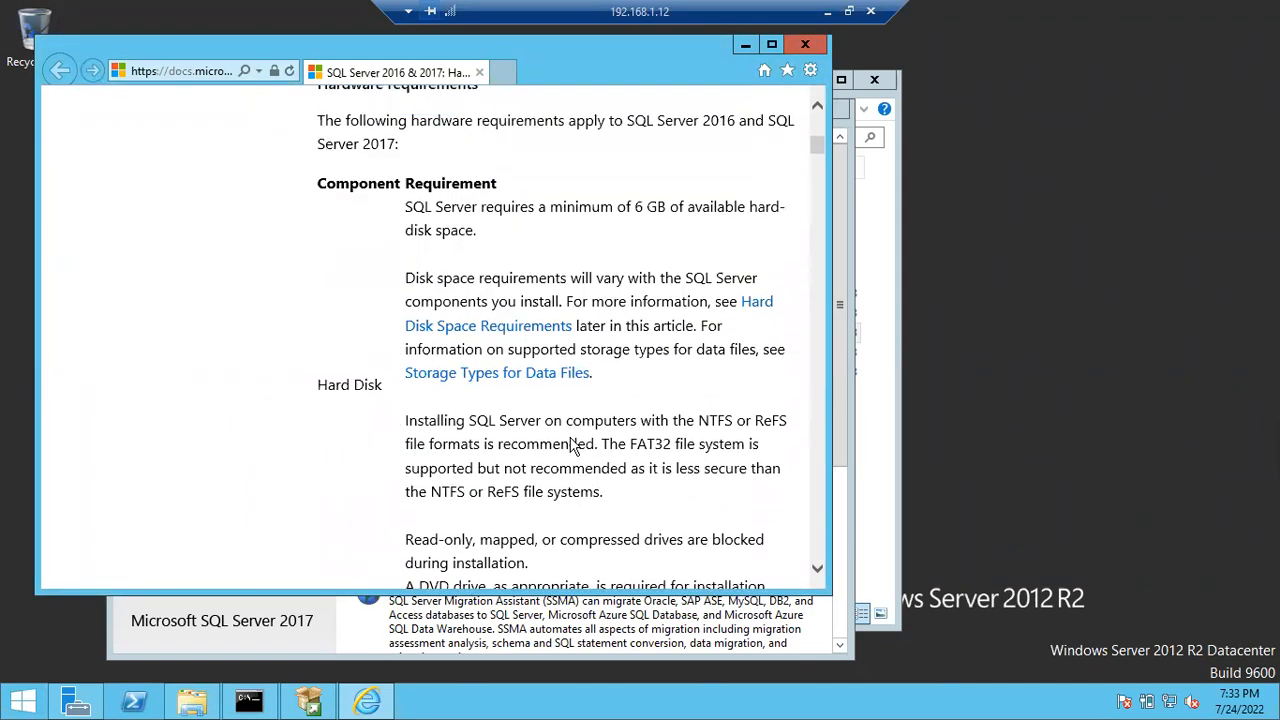
{"action": "scroll", "coordinate": [433, 380], "scroll_direction": "down", "scroll_amount": 3}
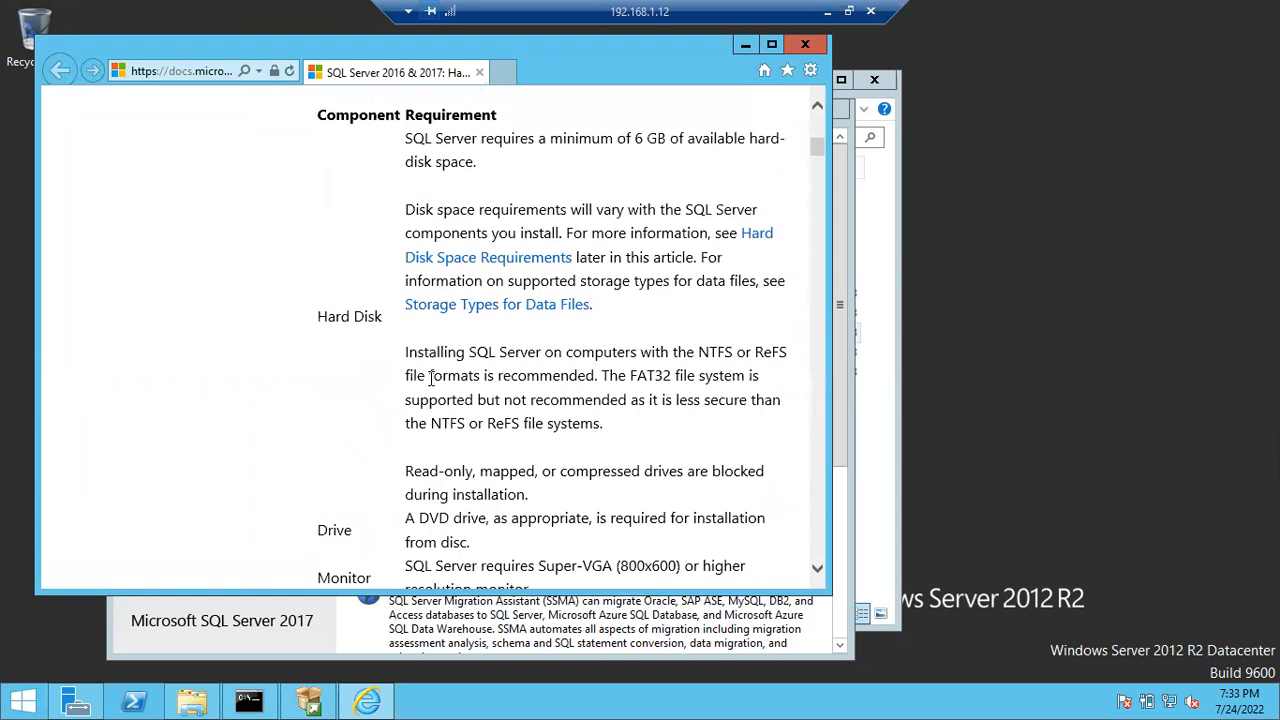
{"action": "triple_click", "coordinate": [528, 366]}
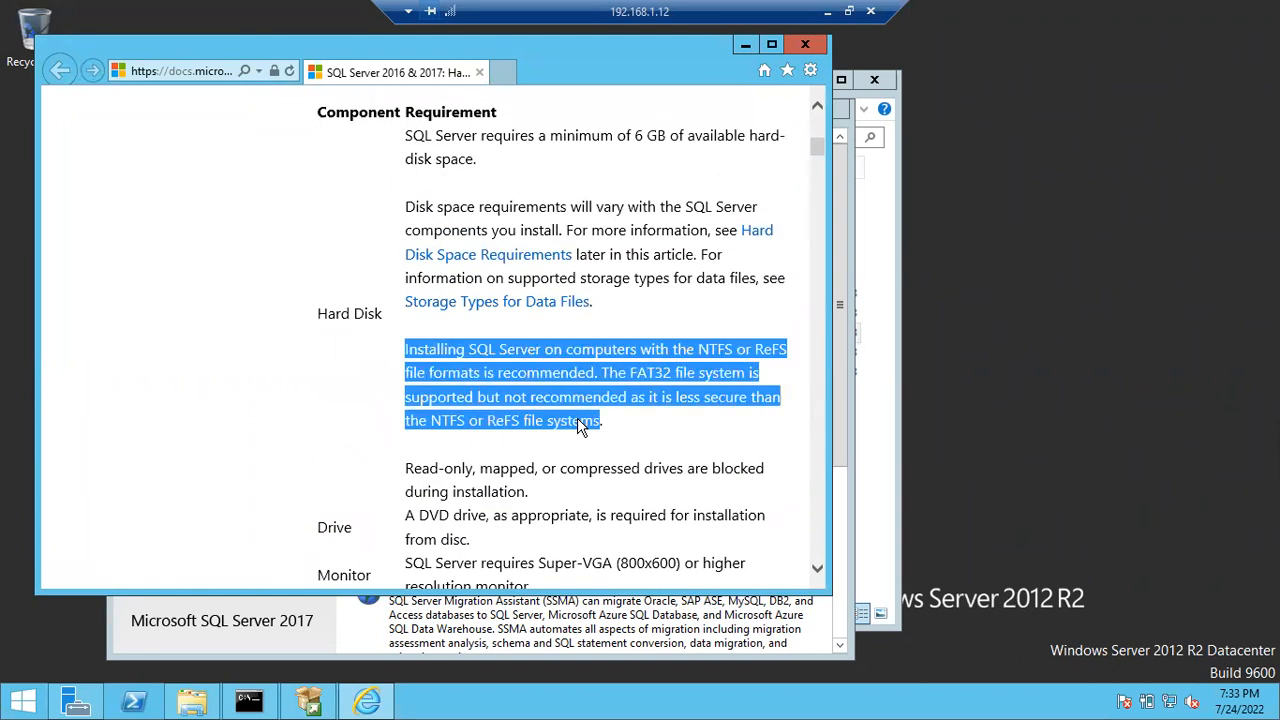
{"action": "scroll", "coordinate": [578, 420], "scroll_direction": "down", "scroll_amount": 12}
{"action": "scroll", "coordinate": [578, 420], "scroll_direction": "up", "scroll_amount": 2}
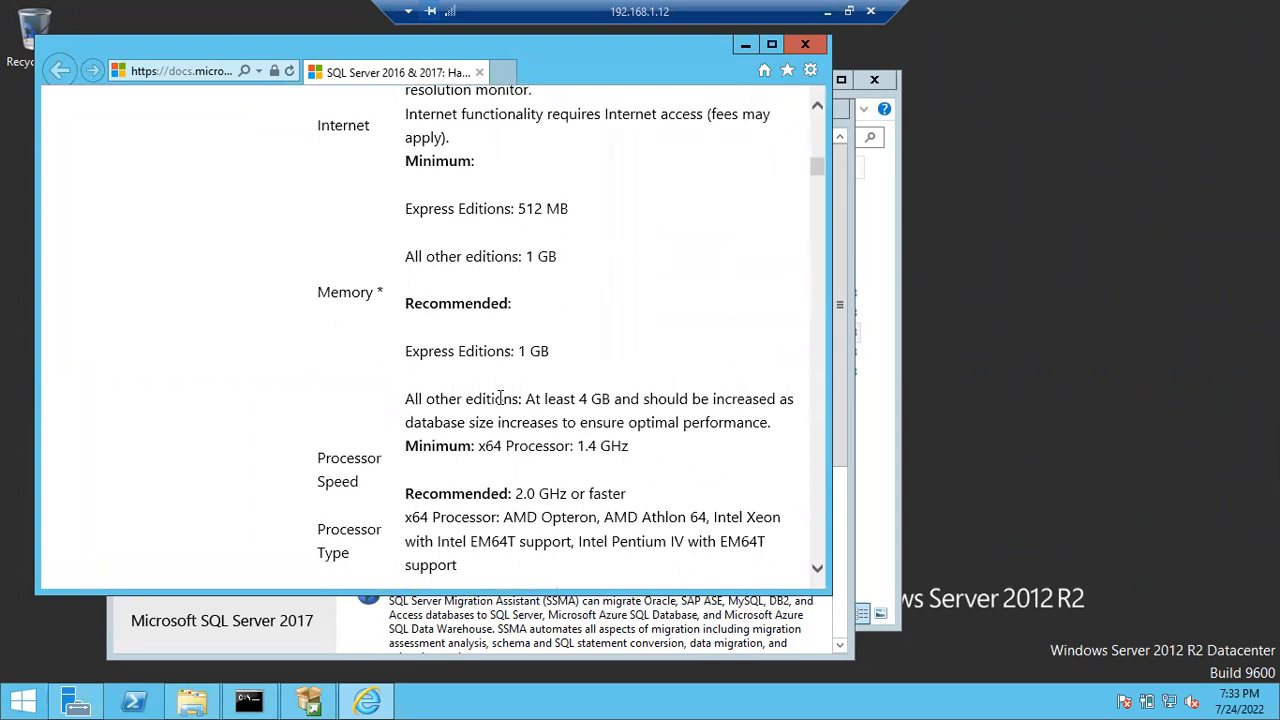
- Highlight the memory and 2.0 GHz processor requirements, then minimise the remote desktop session
{"action": "left_click_drag", "start_coordinate": [460, 351], "coordinate": [549, 352]}
{"action": "scroll", "coordinate": [549, 345], "scroll_direction": "down", "scroll_amount": 1}
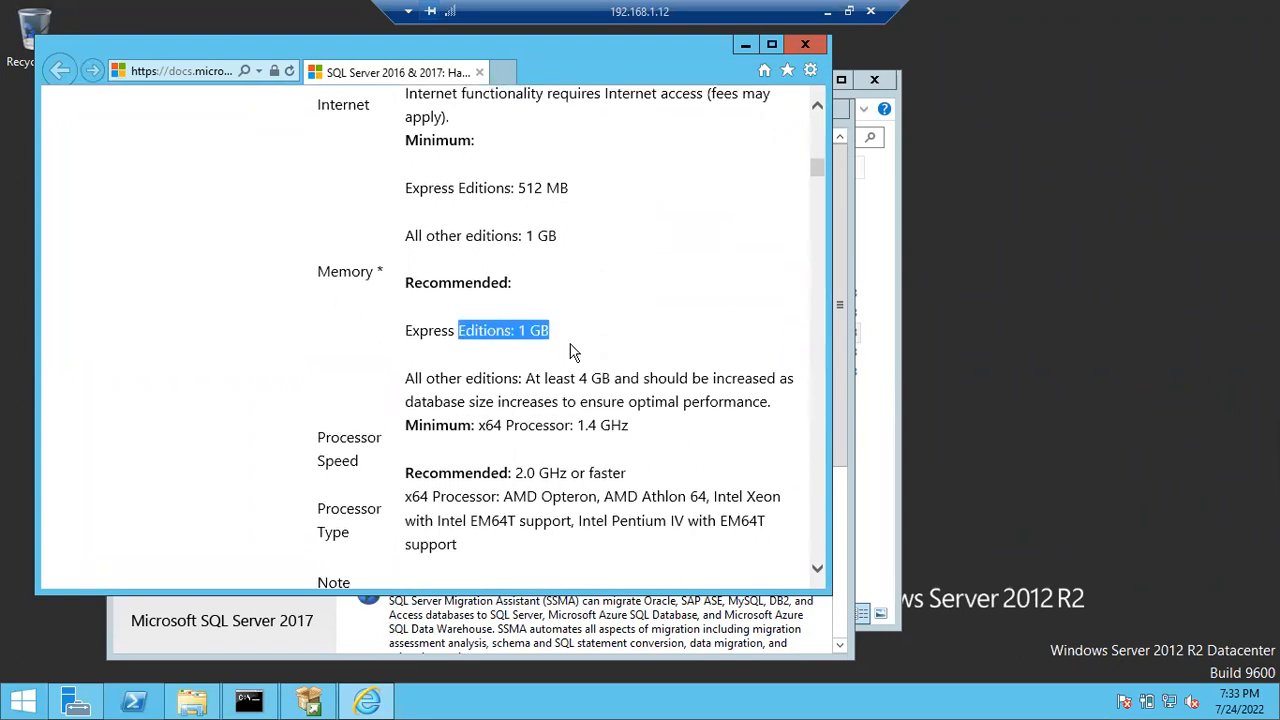
{"action": "left_click_drag", "start_coordinate": [520, 208], "coordinate": [580, 209]}
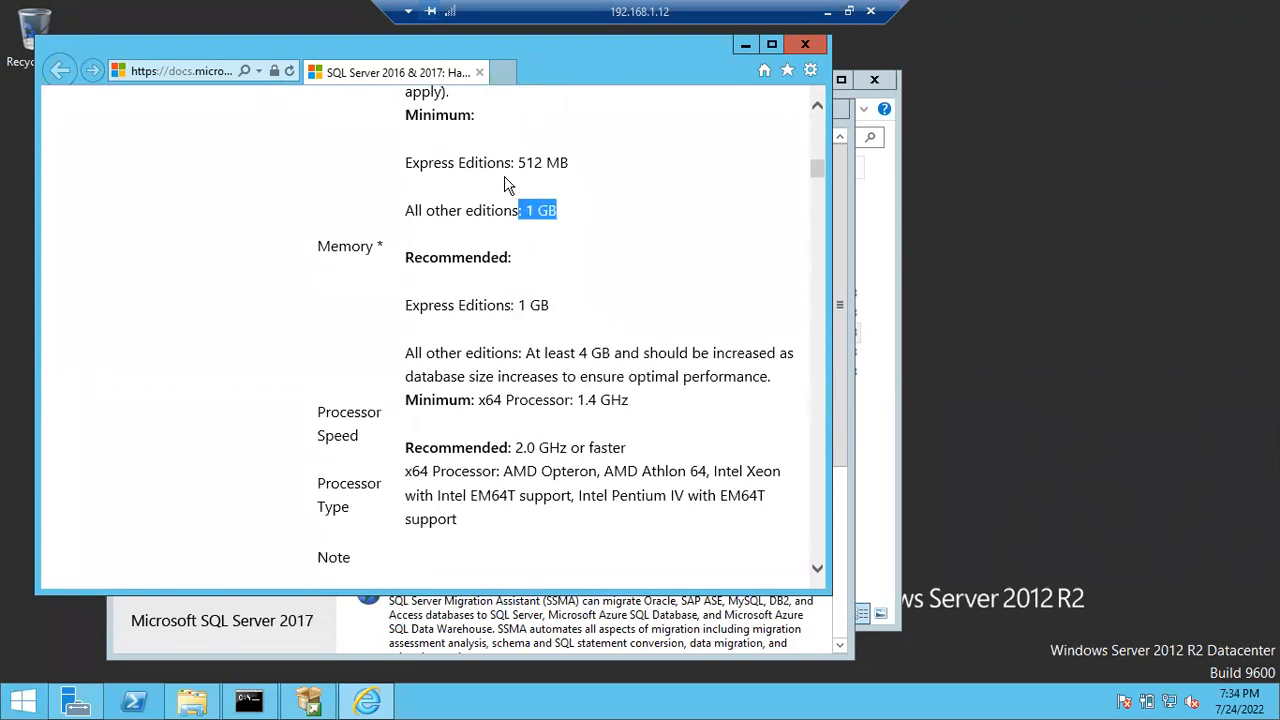
{"action": "scroll", "coordinate": [510, 172], "scroll_direction": "down", "scroll_amount": 2}
{"action": "scroll", "coordinate": [423, 297], "scroll_direction": "down", "scroll_amount": 2}
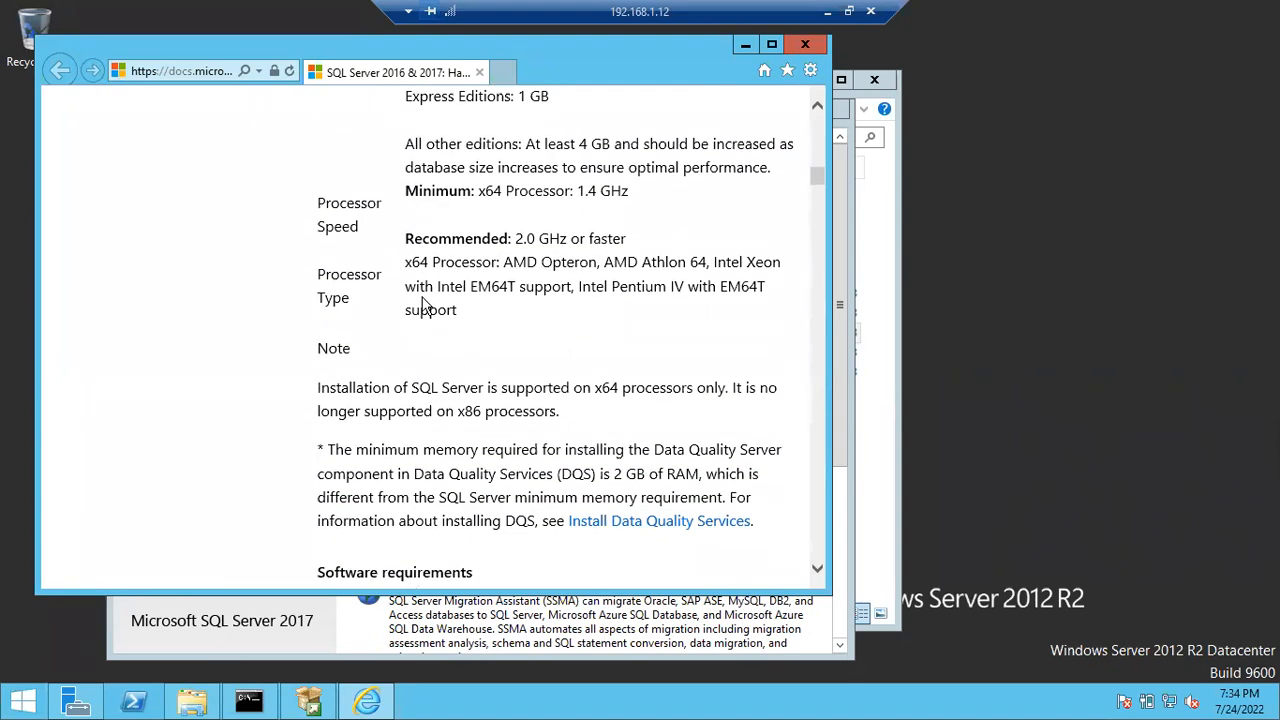
{"action": "left_click_drag", "start_coordinate": [513, 234], "coordinate": [626, 235]}
{"action": "scroll", "coordinate": [560, 300], "scroll_direction": "down", "scroll_amount": 8}
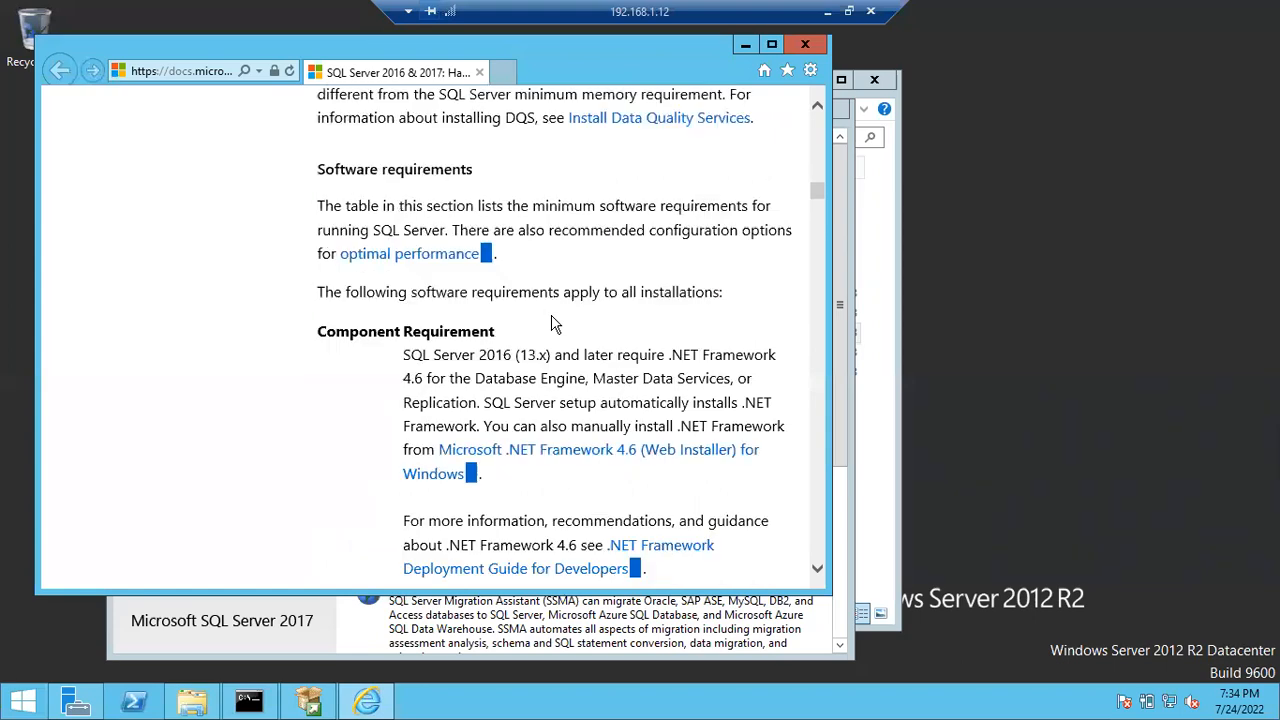
{"action": "left_click", "coordinate": [827, 12]}
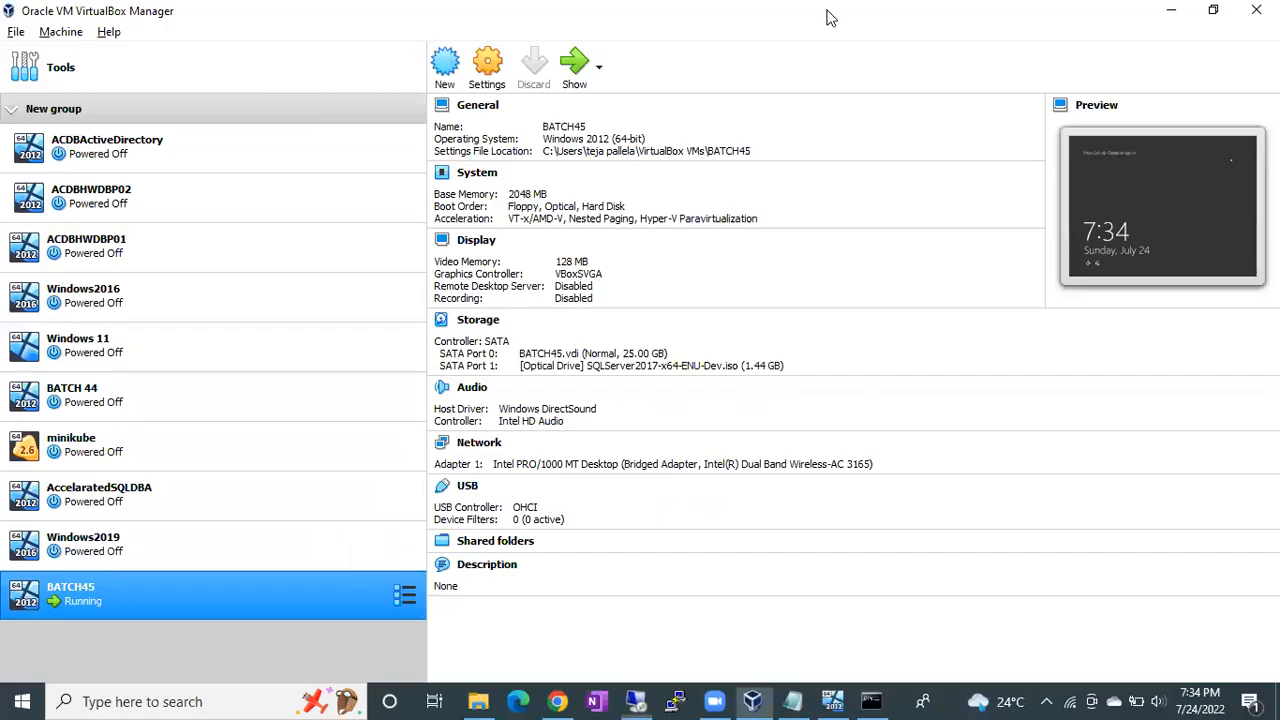
- Restore the full-screen BATCH45 virtual machine from the host taskbar
{"action": "left_click", "coordinate": [899, 700]}
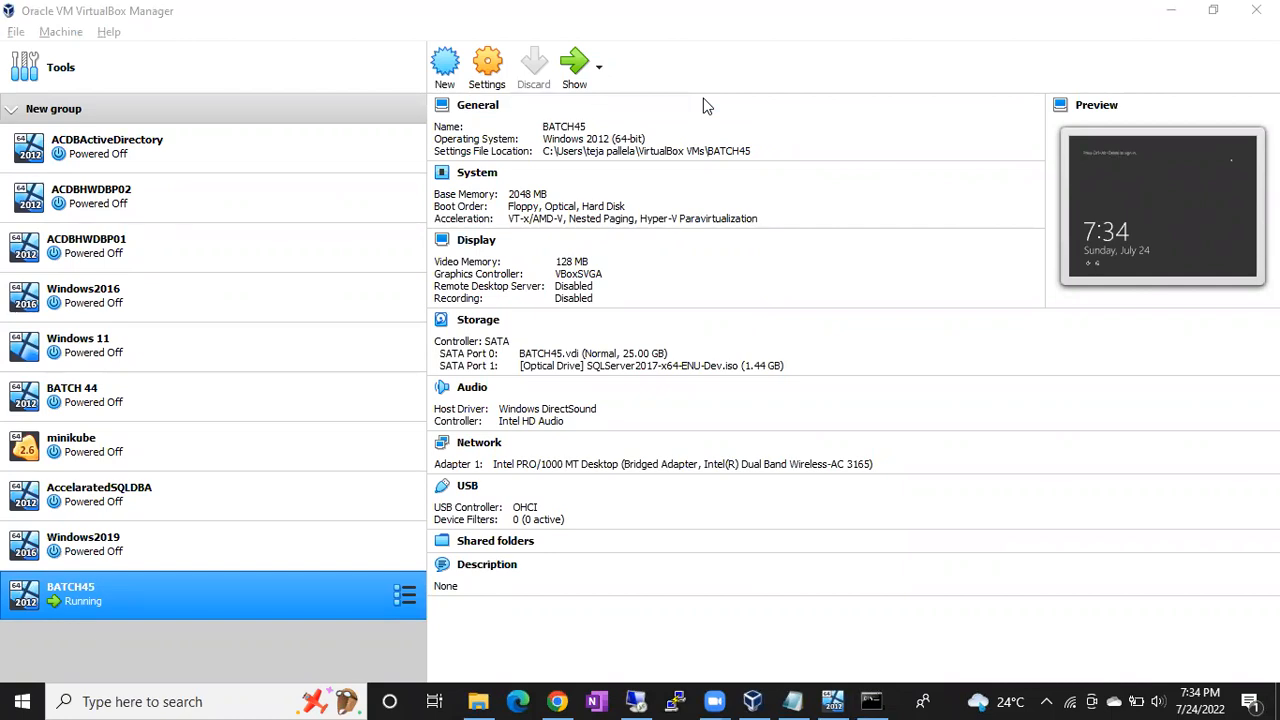
{"action": "left_click", "coordinate": [637, 700]}
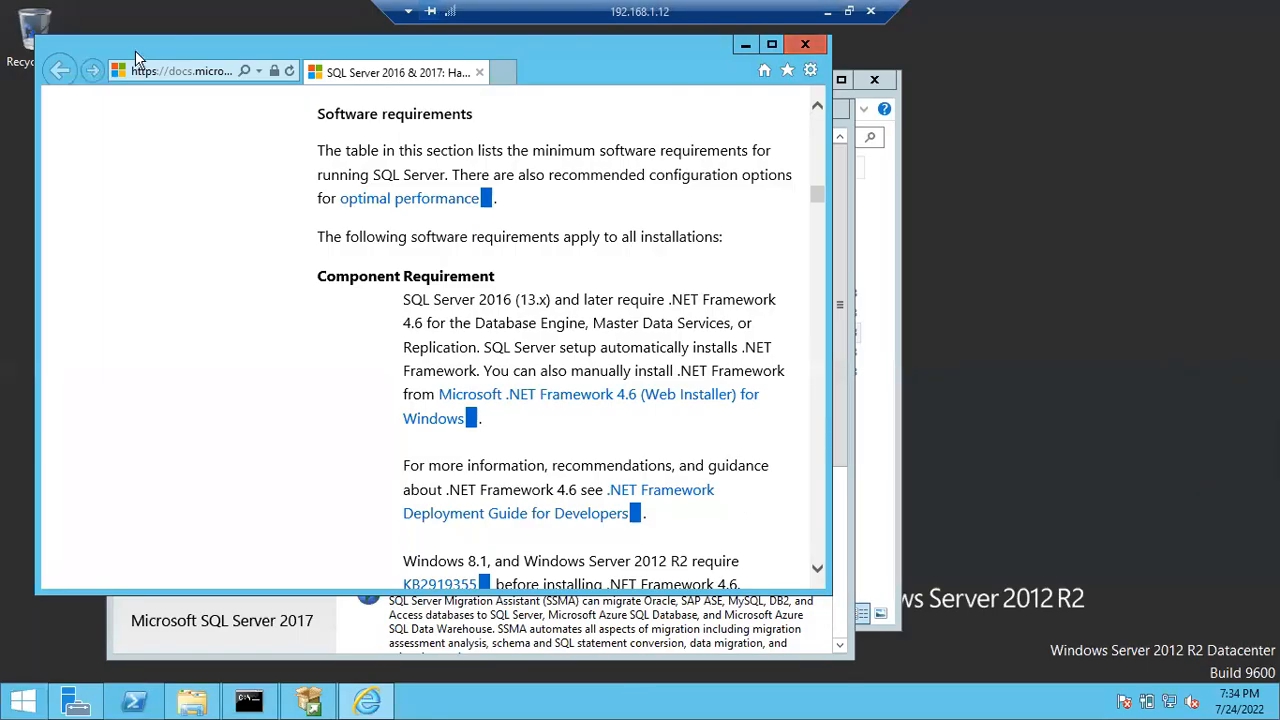
- Reposition the browser window over the Installation Center and scroll further through the requirements article
{"action": "left_click_drag", "start_coordinate": [135, 50], "coordinate": [197, 130]}
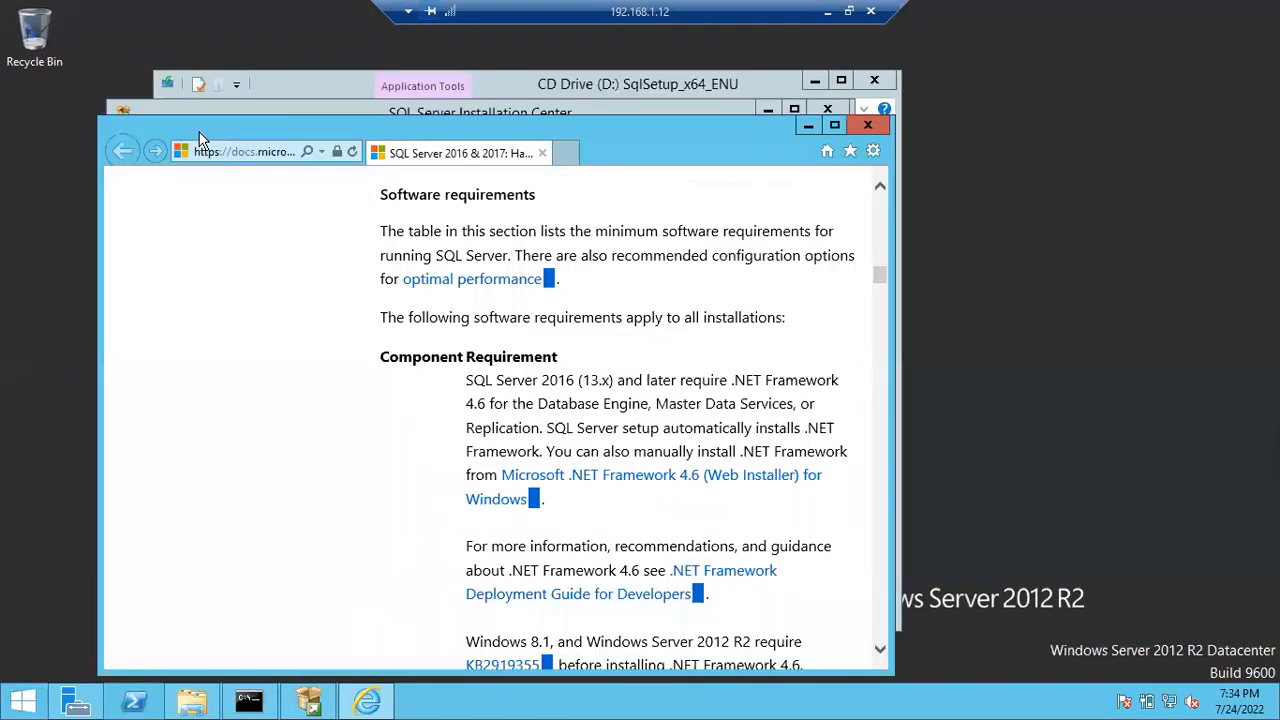
{"action": "left_click", "coordinate": [809, 126]}
{"action": "left_click", "coordinate": [367, 700]}
{"action": "scroll", "coordinate": [555, 477], "scroll_direction": "down", "scroll_amount": 2}
{"action": "scroll", "coordinate": [555, 477], "scroll_direction": "down", "scroll_amount": 2}
- Highlight the Windows Server 2012 R2 .NET Framework note, read to Server Core support, and close the page
{"action": "left_click_drag", "start_coordinate": [510, 387], "coordinate": [746, 385]}
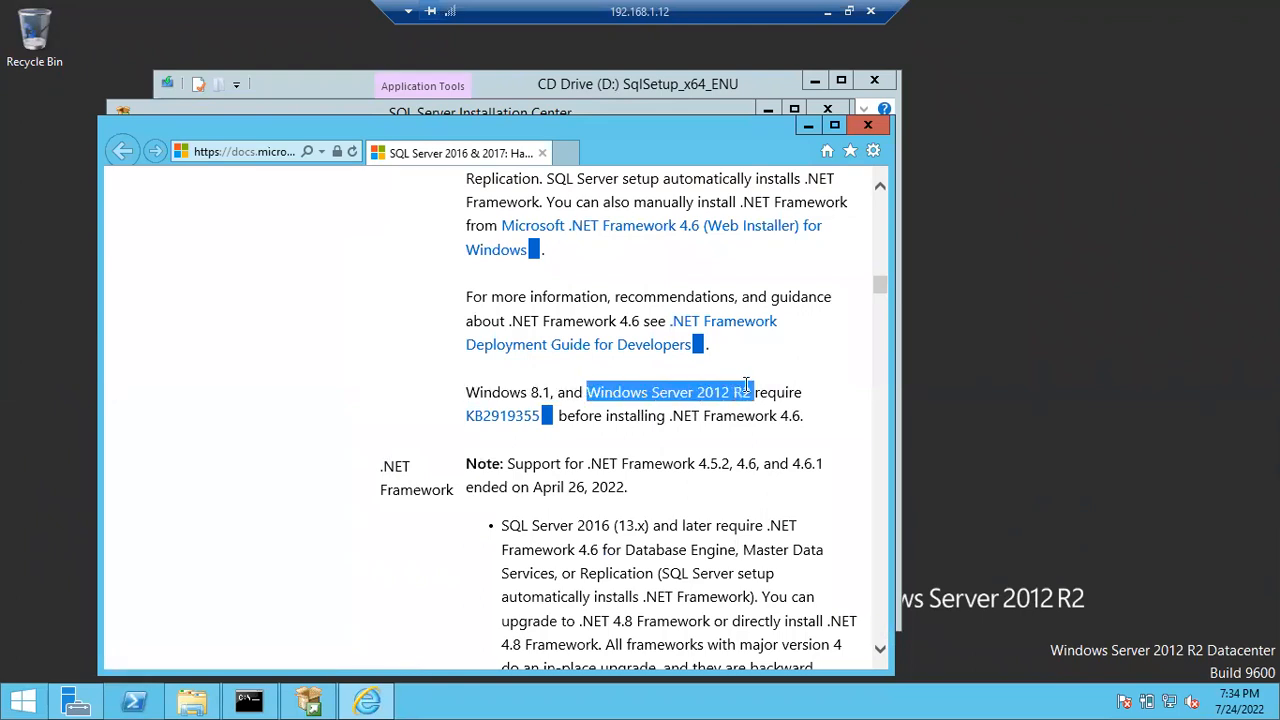
{"action": "left_click_drag", "start_coordinate": [576, 417], "coordinate": [778, 418]}
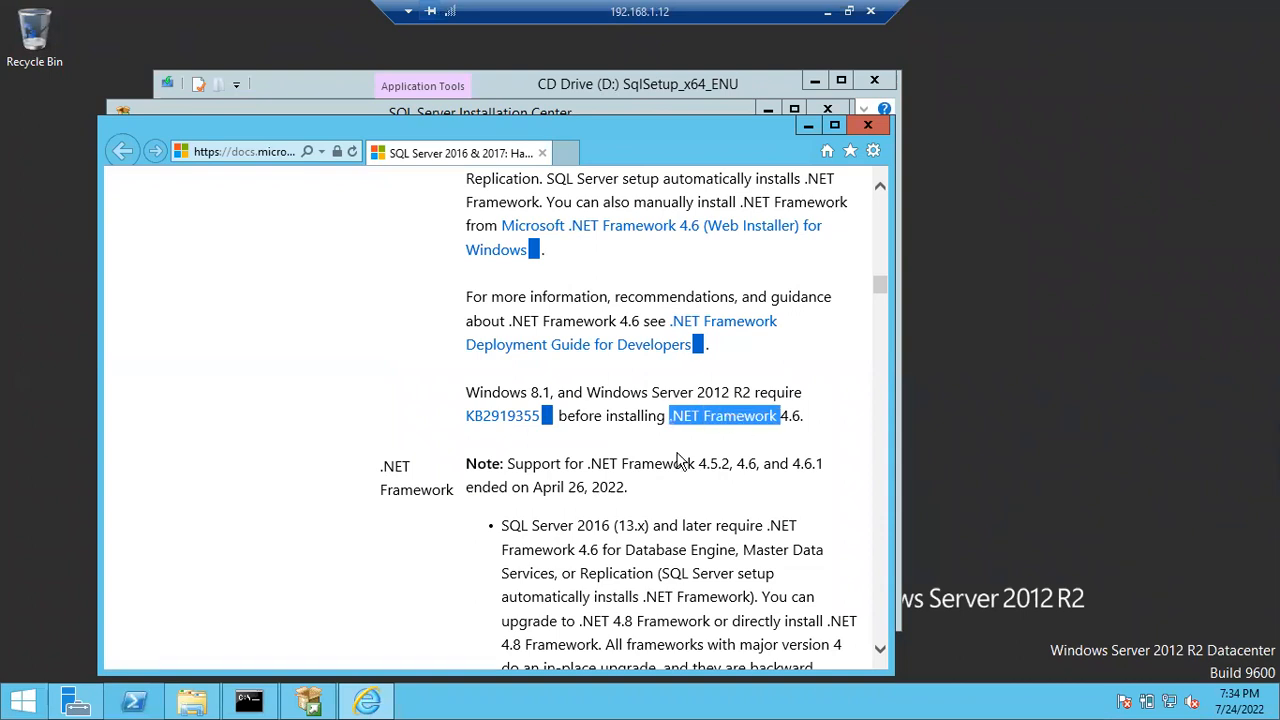
{"action": "scroll", "coordinate": [677, 460], "scroll_direction": "down", "scroll_amount": 12}
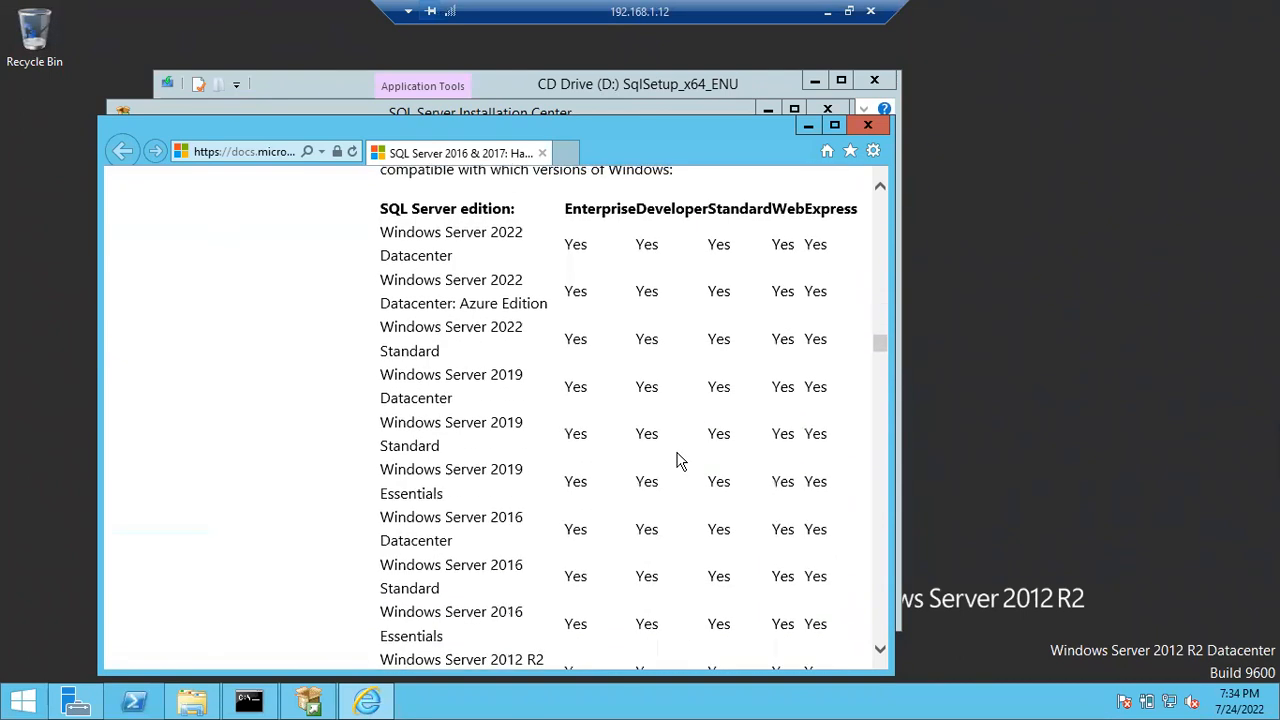
{"action": "scroll", "coordinate": [677, 460], "scroll_direction": "down", "scroll_amount": 10}
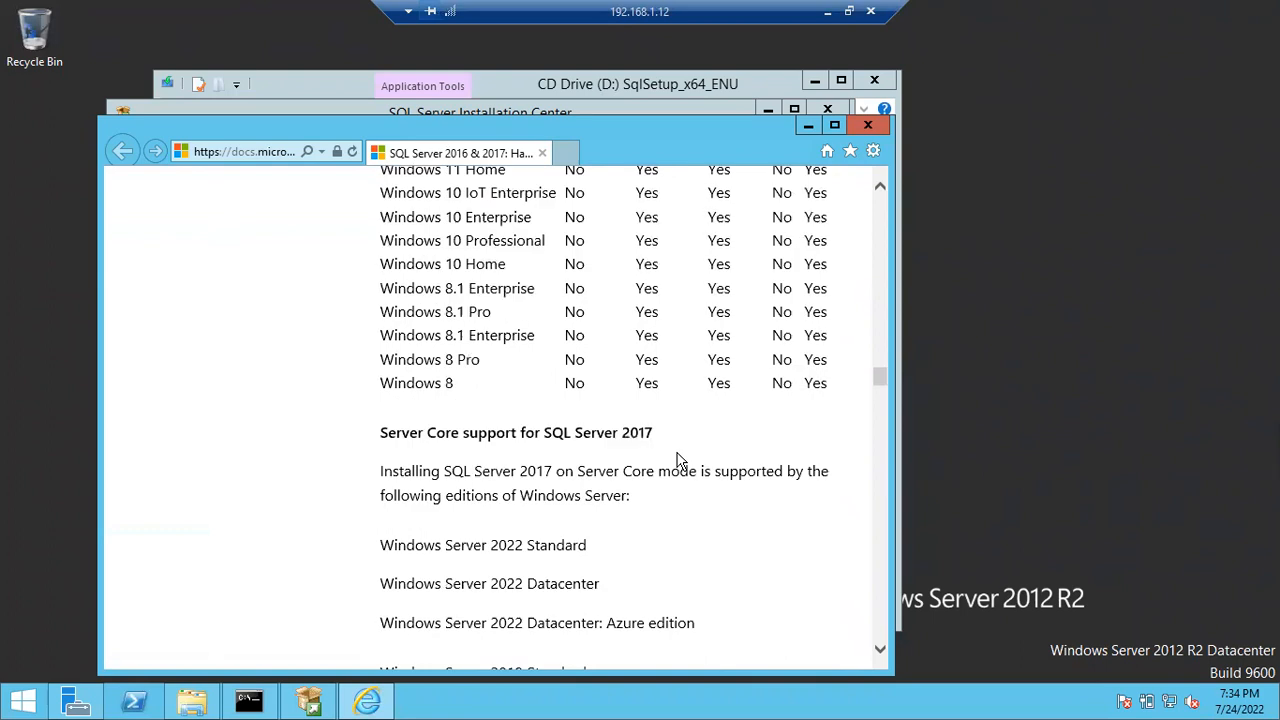
{"action": "scroll", "coordinate": [677, 460], "scroll_direction": "down", "scroll_amount": 2}
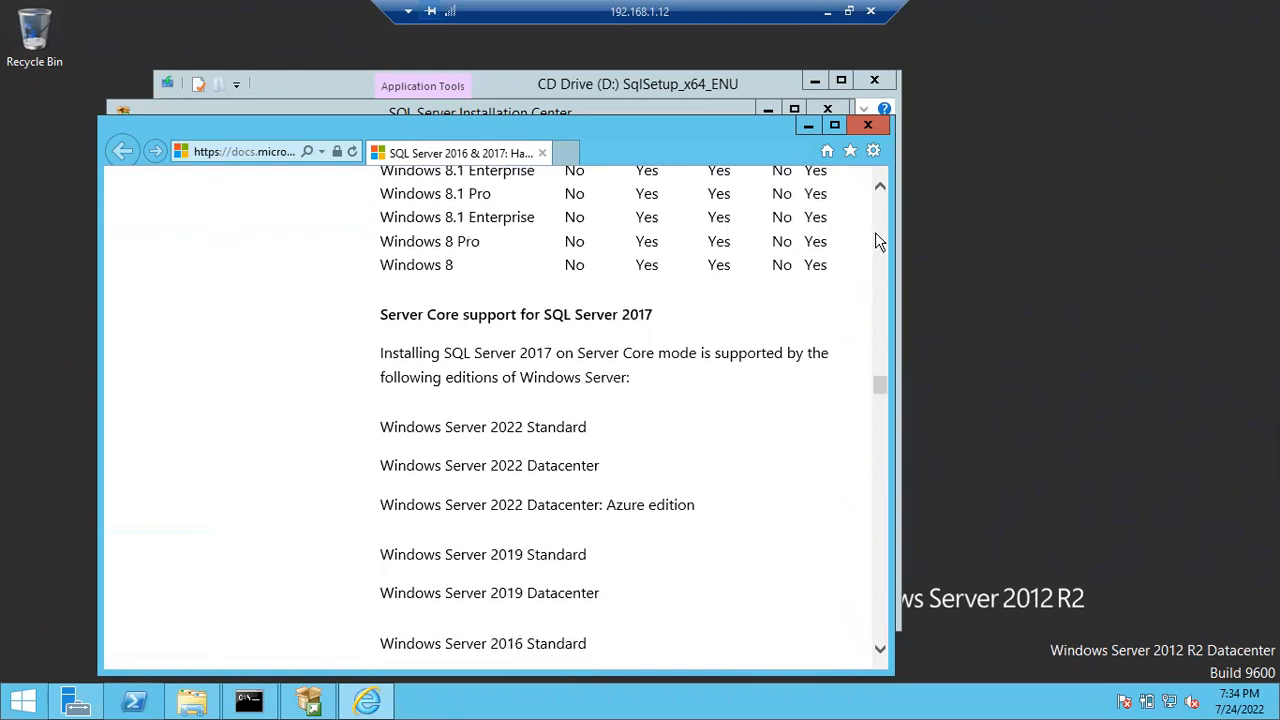
{"action": "left_click", "coordinate": [867, 125]}
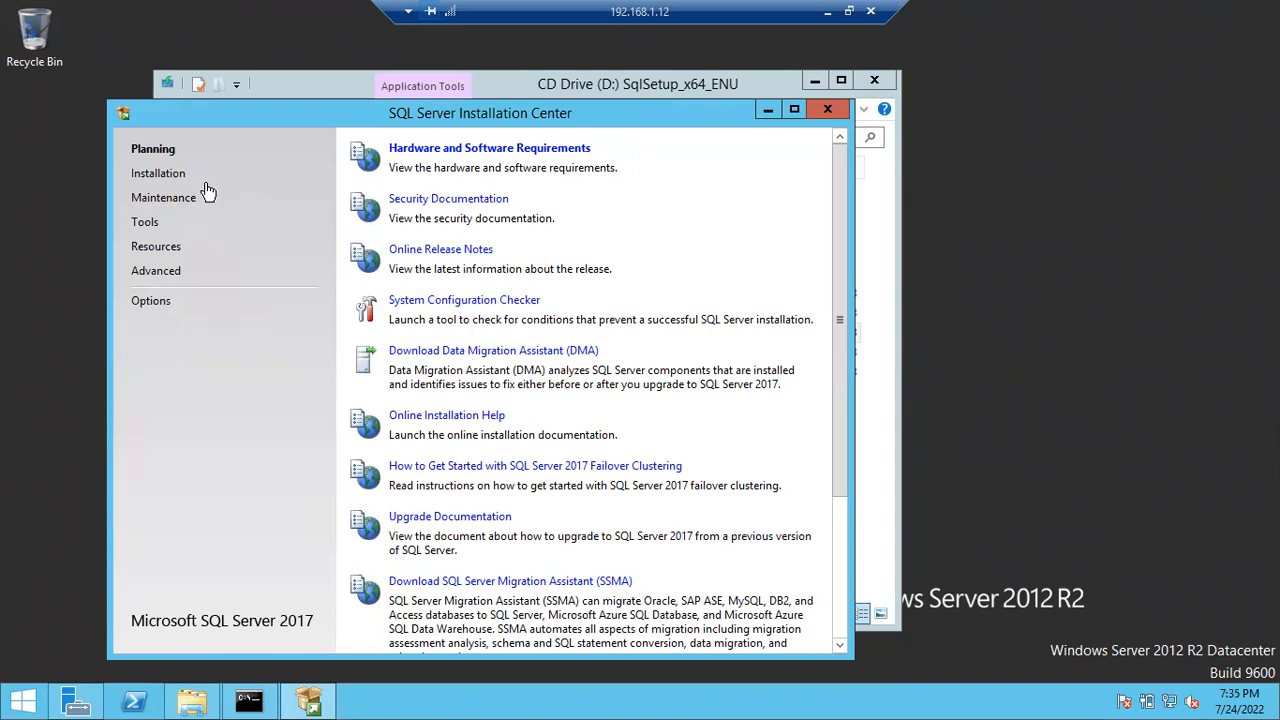
- Start a new stand-alone SQL Server installation from the Installation options
{"action": "left_click", "coordinate": [160, 178]}
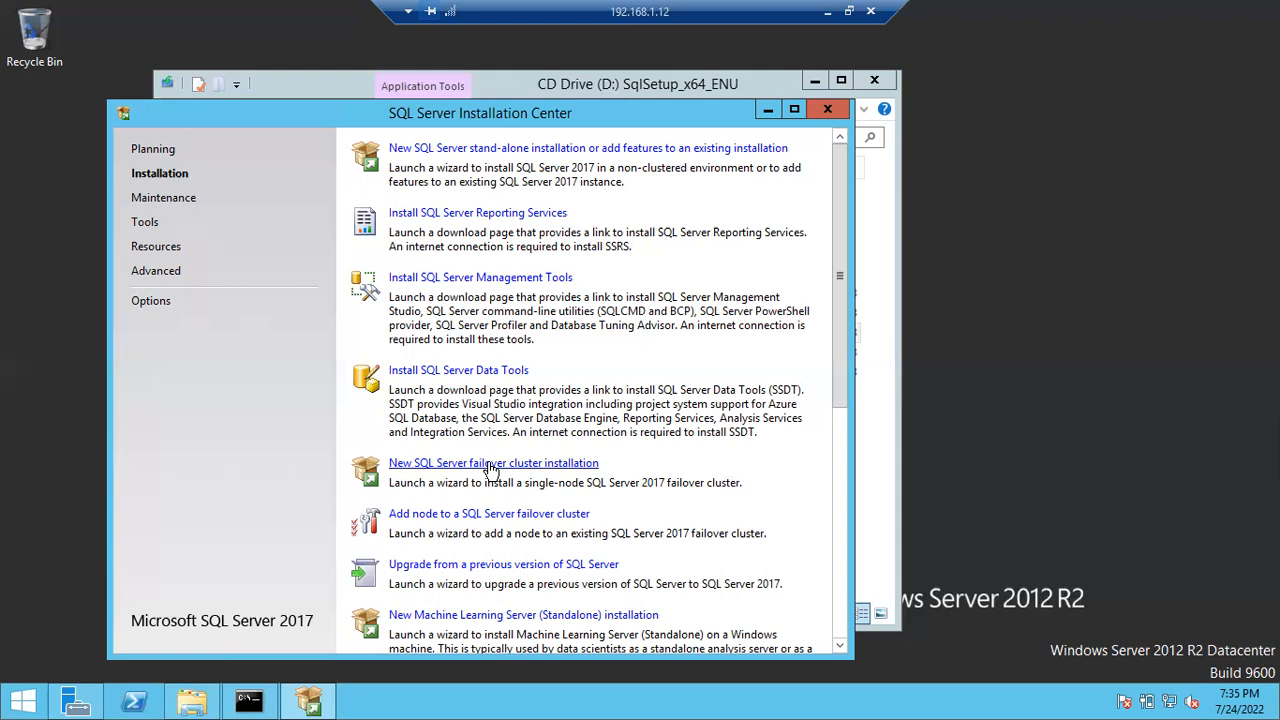
{"action": "left_click", "coordinate": [530, 149]}
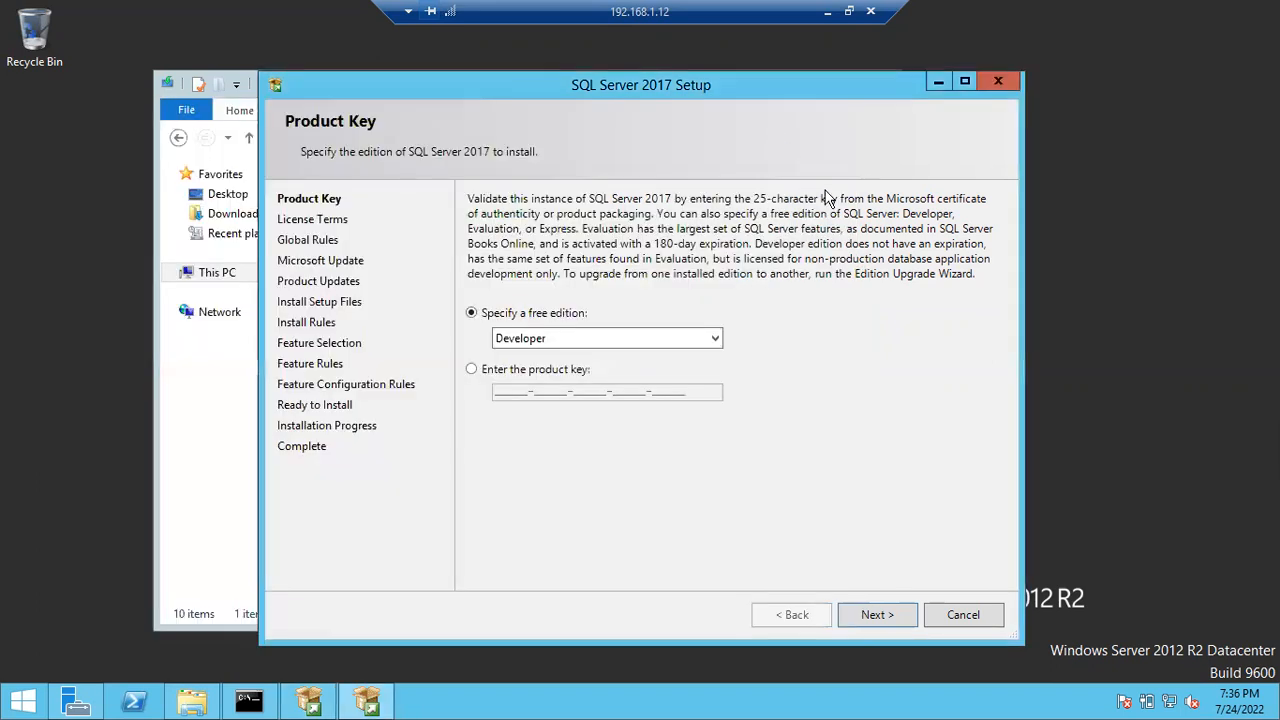
- Try the product key option, then keep the free Developer edition and continue
{"action": "left_click", "coordinate": [768, 110]}
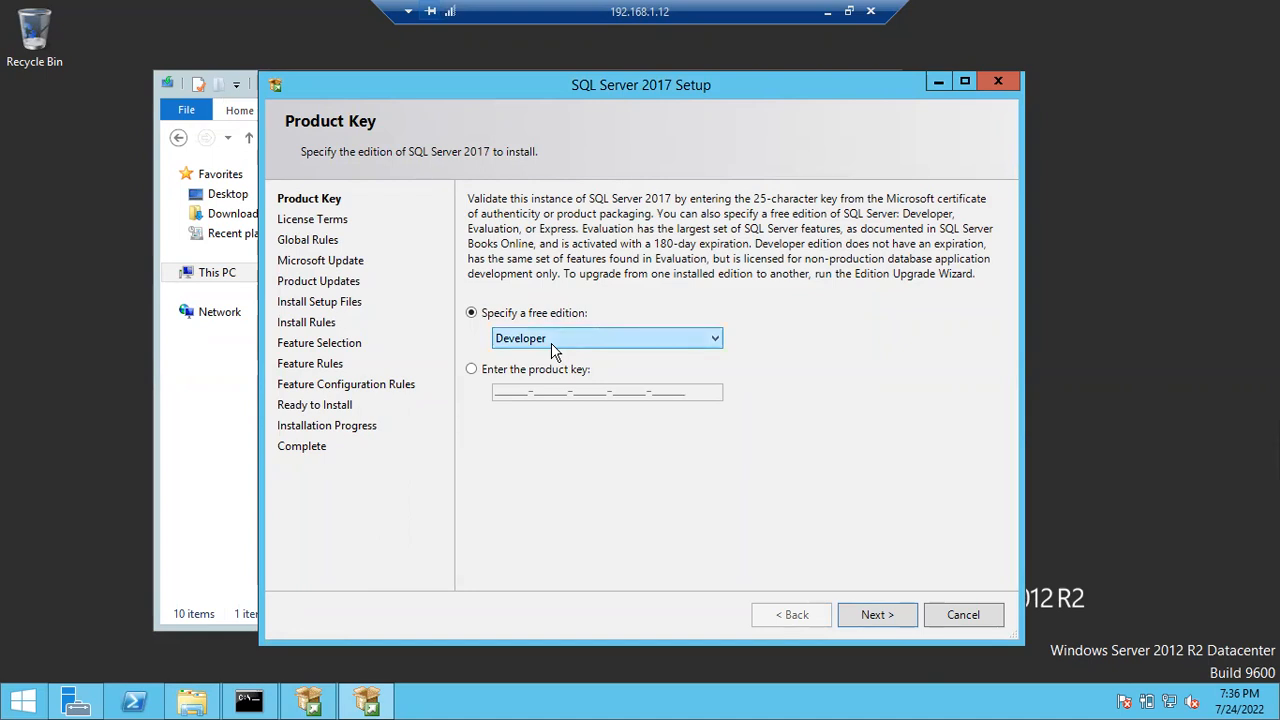
{"action": "left_click", "coordinate": [472, 369]}
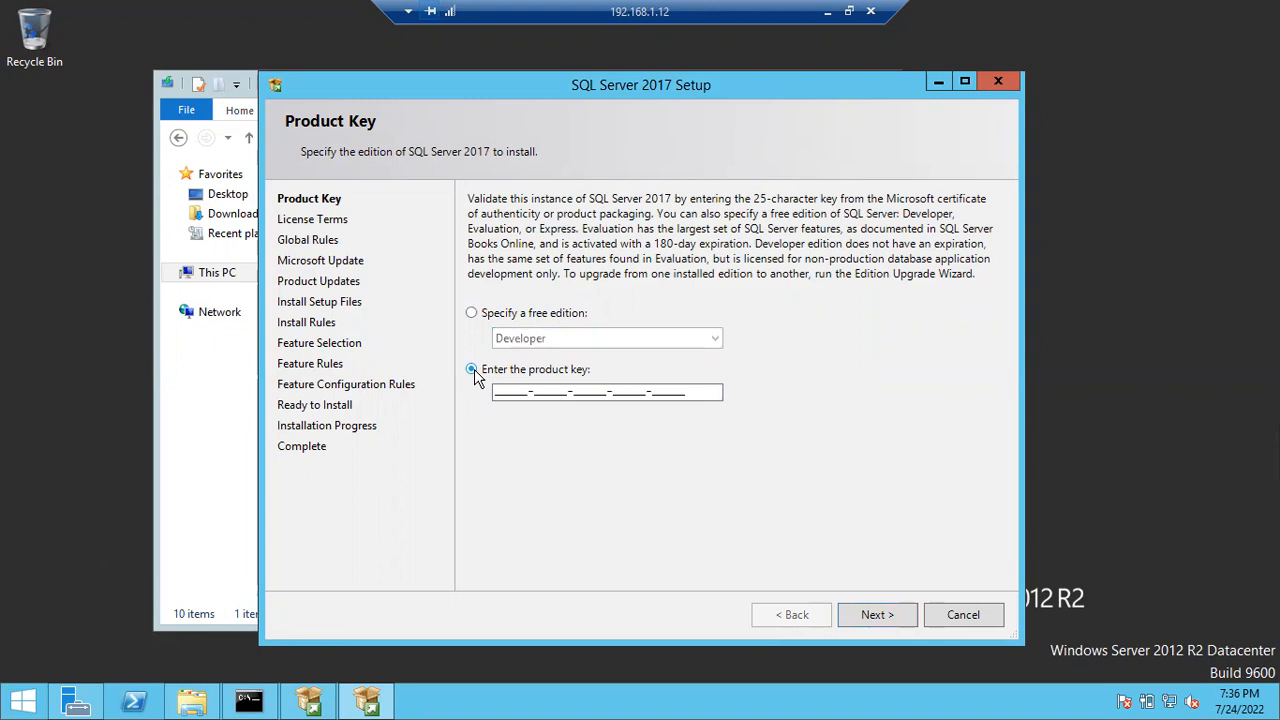
{"action": "left_click", "coordinate": [505, 390]}
{"action": "left_click", "coordinate": [471, 313]}
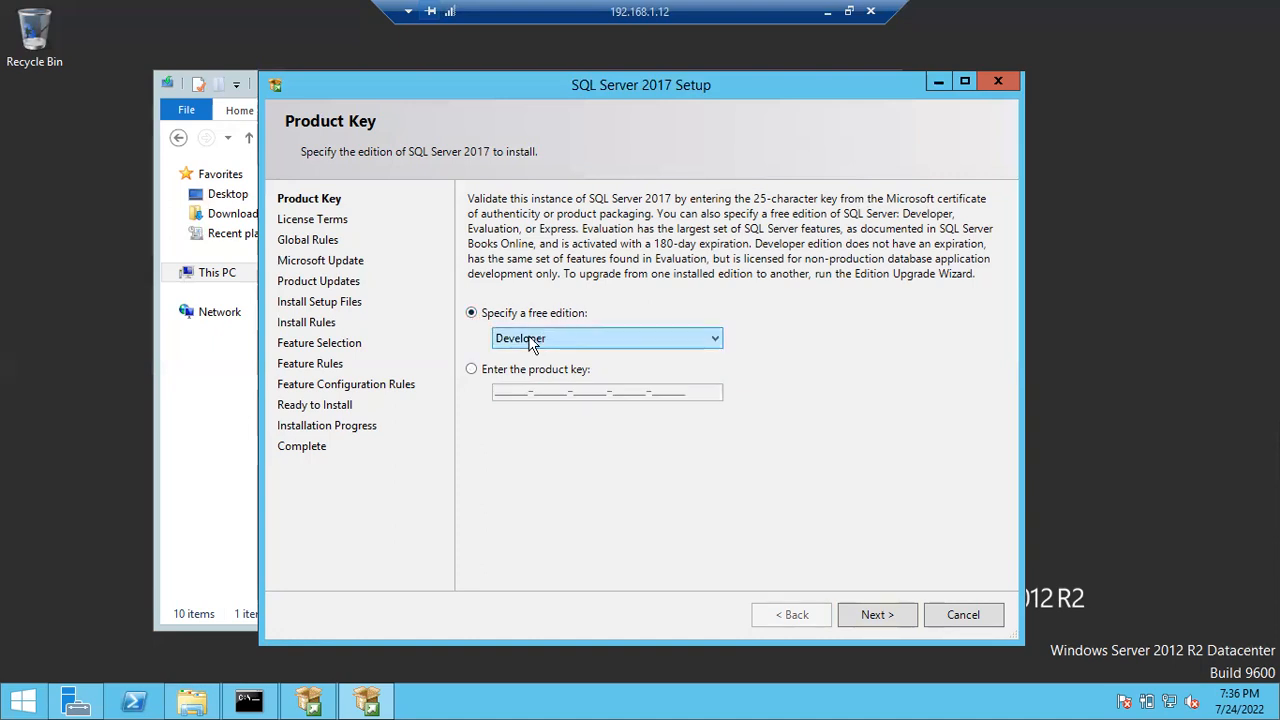
{"action": "left_click", "coordinate": [864, 614]}
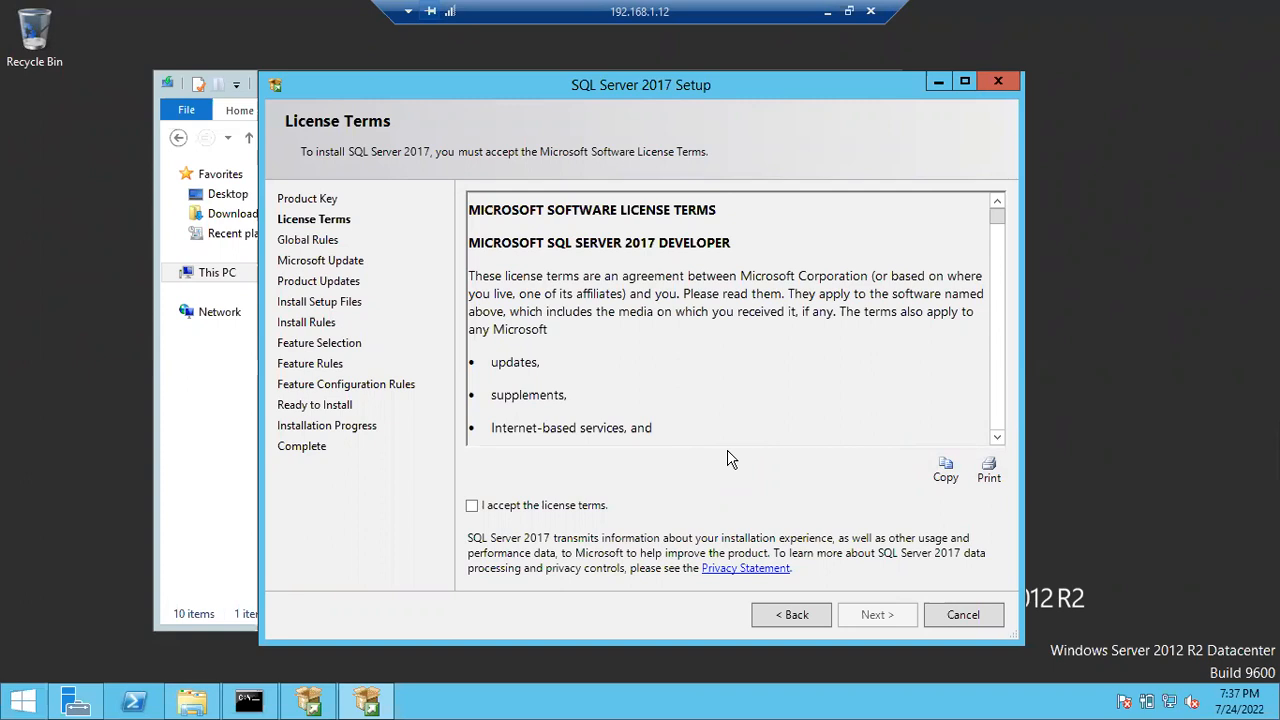
- Accept the license terms and view the Global Rules details showing all 9 rules passed
{"action": "left_click", "coordinate": [511, 510]}
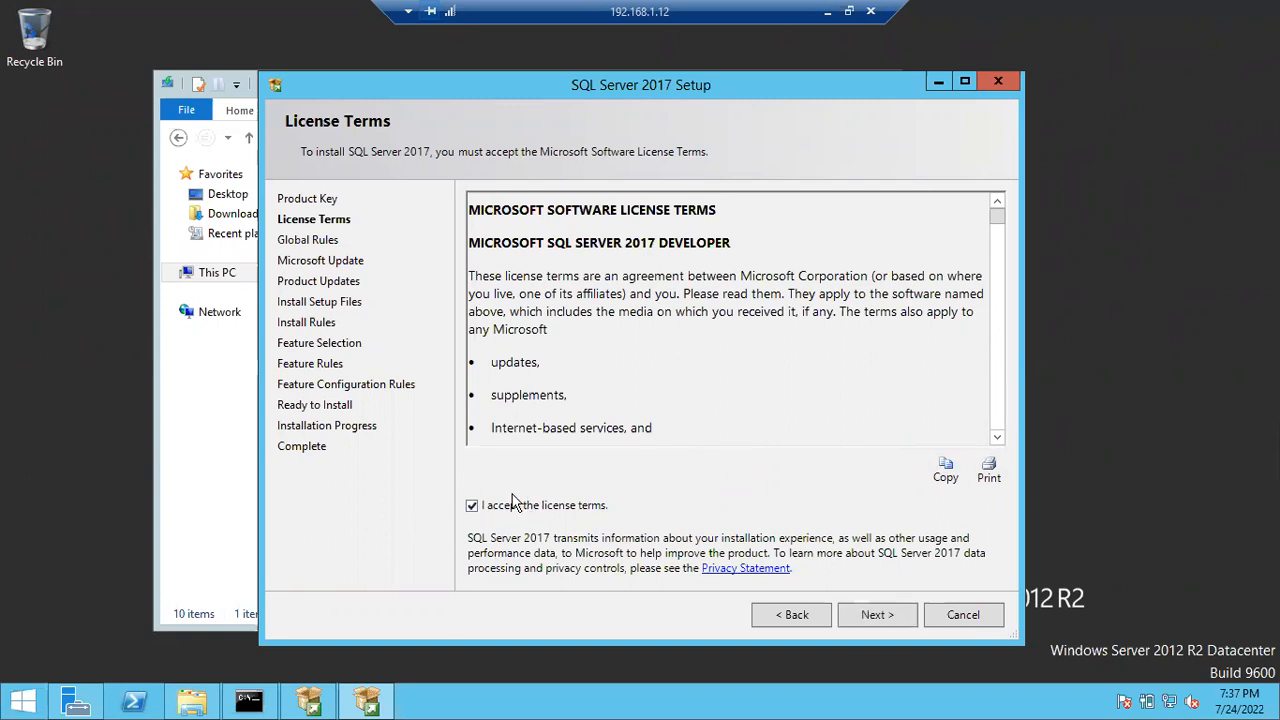
{"action": "left_click", "coordinate": [877, 615]}
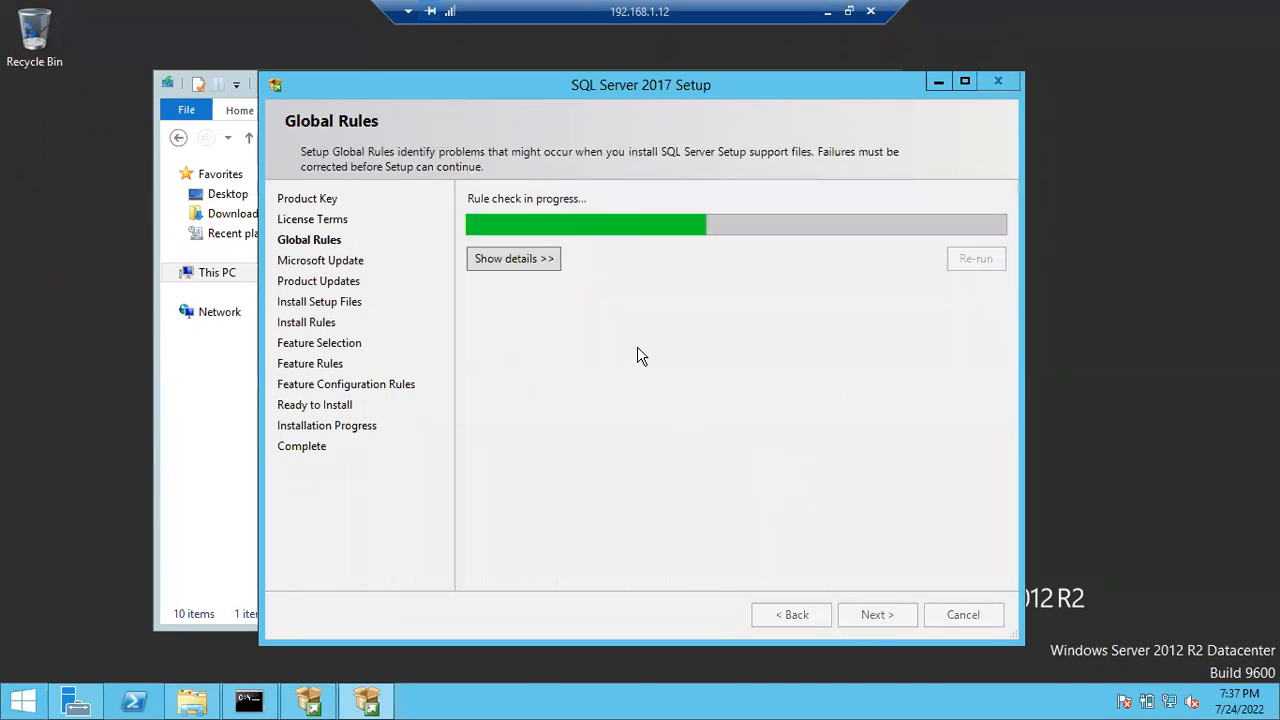
{"action": "left_click", "coordinate": [802, 616]}
{"action": "left_click", "coordinate": [519, 262]}
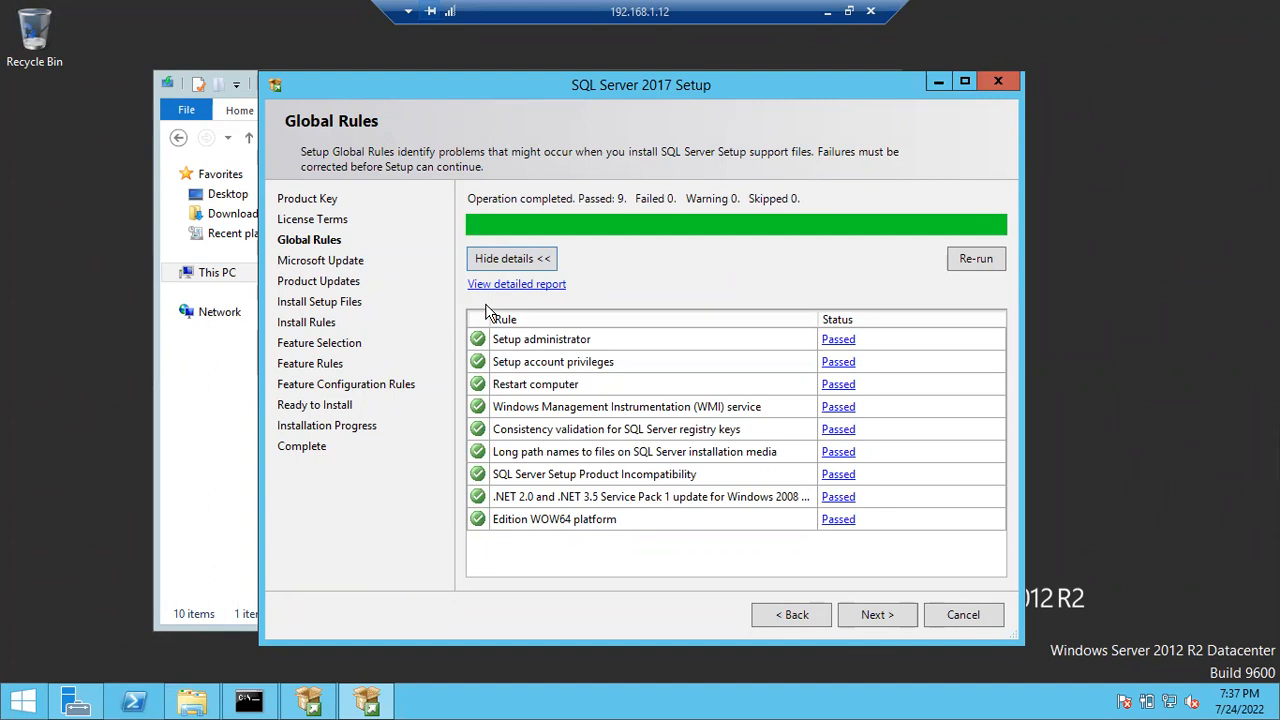
{"action": "left_click", "coordinate": [14, 702]}
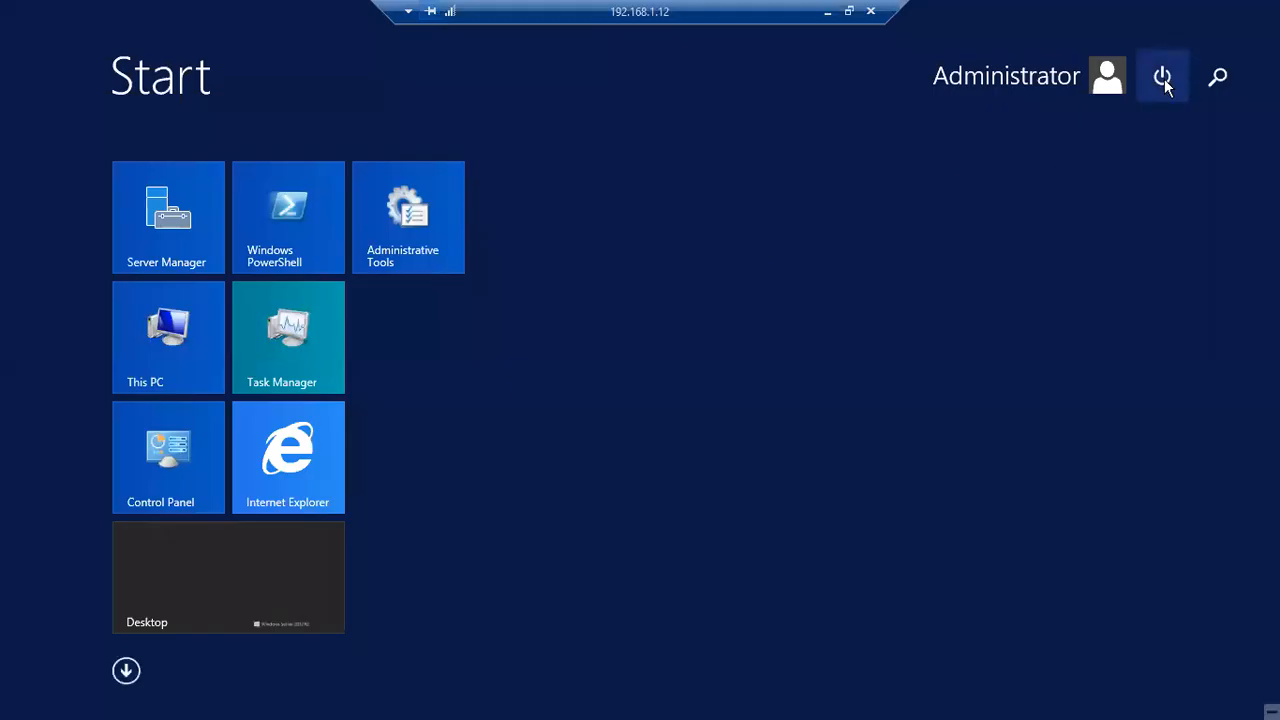
{"action": "left_click", "coordinate": [1162, 78]}
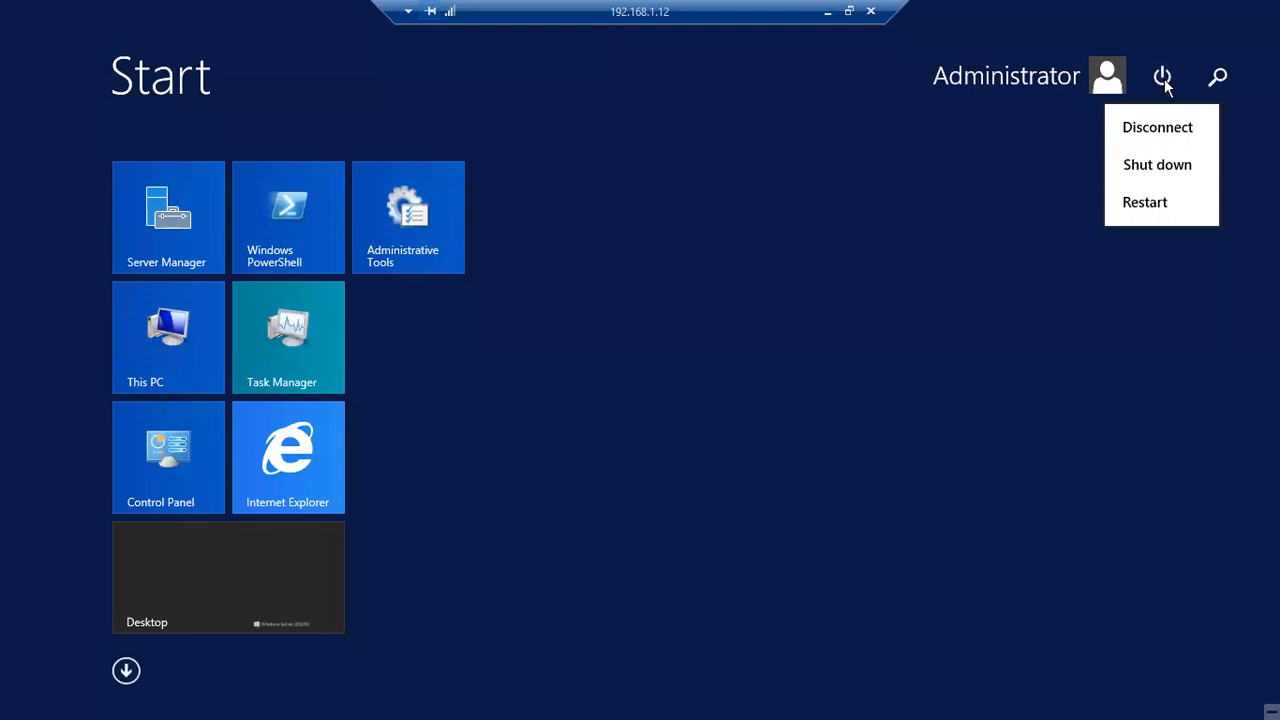
{"action": "left_click", "coordinate": [1155, 217]}
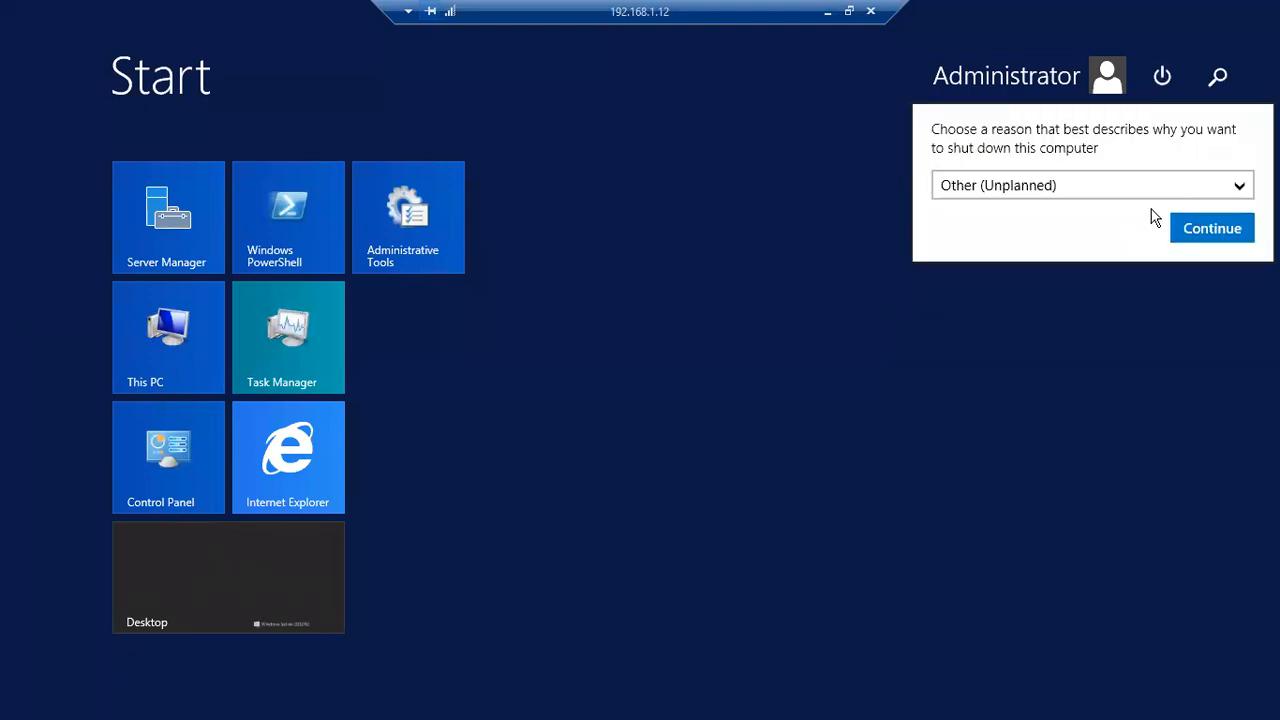
{"action": "left_click", "coordinate": [1044, 195]}
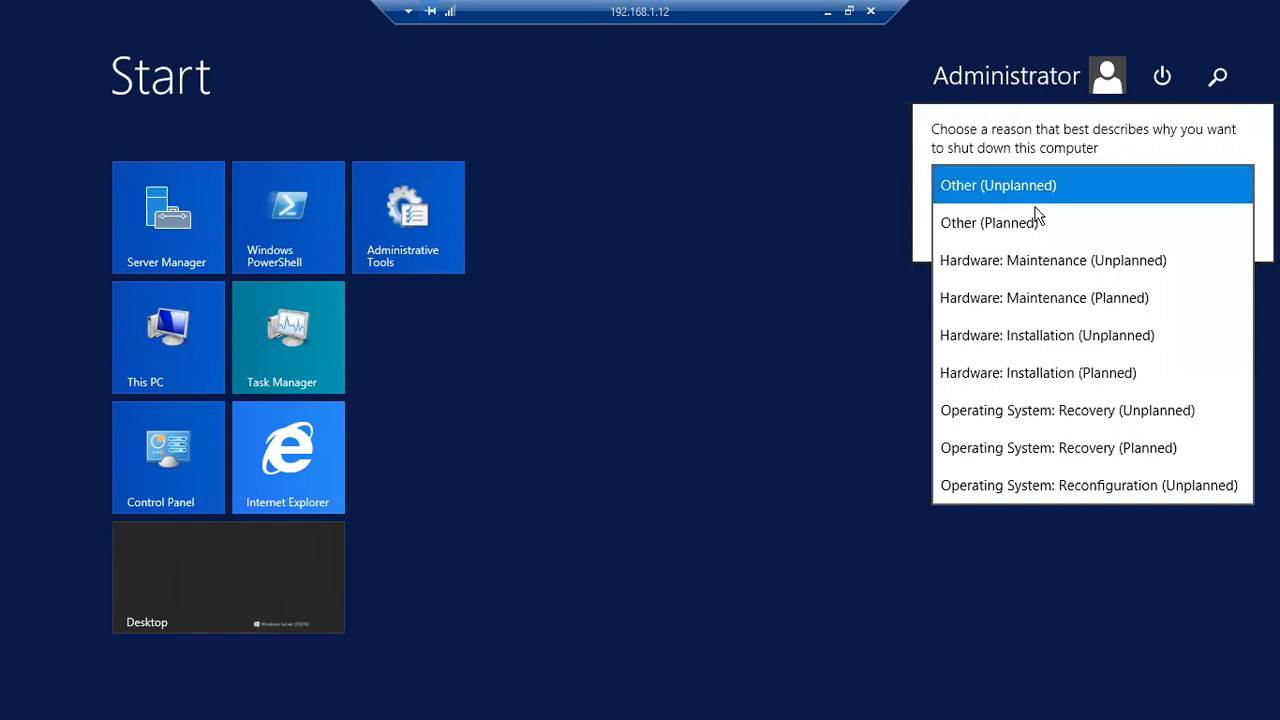
{"action": "scroll", "coordinate": [1062, 395], "scroll_direction": "down", "scroll_amount": 2}
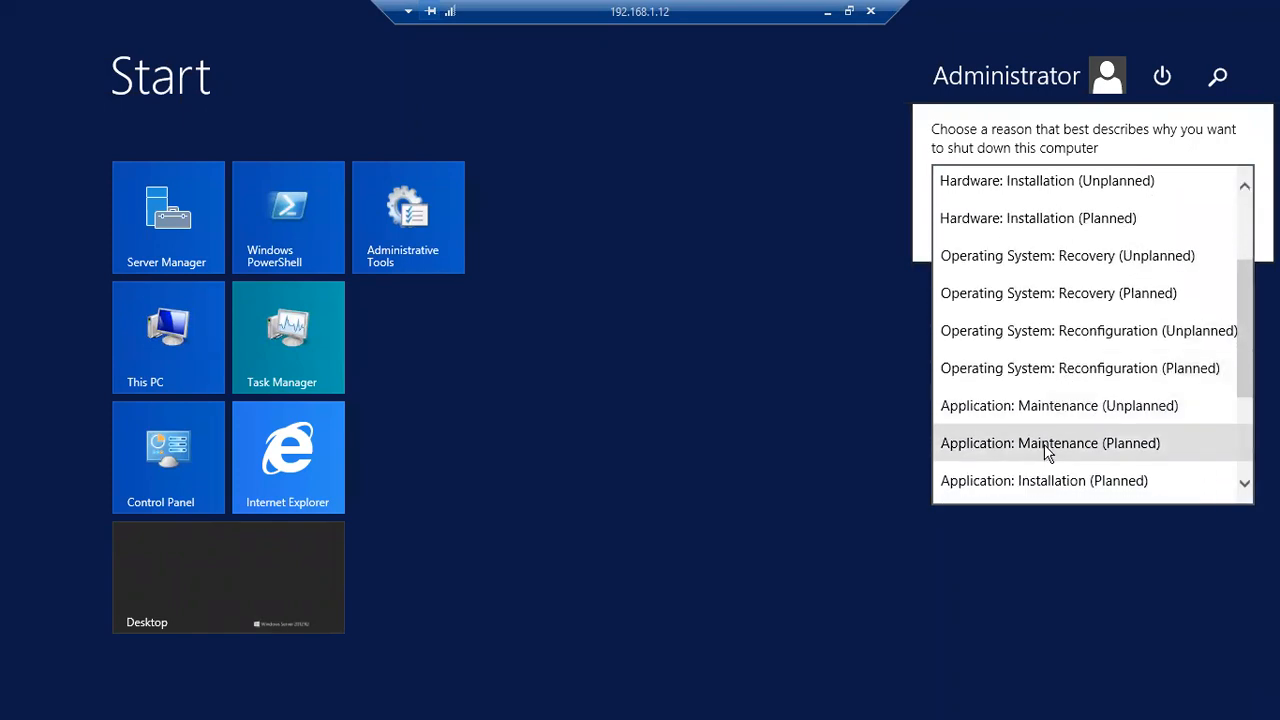
{"action": "scroll", "coordinate": [1044, 444], "scroll_direction": "down", "scroll_amount": 1}
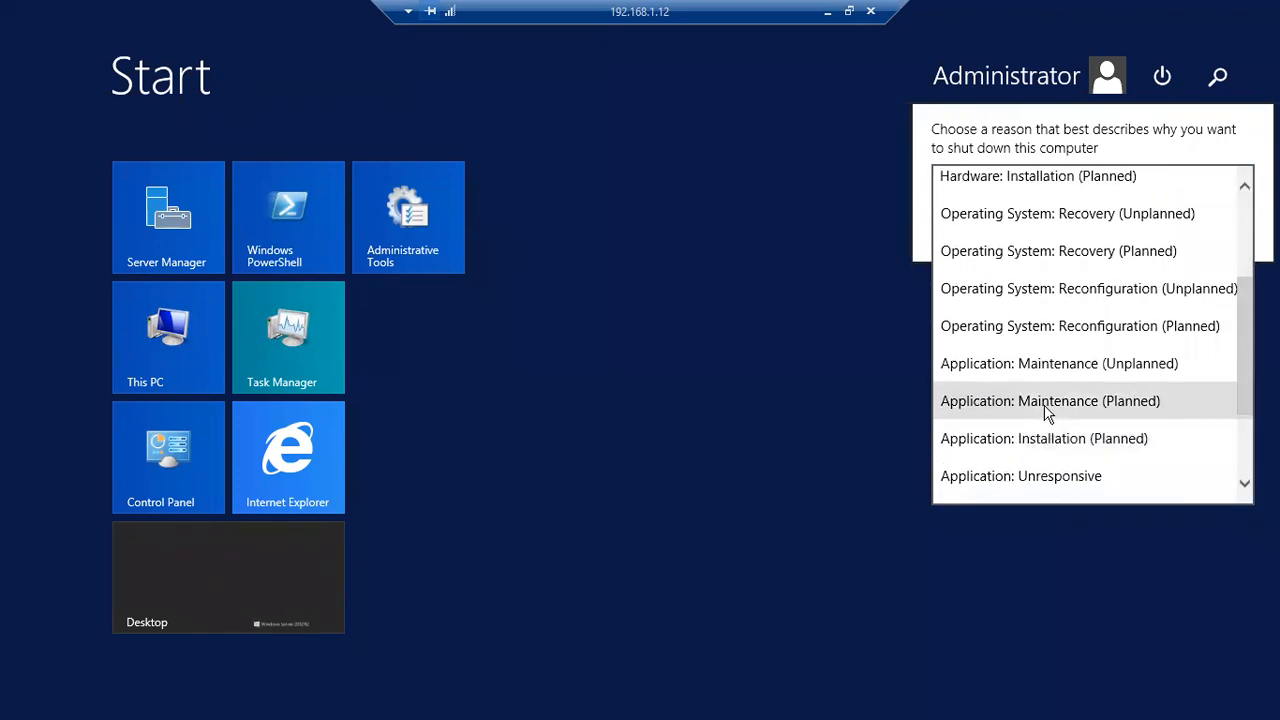
{"action": "left_click", "coordinate": [1046, 408]}
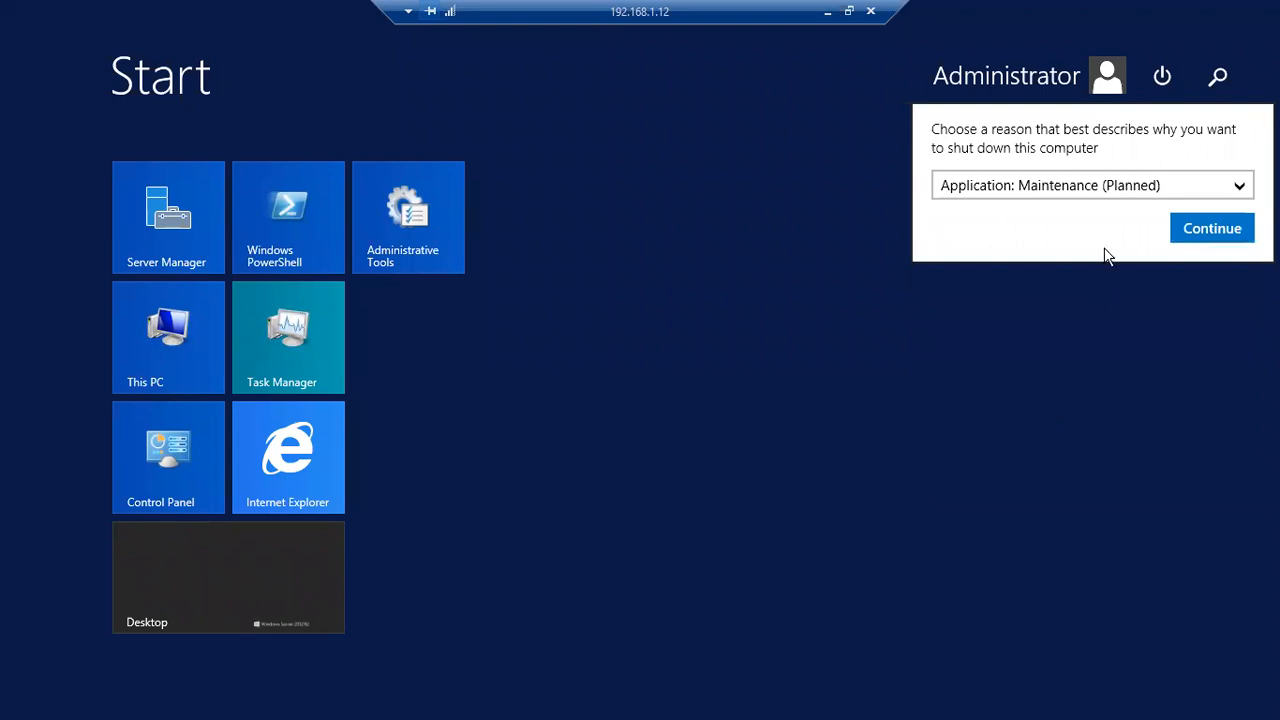
{"action": "left_click", "coordinate": [1101, 191]}
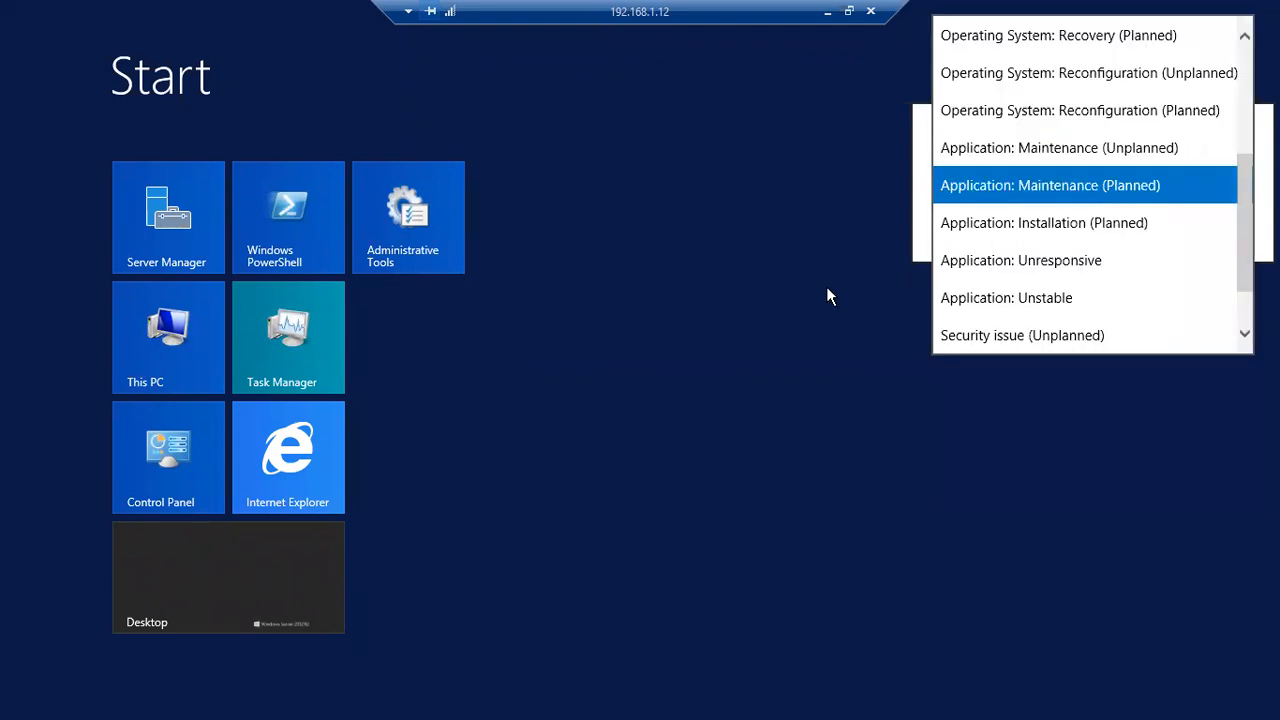
{"action": "left_click", "coordinate": [826, 290]}
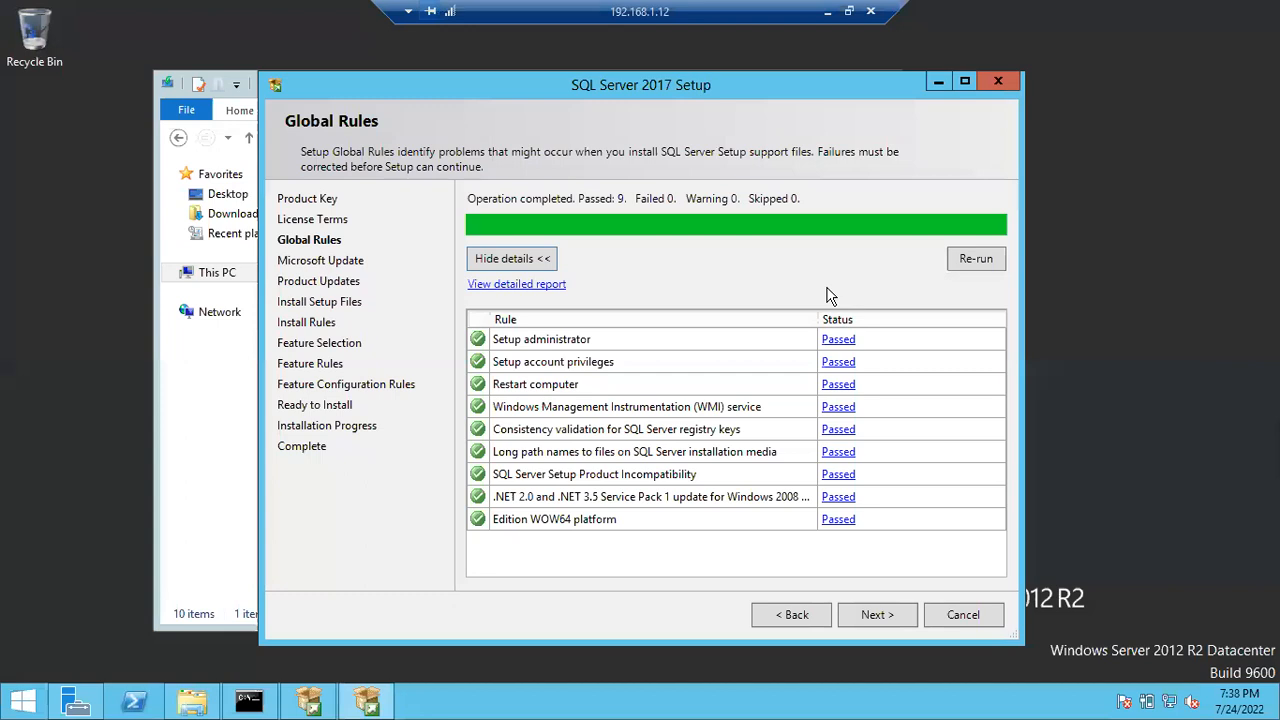
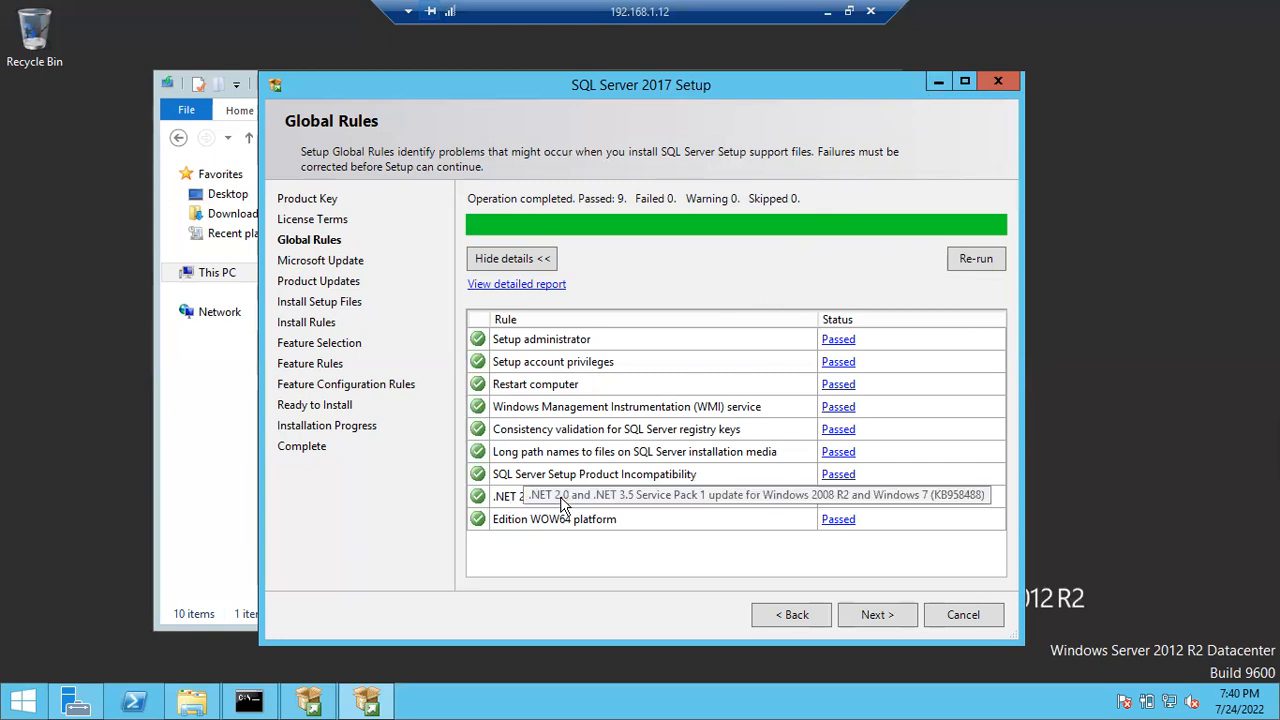
- Re-run the Global Rules check so all 9 rules pass, after briefly showing Server Manager
{"action": "left_click", "coordinate": [78, 702]}
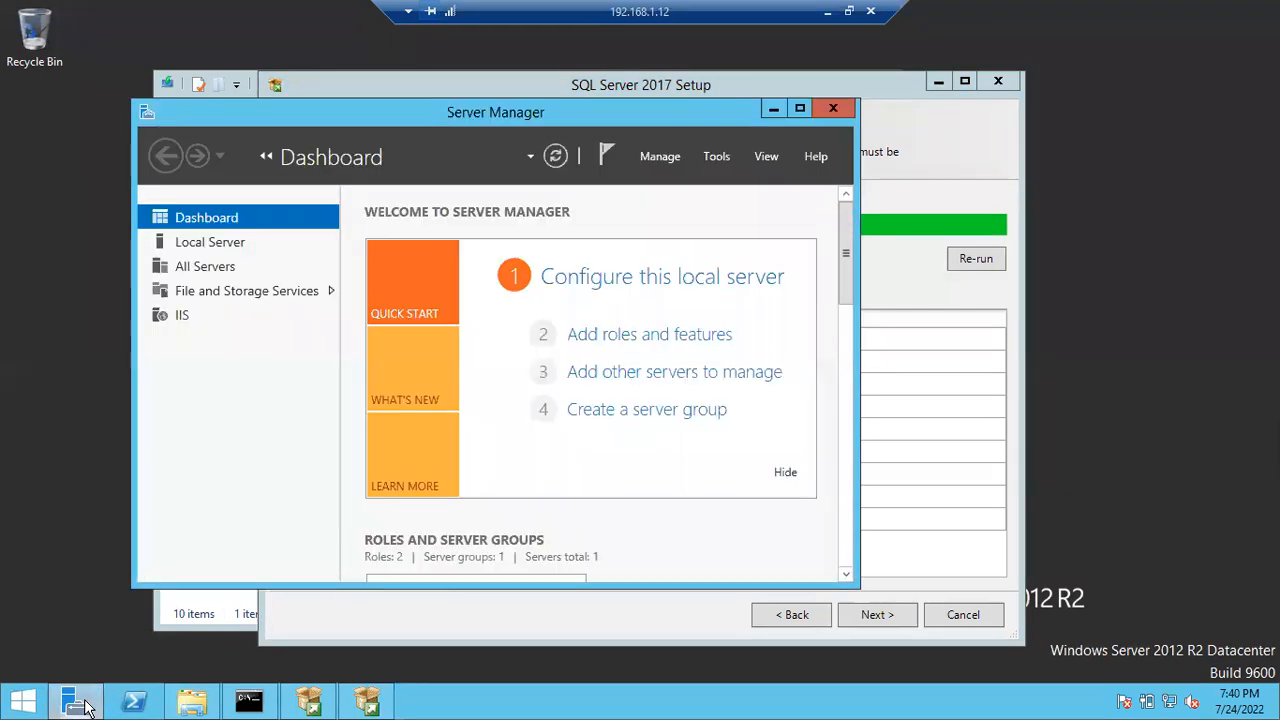
{"action": "left_click", "coordinate": [85, 706]}
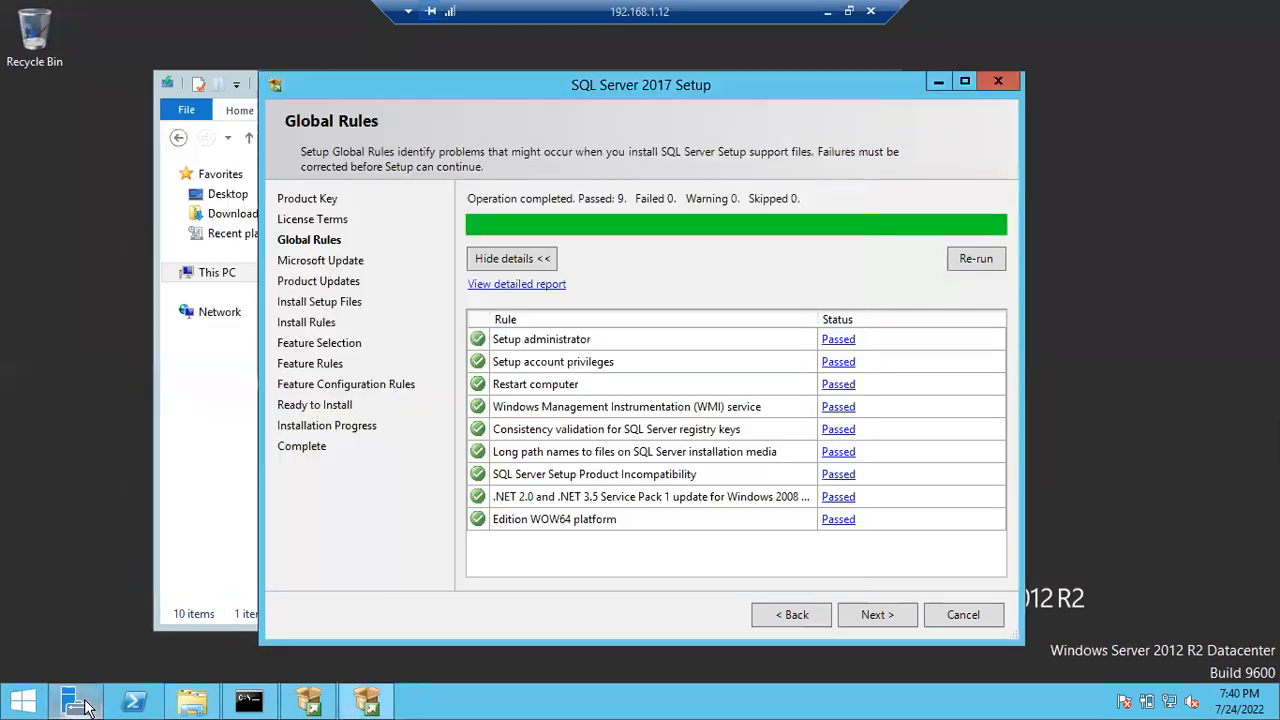
{"action": "left_click", "coordinate": [980, 260]}
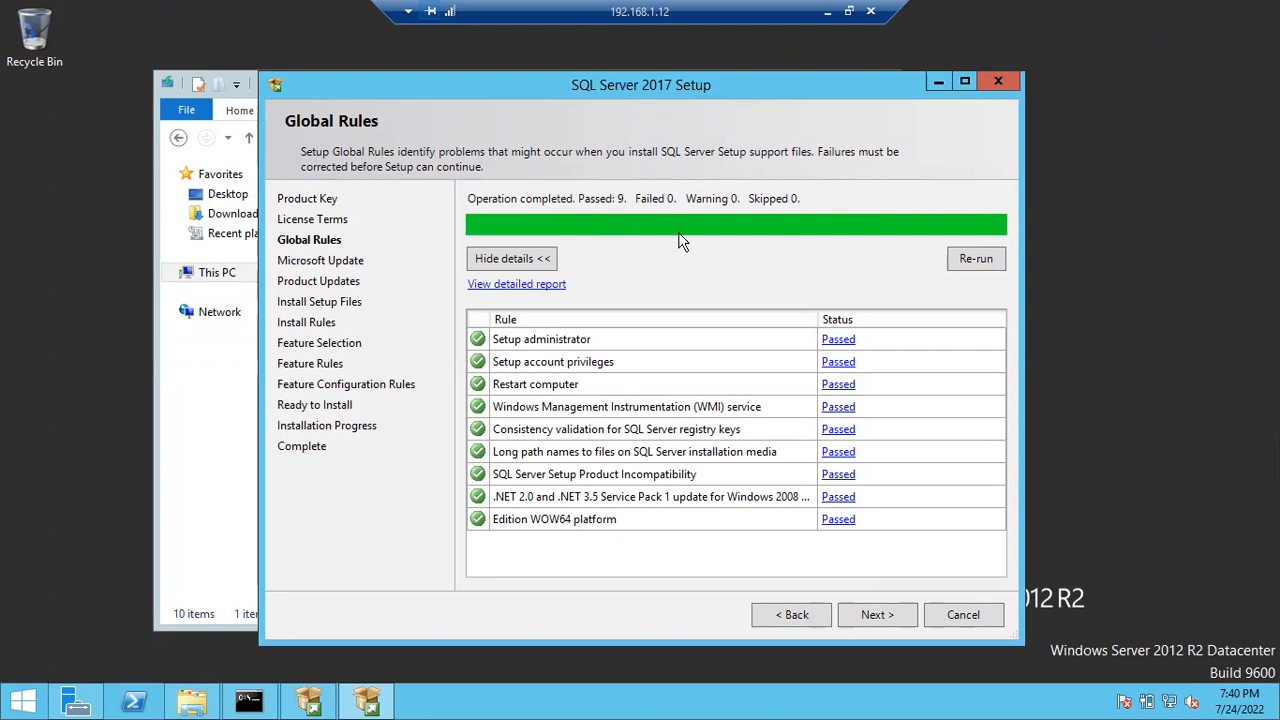
- Continue past Global Rules and Microsoft Update, left unchecked, to the Install Rules results
{"action": "left_click", "coordinate": [875, 614]}
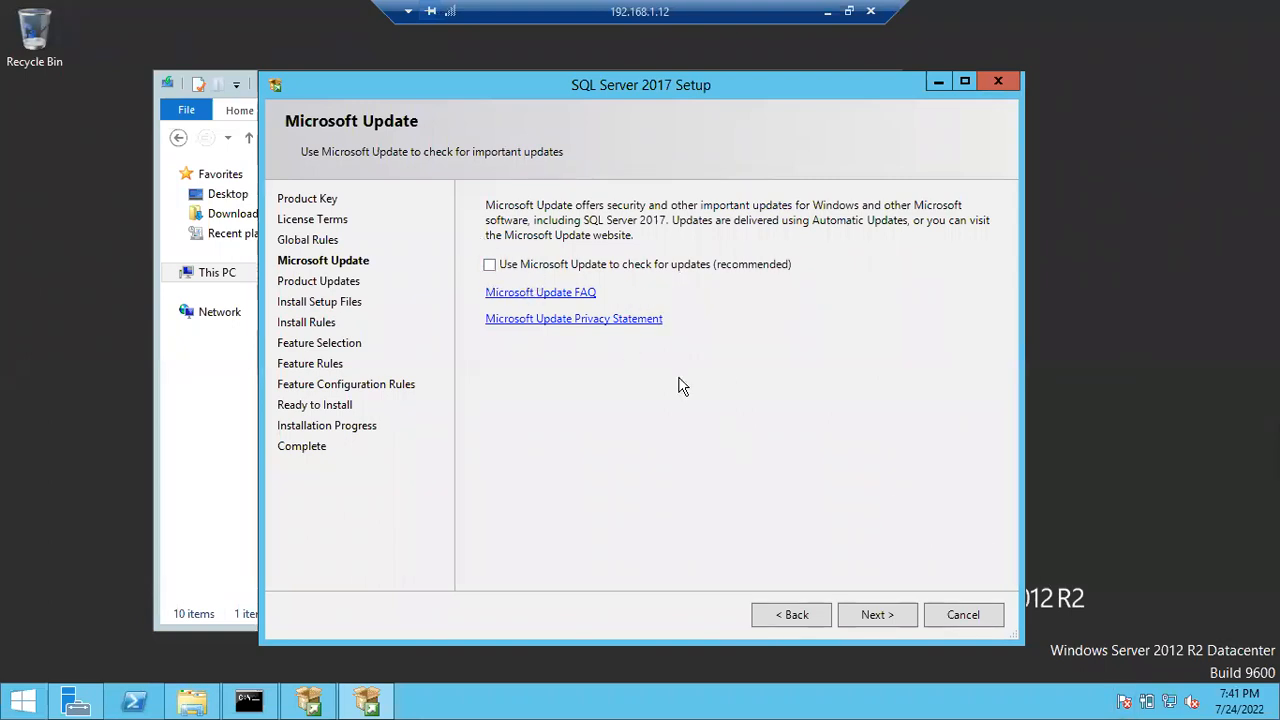
{"action": "left_click", "coordinate": [873, 615]}
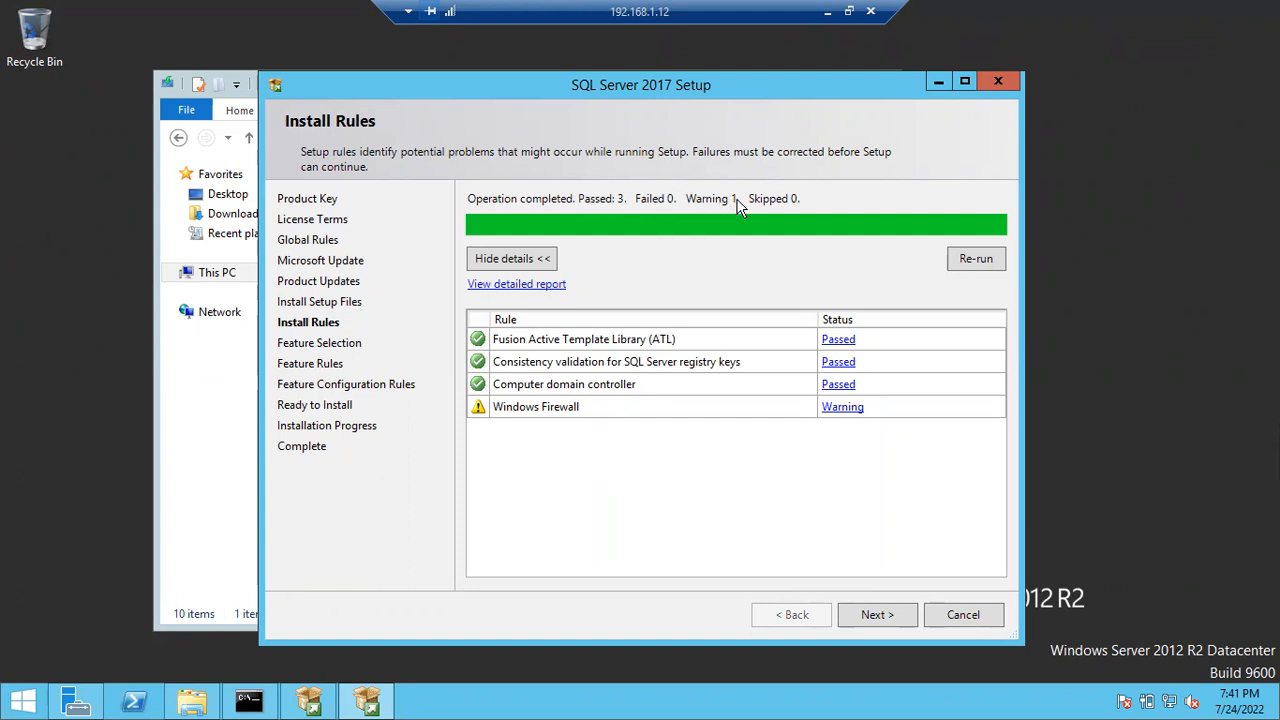
- Advance from Install Rules to Feature Selection and maximize the setup window
{"action": "left_click", "coordinate": [873, 616]}
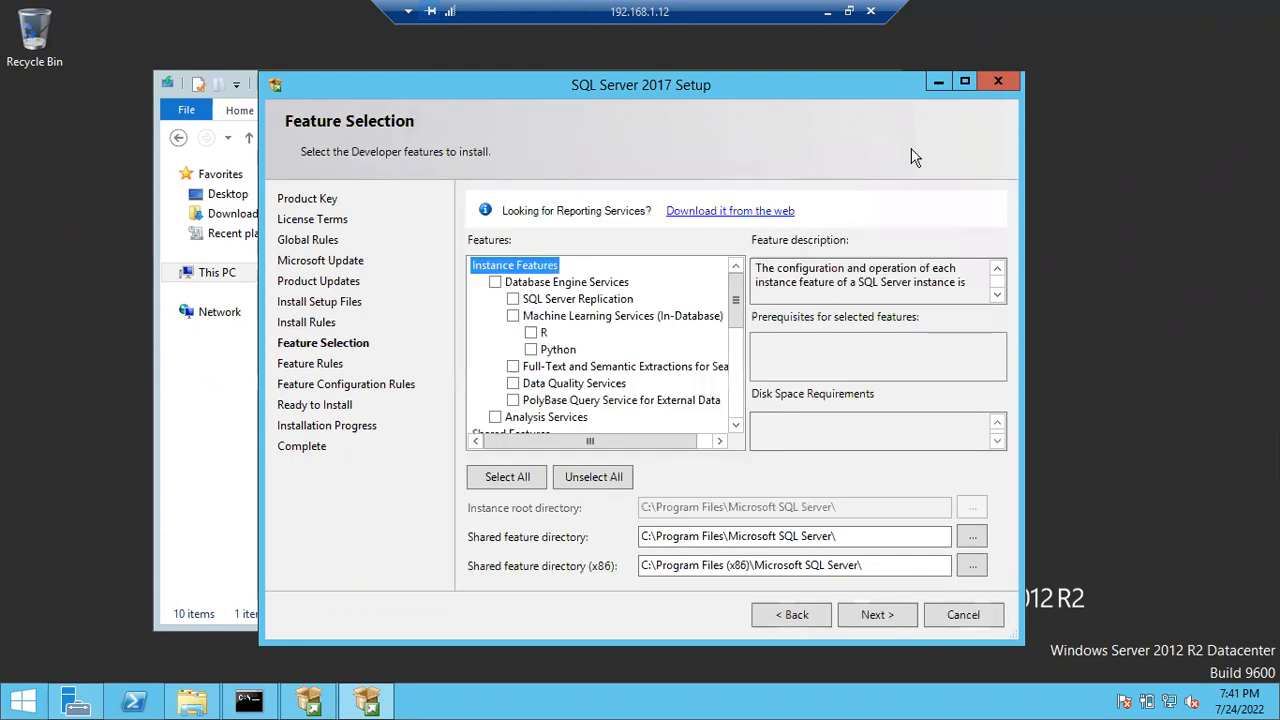
{"action": "left_click", "coordinate": [963, 82]}
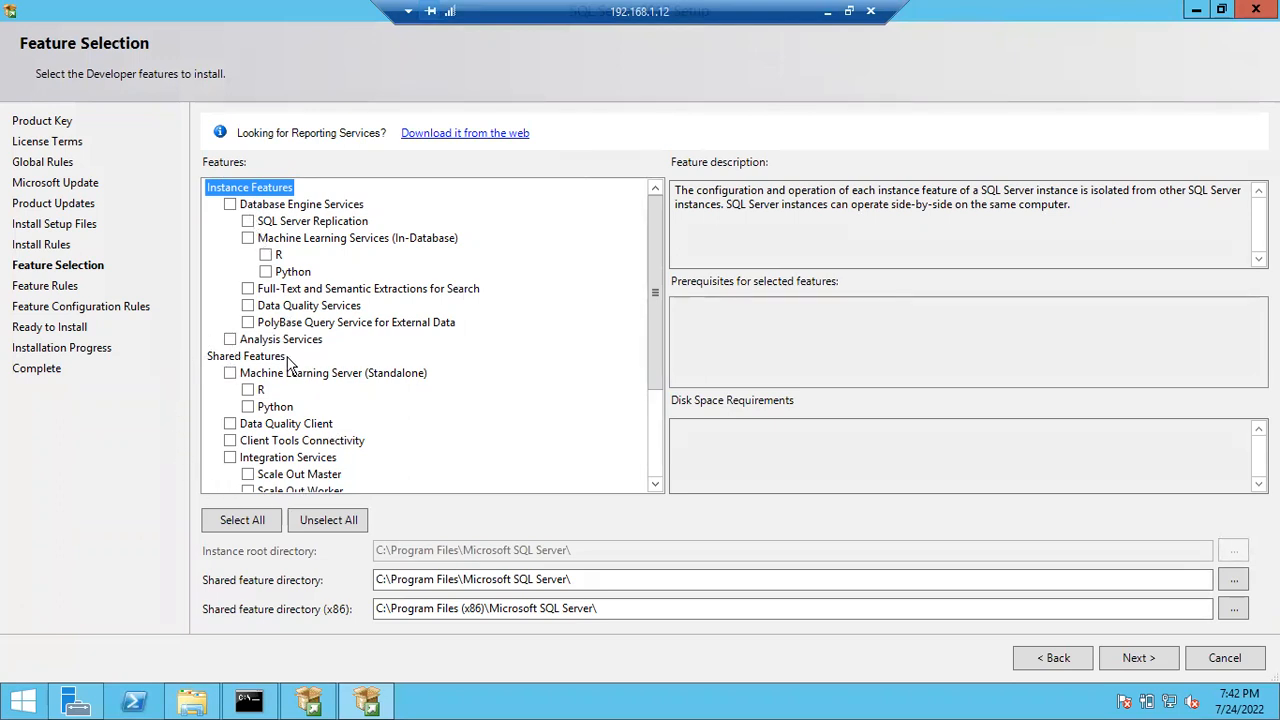
{"action": "left_click", "coordinate": [824, 13]}
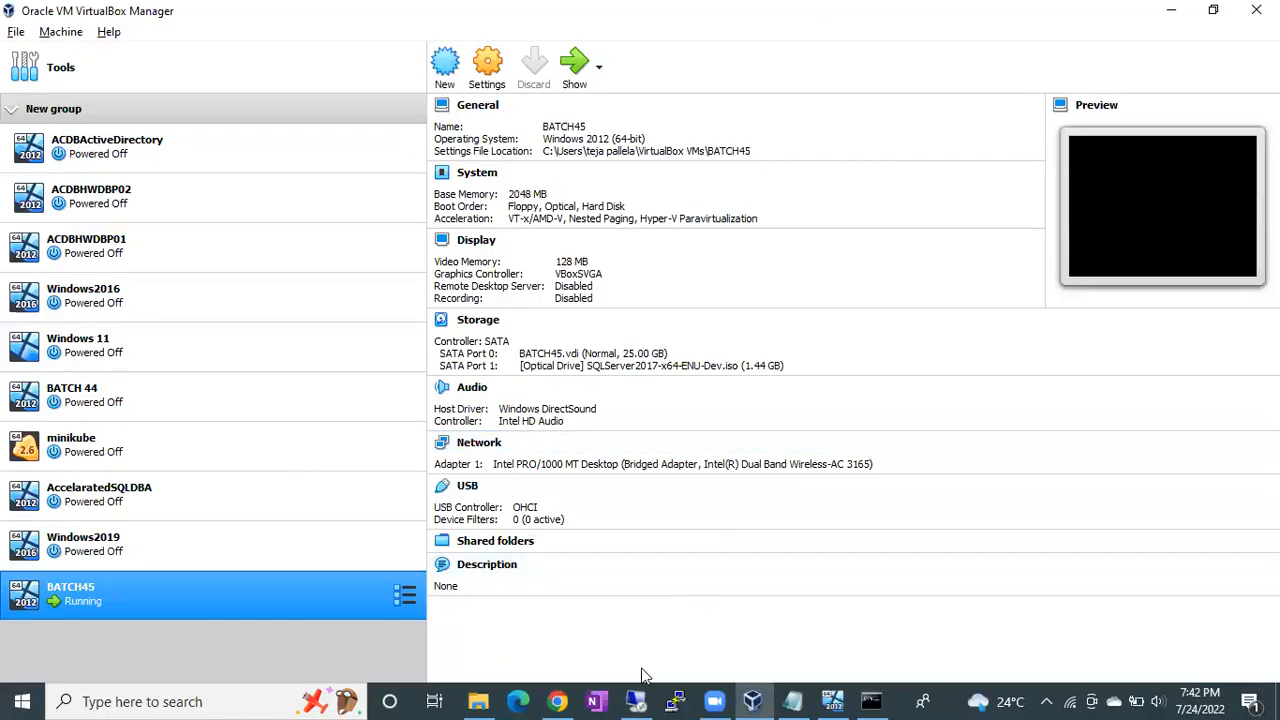
{"action": "right_click", "coordinate": [896, 699]}
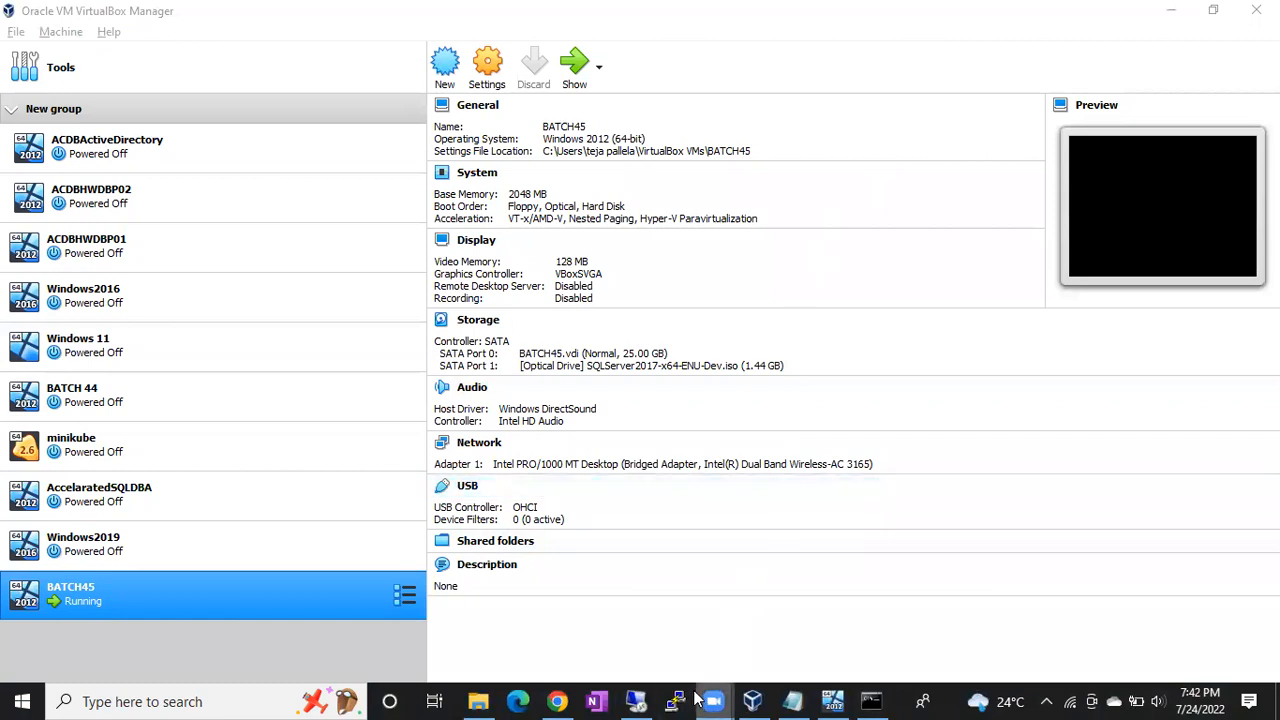
{"action": "left_click", "coordinate": [636, 702]}
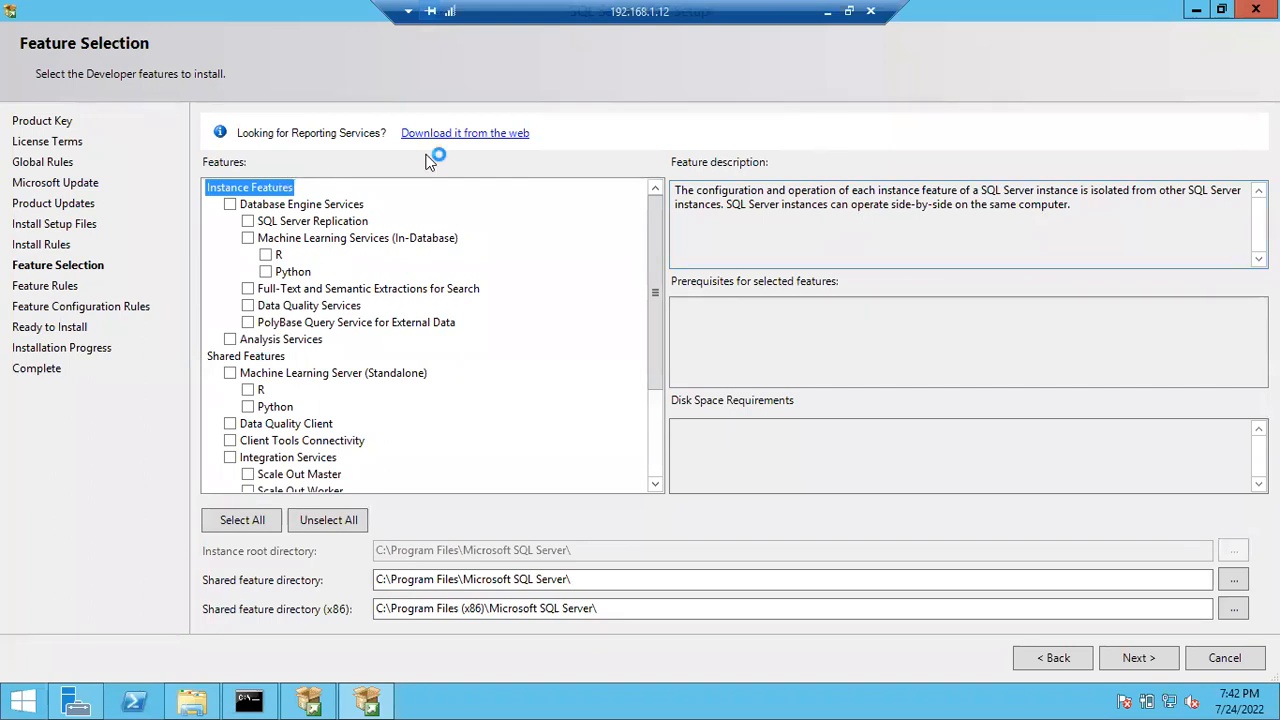
{"action": "mouse_move", "coordinate": [298, 186]}
{"action": "left_mouse_down"}
{"action": "mouse_move", "coordinate": [256, 165]}
{"action": "mouse_move", "coordinate": [190, 226]}
{"action": "mouse_move", "coordinate": [208, 305]}
{"action": "mouse_move", "coordinate": [236, 346]}
{"action": "mouse_move", "coordinate": [322, 346]}
{"action": "mouse_move", "coordinate": [437, 313]}
{"action": "mouse_move", "coordinate": [472, 233]}
{"action": "mouse_move", "coordinate": [330, 170]}
{"action": "mouse_move", "coordinate": [272, 170]}
{"action": "left_mouse_up"}
{"action": "mouse_move", "coordinate": [240, 340]}
{"action": "left_mouse_down"}
{"action": "mouse_move", "coordinate": [197, 370]}
{"action": "mouse_move", "coordinate": [205, 460]}
{"action": "mouse_move", "coordinate": [318, 496]}
{"action": "mouse_move", "coordinate": [402, 380]}
{"action": "mouse_move", "coordinate": [320, 330]}
{"action": "mouse_move", "coordinate": [242, 337]}
{"action": "left_mouse_up"}
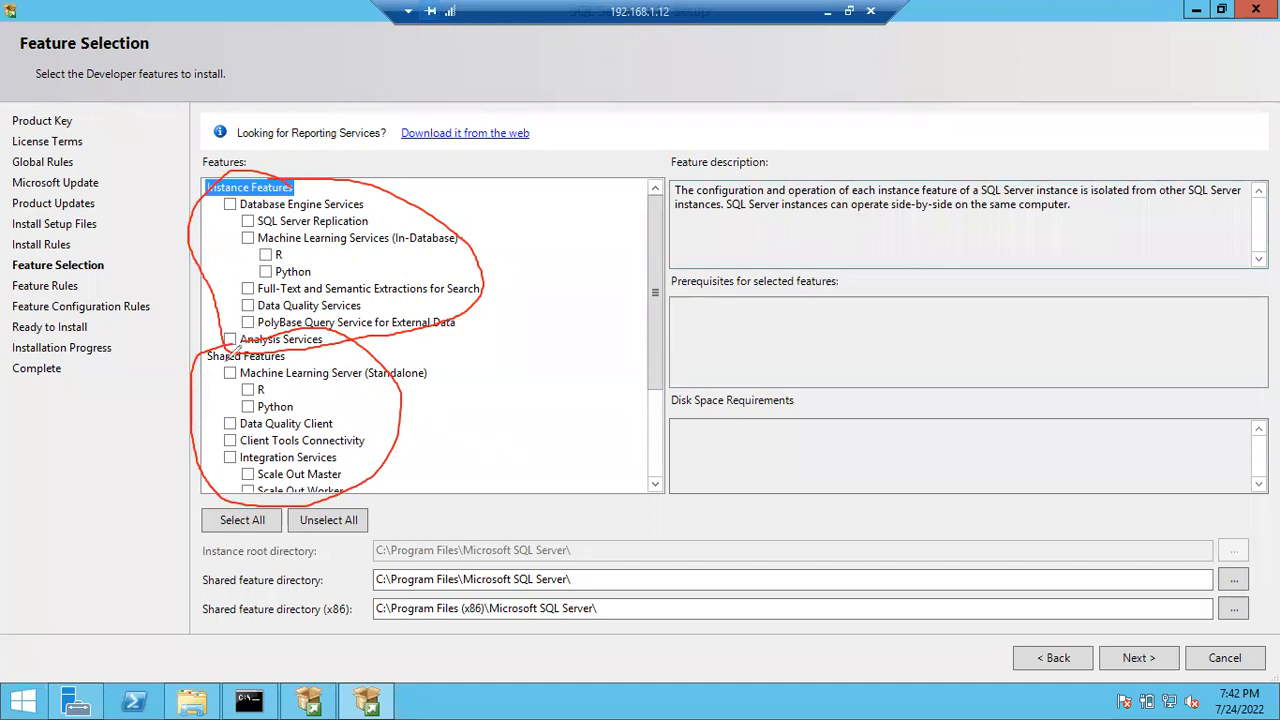
{"action": "mouse_move", "coordinate": [208, 366]}
{"action": "left_mouse_down"}
{"action": "mouse_move", "coordinate": [292, 368]}
{"action": "mouse_move", "coordinate": [210, 359]}
{"action": "mouse_move", "coordinate": [284, 357]}
{"action": "mouse_move", "coordinate": [216, 362]}
{"action": "left_mouse_up"}
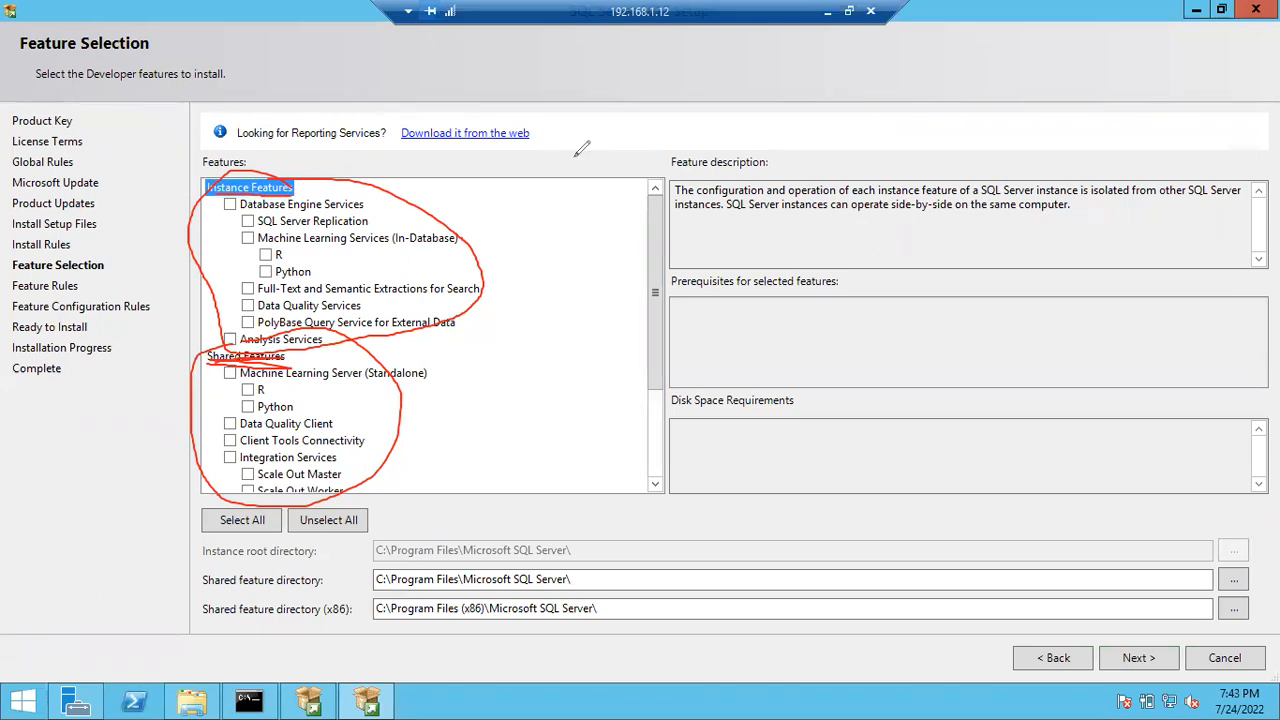
{"action": "key", "text": "e"}
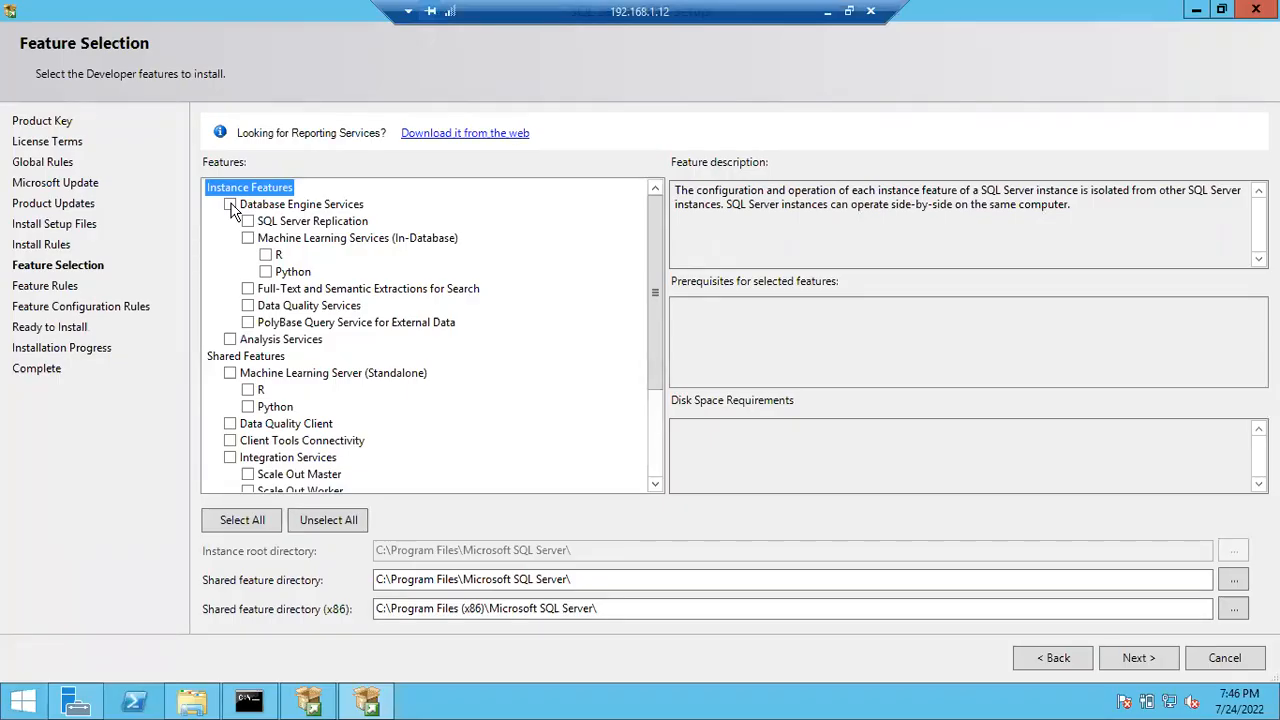
- Check Database Engine Services, Full-Text Search, Analysis Services and Integration Services in the features list
{"action": "left_click", "coordinate": [230, 204]}
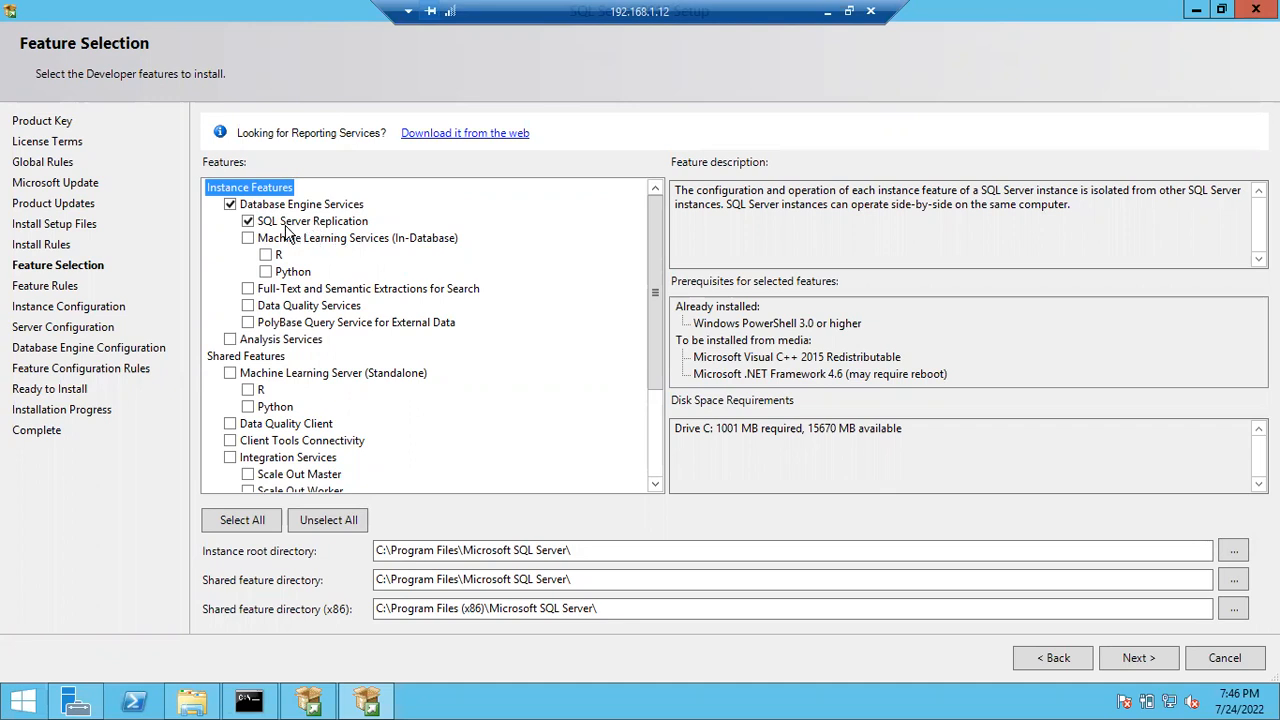
{"action": "left_click", "coordinate": [248, 290]}
{"action": "left_click", "coordinate": [231, 340]}
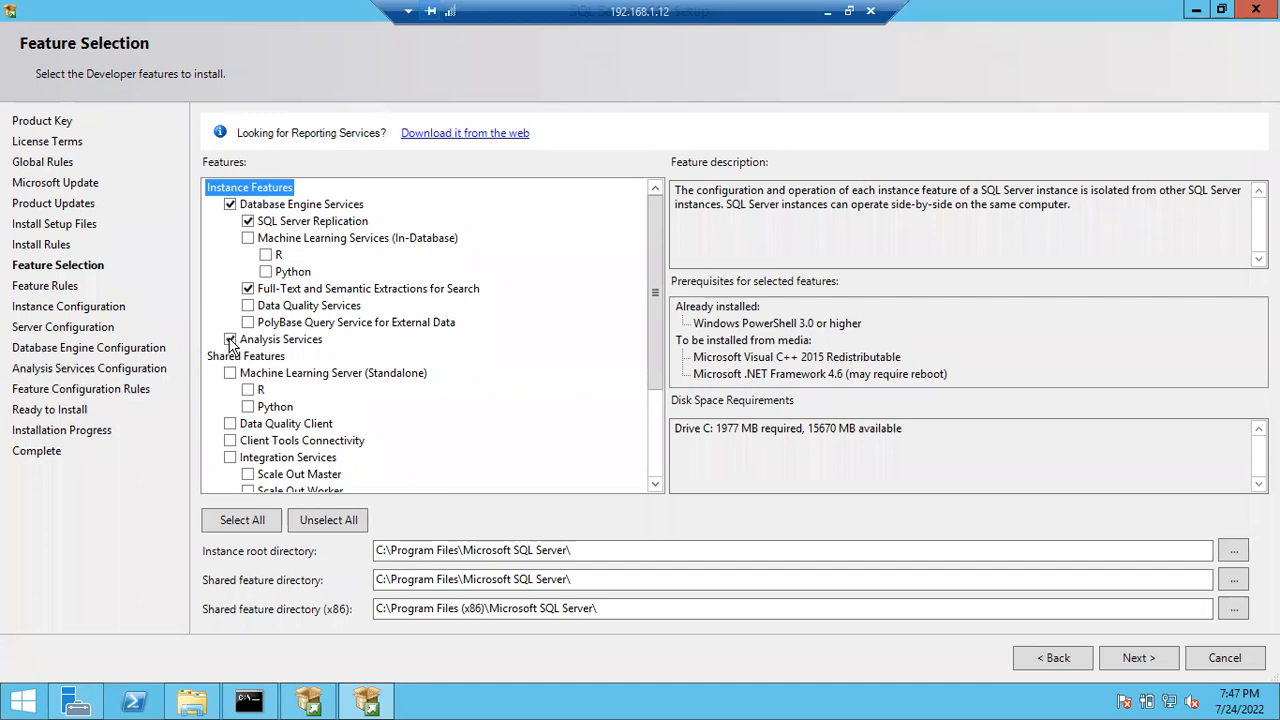
{"action": "scroll", "coordinate": [303, 375], "scroll_direction": "down", "scroll_amount": 1}
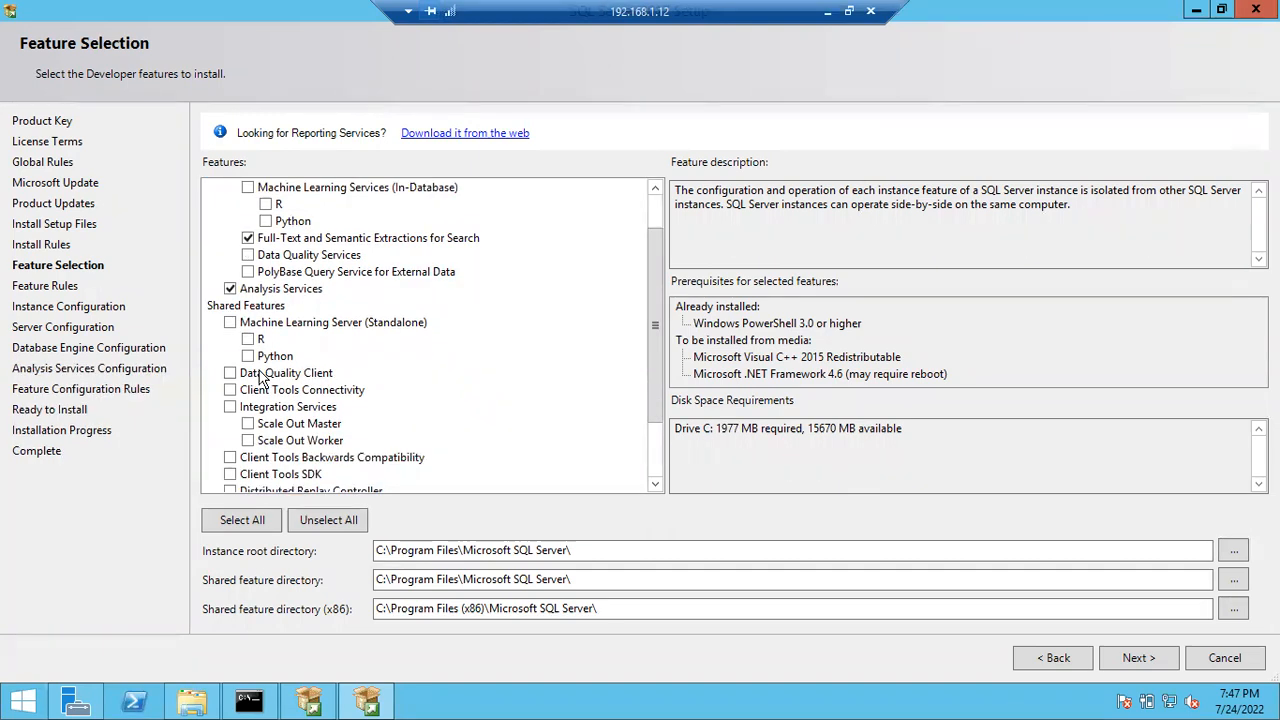
{"action": "left_click", "coordinate": [228, 410]}
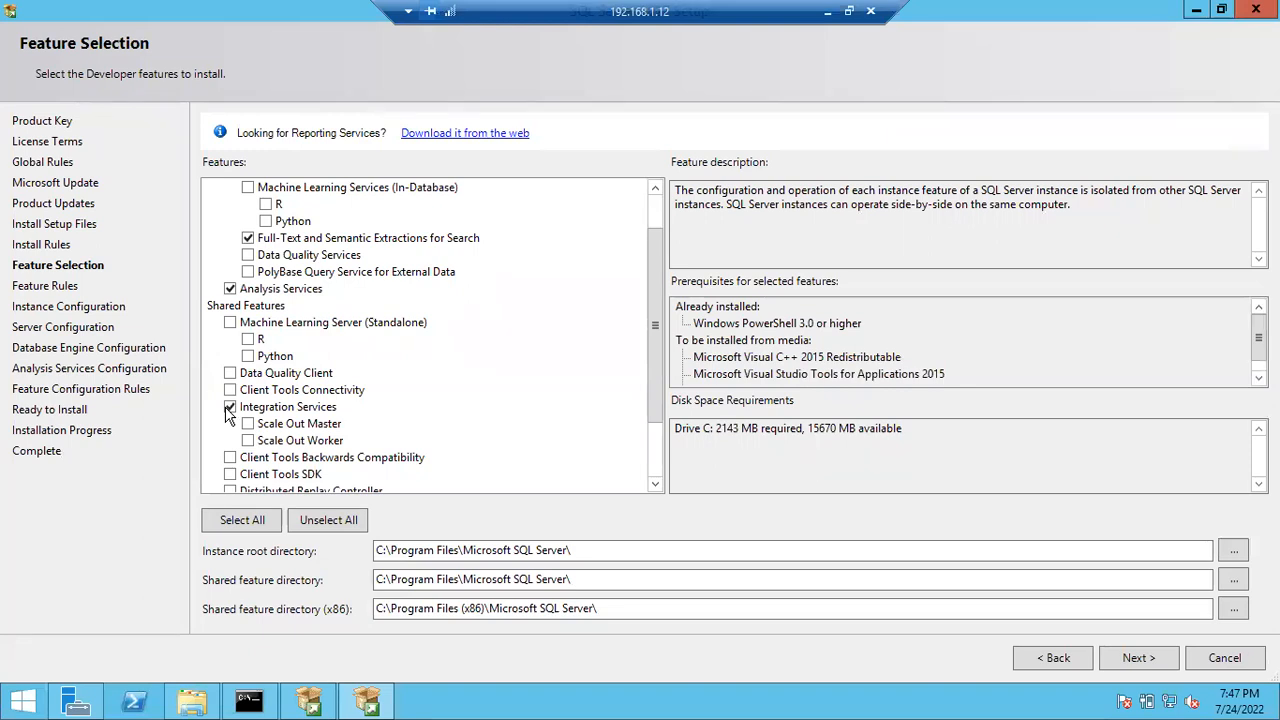
{"action": "scroll", "coordinate": [228, 415], "scroll_direction": "up", "scroll_amount": 1}
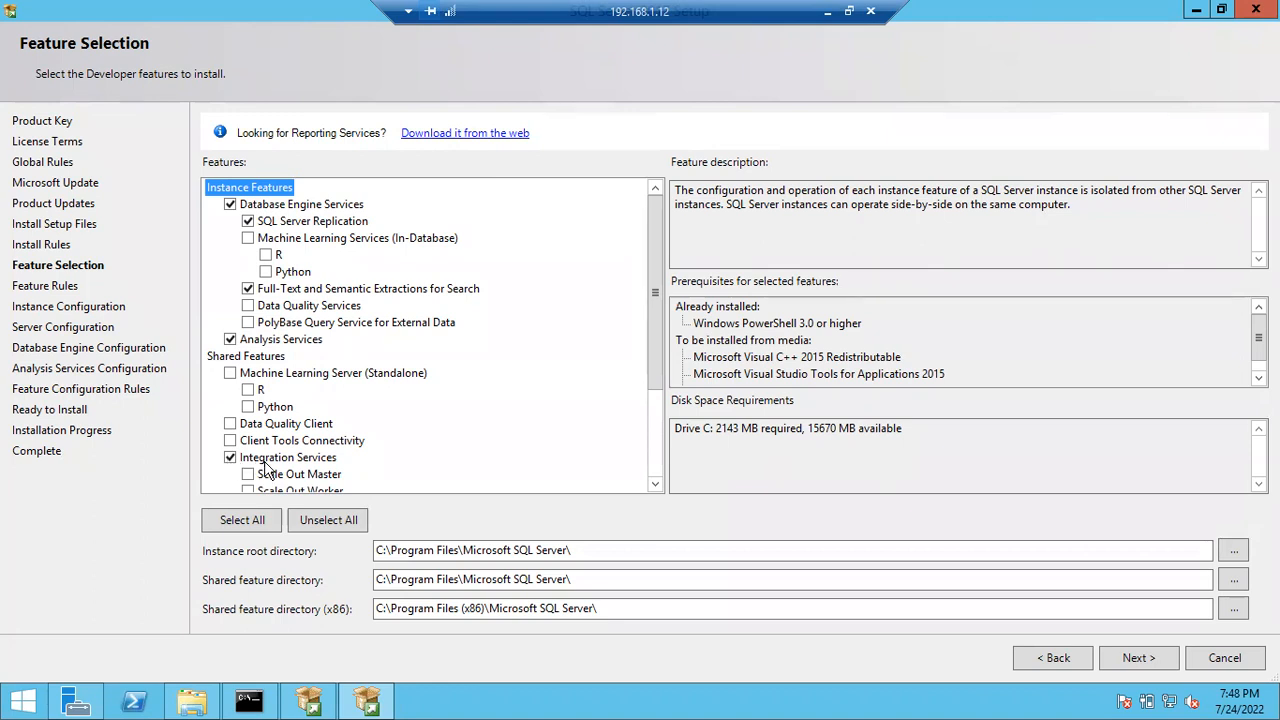
- Uncheck Integration and Analysis Services; check Client Tools Connectivity, Client Tools SDK and SQL Client Connectivity SDK
{"action": "left_click", "coordinate": [230, 458]}
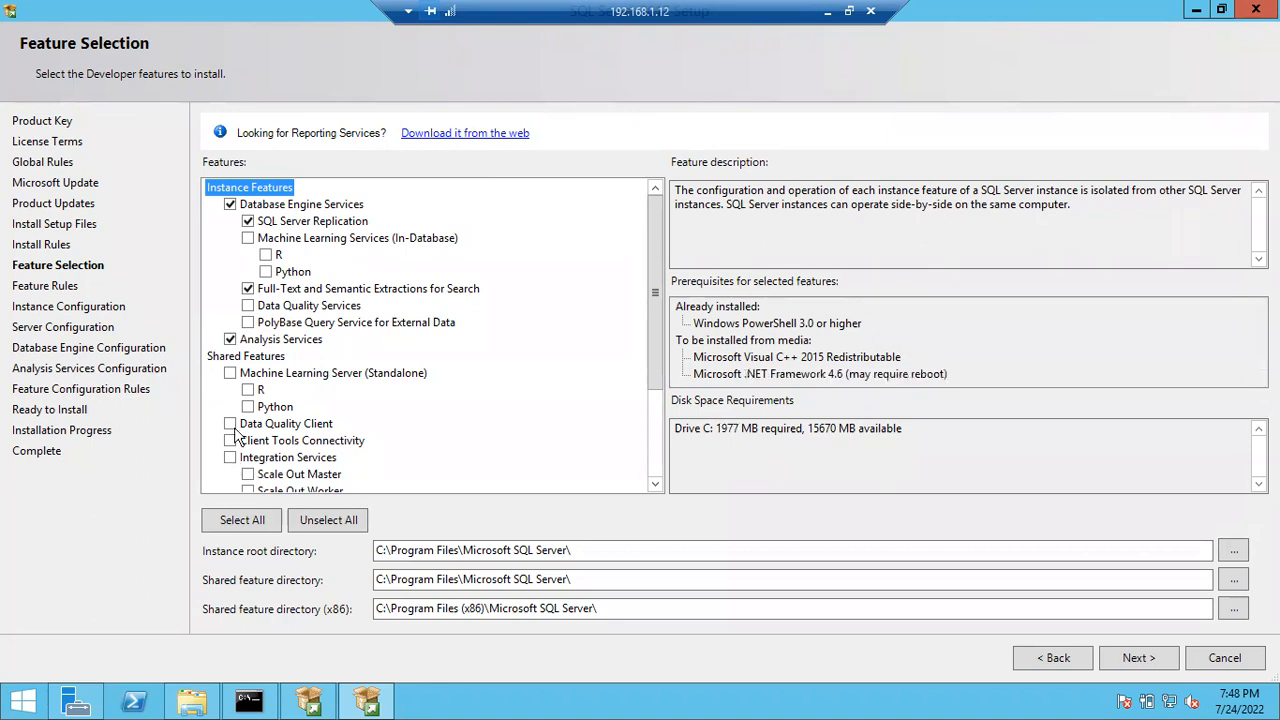
{"action": "left_click", "coordinate": [231, 341]}
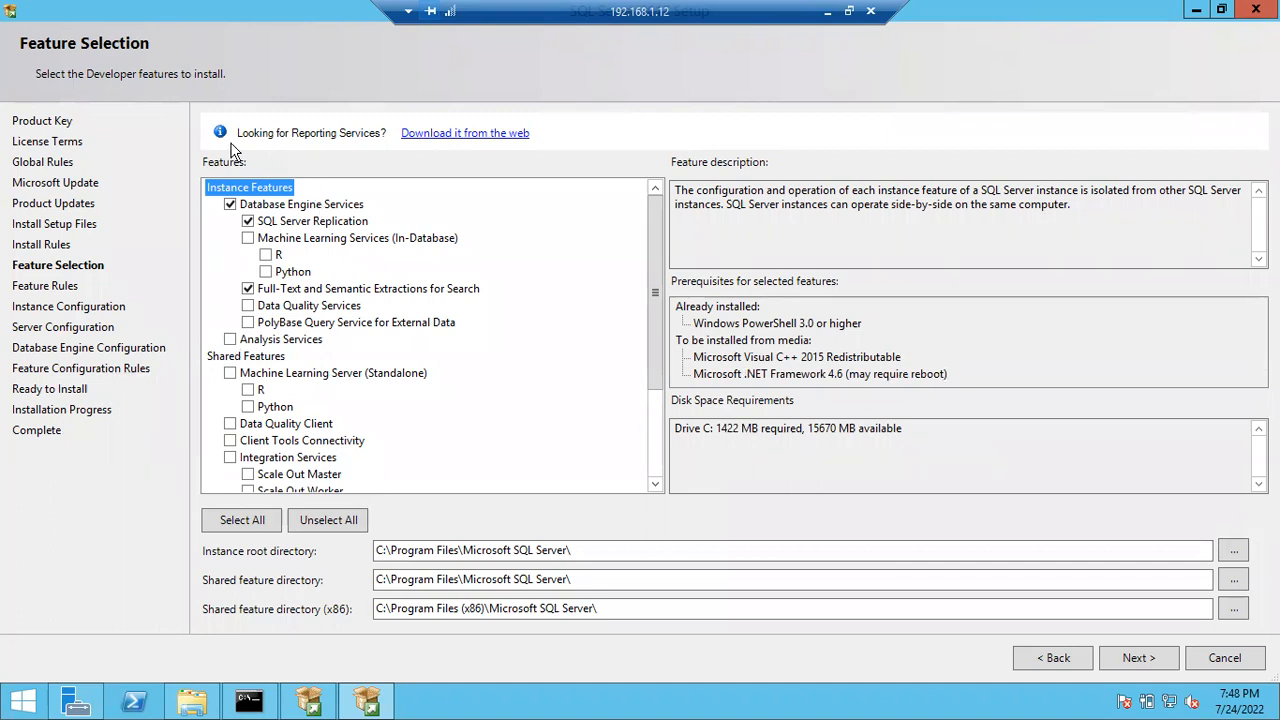
{"action": "left_click_drag", "start_coordinate": [654, 238], "coordinate": [663, 350]}
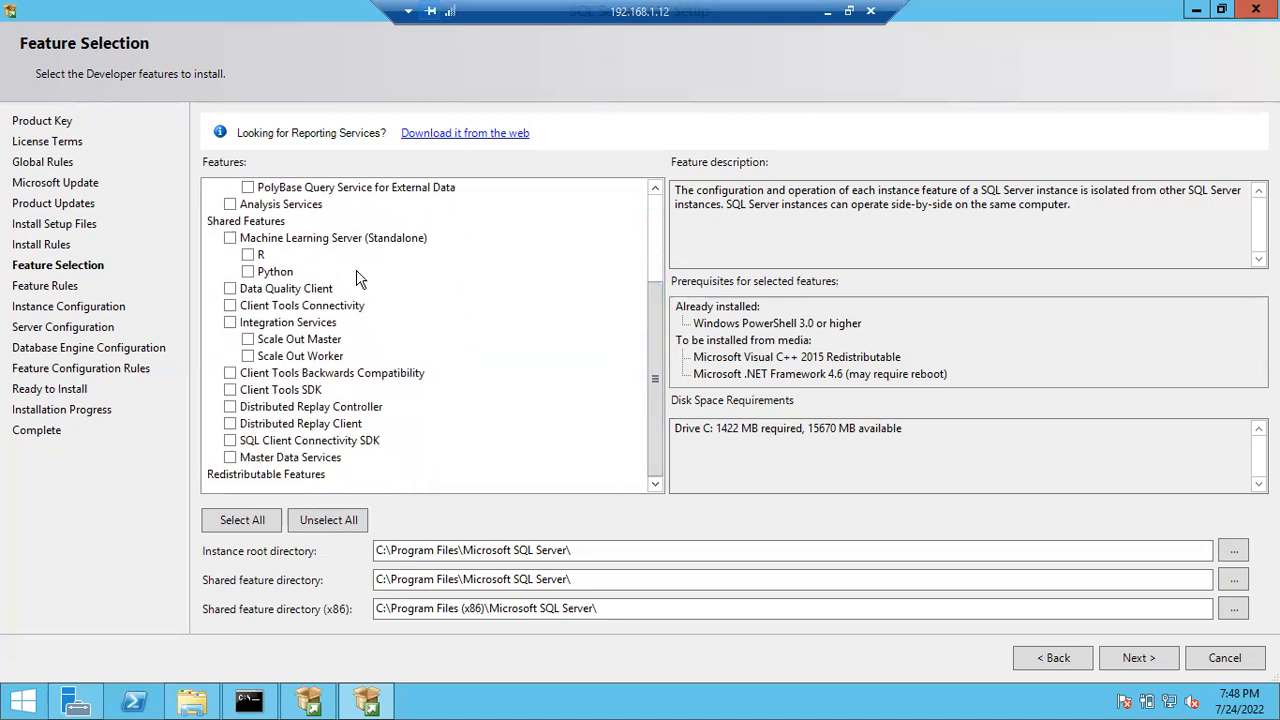
{"action": "left_click", "coordinate": [230, 306]}
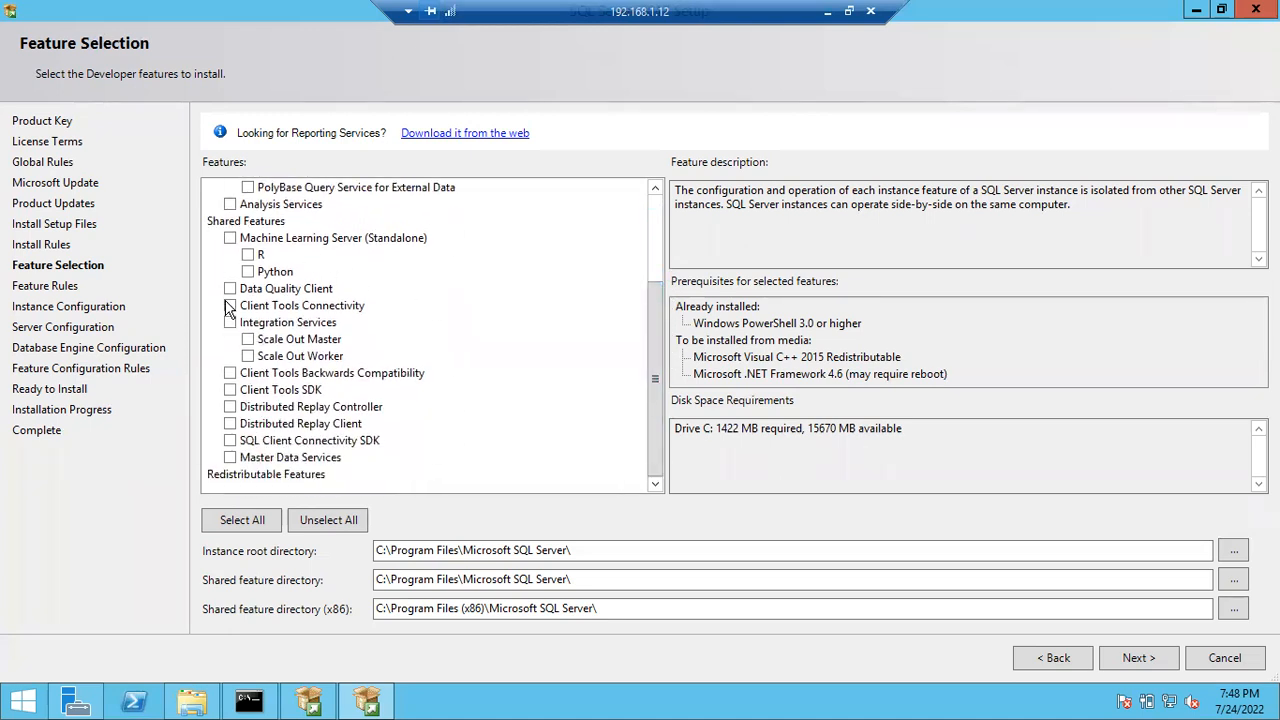
{"action": "left_click", "coordinate": [231, 441]}
{"action": "left_click", "coordinate": [230, 390]}
{"action": "scroll", "coordinate": [280, 380], "scroll_direction": "up", "scroll_amount": 3}
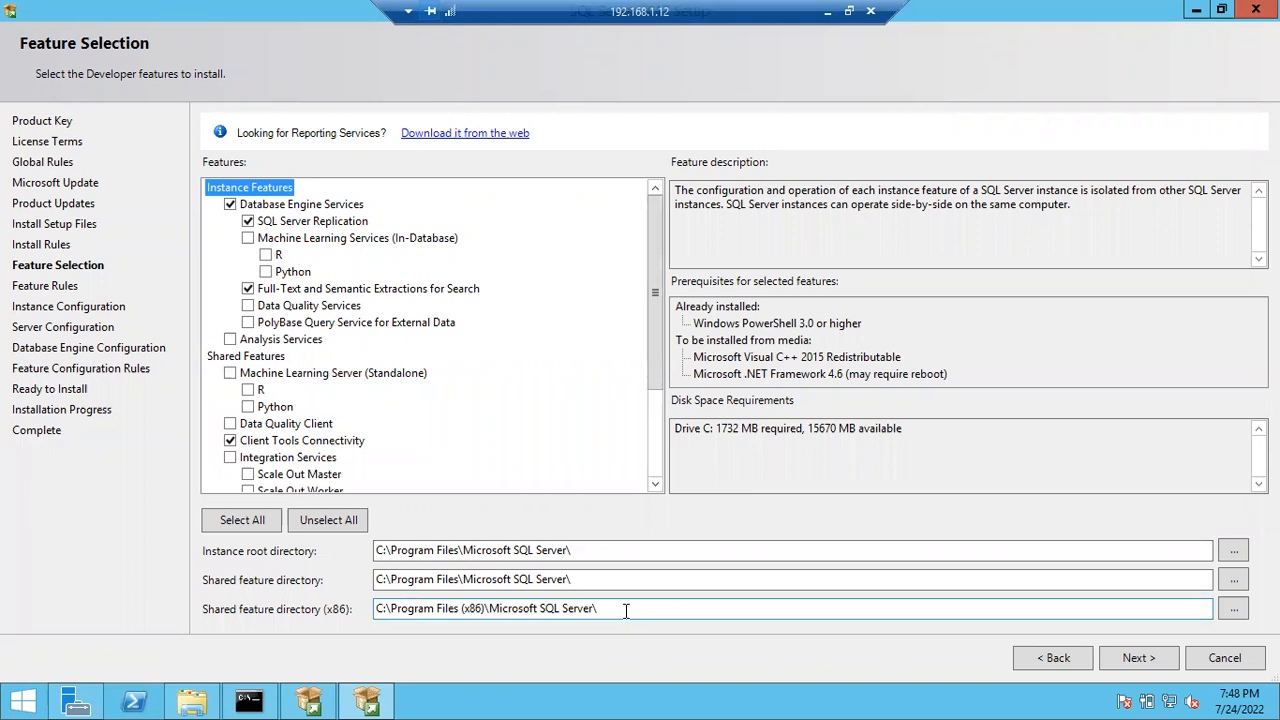
- Launch Notepad from the Run prompt and set its font size to 20
{"action": "key", "text": "super+r"}
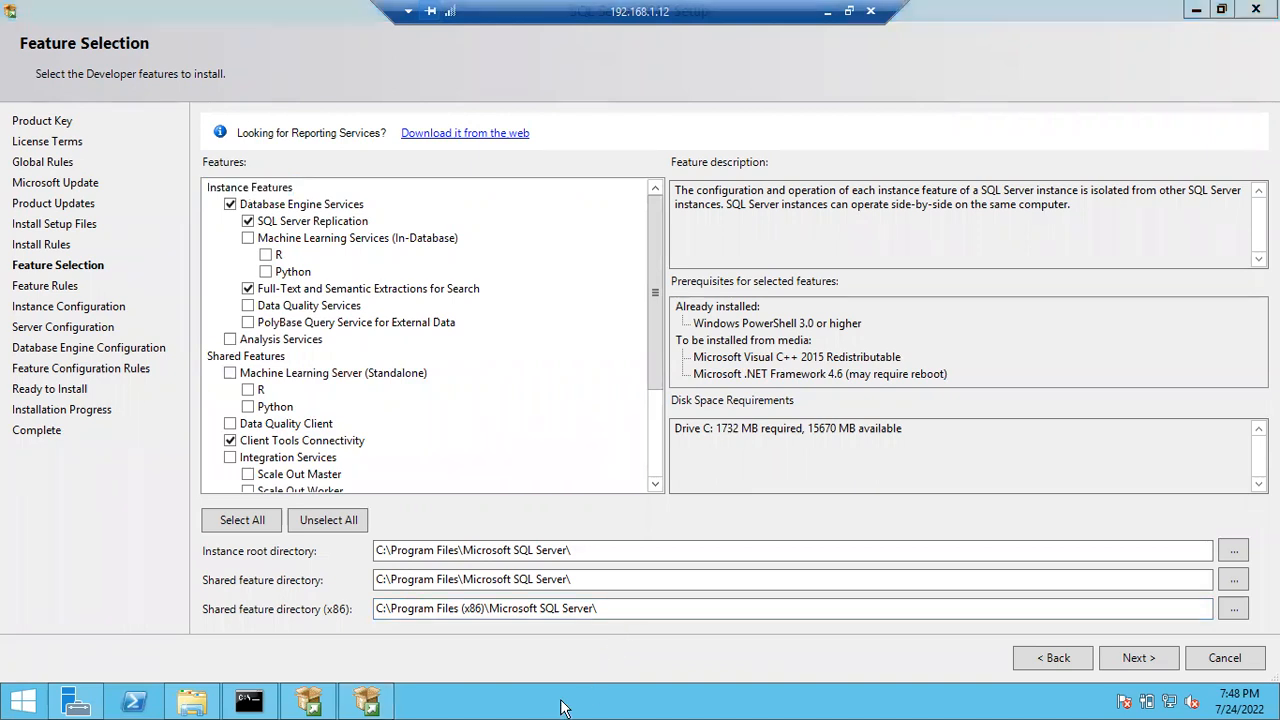
{"action": "type", "text": "cmd"}
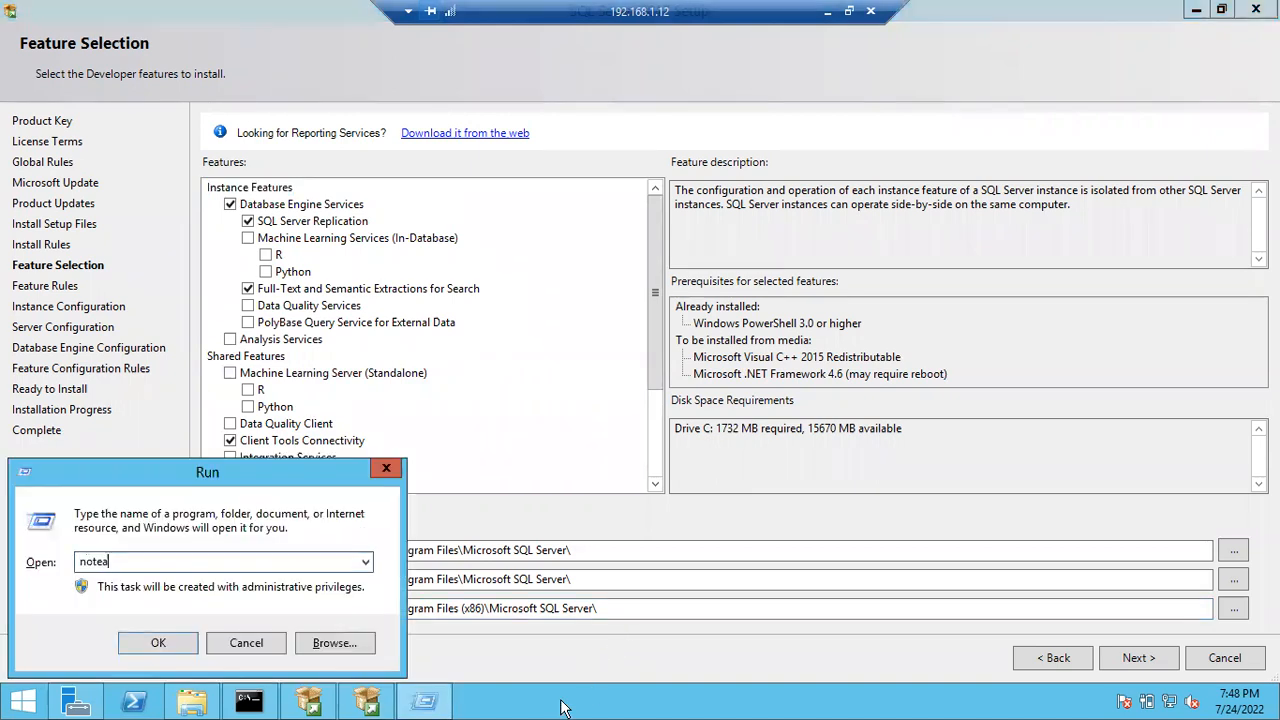
{"action": "key", "text": "Return"}
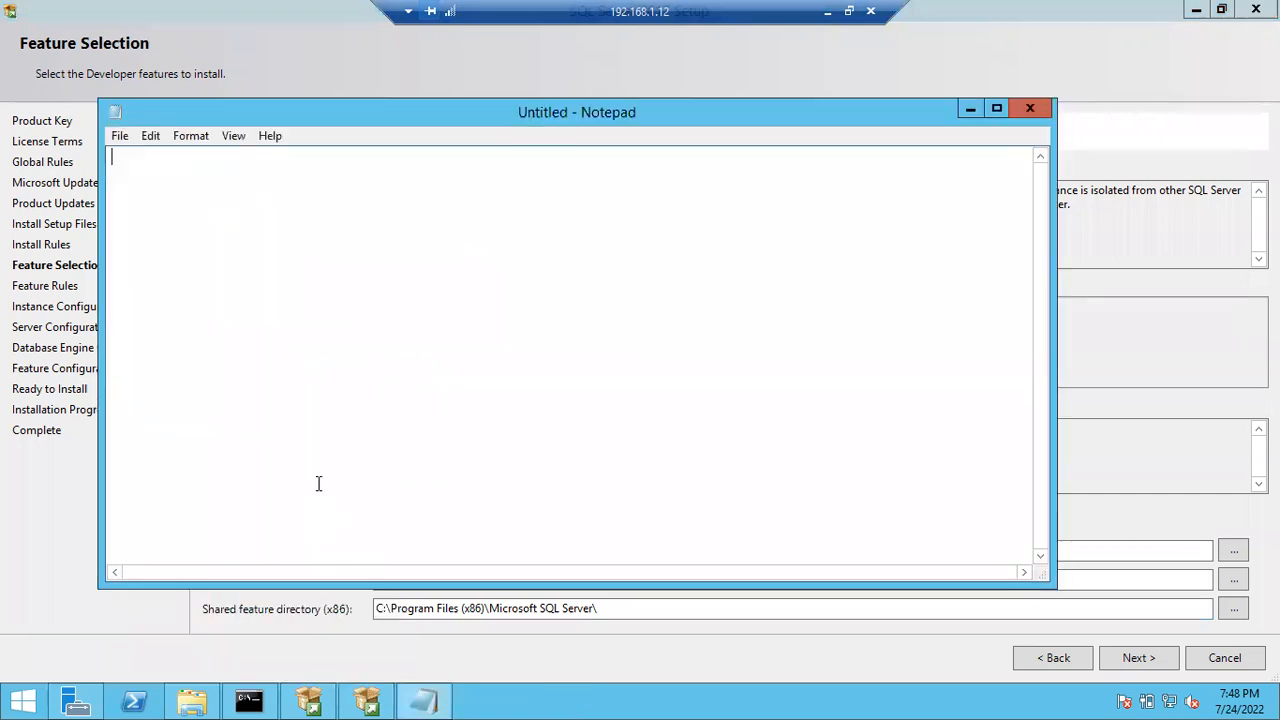
{"action": "left_click", "coordinate": [191, 138]}
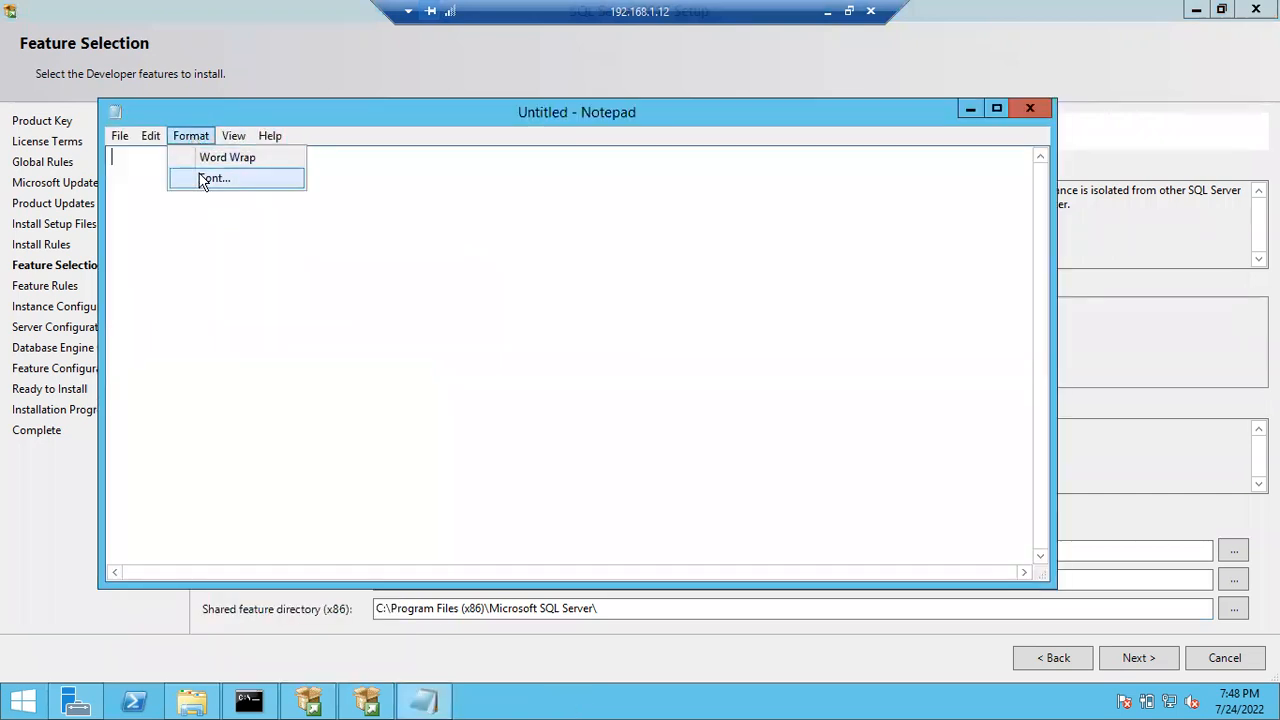
{"action": "left_click", "coordinate": [203, 177]}
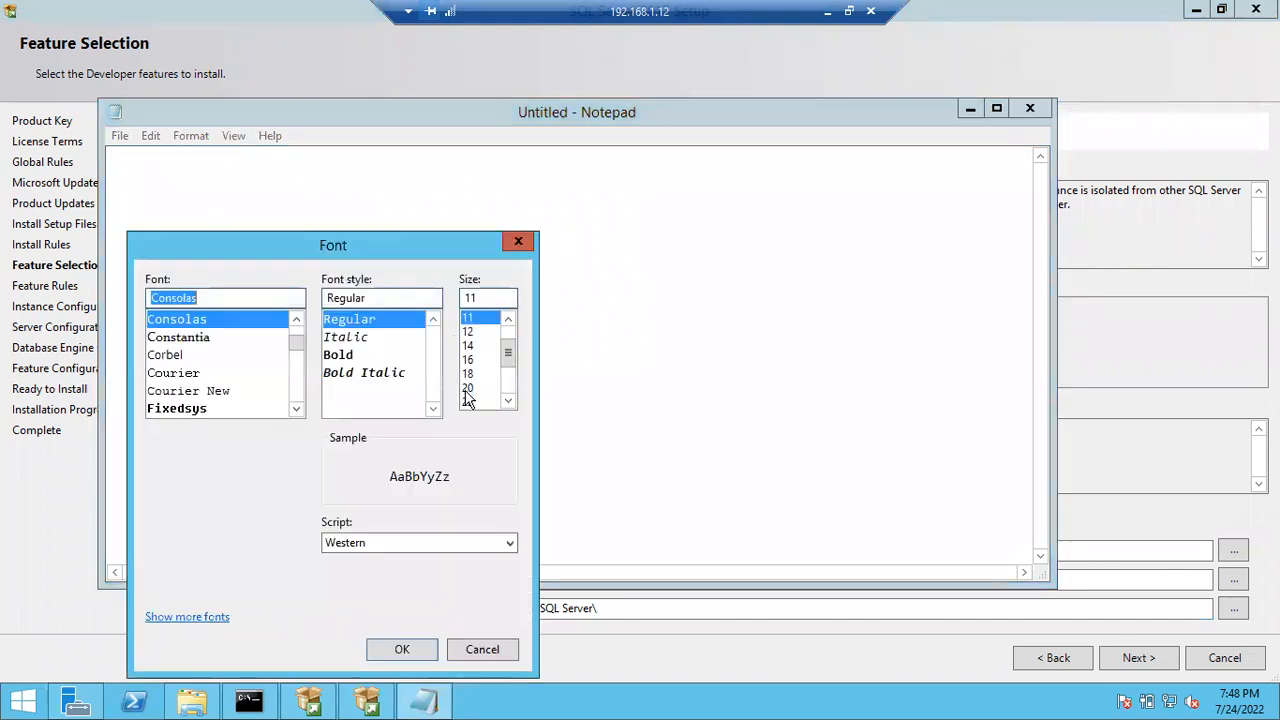
{"action": "left_click", "coordinate": [467, 388]}
{"action": "left_click", "coordinate": [401, 649]}
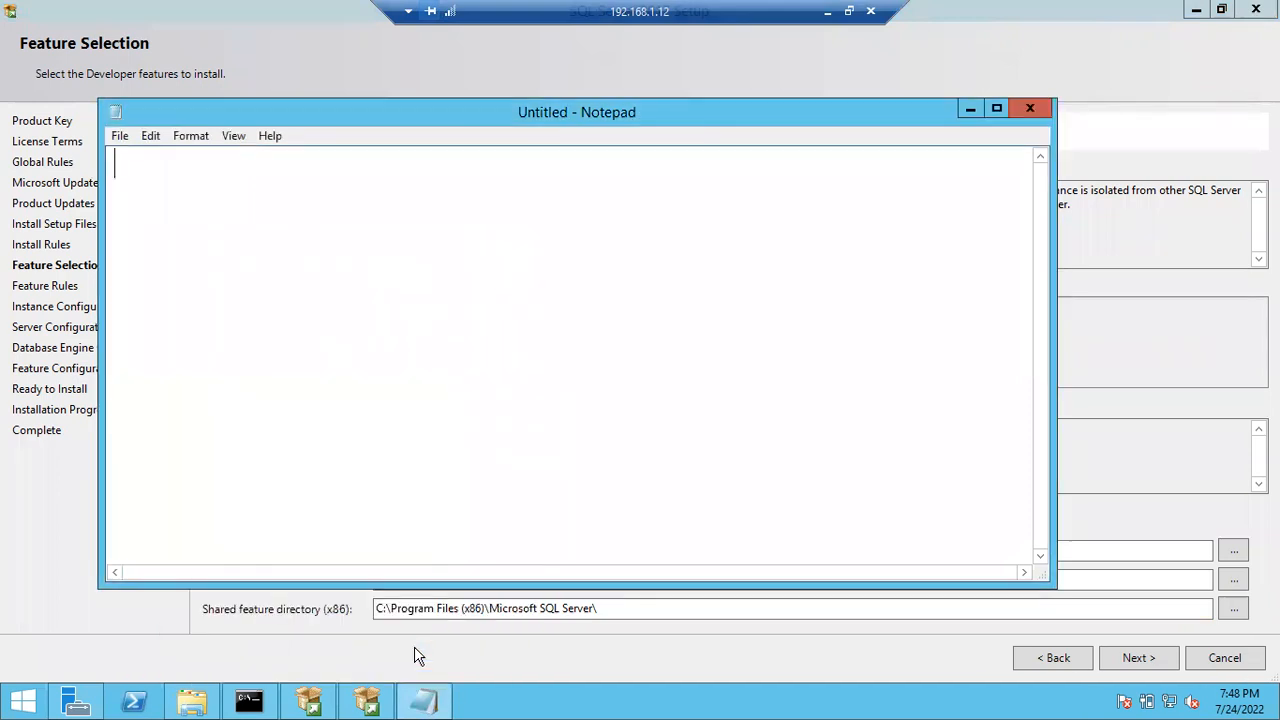
- Type the note 'For 1 Windows Mahchine / you can install / 50 Instances' and minimize Notepad
{"action": "type", "text": "For W"}
{"action": "key", "text": "BackSpace"}
{"action": "type", "text": "1 Windows "}
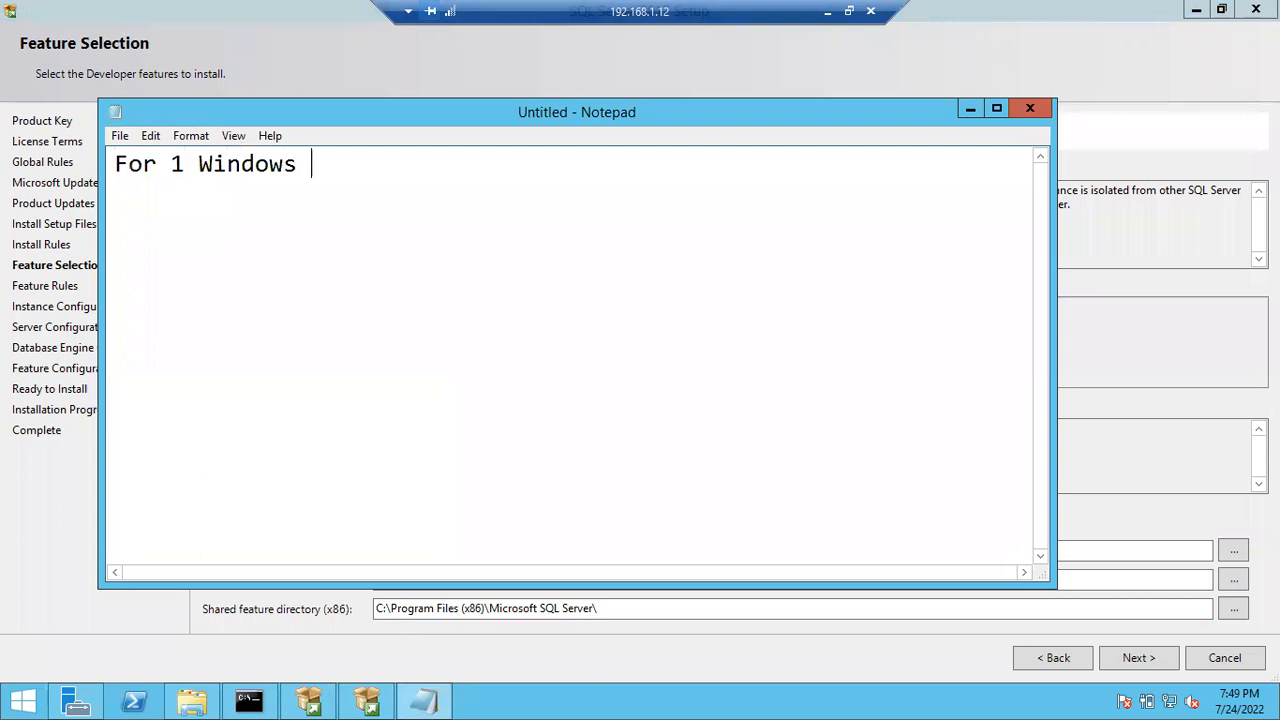
{"action": "type", "text": "Mahchin"}
{"action": "key", "text": "BackSpace"}
{"action": "key", "text": "BackSpace"}
{"action": "type", "text": "chine"}
{"action": "key", "text": "Return"}
{"action": "type", "text": "you can install"}
{"action": "key", "text": "Return"}
{"action": "type", "text": "50 "}
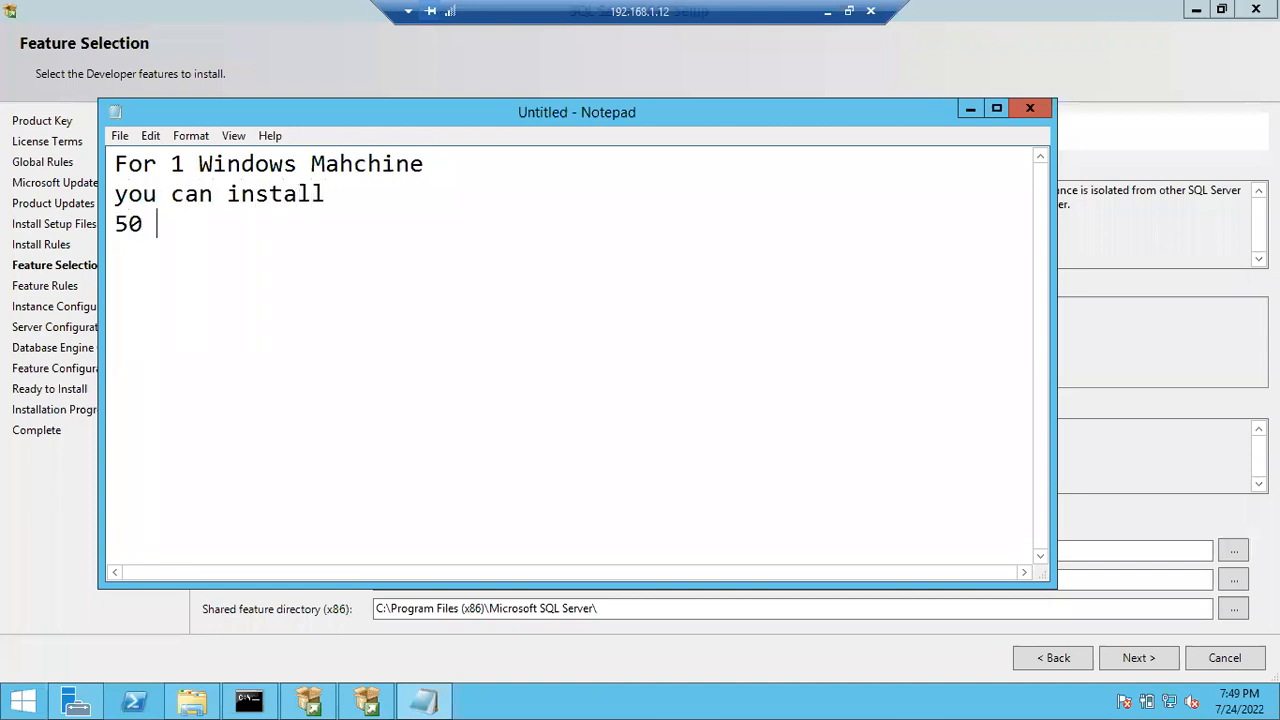
{"action": "type", "text": "Instances"}
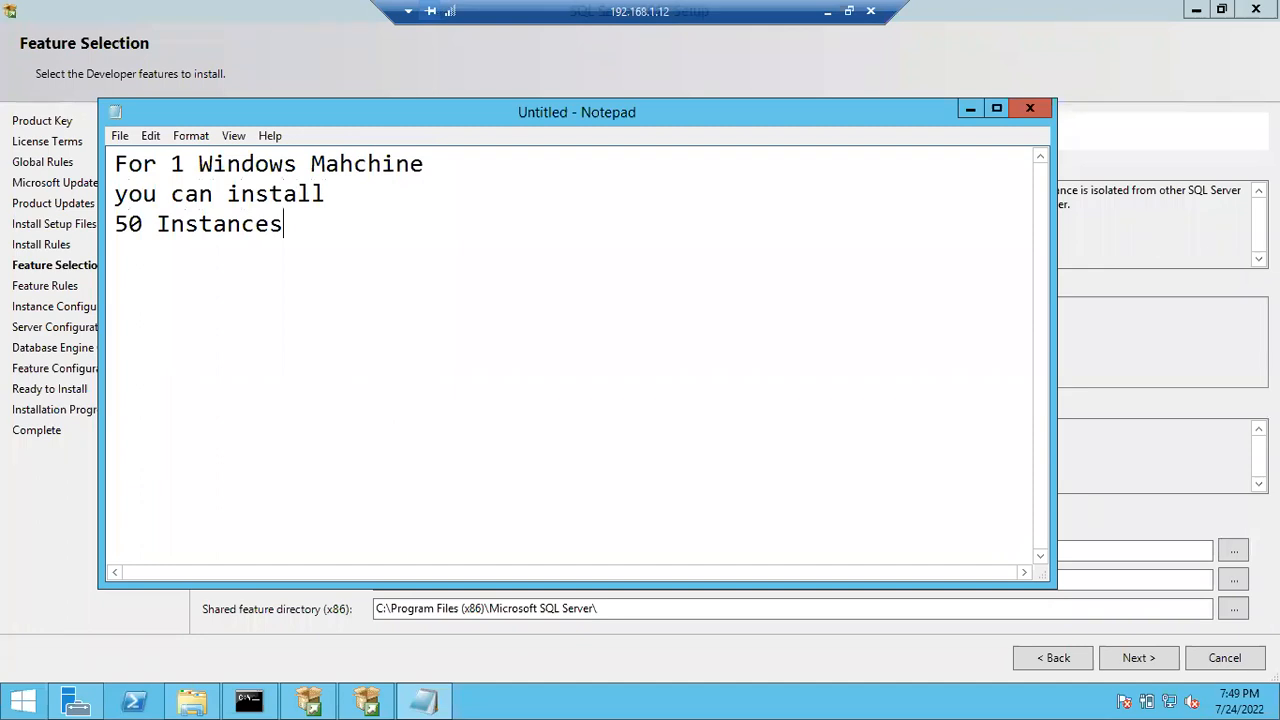
{"action": "left_click", "coordinate": [969, 108]}
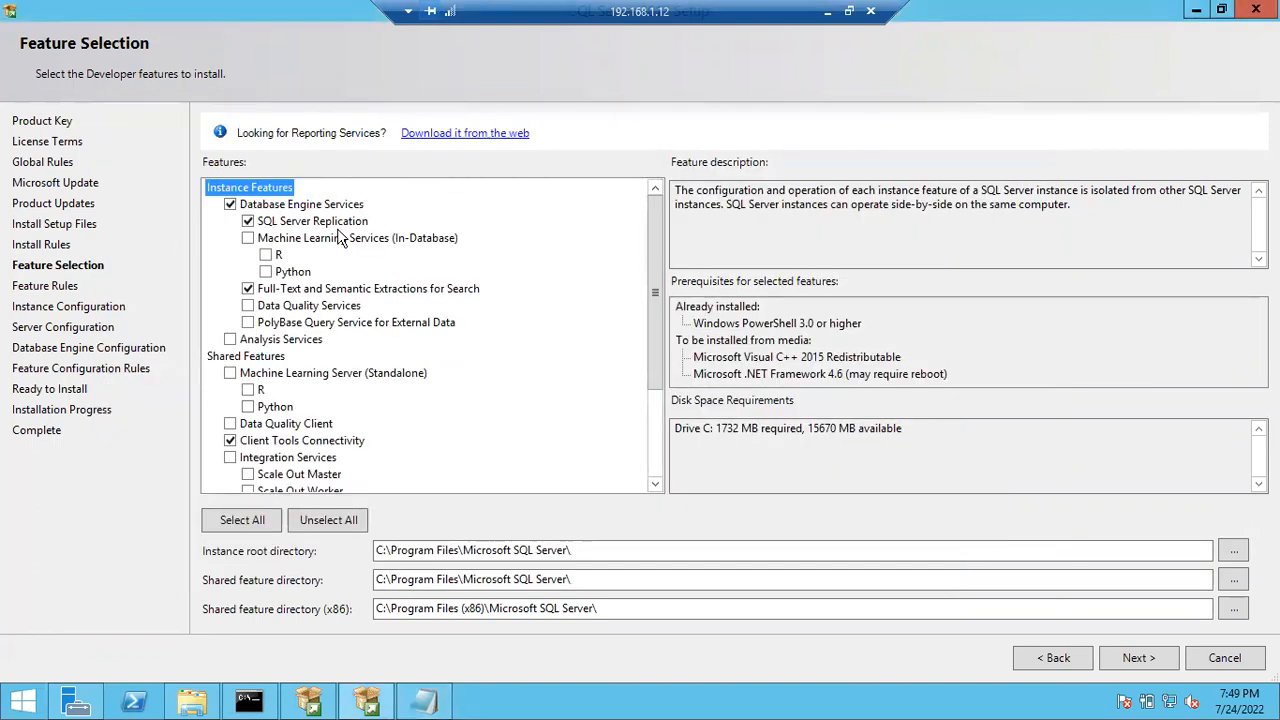
- Re-check Database Engine Services and proceed to Instance Configuration with Default instance MSSQLSERVER
{"action": "left_click", "coordinate": [230, 204]}
{"action": "left_click_drag", "start_coordinate": [650, 335], "coordinate": [648, 282]}
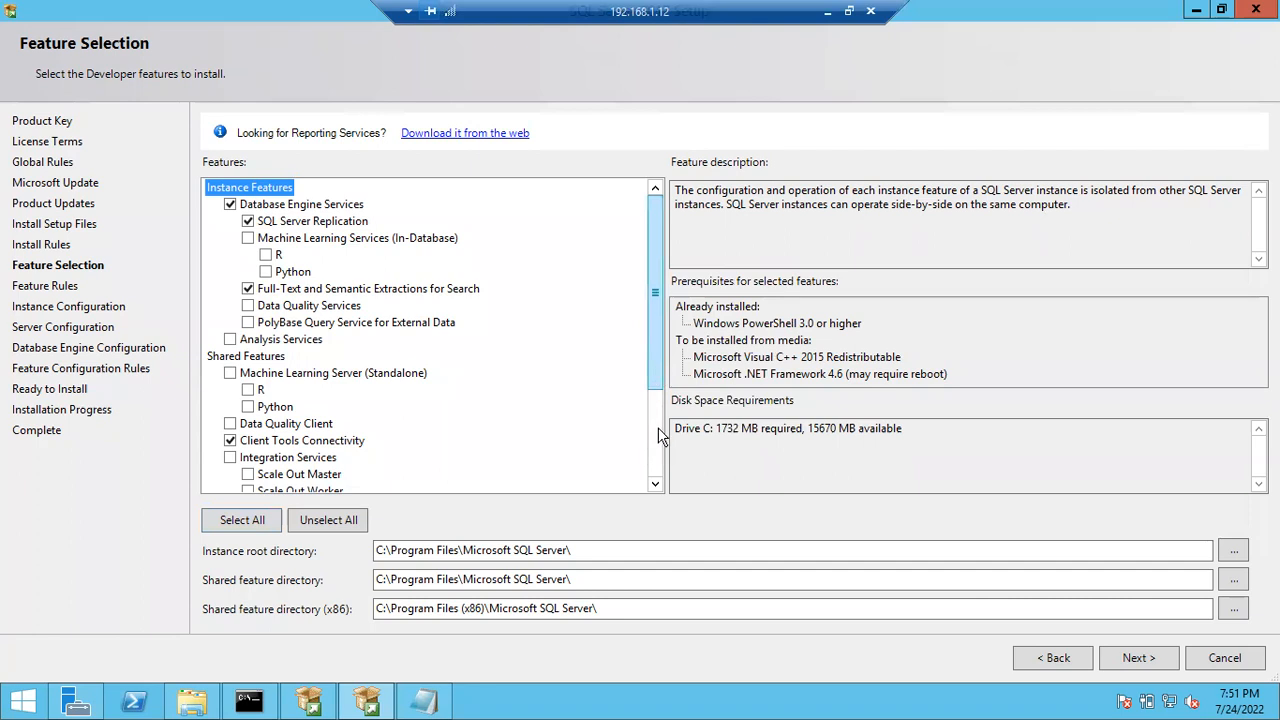
{"action": "scroll", "coordinate": [650, 400], "scroll_direction": "down", "scroll_amount": 3}
{"action": "scroll", "coordinate": [650, 442], "scroll_direction": "down", "scroll_amount": 2}
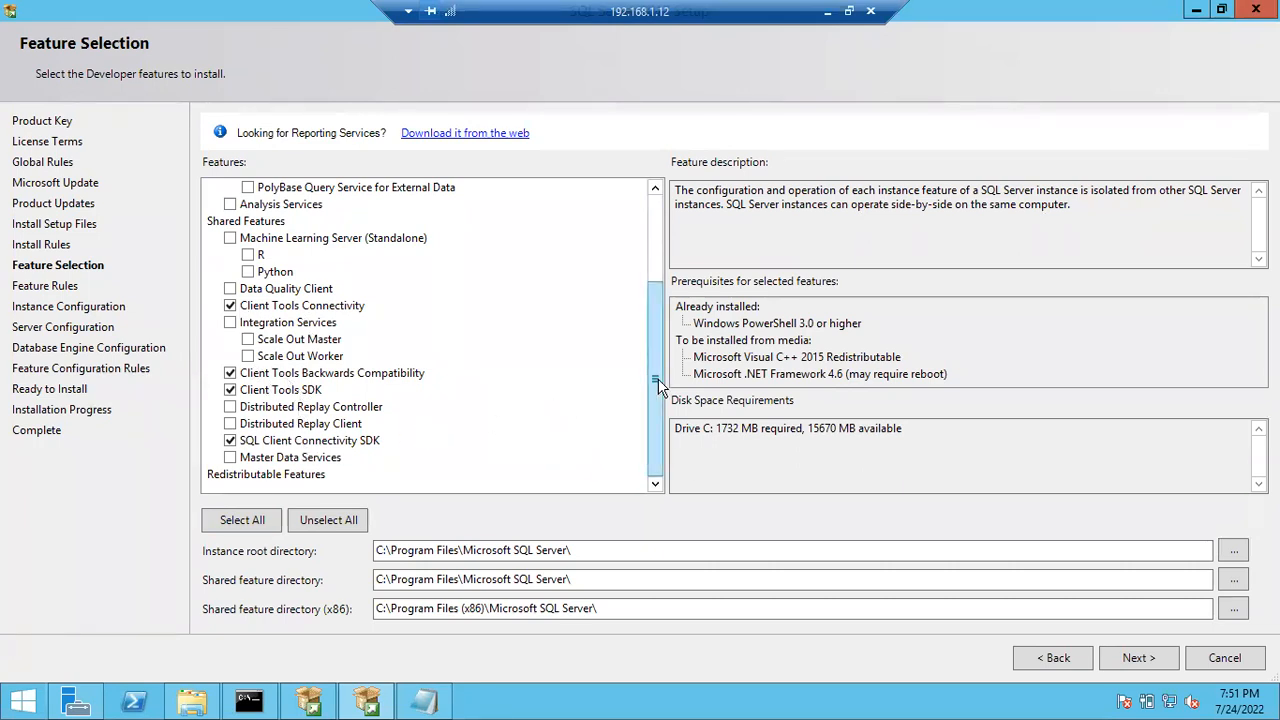
{"action": "left_click_drag", "start_coordinate": [655, 364], "coordinate": [651, 286]}
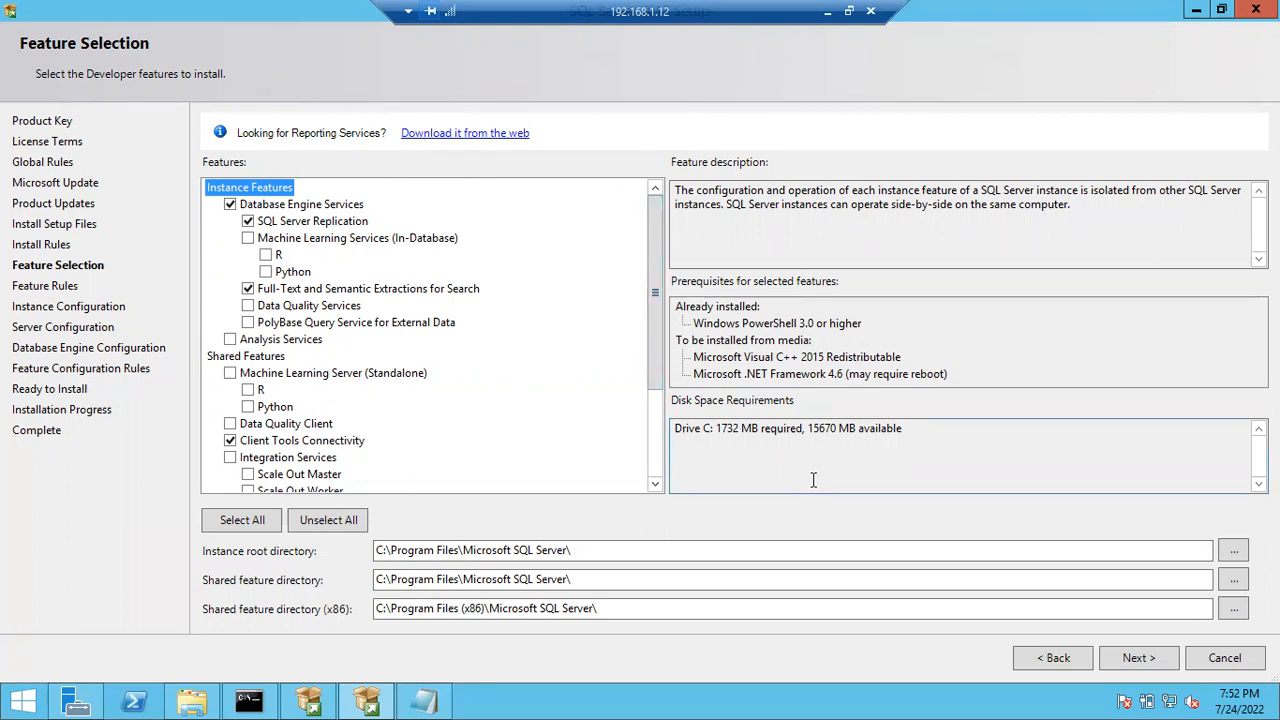
{"action": "left_click", "coordinate": [1127, 660]}
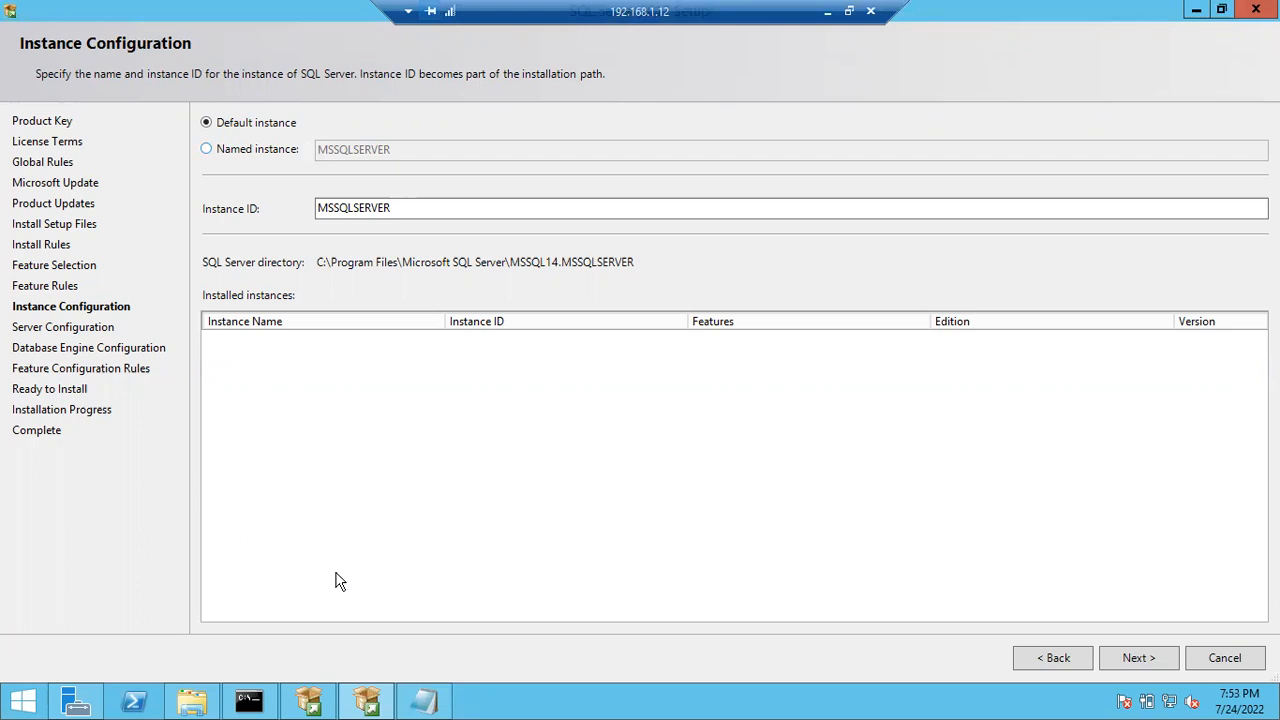
- Add a '1+49' line beneath '50 Instances' in the Notepad note and select the 1
{"action": "left_click", "coordinate": [424, 703]}
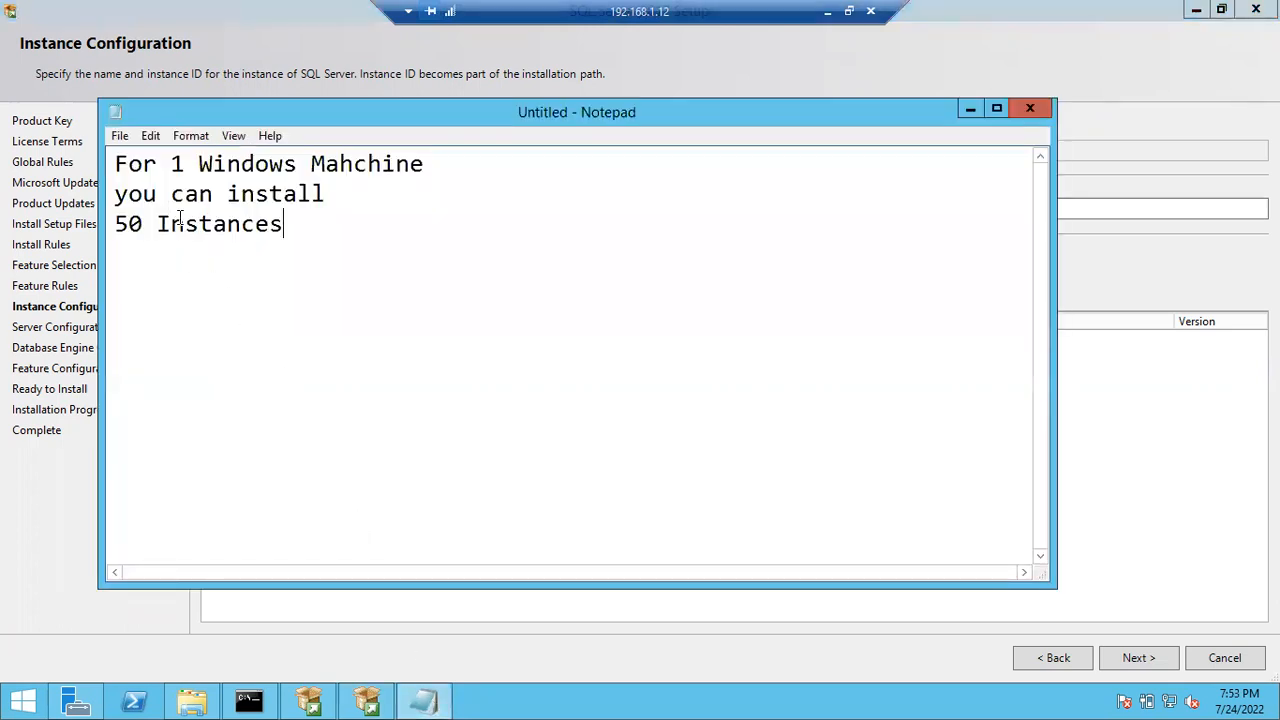
{"action": "key", "text": "Return"}
{"action": "type", "text": "1+49"}
{"action": "mouse_move", "coordinate": [128, 256]}
{"action": "left_mouse_down"}
{"action": "mouse_move", "coordinate": [98, 262]}
{"action": "mouse_move", "coordinate": [176, 254]}
{"action": "mouse_move", "coordinate": [147, 254]}
{"action": "left_mouse_up"}
{"action": "left_click", "coordinate": [229, 280]}
{"action": "left_click_drag", "start_coordinate": [129, 254], "coordinate": [103, 256]}
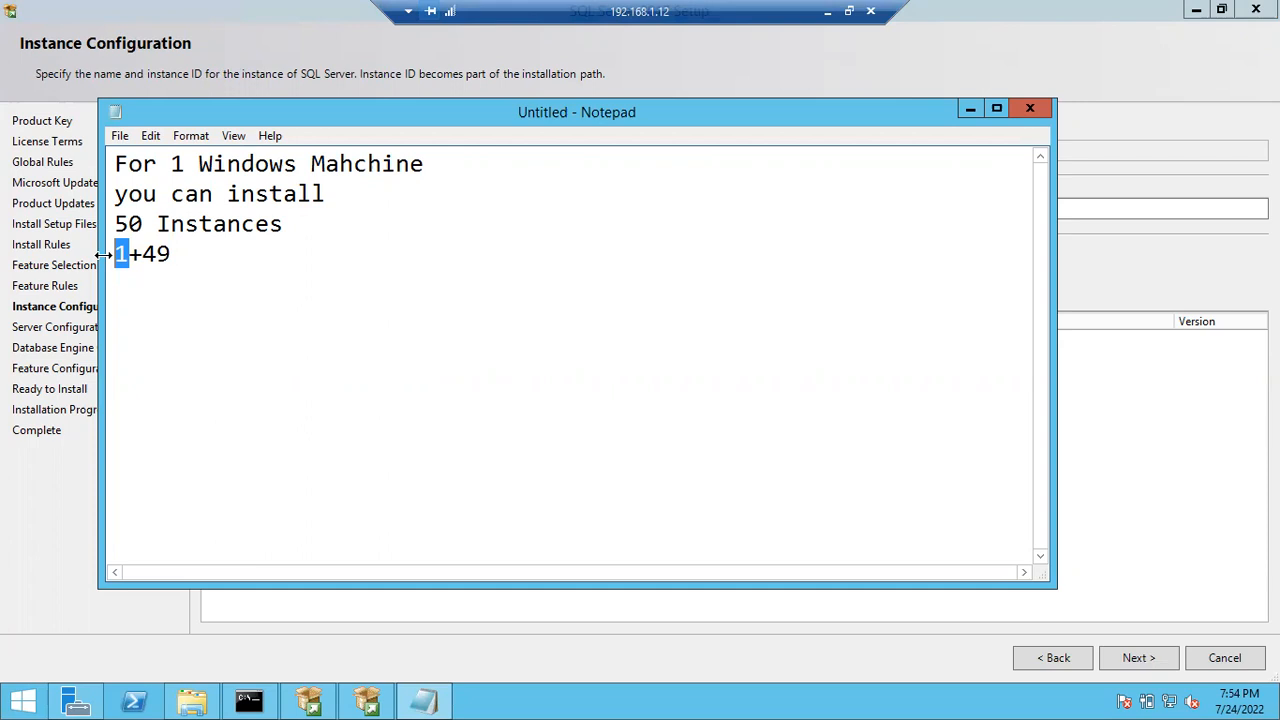
- Add the lines 'Default Instance' and 'Computer Name' below 1+49 in the note
{"action": "left_click", "coordinate": [230, 266]}
{"action": "key", "text": "Return"}
{"action": "type", "text": "Default Instance"}
{"action": "key", "text": "Return"}
{"action": "type", "text": "Computer Name"}
{"action": "key", "text": "Return"}
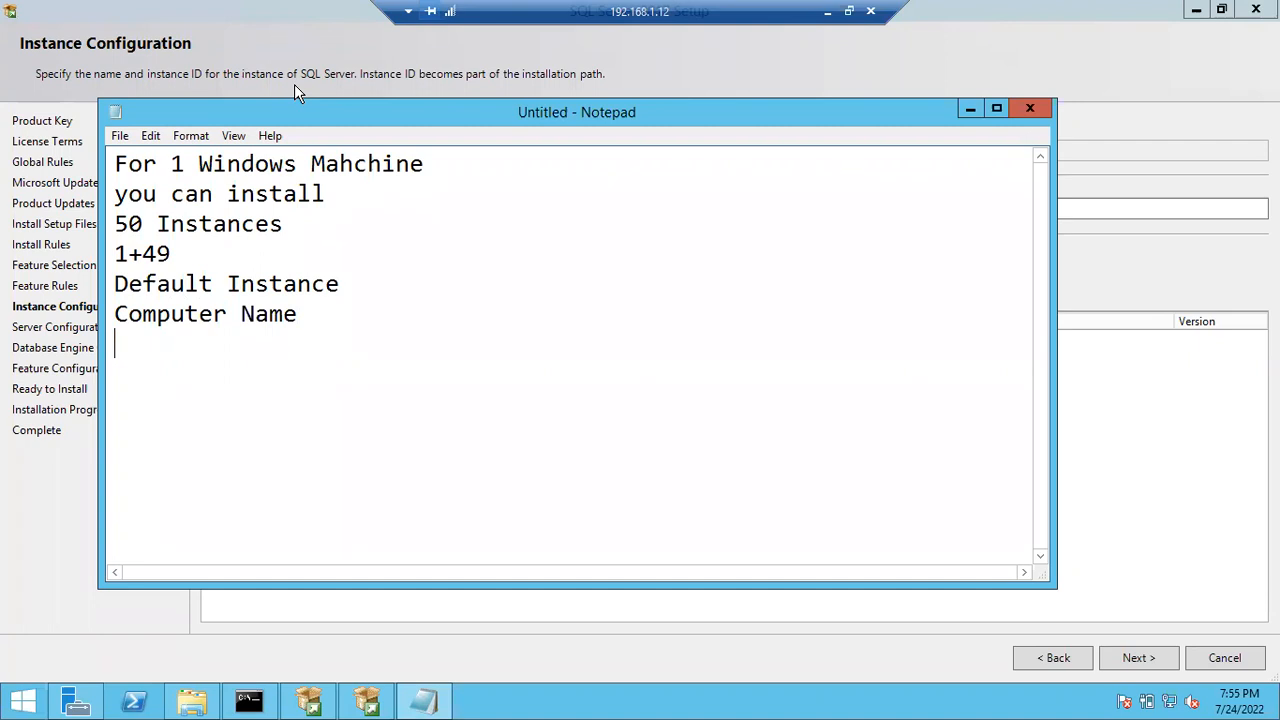
{"action": "left_click", "coordinate": [240, 312]}
- Run hostname in Command Prompt to display the computer name
{"action": "left_click", "coordinate": [324, 320]}
{"action": "left_click", "coordinate": [273, 705]}
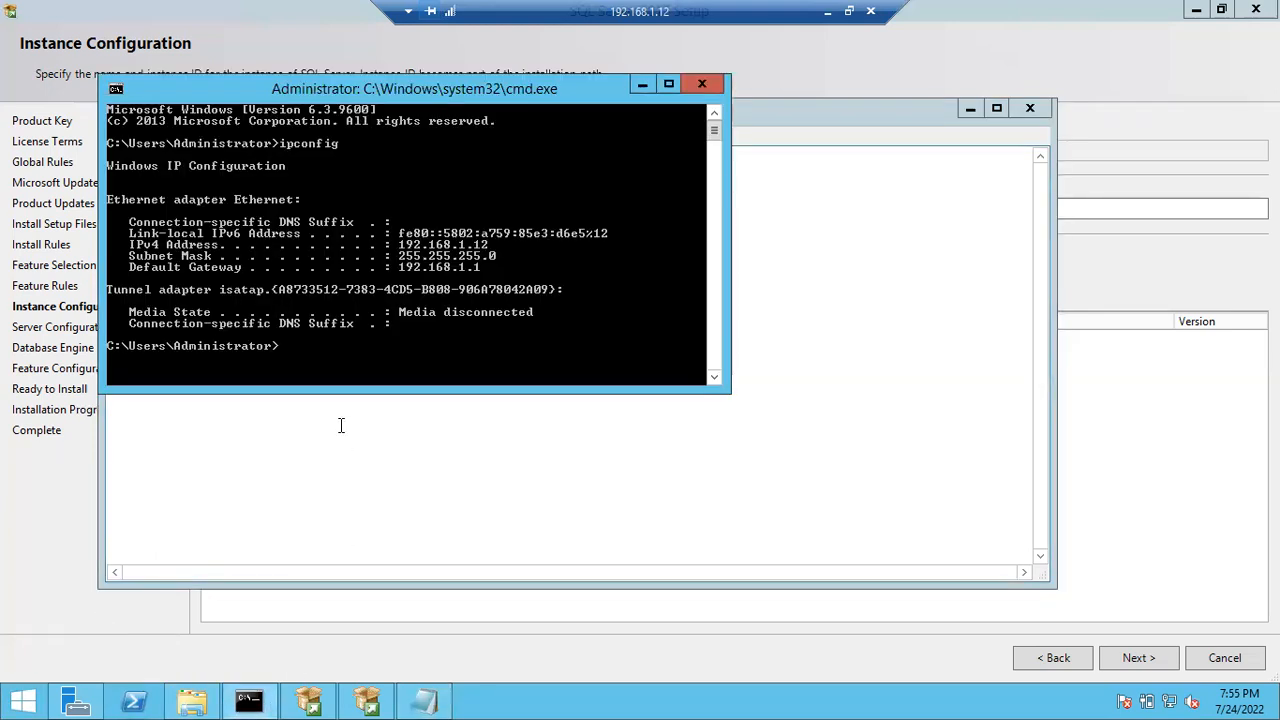
{"action": "type", "text": "hostname"}
{"action": "key", "text": "Return"}
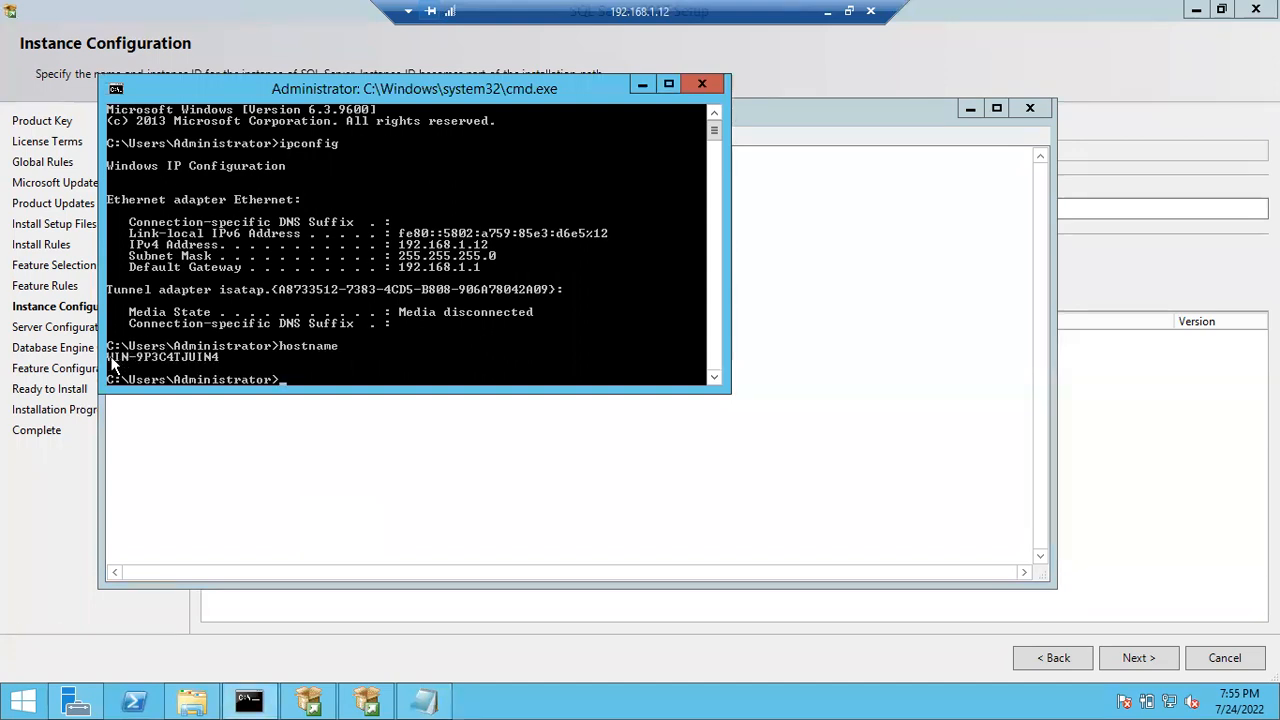
- Copy the host name output using Mark and return to the Notepad notes
{"action": "right_click", "coordinate": [159, 356]}
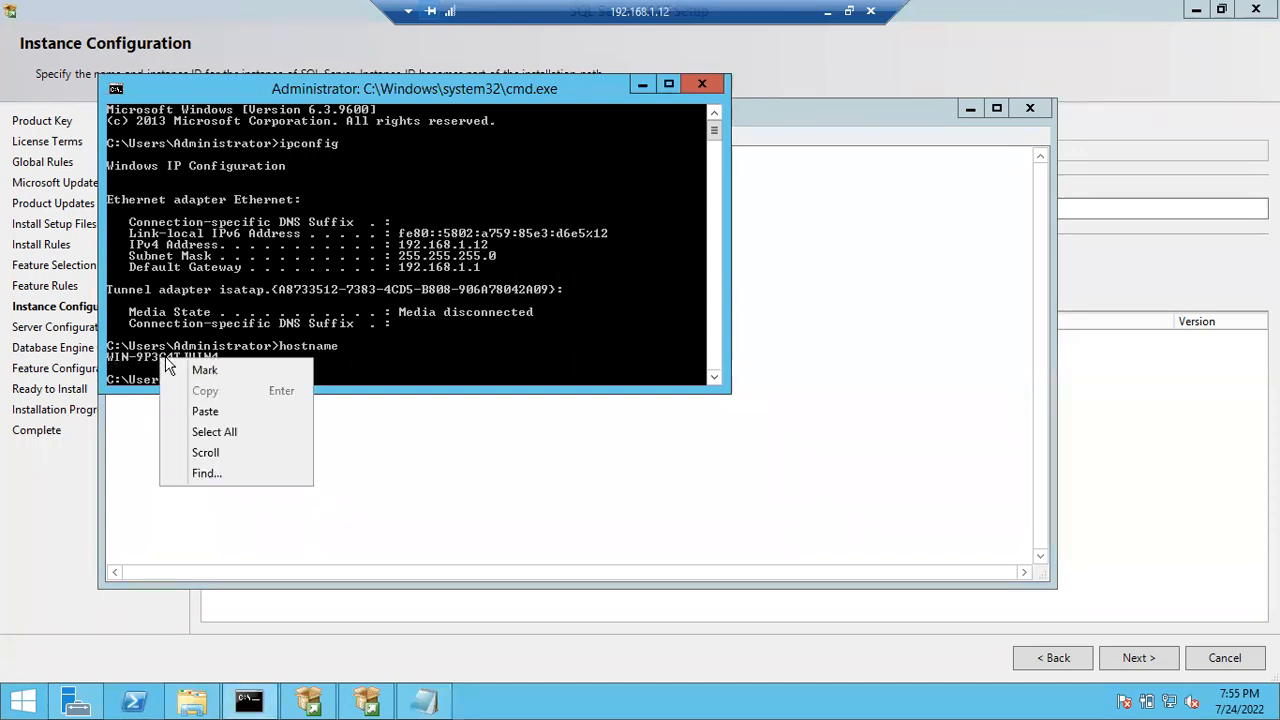
{"action": "left_click", "coordinate": [175, 366]}
{"action": "left_click_drag", "start_coordinate": [108, 358], "coordinate": [205, 366]}
{"action": "key", "text": "Return"}
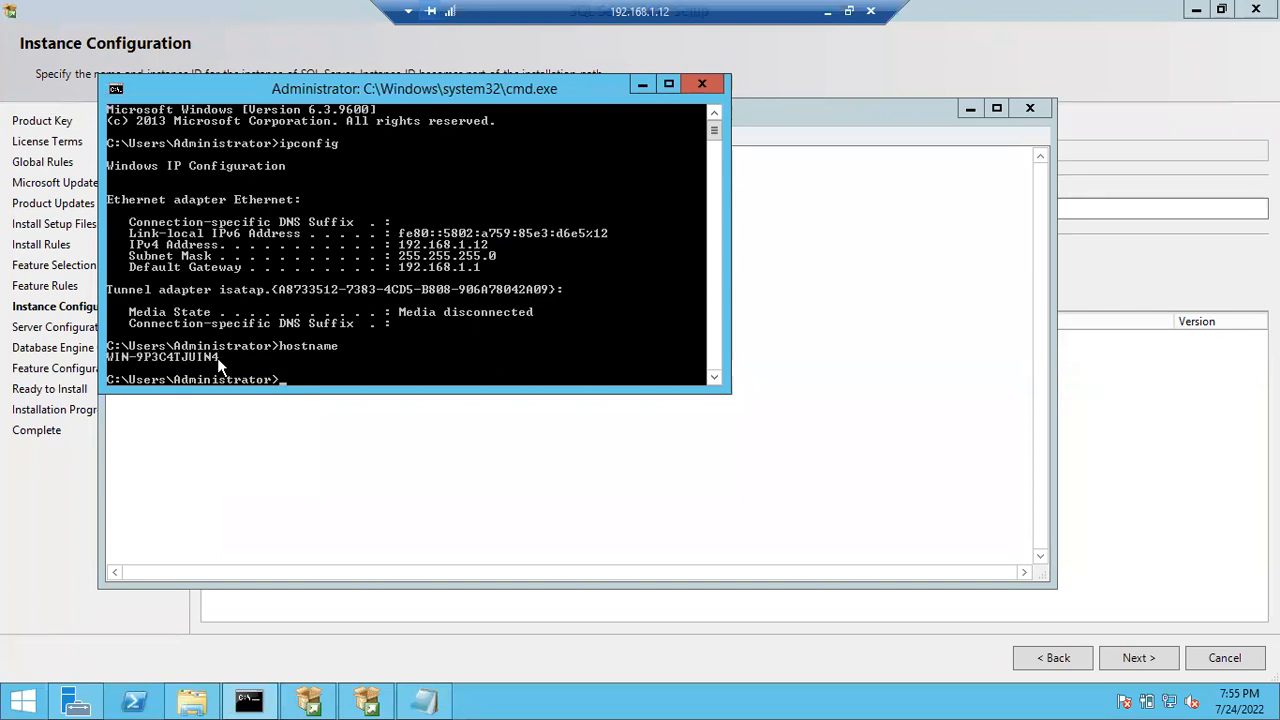
{"action": "left_click", "coordinate": [213, 412]}
- Paste the host name WIN-9P3C4TJUIN4 under the Computer Name note and select it
{"action": "type", "text": "WIN-9P3C4TJUIN4"}
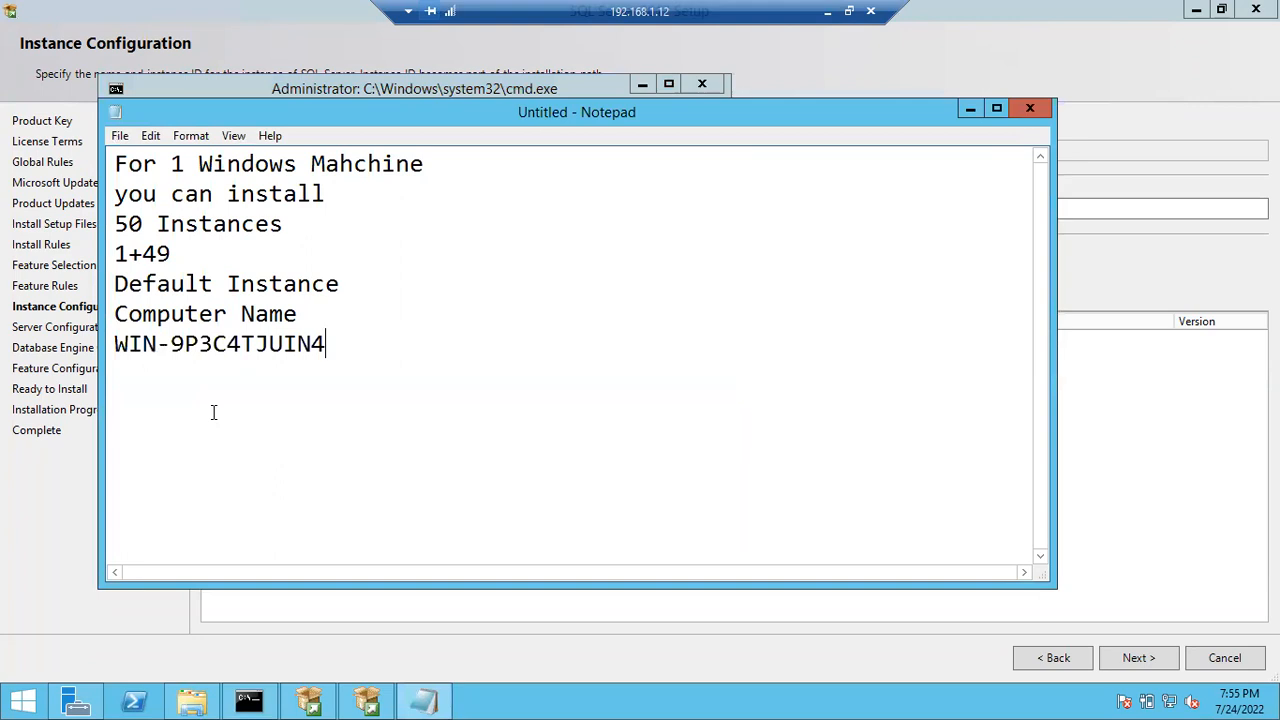
{"action": "left_click_drag", "start_coordinate": [327, 346], "coordinate": [97, 362]}
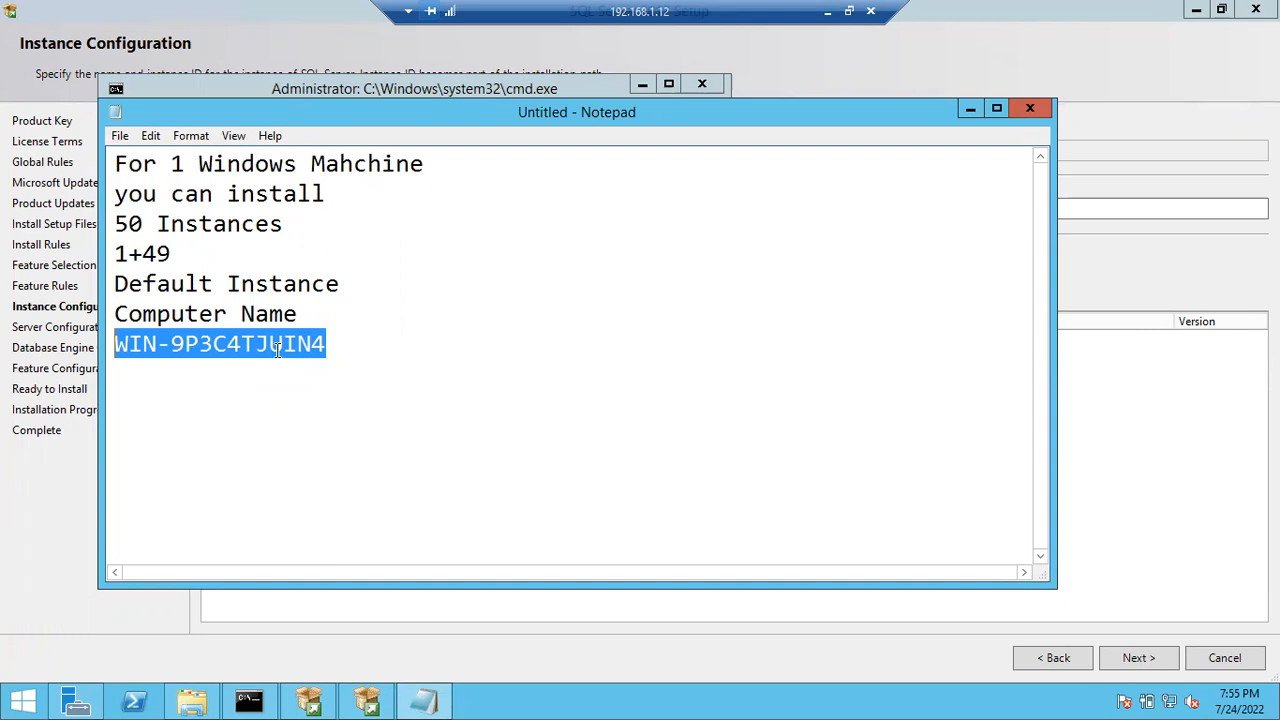
{"action": "left_click", "coordinate": [341, 357]}
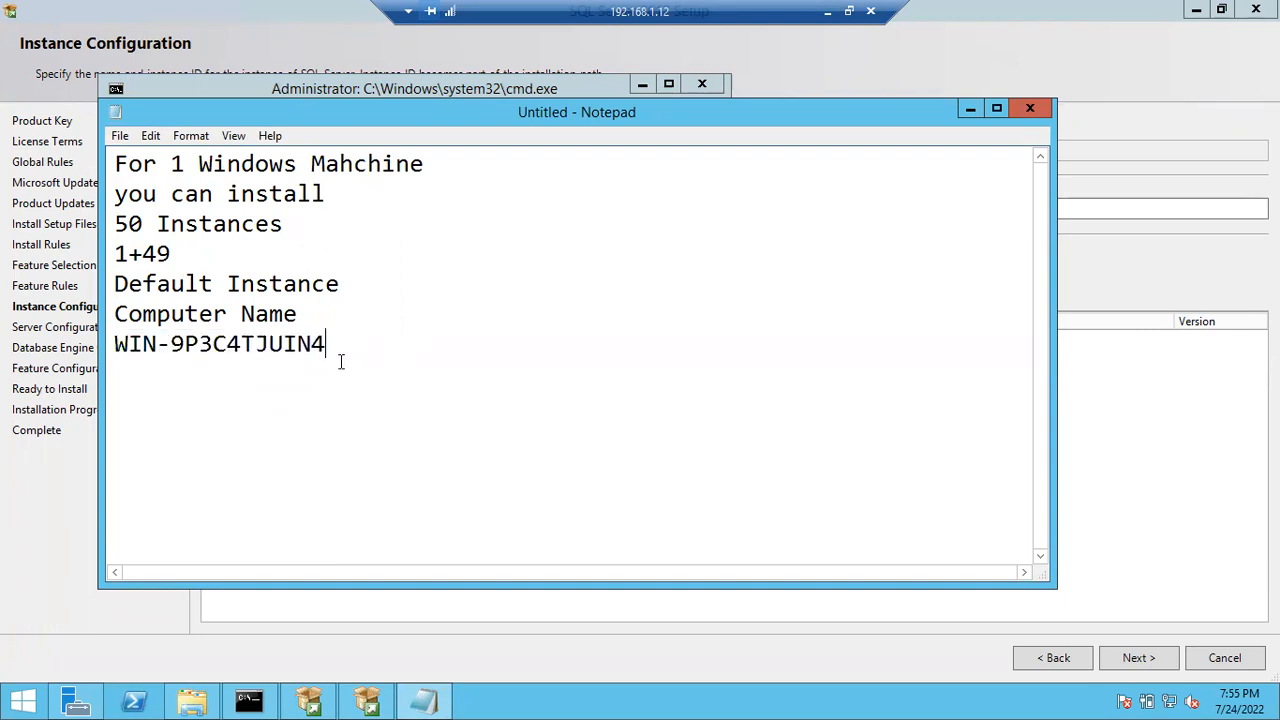
{"action": "left_click_drag", "start_coordinate": [328, 345], "coordinate": [110, 346]}
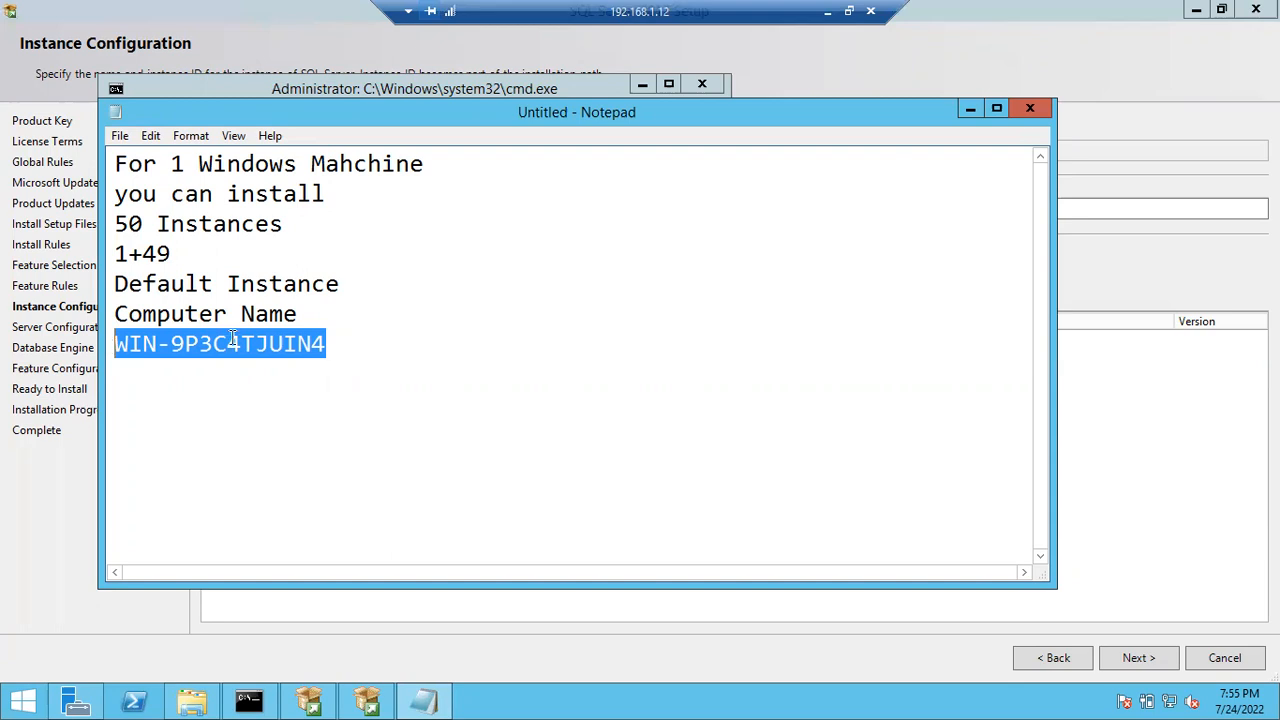
{"action": "left_click_drag", "start_coordinate": [326, 343], "coordinate": [108, 345]}
{"action": "left_click", "coordinate": [410, 386]}
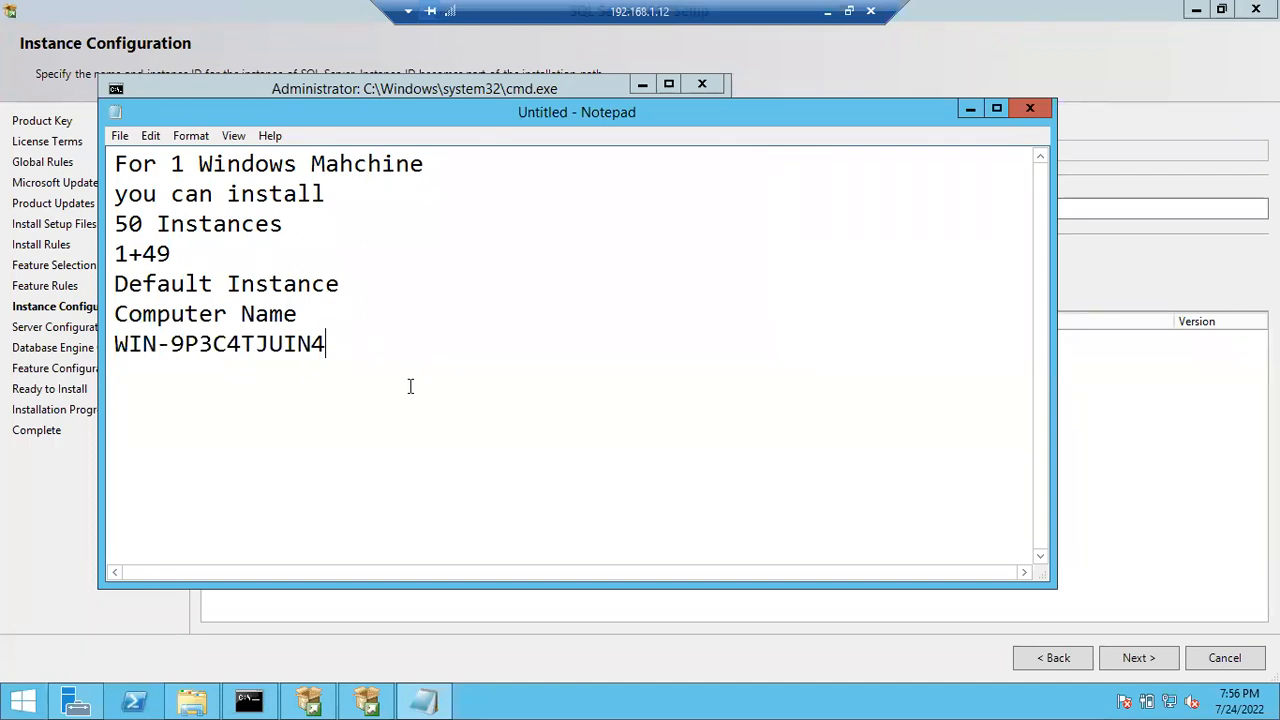
{"action": "left_click_drag", "start_coordinate": [338, 346], "coordinate": [103, 345]}
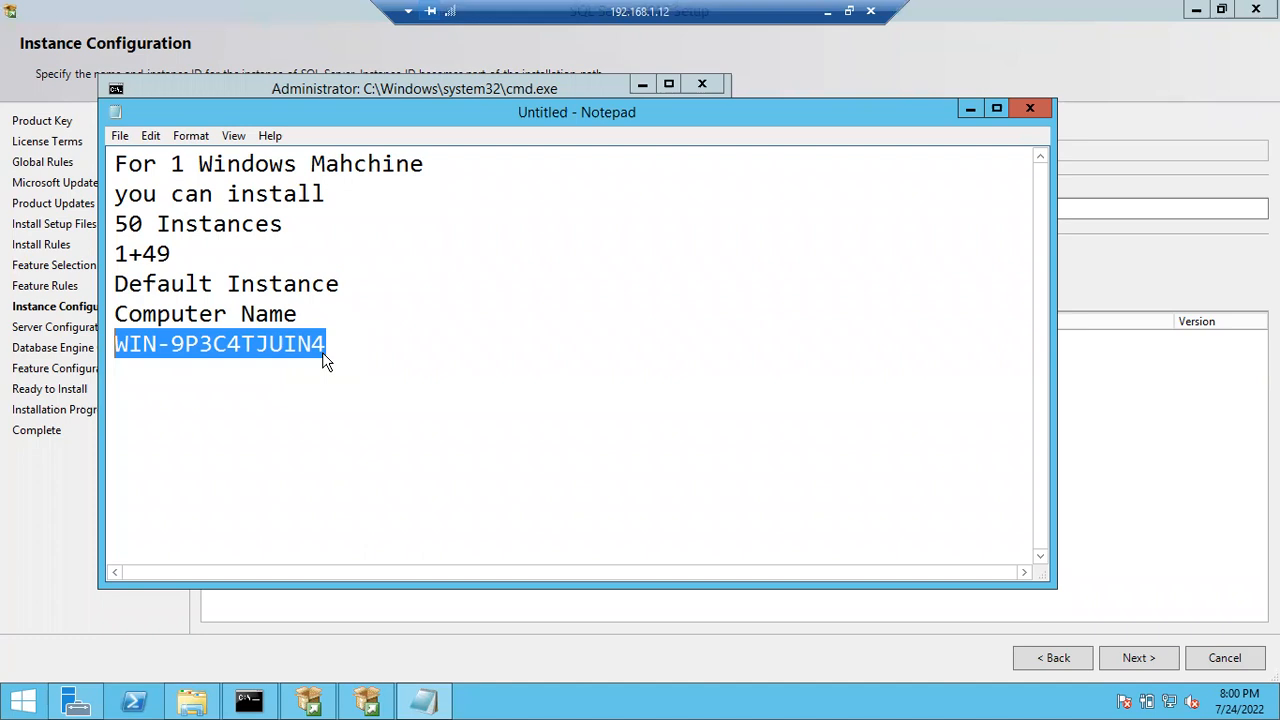
- Highlight the '50 Instances' and '1+49' notes, then minimize Notepad to show Command Prompt
{"action": "left_click", "coordinate": [225, 252]}
{"action": "left_click_drag", "start_coordinate": [119, 222], "coordinate": [283, 224]}
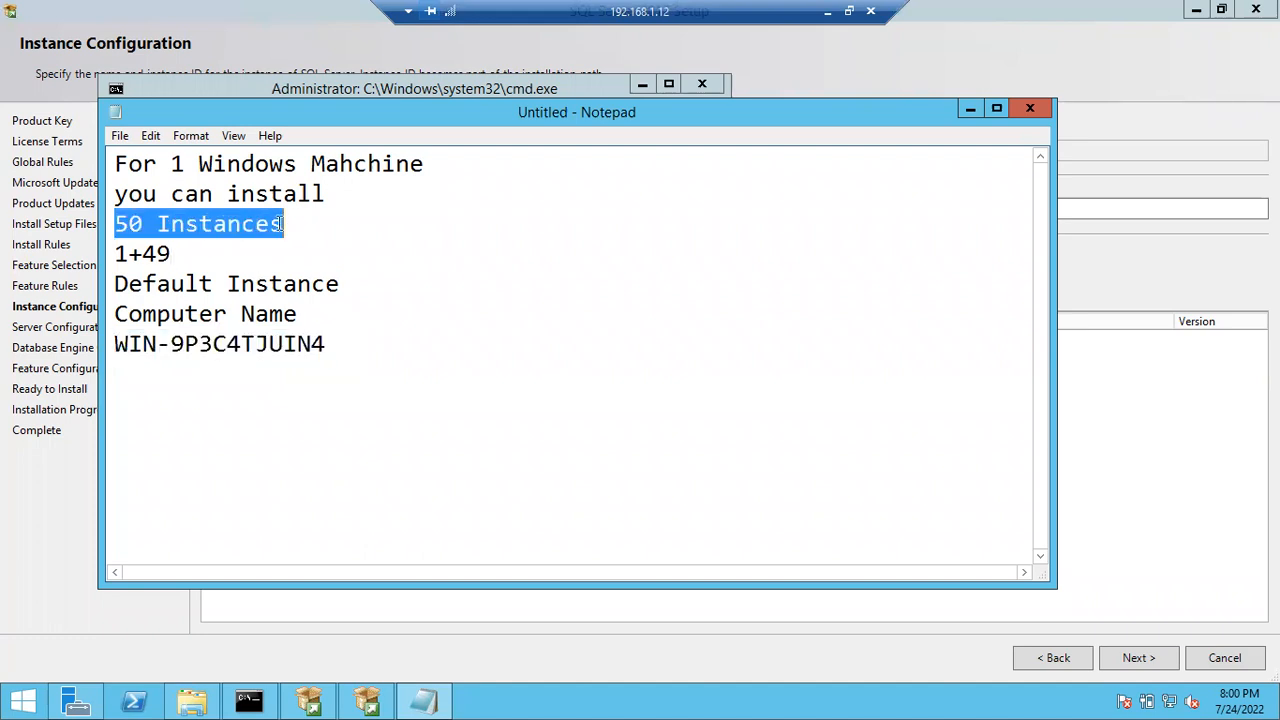
{"action": "left_click", "coordinate": [178, 255]}
{"action": "left_click_drag", "start_coordinate": [178, 255], "coordinate": [117, 254]}
{"action": "double_click", "coordinate": [119, 253]}
{"action": "left_click", "coordinate": [137, 253]}
{"action": "double_click", "coordinate": [140, 253]}
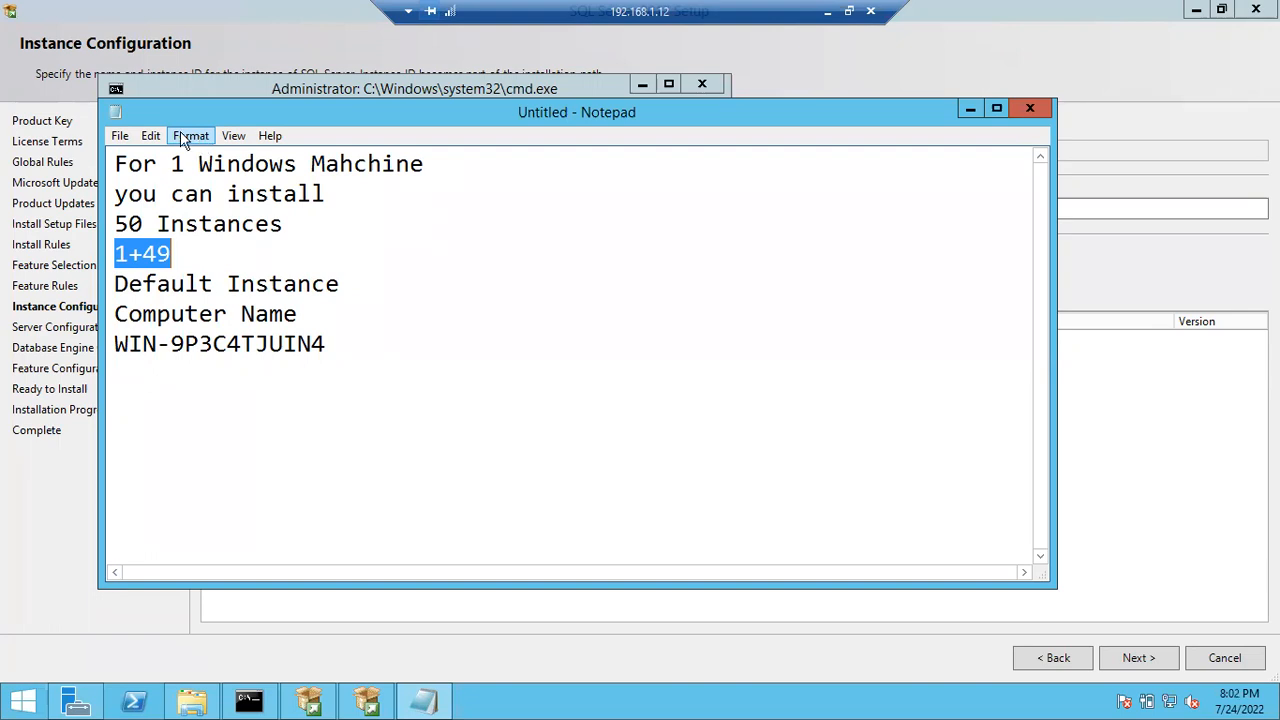
{"action": "left_click", "coordinate": [968, 110]}
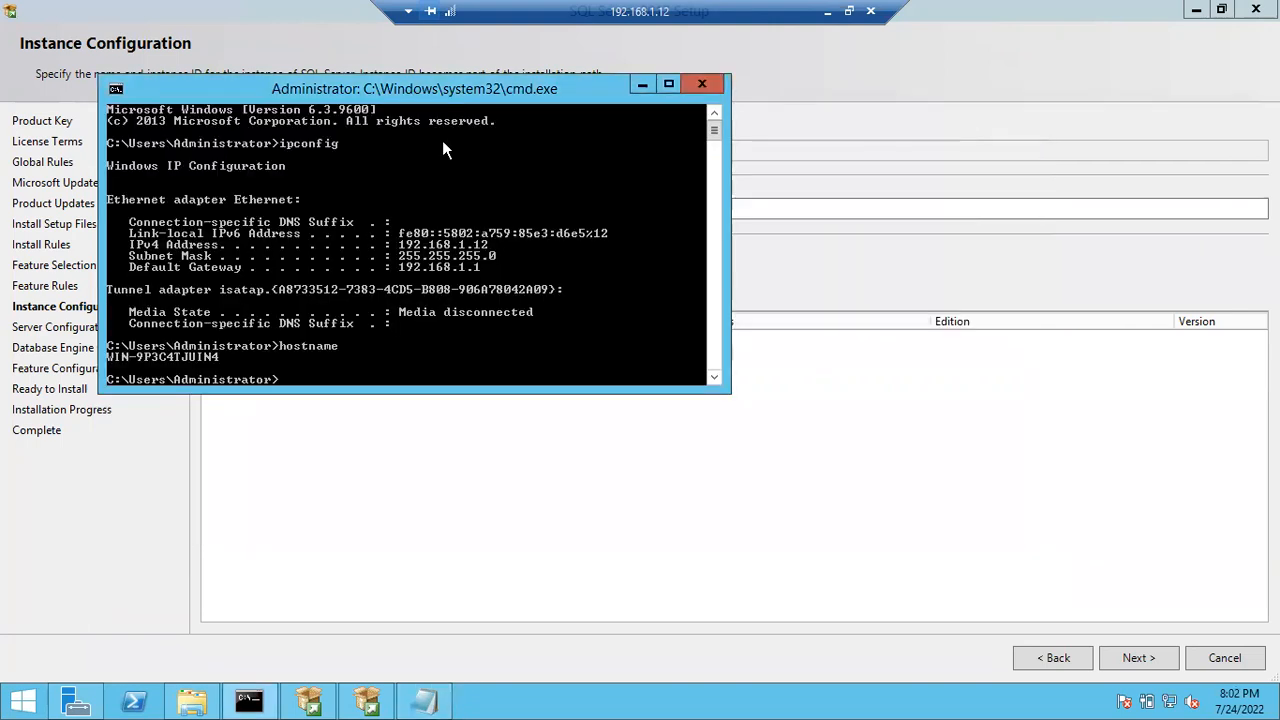
- Minimize Command Prompt to return to the Instance Configuration page with MSSQLSERVER selected
{"action": "left_click", "coordinate": [642, 84]}
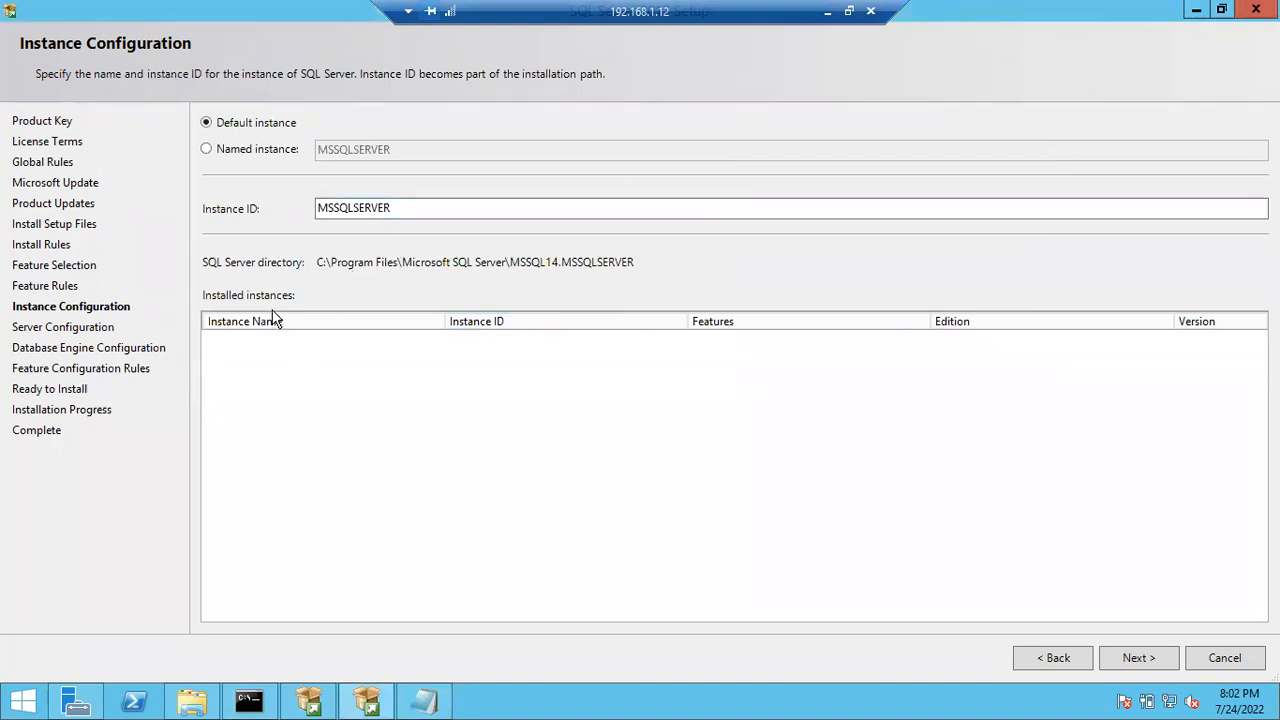
- Choose Named instance, then restore Notepad and move it right, clear of the setup fields
{"action": "left_click", "coordinate": [249, 152]}
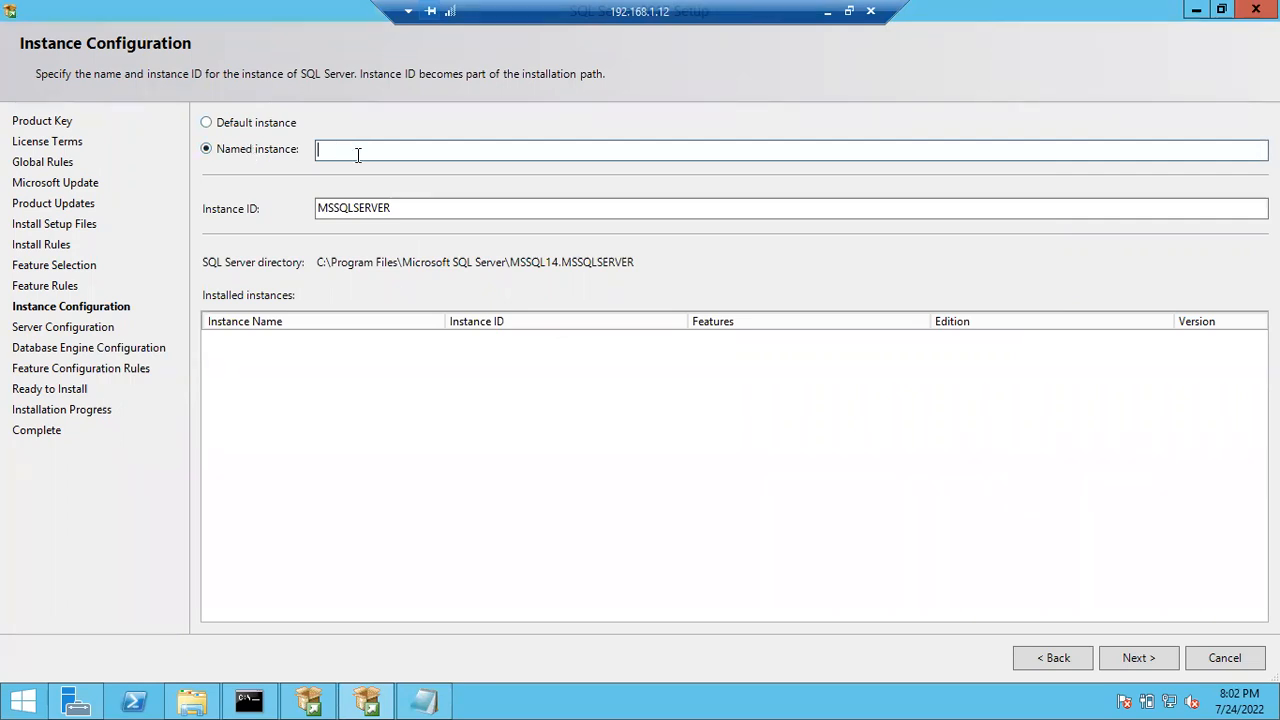
{"action": "left_click", "coordinate": [424, 701]}
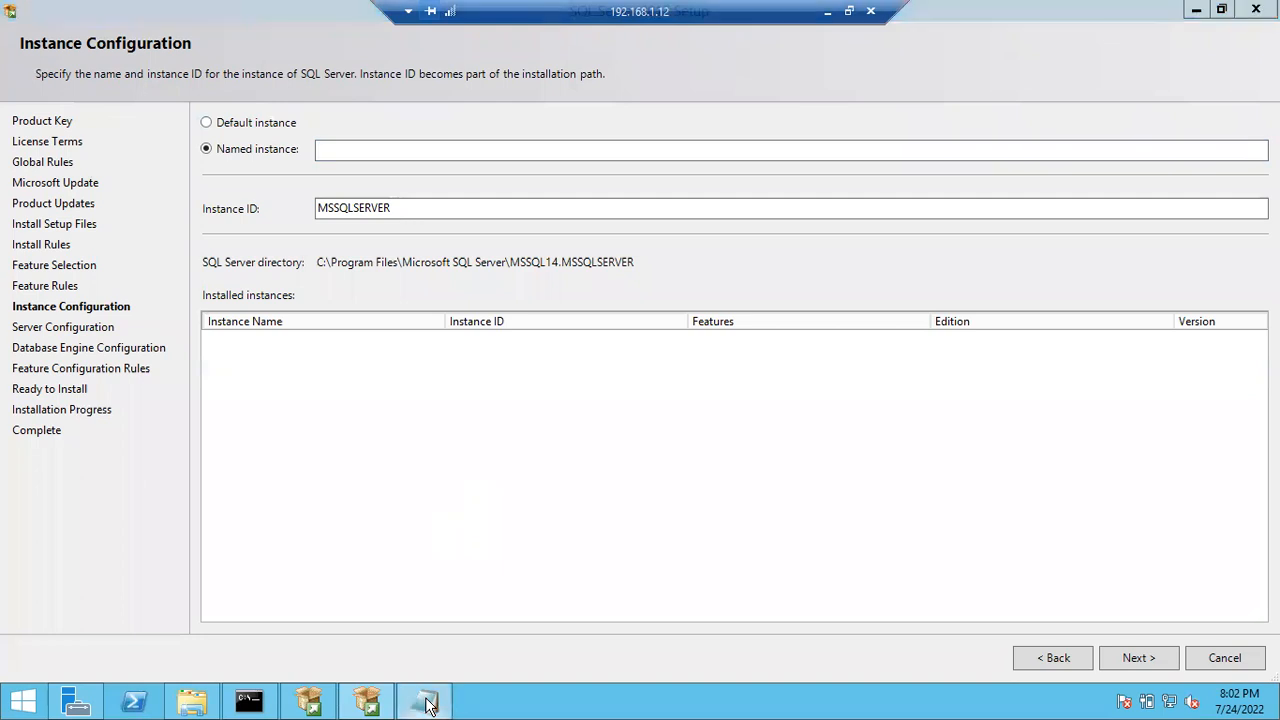
{"action": "left_click_drag", "start_coordinate": [642, 121], "coordinate": [932, 172]}
{"action": "left_click_drag", "start_coordinate": [665, 157], "coordinate": [862, 157]}
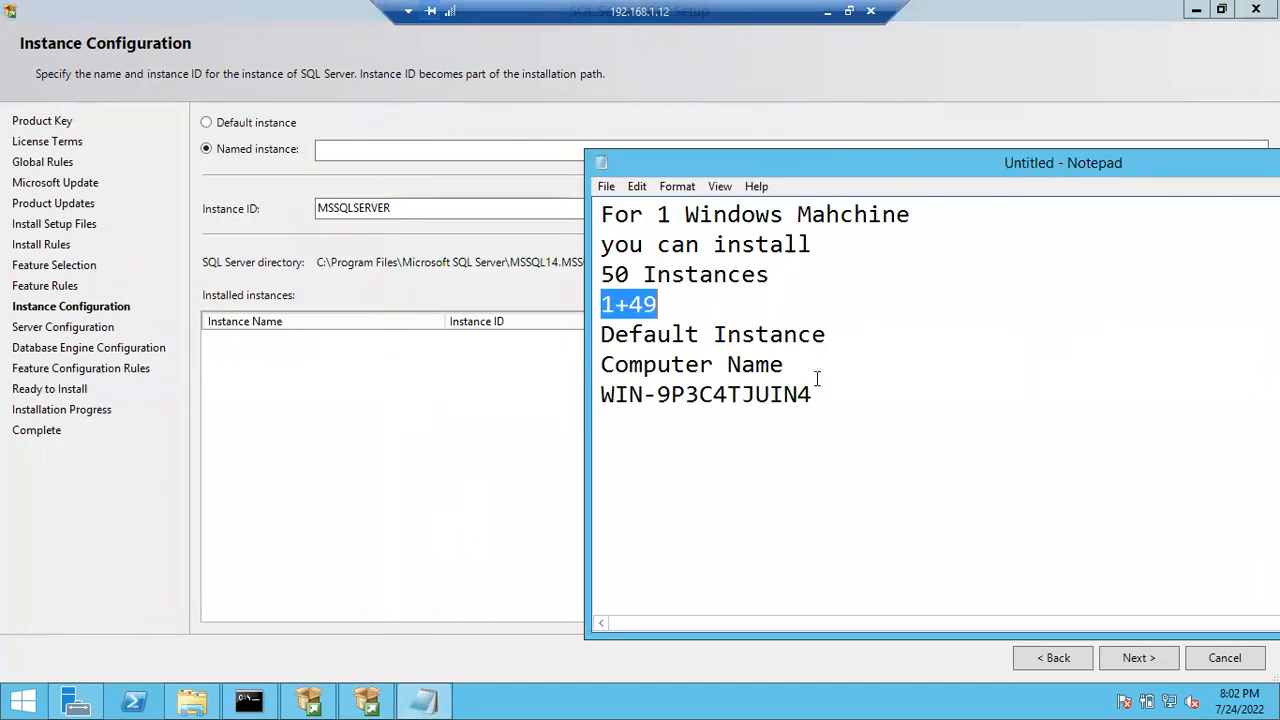
- Add the line 'Can not more than 15 chars' below WIN-9P3C4TJUIN4 in Notepad
{"action": "left_click", "coordinate": [826, 397]}
{"action": "key", "text": "Return"}
{"action": "key", "text": "Return"}
{"action": "type", "text": "C"}
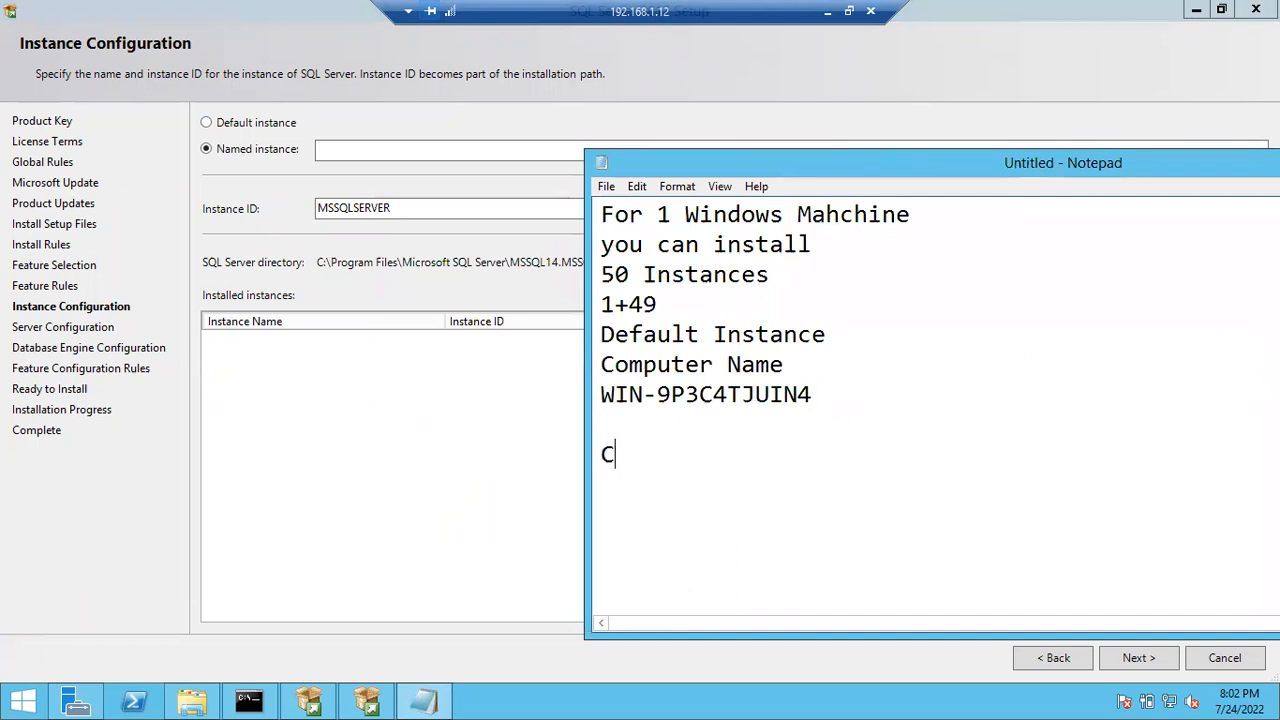
{"action": "type", "text": "an not more t"}
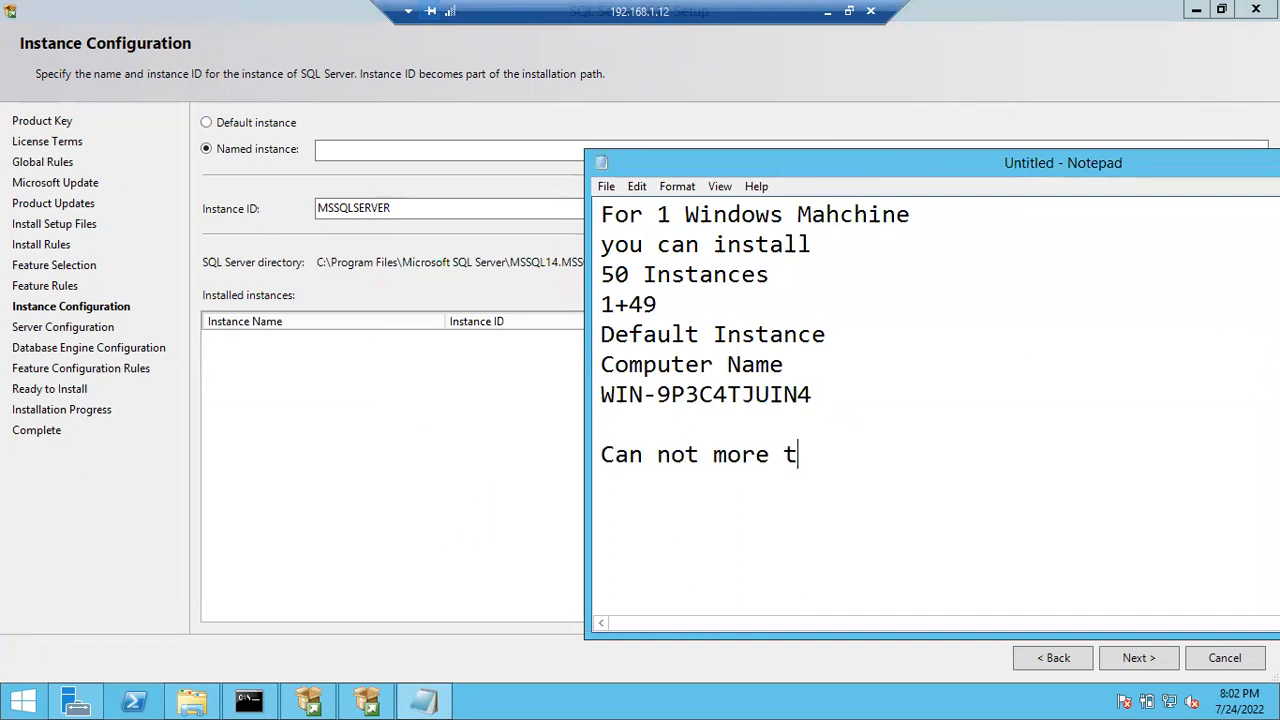
{"action": "type", "text": "han 15 chars"}
{"action": "key", "text": "Return"}
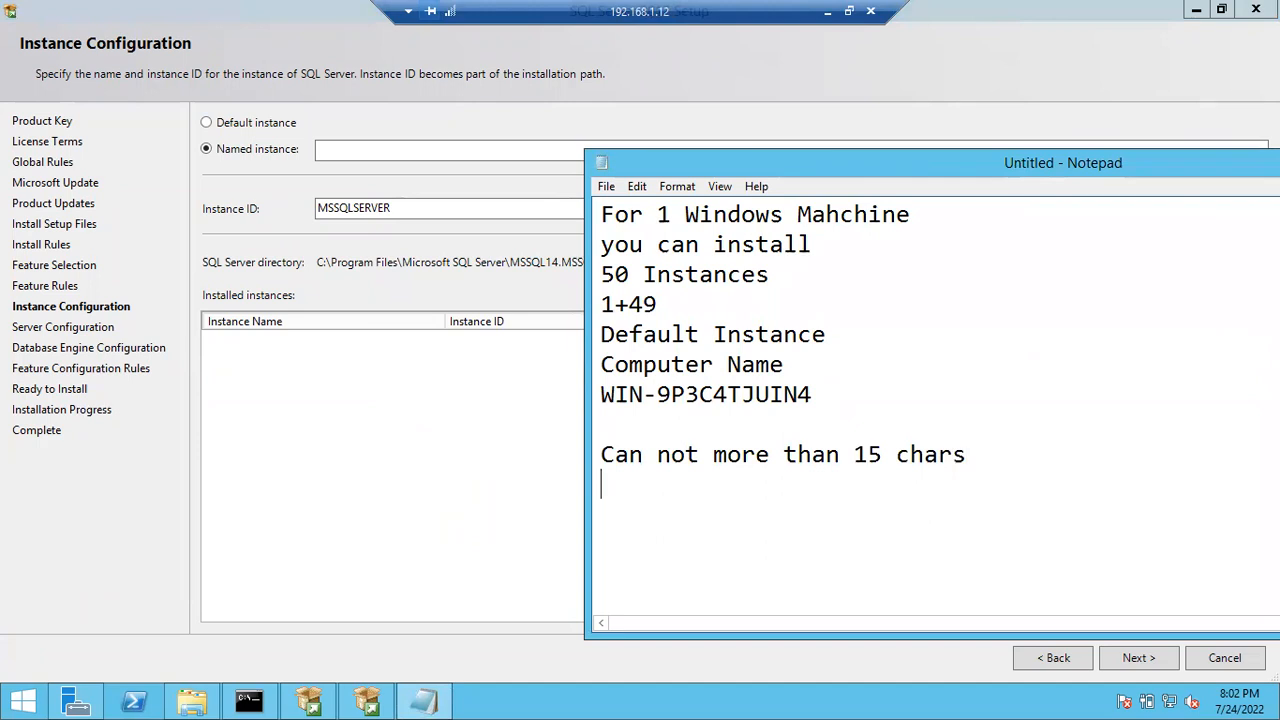
{"action": "left_click", "coordinate": [492, 152]}
- Type a test name in the Named instance box, then replace it with 'sqlserver1'
{"action": "type", "text": "aselrjwelrjqwelr"}
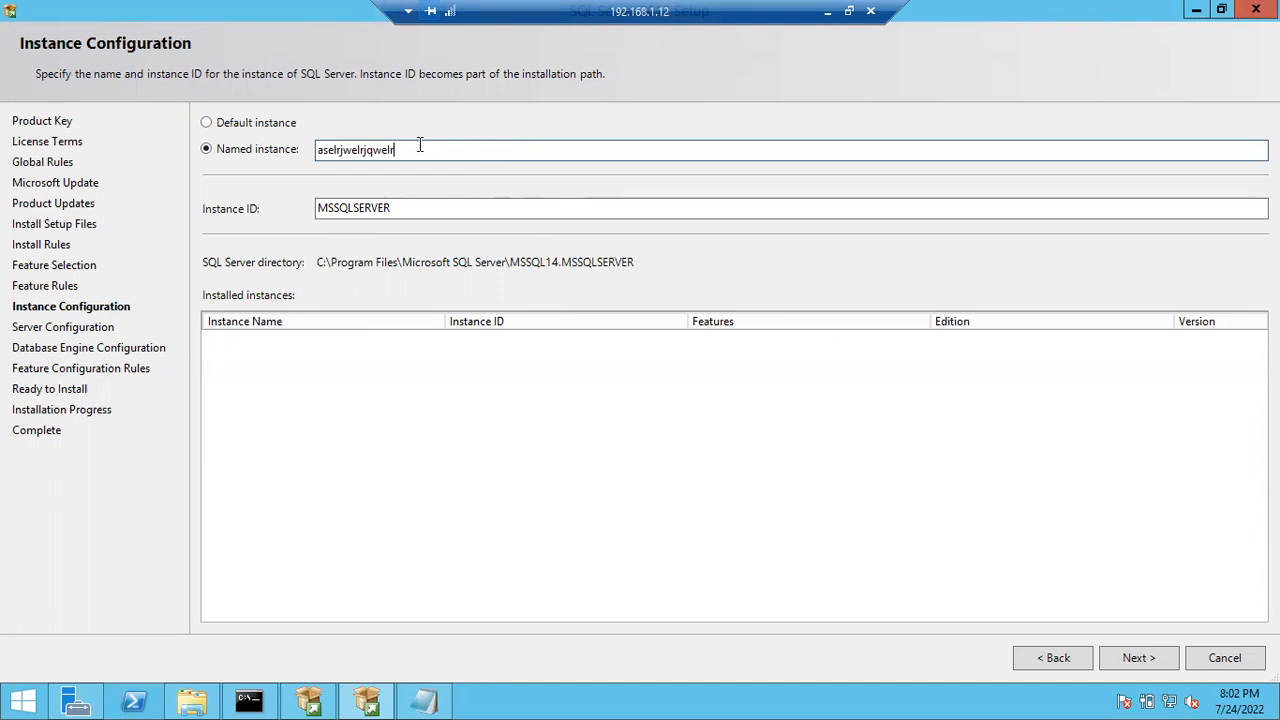
{"action": "left_click_drag", "start_coordinate": [410, 150], "coordinate": [306, 150]}
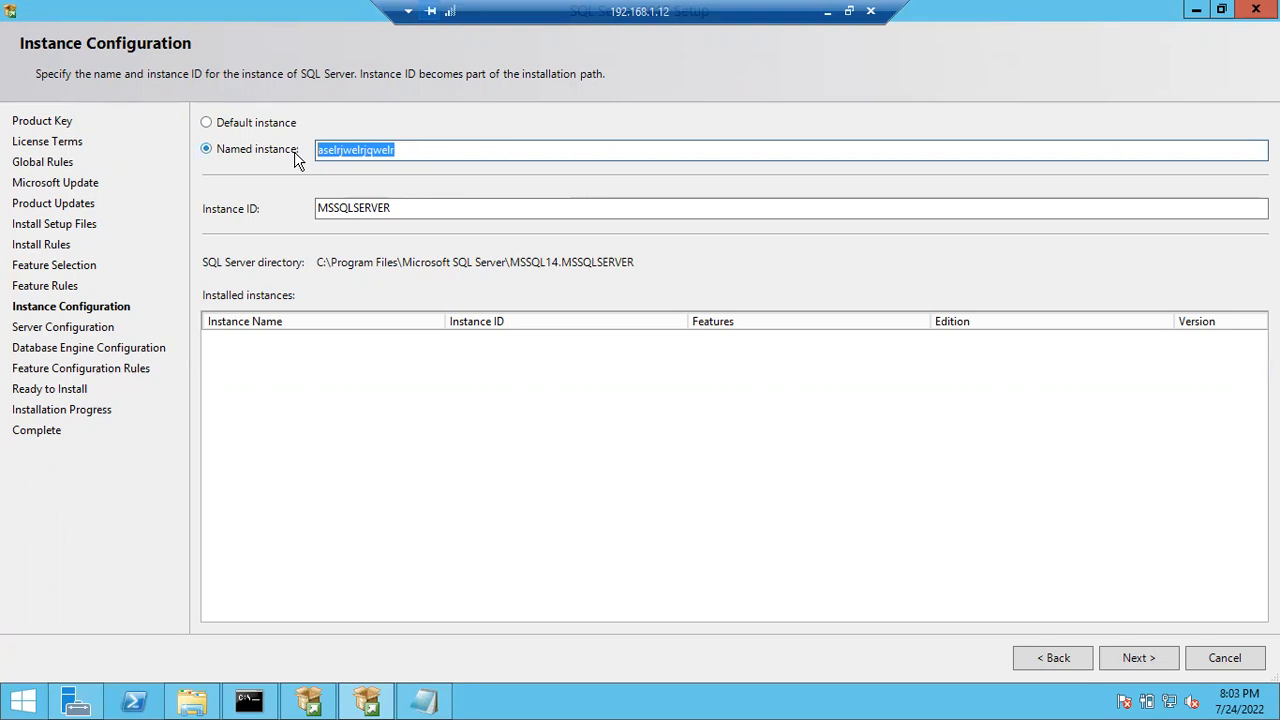
{"action": "type", "text": "1"}
{"action": "type", "text": "ql se"}
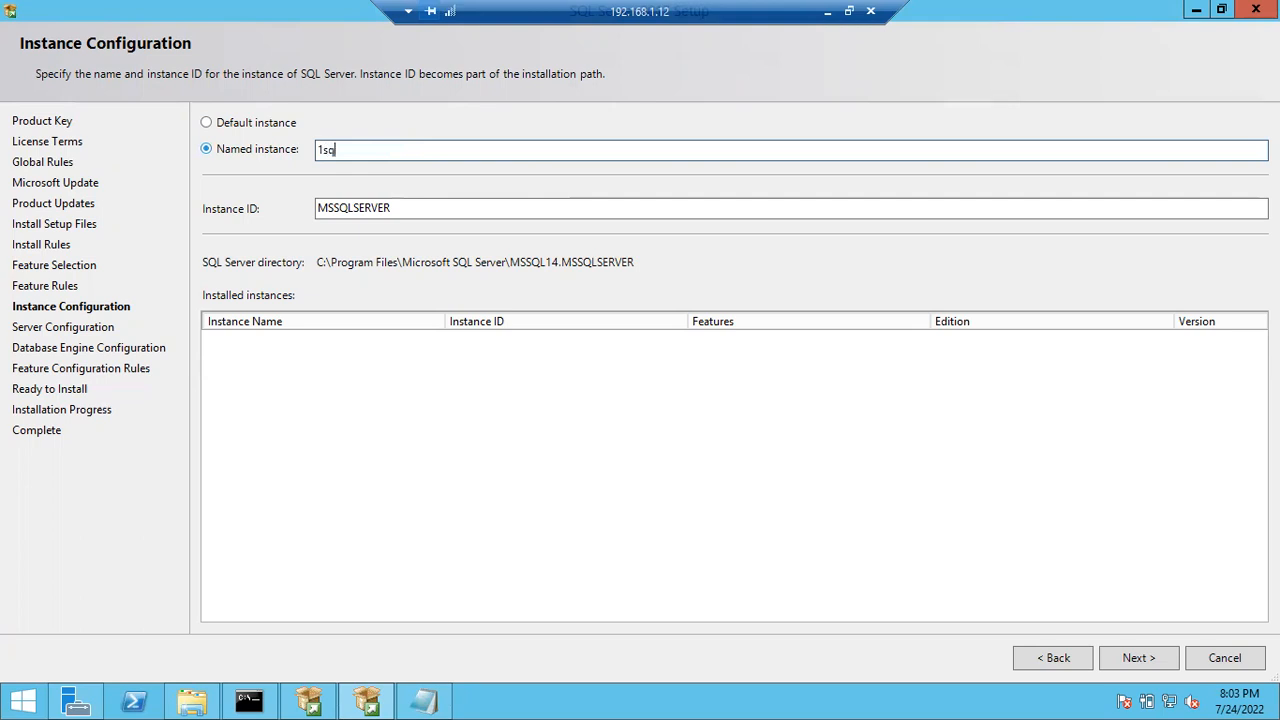
{"action": "key", "text": "BackSpace"}
{"action": "key", "text": "BackSpace"}
{"action": "key", "text": "BackSpace"}
{"action": "type", "text": "server"}
{"action": "left_click_drag", "start_coordinate": [380, 150], "coordinate": [288, 152]}
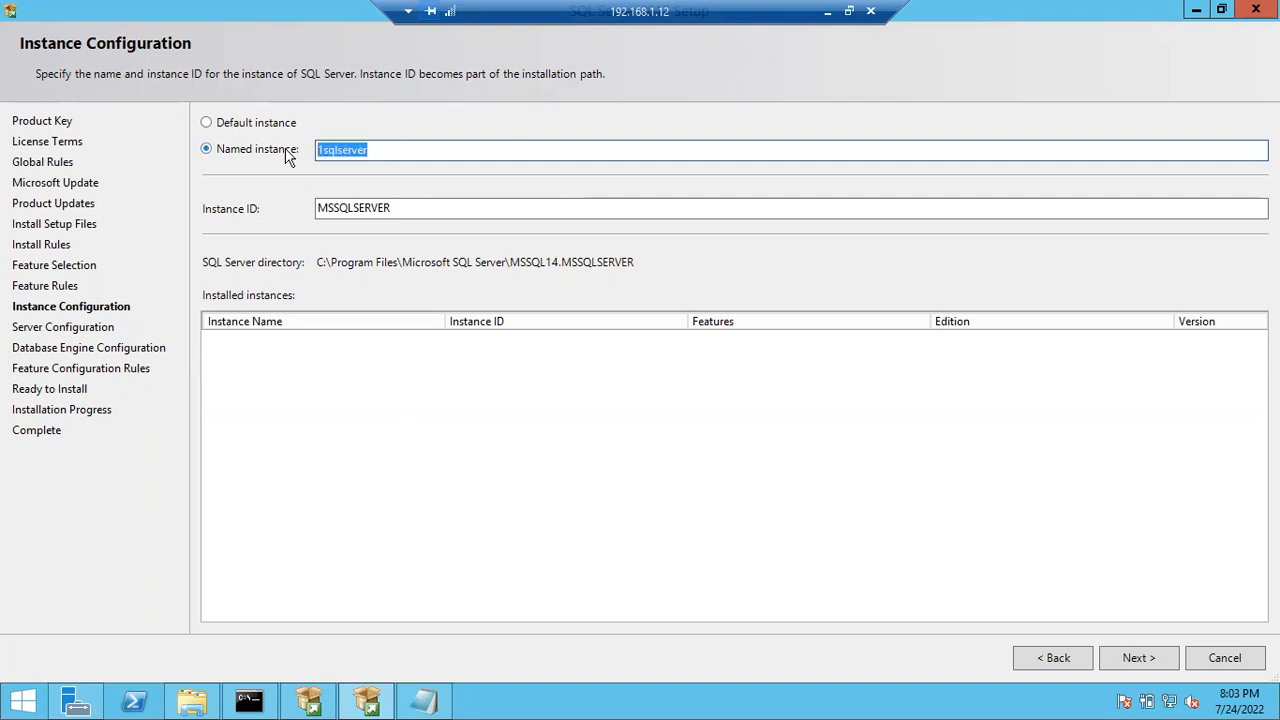
{"action": "type", "text": "sqlserver1"}
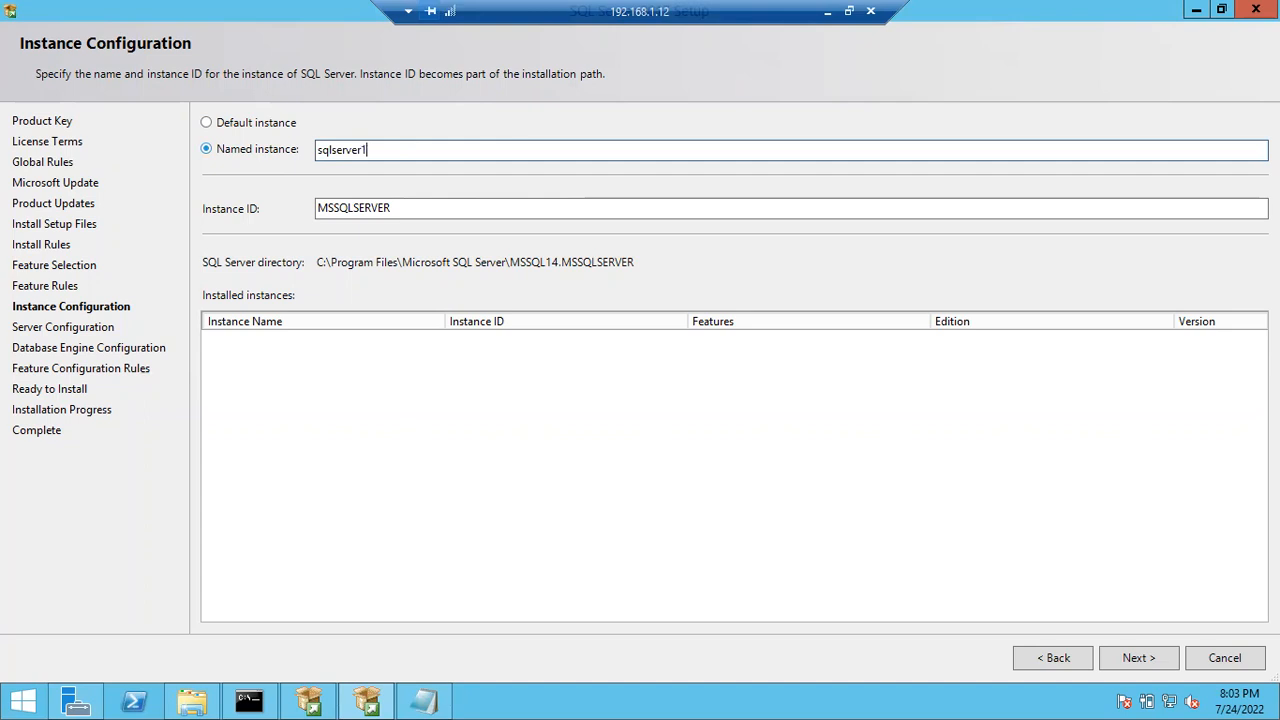
{"action": "left_click_drag", "start_coordinate": [380, 150], "coordinate": [306, 150]}
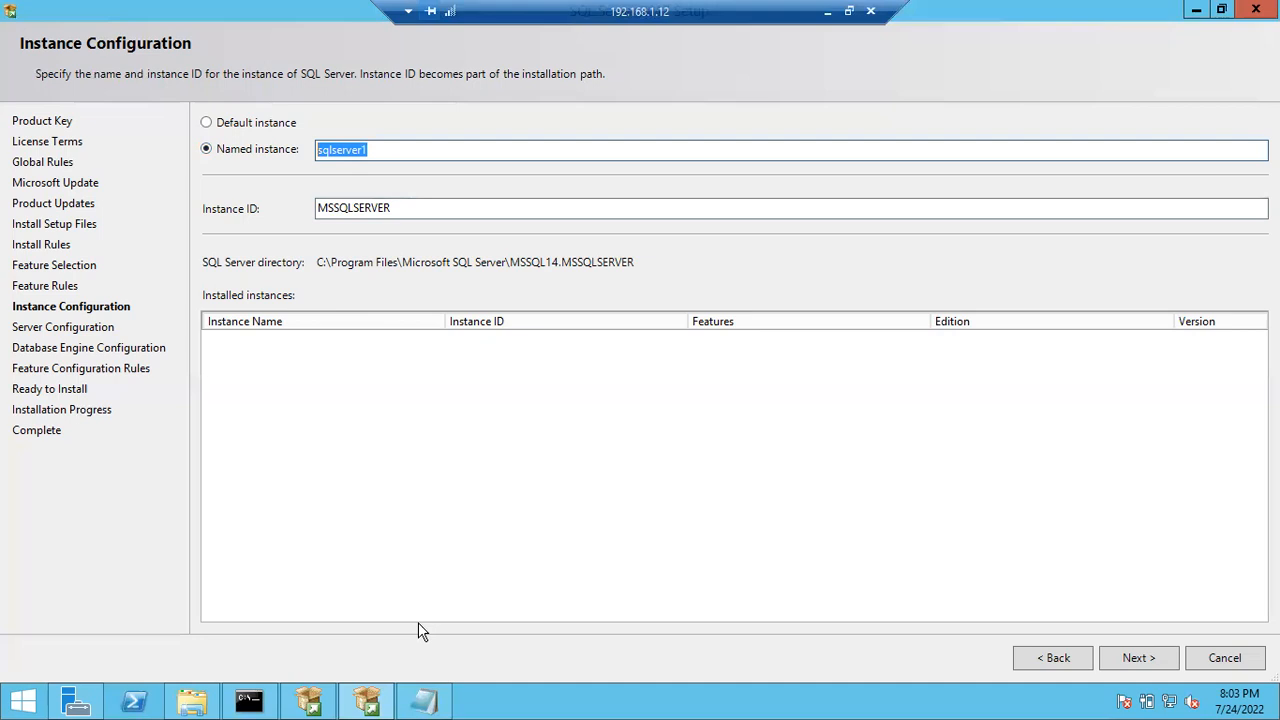
- Add a '$,_' line to the Notepad notes and select the ',_' characters
{"action": "left_click", "coordinate": [424, 702]}
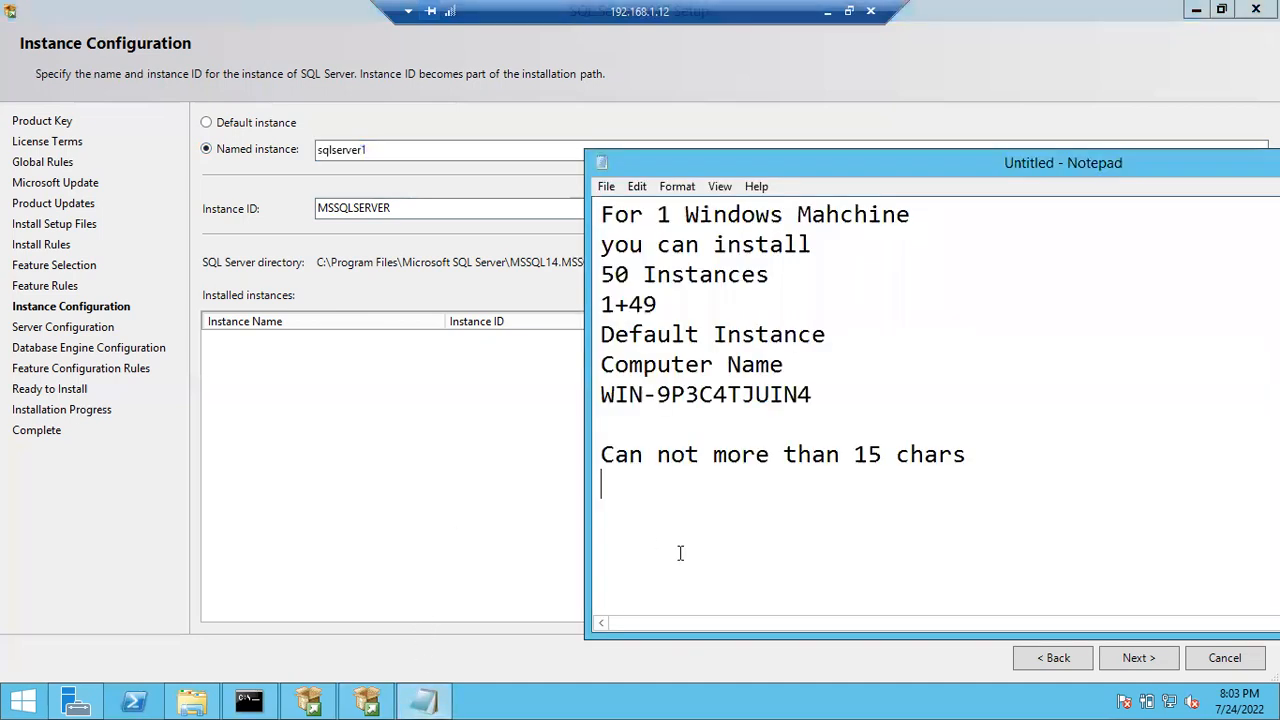
{"action": "type", "text": "$,_"}
{"action": "left_click_drag", "start_coordinate": [648, 486], "coordinate": [599, 485]}
- Enter 'Sql Server 2017' as the instance name, then edit it into 'Sql_Server$2017'
{"action": "left_click", "coordinate": [390, 168]}
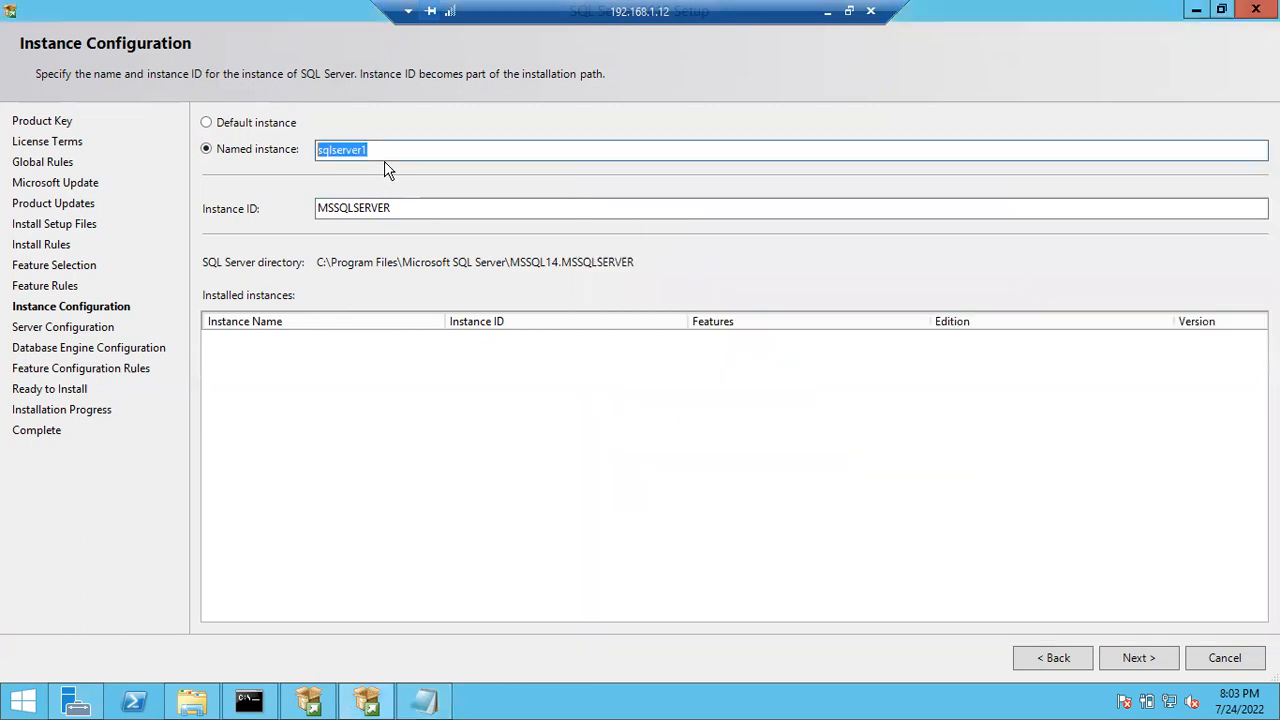
{"action": "type", "text": "Sql Server 2017"}
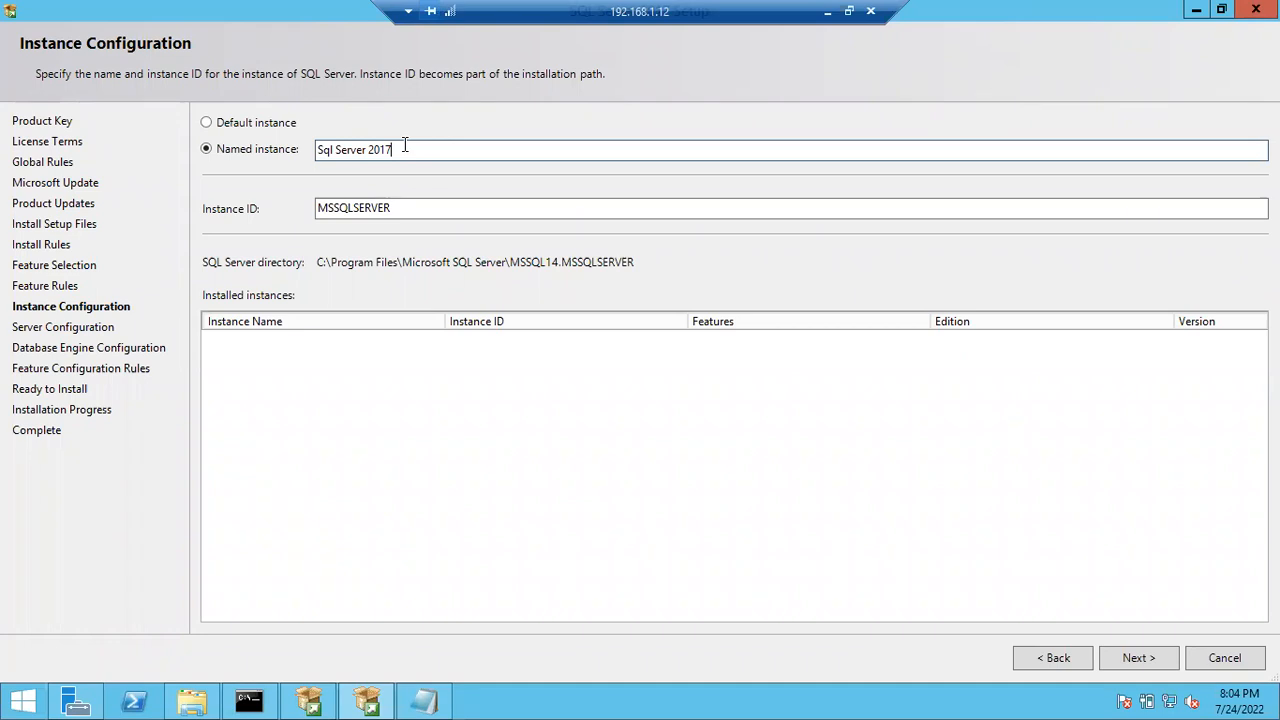
{"action": "left_click", "coordinate": [336, 149]}
{"action": "key", "text": "BackSpace"}
{"action": "key", "text": "Right"}
{"action": "key", "text": "Right"}
{"action": "key", "text": "Right"}
{"action": "key", "text": "Right"}
{"action": "key", "text": "Right"}
{"action": "key", "text": "Right"}
{"action": "key", "text": "Right"}
{"action": "key", "text": "BackSpace"}
{"action": "type", "text": "$"}
{"action": "left_click", "coordinate": [334, 149]}
{"action": "type", "text": "_"}
{"action": "left_click_drag", "start_coordinate": [411, 149], "coordinate": [326, 162]}
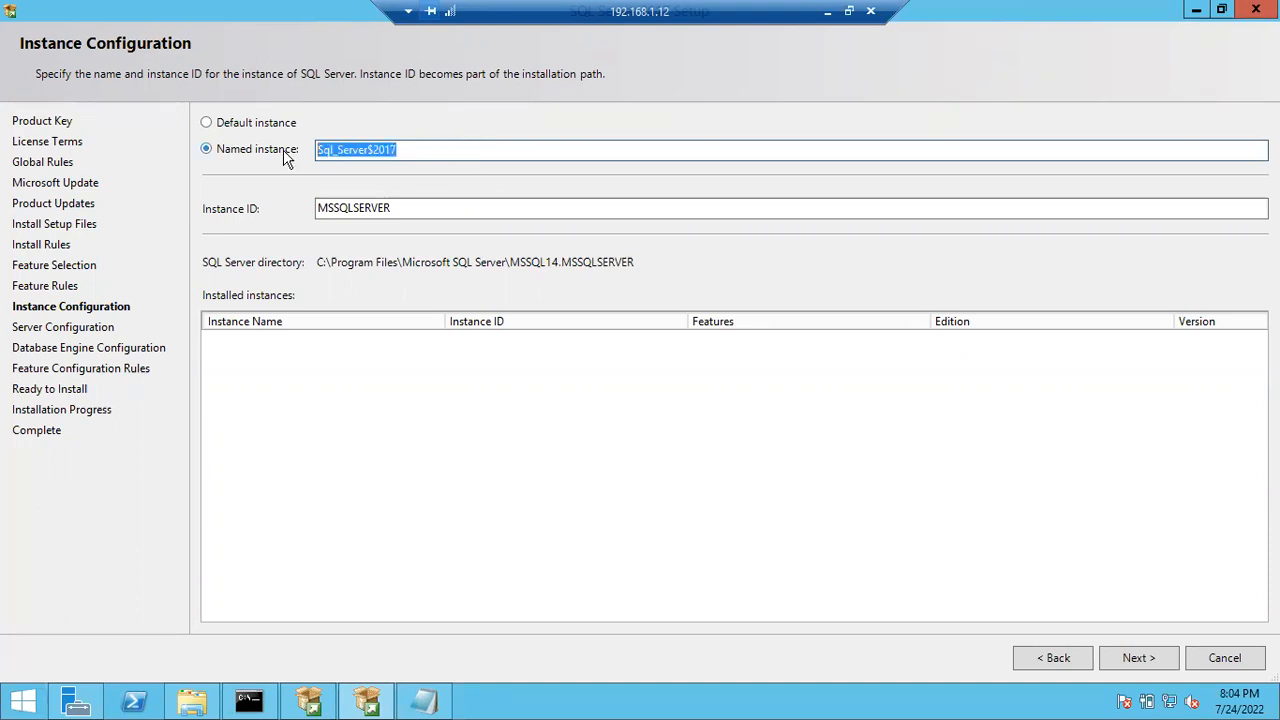
{"action": "left_click", "coordinate": [444, 152]}
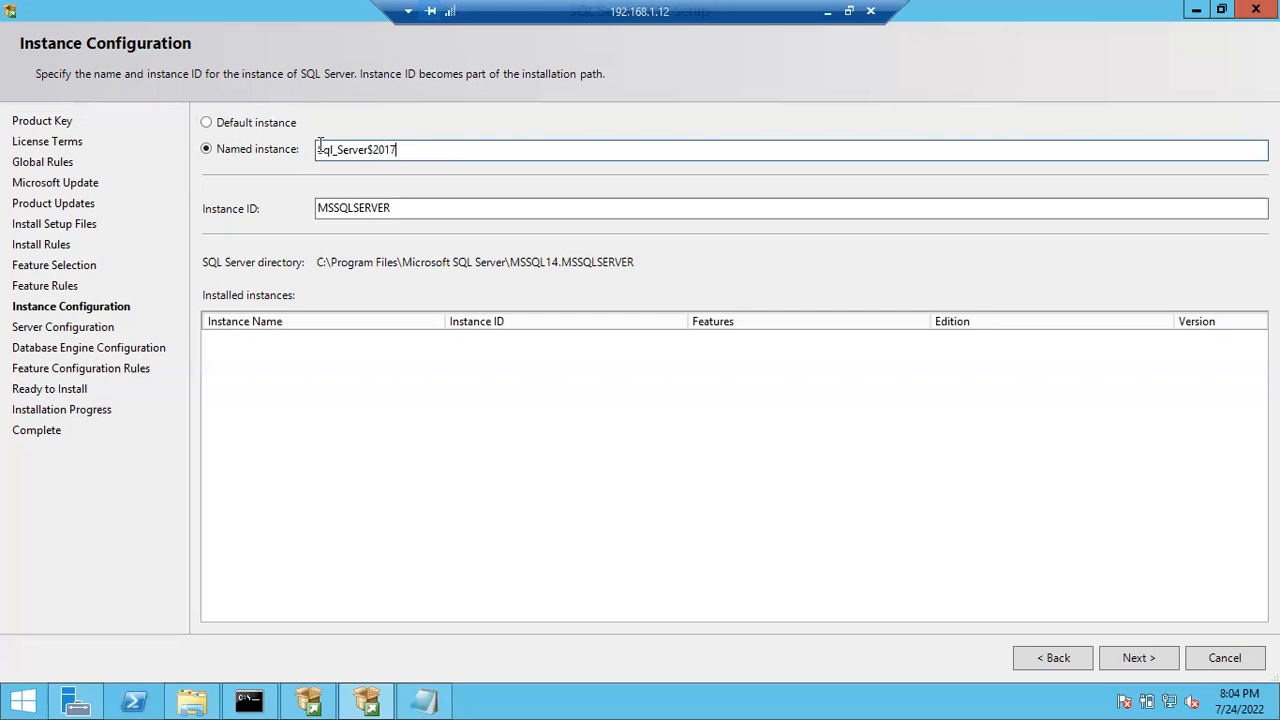
- Select the Sql_Server$2017 name, then switch back to Default instance MSSQLSERVER
{"action": "left_click_drag", "start_coordinate": [410, 150], "coordinate": [280, 160]}
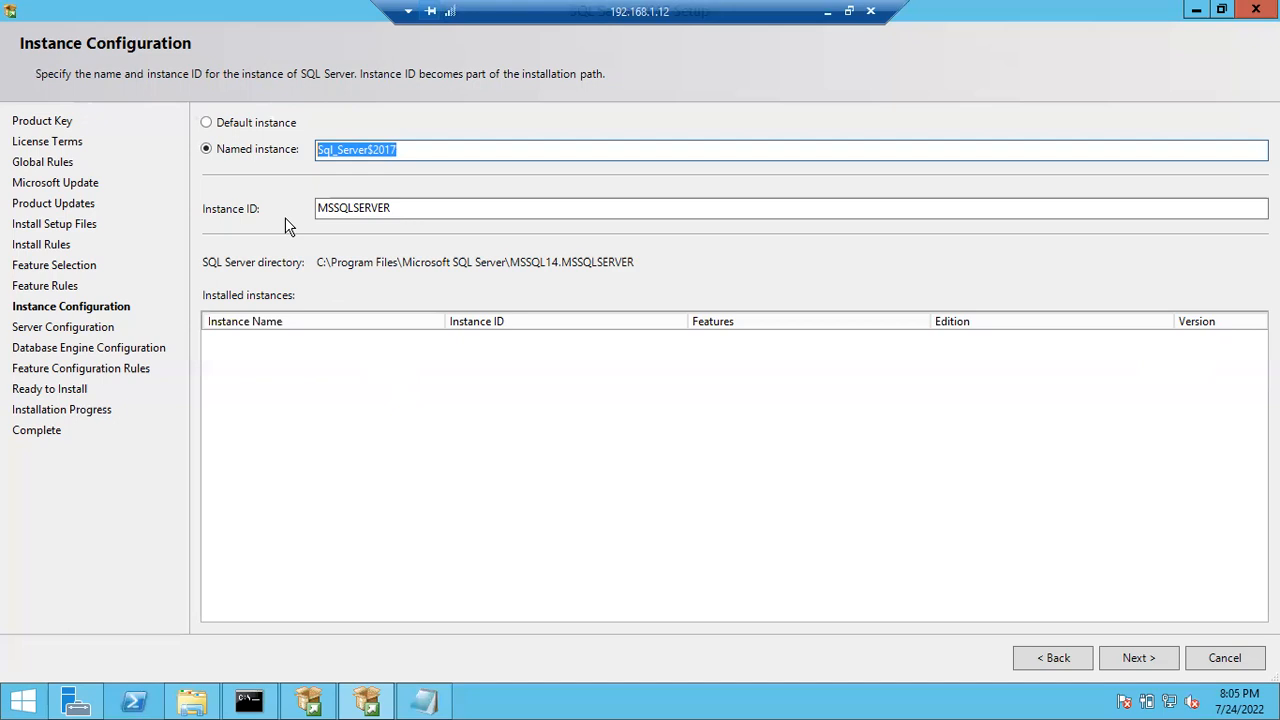
{"action": "left_click", "coordinate": [232, 126]}
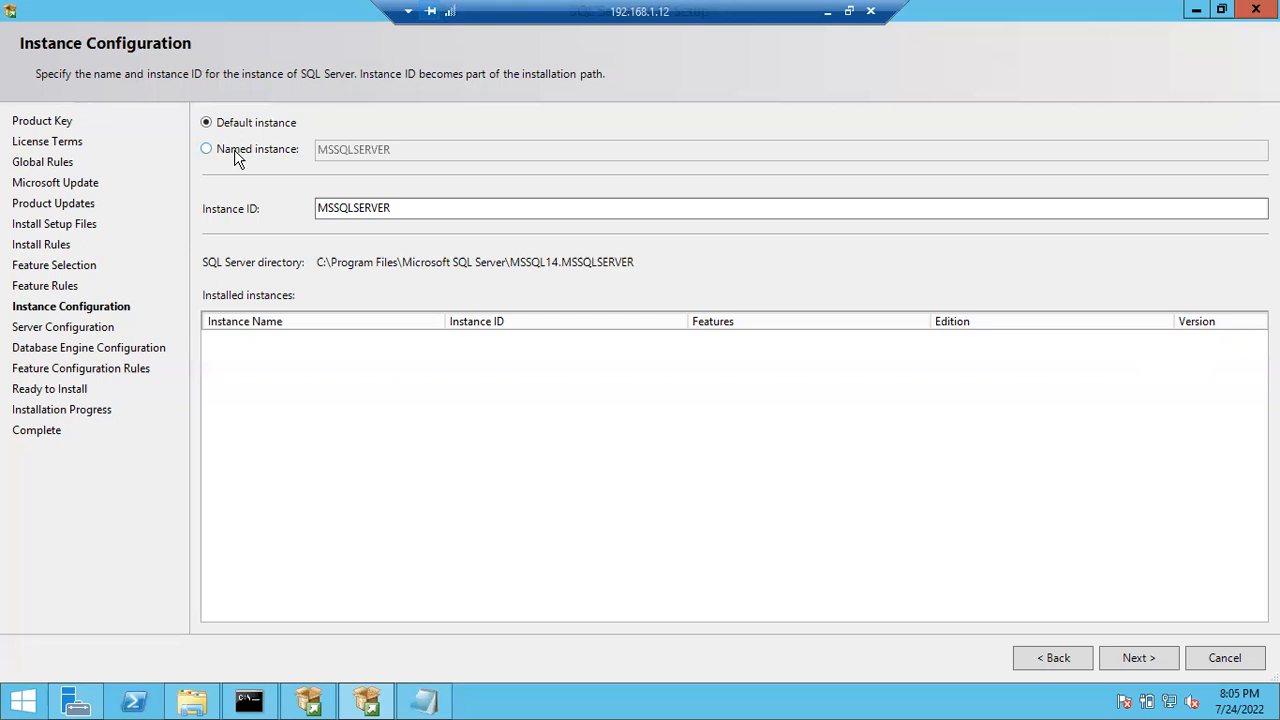
- Toggle to Named instance and back to Default instance MSSQLSERVER, then proceed with Next
{"action": "left_click", "coordinate": [224, 155]}
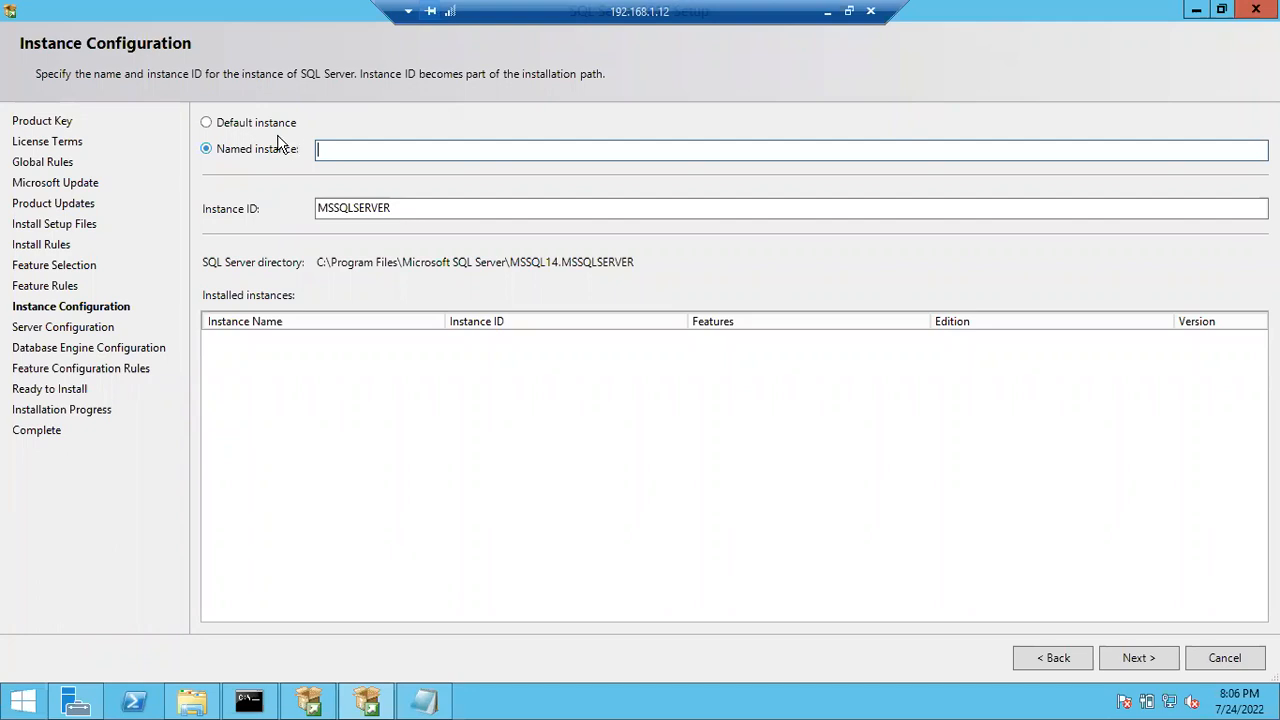
{"action": "left_click", "coordinate": [228, 128]}
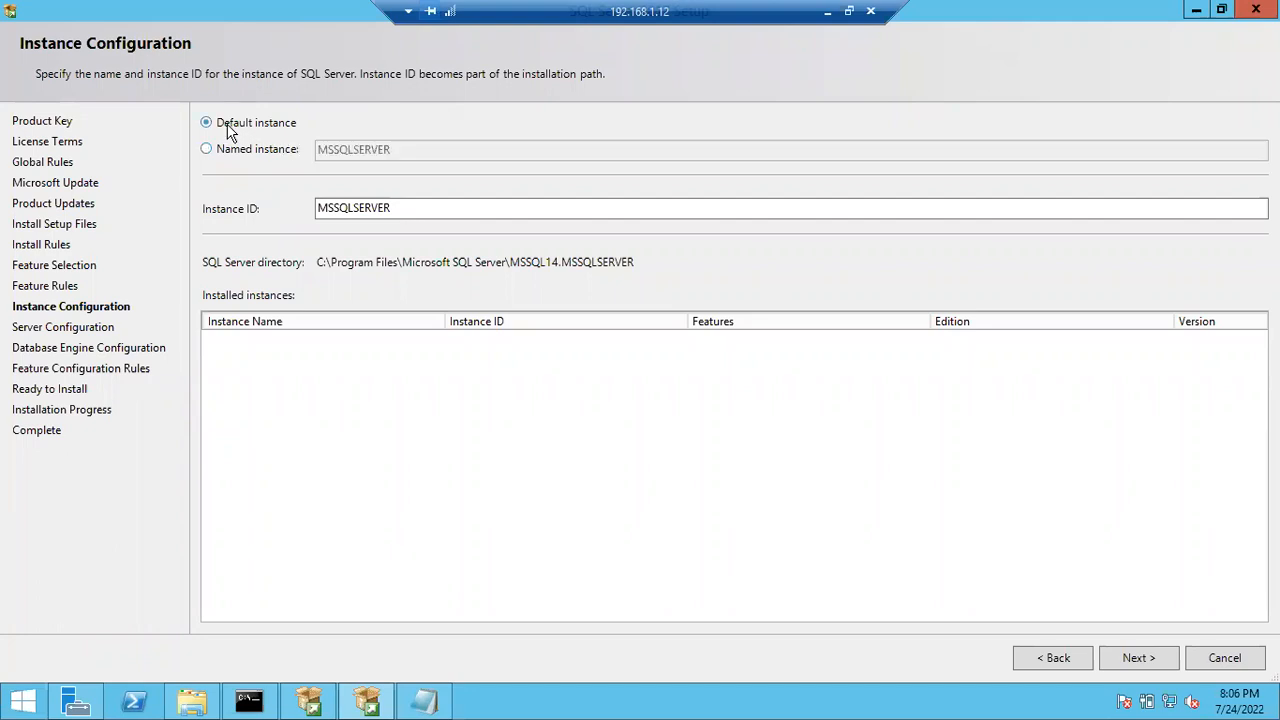
{"action": "left_click", "coordinate": [1150, 661]}
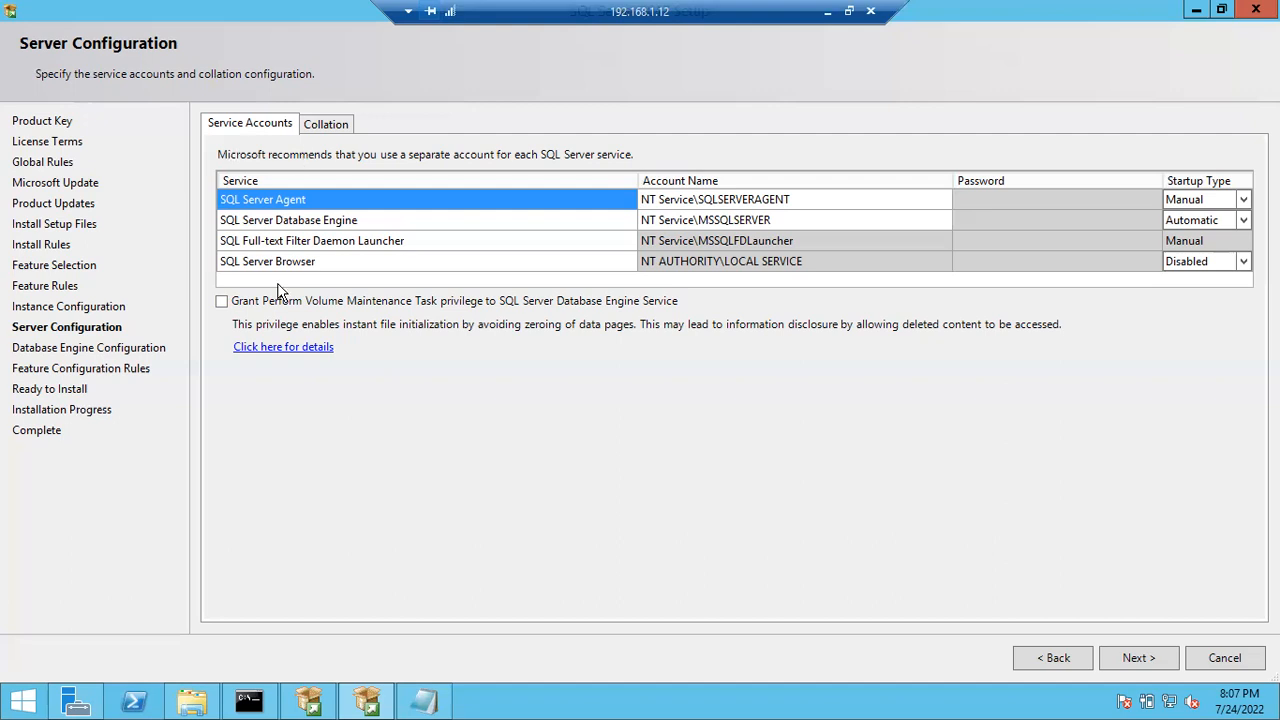
- Once Setup shows the Server Configuration page, bring the Notepad notes back to the front
{"action": "left_click", "coordinate": [422, 704]}
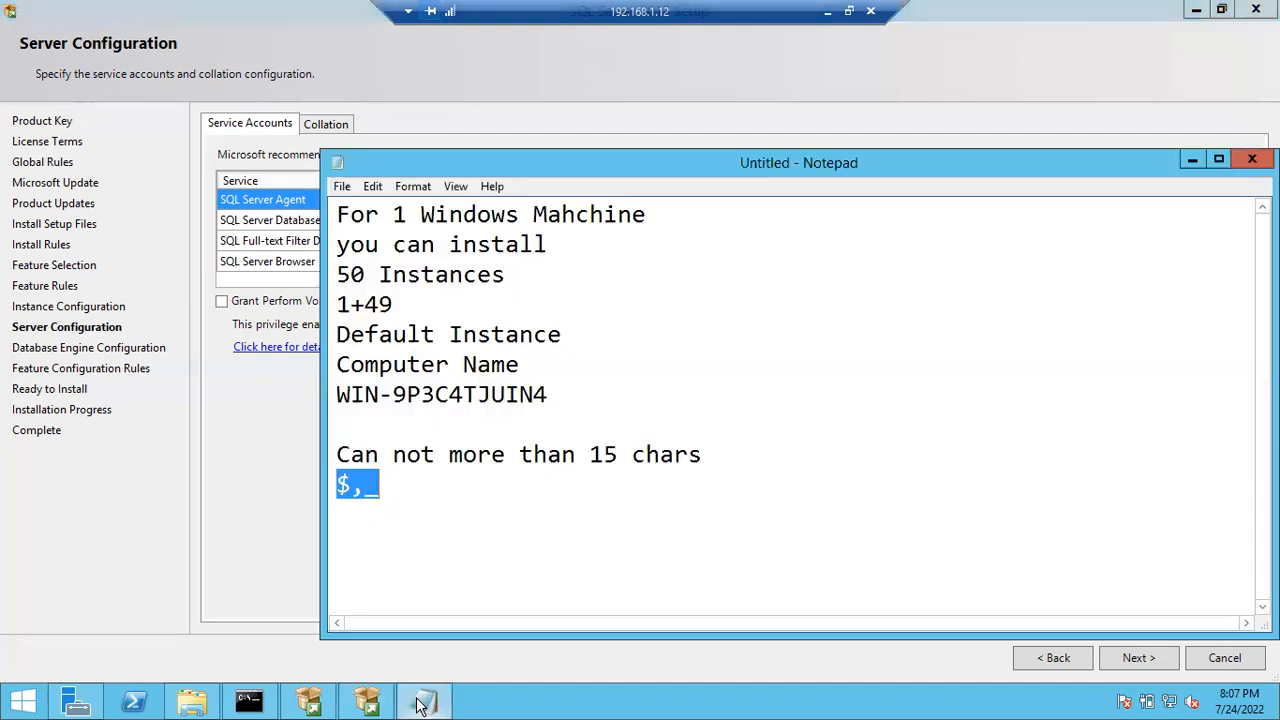
- Below the notes, write 'Service account is an account which helps you to run the service'
{"action": "left_click", "coordinate": [529, 500]}
{"action": "key", "text": "Return"}
{"action": "key", "text": "Return"}
{"action": "type", "text": "S"}
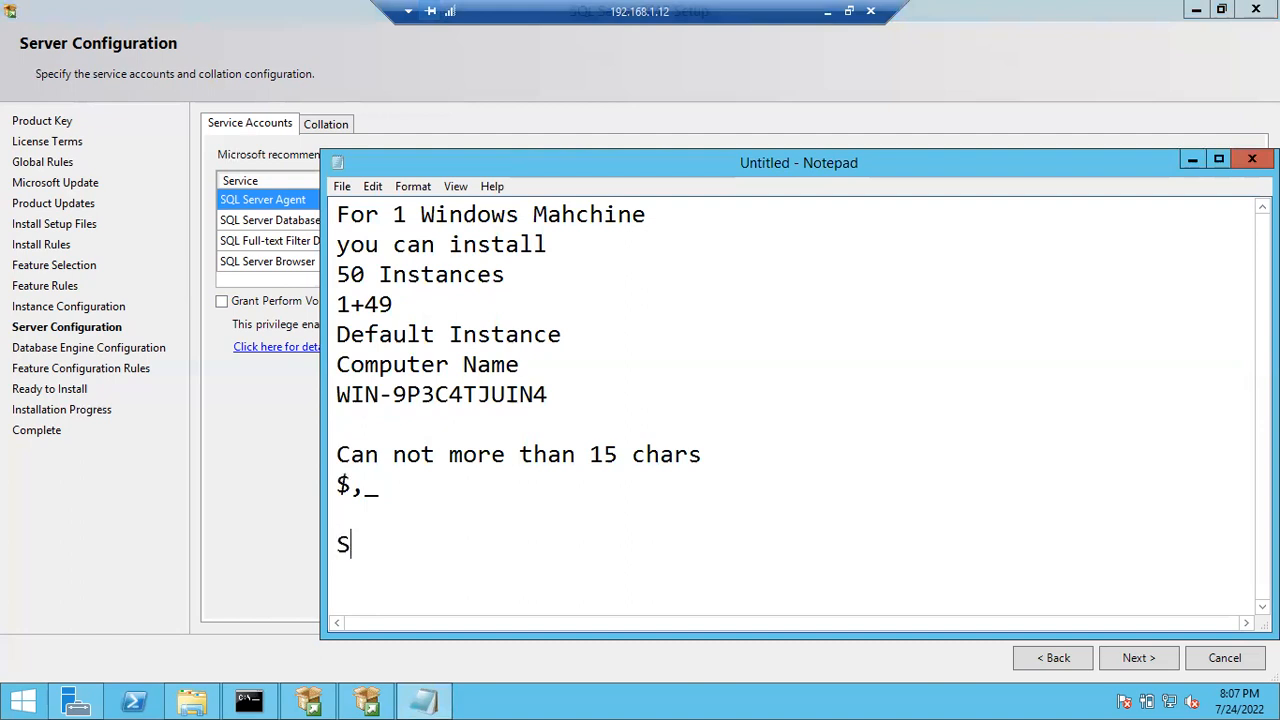
{"action": "type", "text": "ervice account is"}
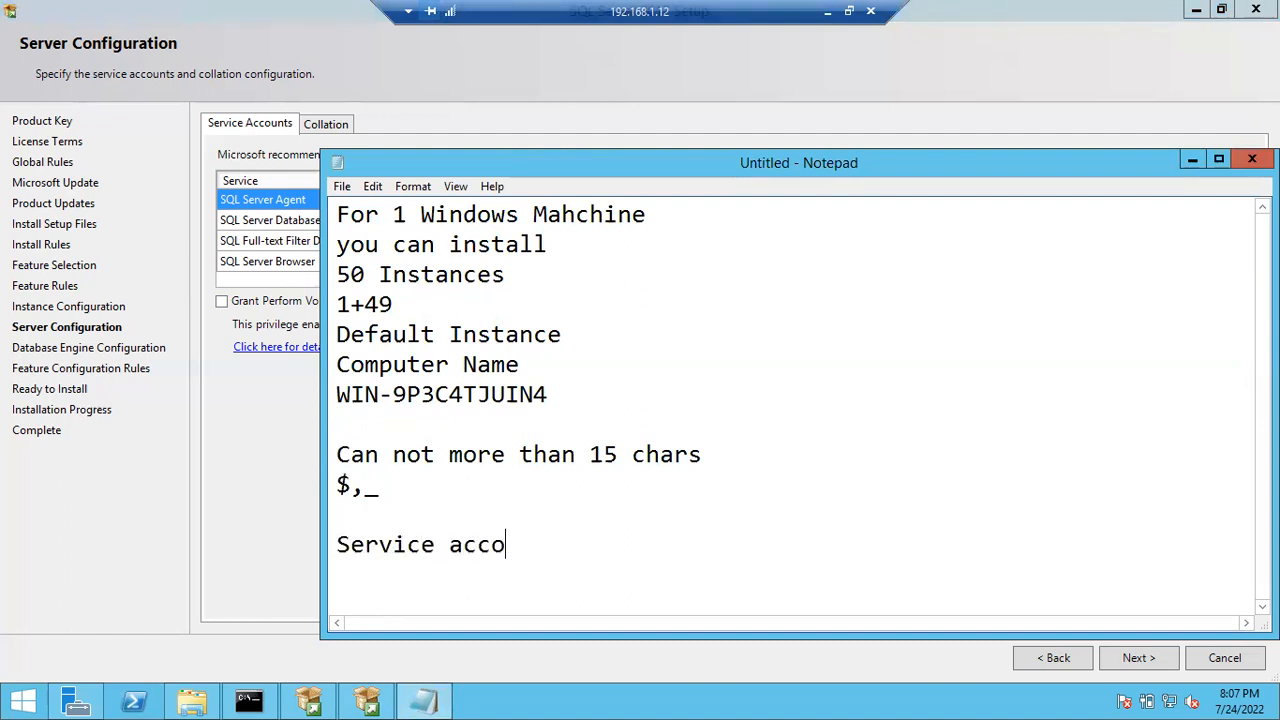
{"action": "key", "text": "BackSpace"}
{"action": "type", "text": "is an"}
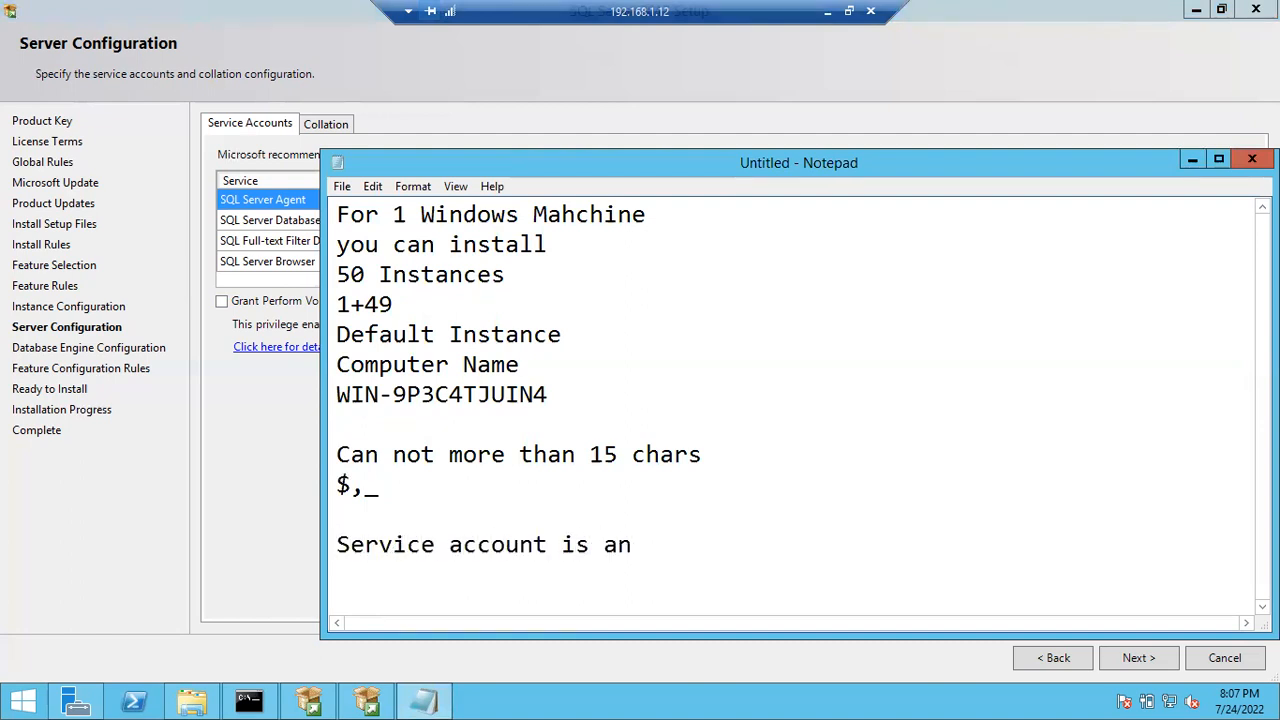
{"action": "type", "text": " account which helps you to run the service"}
{"action": "key", "text": "Return"}
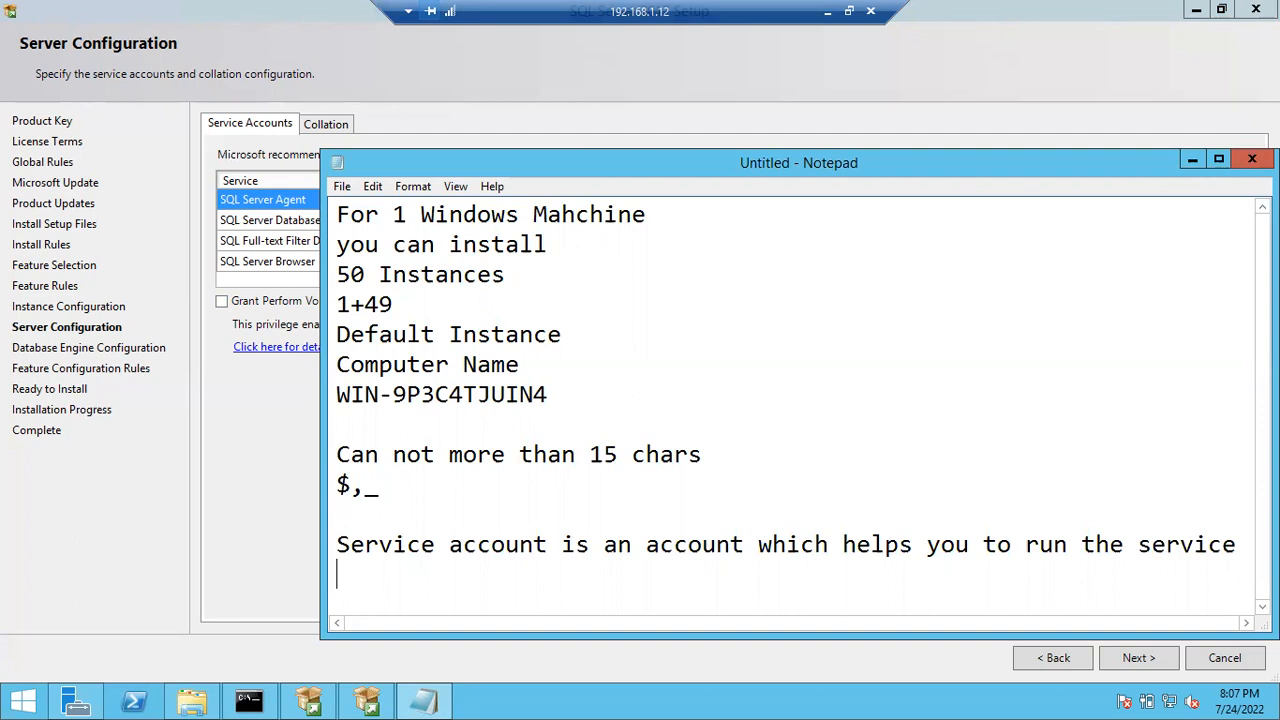
- Under that sentence, list Store, Process and Retrieve the Data on separate lines
{"action": "key", "text": "Return"}
{"action": "key", "text": "Return"}
{"action": "key", "text": "Return"}
{"action": "key", "text": "Return"}
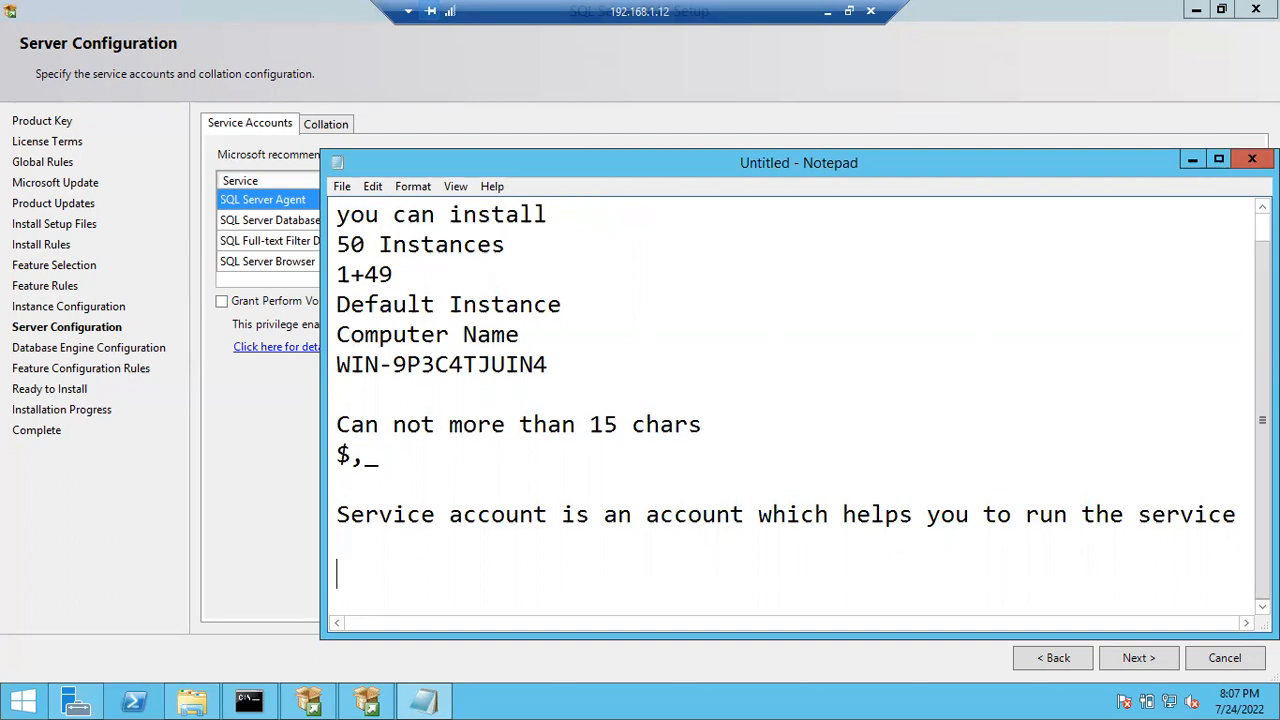
{"action": "key", "text": "Up"}
{"action": "key", "text": "Up"}
{"action": "key", "text": "Up"}
{"action": "key", "text": "Up"}
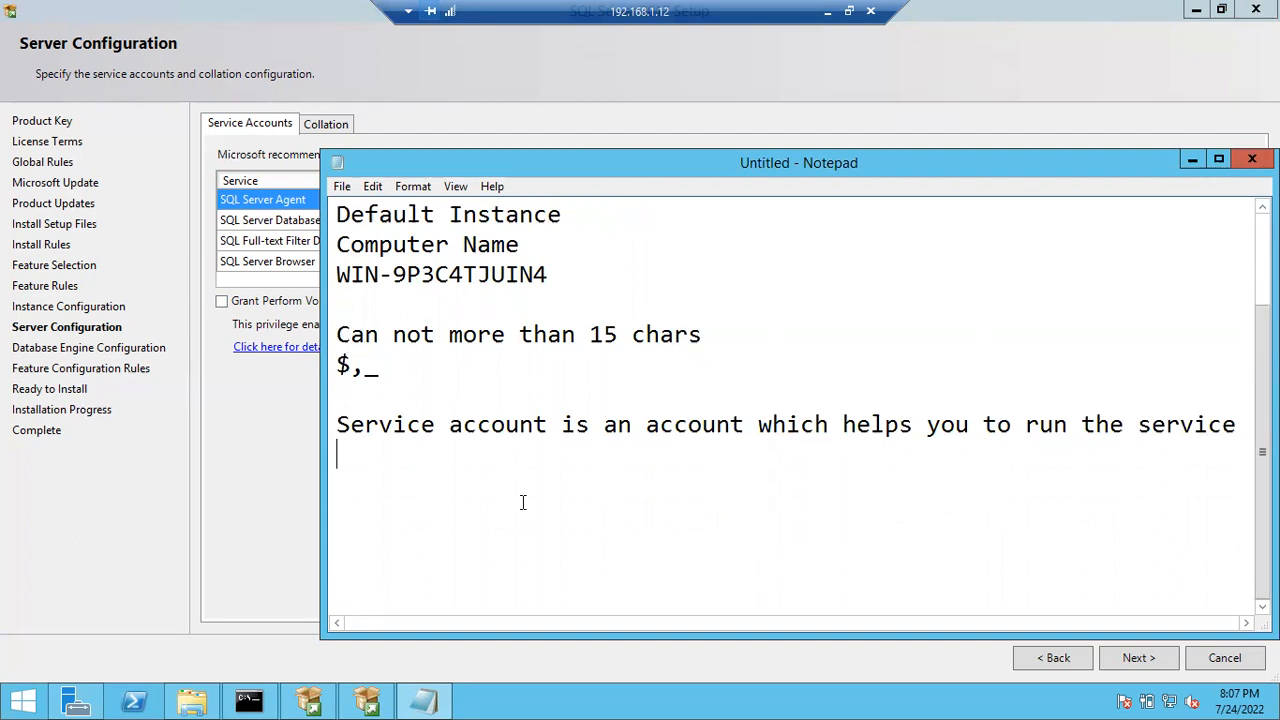
{"action": "type", "text": "Store"}
{"action": "key", "text": "Return"}
{"action": "type", "text": "Process"}
{"action": "key", "text": "Return"}
{"action": "type", "text": "T"}
{"action": "key", "text": "BackSpace"}
{"action": "type", "text": "Retei"}
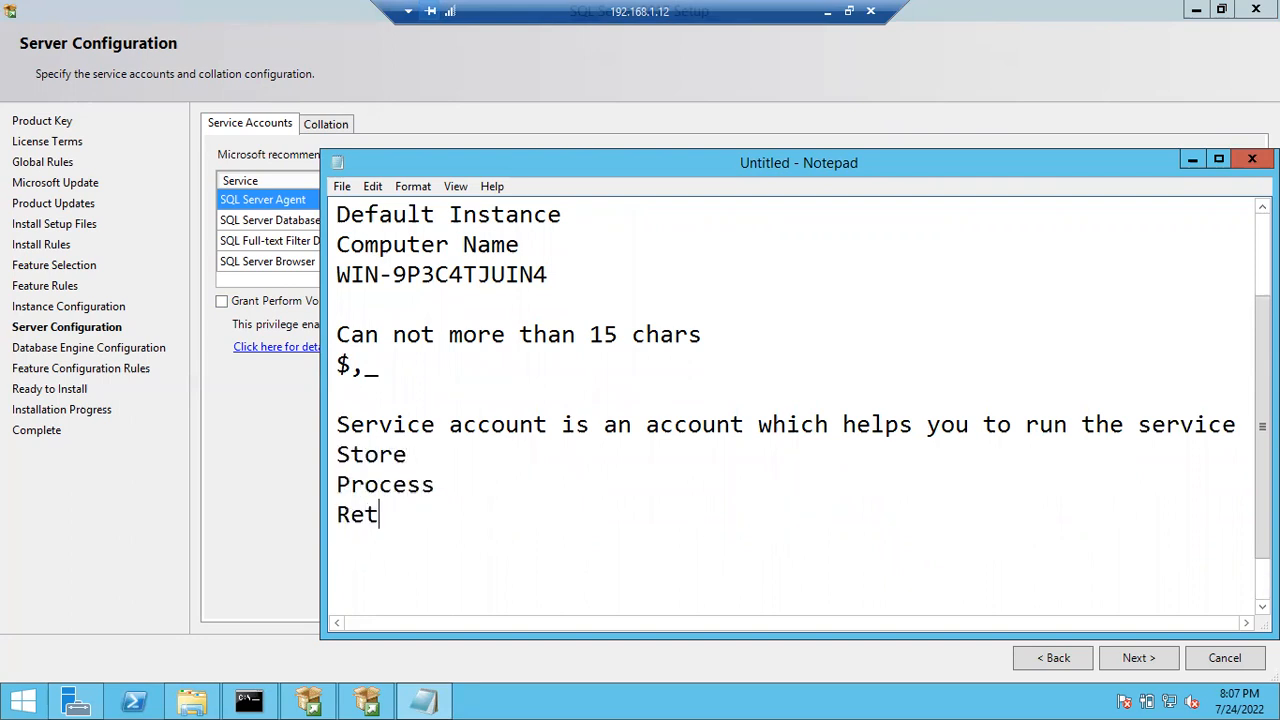
{"action": "key", "text": "BackSpace"}
{"action": "key", "text": "BackSpace"}
{"action": "type", "text": "rieve the Data"}
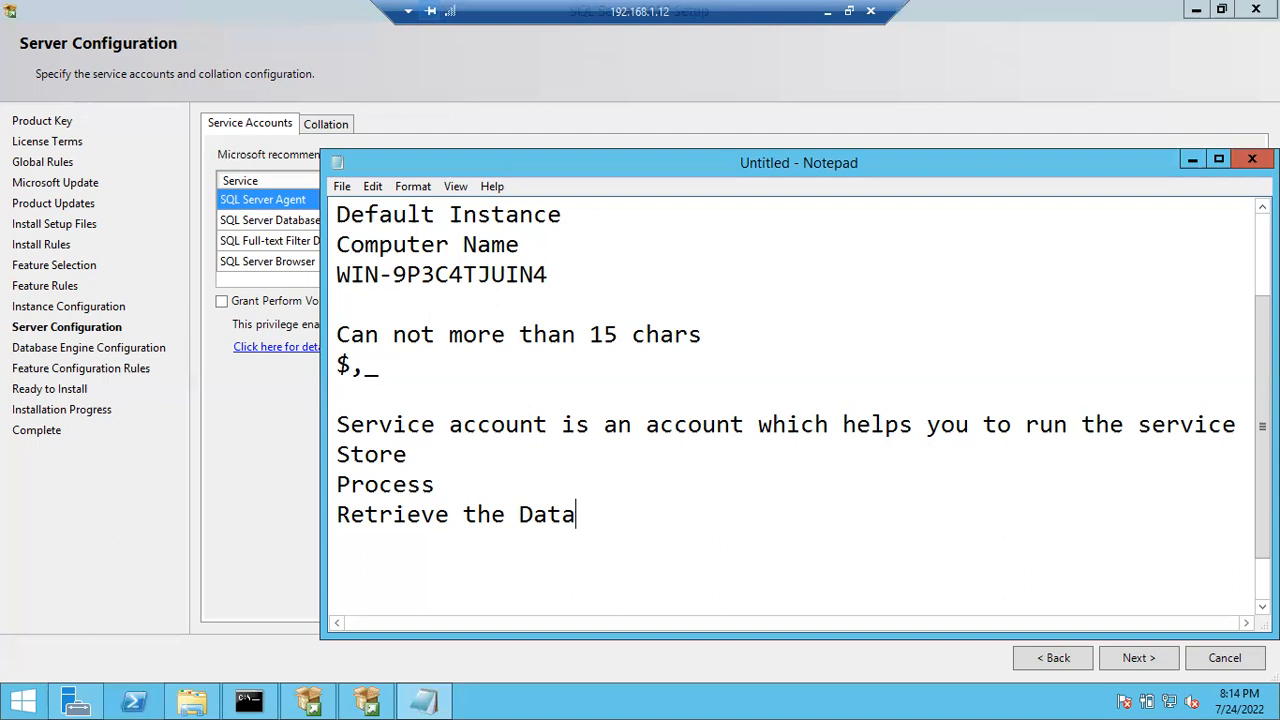
- Launch the Services console by running services.msc from the Run box
{"action": "left_click", "coordinate": [548, 706]}
{"action": "key", "text": "super+r"}
{"action": "type", "text": "ser"}
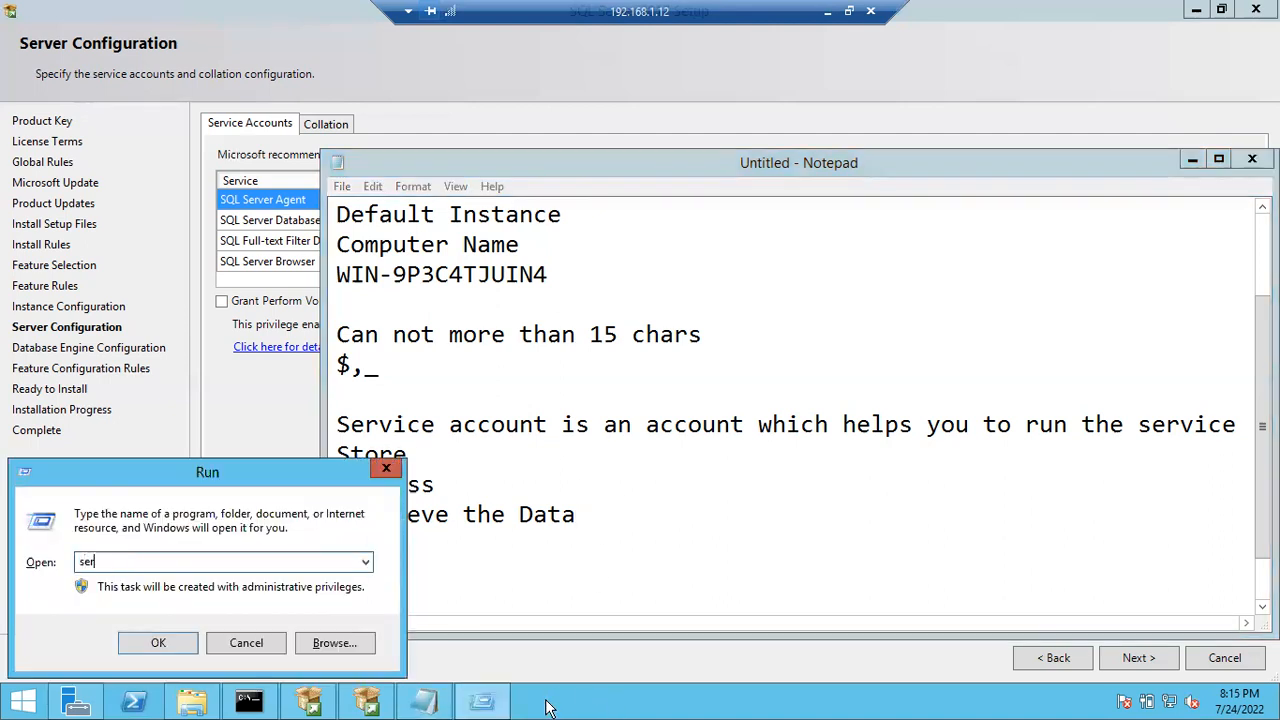
{"action": "type", "text": "vices.msc"}
{"action": "key", "text": "Return"}
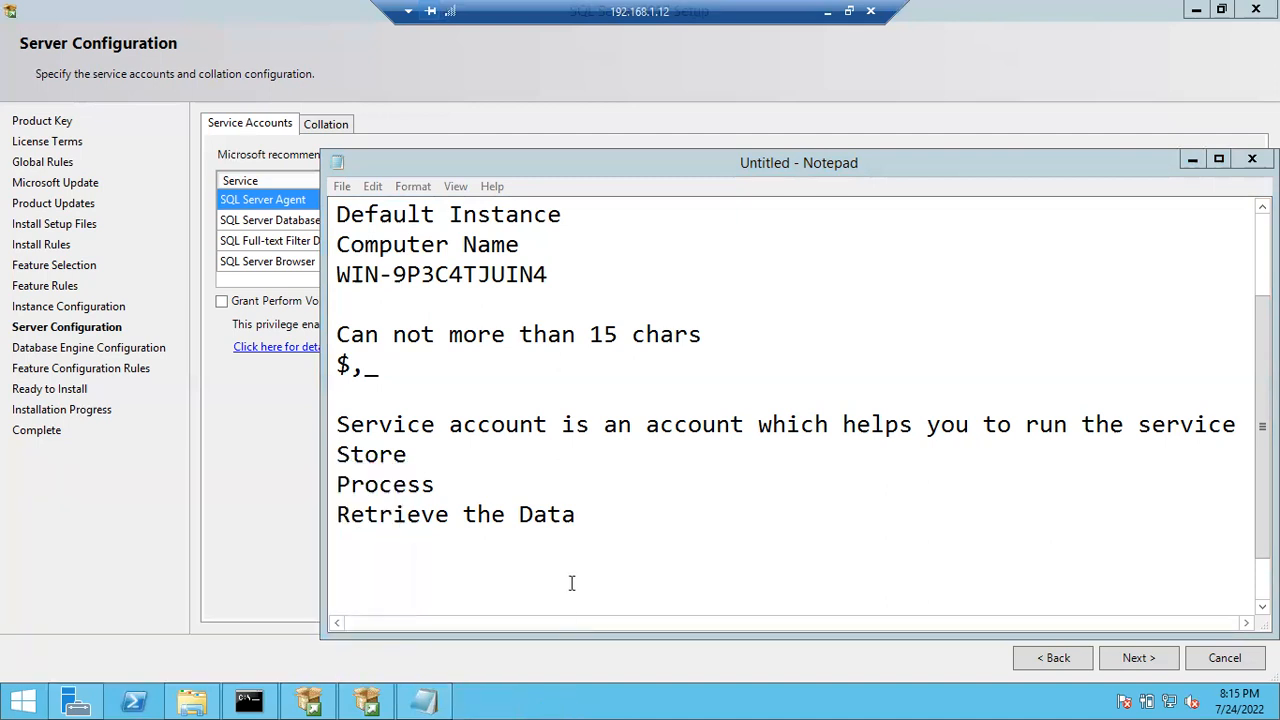
{"action": "key", "text": "super+r"}
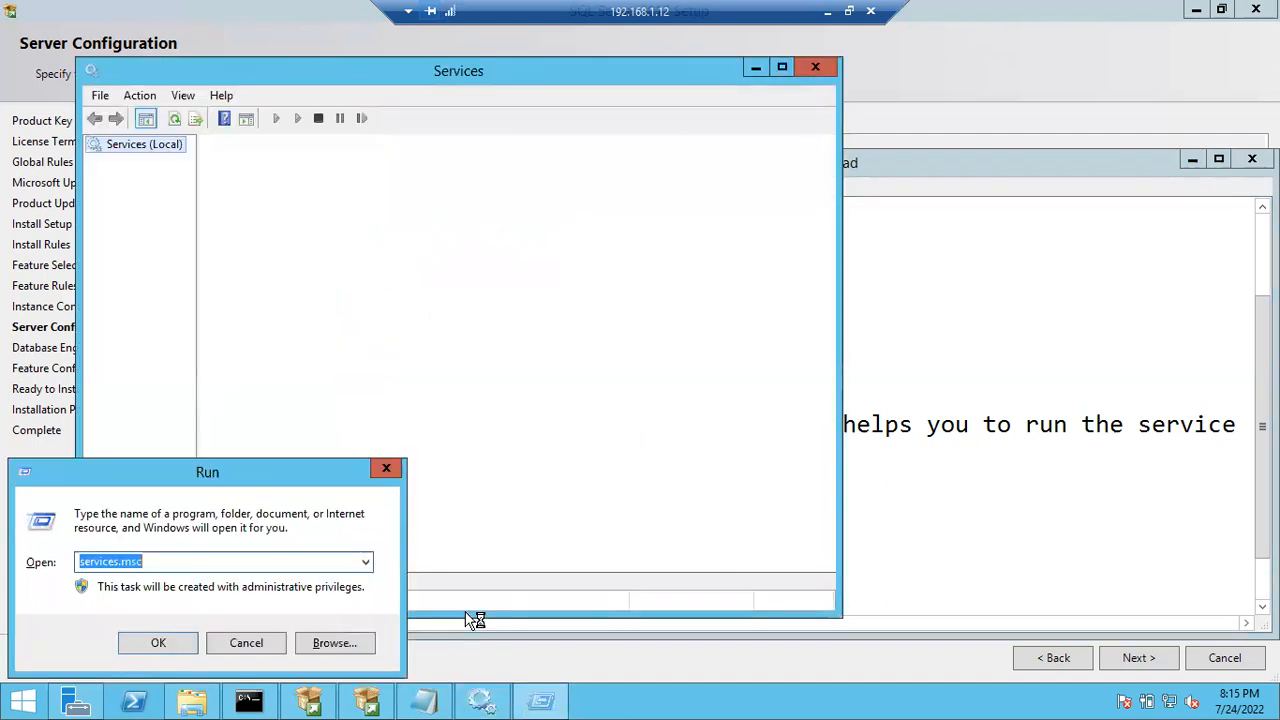
- Dismiss the extra Run box, maximize Services and widen the Log On As column
{"action": "left_click", "coordinate": [271, 649]}
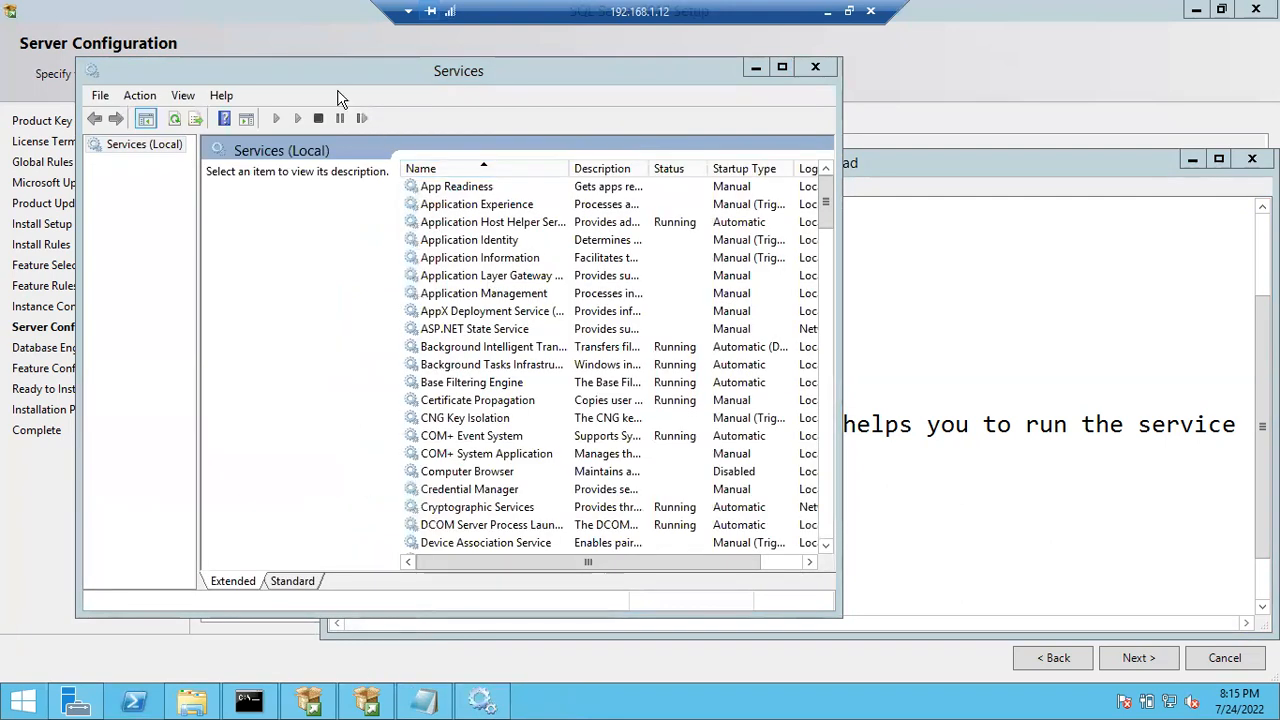
{"action": "double_click", "coordinate": [338, 90]}
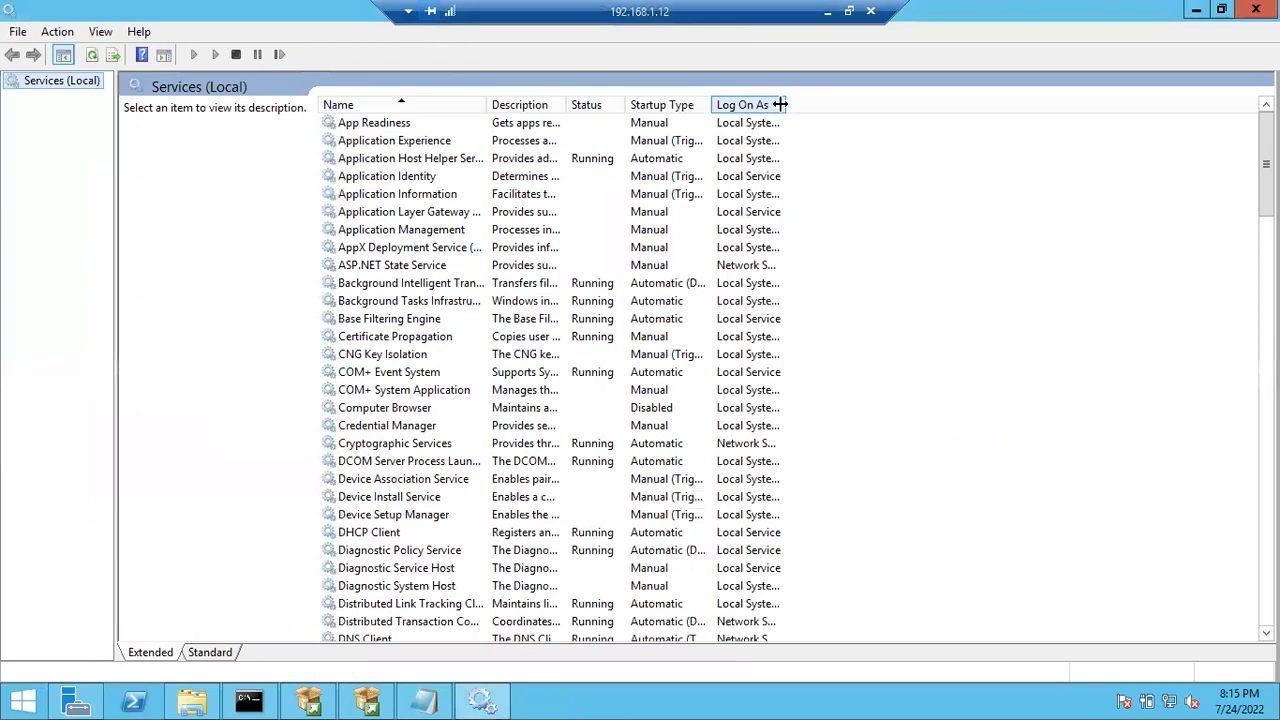
{"action": "left_click_drag", "start_coordinate": [786, 104], "coordinate": [834, 104]}
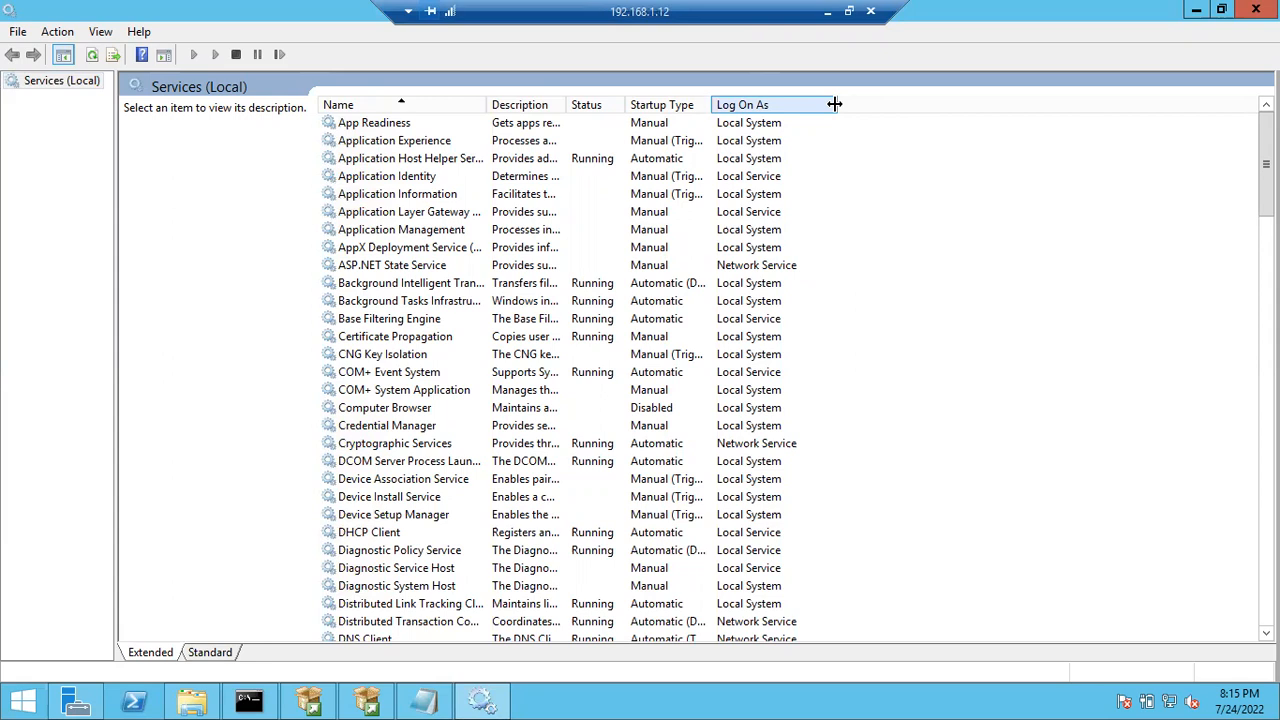
- Sort by Log On As and read the Hyper-V Guest, Storage Spaces SMP and Net.Pipe descriptions
{"action": "left_click", "coordinate": [765, 108]}
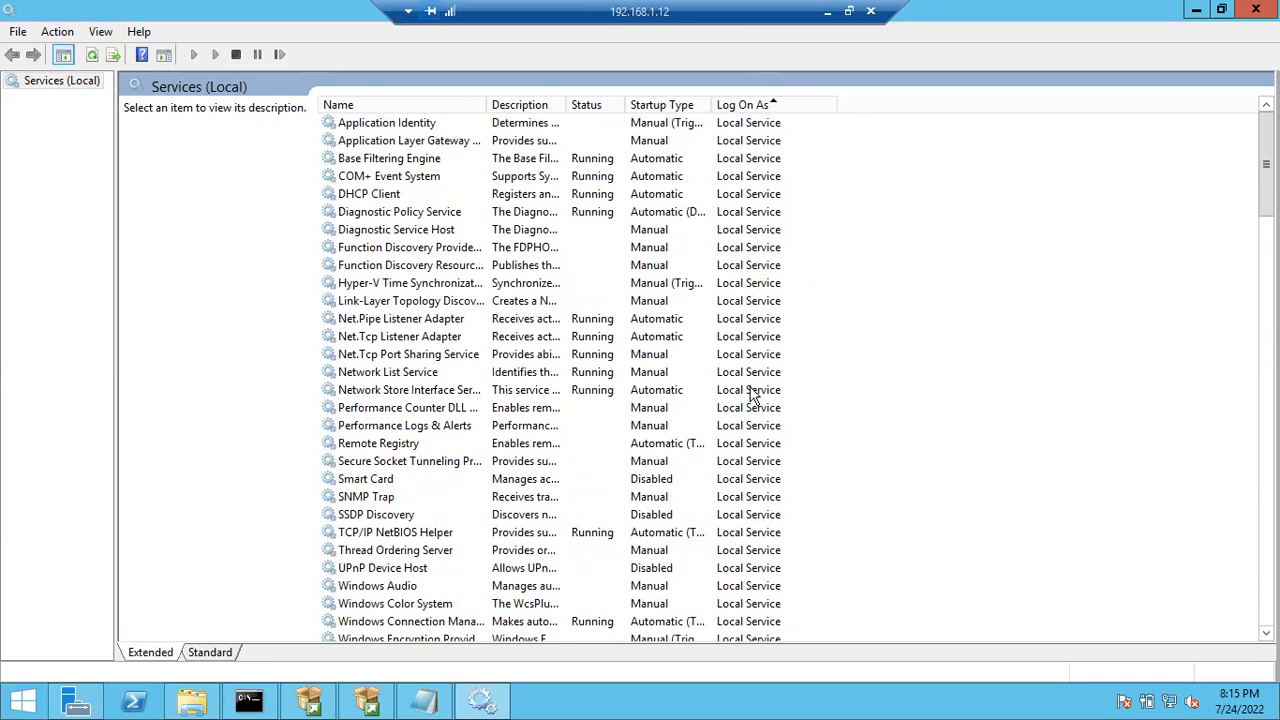
{"action": "scroll", "coordinate": [753, 432], "scroll_direction": "down", "scroll_amount": 7}
{"action": "scroll", "coordinate": [753, 432], "scroll_direction": "down", "scroll_amount": 8}
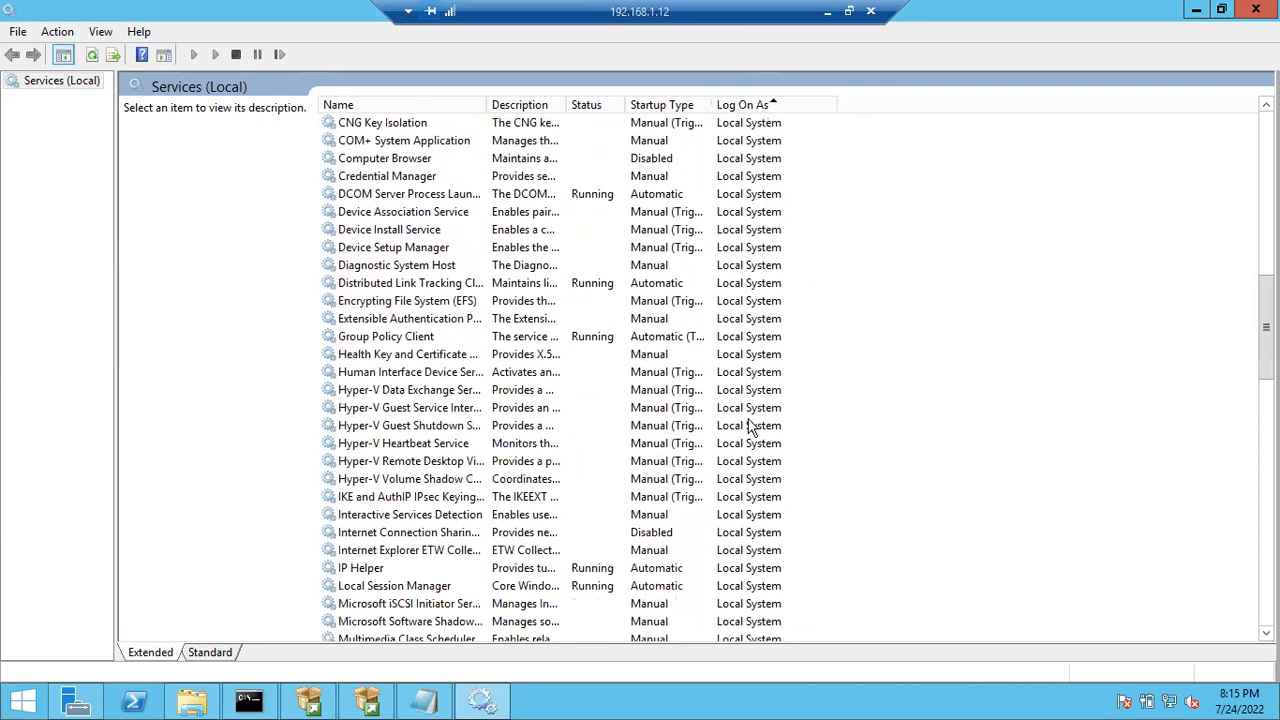
{"action": "left_click", "coordinate": [749, 410]}
{"action": "scroll", "coordinate": [745, 418], "scroll_direction": "down", "scroll_amount": 8}
{"action": "scroll", "coordinate": [745, 418], "scroll_direction": "down", "scroll_amount": 13}
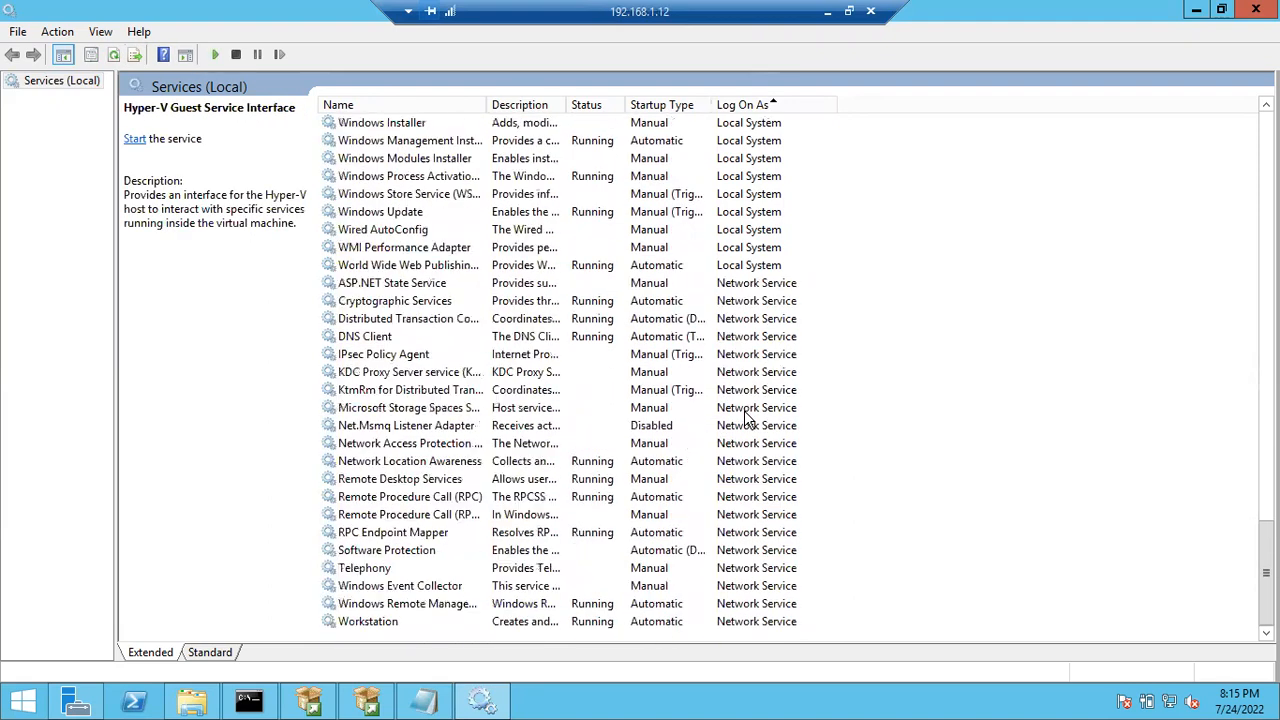
{"action": "left_click", "coordinate": [745, 410]}
{"action": "scroll", "coordinate": [743, 420], "scroll_direction": "up", "scroll_amount": 20}
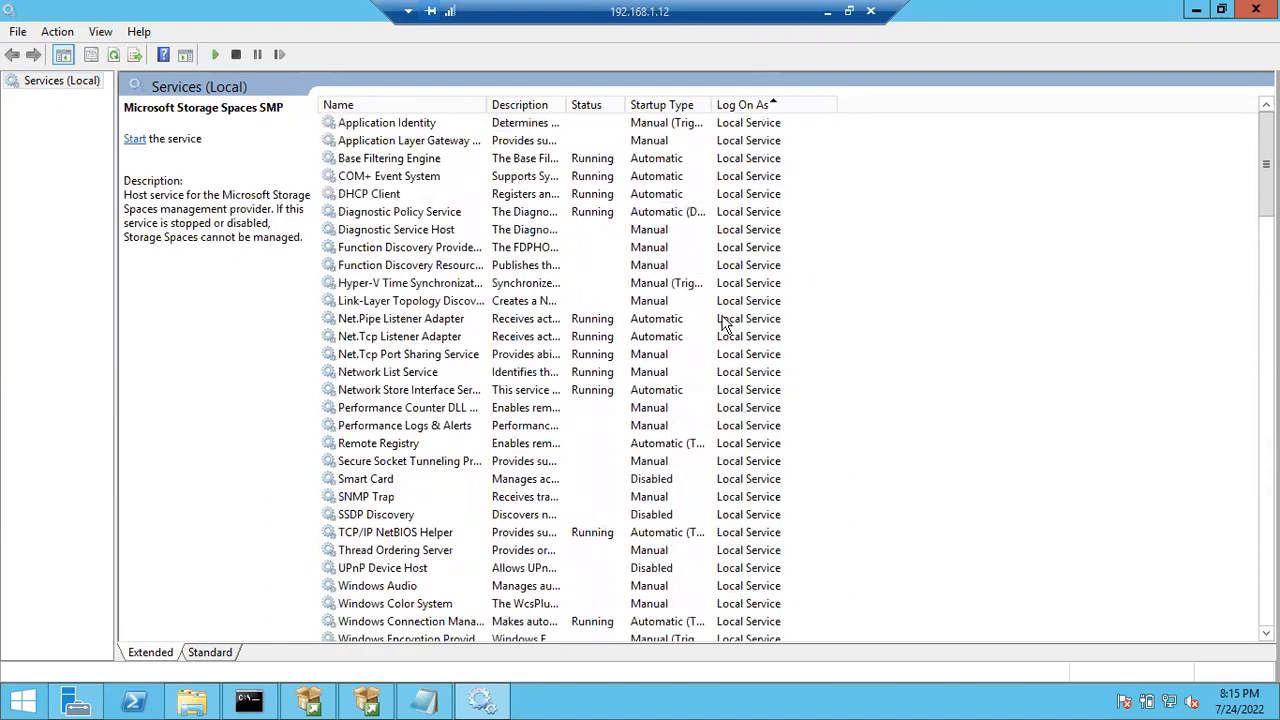
{"action": "left_click", "coordinate": [725, 320]}
- Read the WinHTTP Auto-Discovery, RPC, Net.Msmq Listener and Certificate Propagation service descriptions
{"action": "scroll", "coordinate": [818, 489], "scroll_direction": "down", "scroll_amount": 7}
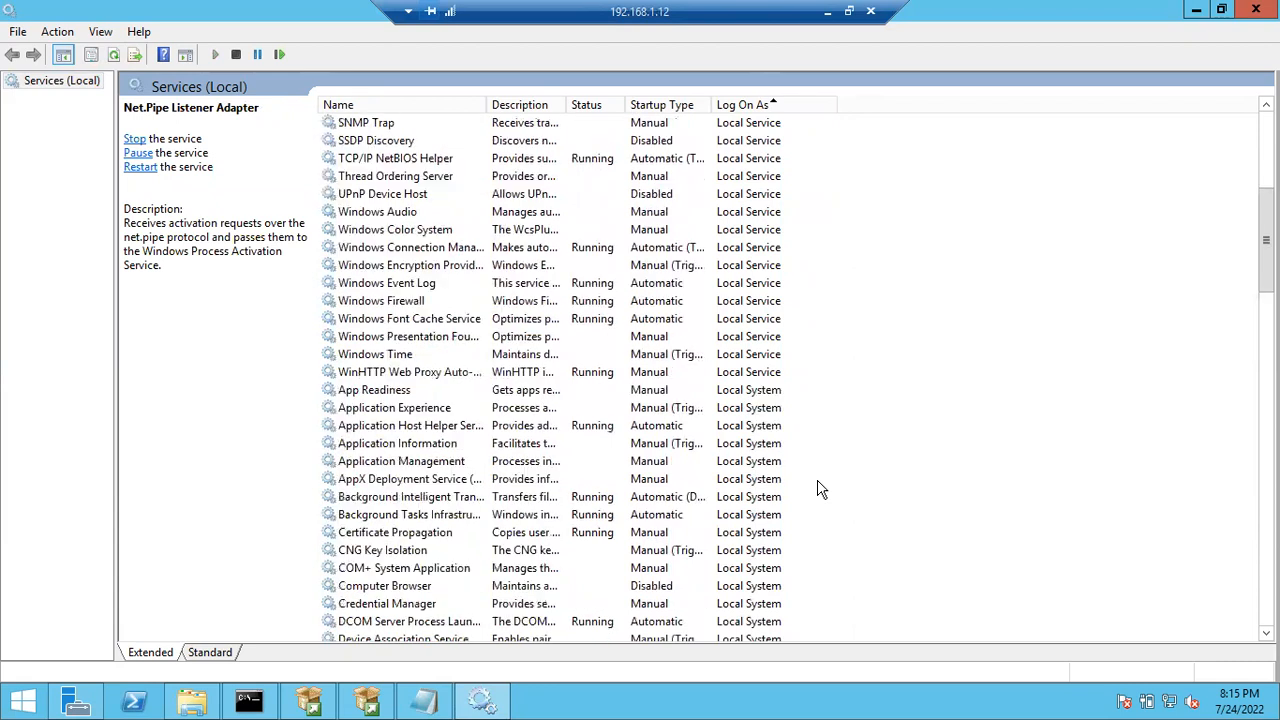
{"action": "left_click", "coordinate": [762, 372]}
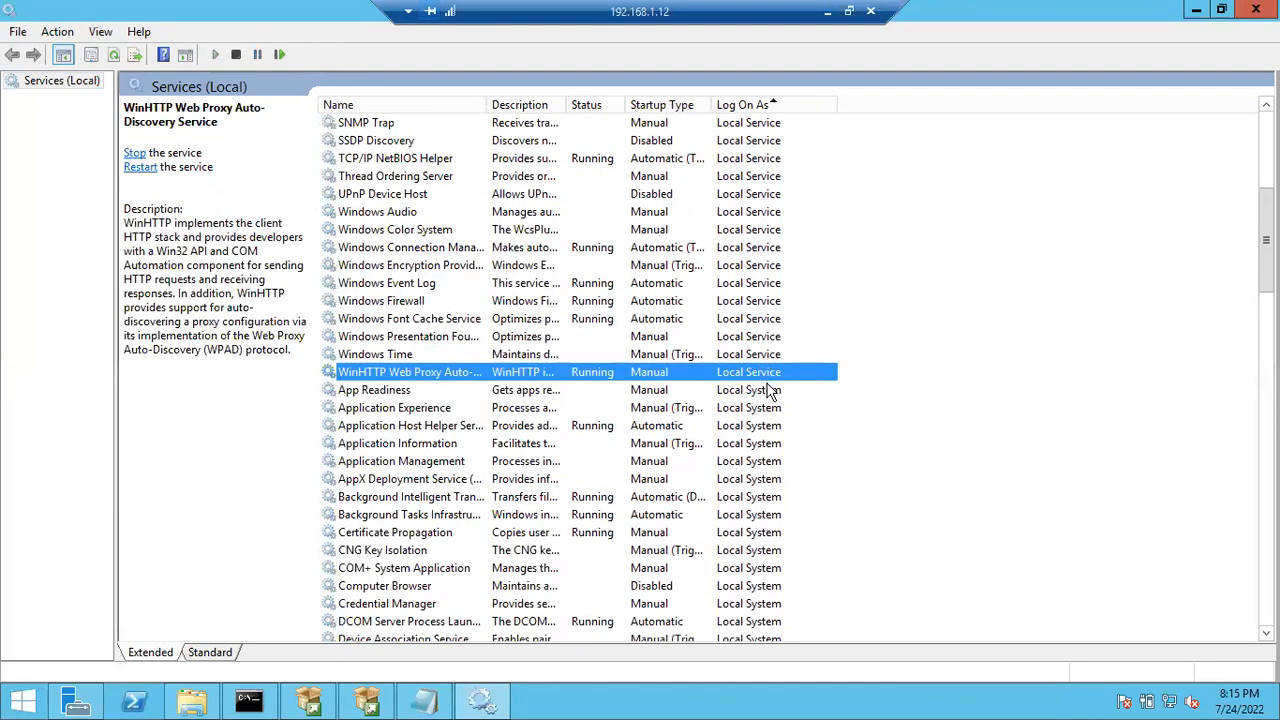
{"action": "scroll", "coordinate": [775, 587], "scroll_direction": "down", "scroll_amount": 20}
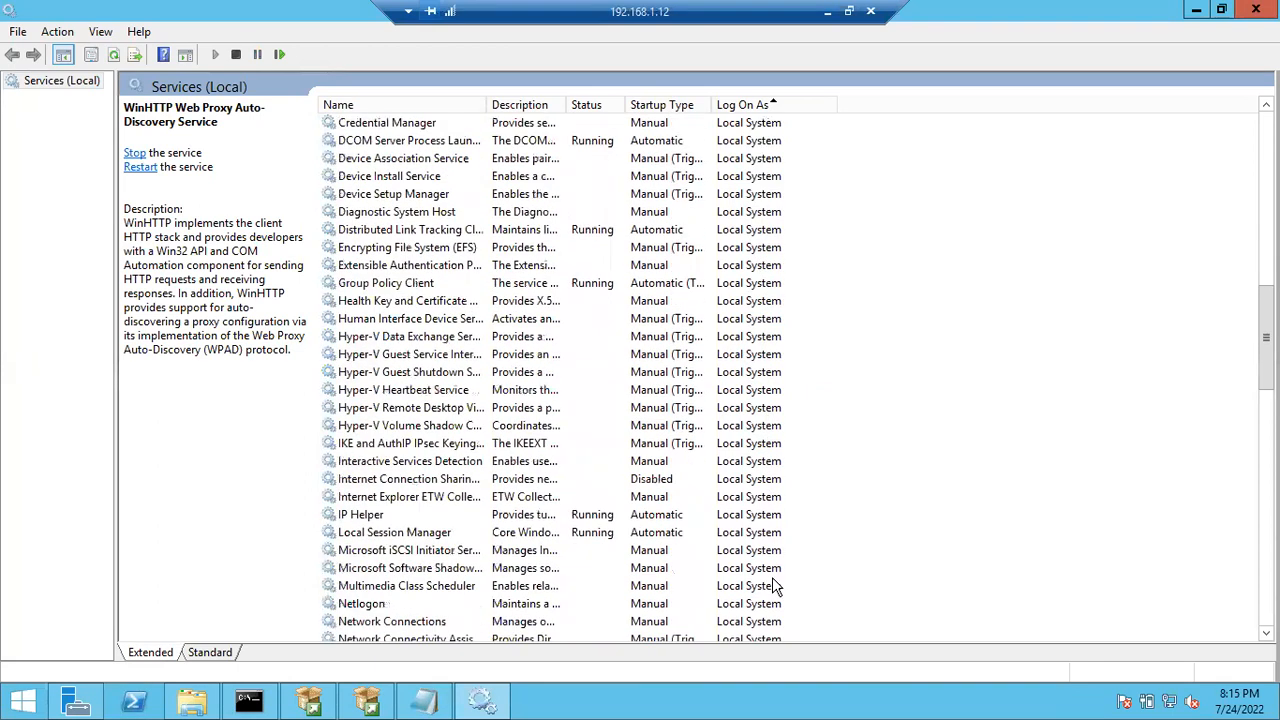
{"action": "scroll", "coordinate": [775, 587], "scroll_direction": "down", "scroll_amount": 6}
{"action": "left_click", "coordinate": [775, 586]}
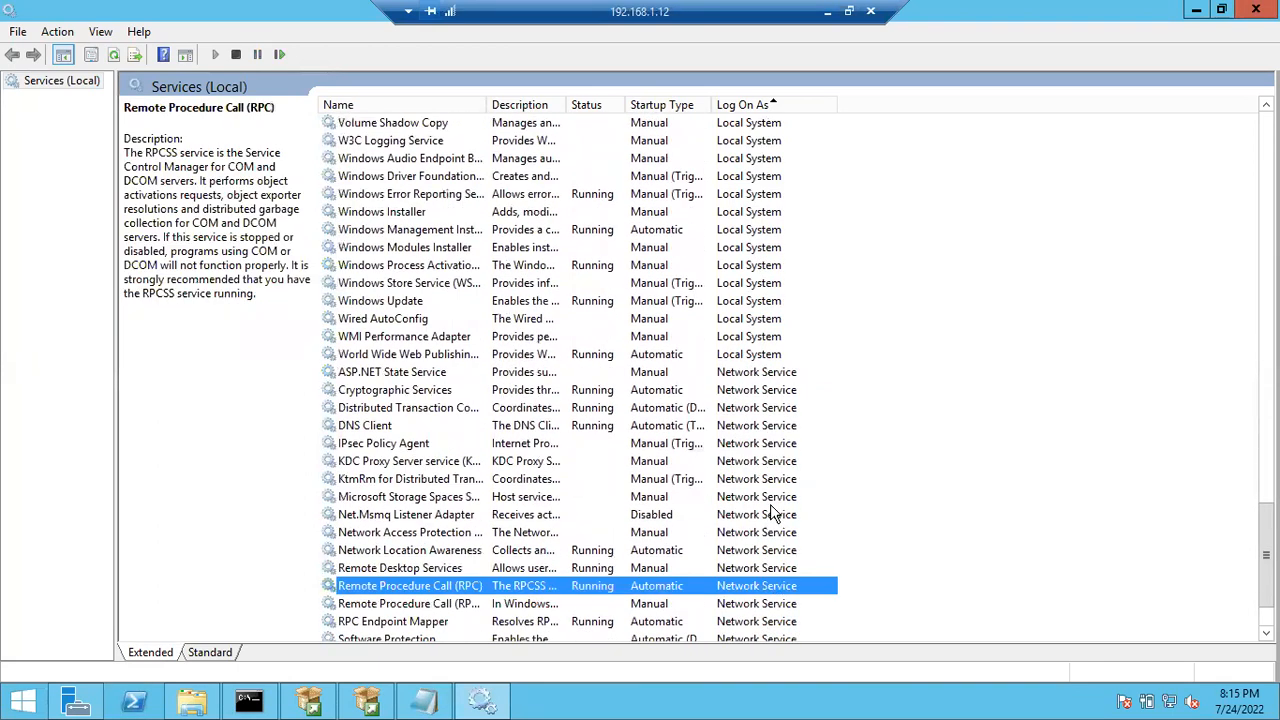
{"action": "left_click", "coordinate": [772, 514]}
{"action": "scroll", "coordinate": [802, 444], "scroll_direction": "up", "scroll_amount": 20}
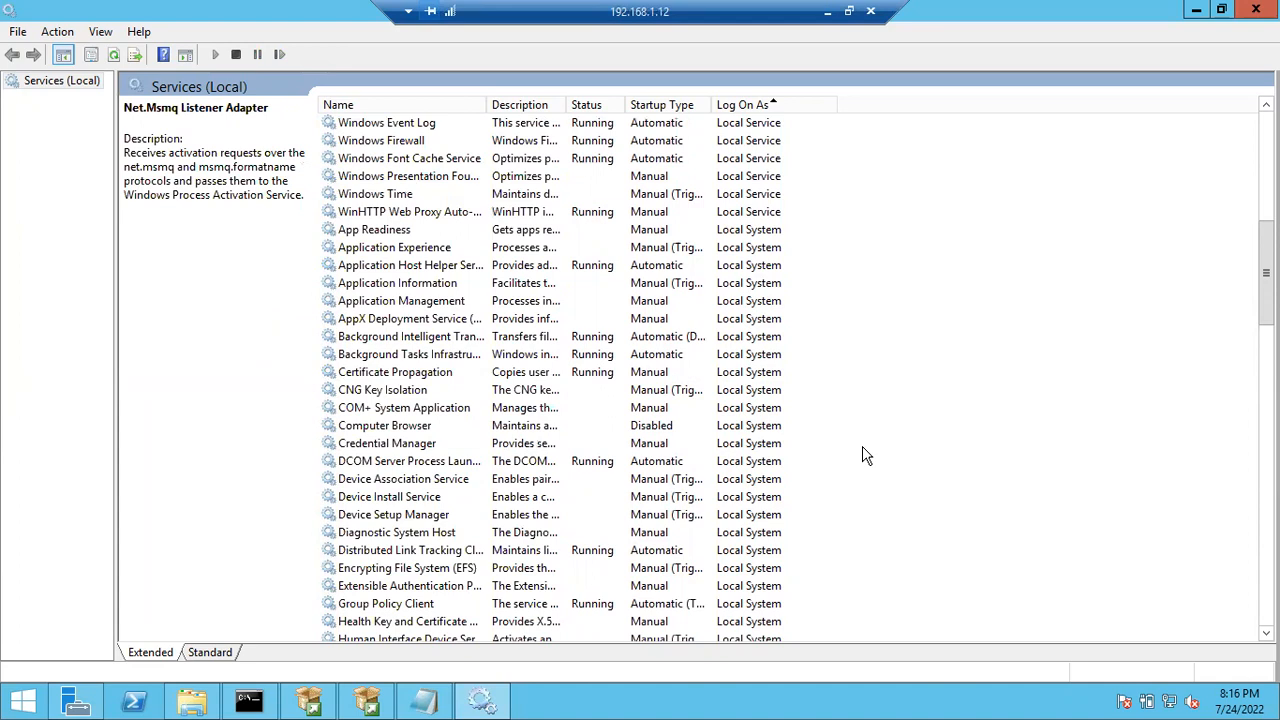
{"action": "left_click", "coordinate": [758, 380]}
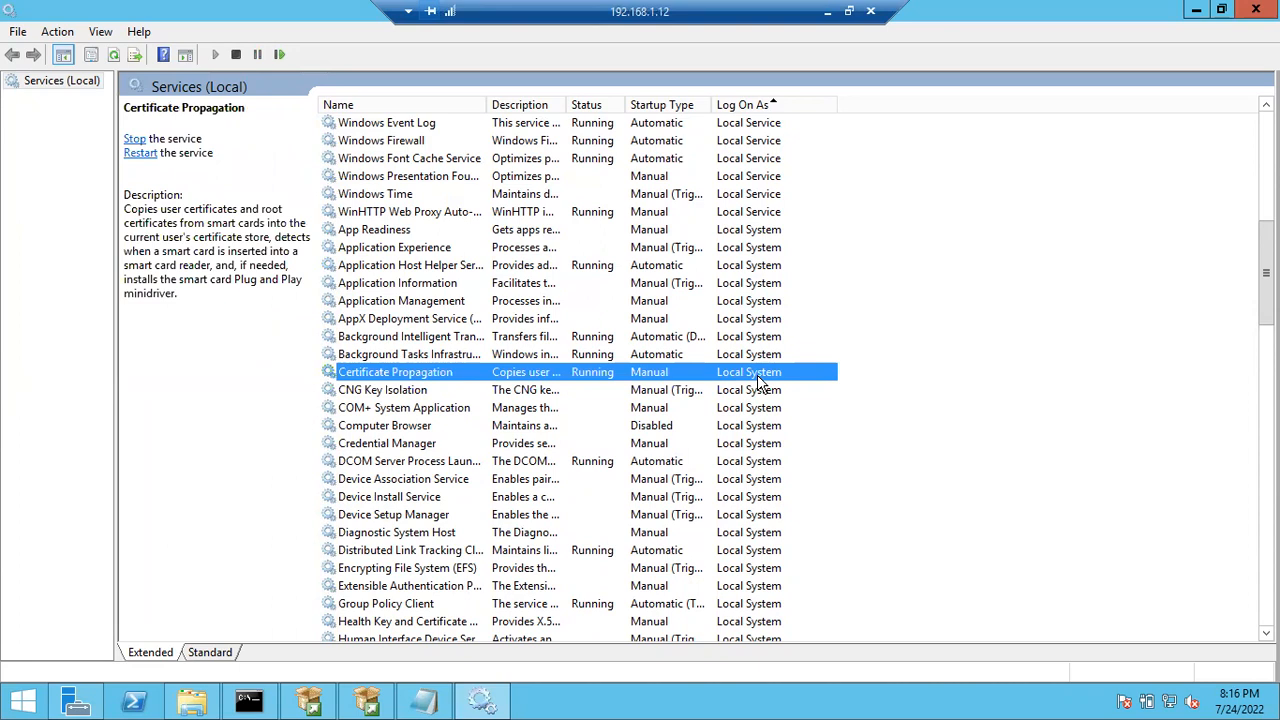
{"action": "scroll", "coordinate": [758, 384], "scroll_direction": "up", "scroll_amount": 10}
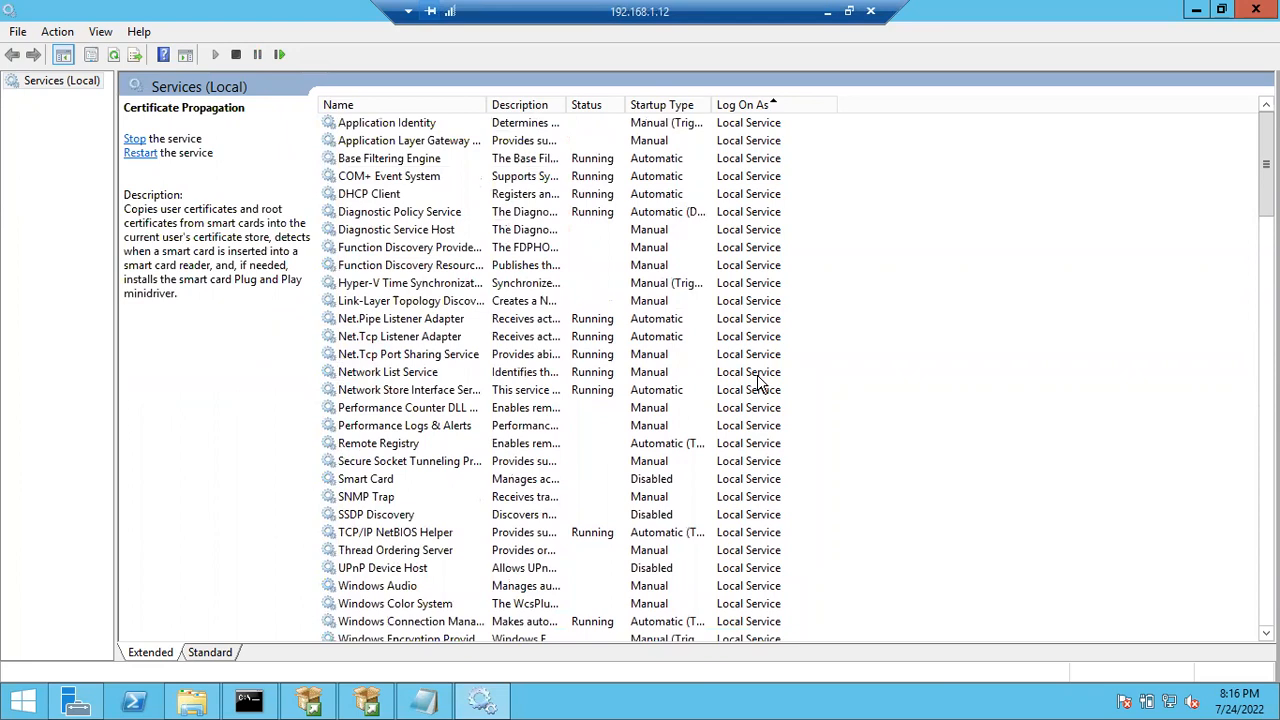
{"action": "left_click", "coordinate": [754, 285]}
{"action": "scroll", "coordinate": [783, 481], "scroll_direction": "down", "scroll_amount": 10}
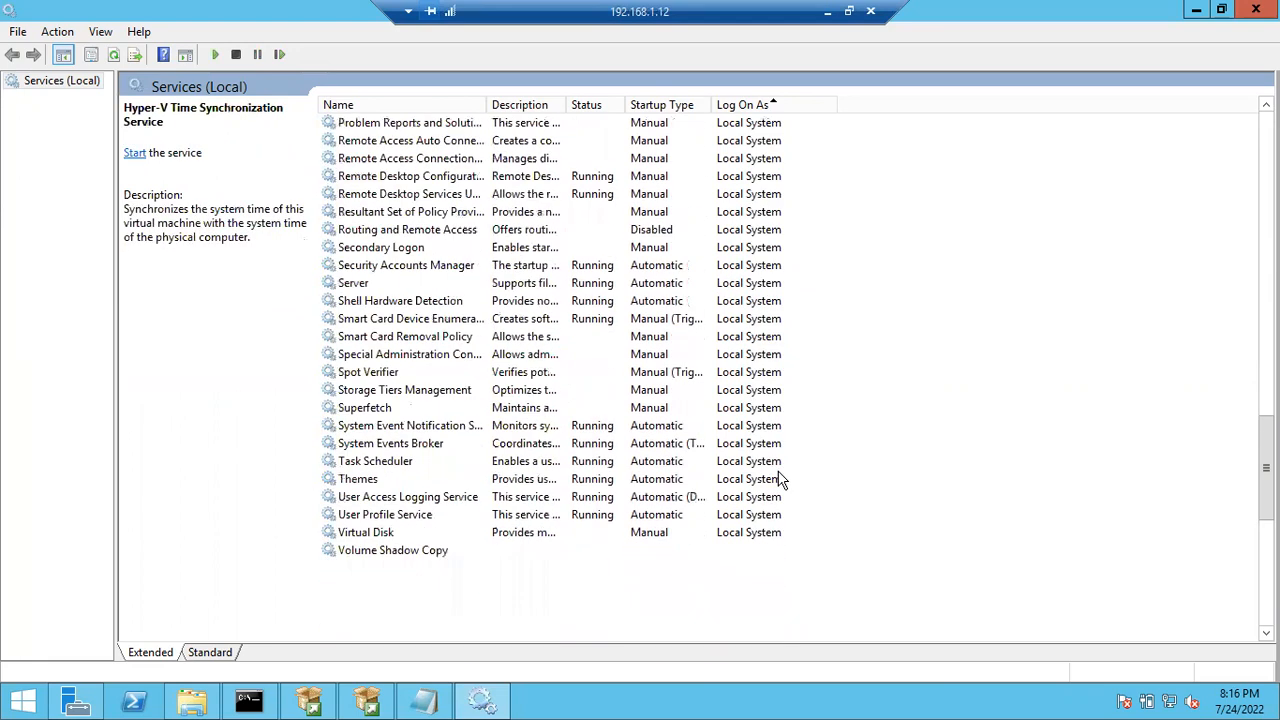
{"action": "scroll", "coordinate": [780, 490], "scroll_direction": "down", "scroll_amount": 10}
{"action": "left_click", "coordinate": [785, 491]}
{"action": "scroll", "coordinate": [847, 449], "scroll_direction": "up", "scroll_amount": 3}
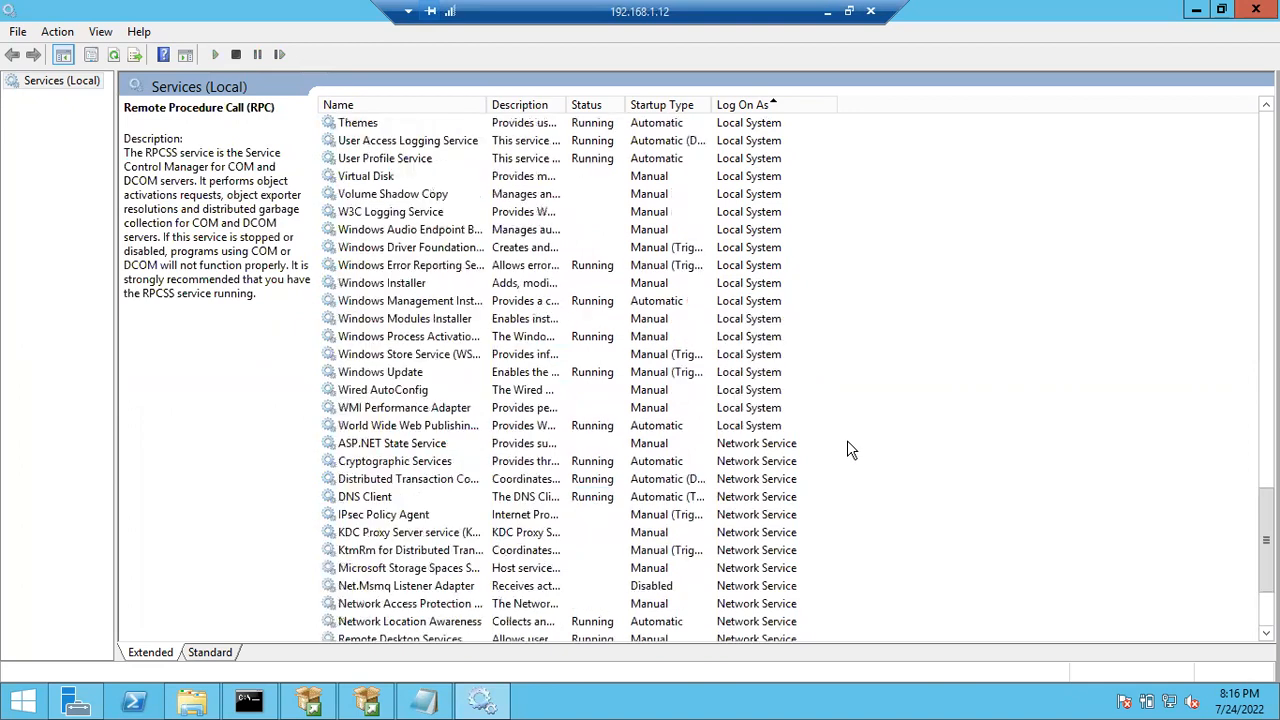
{"action": "scroll", "coordinate": [847, 442], "scroll_direction": "up", "scroll_amount": 20}
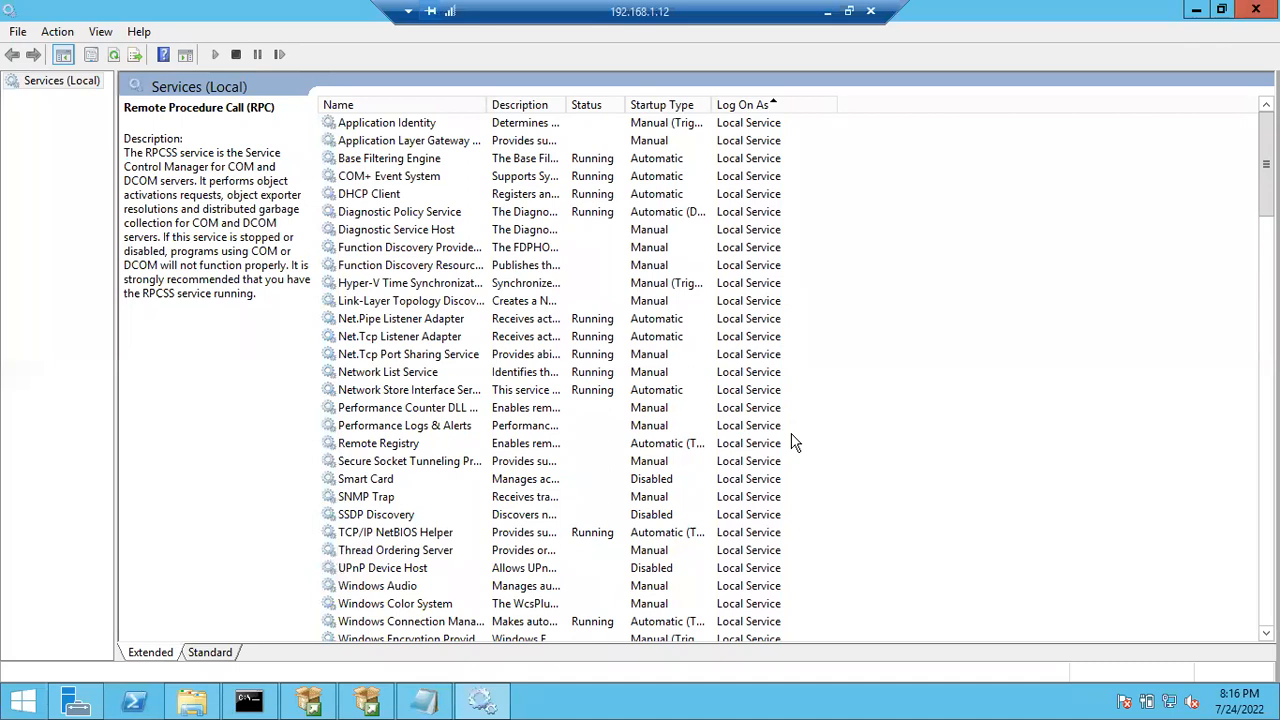
{"action": "left_click", "coordinate": [755, 318]}
{"action": "scroll", "coordinate": [763, 403], "scroll_direction": "down", "scroll_amount": 20}
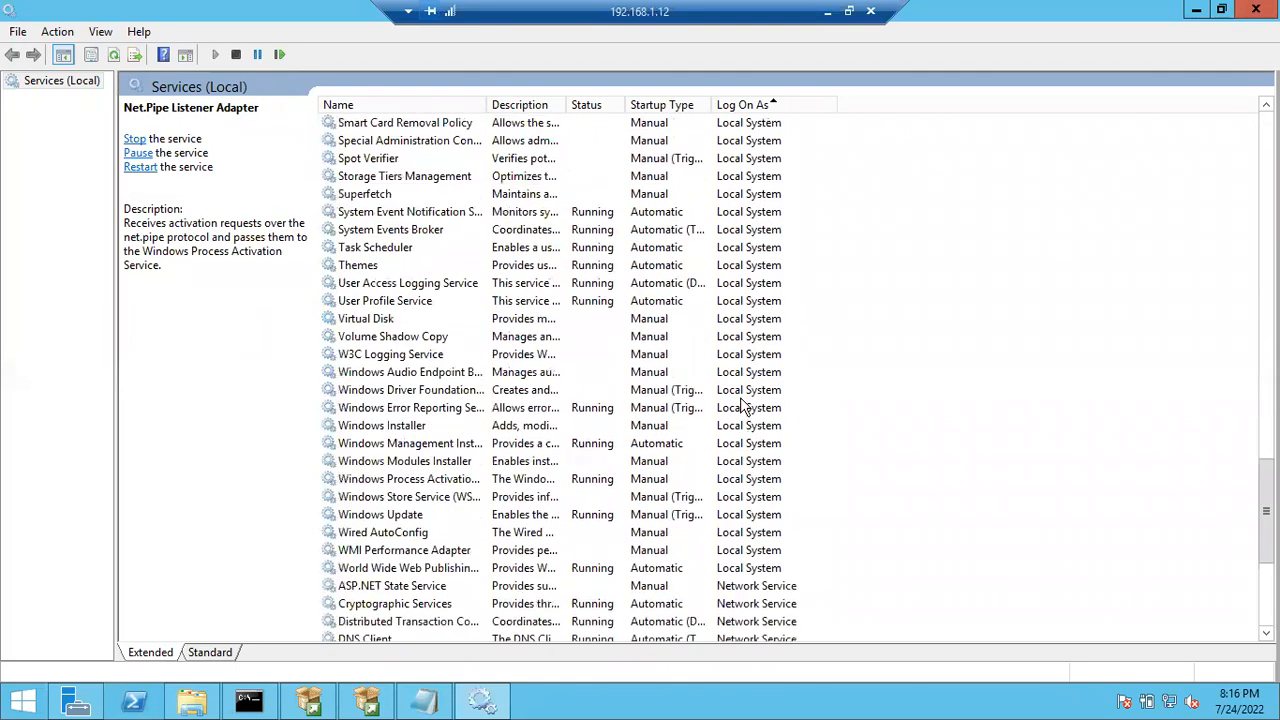
{"action": "left_click", "coordinate": [745, 392]}
{"action": "scroll", "coordinate": [763, 510], "scroll_direction": "down", "scroll_amount": 6}
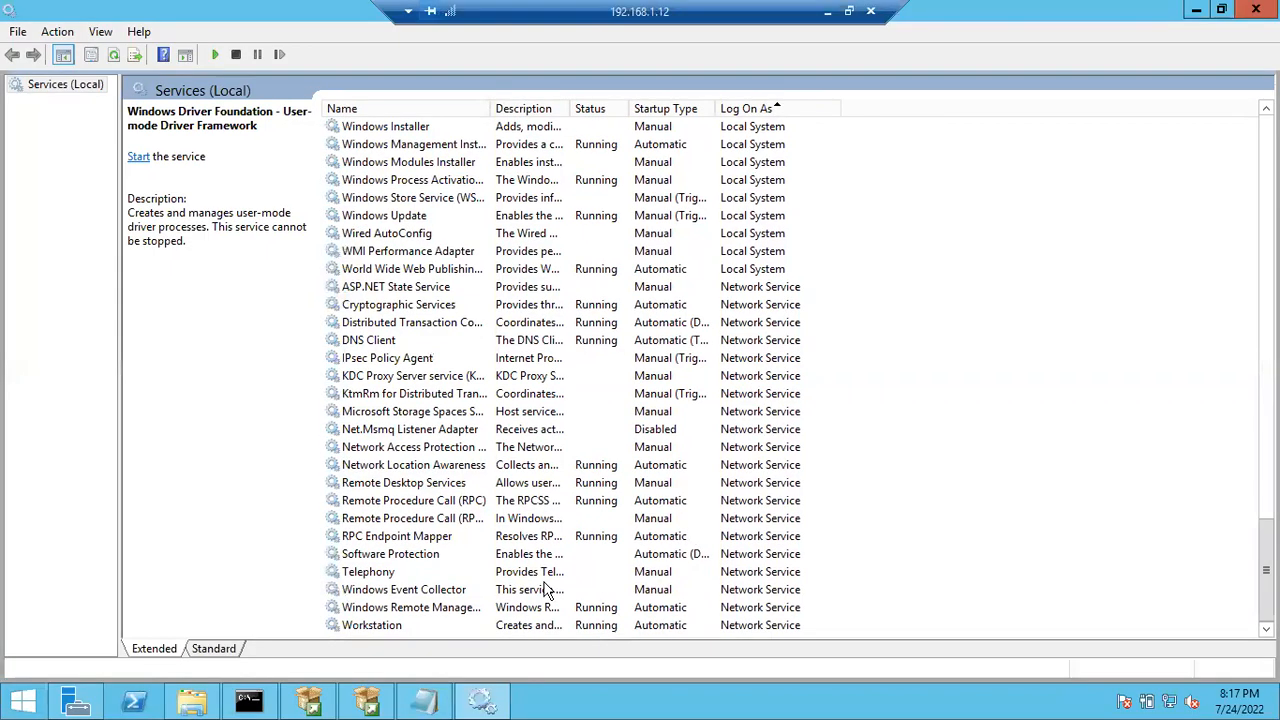
- Add a 'Service Accounts' heading and a '1. Default Service account' line to the notes
{"action": "left_click", "coordinate": [438, 703]}
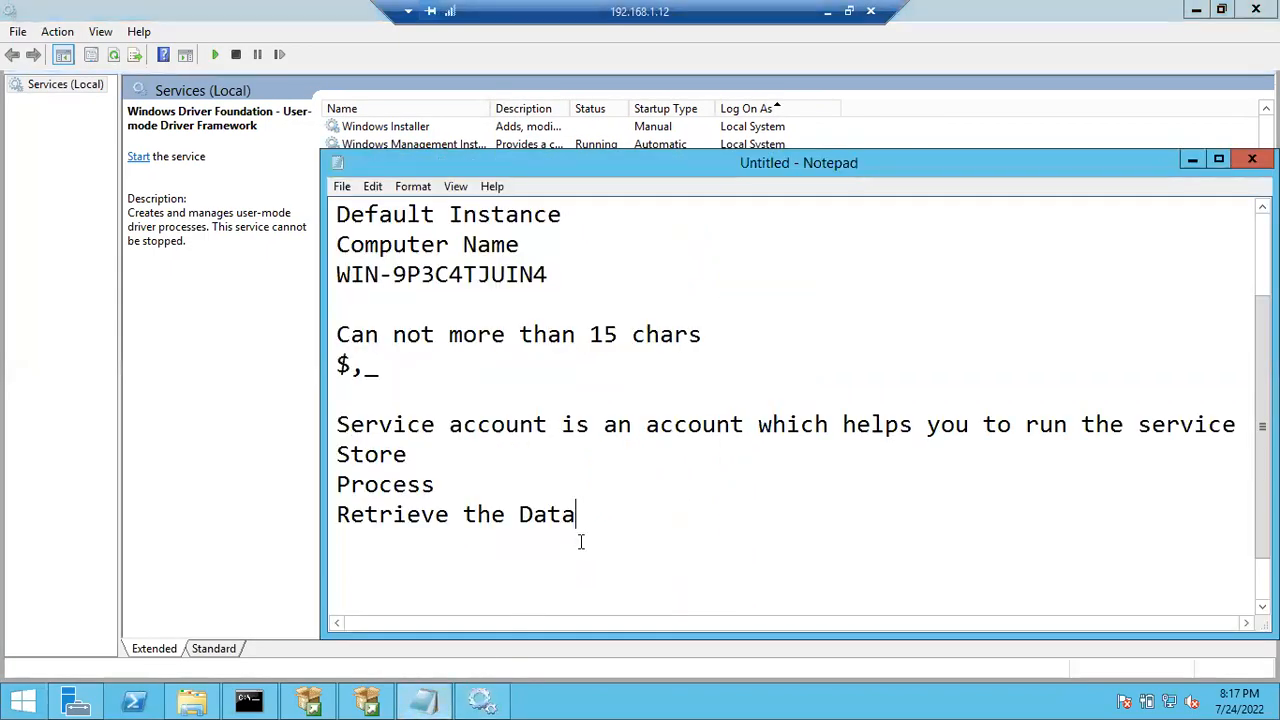
{"action": "key", "text": "Return"}
{"action": "key", "text": "Return"}
{"action": "type", "text": "Servi"}
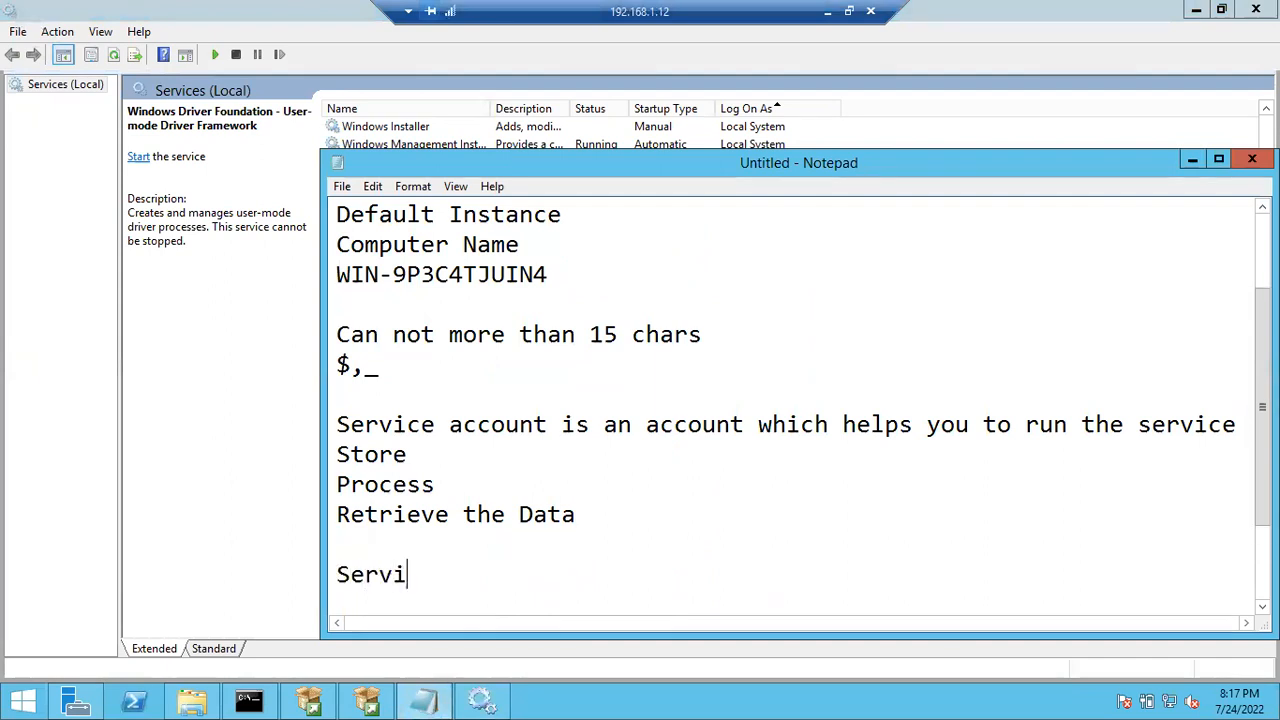
{"action": "type", "text": "ce"}
{"action": "type", "text": " Accounts"}
{"action": "key", "text": "Return"}
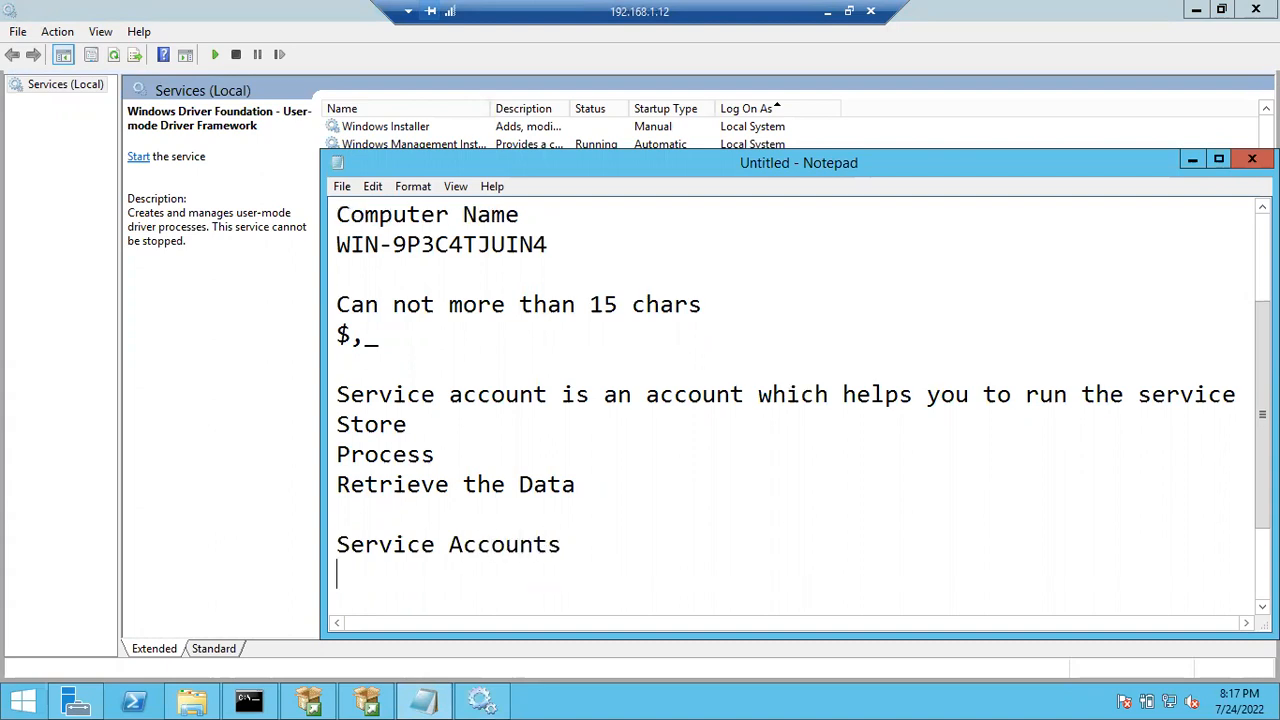
{"action": "type", "text": "1. Default "}
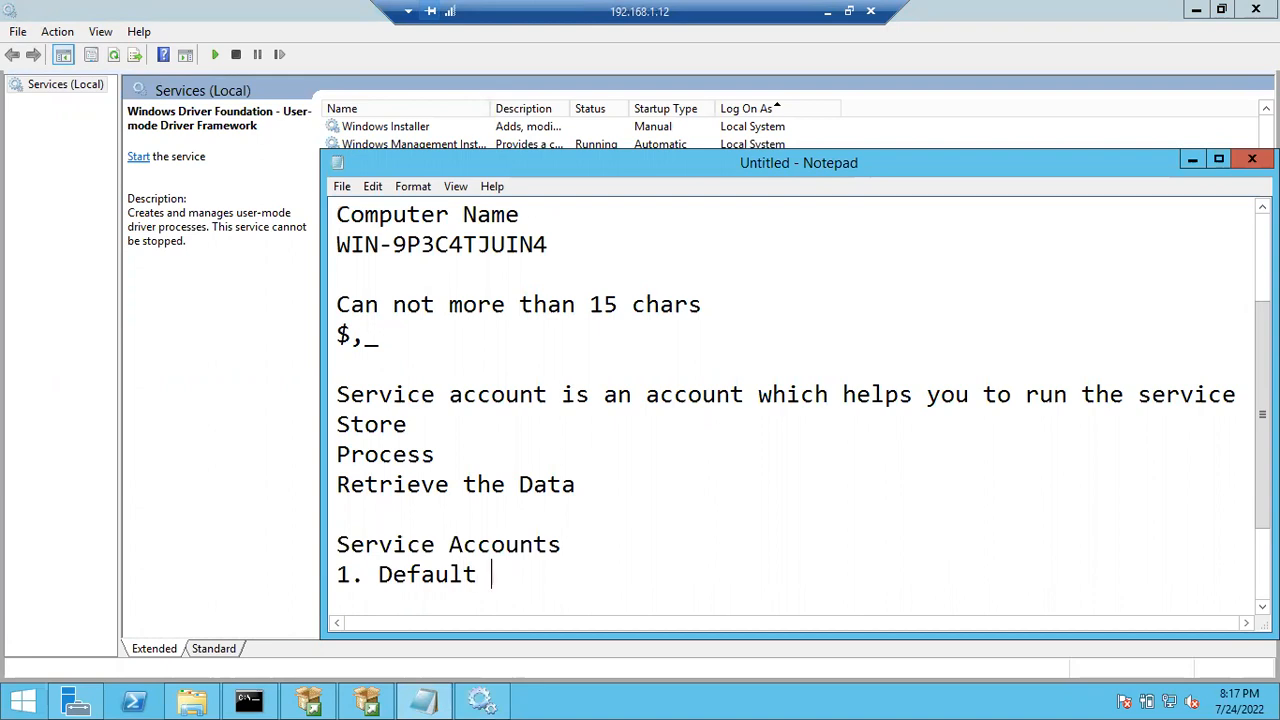
{"action": "type", "text": "Service"}
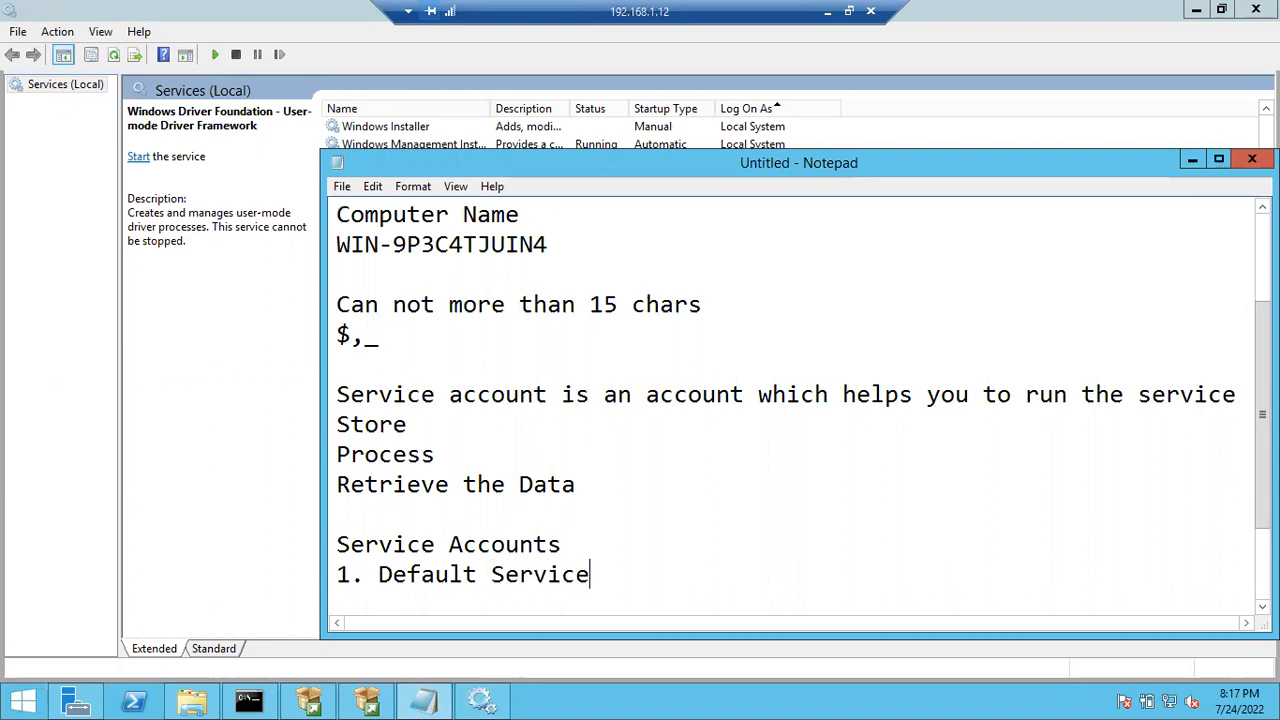
{"action": "type", "text": " account"}
- List Local Service, Local System and Network Service on separate lines
{"action": "key", "text": "Return"}
{"action": "type", "text": "Local "}
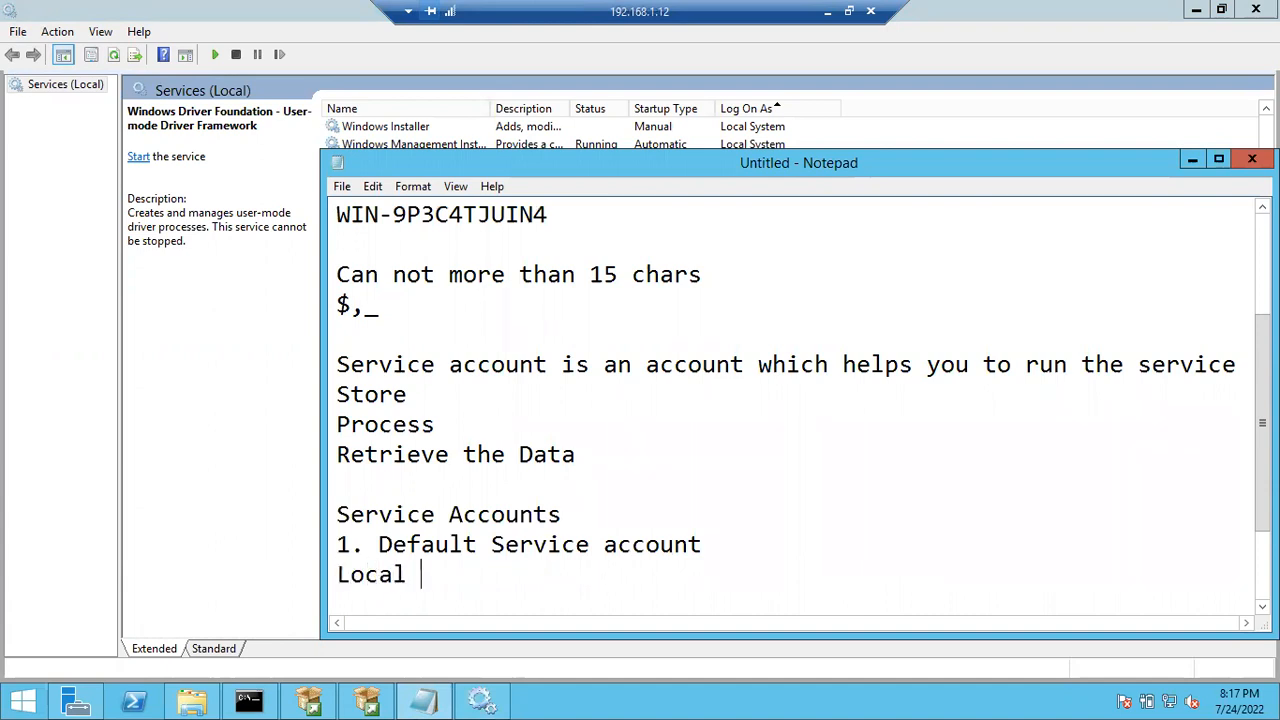
{"action": "type", "text": "Service"}
{"action": "key", "text": "Return"}
{"action": "type", "text": "Local System"}
{"action": "key", "text": "Return"}
{"action": "type", "text": "Network Service"}
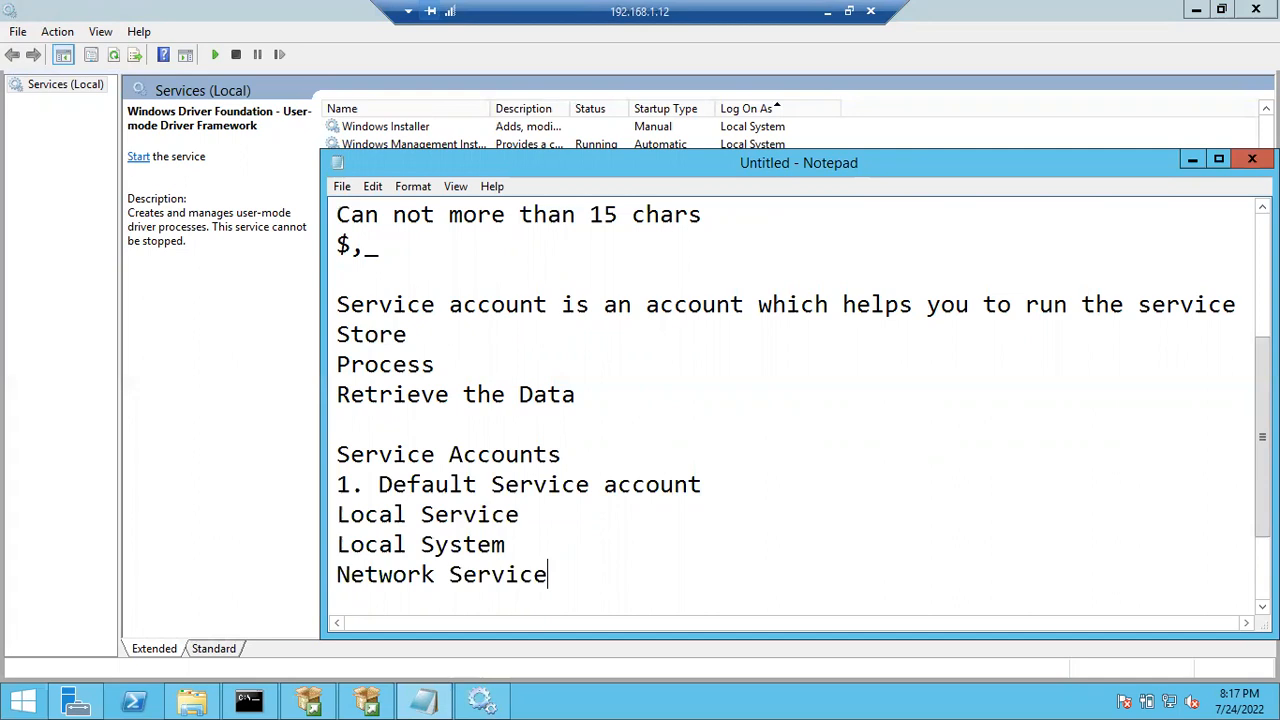
- Add the item '2. Customized Service Account', correcting the misspelling
{"action": "key", "text": "Return"}
{"action": "key", "text": "Return"}
{"action": "type", "text": "2. "}
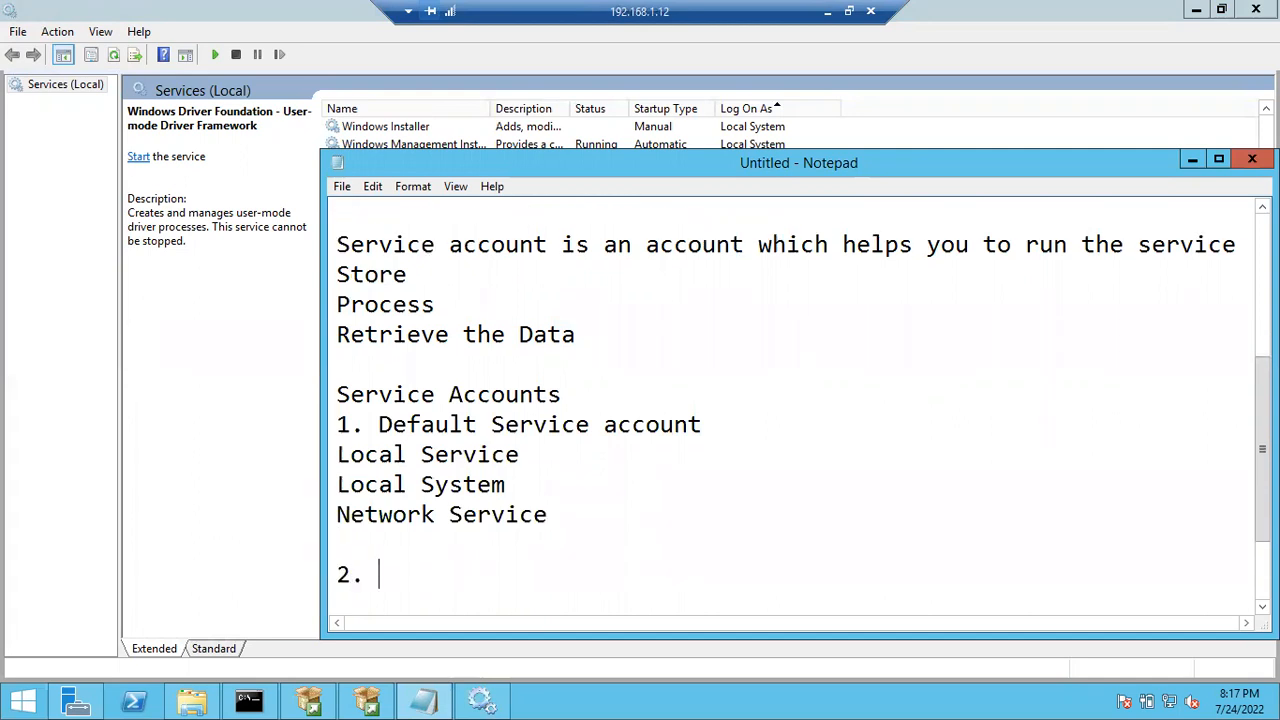
{"action": "type", "text": "Customized S"}
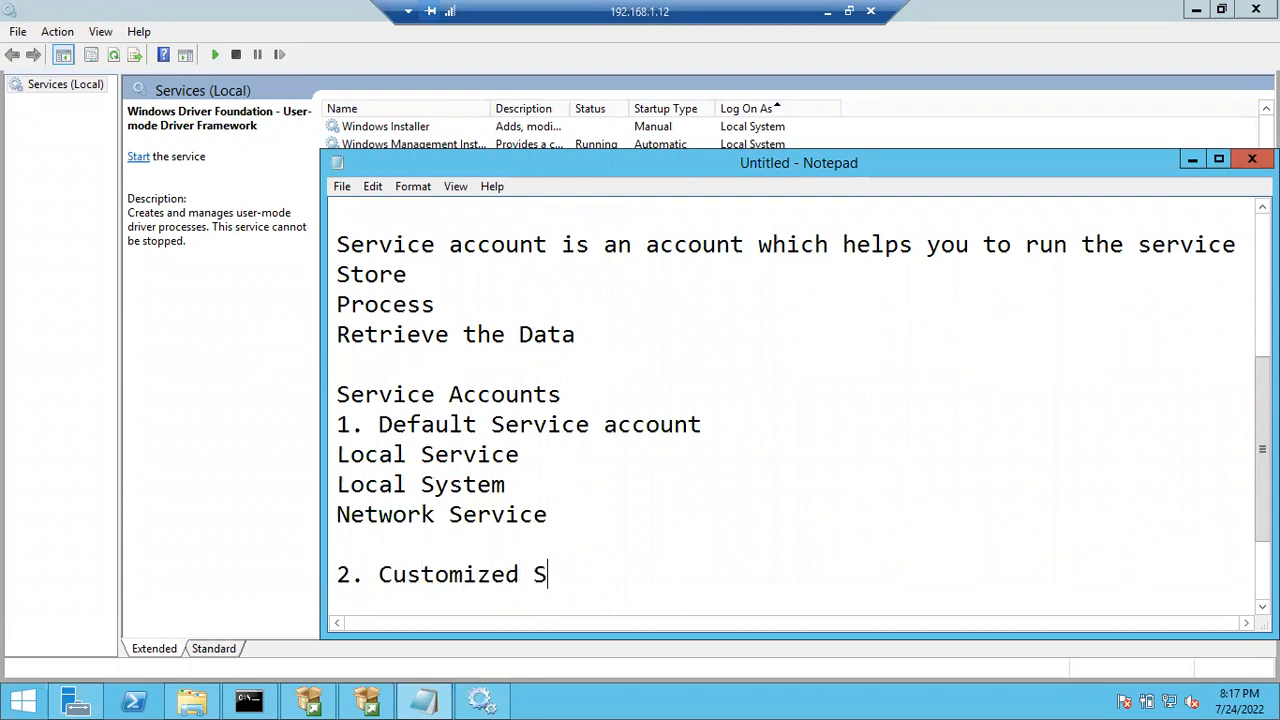
{"action": "type", "text": "erivce"}
{"action": "key", "text": "BackSpace"}
{"action": "key", "text": "BackSpace"}
{"action": "key", "text": "BackSpace"}
{"action": "key", "text": "BackSpace"}
{"action": "key", "text": "BackSpace"}
{"action": "type", "text": "vice A"}
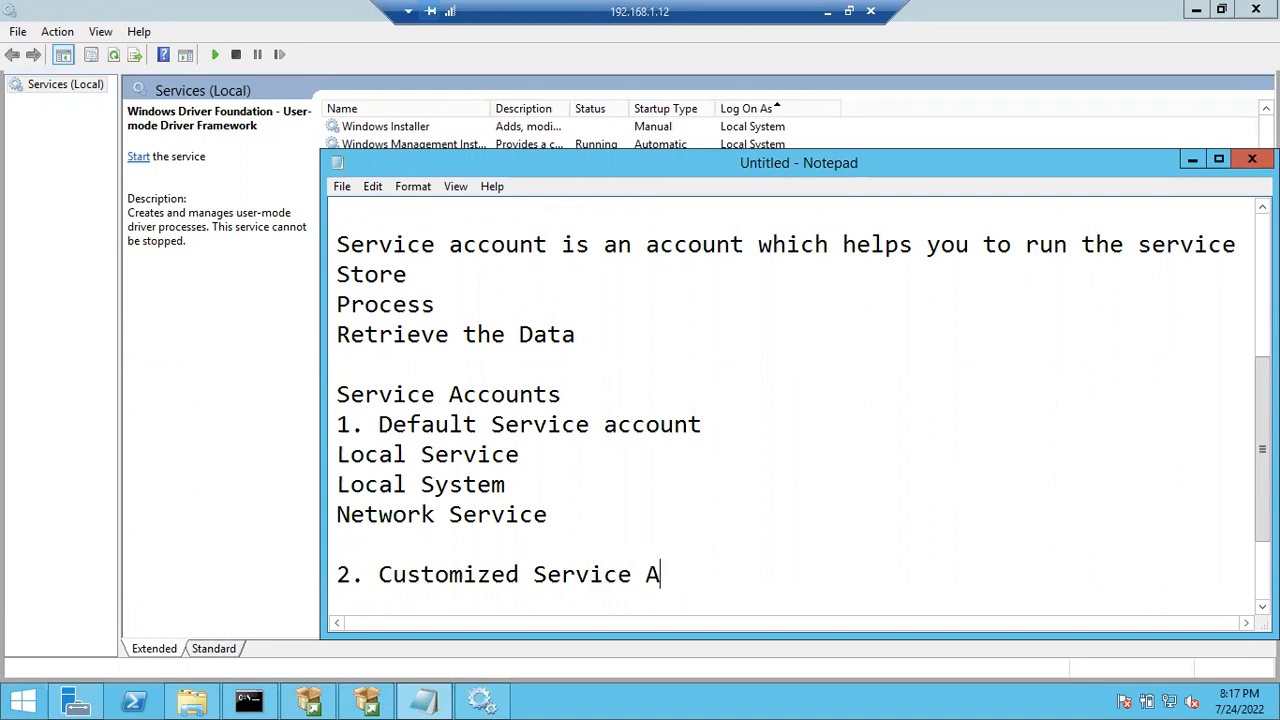
{"action": "type", "text": "ccount"}
{"action": "key", "text": "Return"}
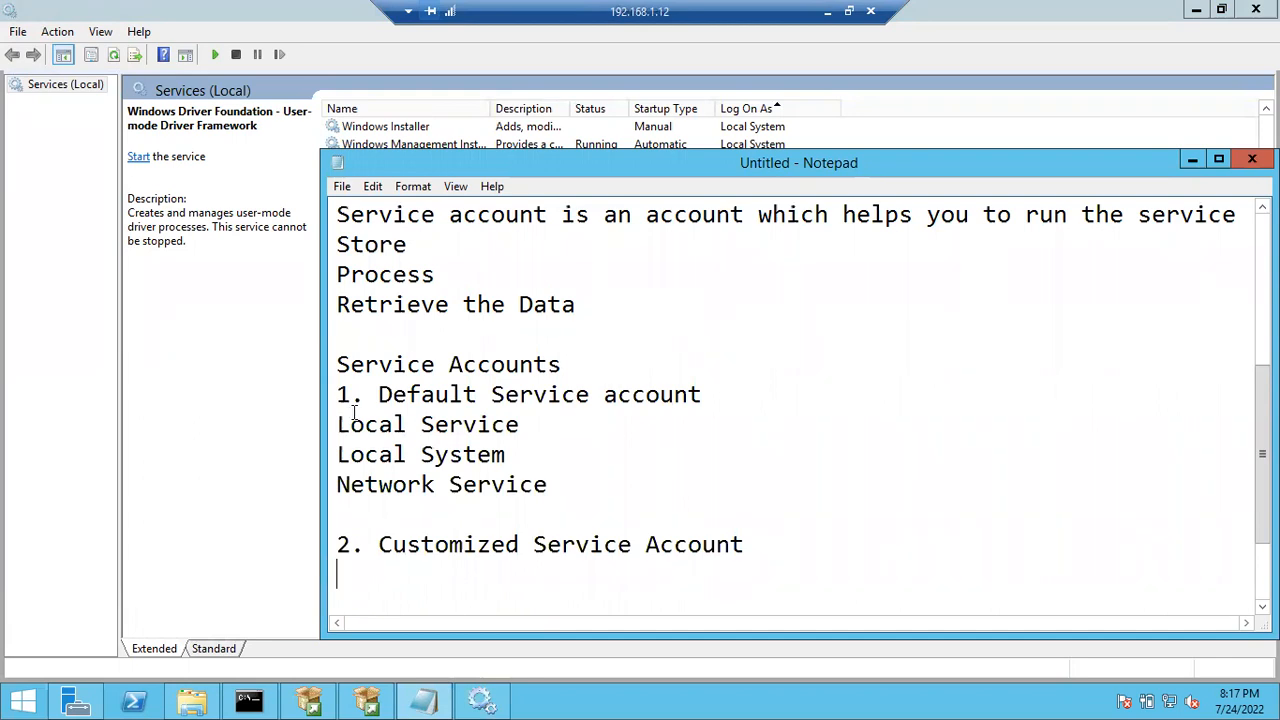
- Select ASP.NET State Service in Services and scroll through the Log On As account groups
{"action": "left_click", "coordinate": [224, 394]}
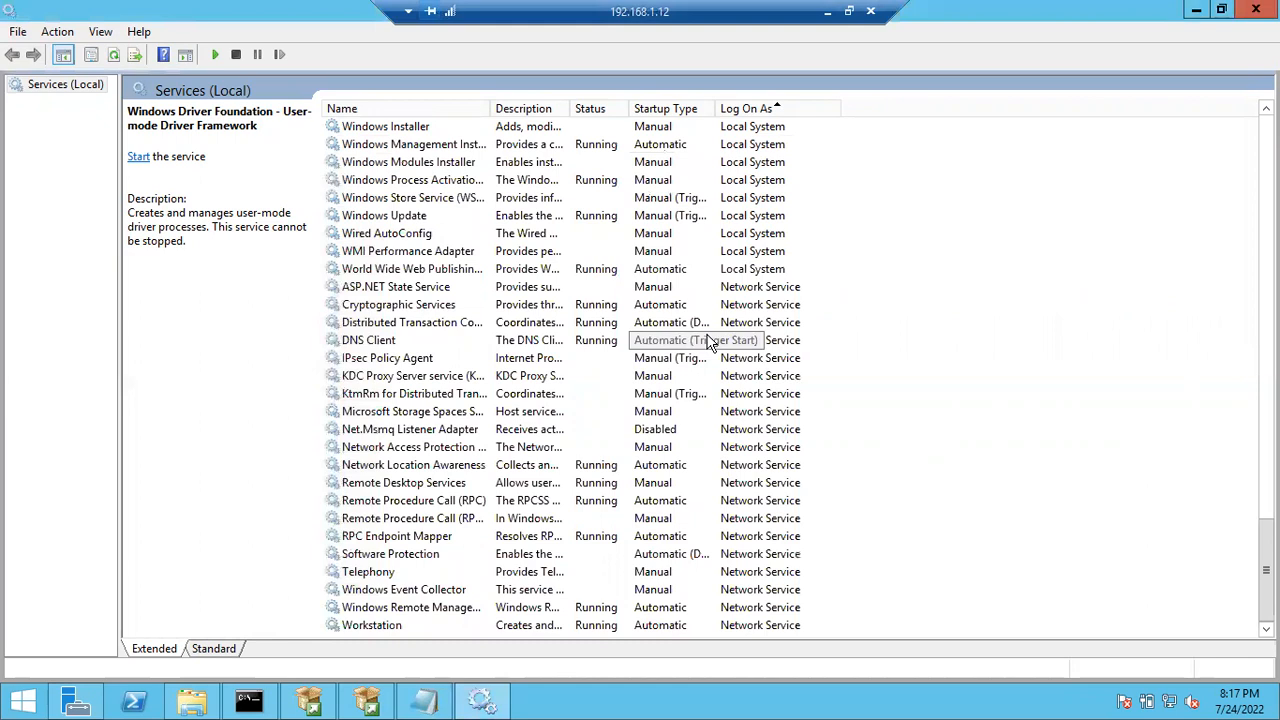
{"action": "left_click", "coordinate": [833, 289]}
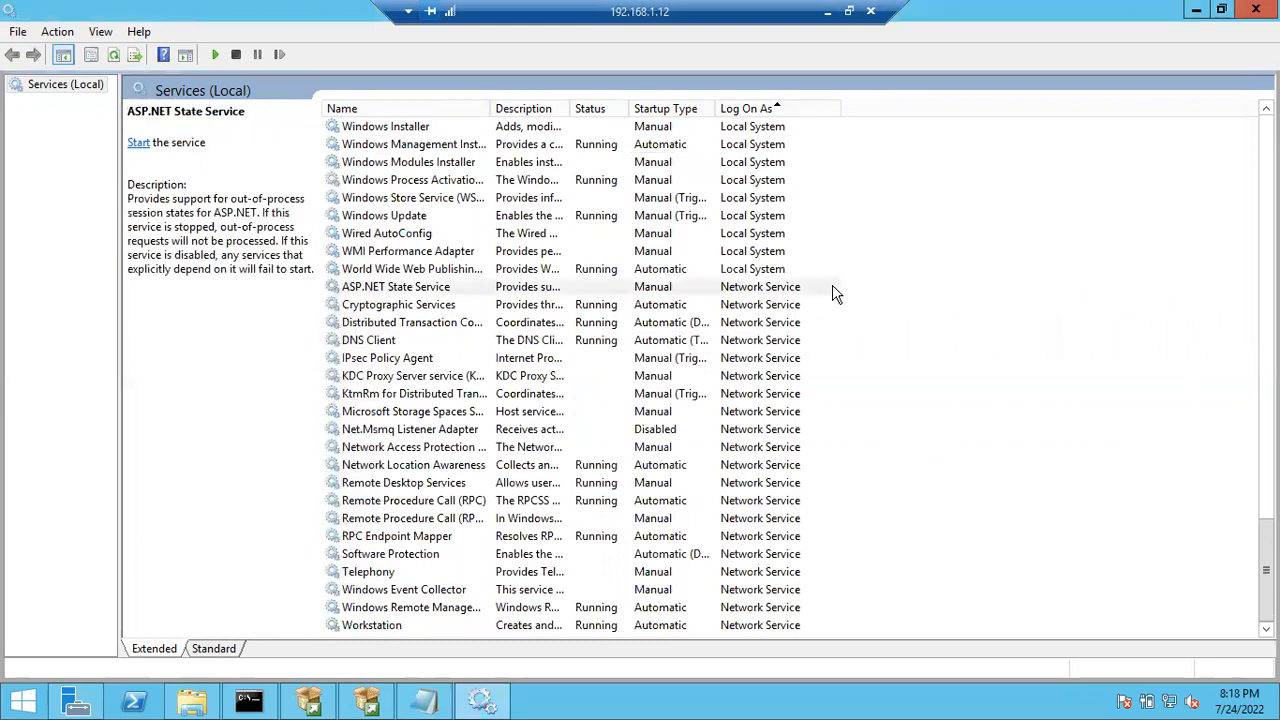
{"action": "scroll", "coordinate": [834, 293], "scroll_direction": "up", "scroll_amount": 20}
{"action": "scroll", "coordinate": [835, 293], "scroll_direction": "up", "scroll_amount": 10}
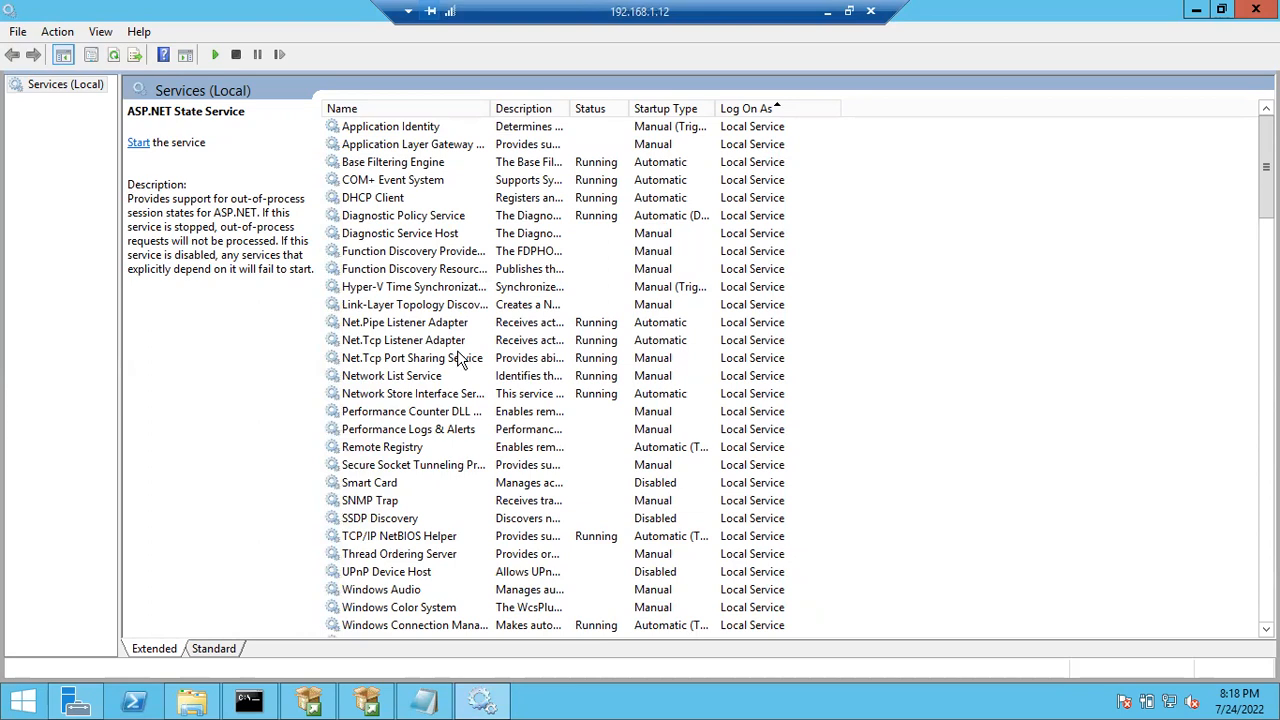
{"action": "scroll", "coordinate": [457, 352], "scroll_direction": "down", "scroll_amount": 15}
{"action": "scroll", "coordinate": [457, 352], "scroll_direction": "down", "scroll_amount": 20}
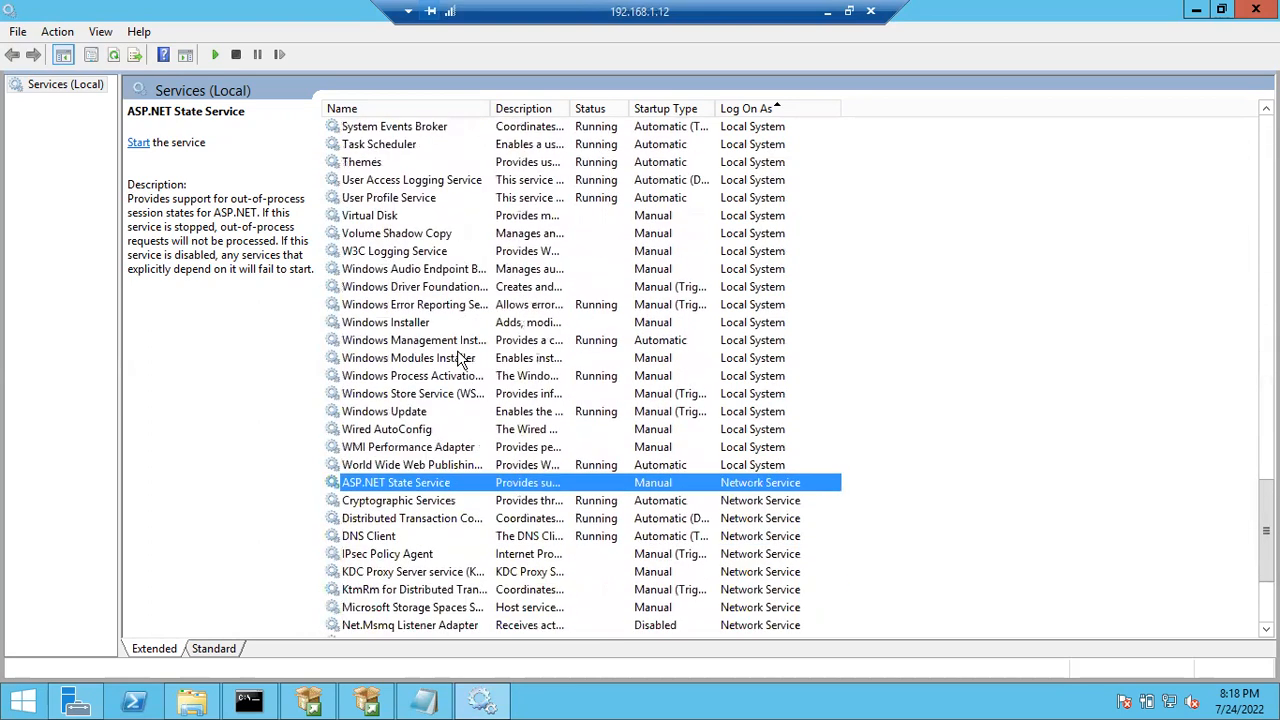
{"action": "scroll", "coordinate": [459, 358], "scroll_direction": "down", "scroll_amount": 4}
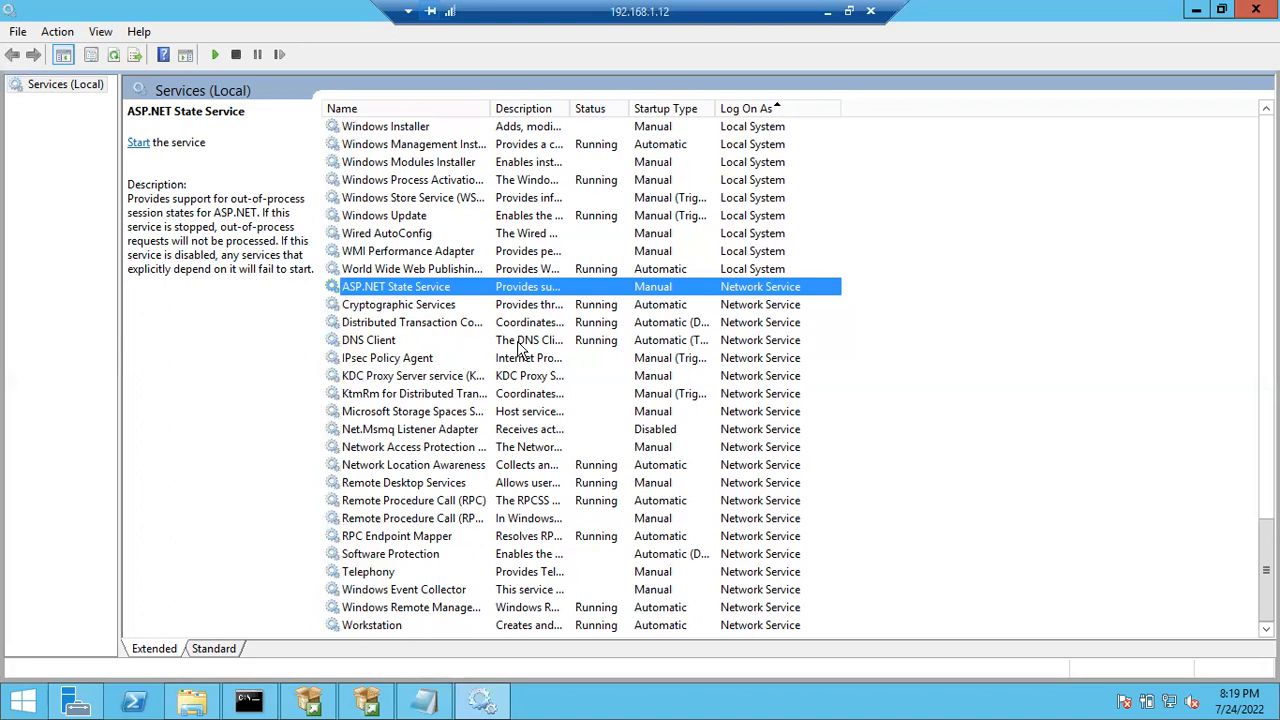
- Read the IPsec Policy Agent and WMI Performance Adapter descriptions, then return to the notes
{"action": "left_click", "coordinate": [830, 362]}
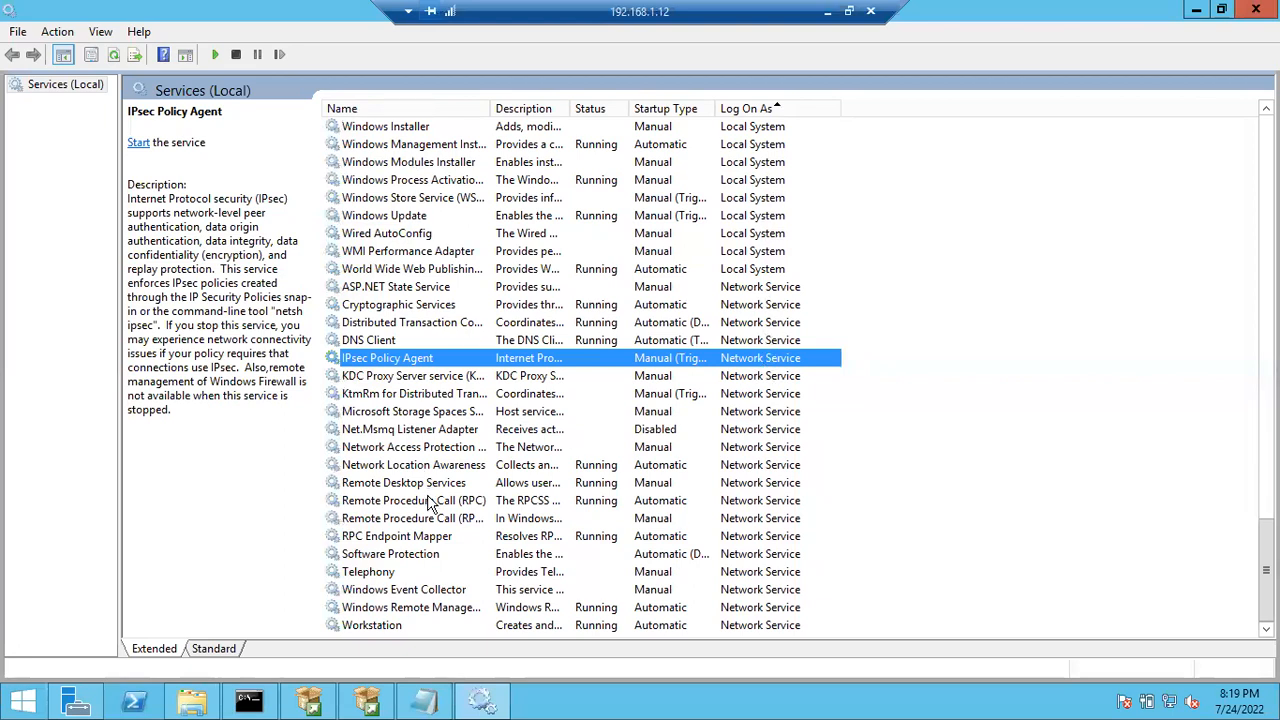
{"action": "left_click", "coordinate": [768, 255]}
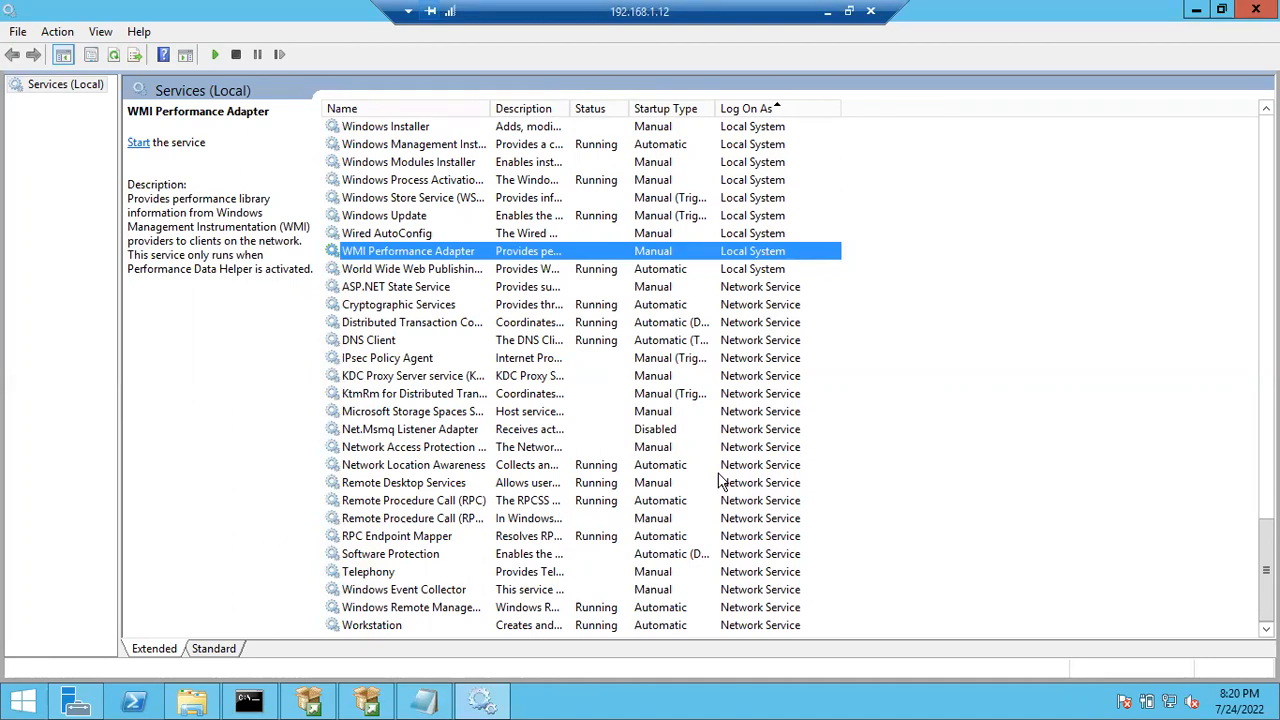
{"action": "left_click", "coordinate": [430, 704]}
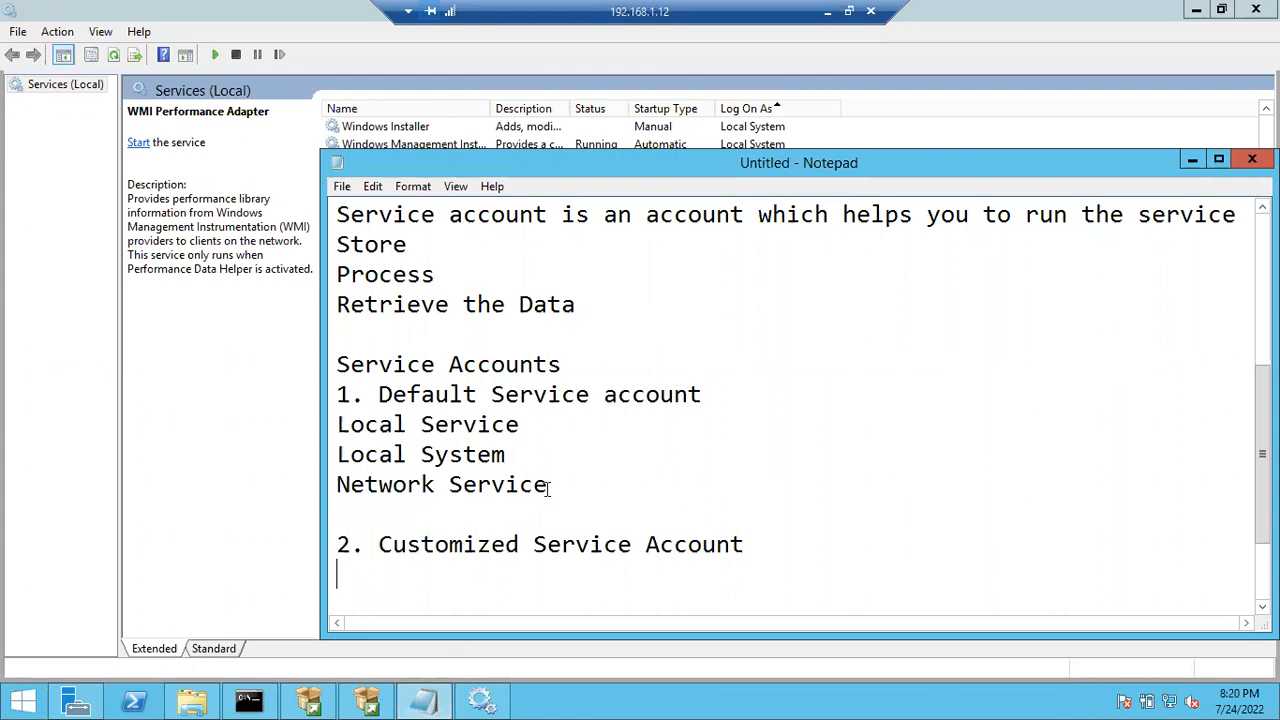
- Highlight the three default account lines, minimize Notepad and return to Server Configuration
{"action": "left_click_drag", "start_coordinate": [549, 484], "coordinate": [332, 428]}
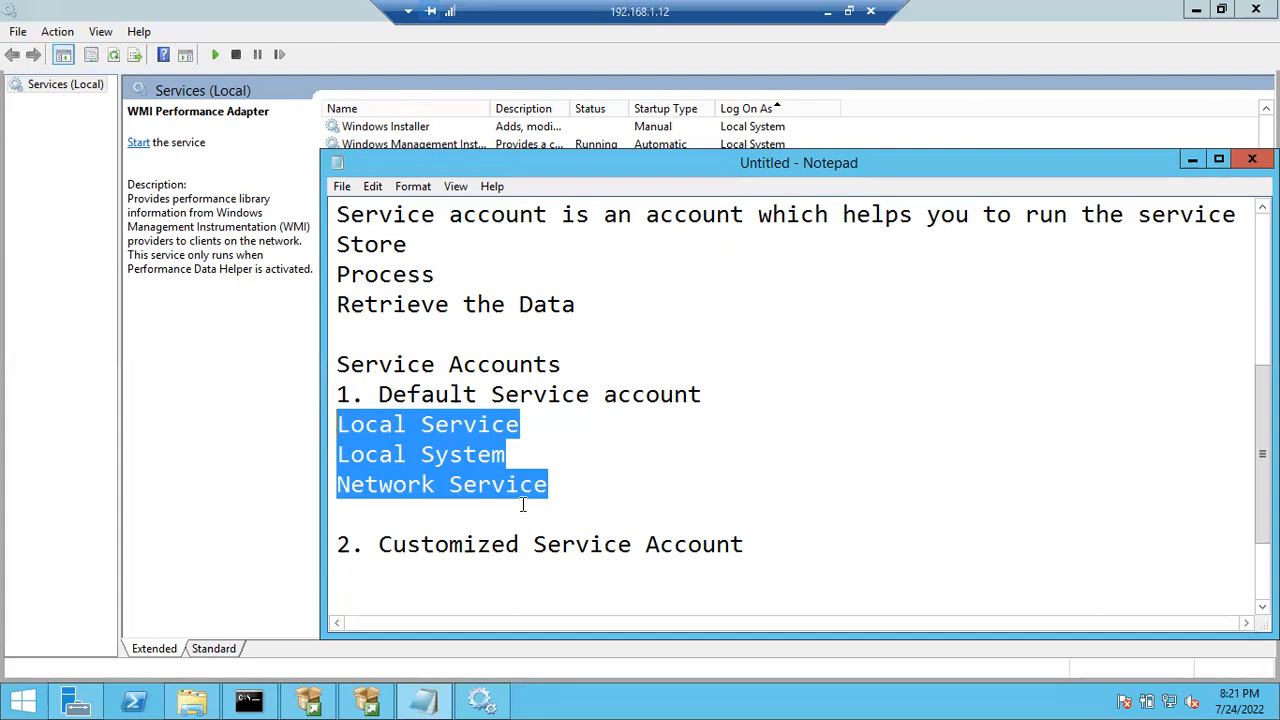
{"action": "left_click", "coordinate": [548, 485]}
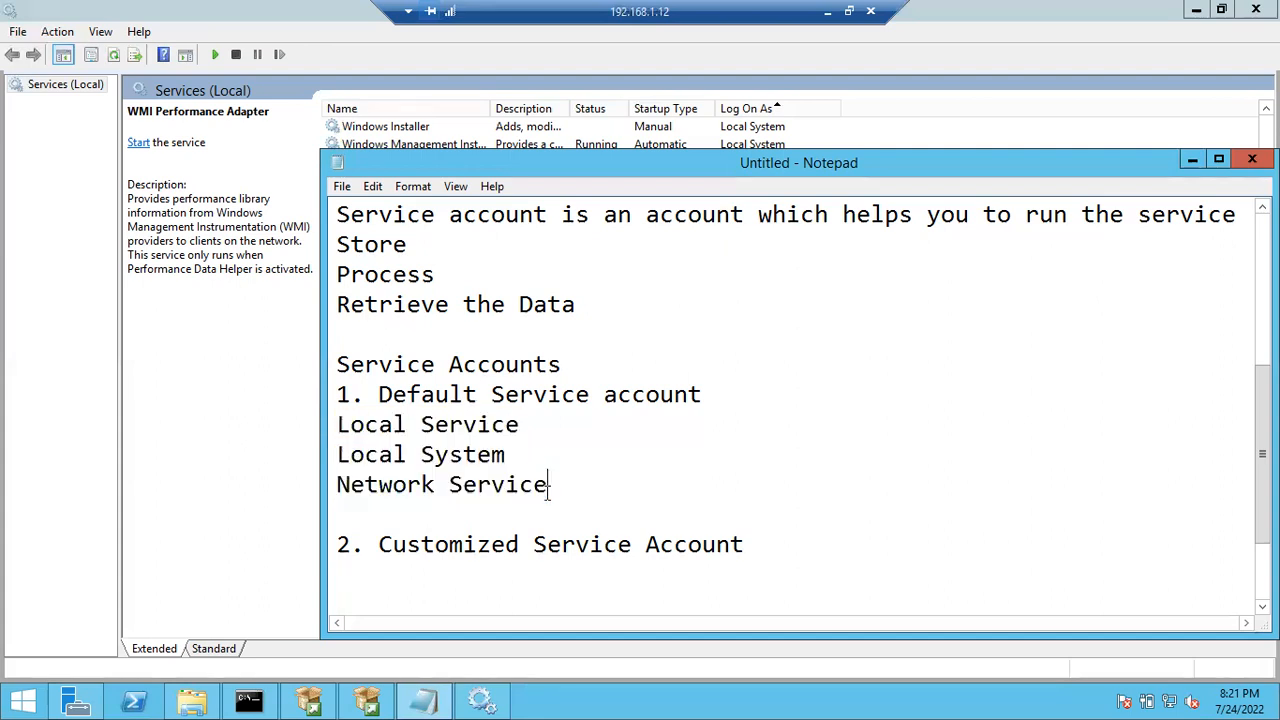
{"action": "left_click", "coordinate": [1192, 159]}
{"action": "left_click", "coordinate": [367, 702]}
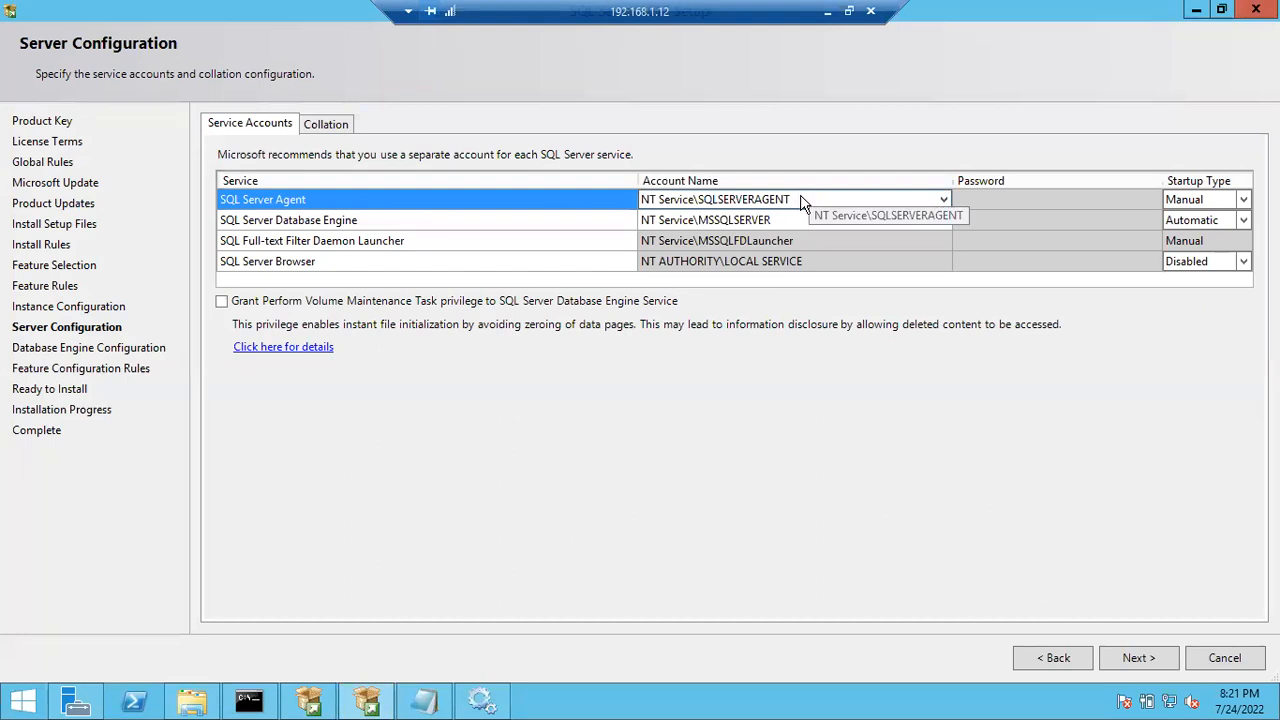
{"action": "left_click", "coordinate": [801, 200]}
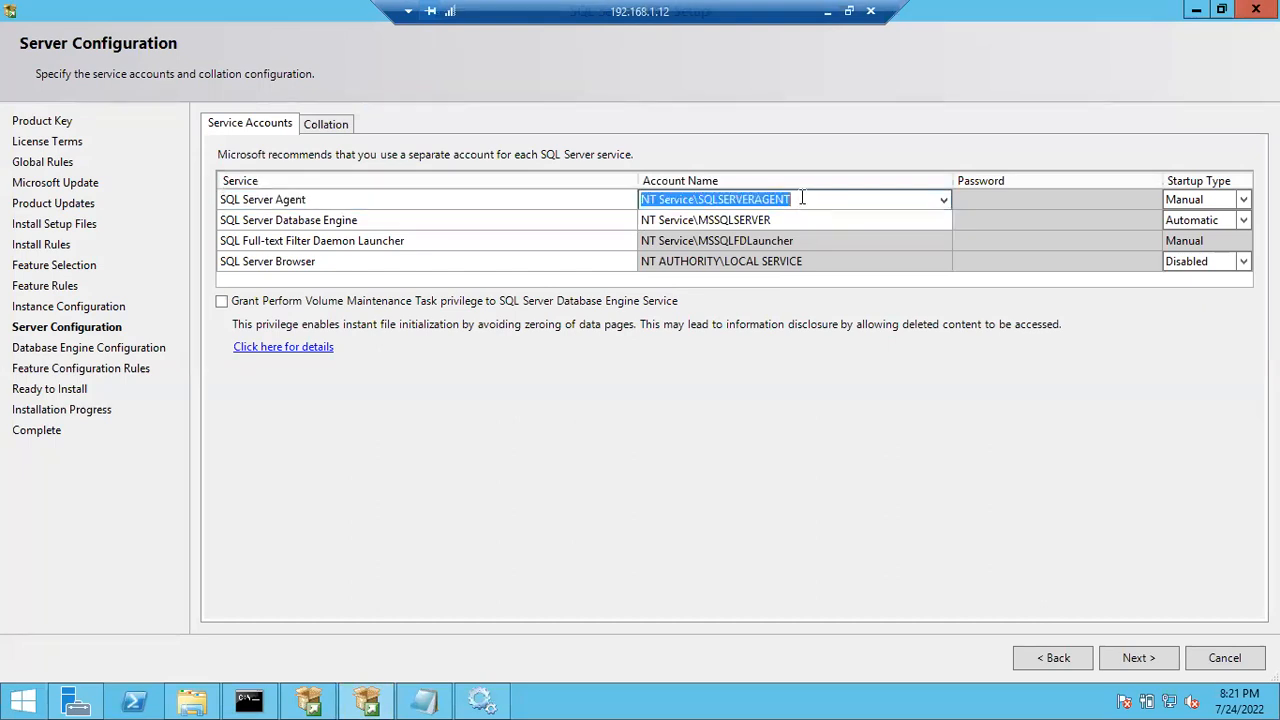
{"action": "left_click", "coordinate": [793, 219]}
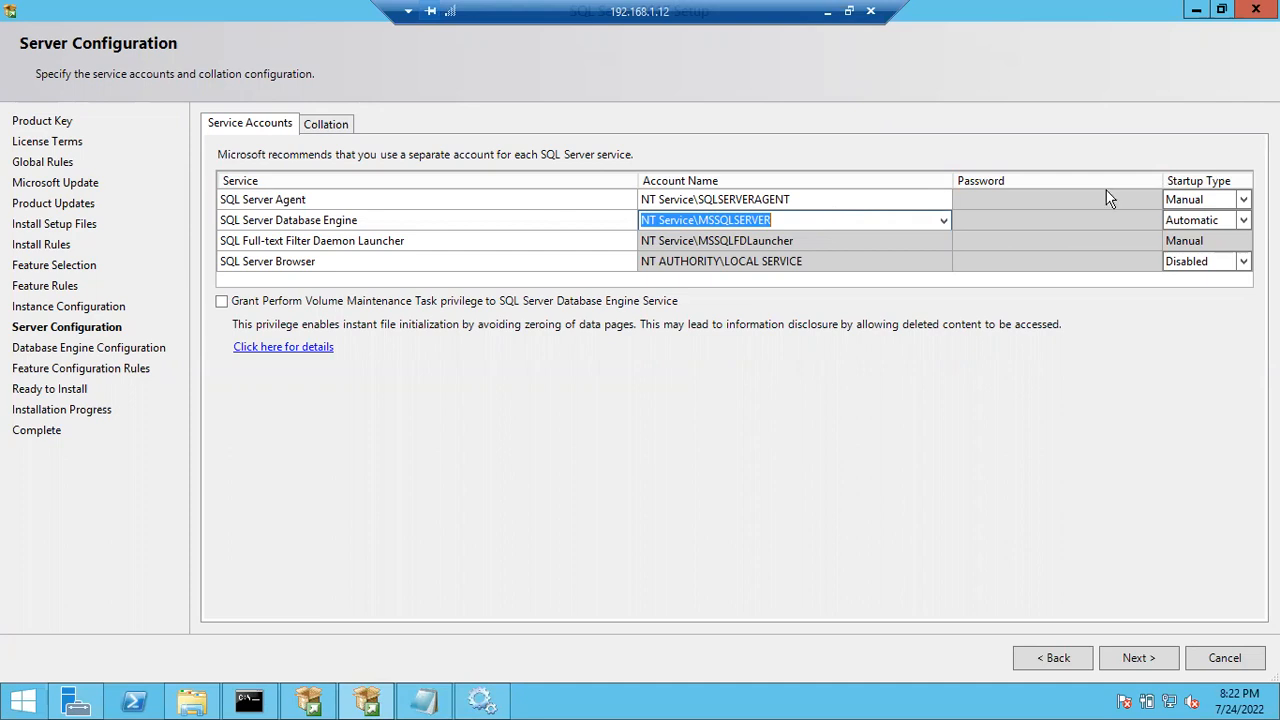
- Set SQL Server Agent's startup type to Automatic
{"action": "left_click", "coordinate": [1244, 201]}
{"action": "left_click", "coordinate": [1246, 207]}
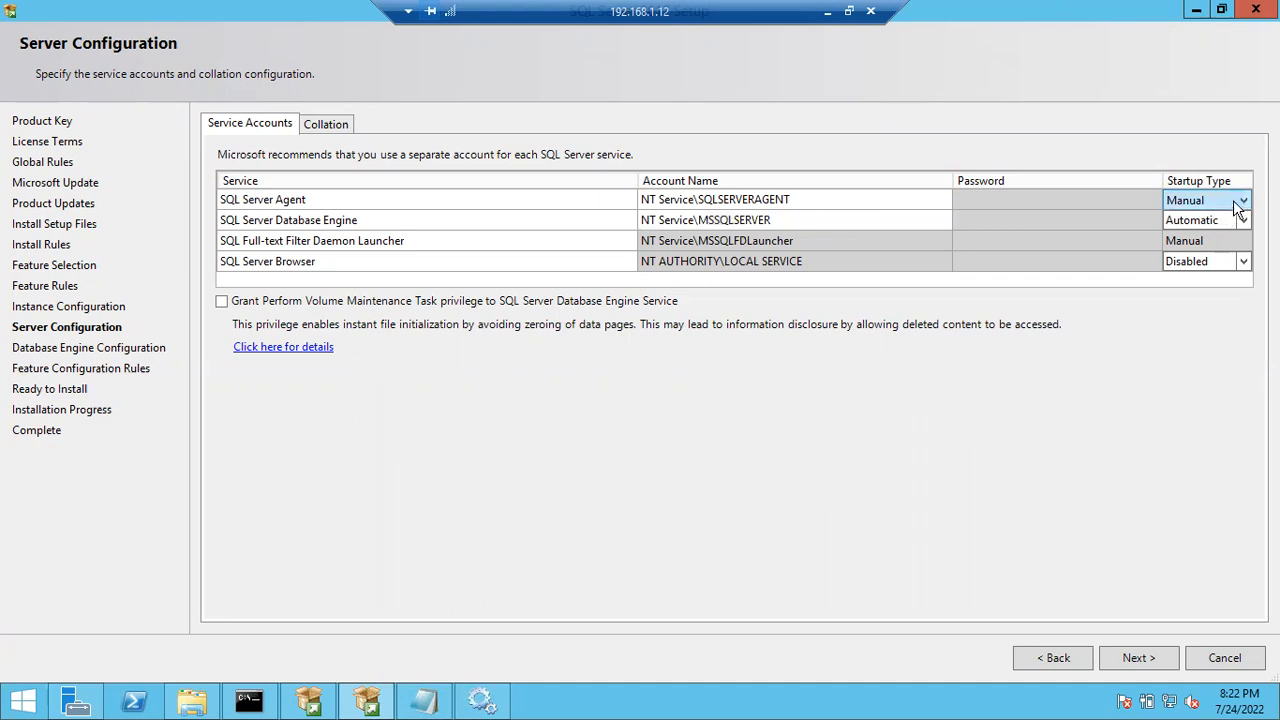
{"action": "left_click", "coordinate": [1242, 204]}
{"action": "left_click", "coordinate": [1205, 220]}
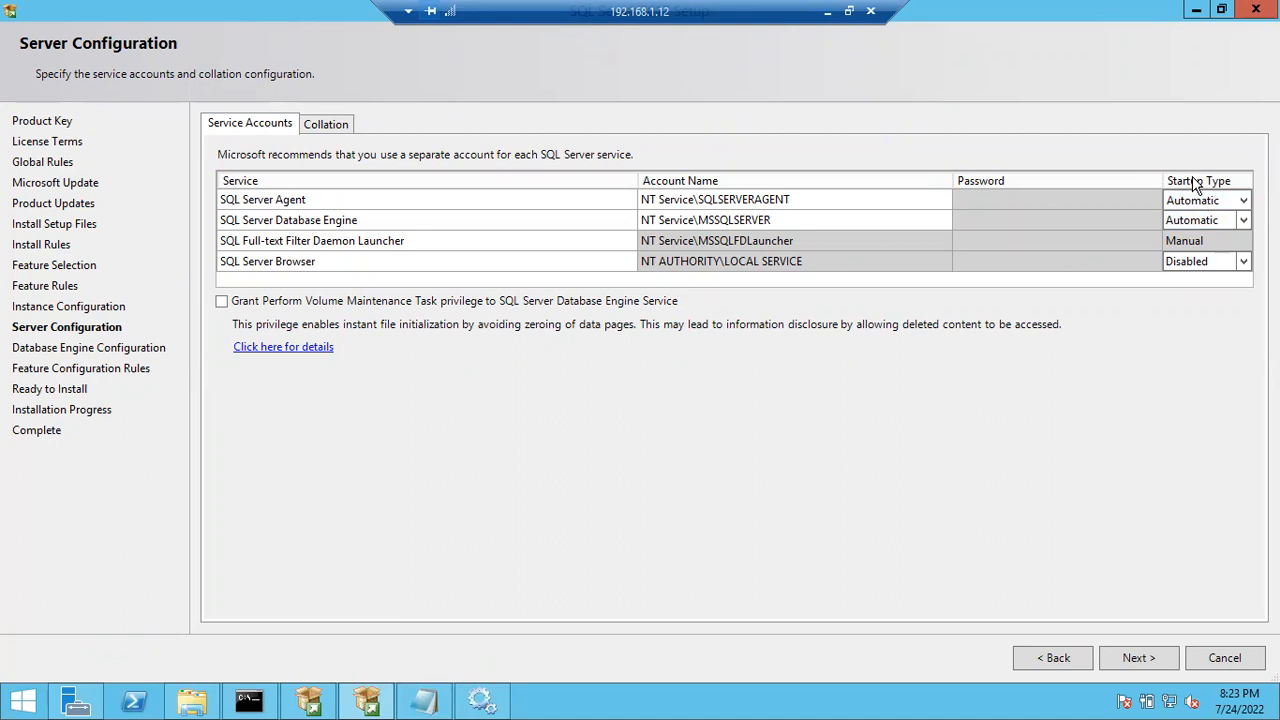
- Leave the default NT Service accounts for SQL Server Agent and Database Engine unchanged
{"action": "left_click", "coordinate": [788, 200]}
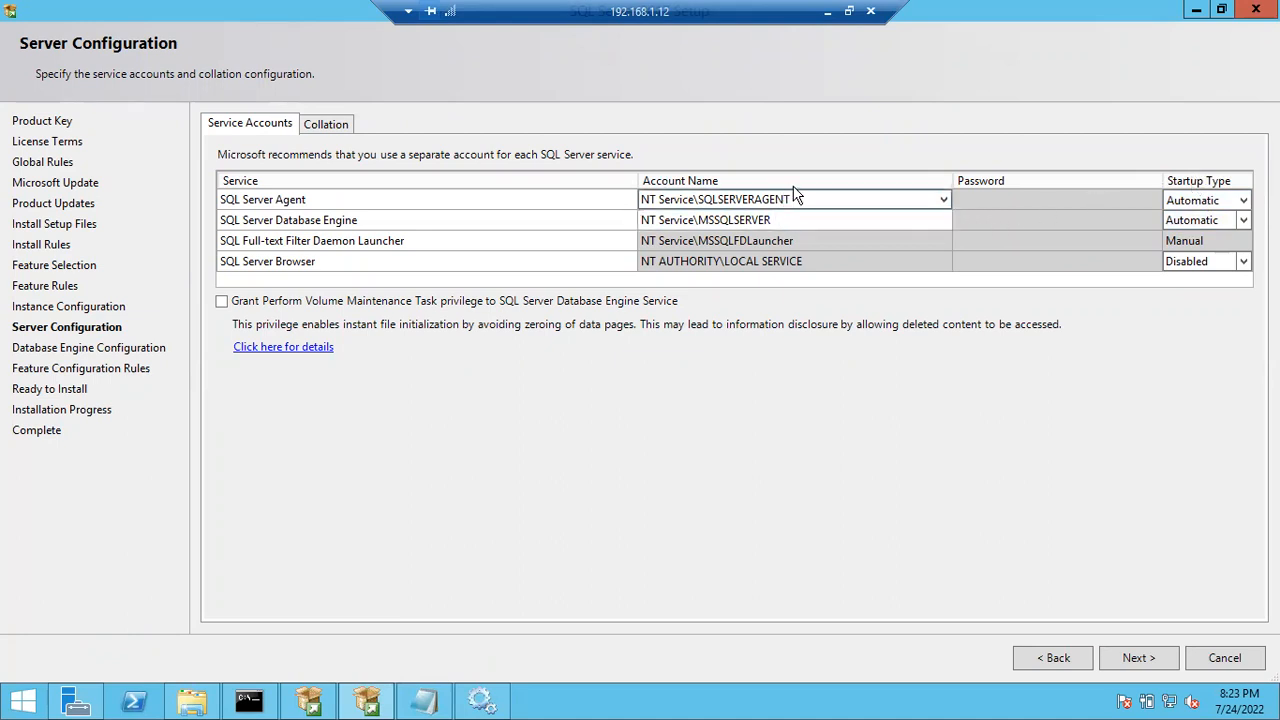
{"action": "left_click", "coordinate": [800, 200]}
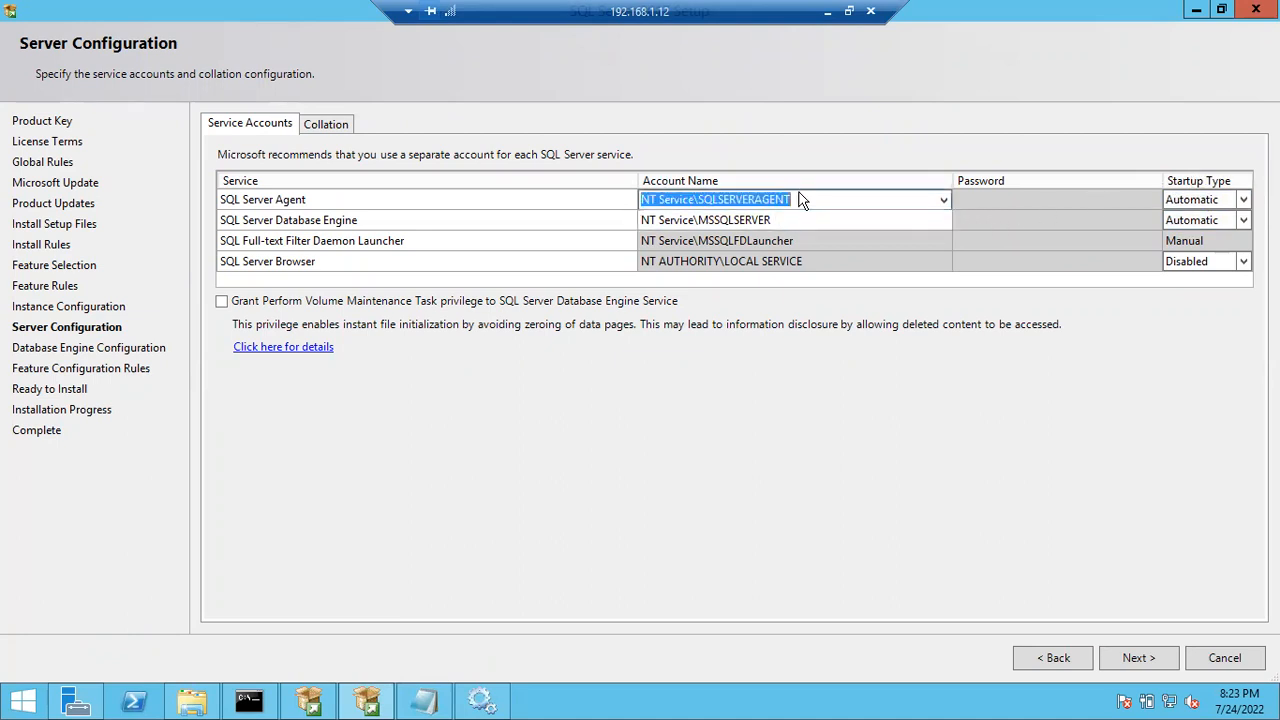
{"action": "left_click", "coordinate": [1008, 203]}
{"action": "left_click", "coordinate": [1006, 227]}
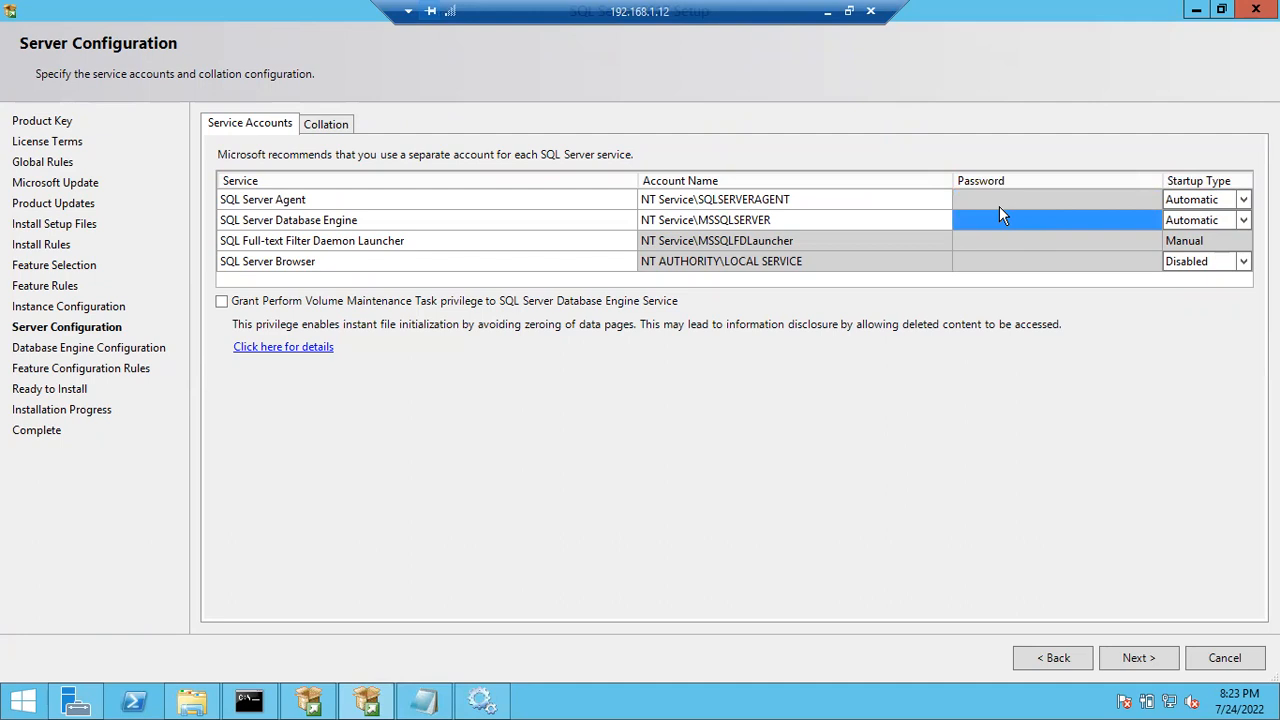
{"action": "left_click", "coordinate": [316, 128]}
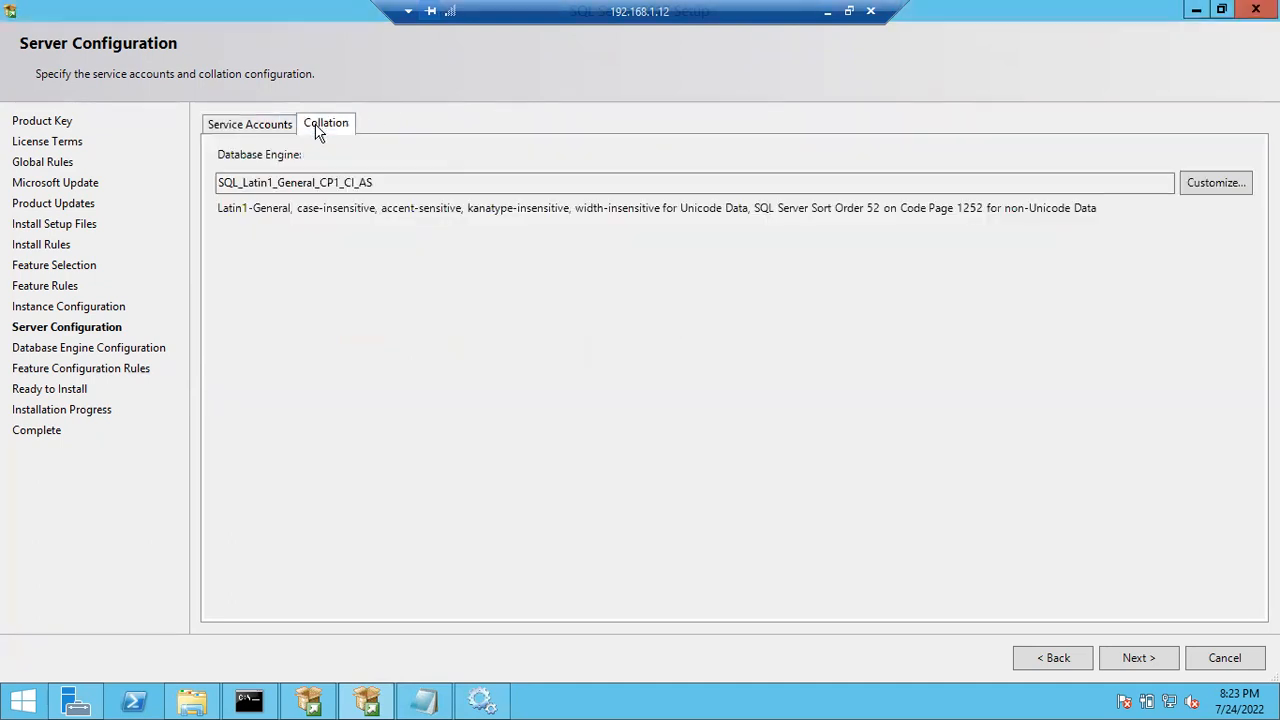
{"action": "left_click_drag", "start_coordinate": [390, 183], "coordinate": [193, 197]}
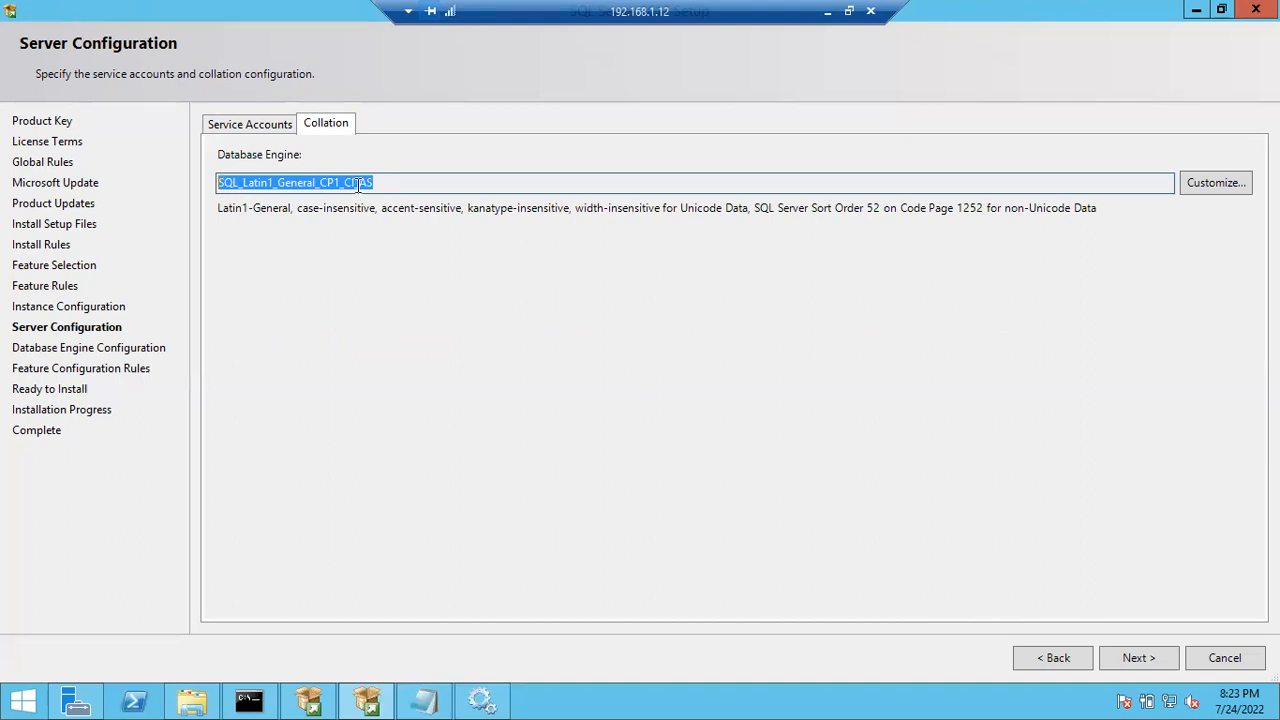
{"action": "left_click", "coordinate": [391, 181]}
{"action": "left_click_drag", "start_coordinate": [320, 182], "coordinate": [213, 187]}
{"action": "left_click", "coordinate": [1203, 188]}
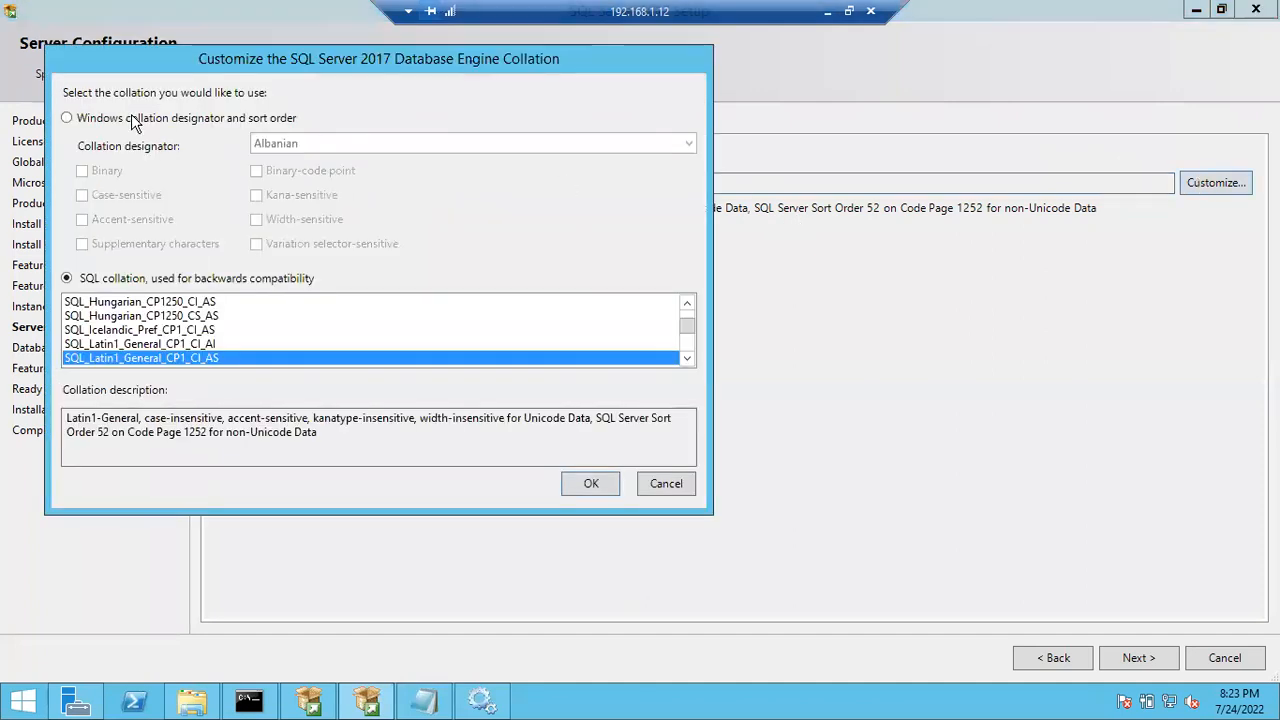
{"action": "left_click", "coordinate": [122, 120]}
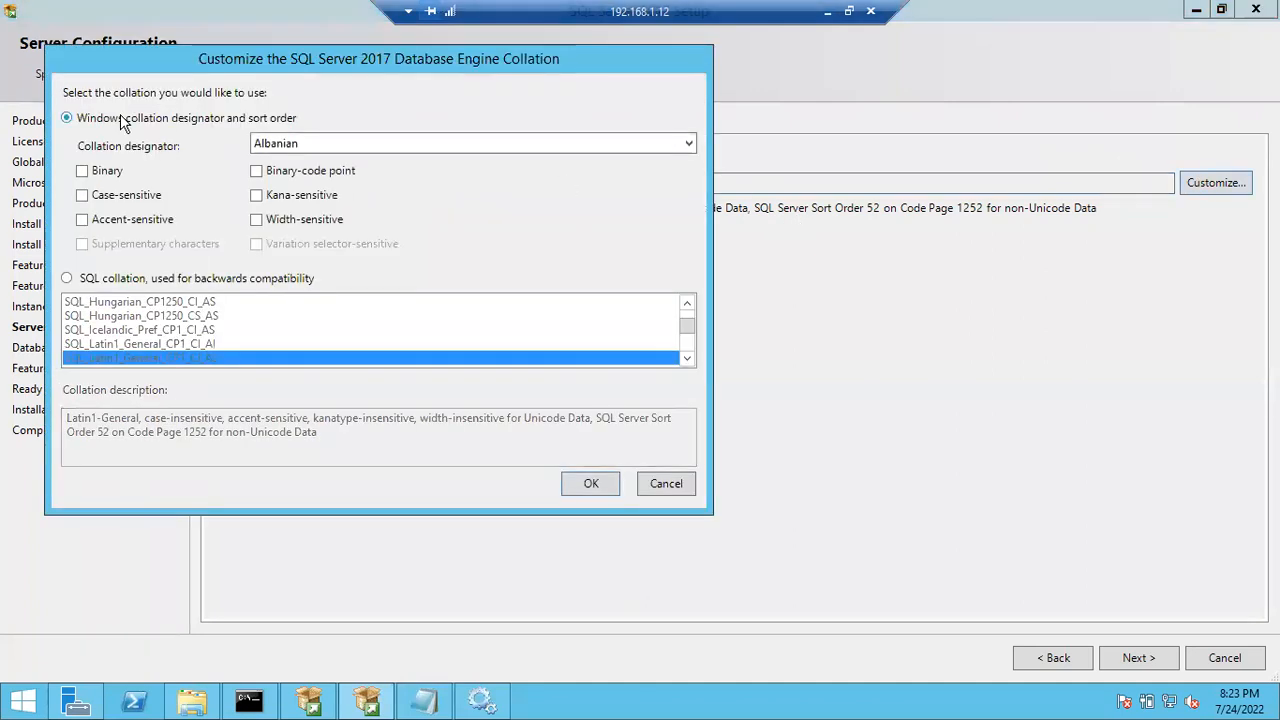
{"action": "left_click", "coordinate": [474, 146]}
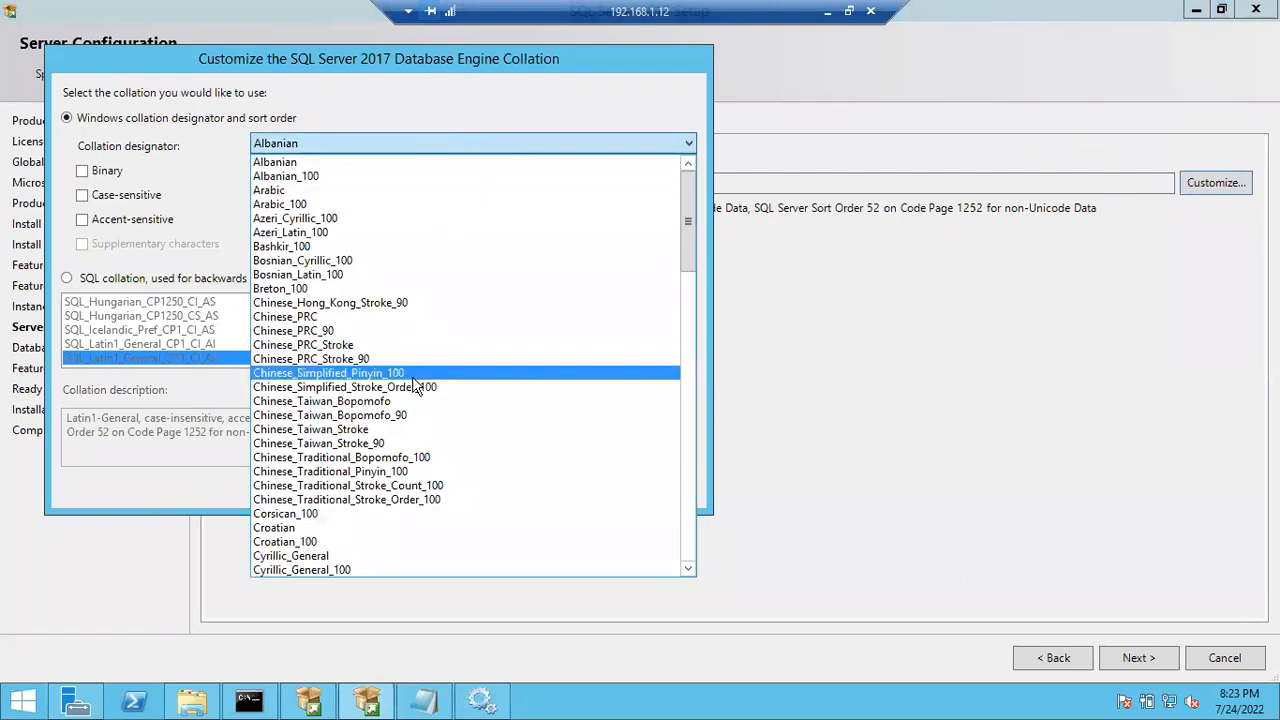
{"action": "scroll", "coordinate": [338, 429], "scroll_direction": "down", "scroll_amount": 3}
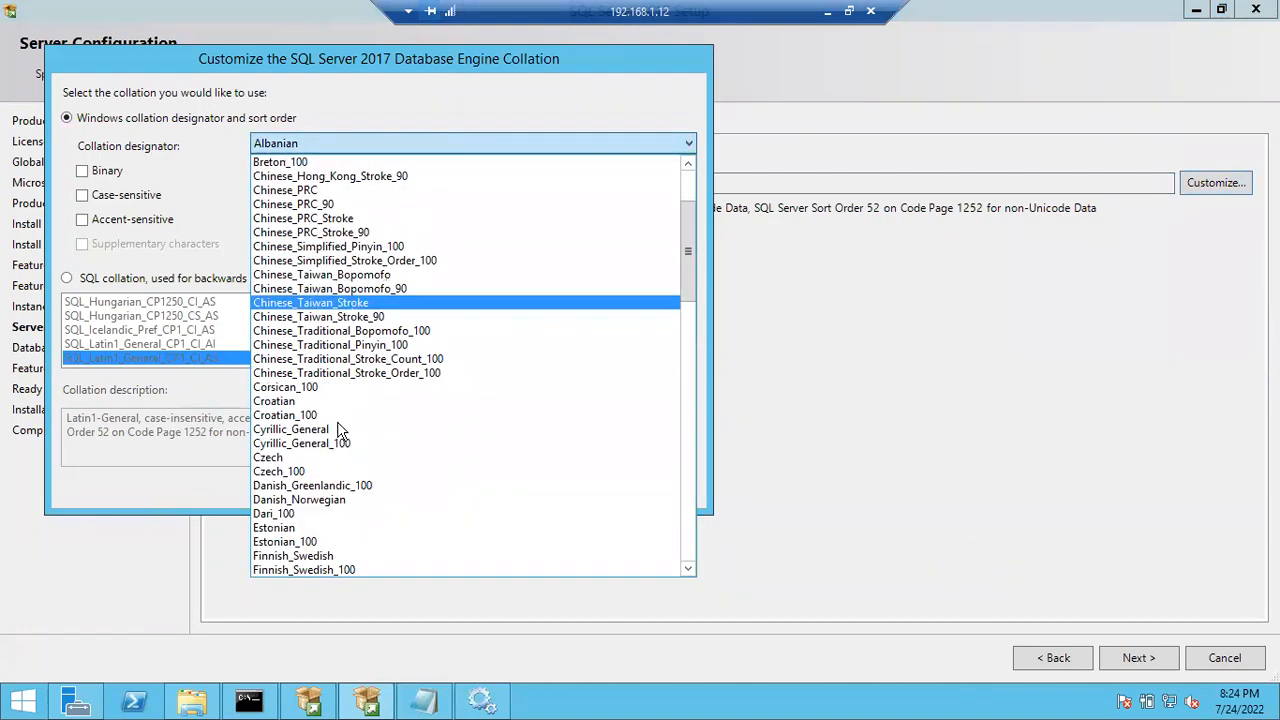
{"action": "scroll", "coordinate": [338, 429], "scroll_direction": "down", "scroll_amount": 4}
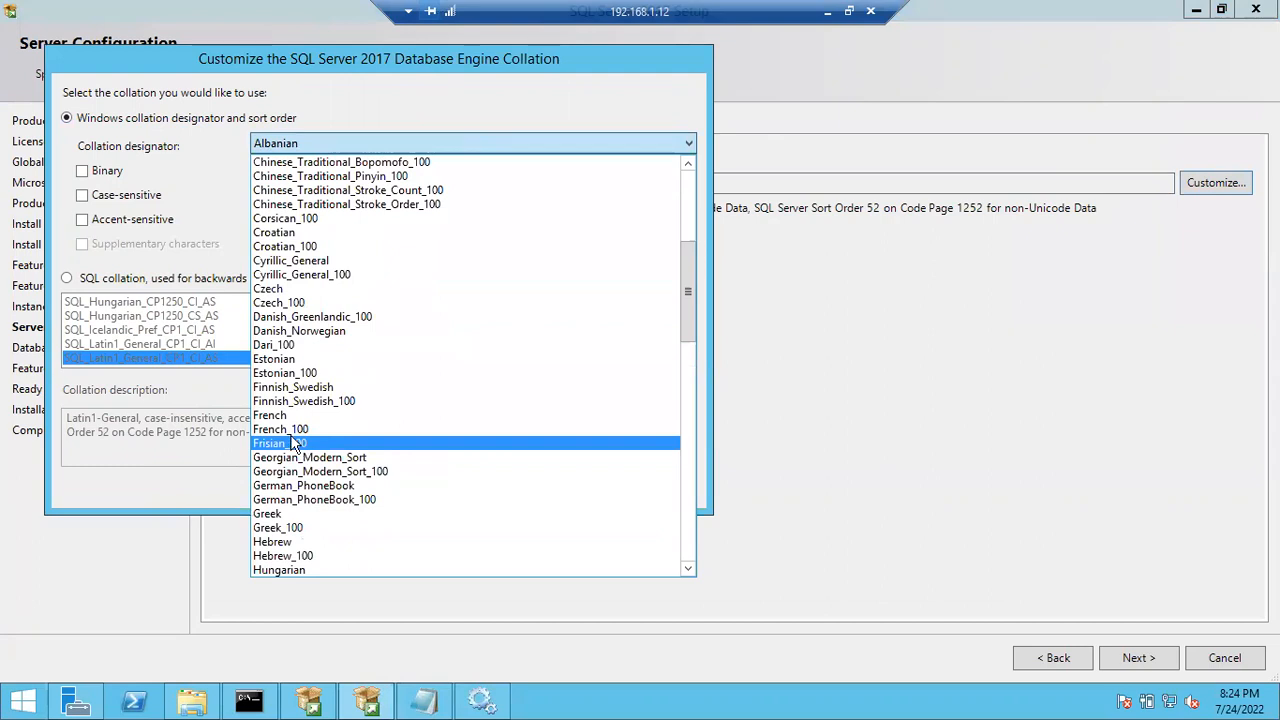
{"action": "scroll", "coordinate": [283, 408], "scroll_direction": "down", "scroll_amount": 4}
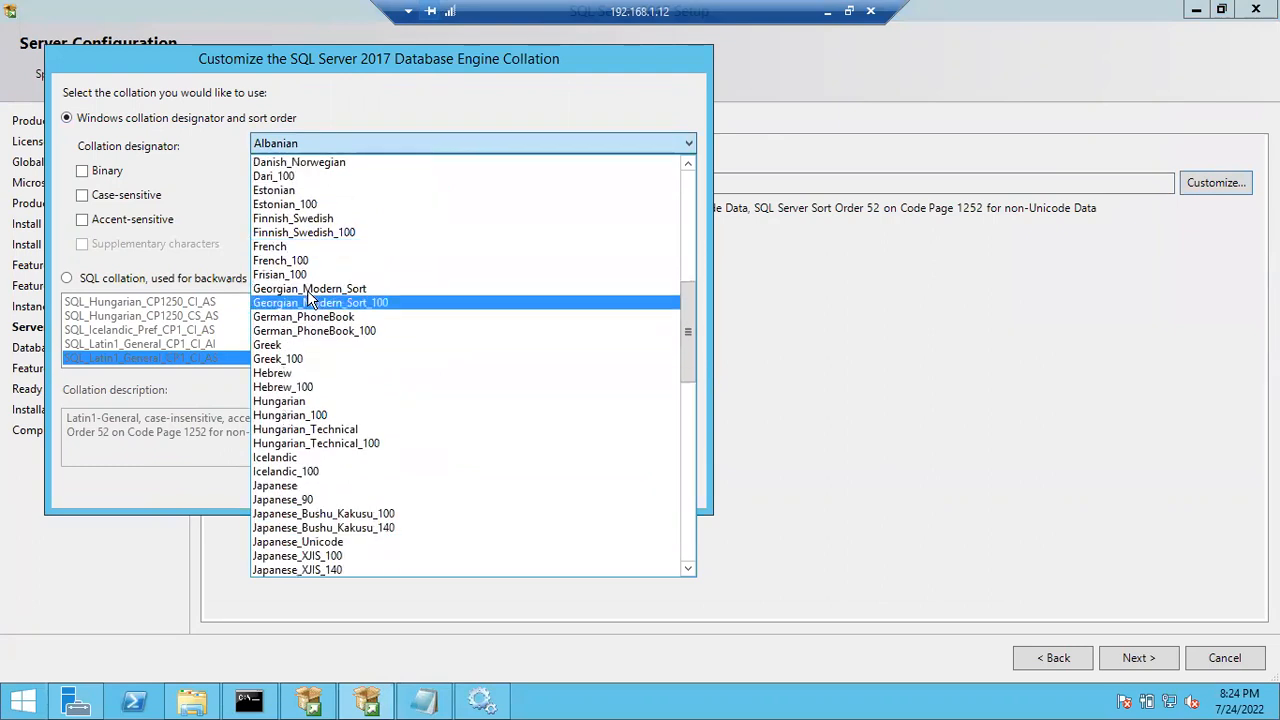
{"action": "scroll", "coordinate": [293, 540], "scroll_direction": "down", "scroll_amount": 3}
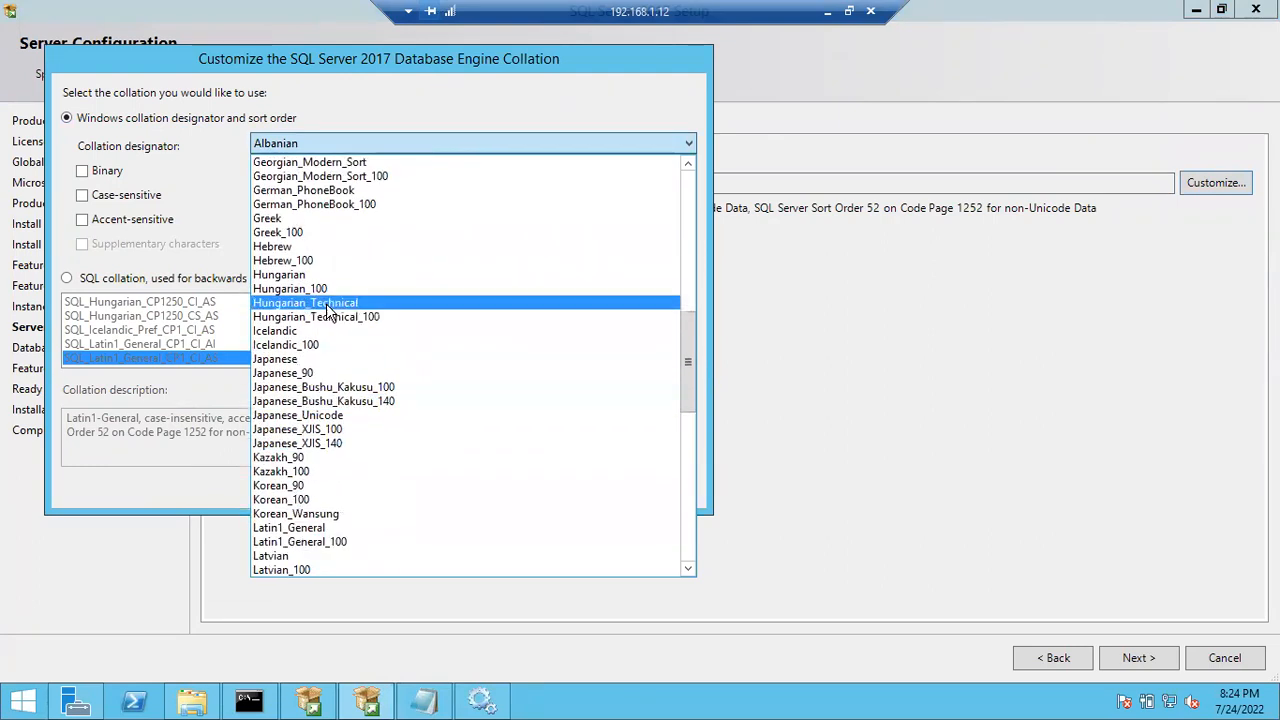
{"action": "scroll", "coordinate": [335, 480], "scroll_direction": "down", "scroll_amount": 6}
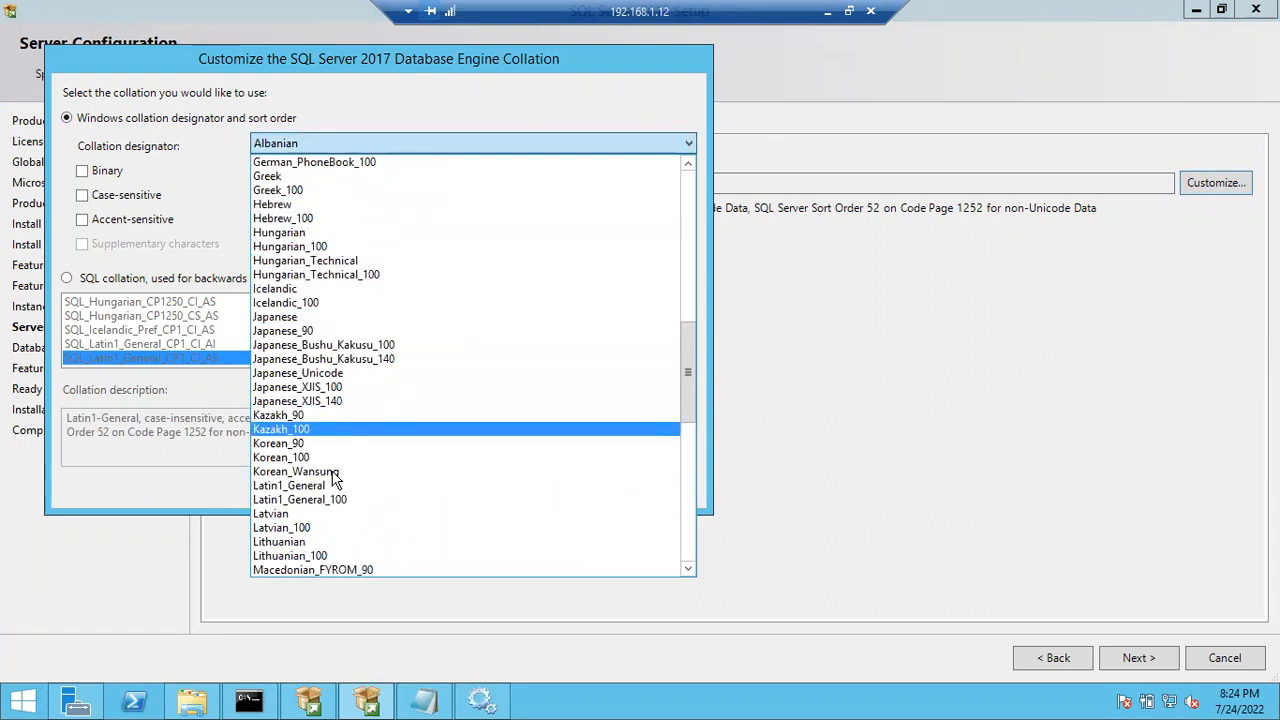
{"action": "scroll", "coordinate": [335, 480], "scroll_direction": "down", "scroll_amount": 4}
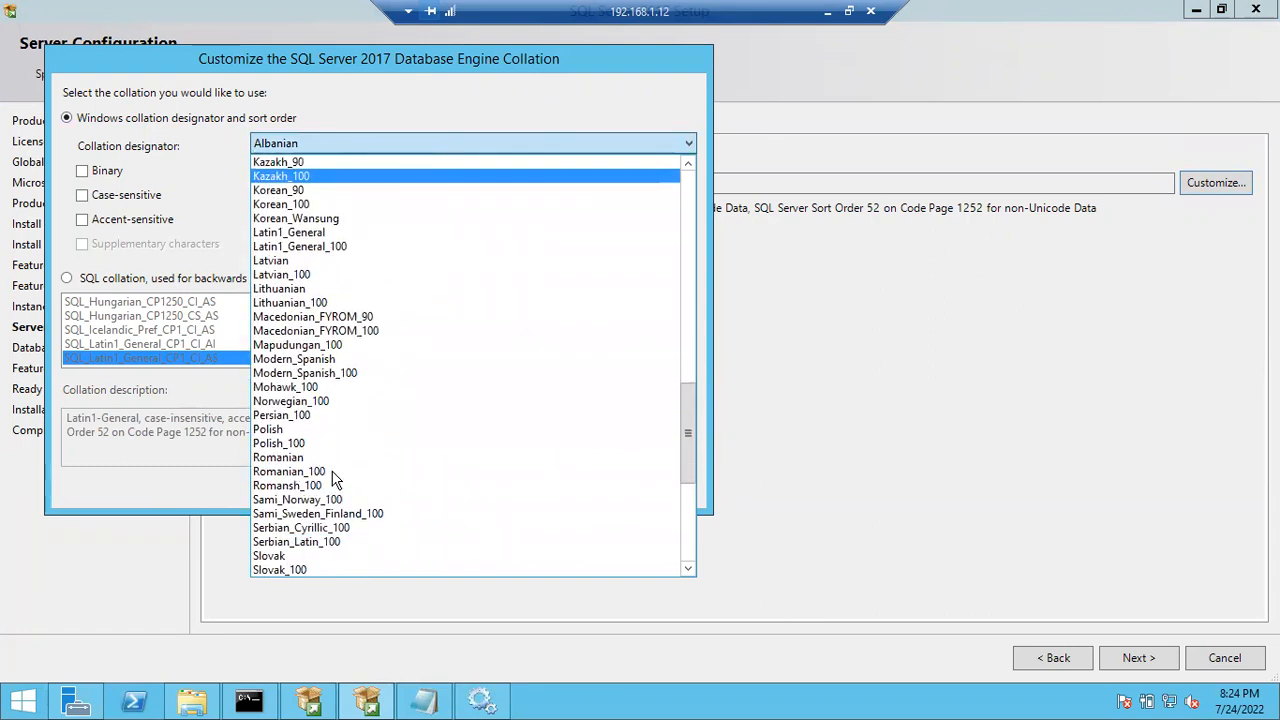
{"action": "scroll", "coordinate": [335, 480], "scroll_direction": "down", "scroll_amount": 5}
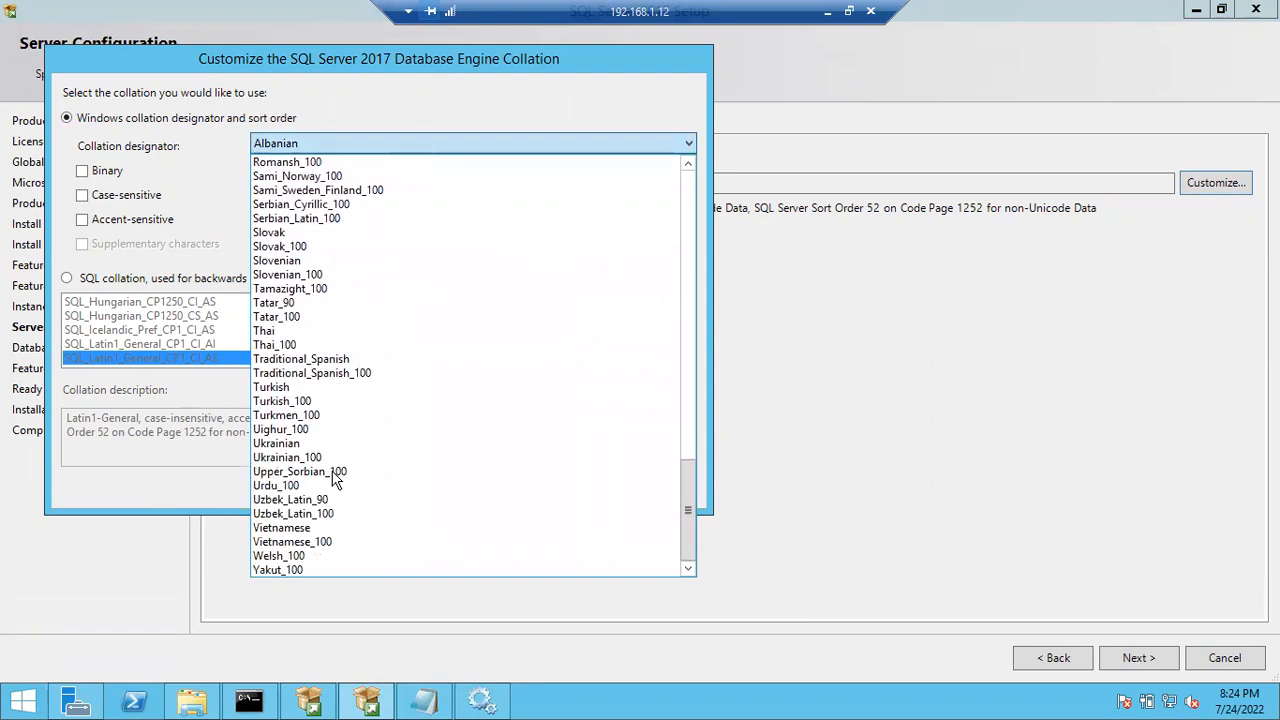
{"action": "scroll", "coordinate": [335, 480], "scroll_direction": "up", "scroll_amount": 18}
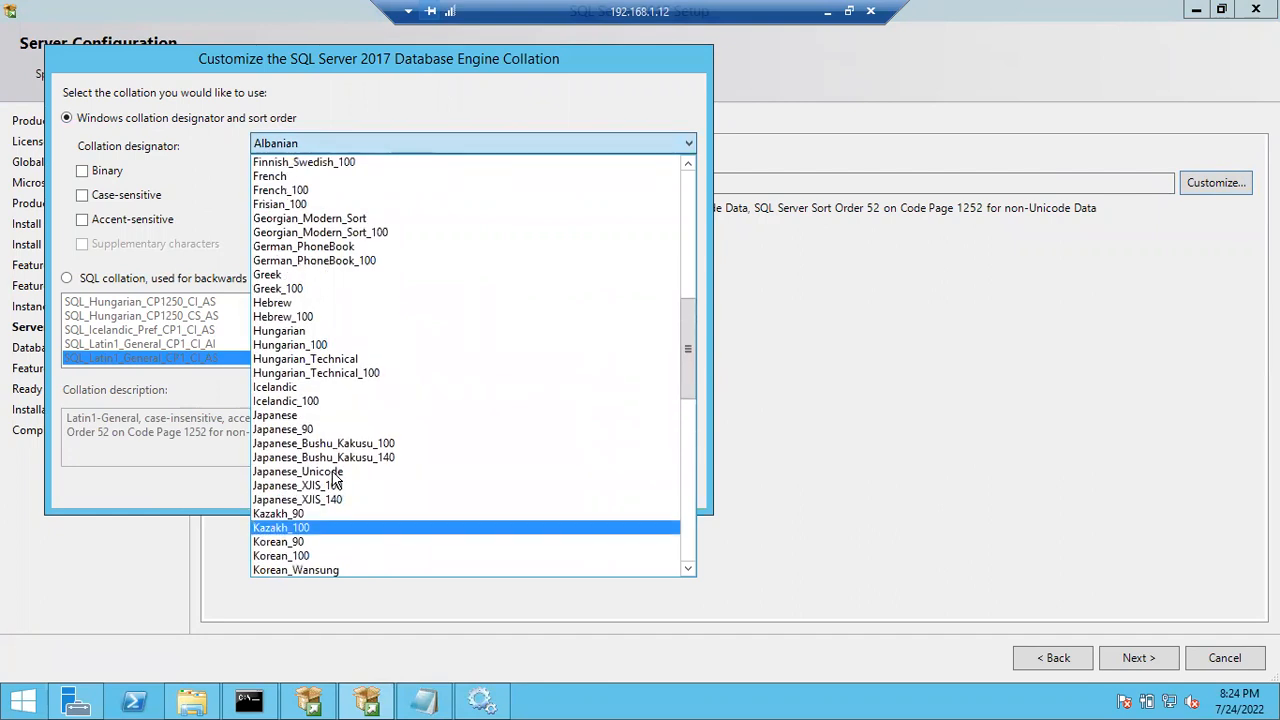
{"action": "scroll", "coordinate": [335, 480], "scroll_direction": "up", "scroll_amount": 6}
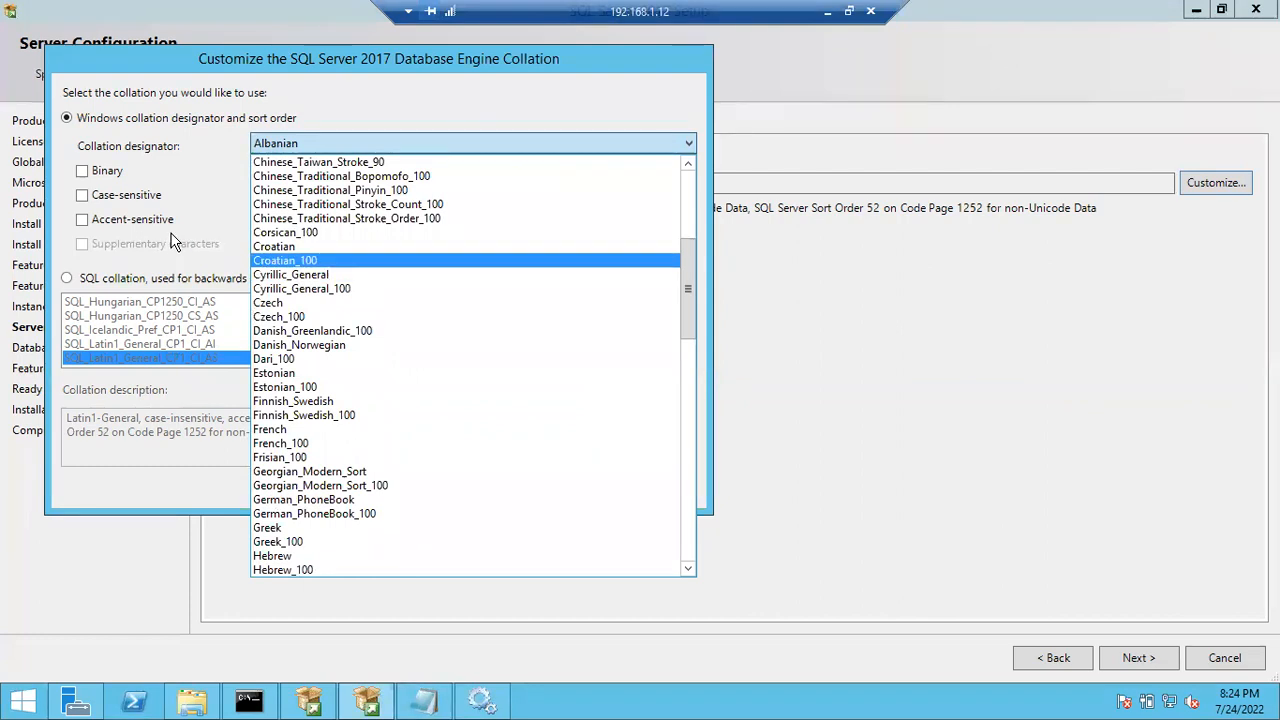
{"action": "left_click", "coordinate": [124, 279]}
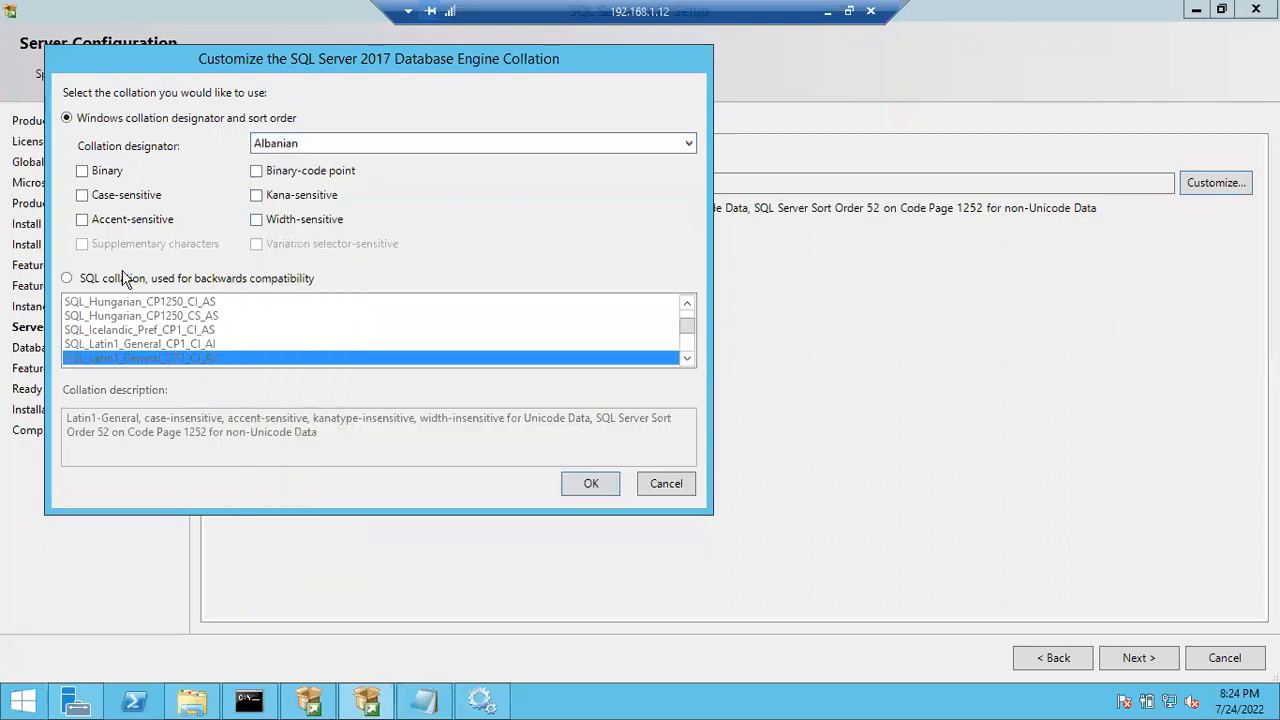
{"action": "left_click", "coordinate": [665, 486]}
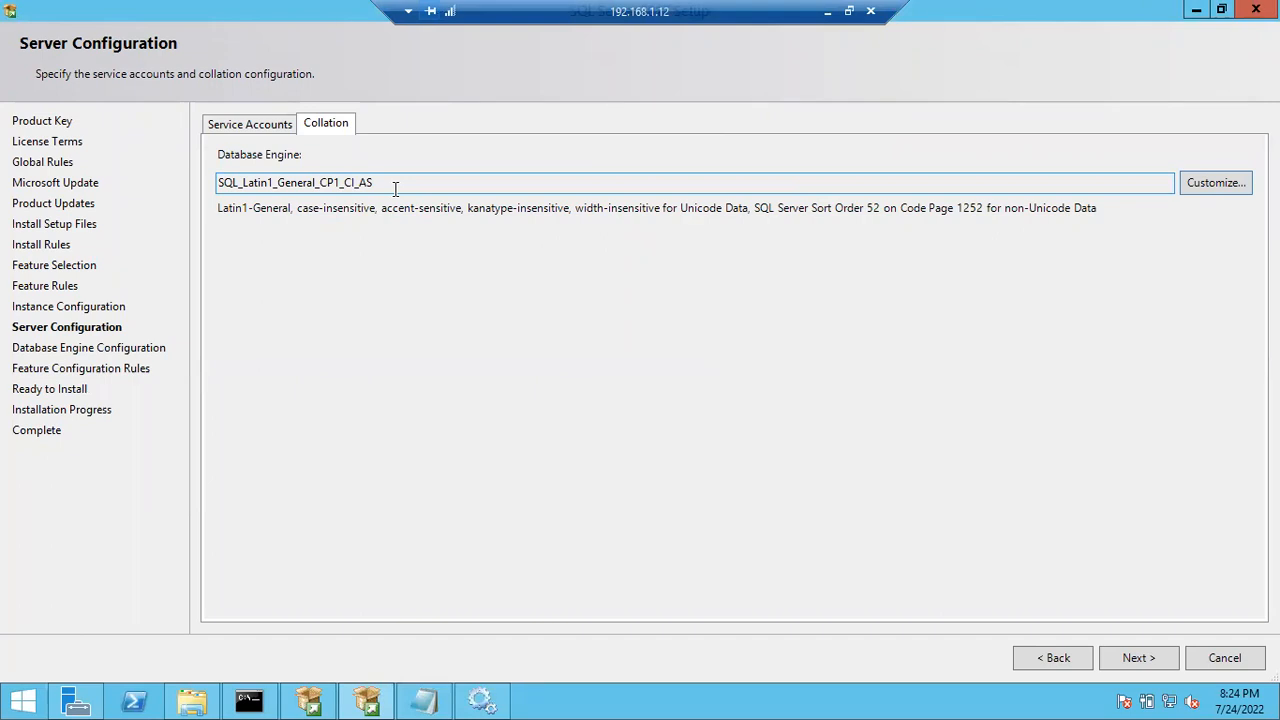
{"action": "left_click", "coordinate": [1220, 186]}
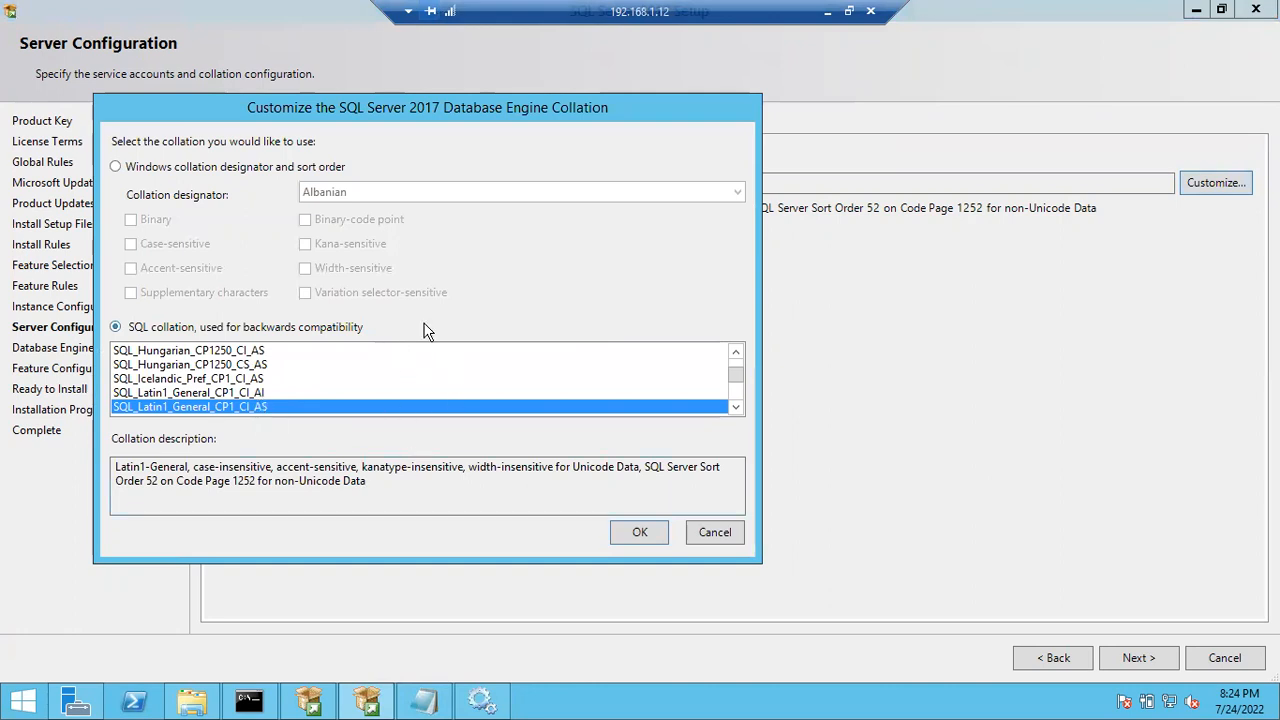
{"action": "left_click", "coordinate": [714, 535]}
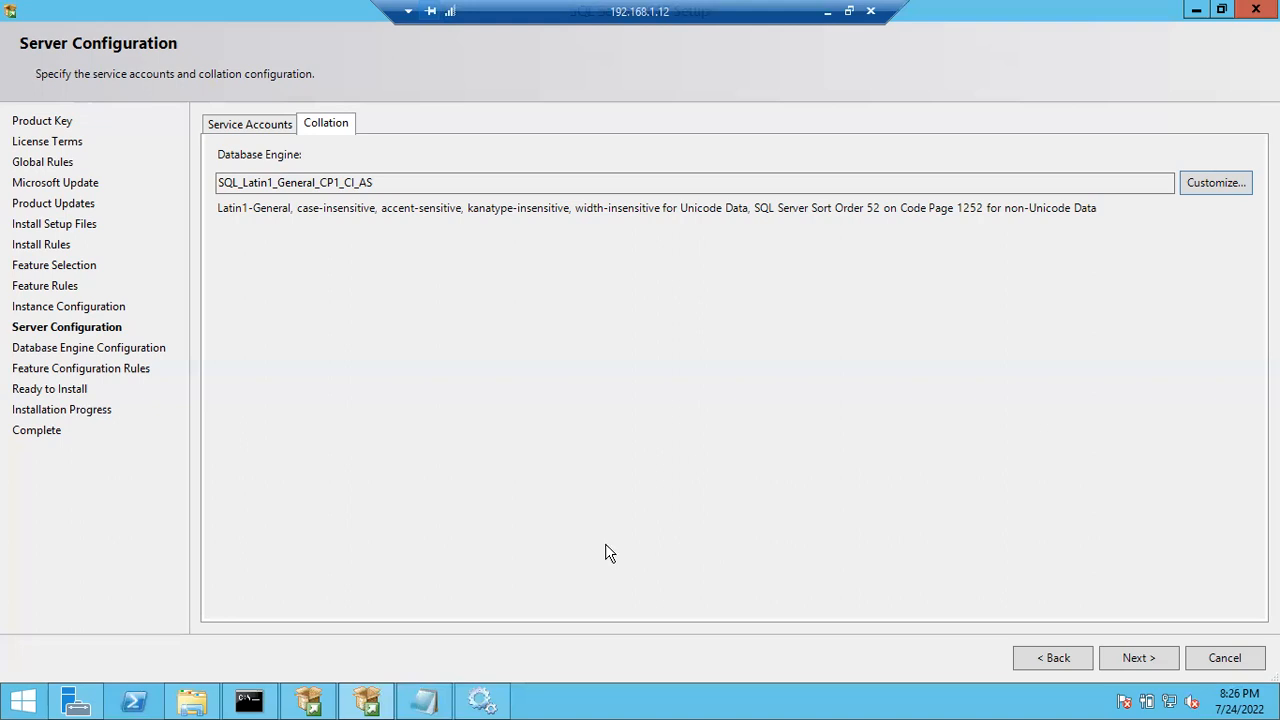
{"action": "left_click_drag", "start_coordinate": [397, 182], "coordinate": [171, 223]}
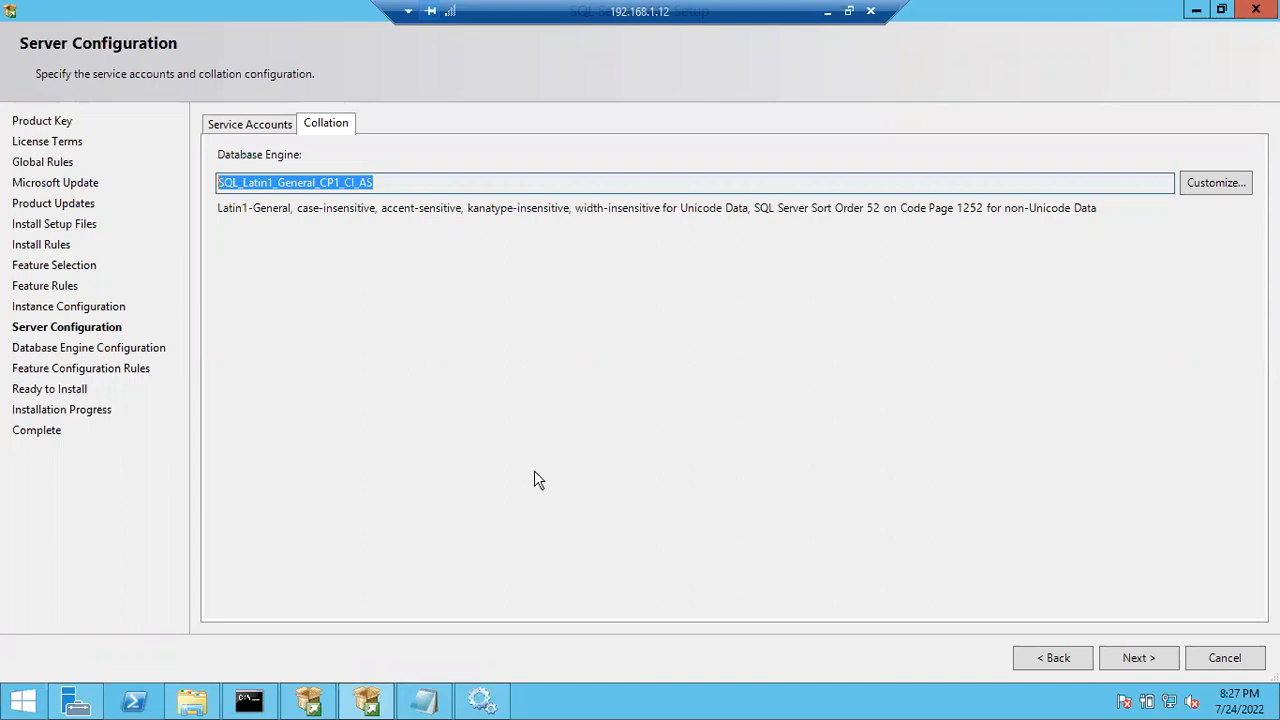
- Keep the default collation, advance to Database Engine Configuration and bring up Start
{"action": "left_click", "coordinate": [1130, 657]}
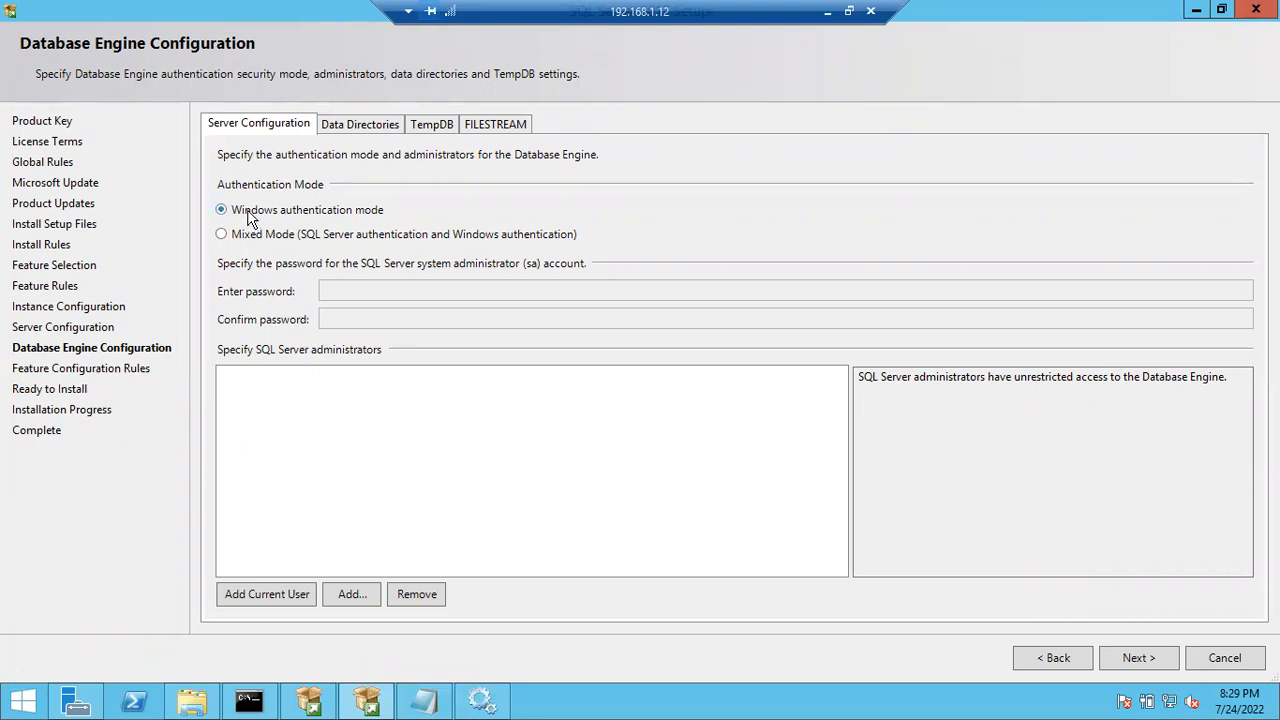
{"action": "left_click", "coordinate": [16, 705]}
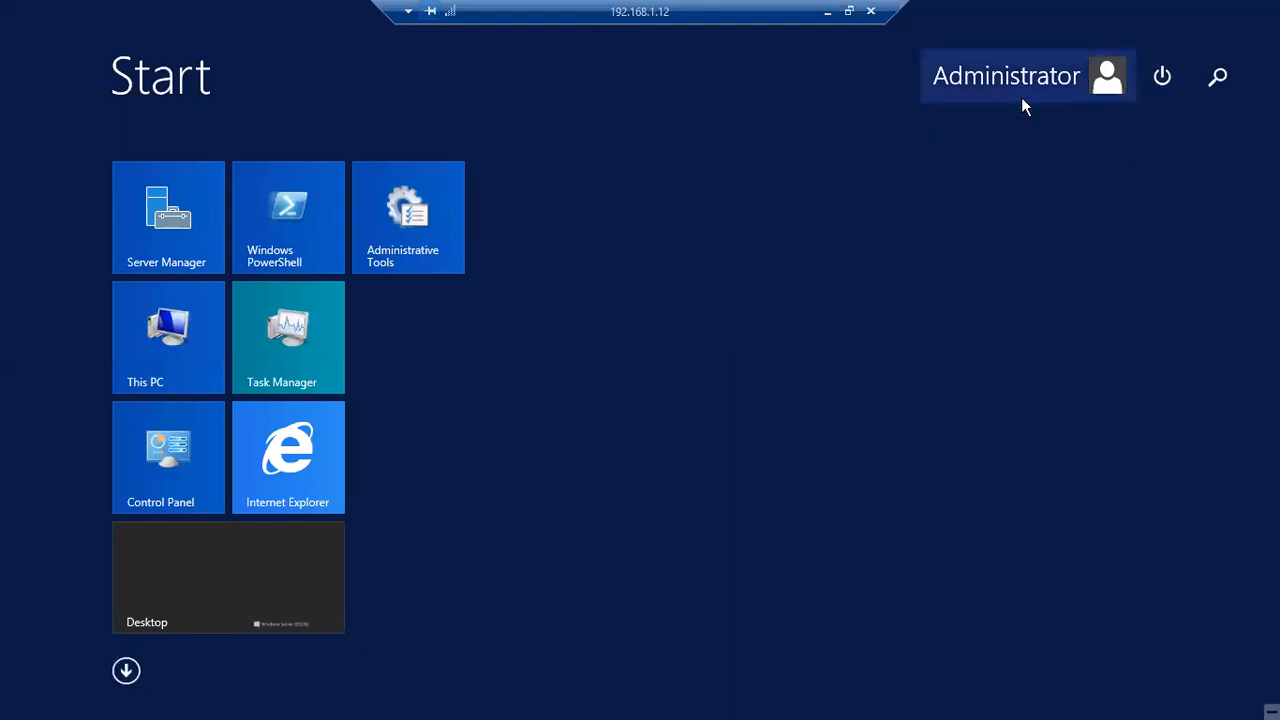
- Dismiss the Start screen to return to the Database Engine Configuration page
{"action": "key", "text": "super"}
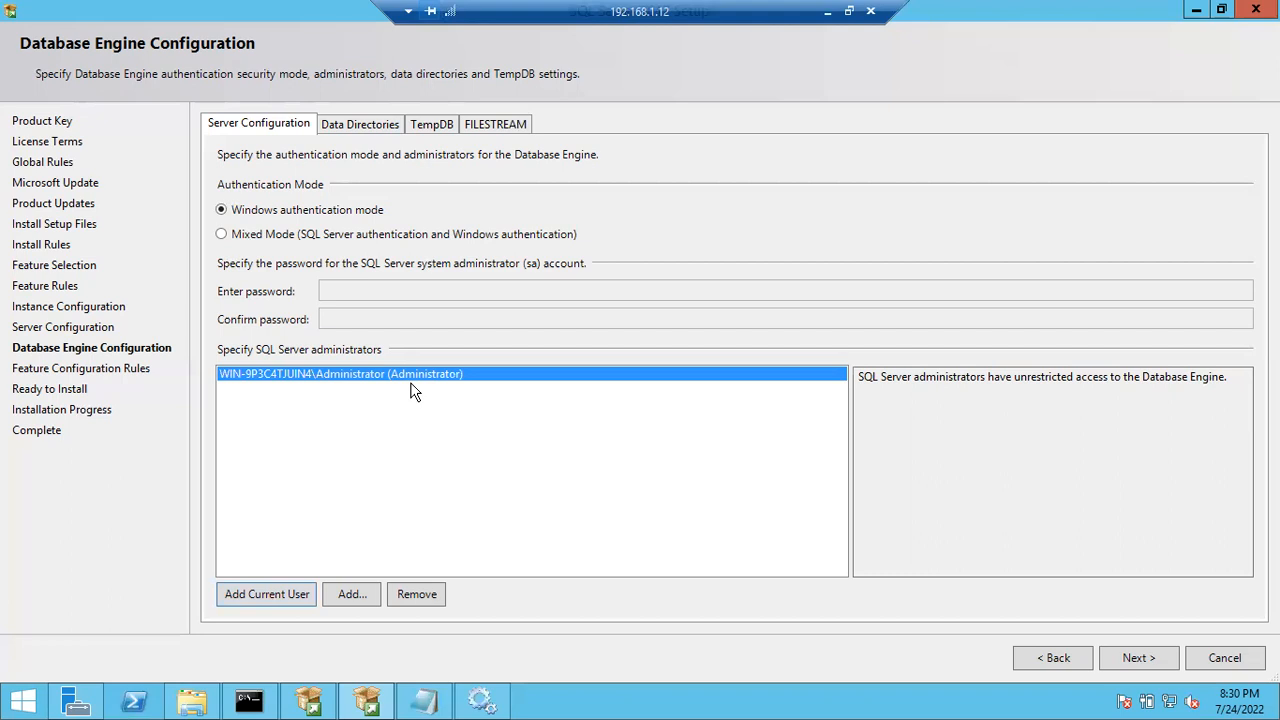
{"action": "left_click", "coordinate": [350, 598]}
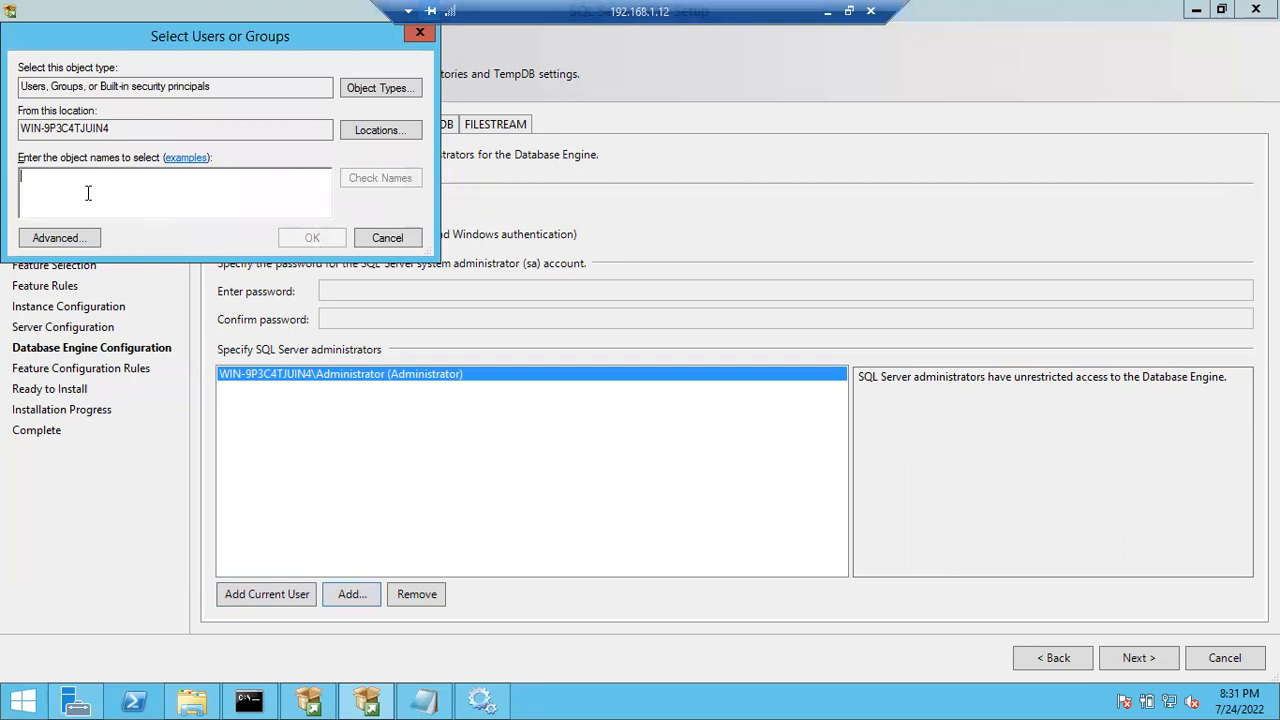
{"action": "left_click", "coordinate": [403, 243]}
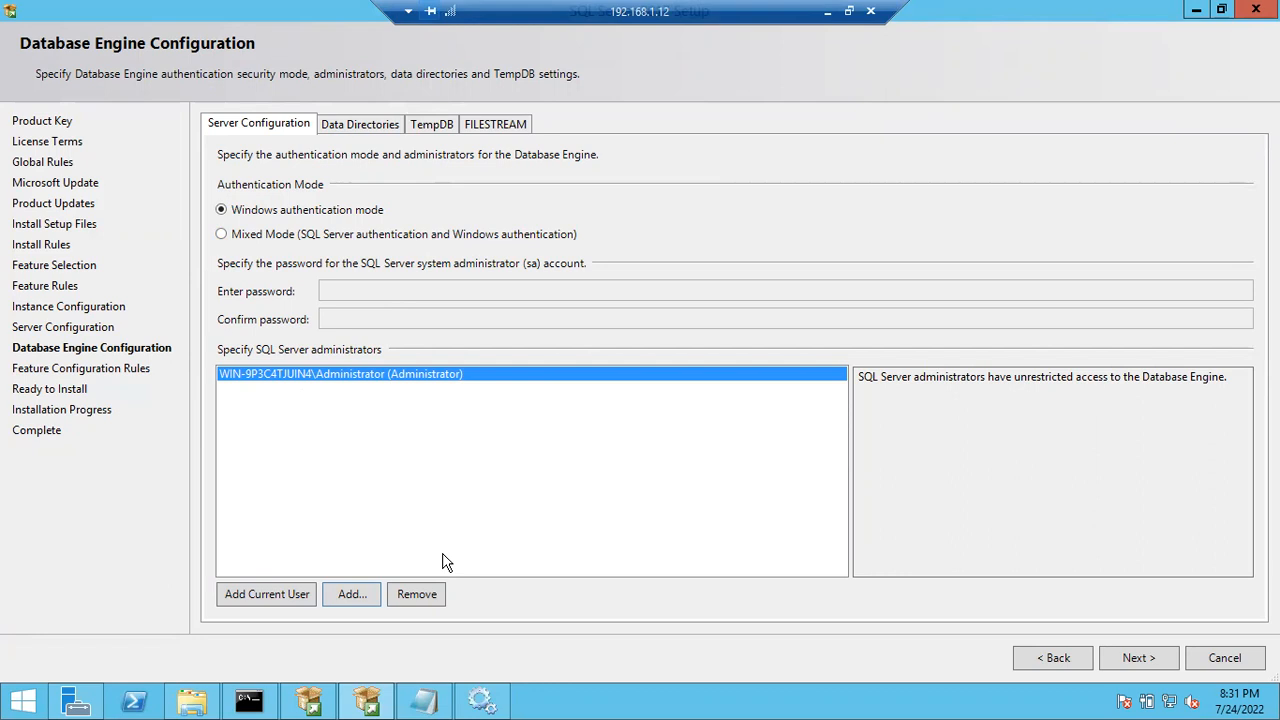
- Remove the local Administrator from the SQL Server administrators list and attempt to continue
{"action": "left_click", "coordinate": [425, 601]}
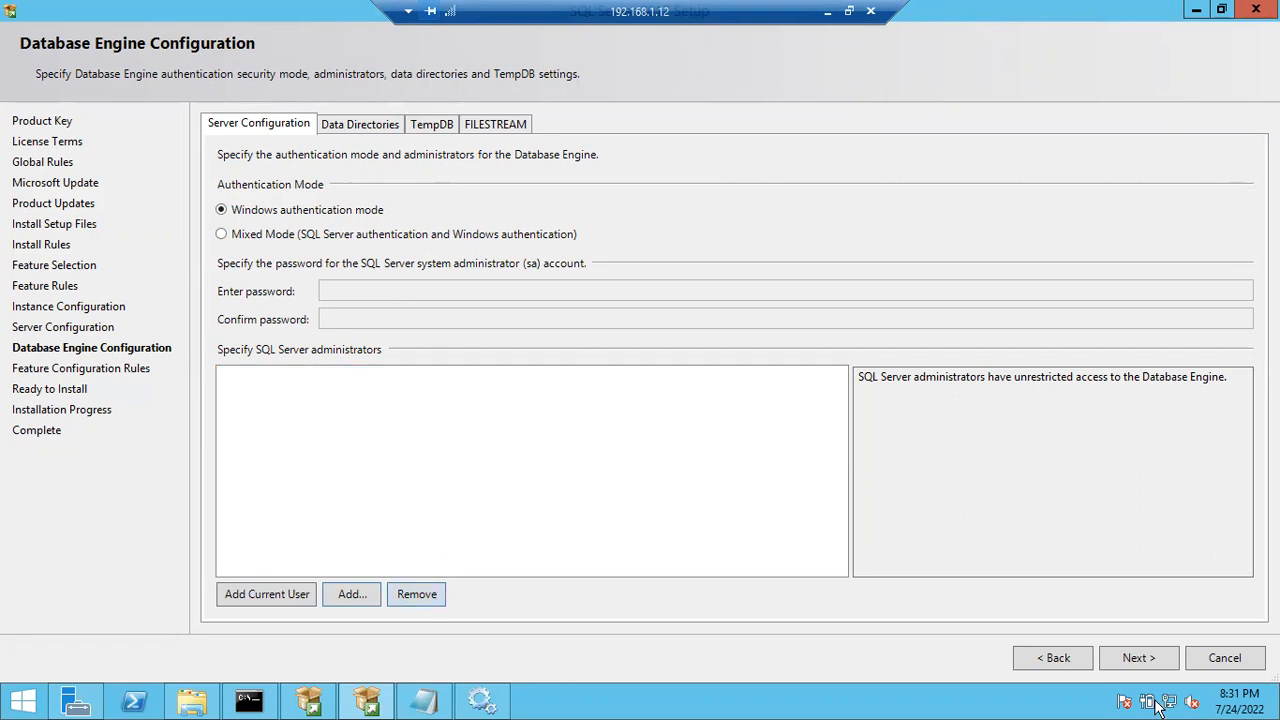
{"action": "left_click", "coordinate": [1140, 658]}
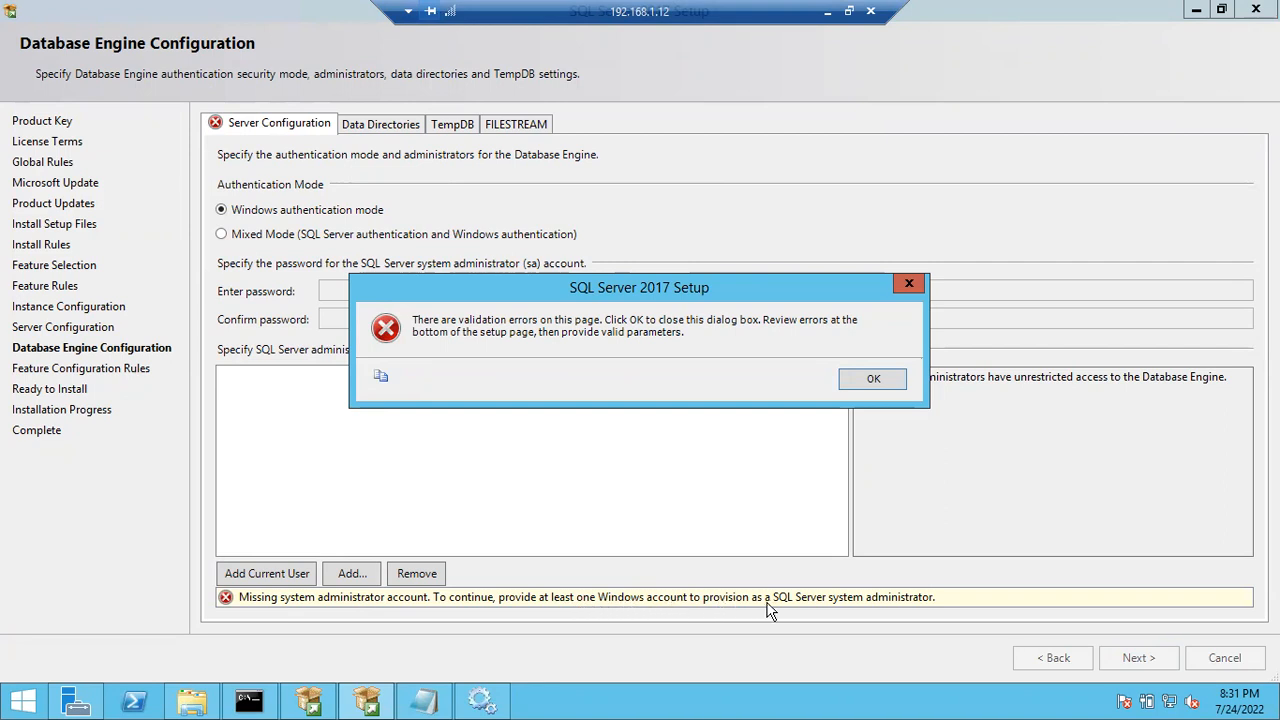
- Dismiss the missing-administrator error and add the current Windows account as SQL Server administrator
{"action": "left_click", "coordinate": [882, 381]}
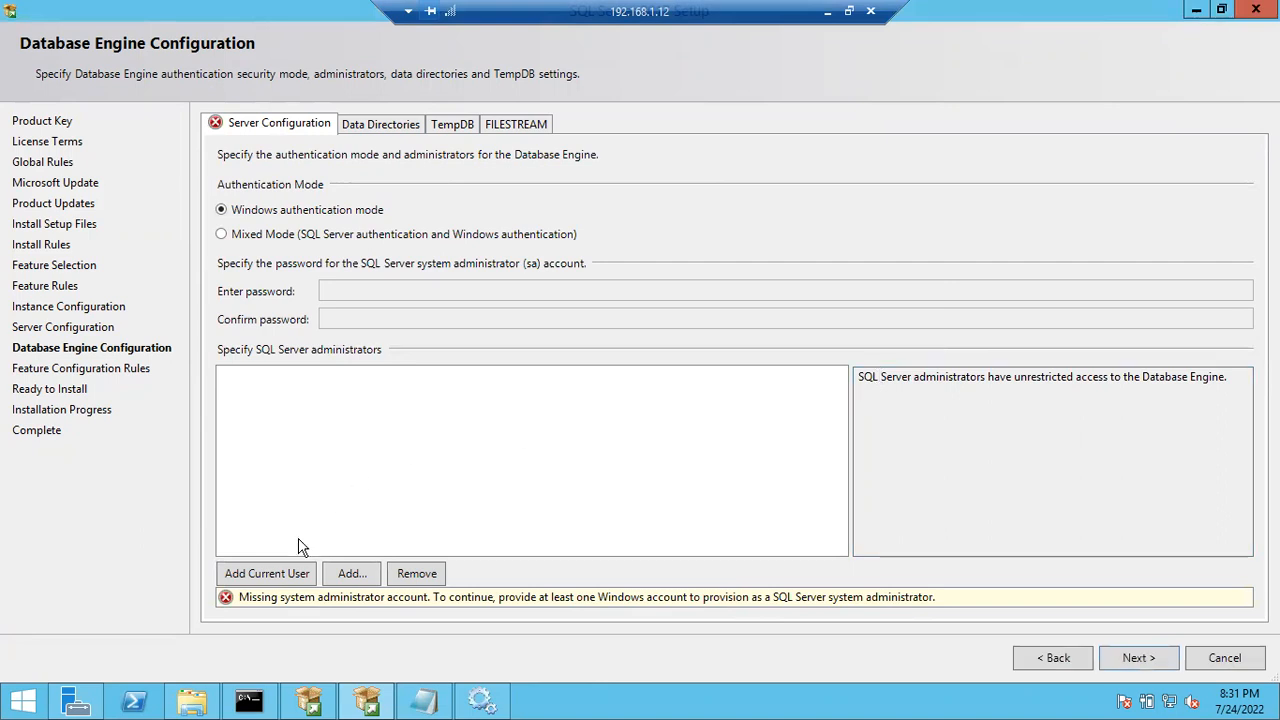
{"action": "left_click", "coordinate": [268, 576]}
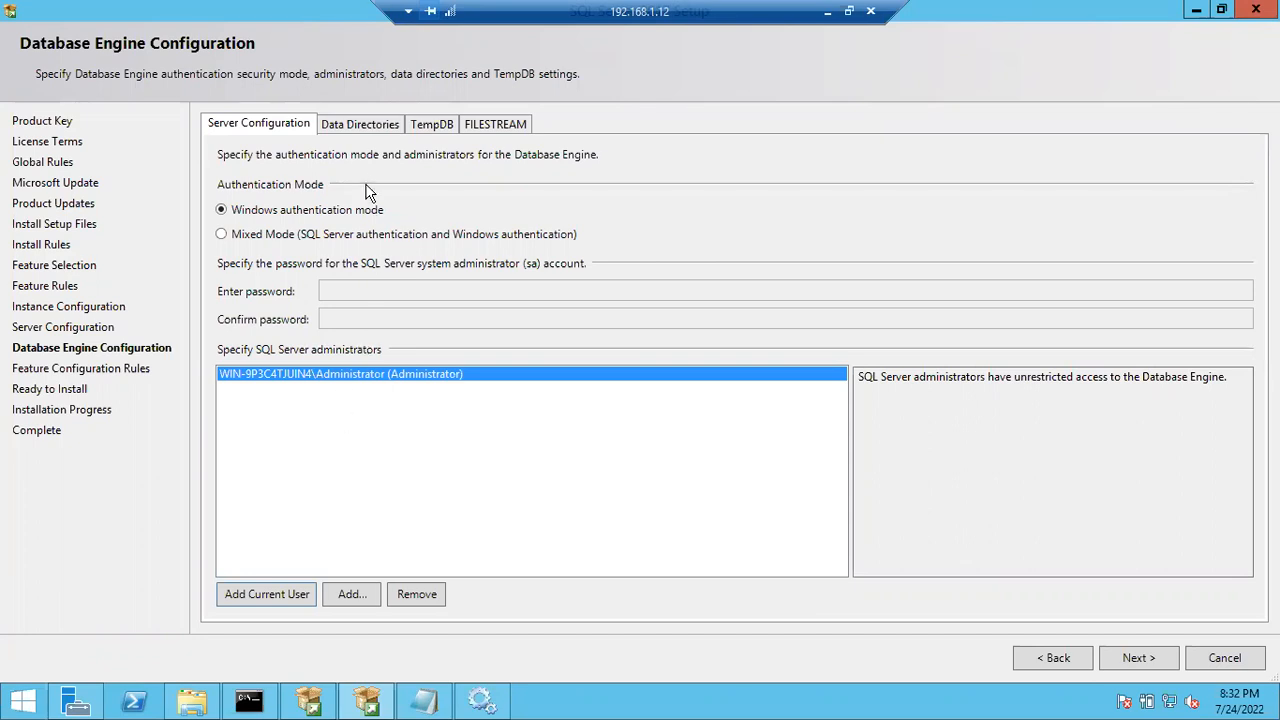
{"action": "left_click", "coordinate": [343, 120]}
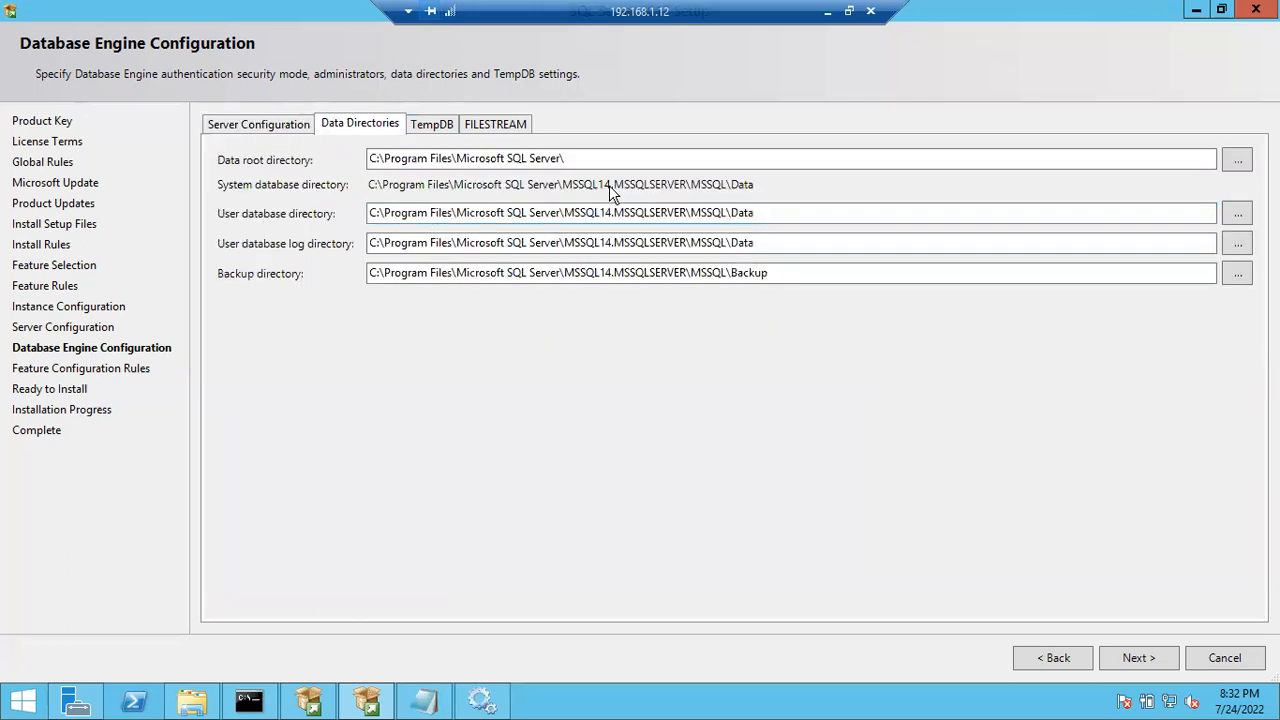
- Review the data root, user database, log and backup directory paths on Data Directories
{"action": "left_click_drag", "start_coordinate": [679, 158], "coordinate": [341, 145]}
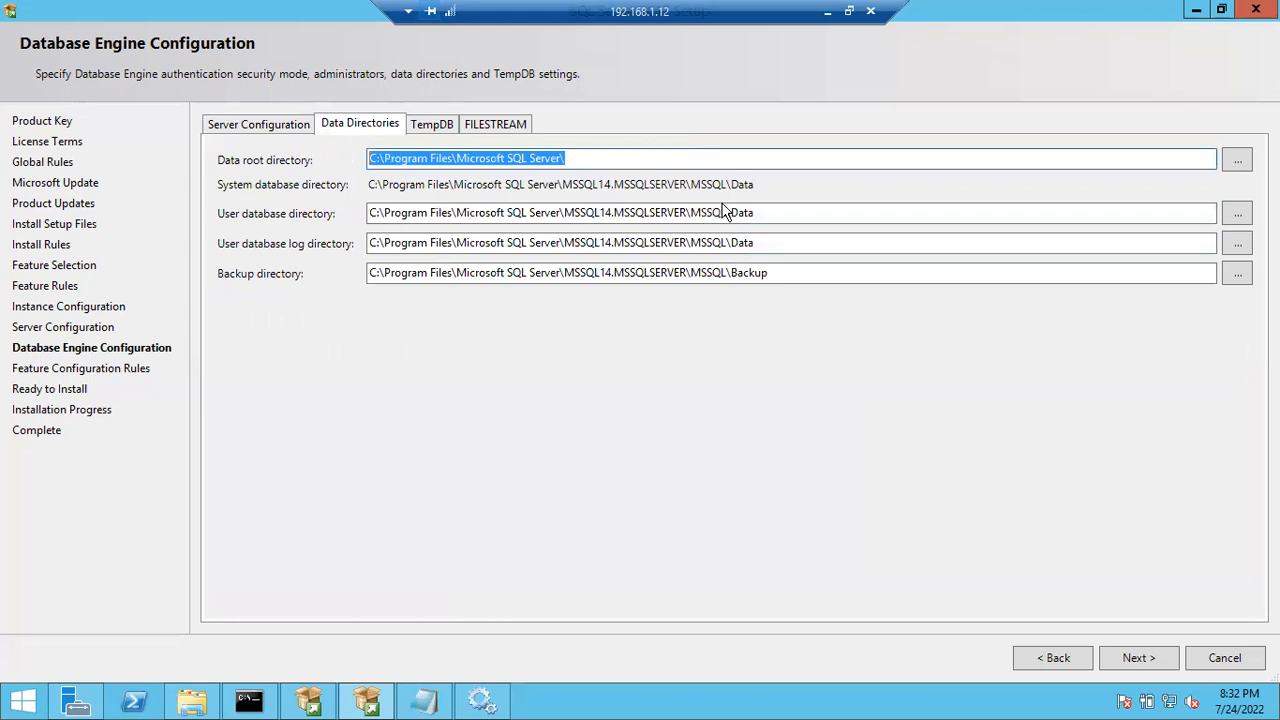
{"action": "left_click_drag", "start_coordinate": [761, 212], "coordinate": [270, 228]}
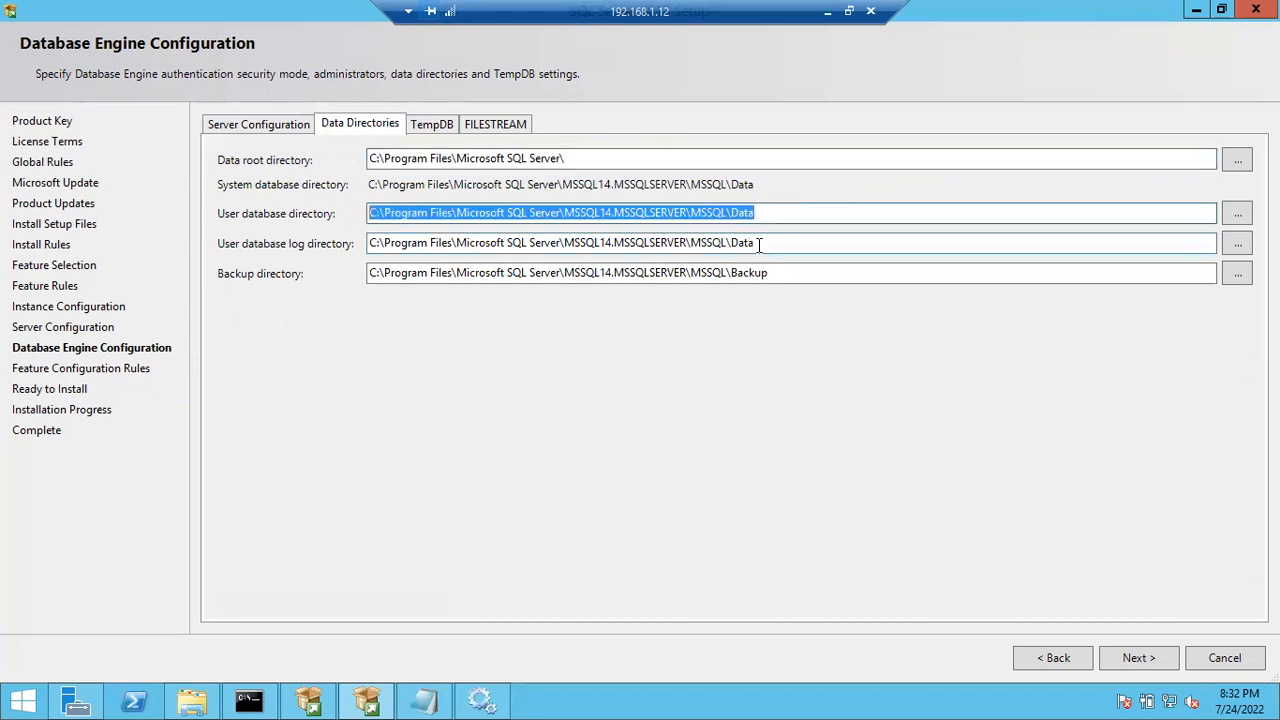
{"action": "left_click_drag", "start_coordinate": [758, 243], "coordinate": [294, 237]}
{"action": "left_click_drag", "start_coordinate": [772, 272], "coordinate": [326, 290]}
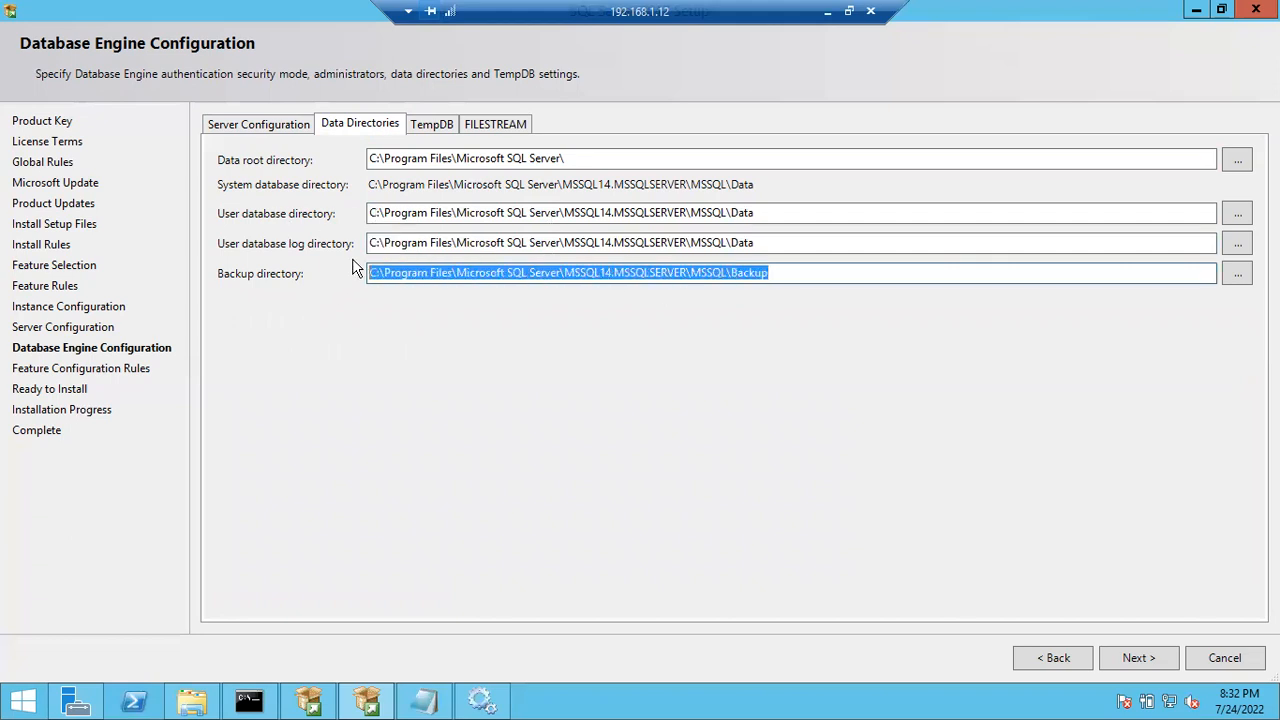
{"action": "left_click_drag", "start_coordinate": [377, 159], "coordinate": [468, 186]}
{"action": "left_click_drag", "start_coordinate": [372, 243], "coordinate": [466, 244]}
{"action": "left_click_drag", "start_coordinate": [380, 213], "coordinate": [490, 220]}
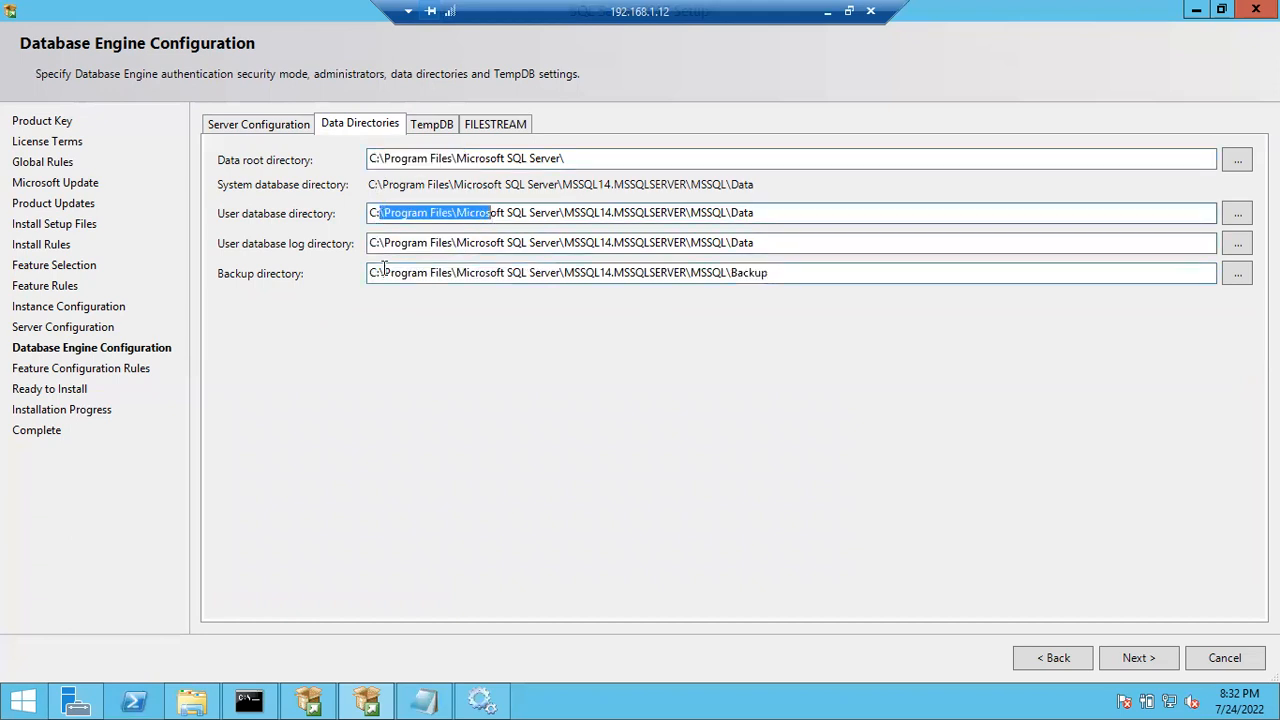
{"action": "left_click_drag", "start_coordinate": [370, 272], "coordinate": [410, 271]}
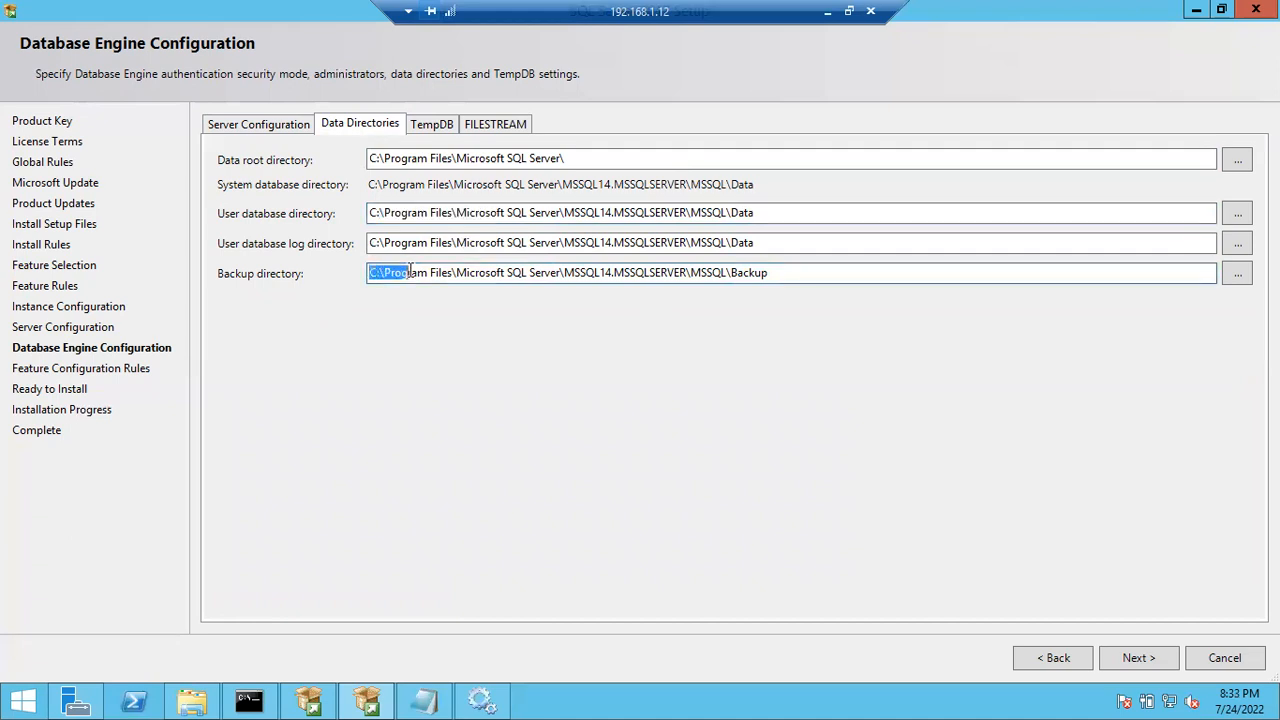
- Change the log, user database and backup path drive letters to L:, E: and X:
{"action": "left_click", "coordinate": [374, 247]}
{"action": "key", "text": "BackSpace"}
{"action": "type", "text": "L"}
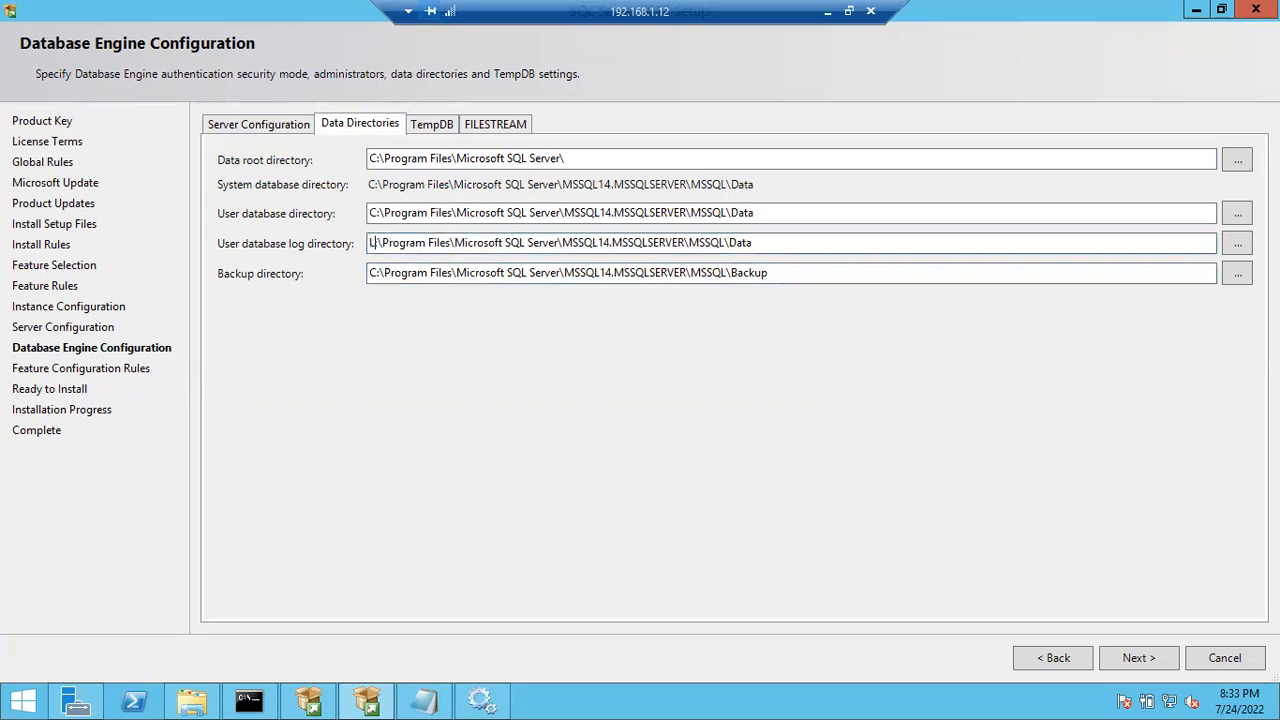
{"action": "left_click", "coordinate": [374, 213]}
{"action": "key", "text": "BackSpace"}
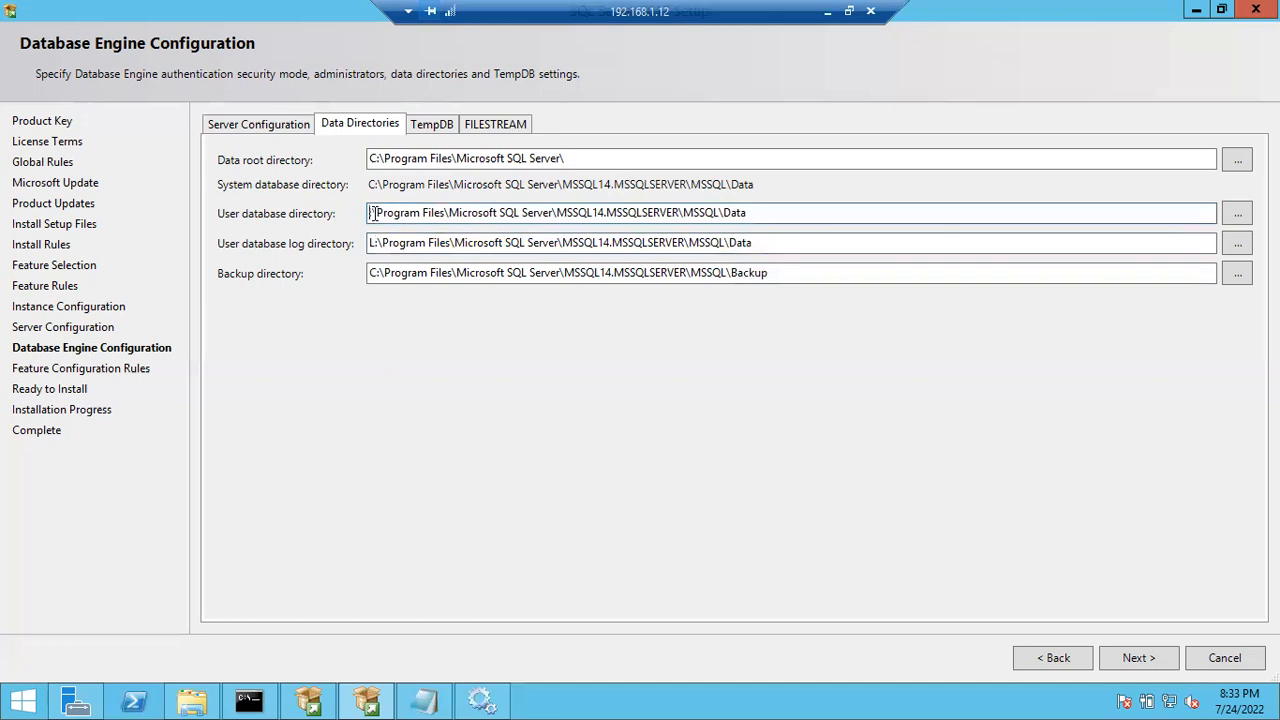
{"action": "type", "text": "E"}
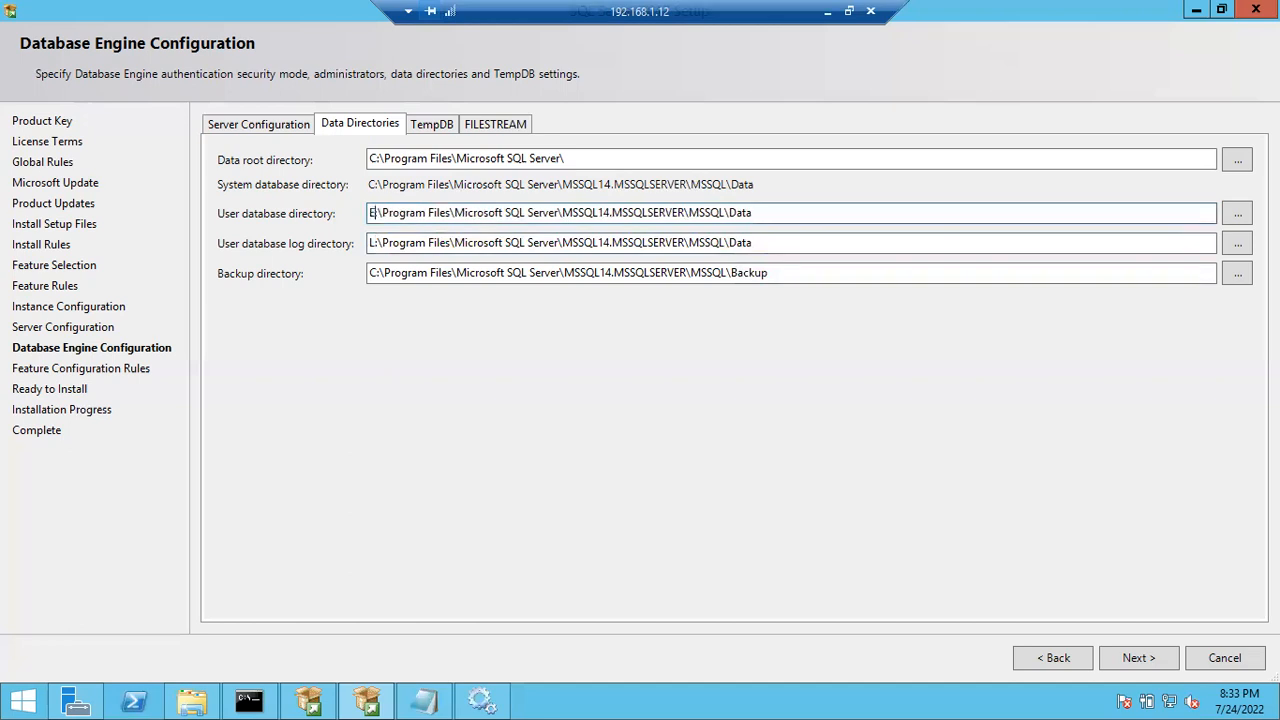
{"action": "left_click", "coordinate": [373, 272]}
{"action": "key", "text": "BackSpace"}
{"action": "type", "text": "X"}
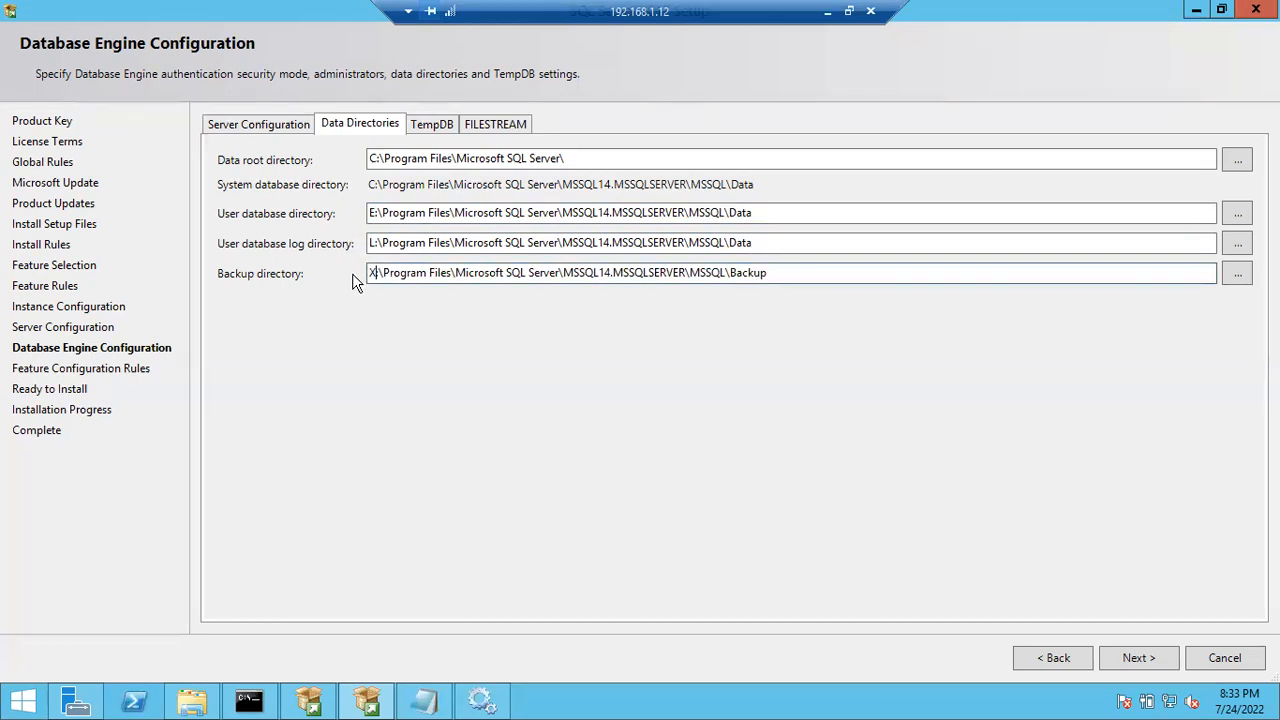
- Revert the backup, log and user database paths back to drive C:
{"action": "key", "text": "BackSpace"}
{"action": "type", "text": "C"}
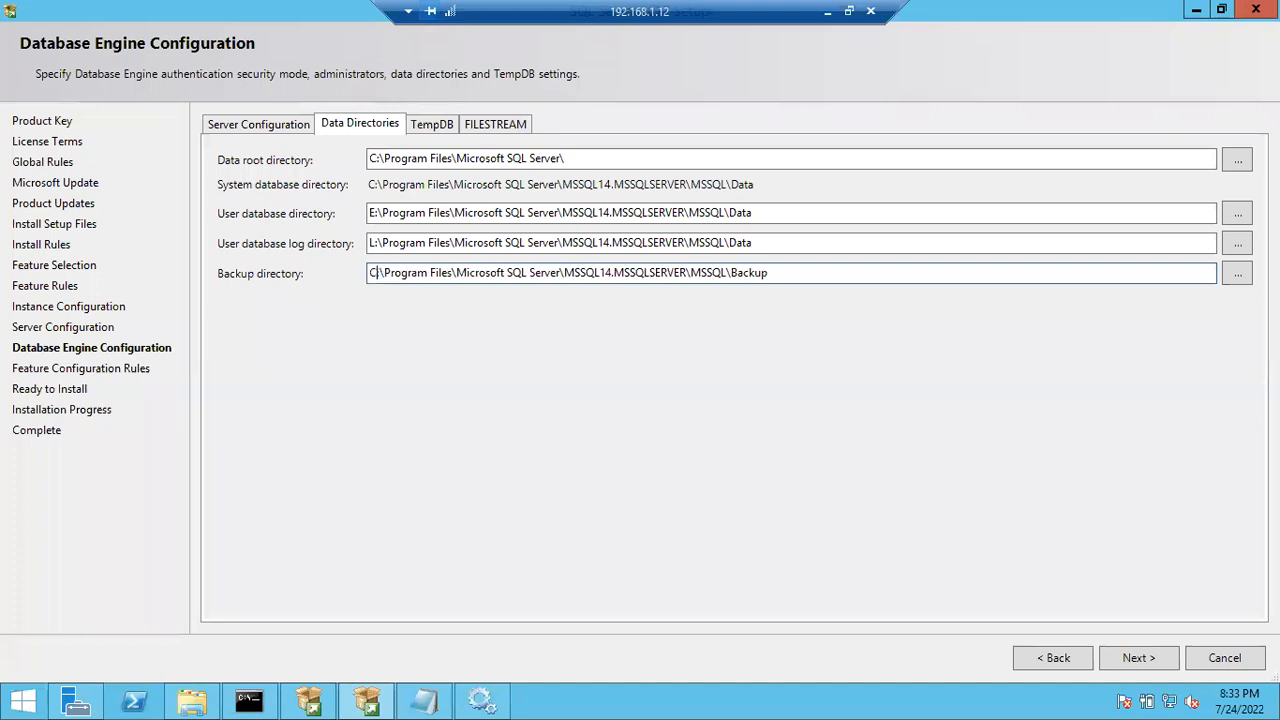
{"action": "left_click", "coordinate": [373, 243]}
{"action": "key", "text": "BackSpace"}
{"action": "type", "text": "C"}
{"action": "left_click", "coordinate": [376, 213]}
{"action": "key", "text": "BackSpace"}
{"action": "type", "text": "C"}
{"action": "key", "text": "super+e"}
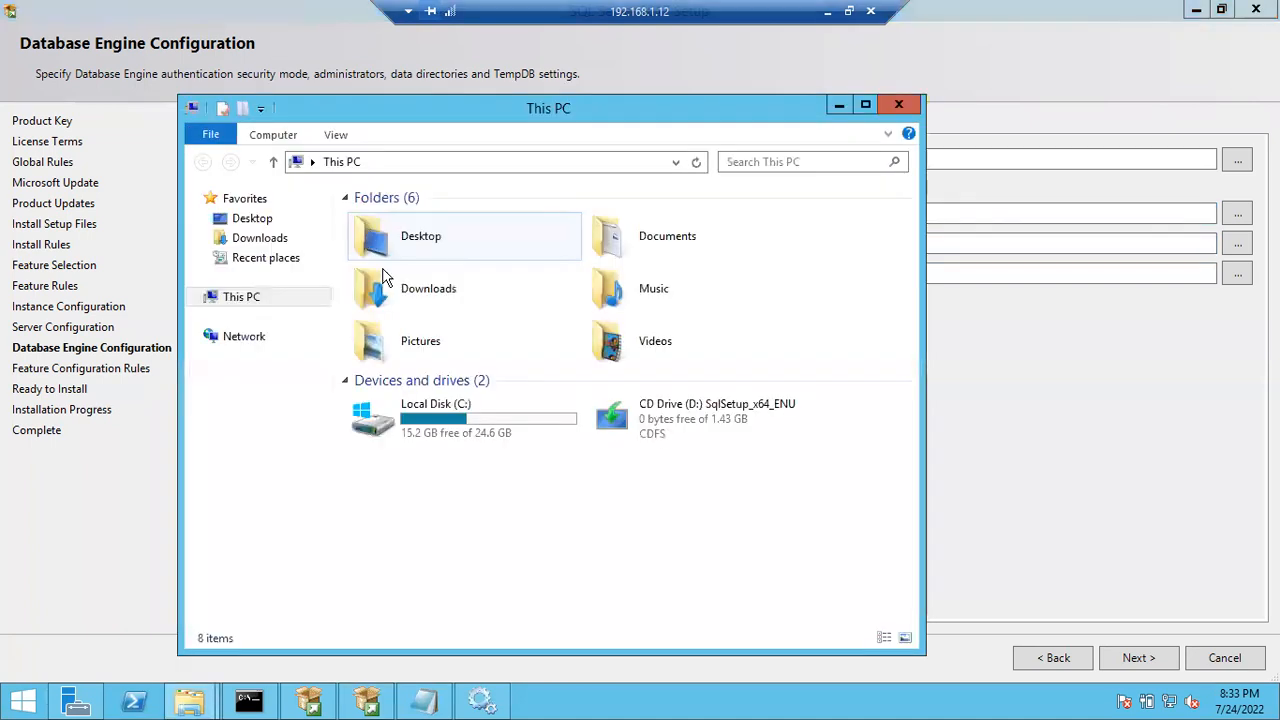
- Check the CD Drive (D:) and Local Disk (C:) free space in This PC, then minimize it
{"action": "left_click", "coordinate": [635, 414]}
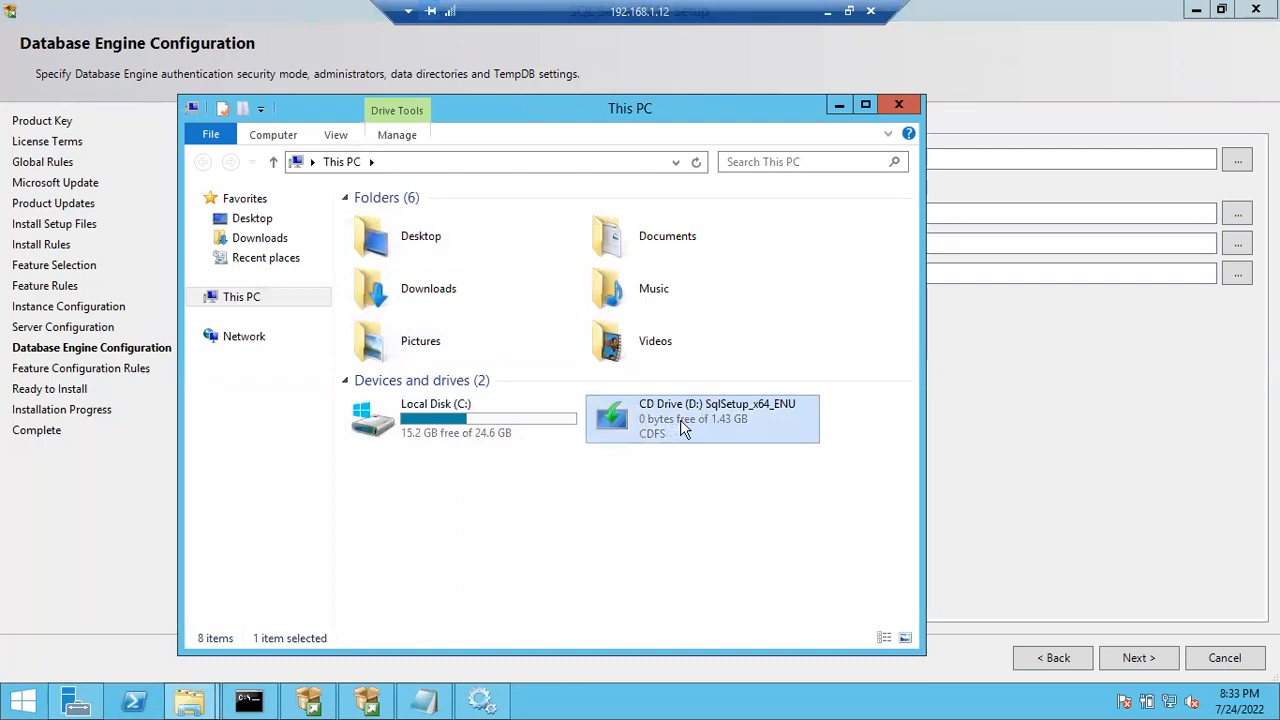
{"action": "left_click", "coordinate": [460, 421]}
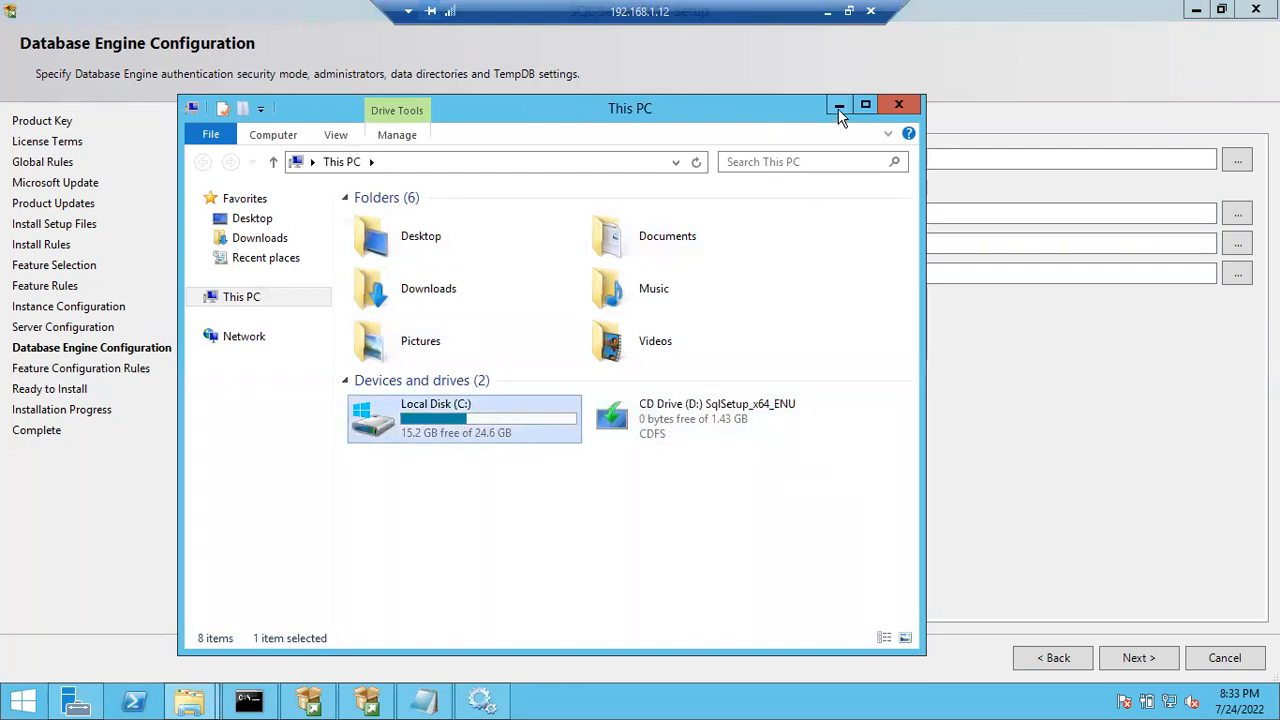
{"action": "left_click", "coordinate": [839, 106]}
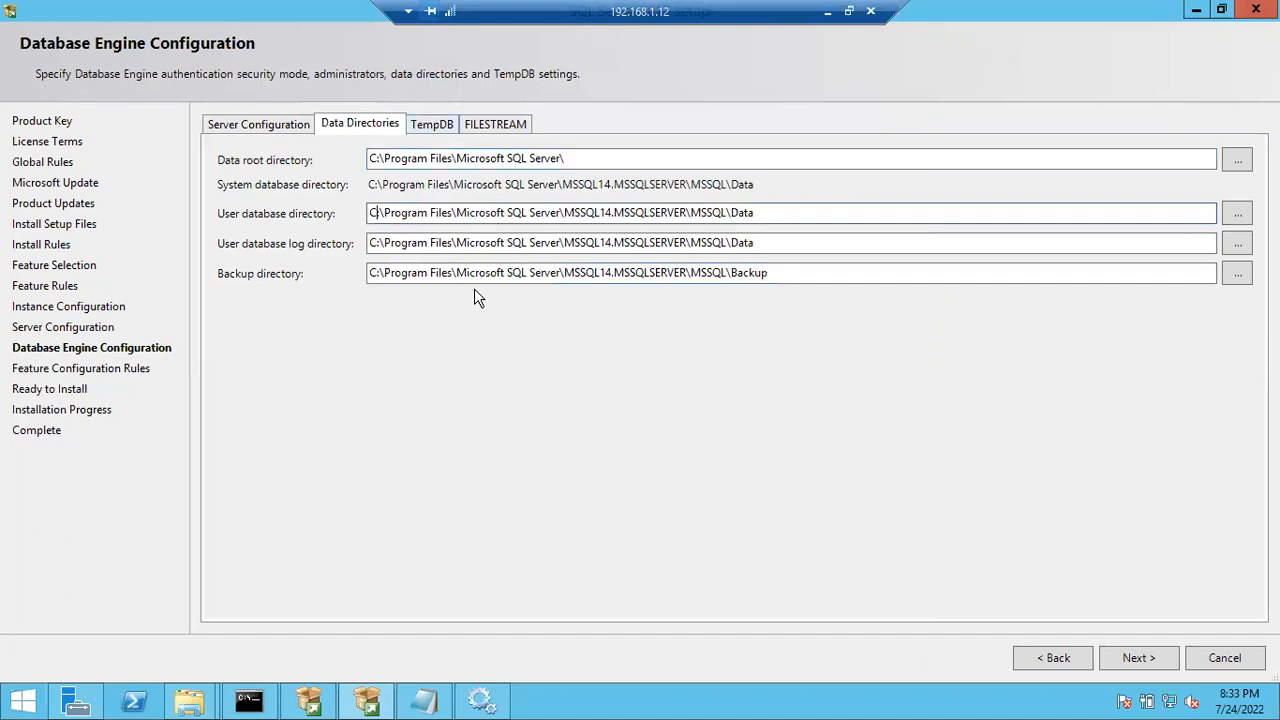
- Show the TempDB tab with one 8 MB tempdb.mdf file and 64 MB autogrowth
{"action": "left_click", "coordinate": [431, 130]}
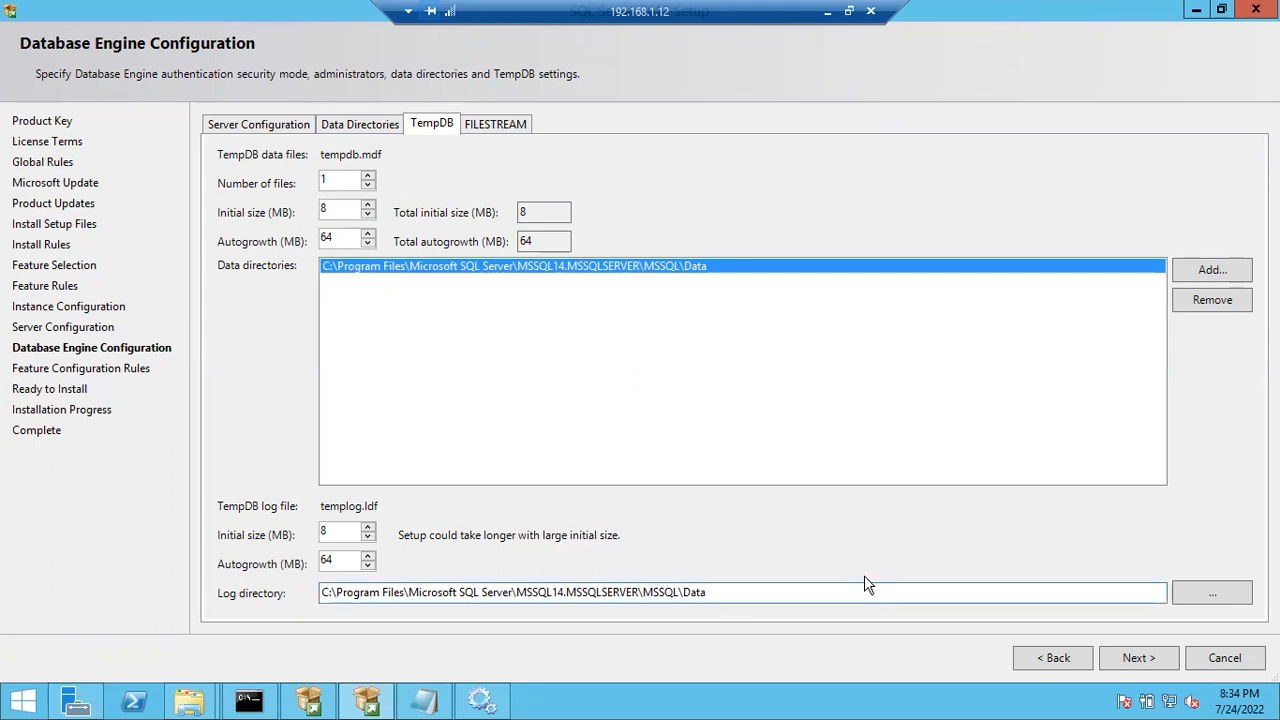
- Inspect the TempDB log directory path, then view FILESTREAM settings, leaving FILESTREAM disabled
{"action": "left_click_drag", "start_coordinate": [720, 592], "coordinate": [308, 600]}
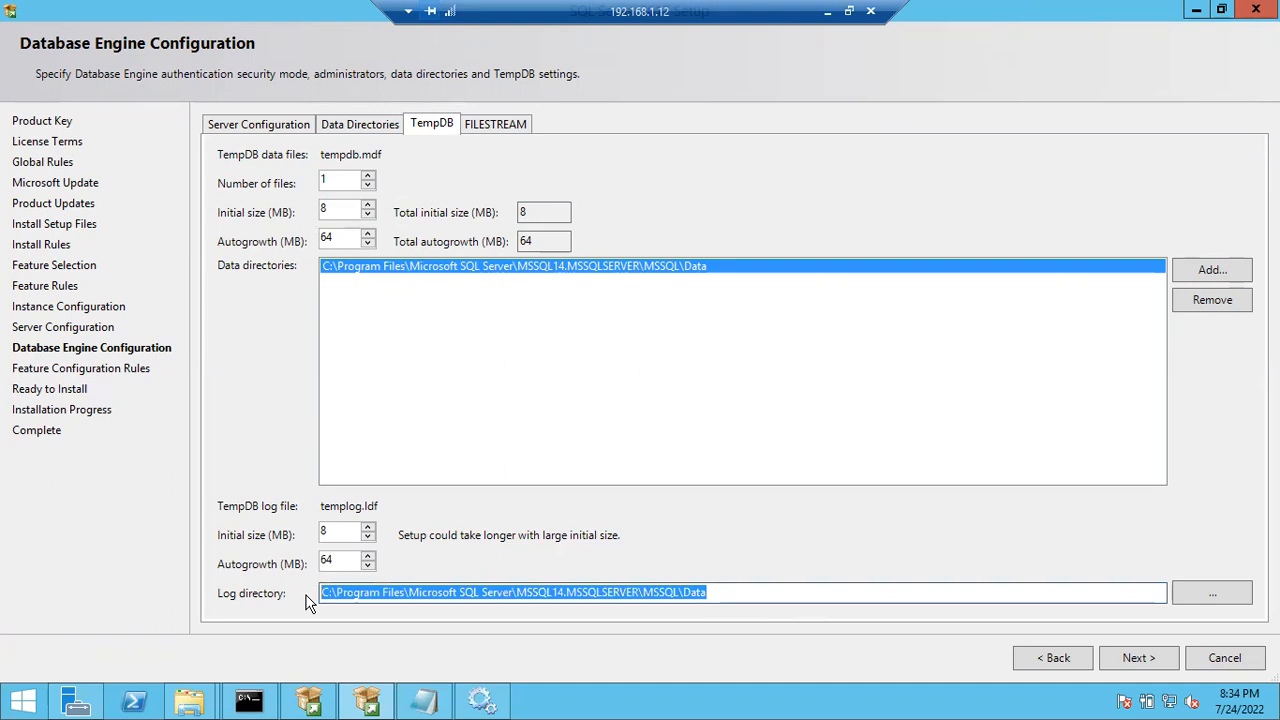
{"action": "left_click_drag", "start_coordinate": [720, 594], "coordinate": [296, 596]}
{"action": "left_click", "coordinate": [487, 126]}
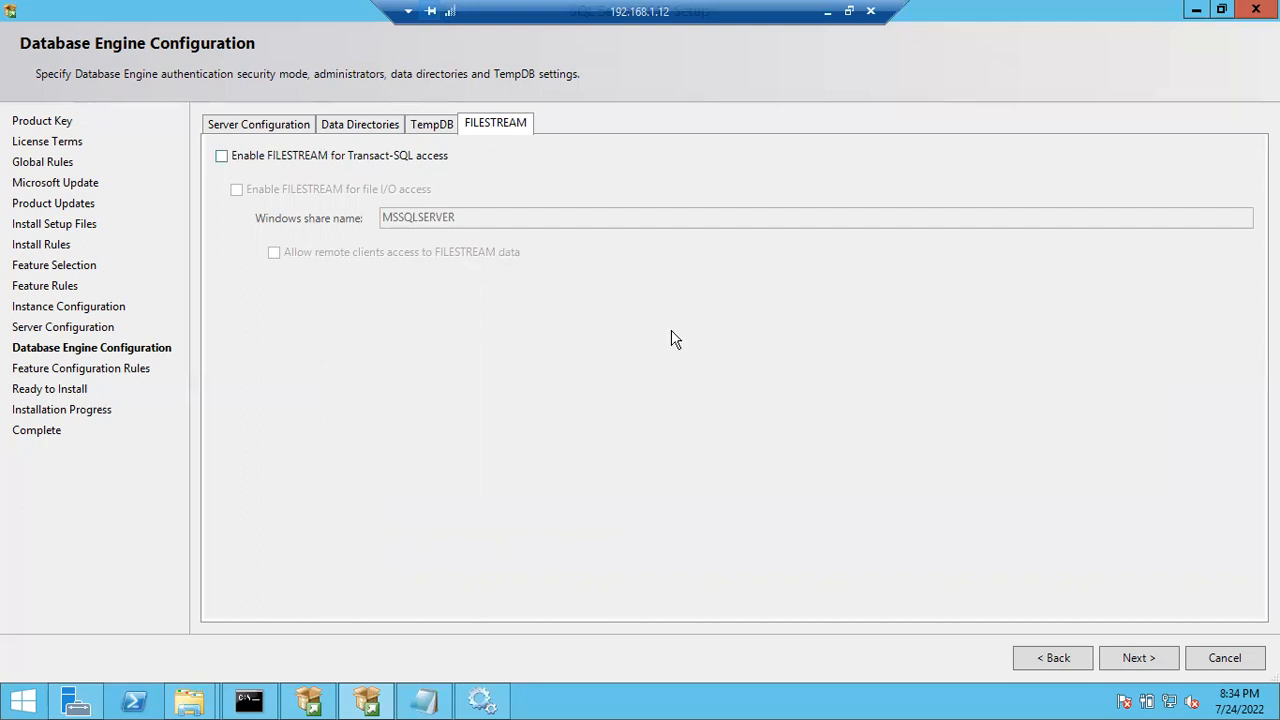
- Continue from Database Engine Configuration to the Ready to Install summary
{"action": "left_click", "coordinate": [1126, 657]}
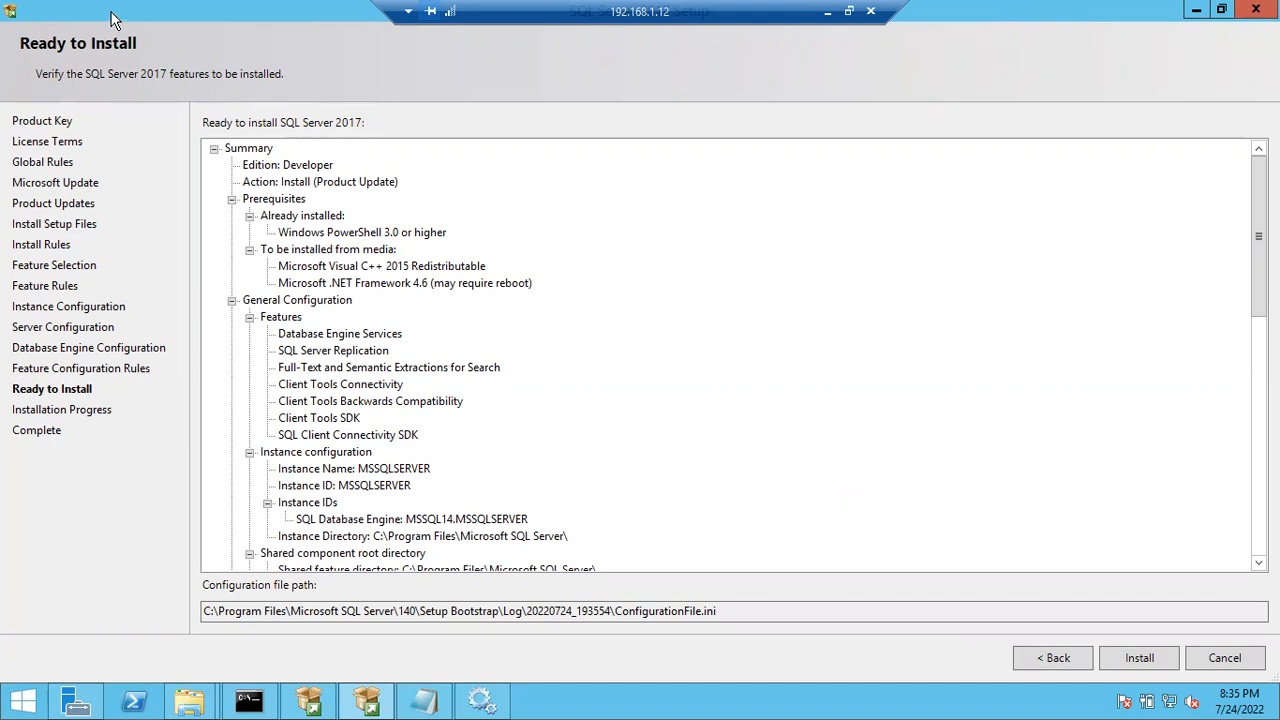
- Restore the setup window, review the ConfigurationFile.ini path, and start the installation
{"action": "left_click_drag", "start_coordinate": [113, 19], "coordinate": [180, 97]}
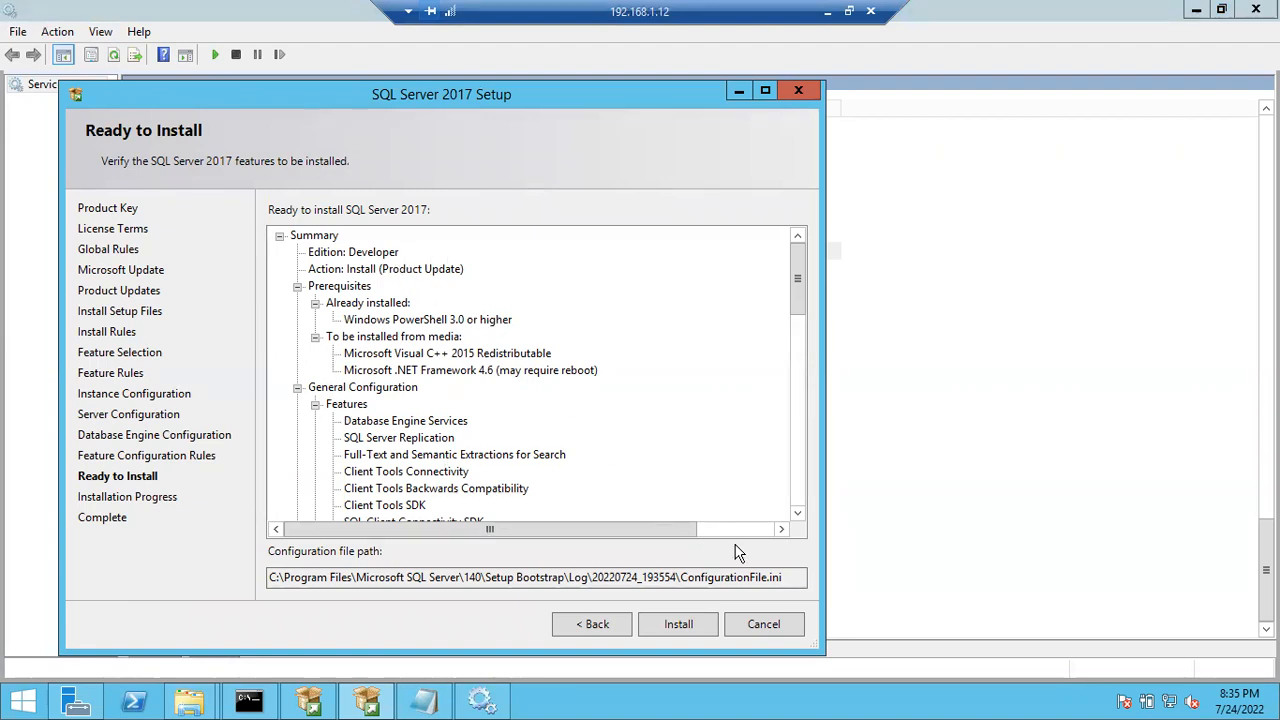
{"action": "left_click_drag", "start_coordinate": [787, 576], "coordinate": [684, 569]}
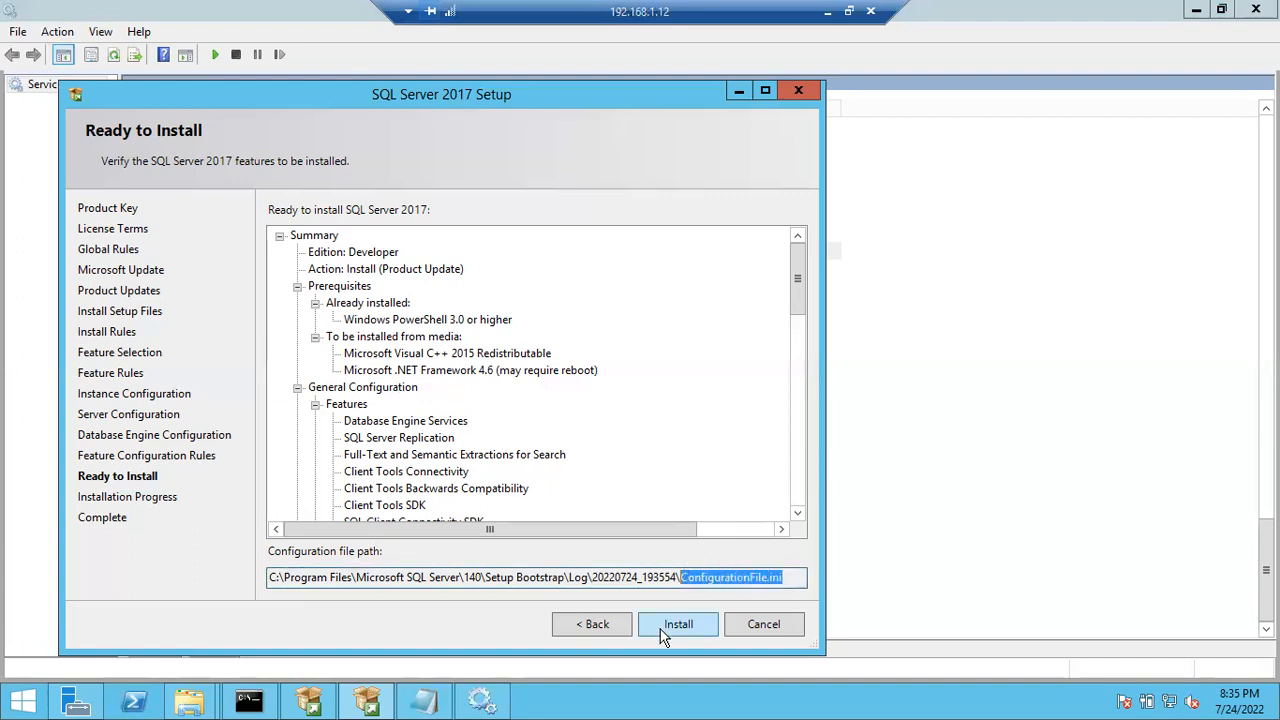
{"action": "left_click_drag", "start_coordinate": [793, 581], "coordinate": [588, 575]}
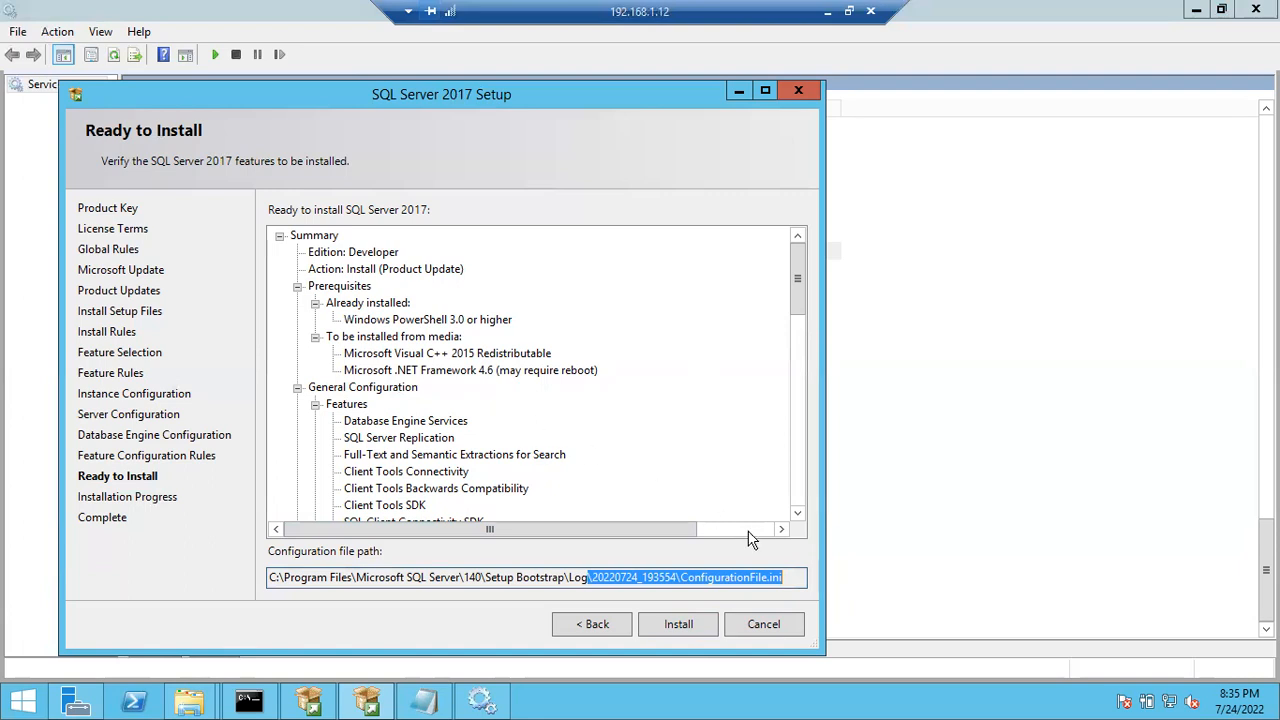
{"action": "left_click_drag", "start_coordinate": [791, 579], "coordinate": [588, 578]}
{"action": "left_click", "coordinate": [680, 625]}
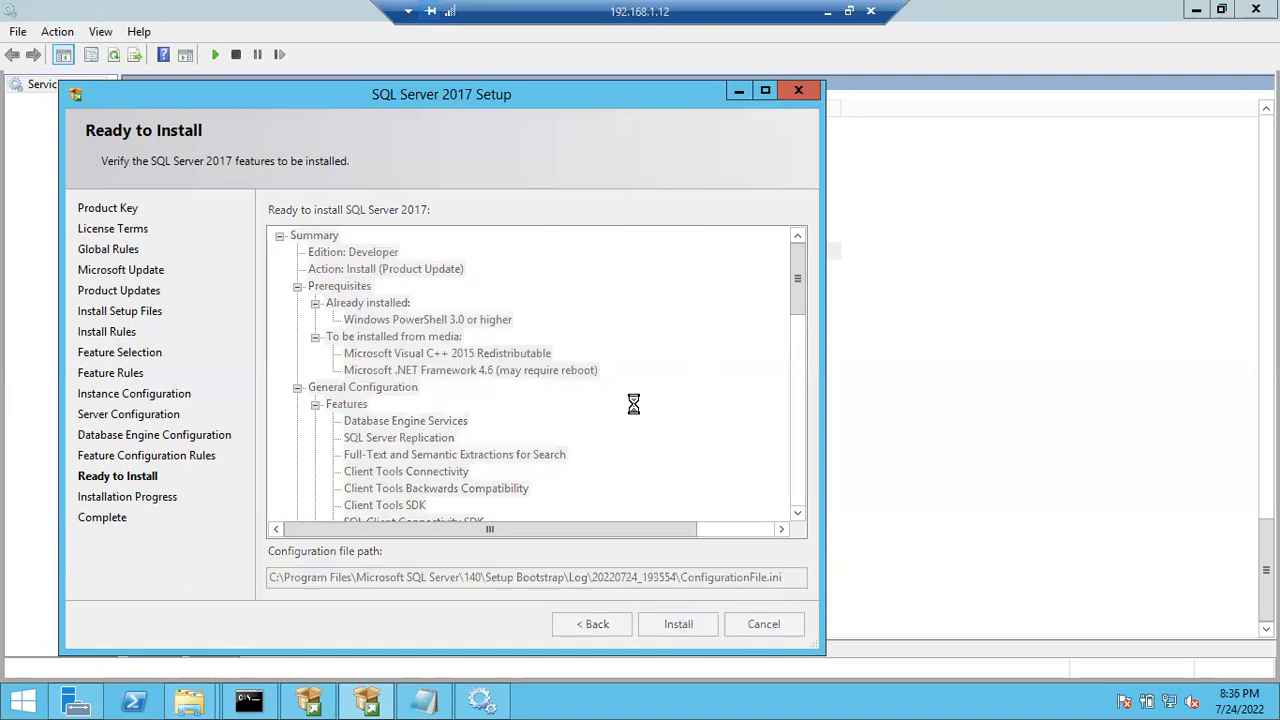
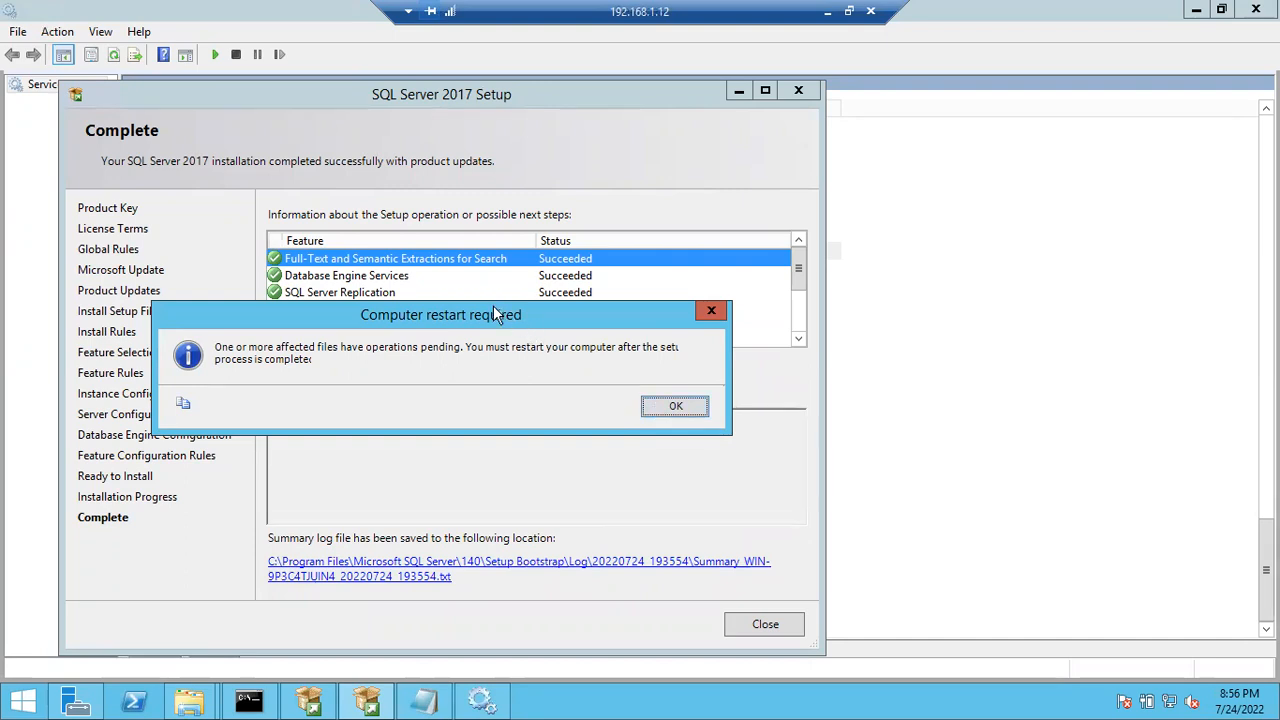
- Move the 'Computer restart required' notice aside and dismiss it with OK
{"action": "left_click_drag", "start_coordinate": [493, 315], "coordinate": [436, 311]}
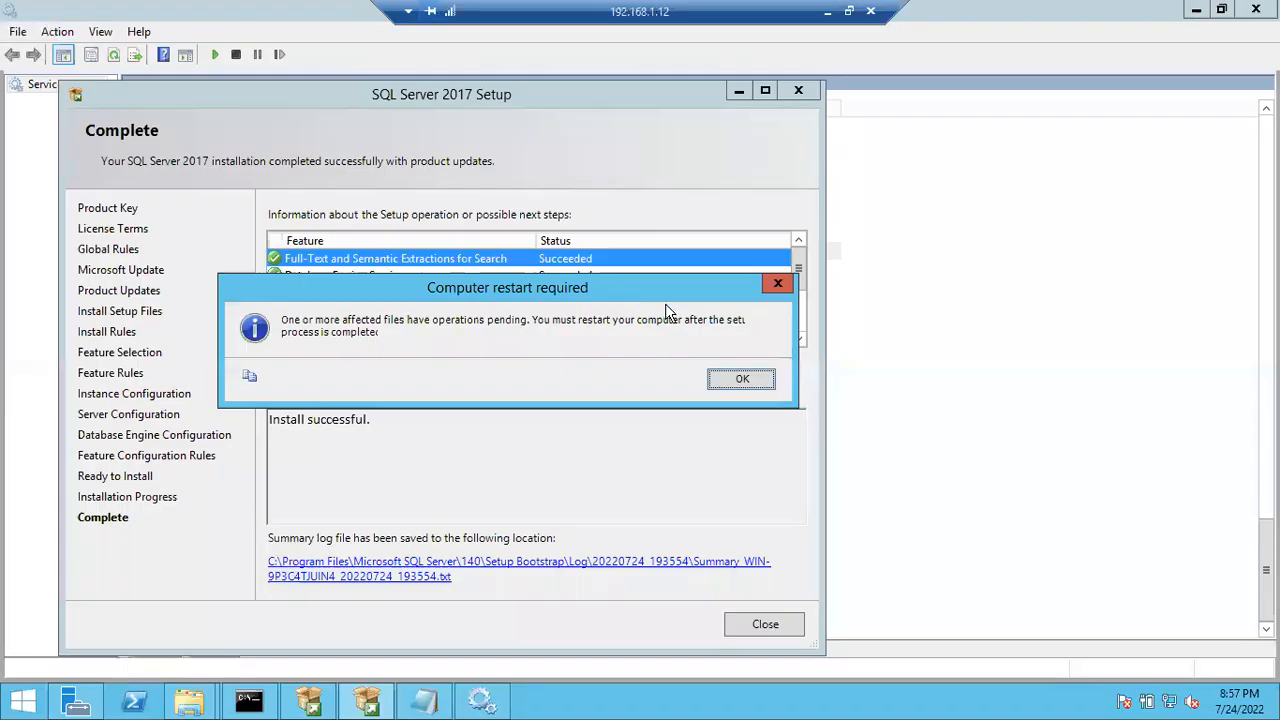
{"action": "left_click", "coordinate": [728, 380]}
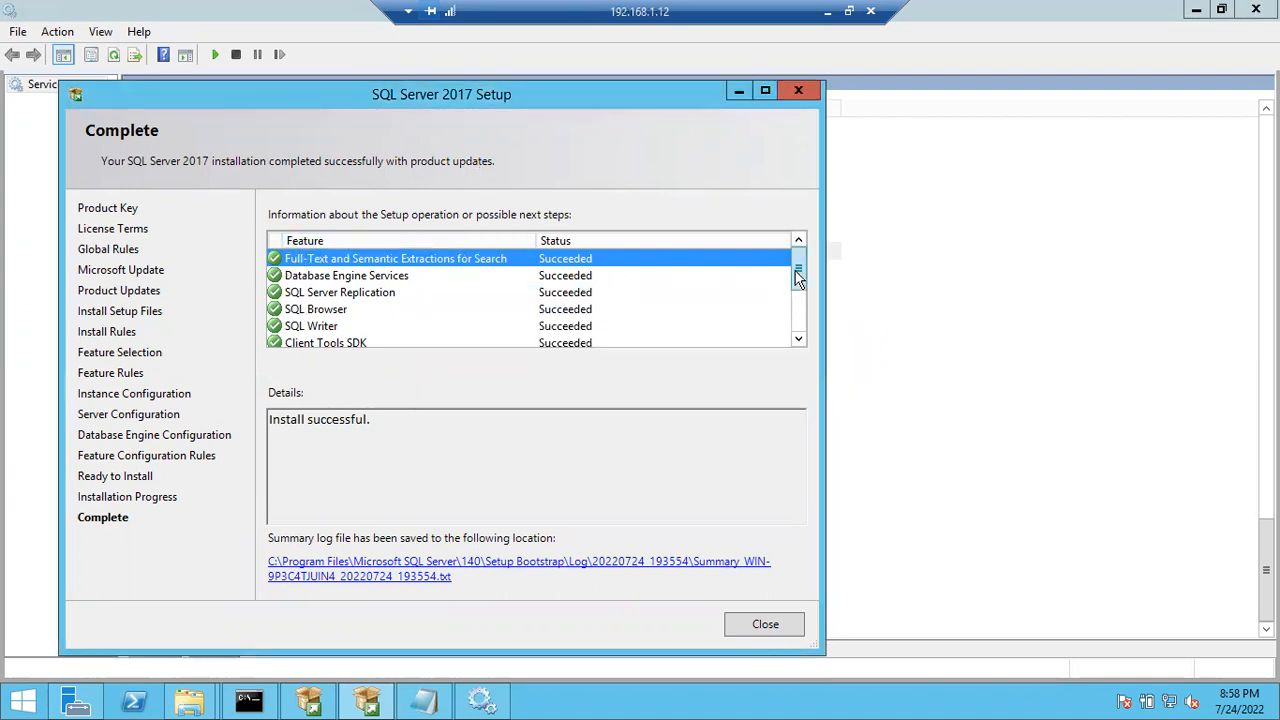
{"action": "left_click_drag", "start_coordinate": [799, 280], "coordinate": [799, 313]}
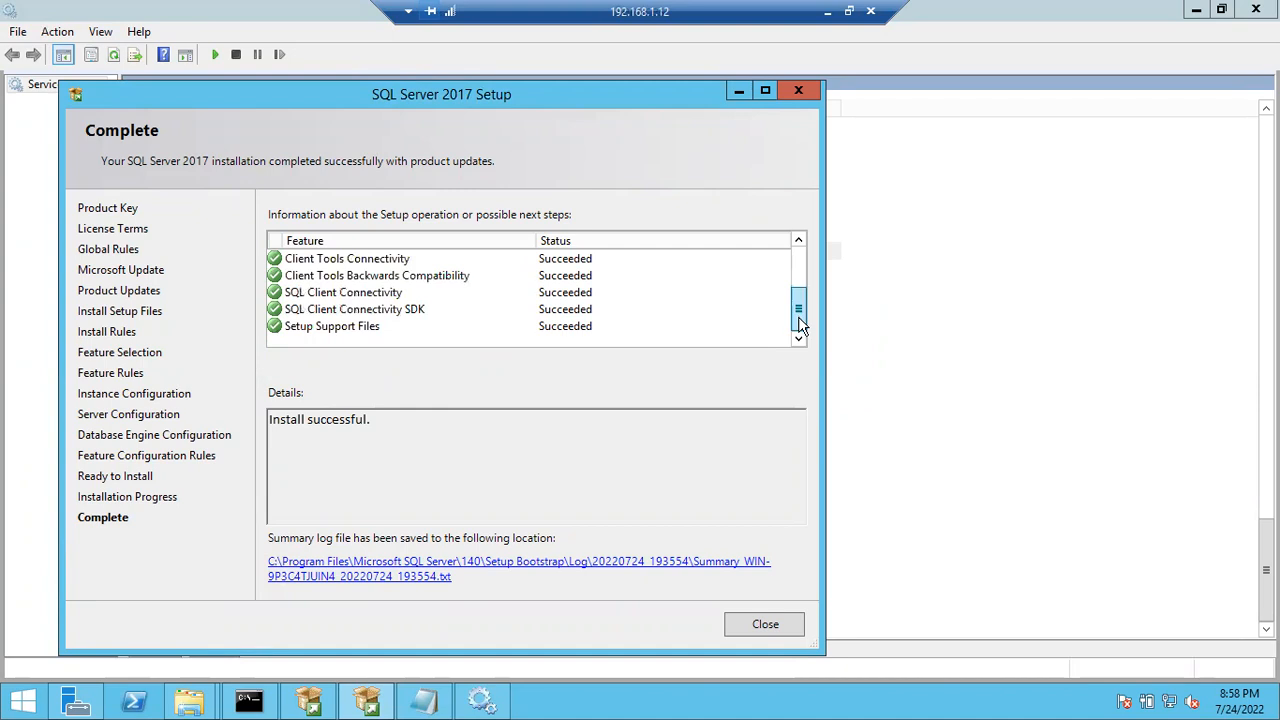
{"action": "left_click", "coordinate": [362, 329]}
{"action": "left_click", "coordinate": [339, 305]}
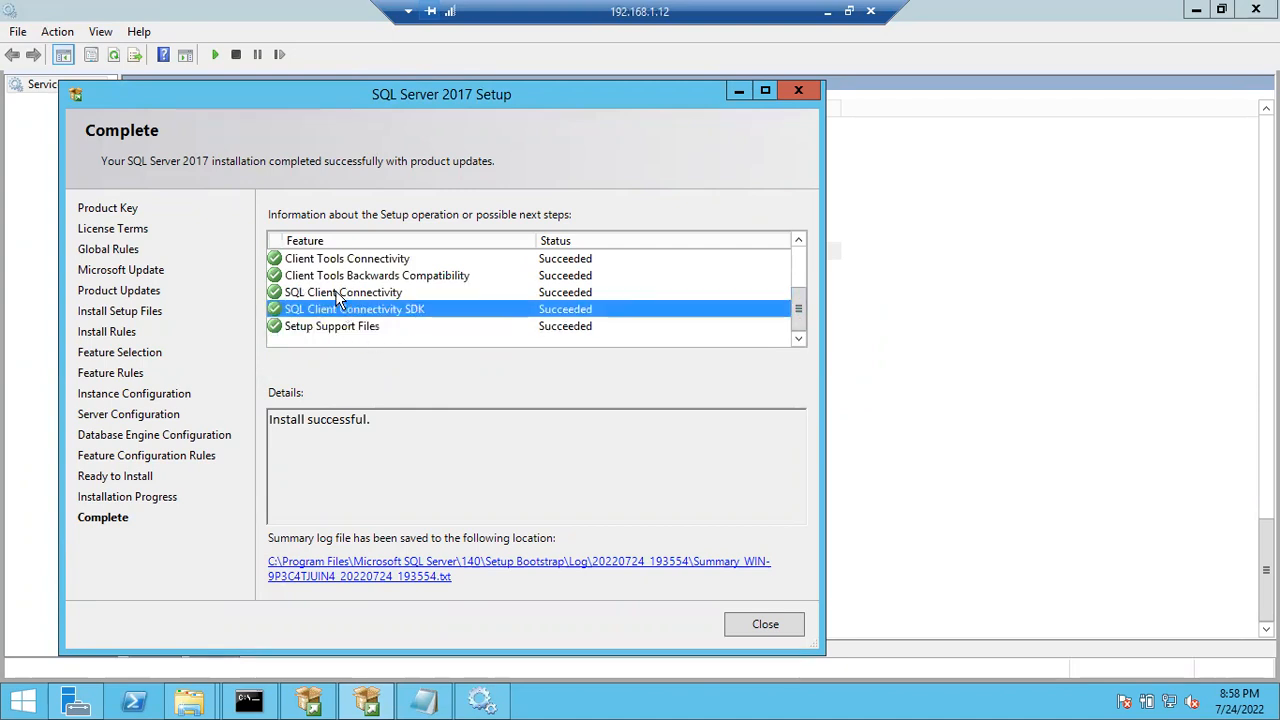
{"action": "left_click", "coordinate": [335, 291]}
{"action": "left_click", "coordinate": [336, 278]}
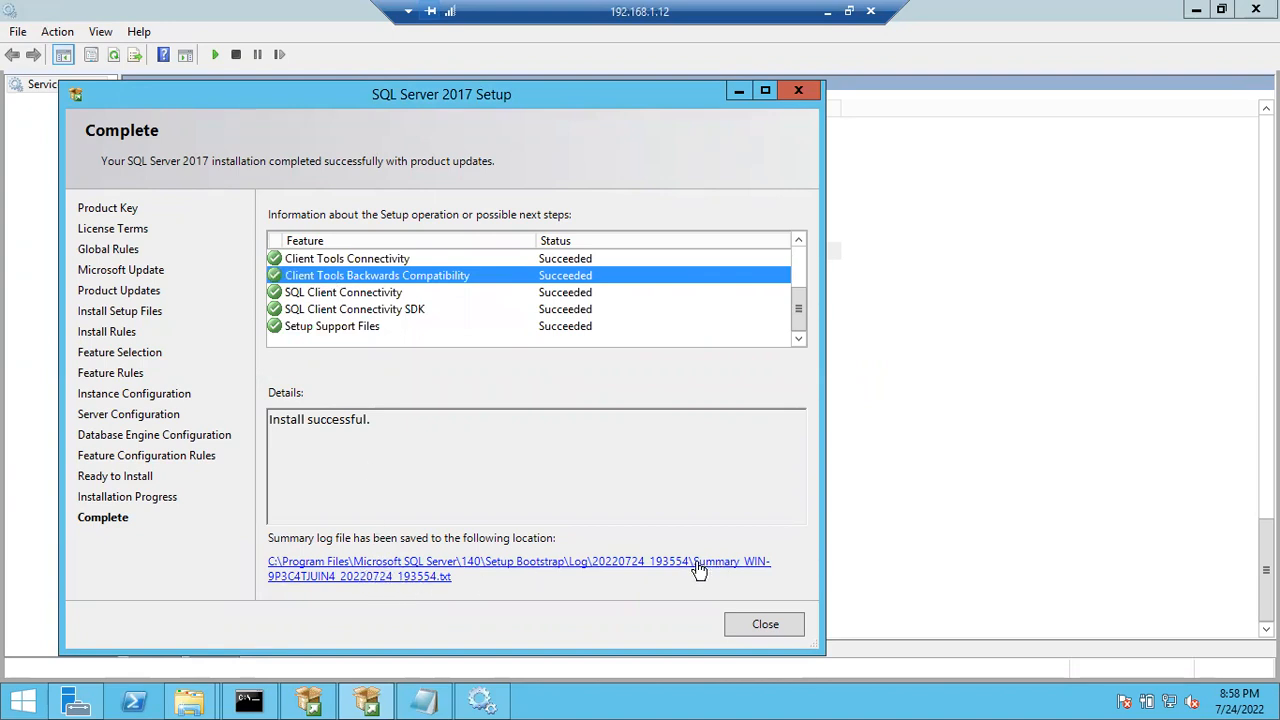
{"action": "left_click", "coordinate": [622, 561]}
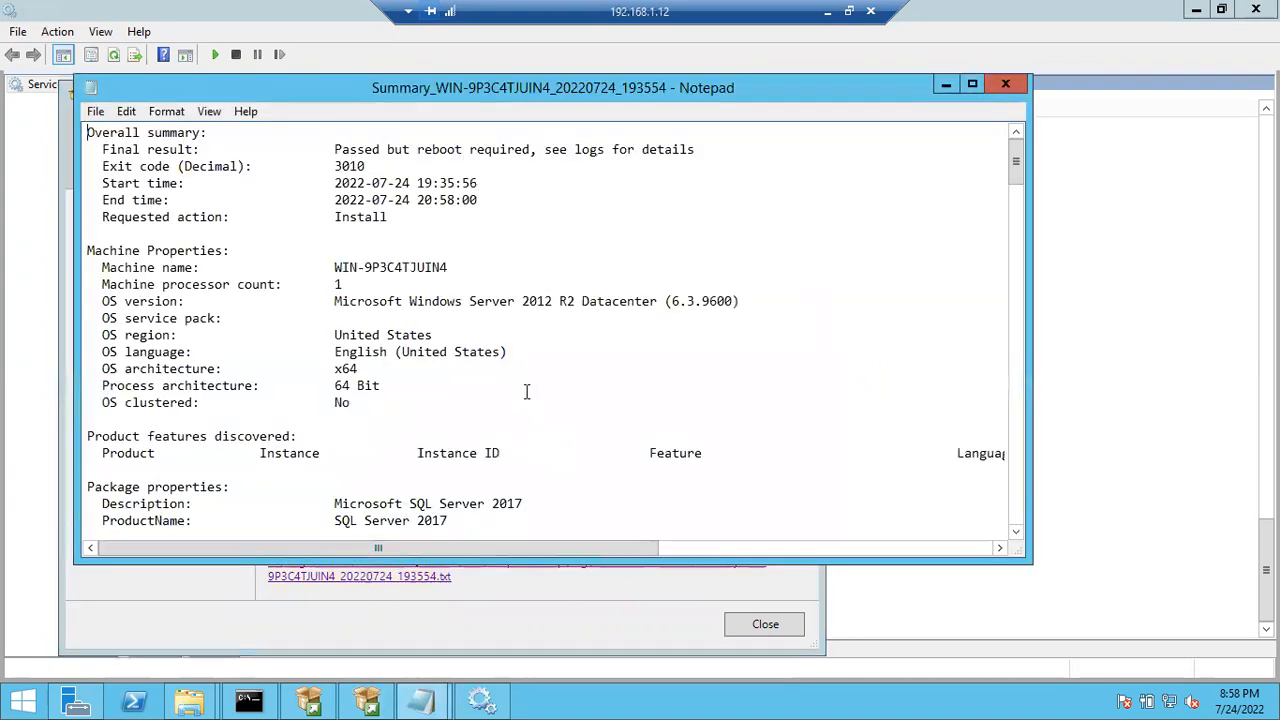
{"action": "scroll", "coordinate": [488, 390], "scroll_direction": "down", "scroll_amount": 13}
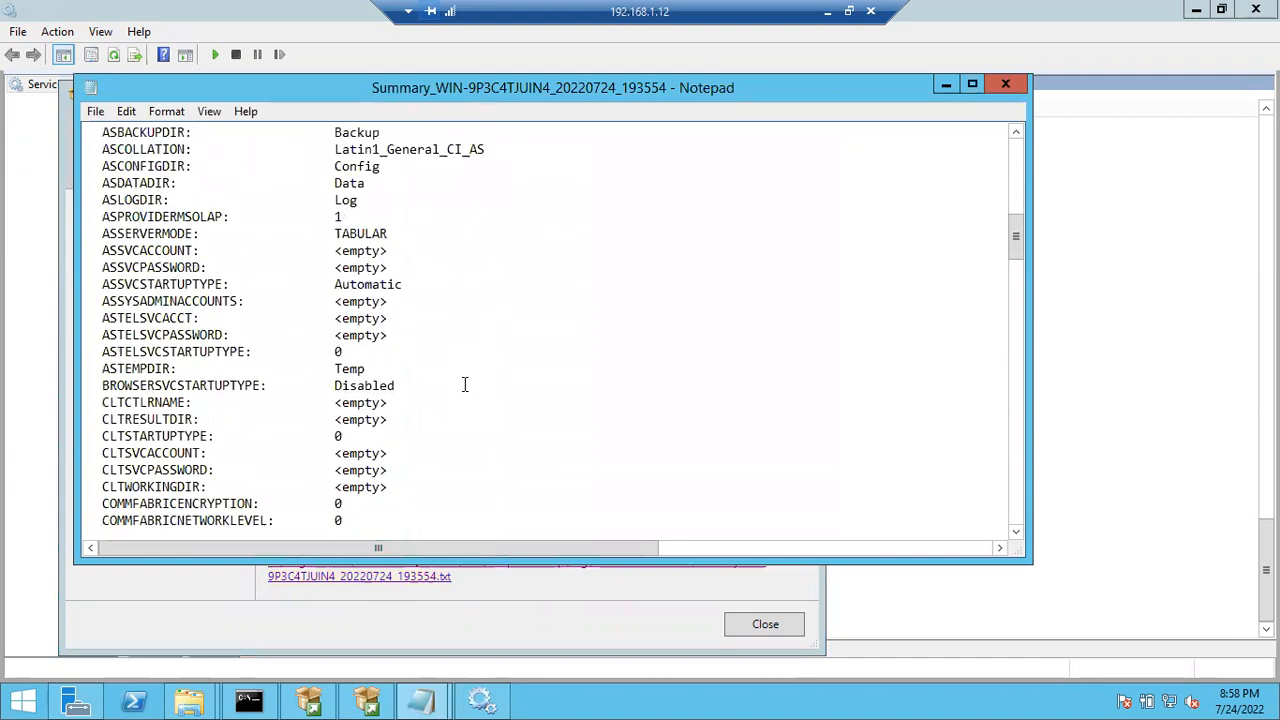
{"action": "scroll", "coordinate": [465, 385], "scroll_direction": "down", "scroll_amount": 20}
{"action": "scroll", "coordinate": [465, 385], "scroll_direction": "down", "scroll_amount": 9}
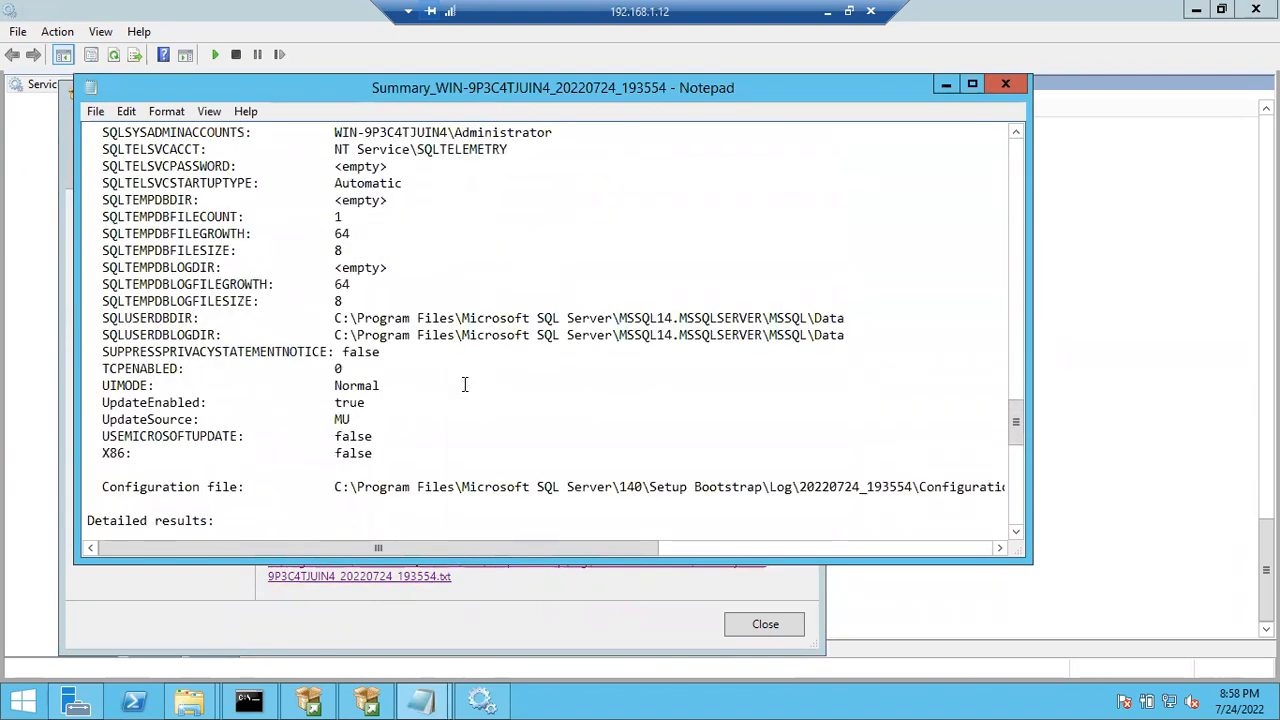
{"action": "scroll", "coordinate": [433, 385], "scroll_direction": "down", "scroll_amount": 14}
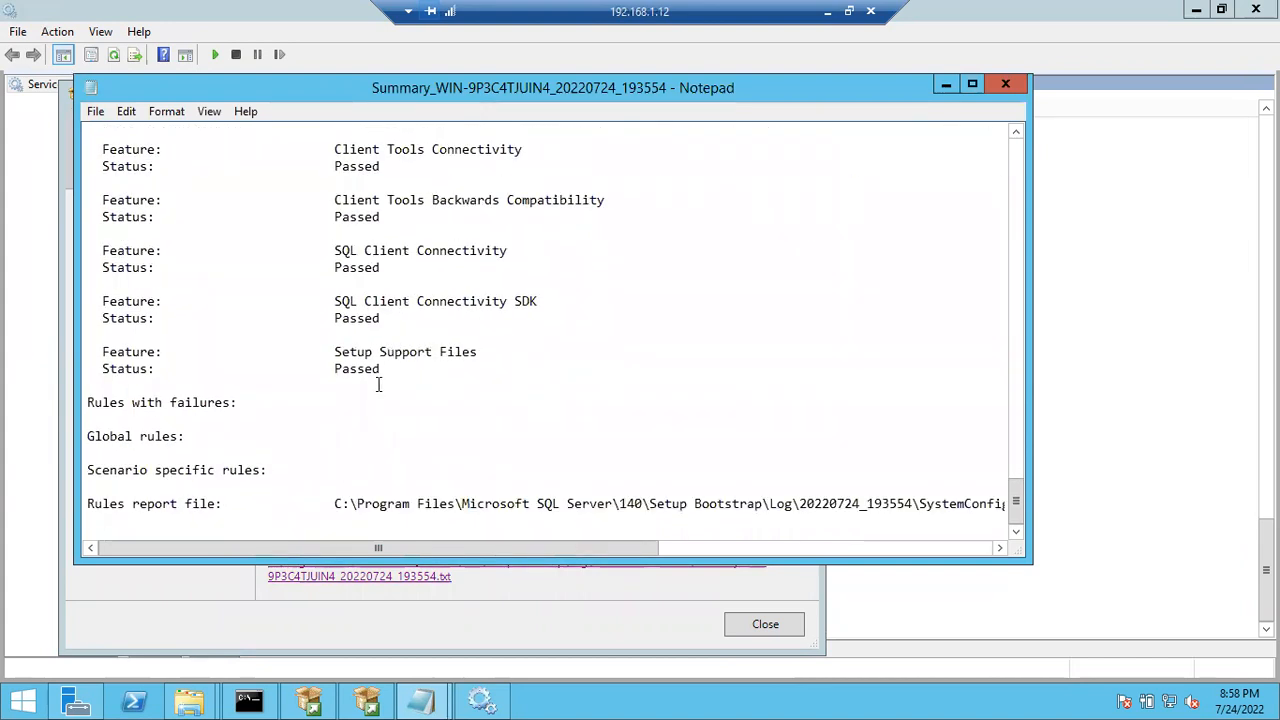
{"action": "left_click_drag", "start_coordinate": [349, 370], "coordinate": [418, 355]}
{"action": "left_click_drag", "start_coordinate": [338, 320], "coordinate": [386, 318]}
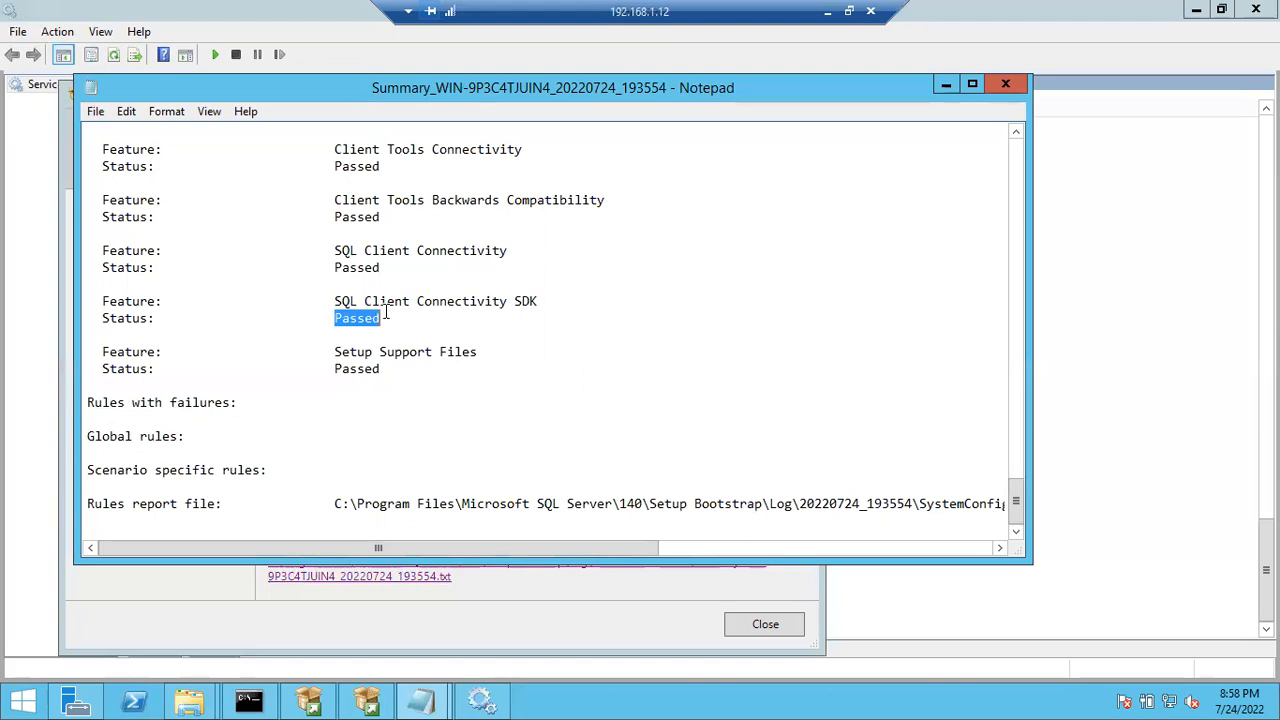
{"action": "left_click_drag", "start_coordinate": [342, 267], "coordinate": [425, 260]}
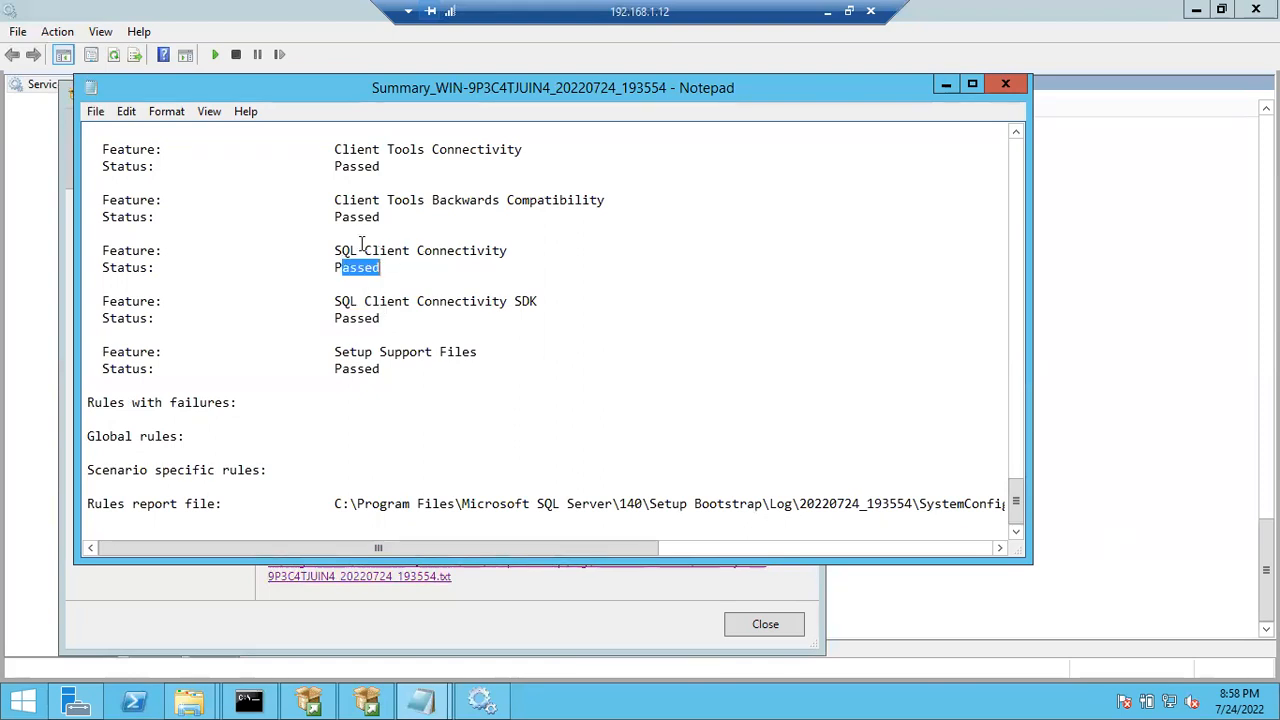
{"action": "left_click_drag", "start_coordinate": [336, 217], "coordinate": [424, 214]}
{"action": "scroll", "coordinate": [423, 215], "scroll_direction": "up", "scroll_amount": 3}
{"action": "left_click_drag", "start_coordinate": [336, 319], "coordinate": [390, 318]}
{"action": "left_click_drag", "start_coordinate": [336, 267], "coordinate": [410, 266]}
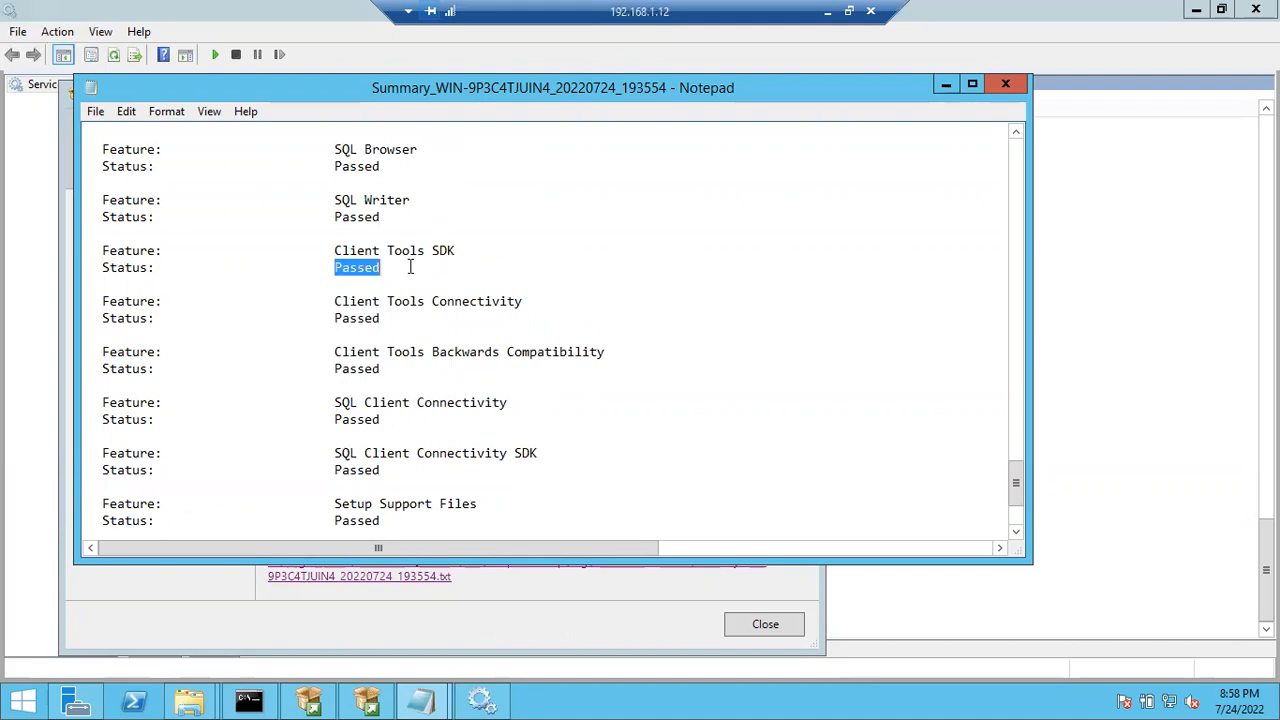
{"action": "left_click_drag", "start_coordinate": [337, 217], "coordinate": [400, 210]}
{"action": "left_click_drag", "start_coordinate": [335, 167], "coordinate": [394, 168]}
{"action": "scroll", "coordinate": [393, 170], "scroll_direction": "up", "scroll_amount": 2}
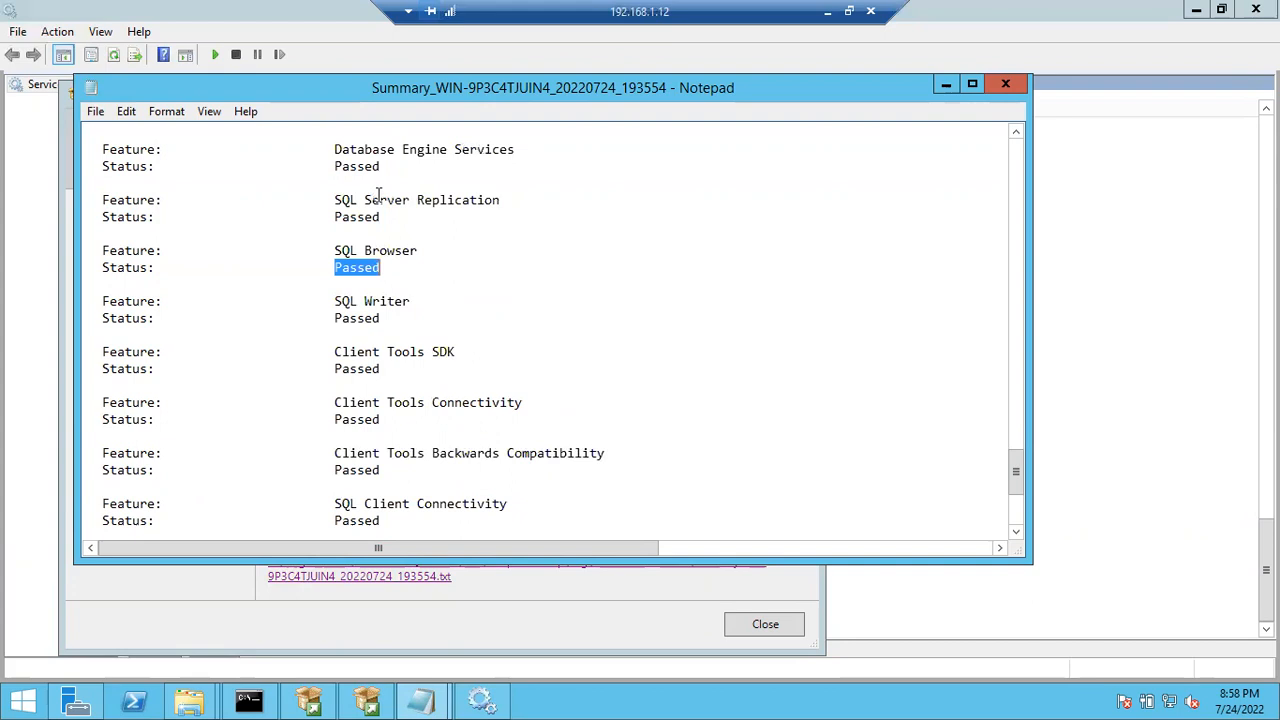
{"action": "left_click_drag", "start_coordinate": [334, 216], "coordinate": [394, 222]}
{"action": "left_click_drag", "start_coordinate": [336, 166], "coordinate": [384, 166]}
{"action": "scroll", "coordinate": [386, 167], "scroll_direction": "up", "scroll_amount": 3}
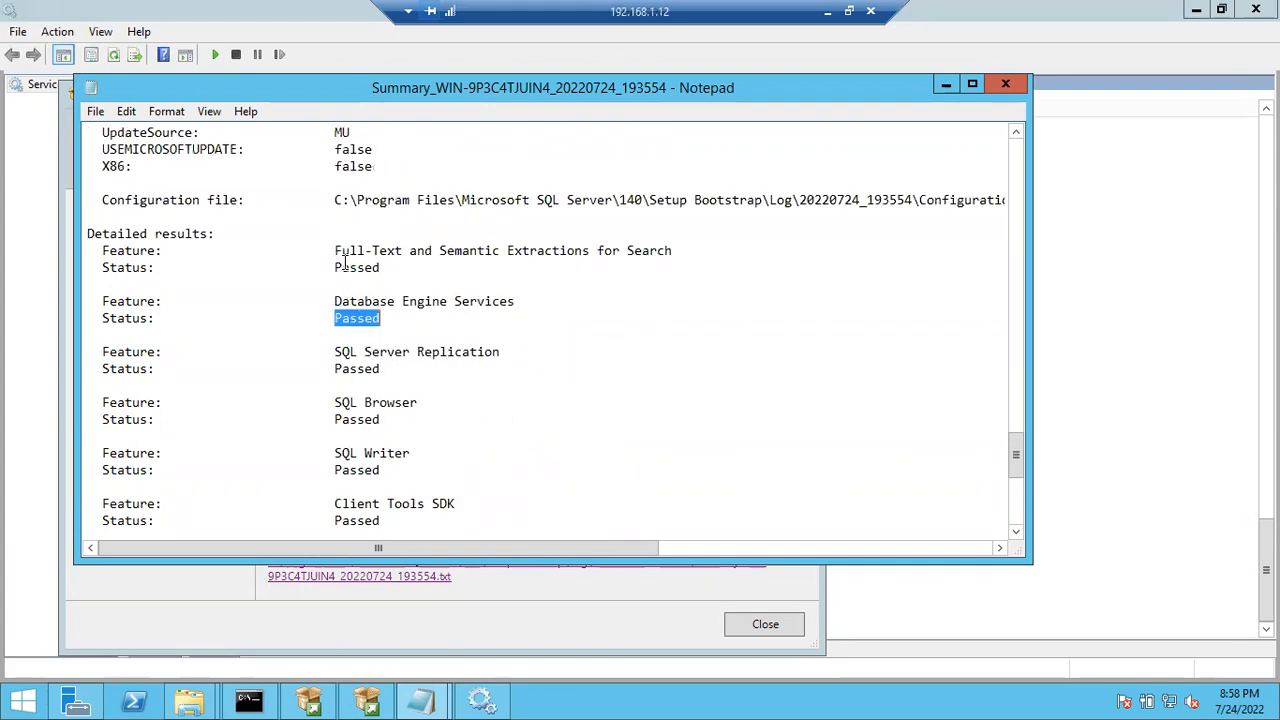
{"action": "left_click_drag", "start_coordinate": [335, 267], "coordinate": [384, 268]}
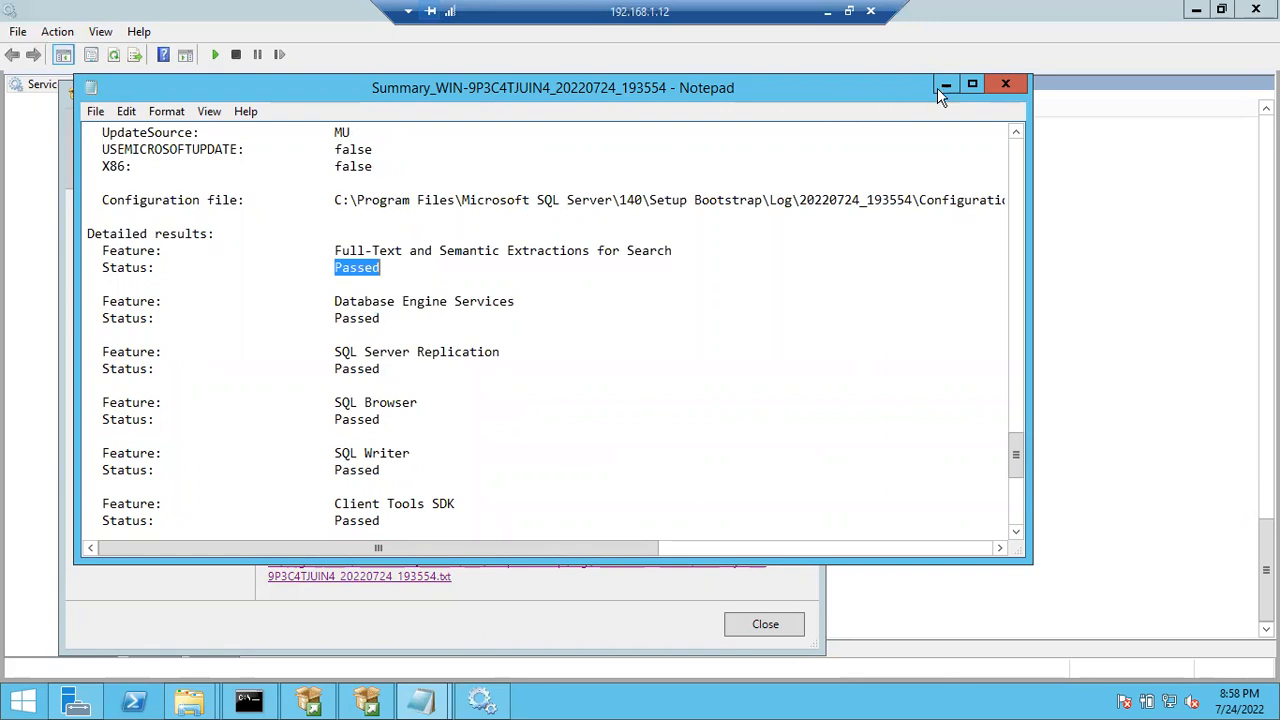
{"action": "left_click", "coordinate": [1003, 86]}
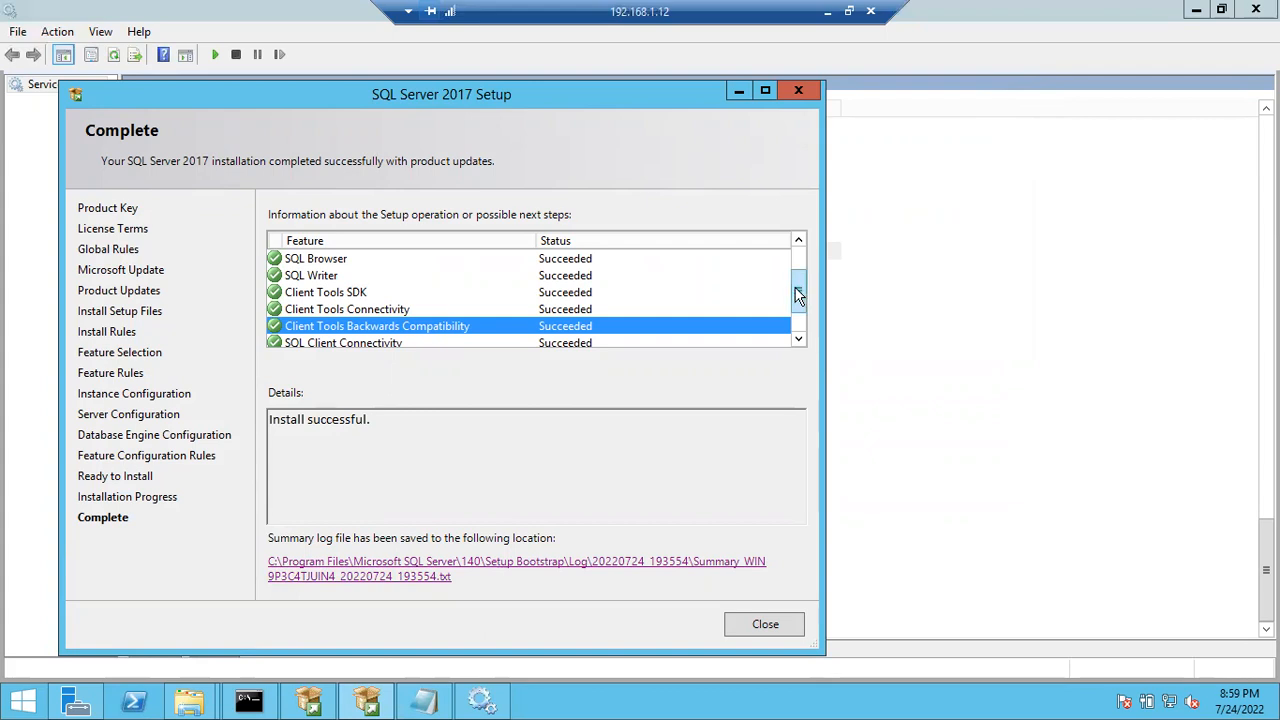
{"action": "left_click_drag", "start_coordinate": [798, 287], "coordinate": [799, 255]}
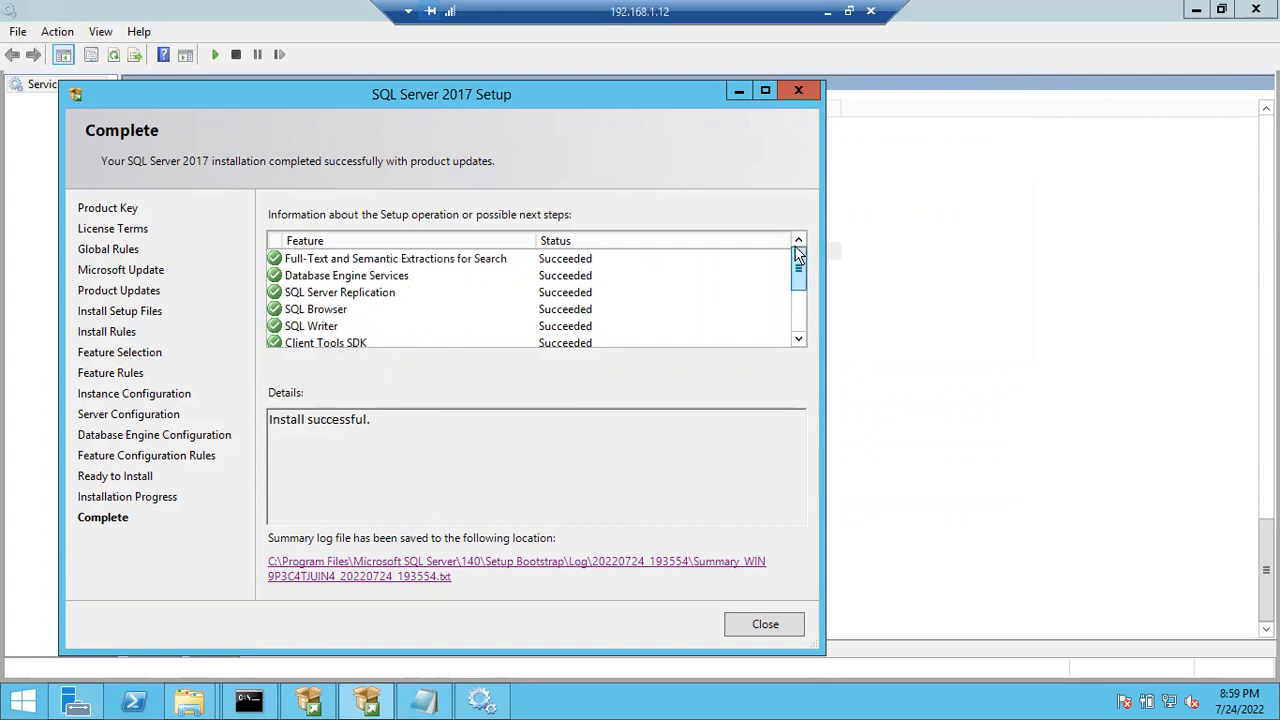
{"action": "scroll", "coordinate": [380, 277], "scroll_direction": "down", "scroll_amount": 1}
{"action": "left_click", "coordinate": [371, 276]}
{"action": "scroll", "coordinate": [394, 307], "scroll_direction": "up", "scroll_amount": 1}
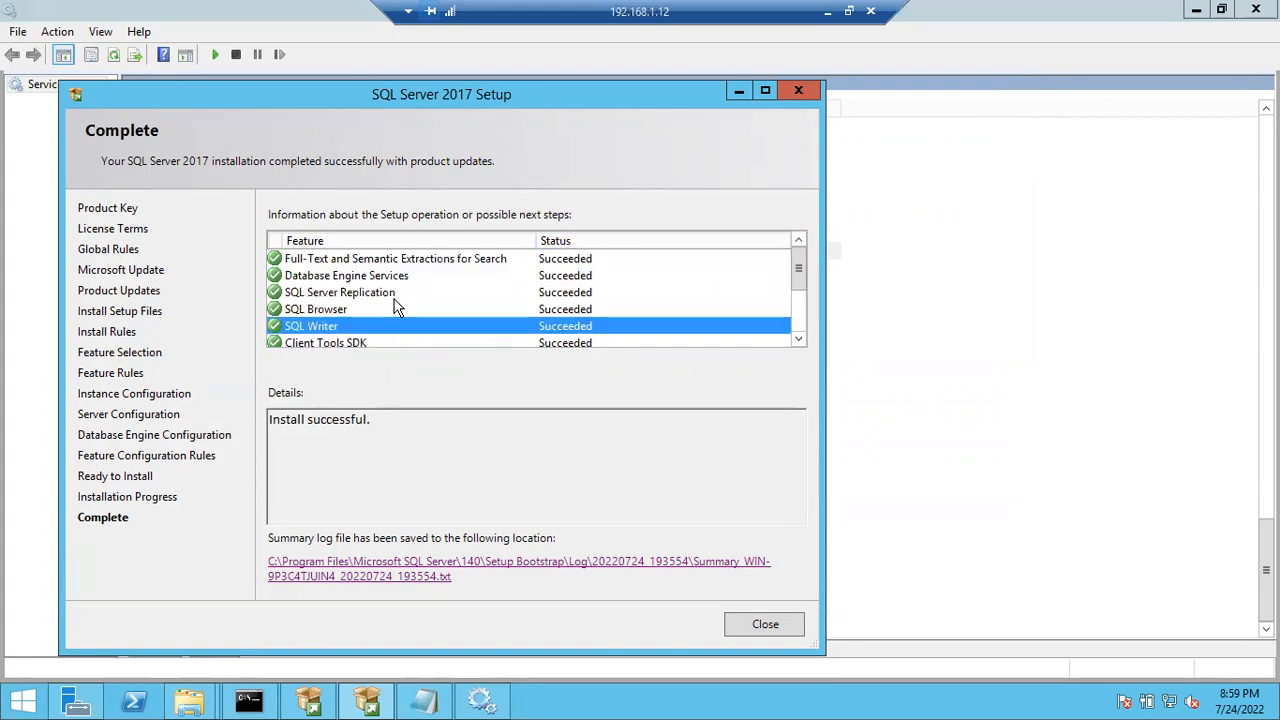
{"action": "left_click", "coordinate": [311, 277]}
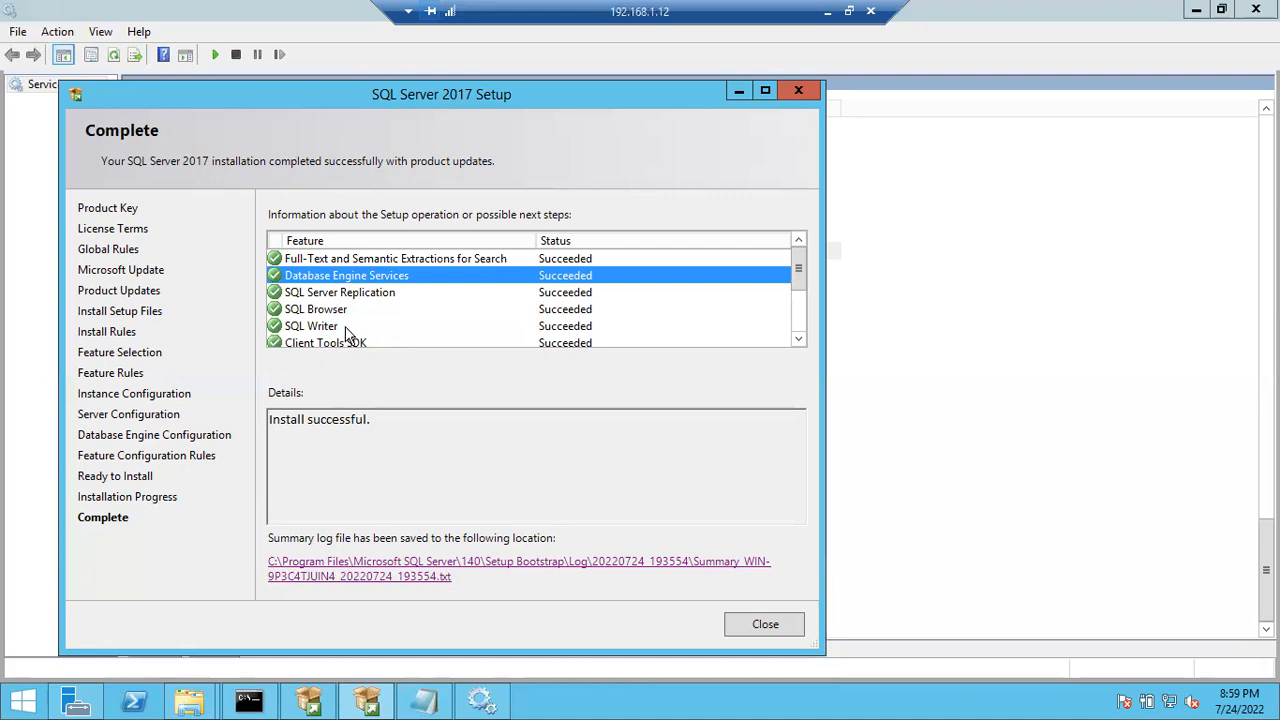
{"action": "double_click", "coordinate": [355, 420]}
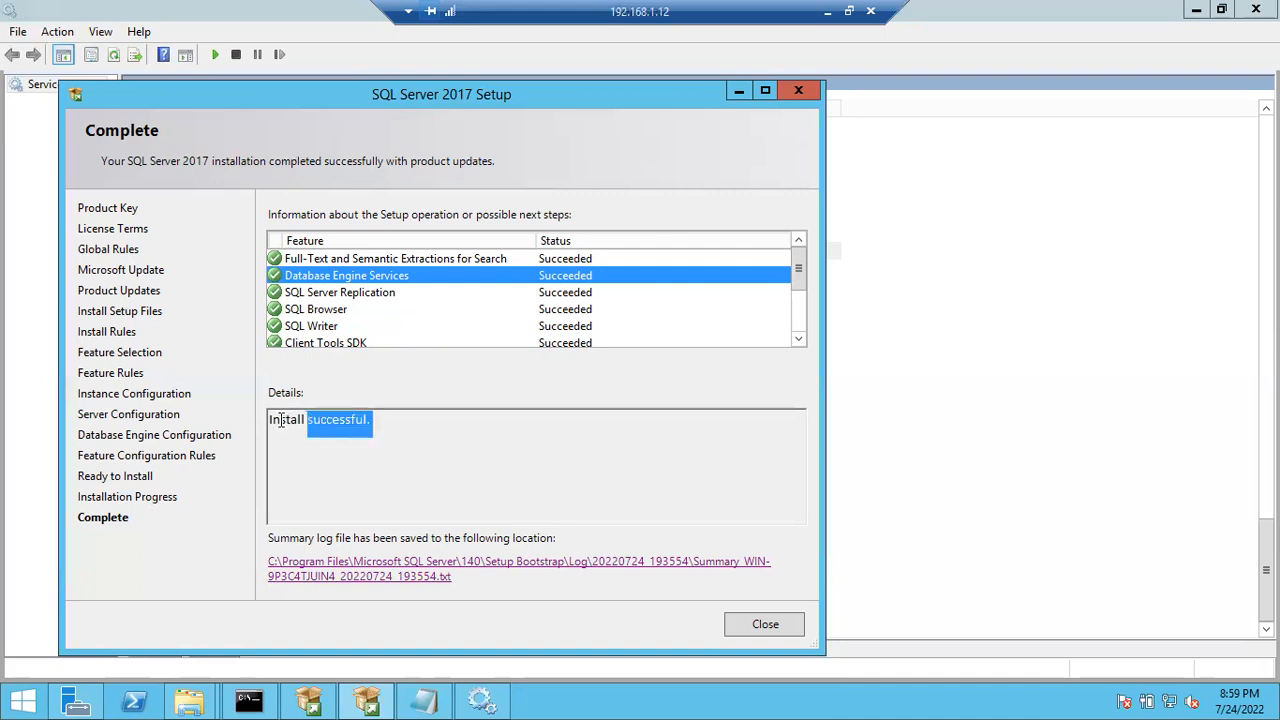
{"action": "left_click_drag", "start_coordinate": [281, 420], "coordinate": [258, 424]}
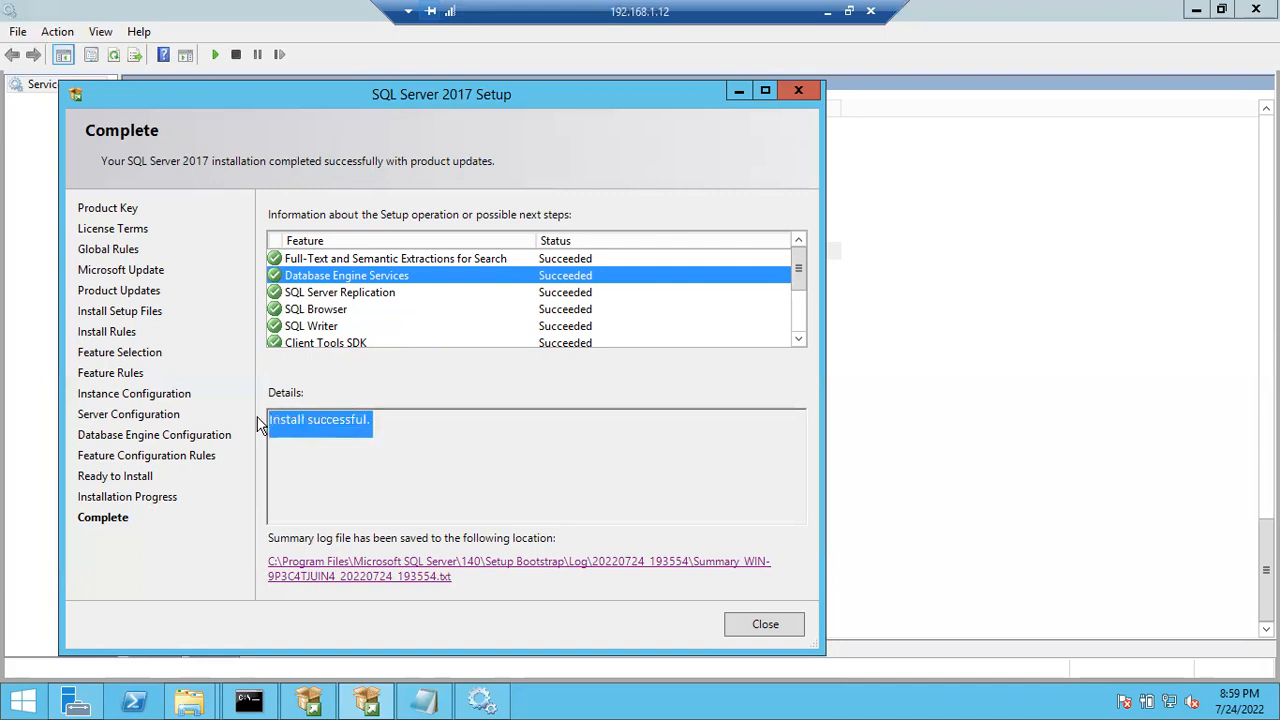
- Close the finished SQL Server setup, the Services window and the setup media folder
{"action": "left_click", "coordinate": [763, 626]}
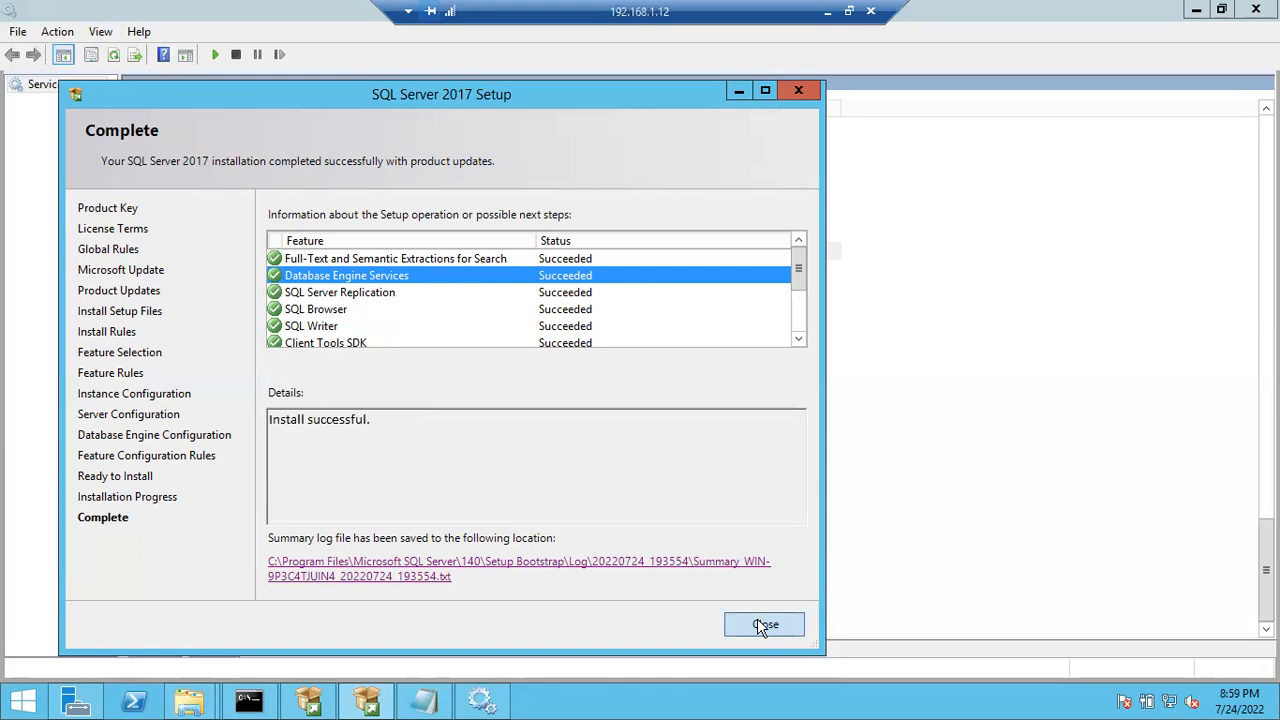
{"action": "left_click", "coordinate": [1256, 14]}
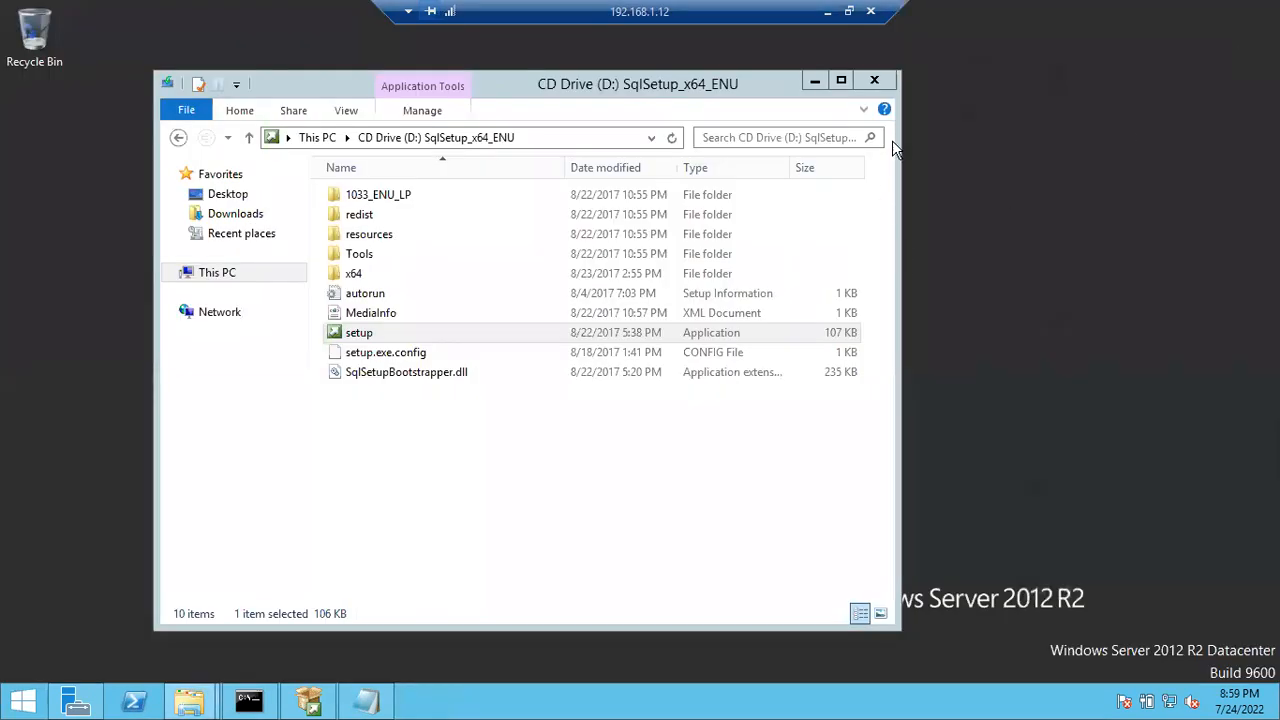
{"action": "left_click", "coordinate": [877, 80]}
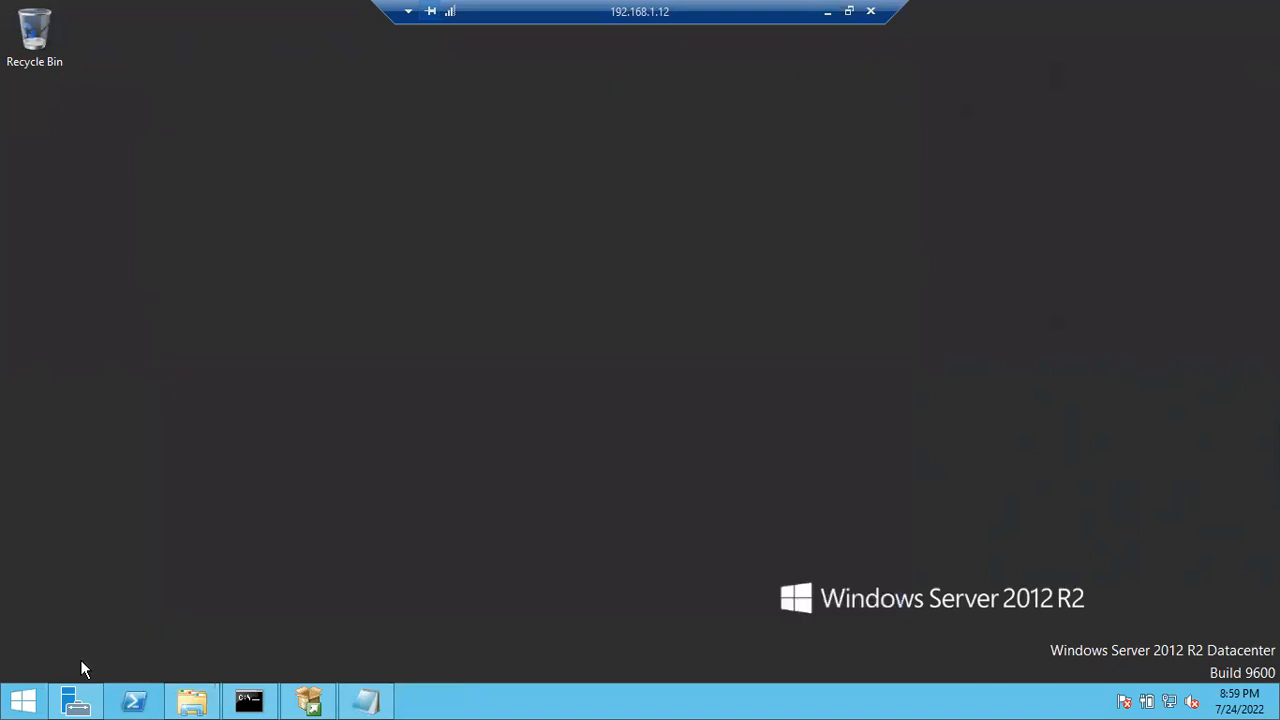
- Restart the server with the shutdown reason set to Other (Planned)
{"action": "left_click", "coordinate": [16, 700]}
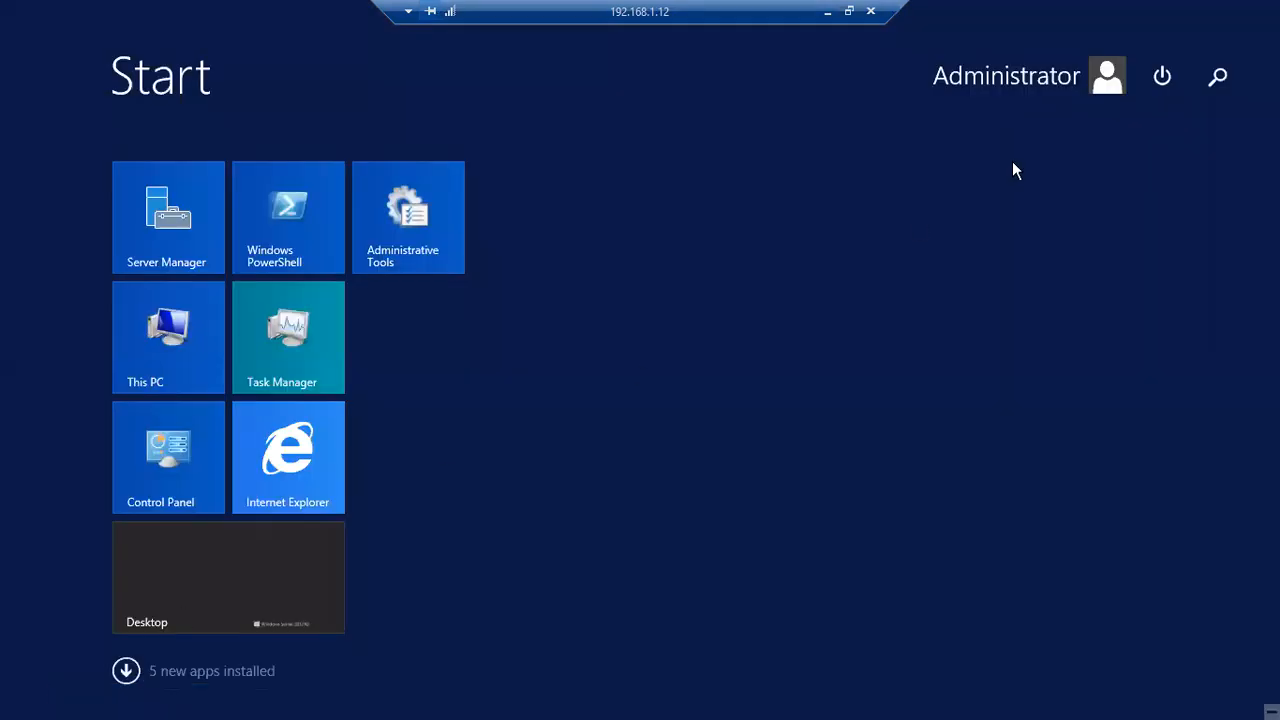
{"action": "left_click", "coordinate": [1162, 76]}
{"action": "left_click", "coordinate": [1148, 202]}
{"action": "left_click", "coordinate": [1127, 186]}
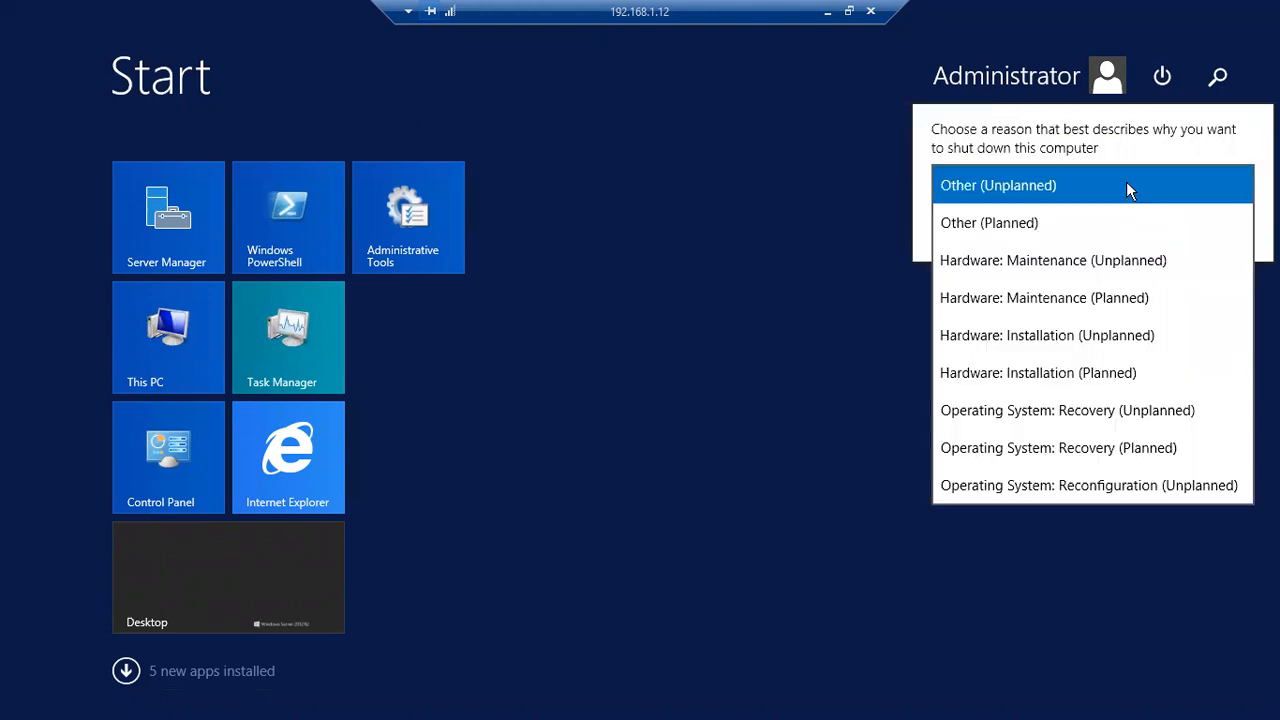
{"action": "left_click", "coordinate": [1038, 223]}
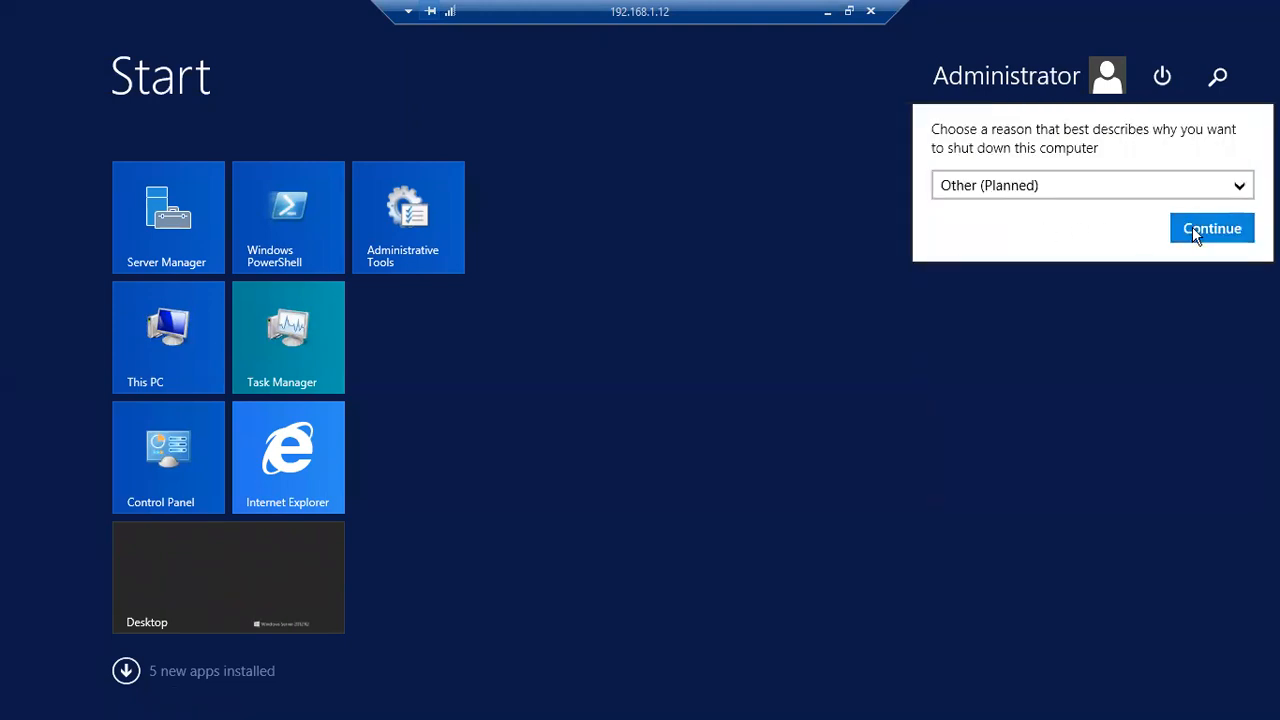
{"action": "left_click", "coordinate": [1192, 228]}
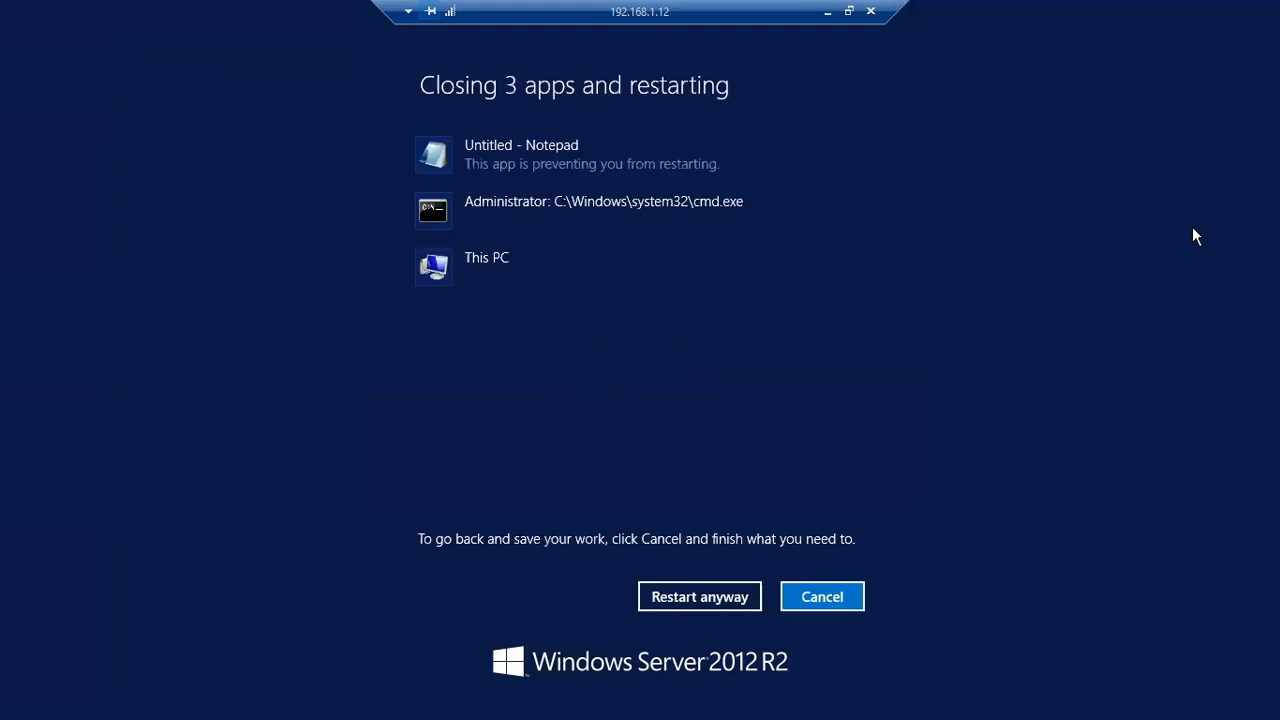
- Force the restart despite open apps and bring up the BATCH45 VM console
{"action": "left_click", "coordinate": [681, 594]}
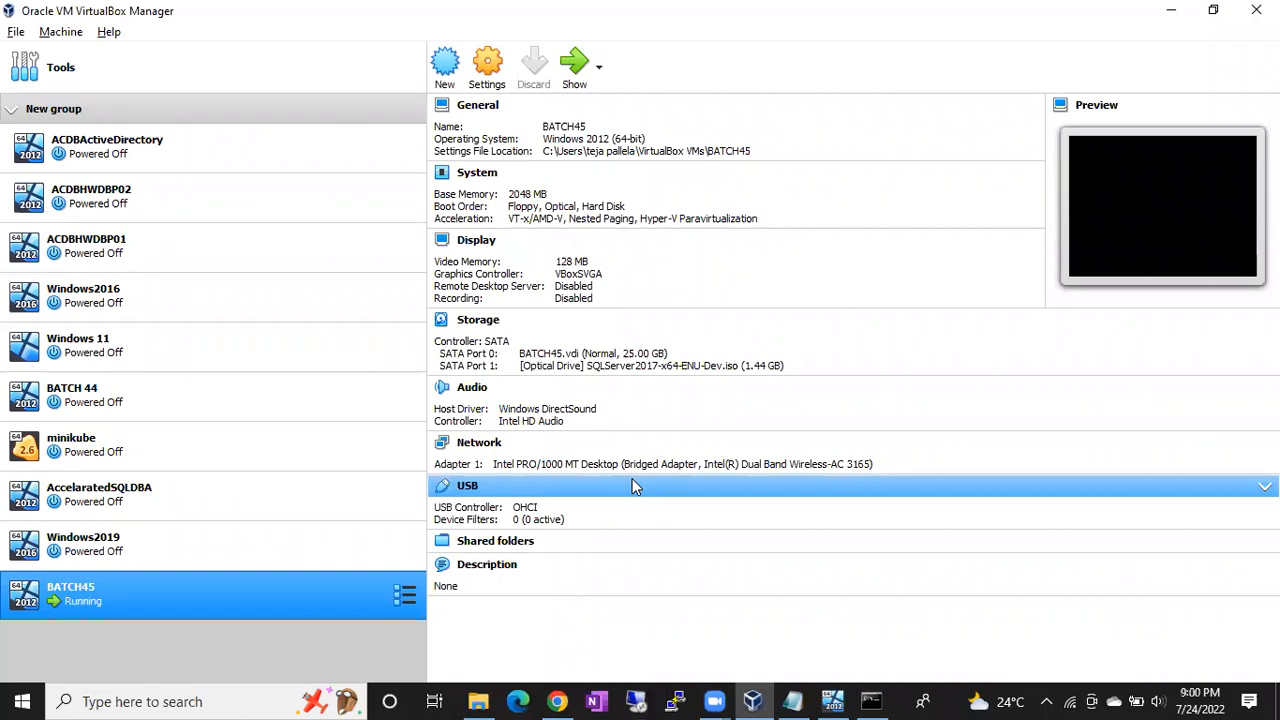
{"action": "left_click", "coordinate": [834, 700]}
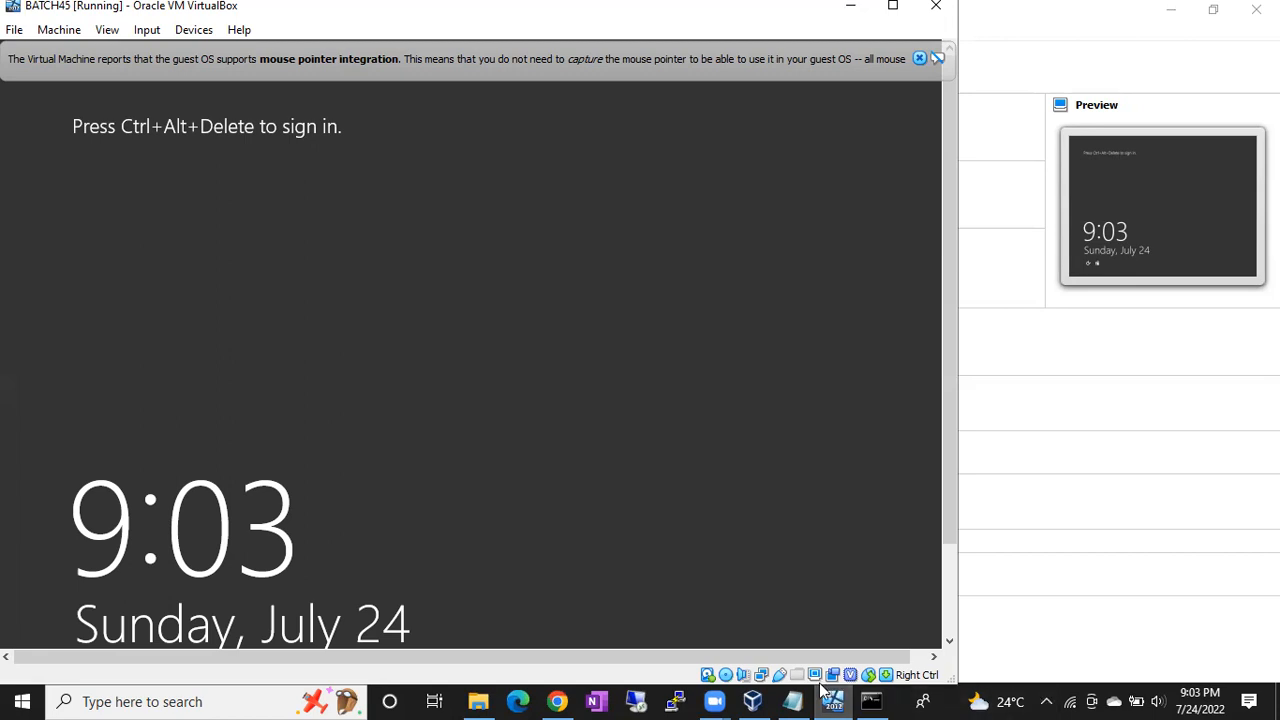
- Connect to 192.168.1.12 with the administrator password and accept the unverified certificate
{"action": "left_click", "coordinate": [637, 702]}
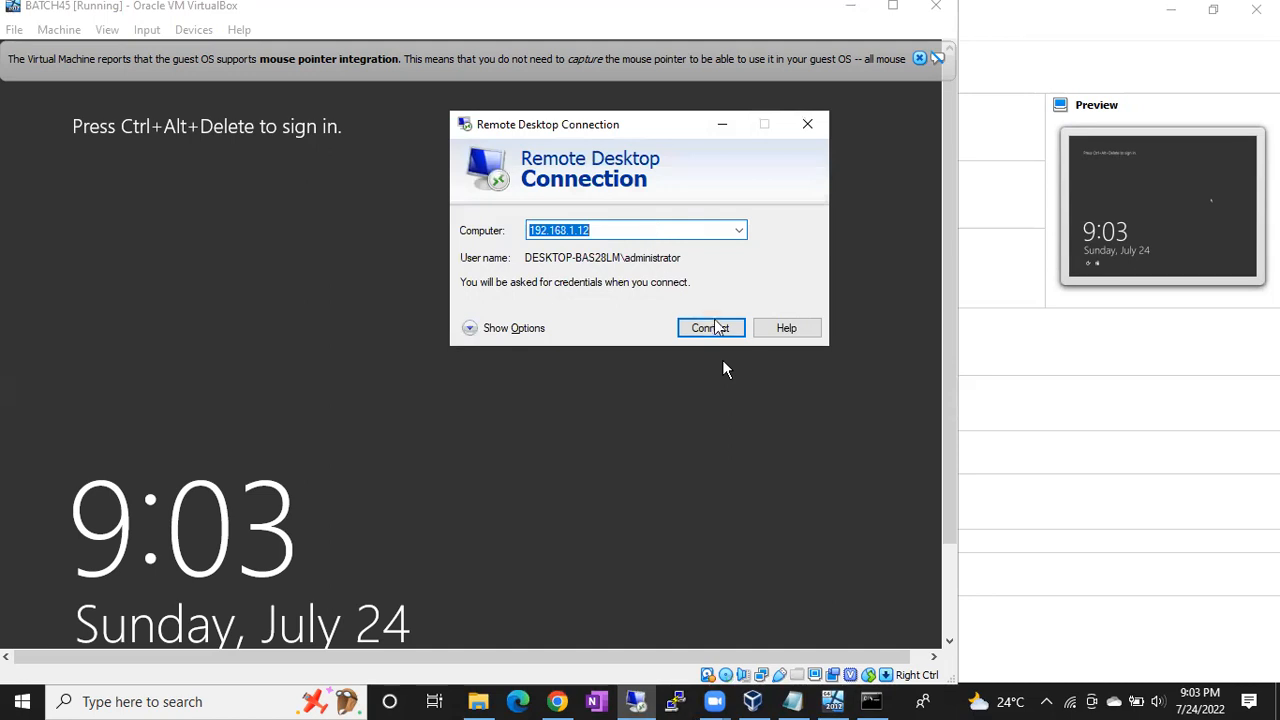
{"action": "left_click", "coordinate": [722, 331]}
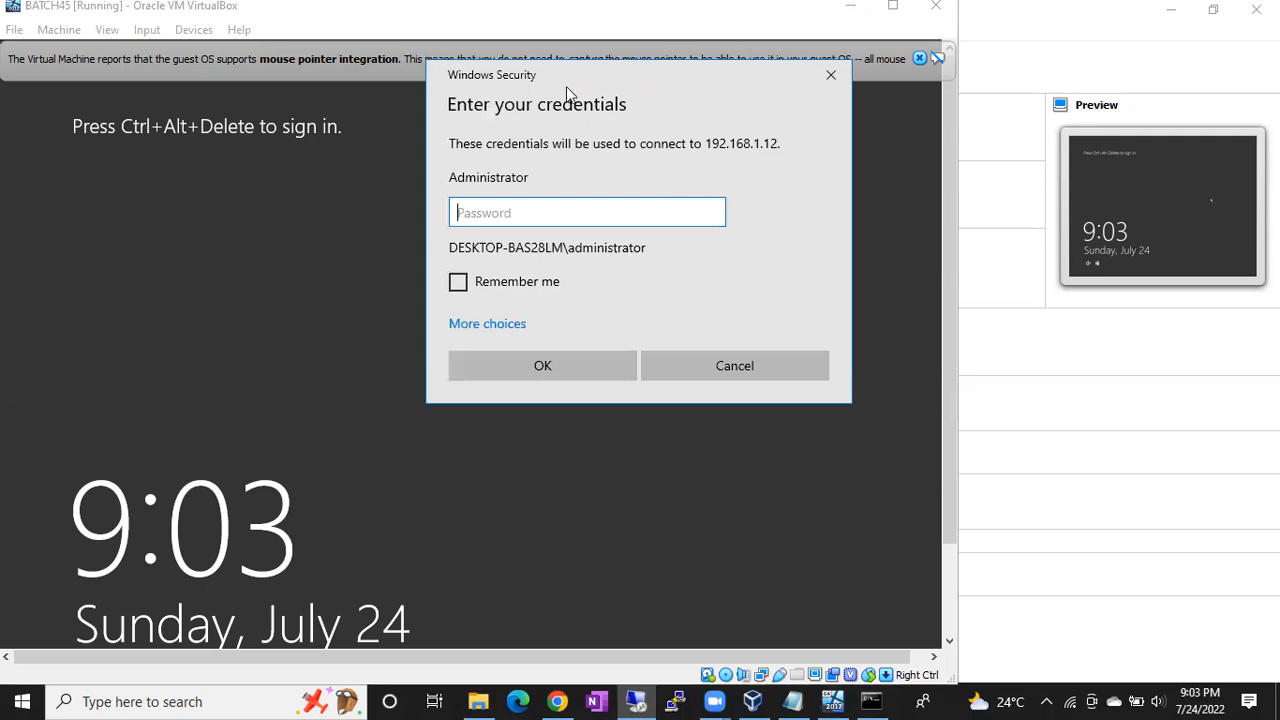
{"action": "left_click_drag", "start_coordinate": [563, 89], "coordinate": [430, 97]}
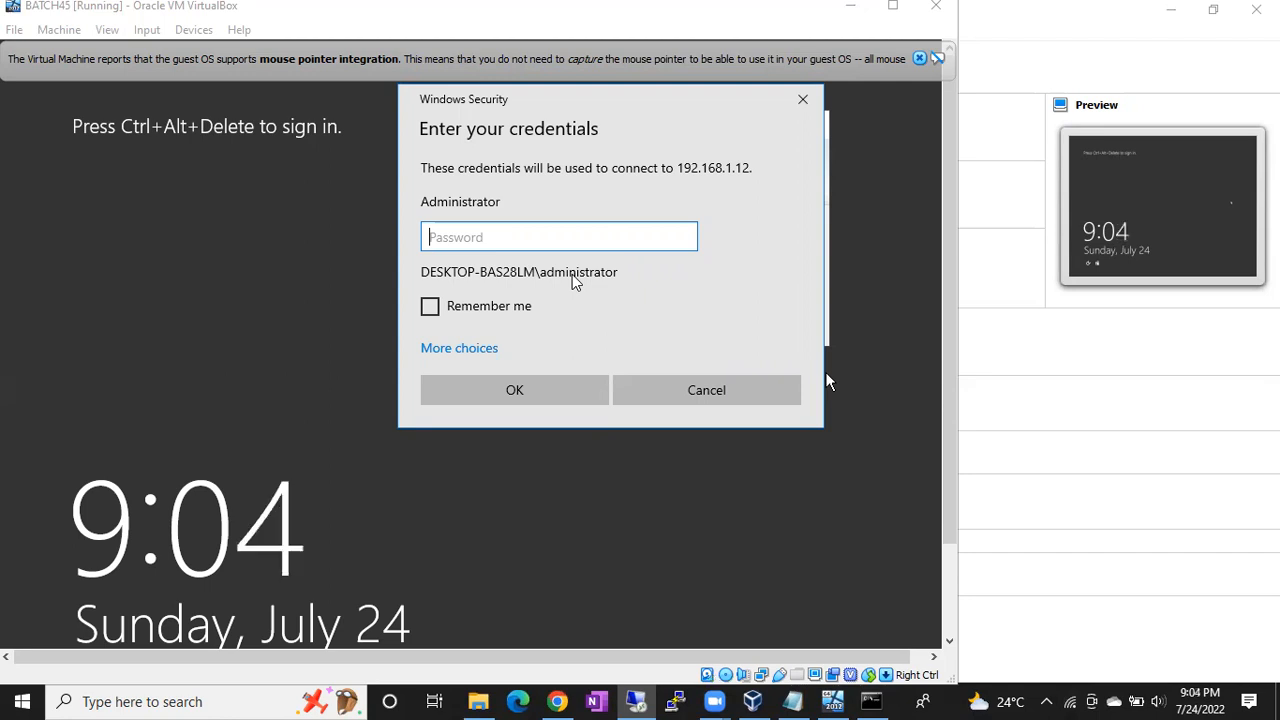
{"action": "type", "text": "•••••••••••••"}
{"action": "key", "text": "Return"}
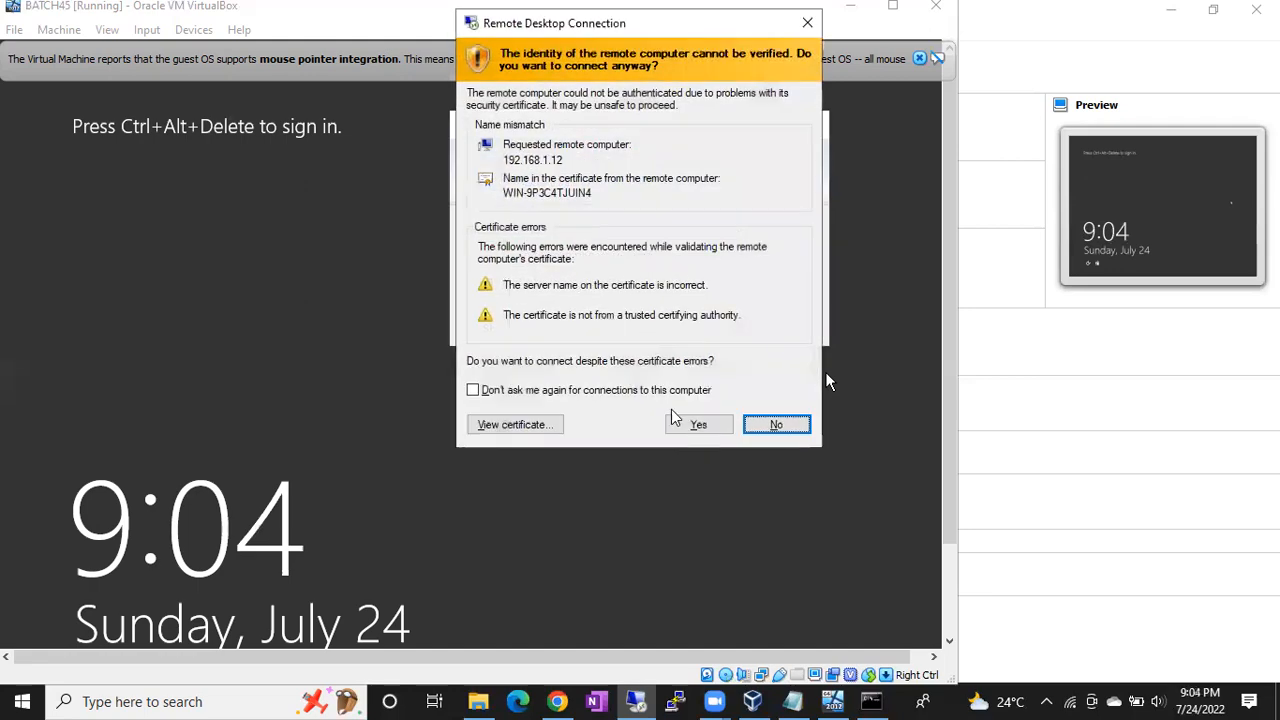
{"action": "left_click", "coordinate": [688, 424]}
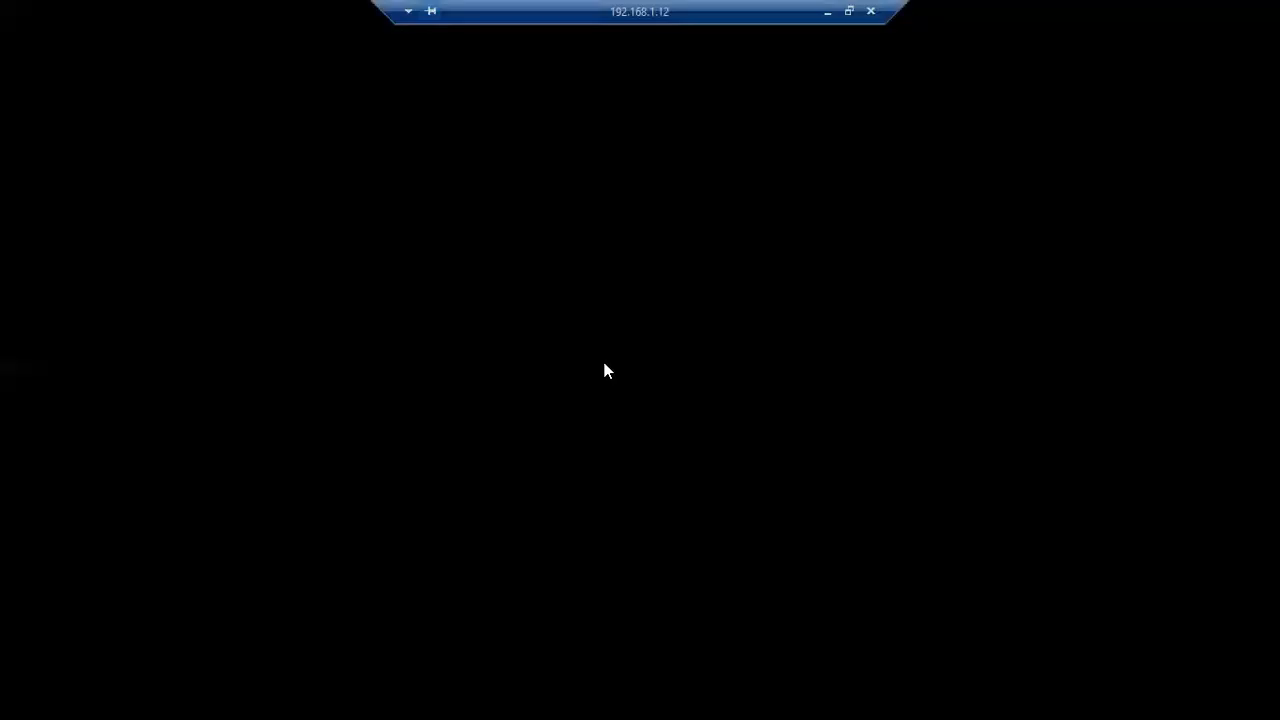
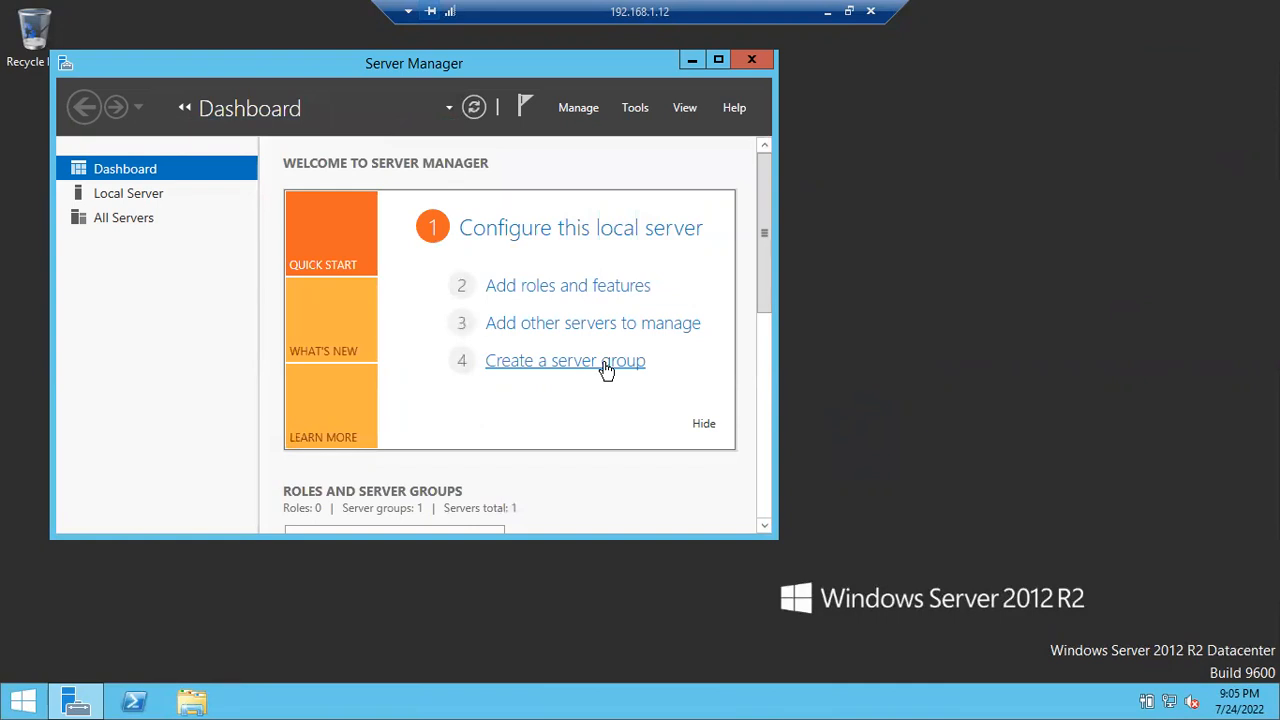
- Minimize Server Manager, exit the full-screen VM session, and switch to Chrome on the host
{"action": "left_click", "coordinate": [606, 362]}
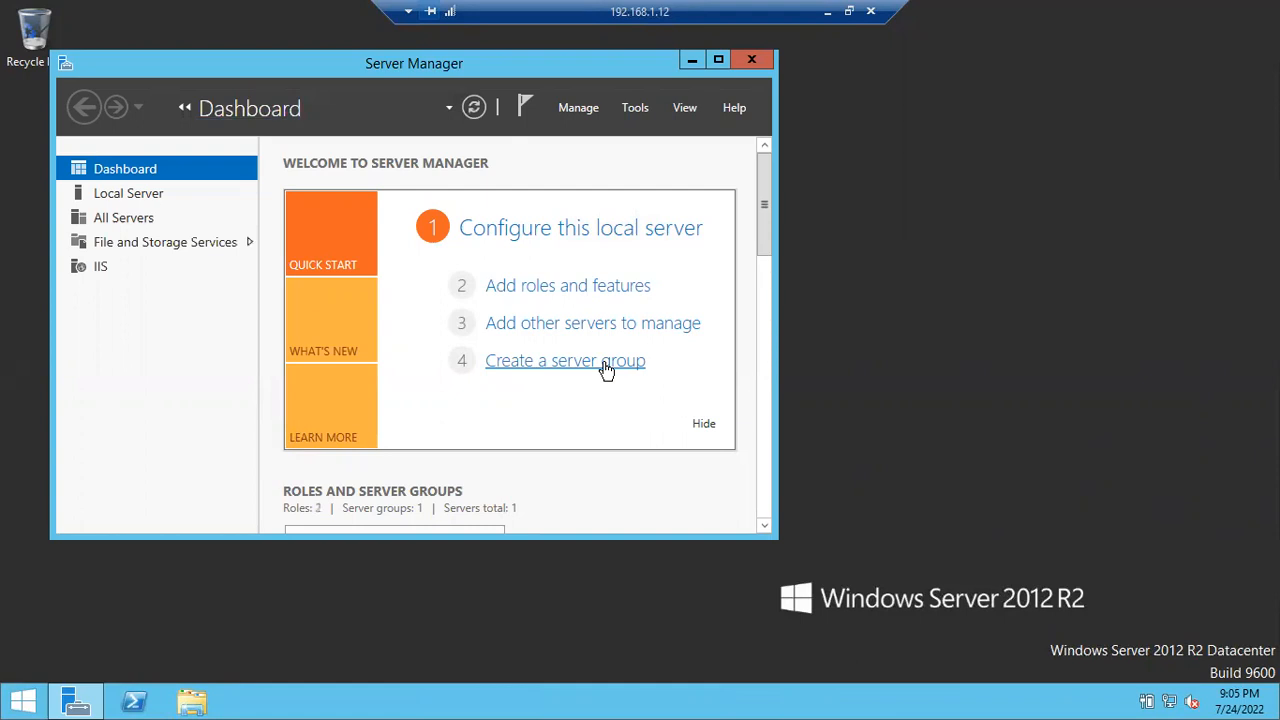
{"action": "left_click_drag", "start_coordinate": [275, 82], "coordinate": [307, 138]}
{"action": "left_click", "coordinate": [714, 118]}
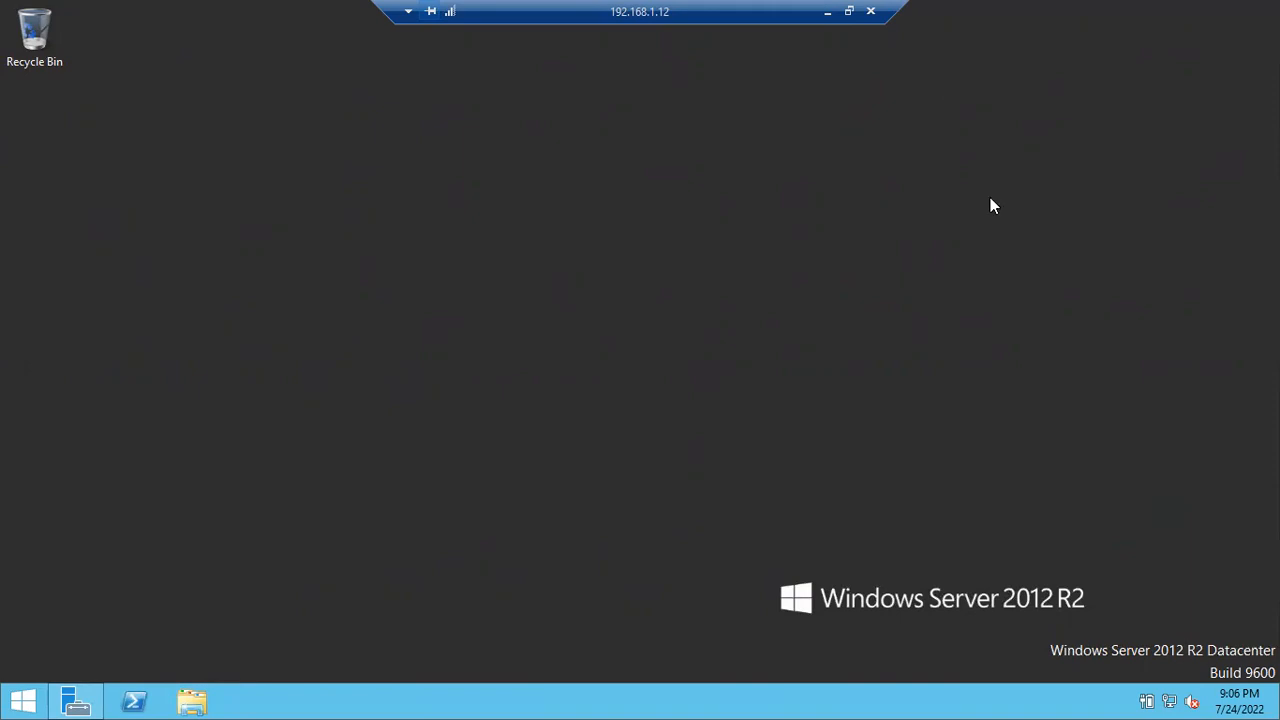
{"action": "left_click", "coordinate": [829, 17]}
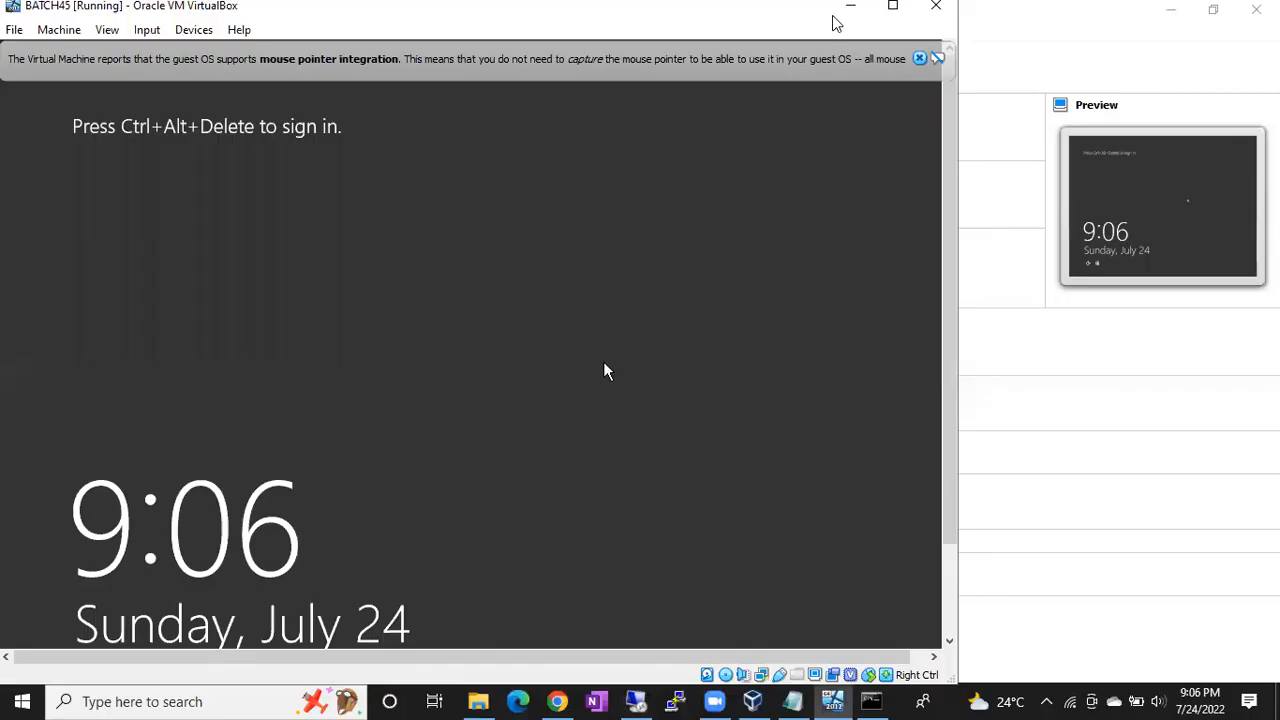
{"action": "left_click", "coordinate": [557, 701]}
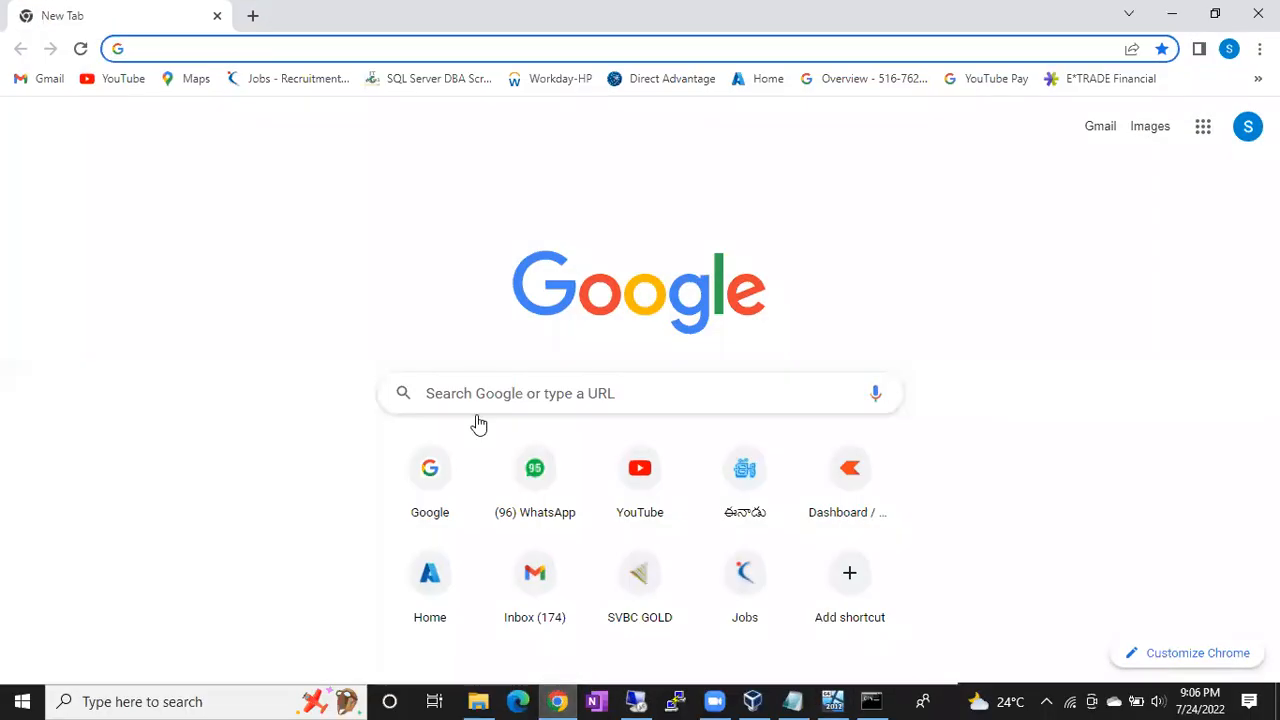
- Go to google.com and search for 'download sql server management studio' via the suggestions
{"action": "left_click", "coordinate": [271, 49]}
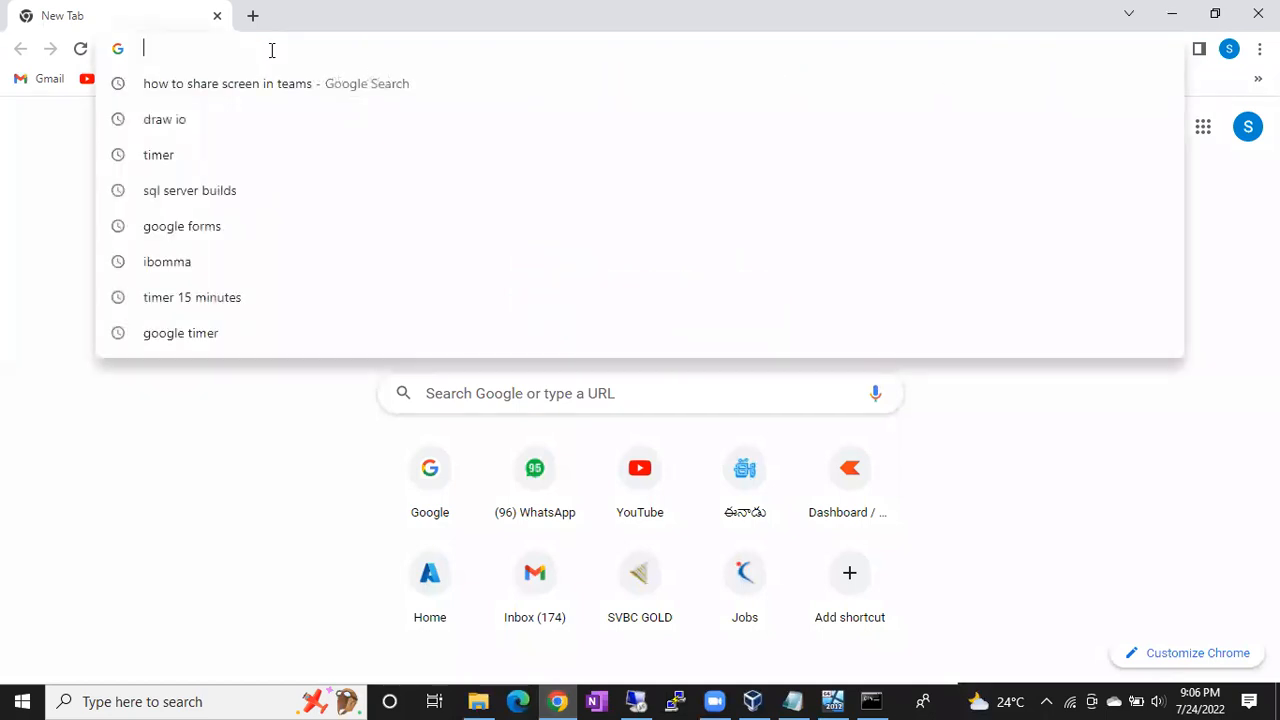
{"action": "type", "text": "go"}
{"action": "key", "text": "Return"}
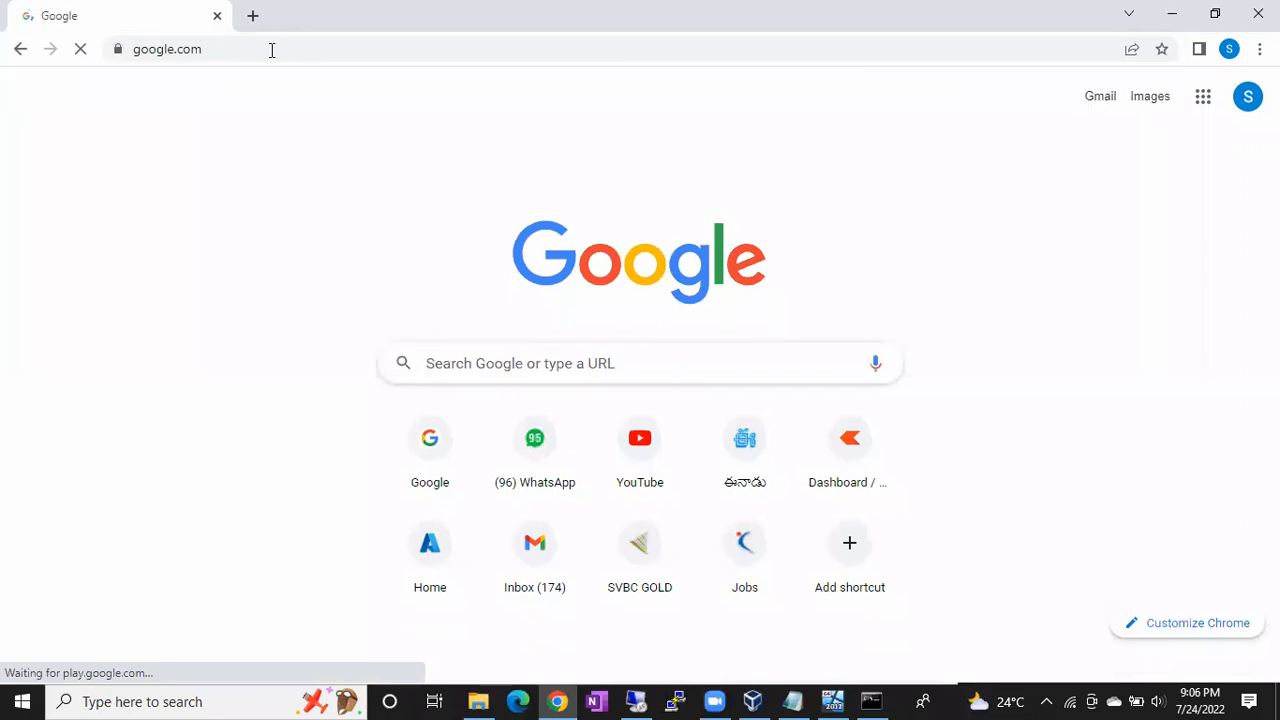
{"action": "type", "text": "dow"}
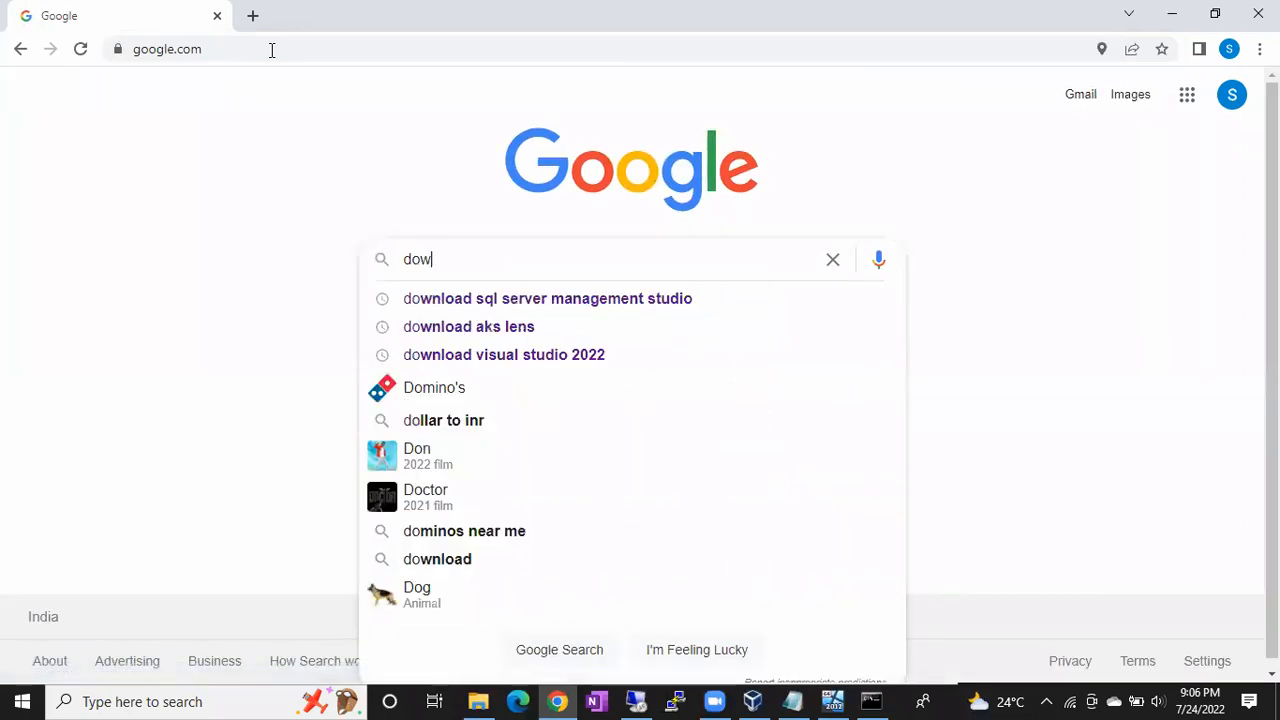
{"action": "type", "text": "n"}
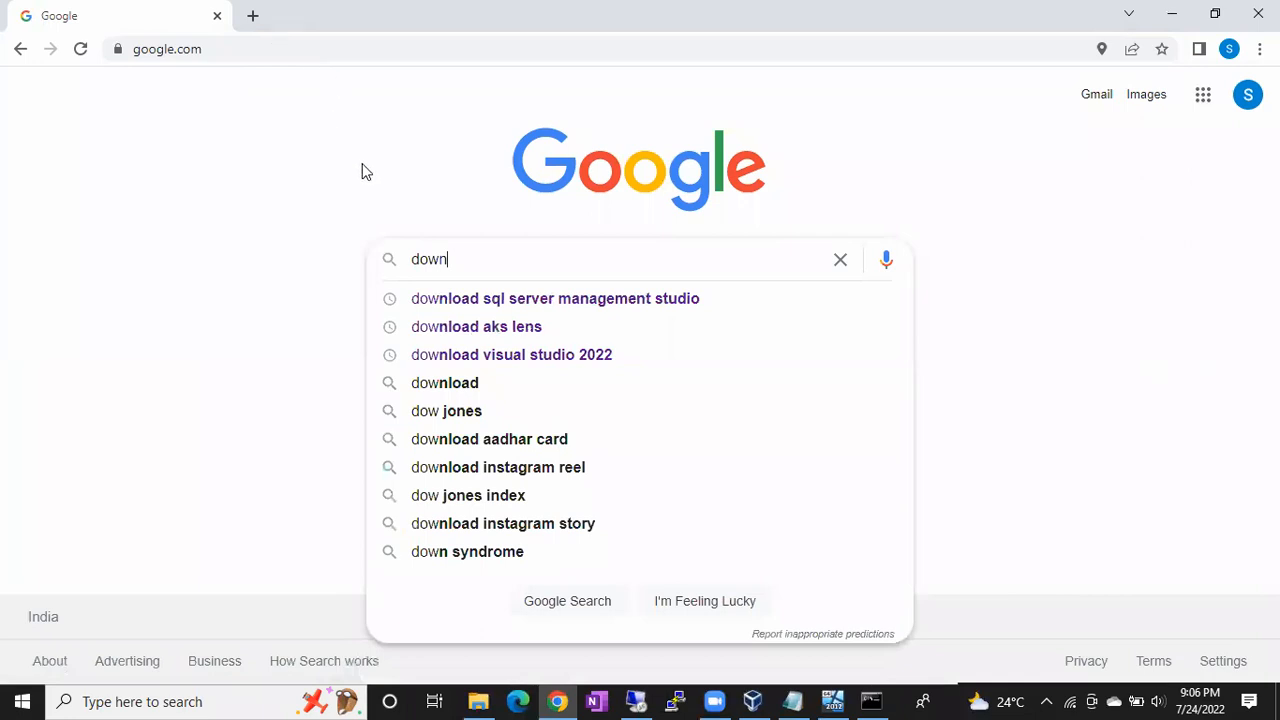
{"action": "left_click", "coordinate": [446, 298]}
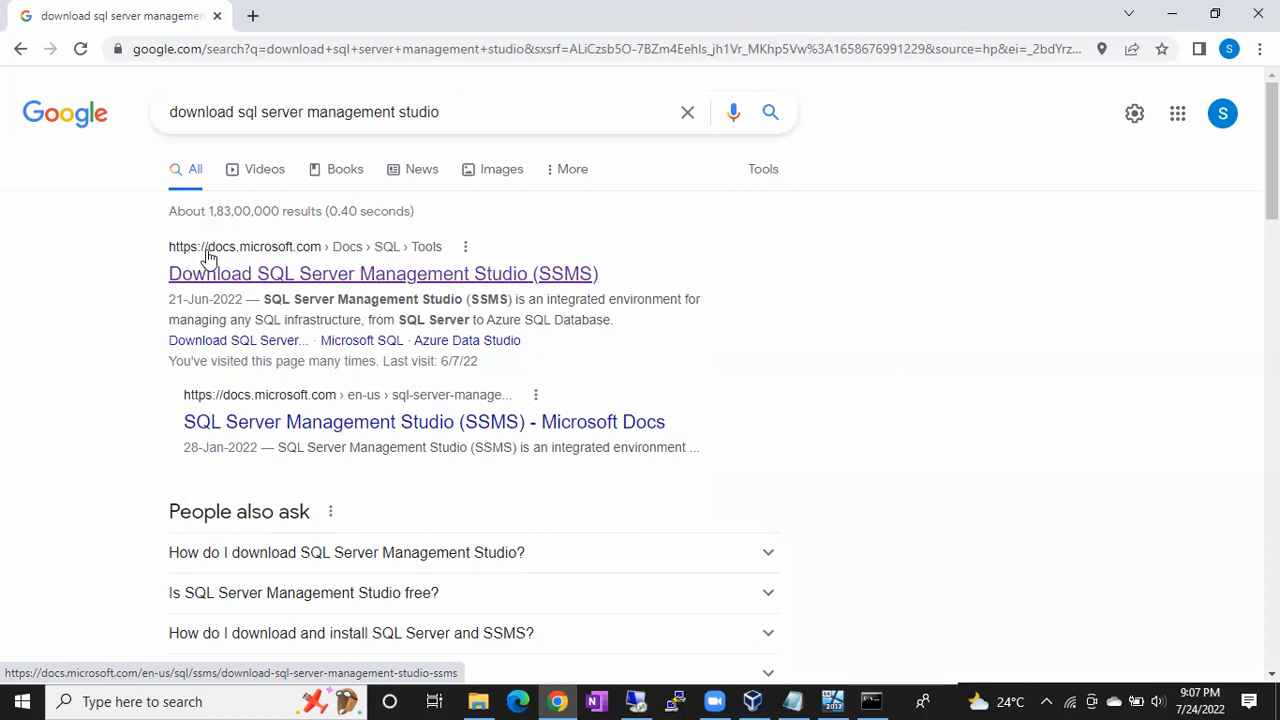
- Open the Microsoft Docs SSMS result in a new tab and download the SSMS 18.12.1 installer
{"action": "right_click", "coordinate": [299, 272]}
{"action": "left_click", "coordinate": [303, 283]}
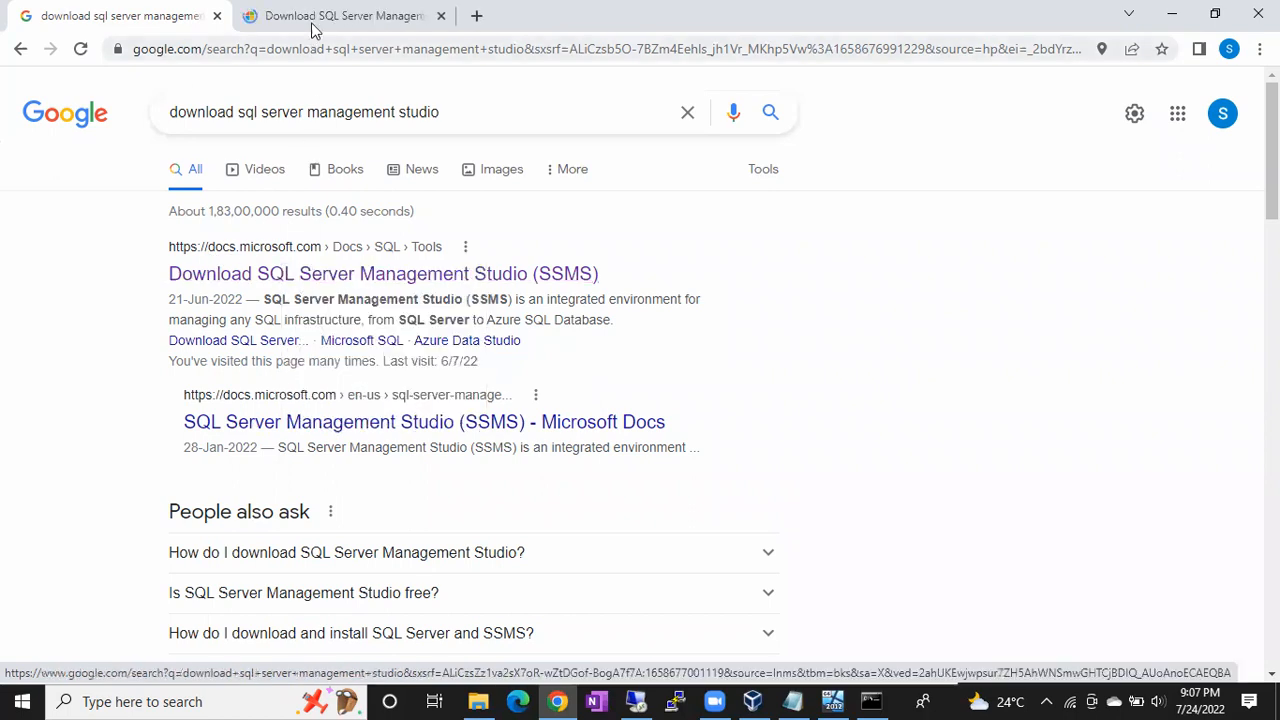
{"action": "left_click", "coordinate": [320, 12]}
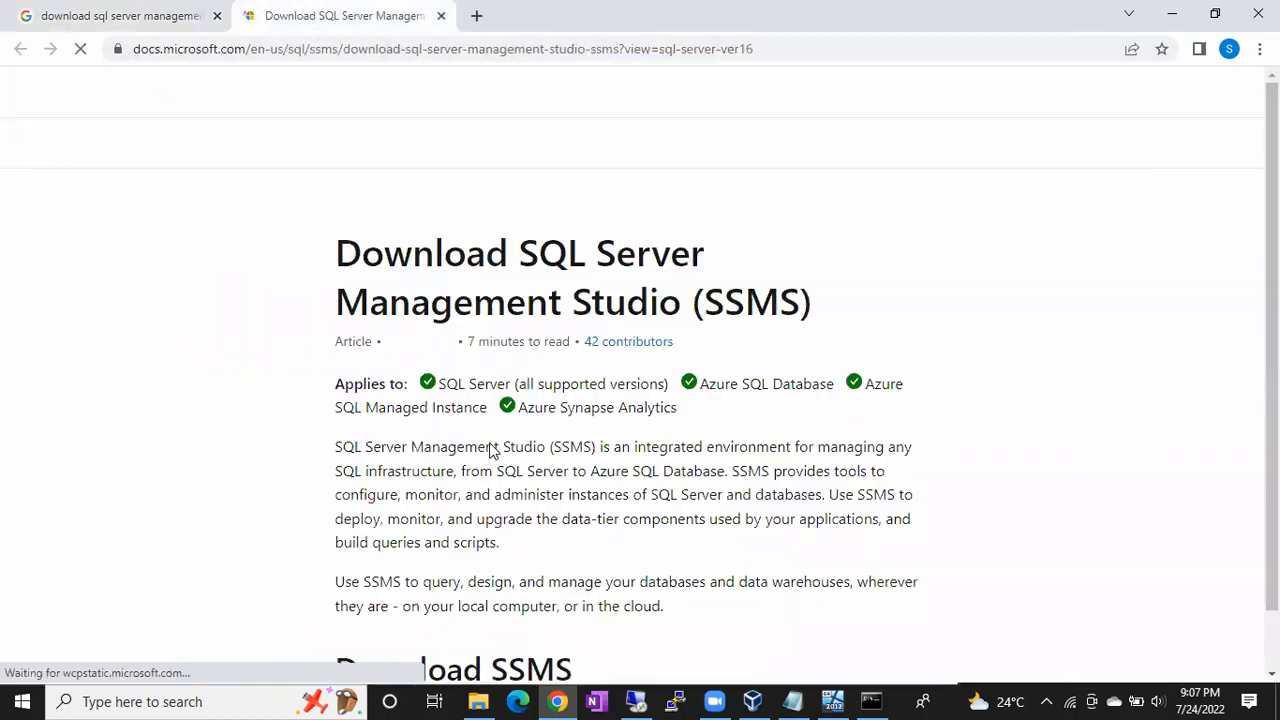
{"action": "scroll", "coordinate": [490, 450], "scroll_direction": "down", "scroll_amount": 5}
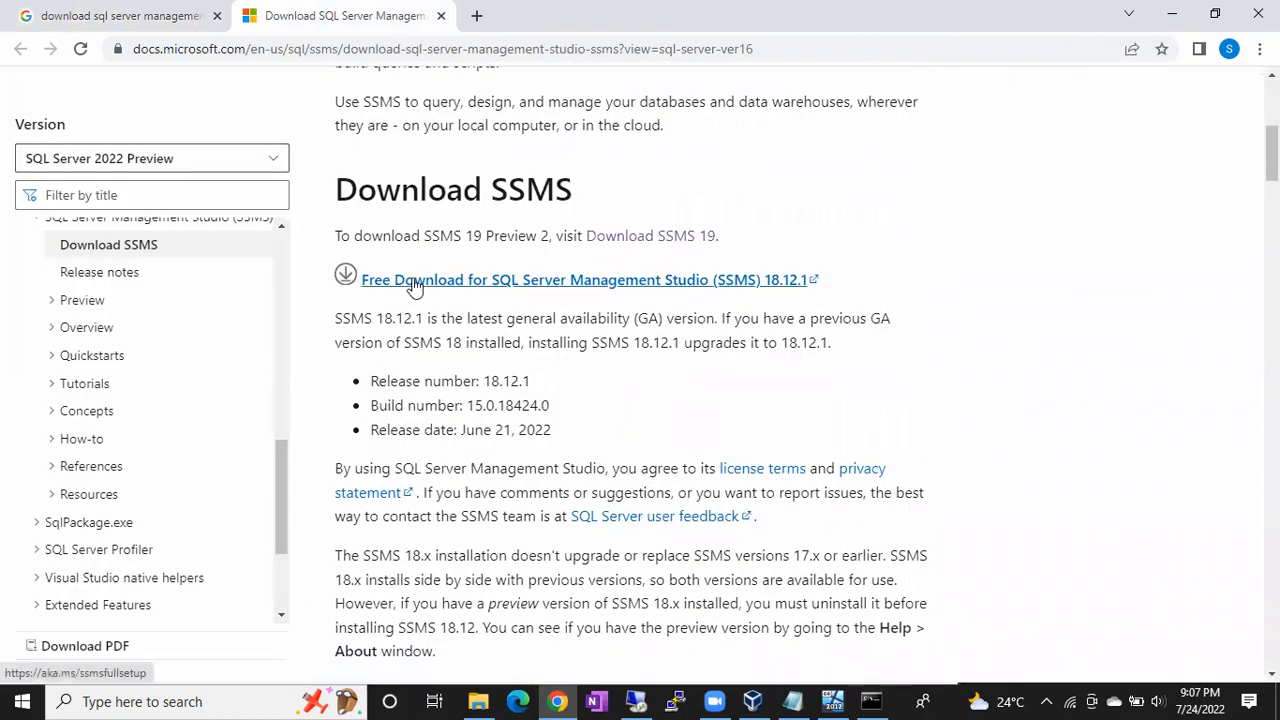
{"action": "left_click", "coordinate": [493, 284]}
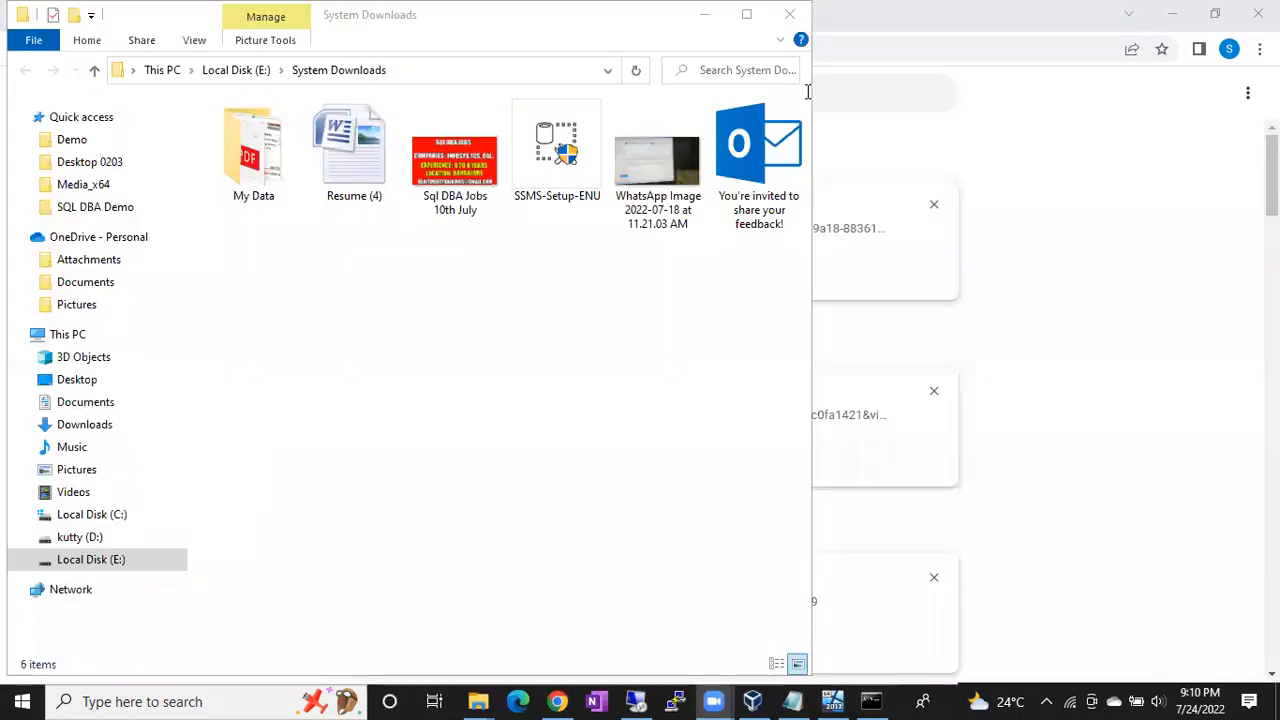
- Copy the SSMS-Setup-ENU installer file and return to the Remote Desktop session
{"action": "double_click", "coordinate": [543, 166]}
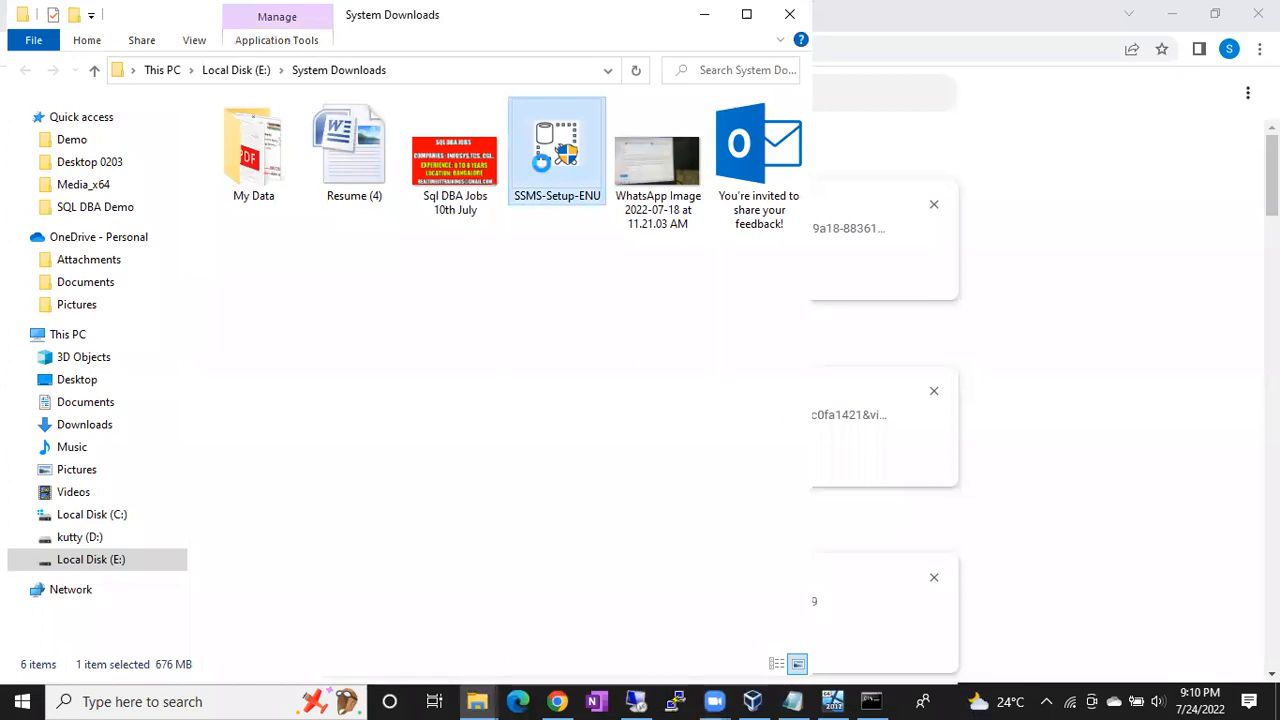
{"action": "right_click", "coordinate": [542, 166]}
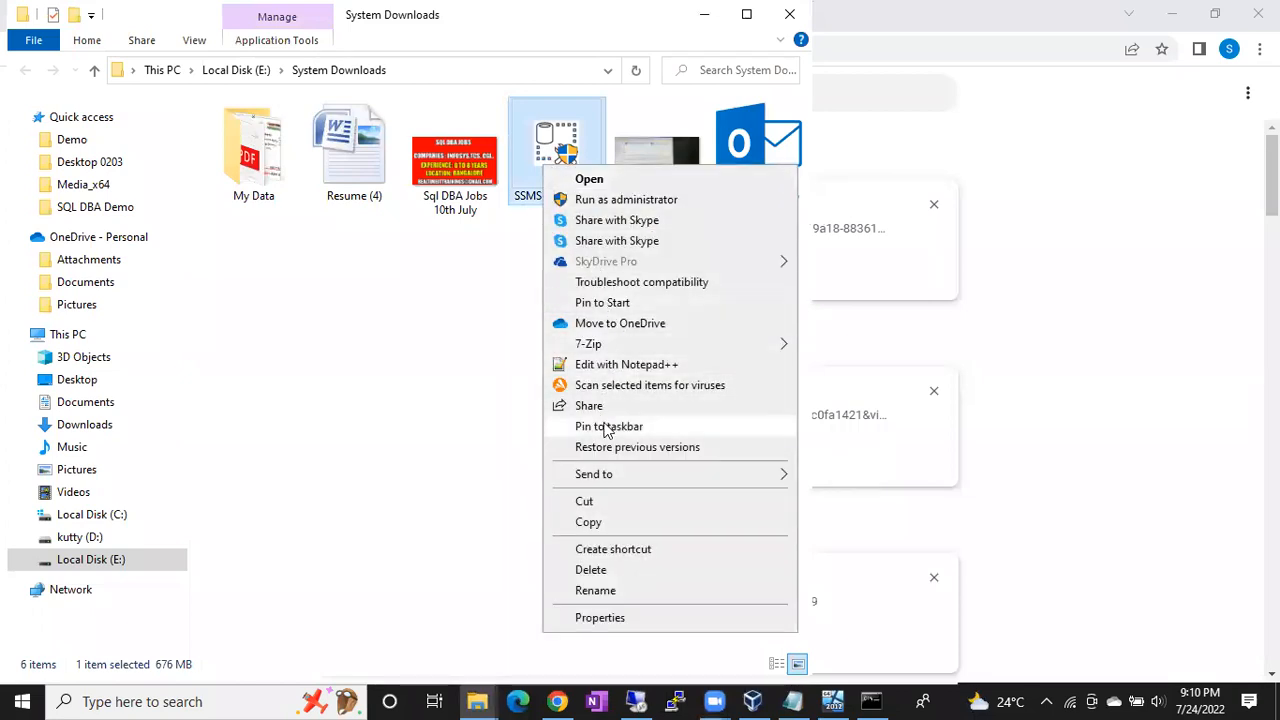
{"action": "left_click", "coordinate": [600, 523]}
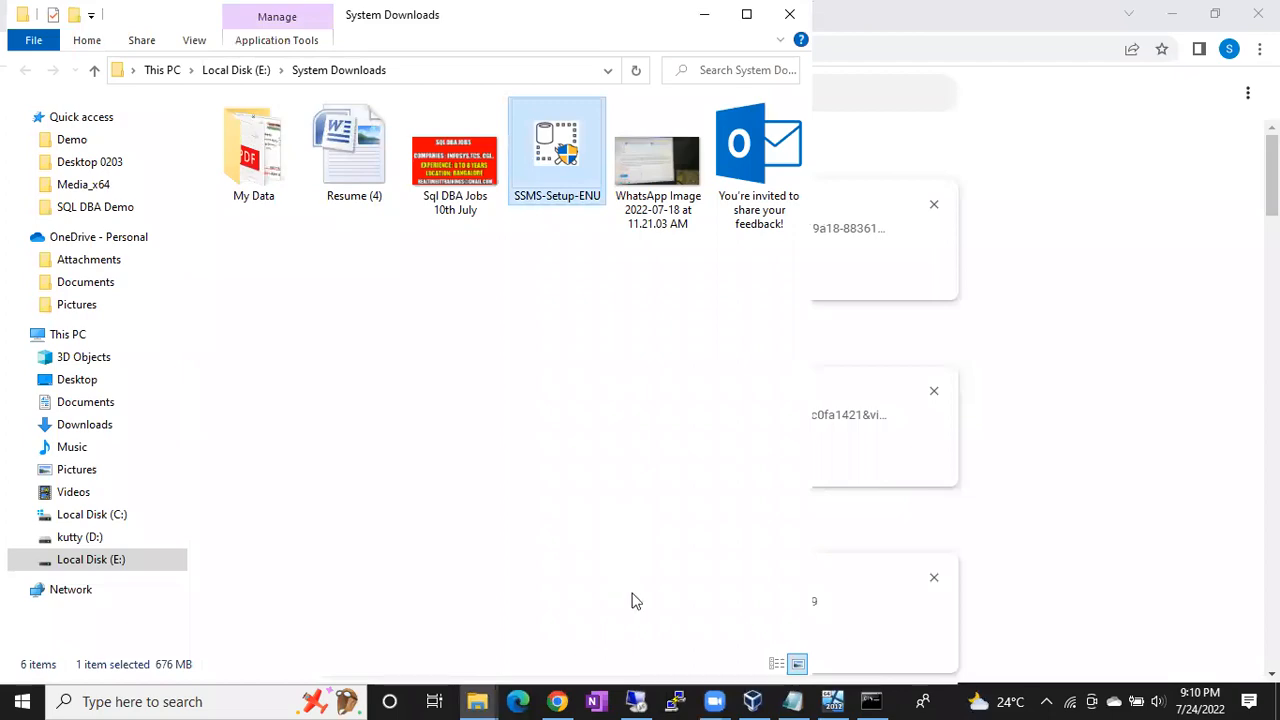
{"action": "left_click", "coordinate": [636, 701]}
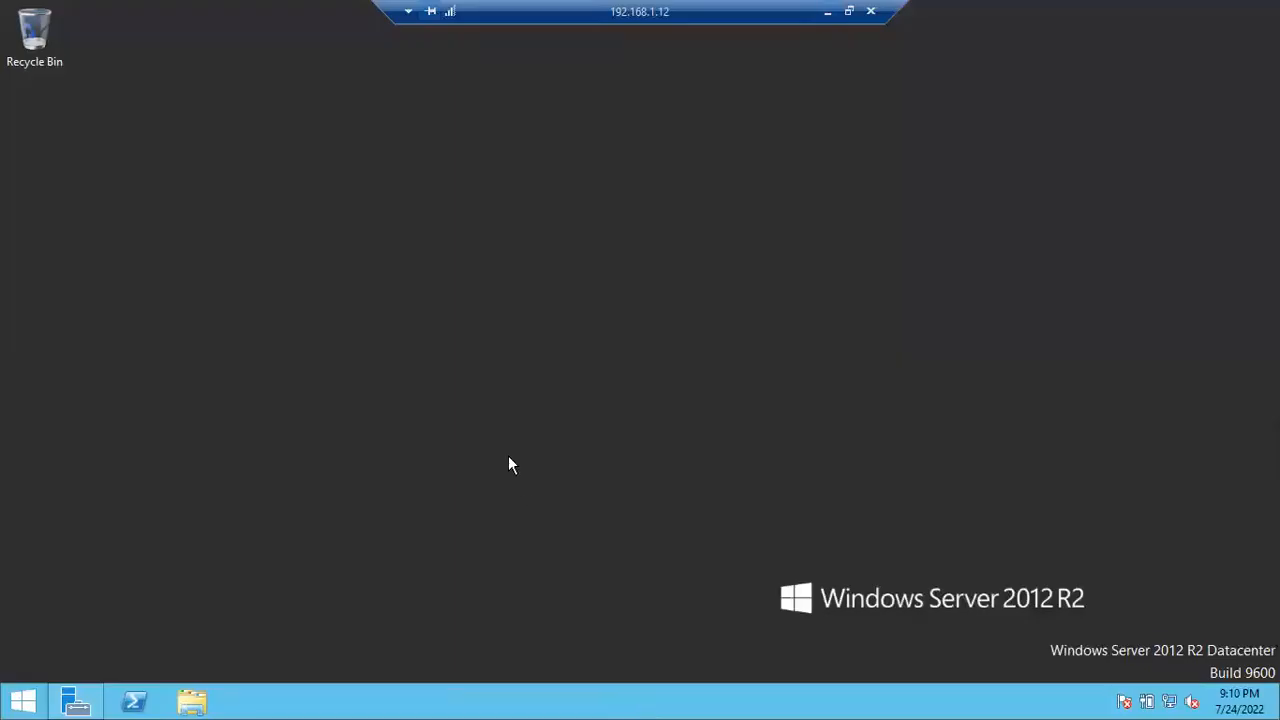
{"action": "right_click", "coordinate": [101, 333]}
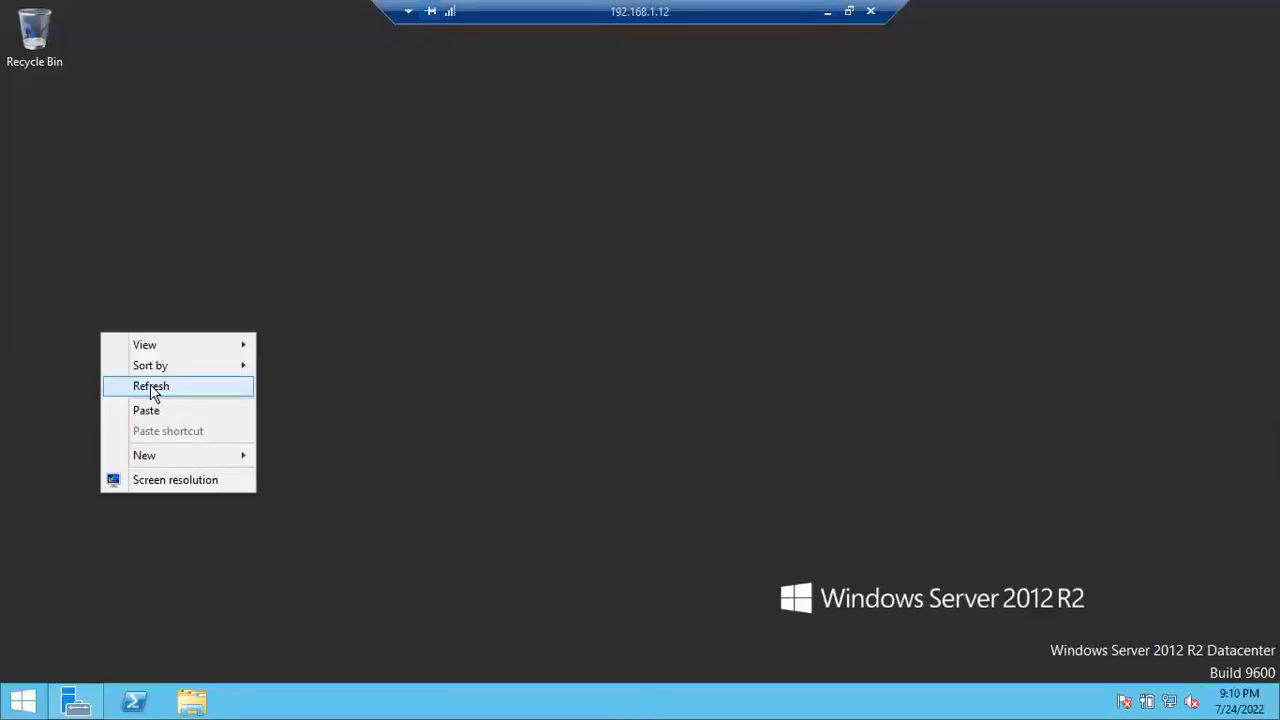
{"action": "left_click", "coordinate": [145, 409]}
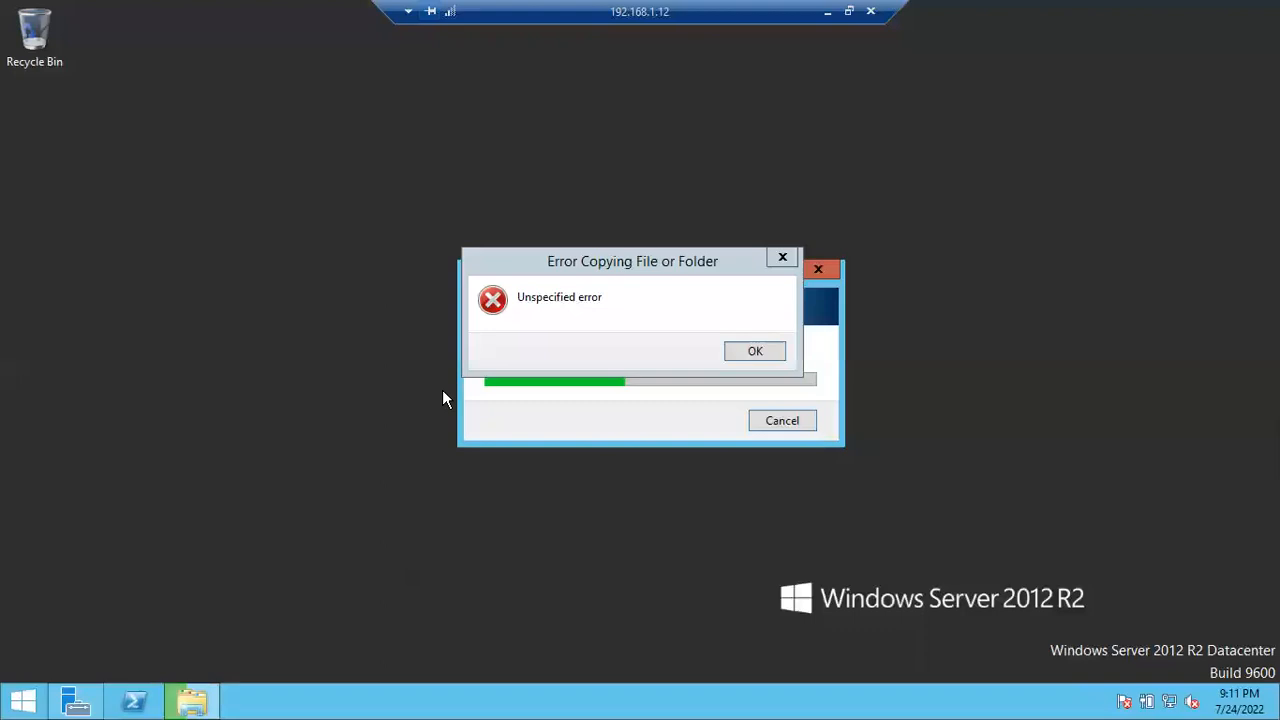
{"action": "left_click", "coordinate": [755, 351]}
{"action": "left_click", "coordinate": [780, 420]}
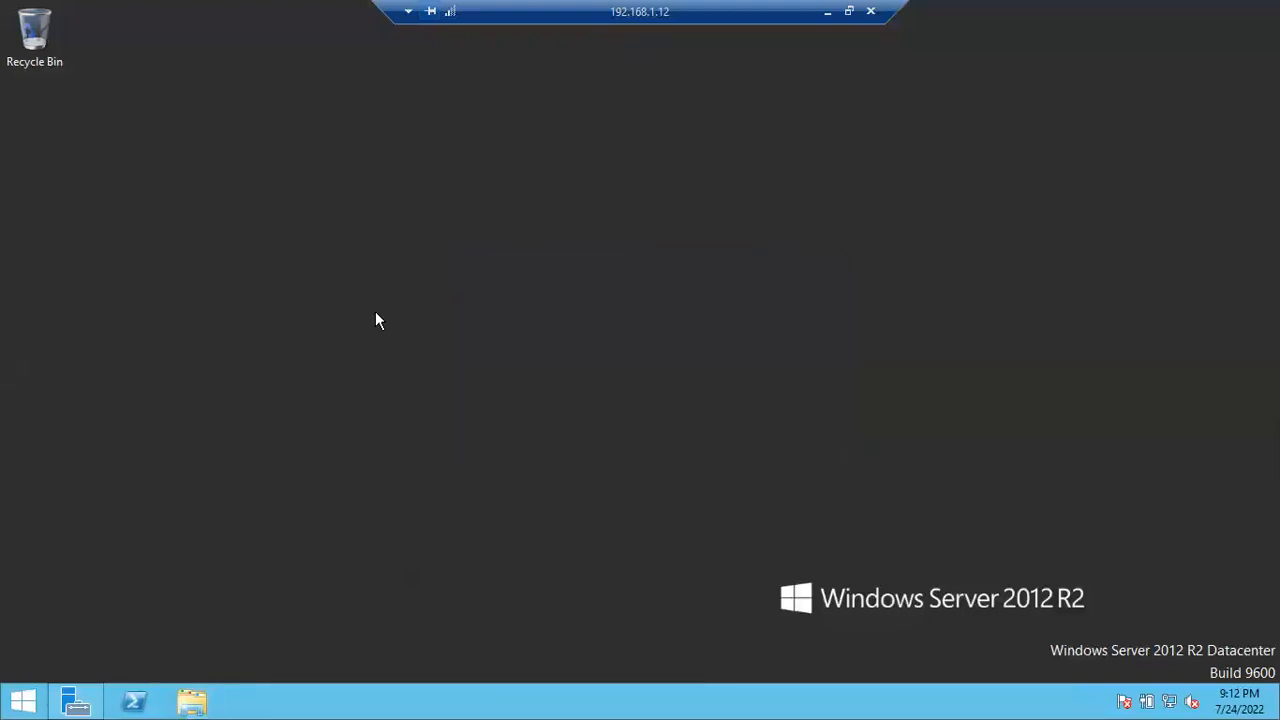
- Paste the SSMS-Setup-ENU installer onto the Windows Server 2012 R2 desktop
{"action": "right_click", "coordinate": [313, 271]}
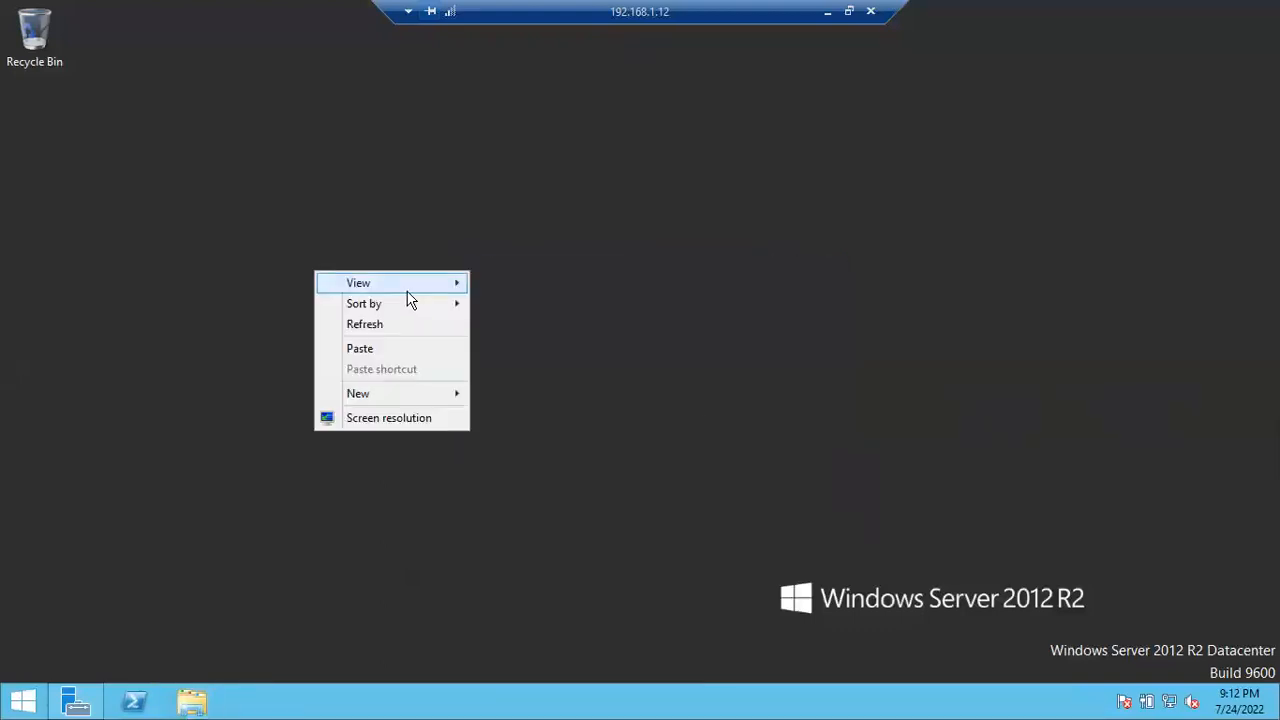
{"action": "left_click", "coordinate": [366, 349]}
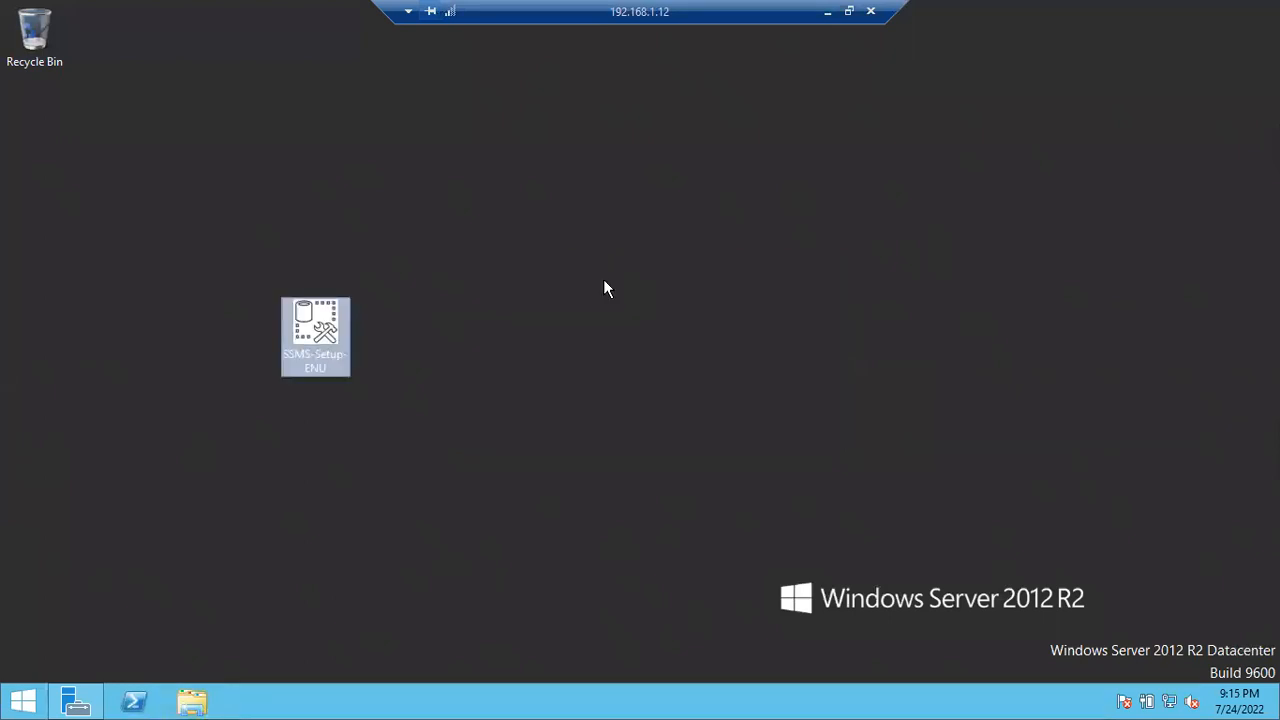
- Run the SSMS-Setup-ENU installer on the remote desktop as administrator
{"action": "left_click", "coordinate": [477, 292]}
{"action": "left_click", "coordinate": [323, 334]}
{"action": "right_click", "coordinate": [322, 332]}
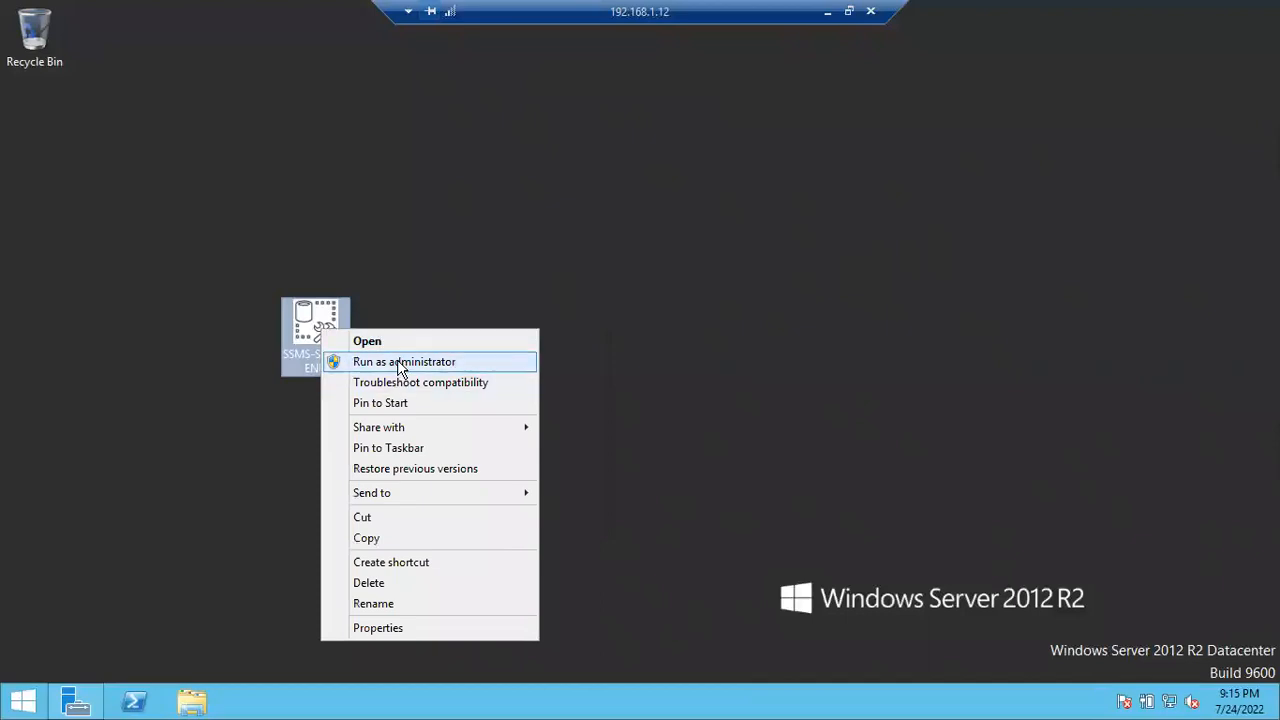
{"action": "left_click", "coordinate": [399, 364]}
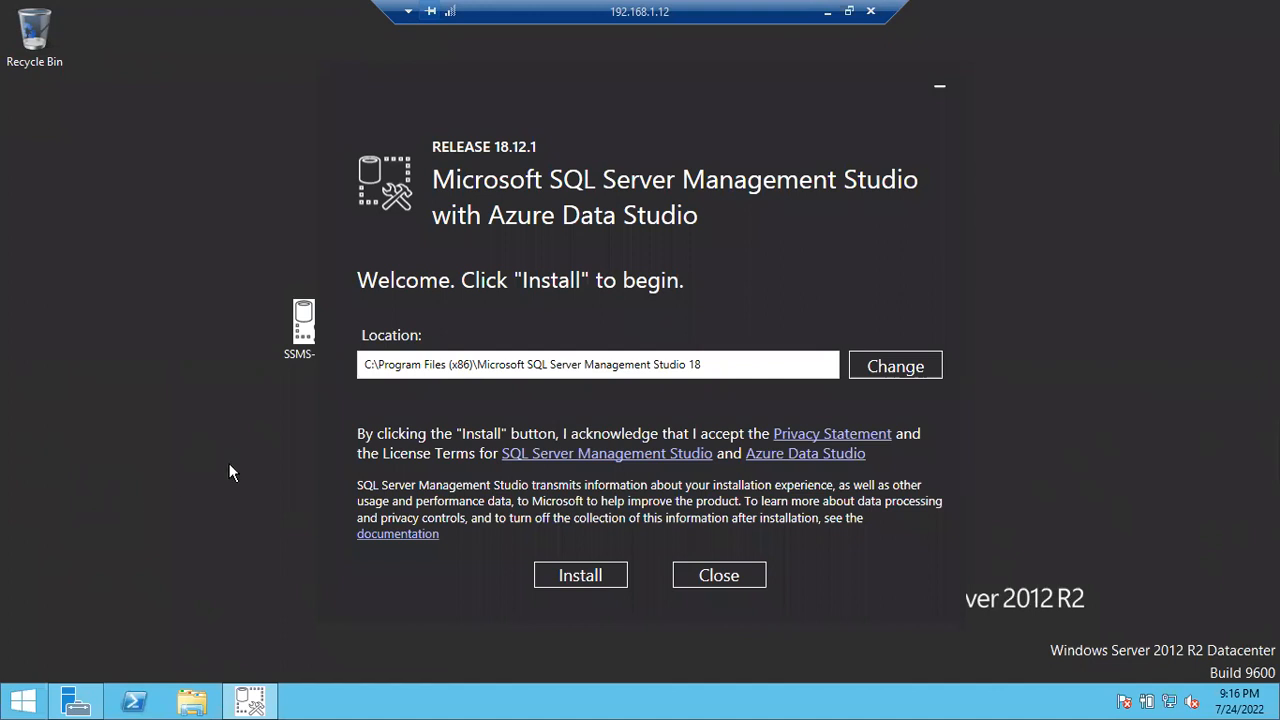
- Install SSMS 18.12.1 to the default Program Files (x86) location
{"action": "left_click", "coordinate": [592, 581]}
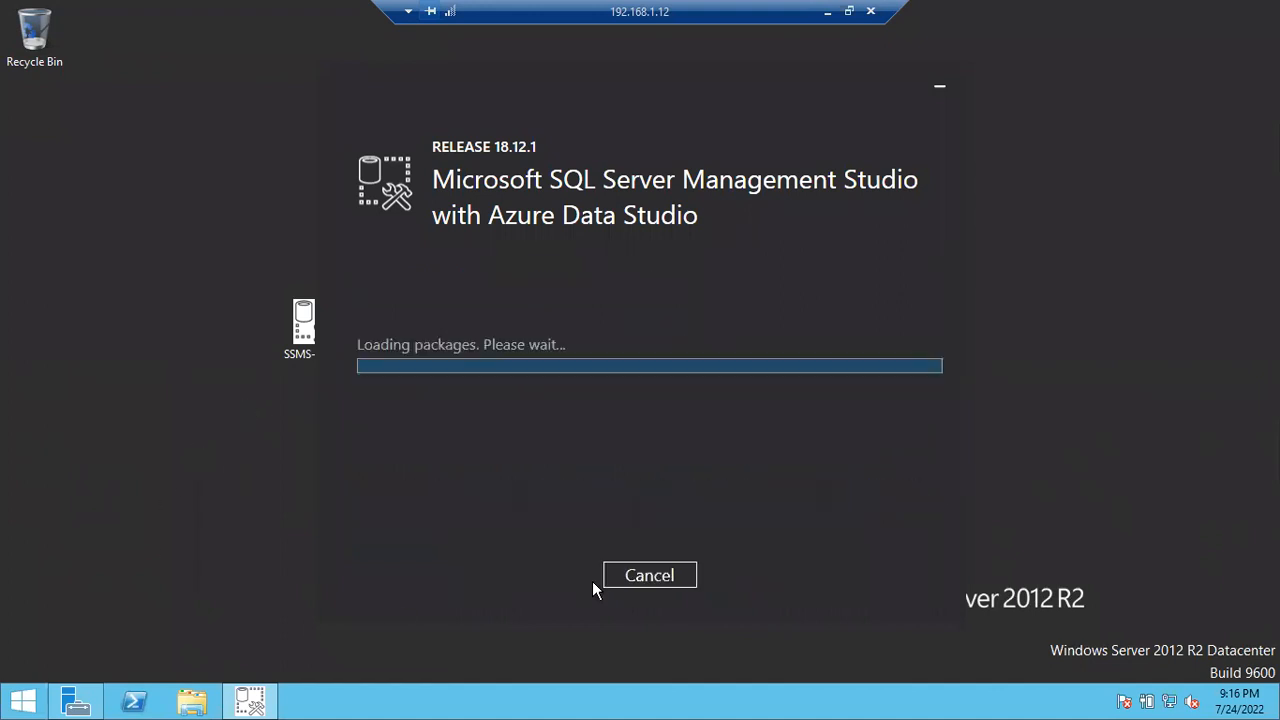
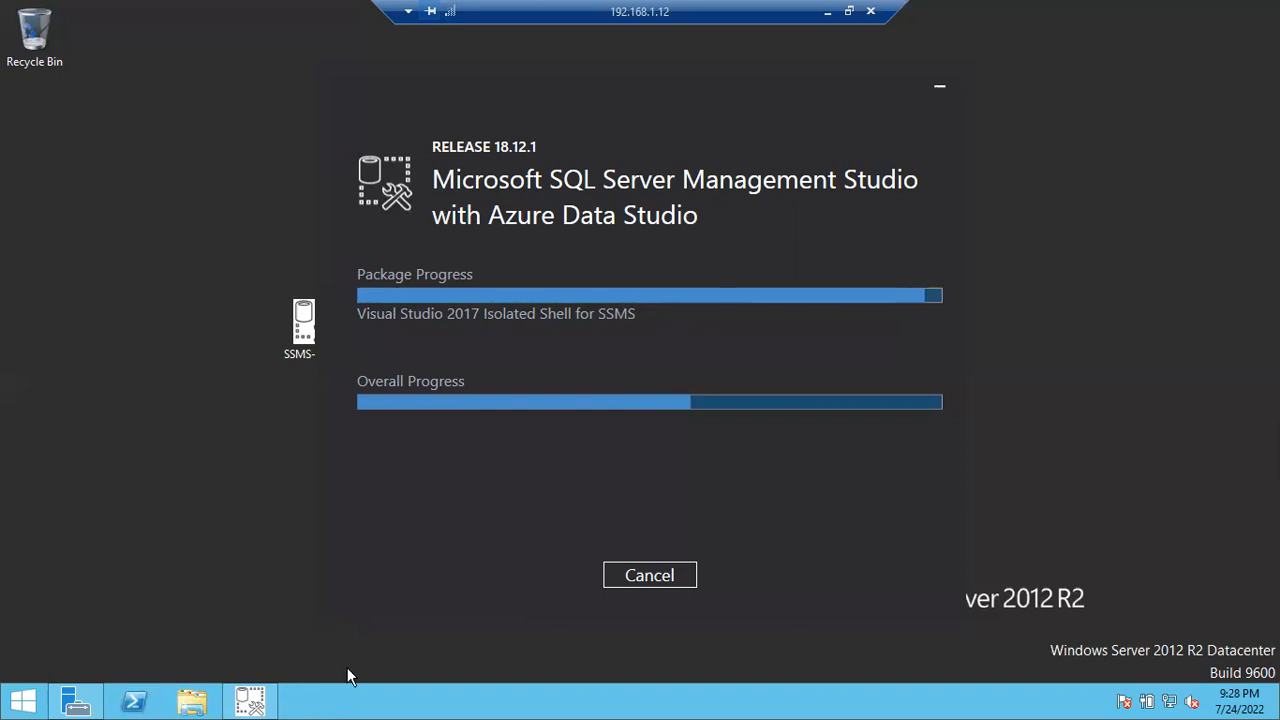
- Open Task Manager from the taskbar while the SSMS 18.12.1 setup keeps running
{"action": "right_click", "coordinate": [313, 705]}
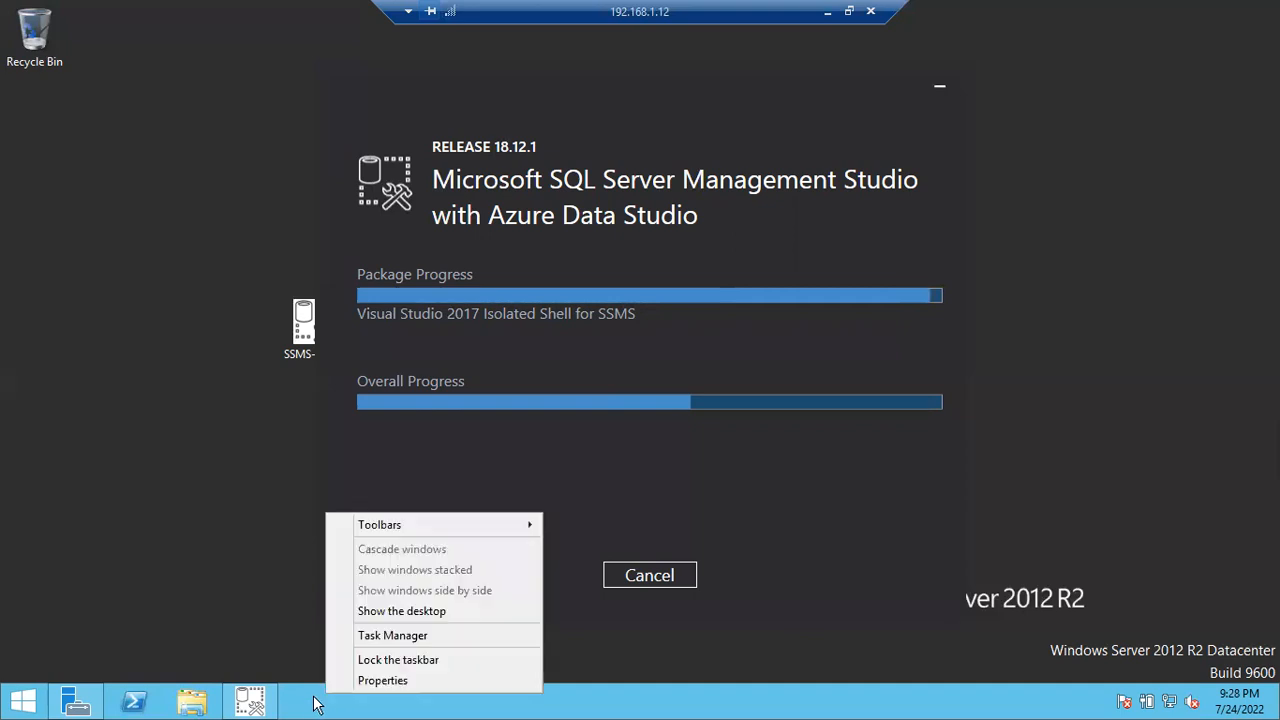
{"action": "left_click", "coordinate": [375, 638]}
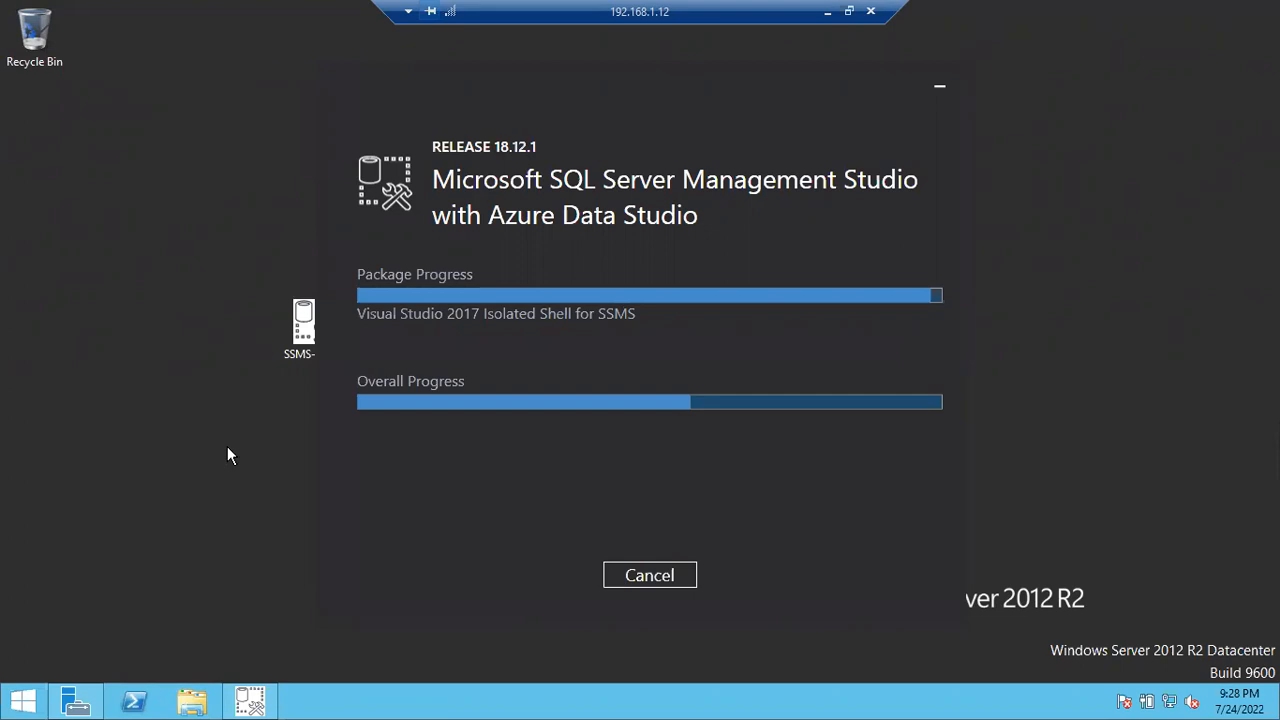
{"action": "key", "text": "ctrl+shift+Escape"}
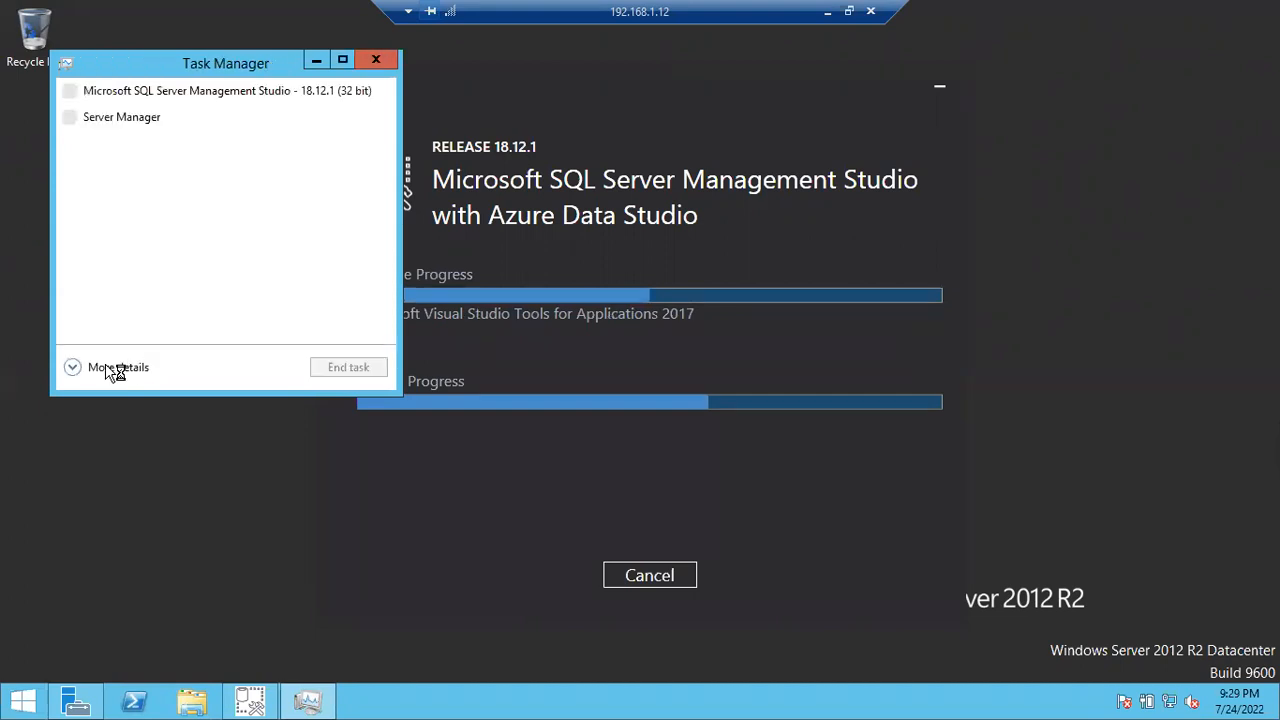
- Show Task Manager's full process list sorted by memory, largest first, then move it aside and minimize it
{"action": "left_click", "coordinate": [114, 369]}
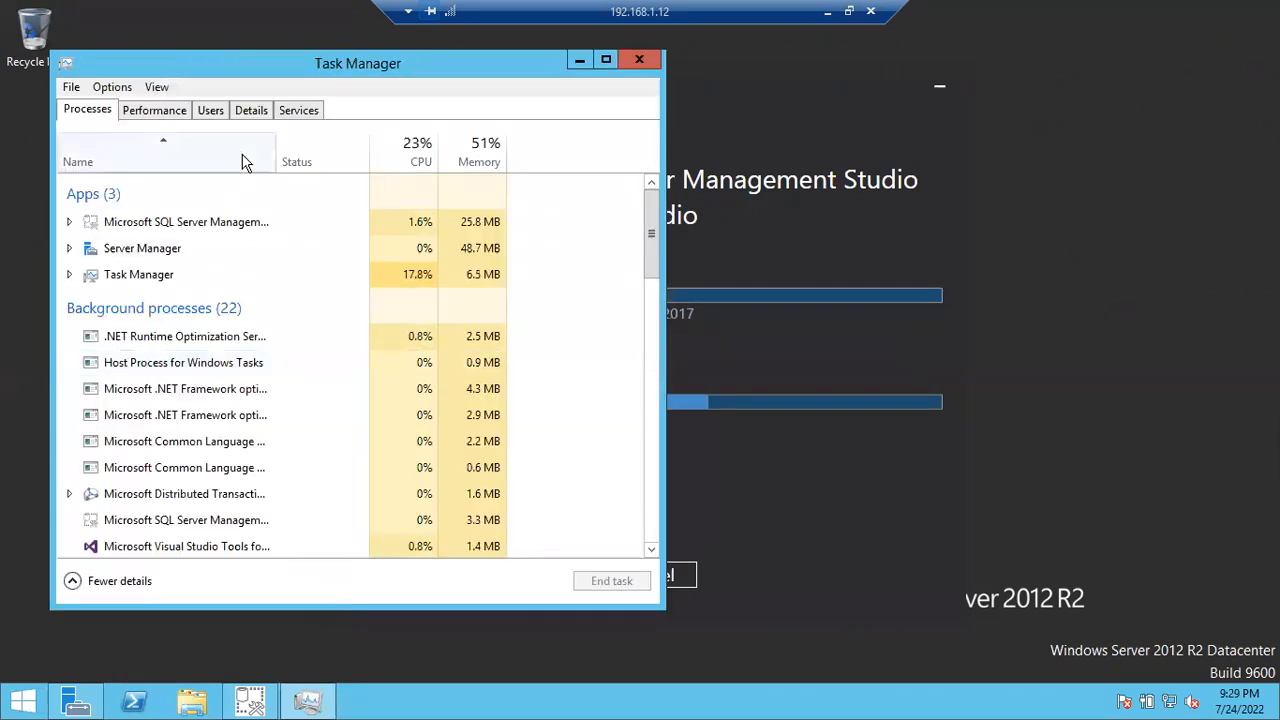
{"action": "left_click", "coordinate": [488, 162]}
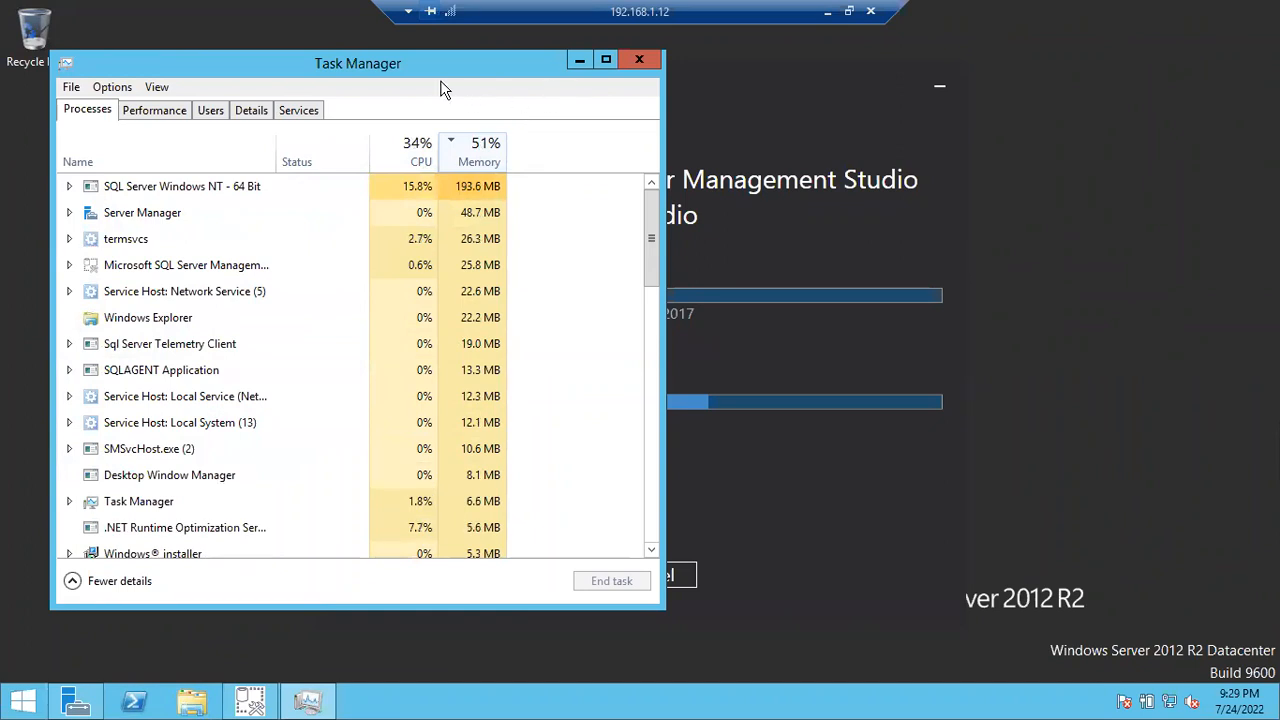
{"action": "left_click_drag", "start_coordinate": [440, 63], "coordinate": [400, 150]}
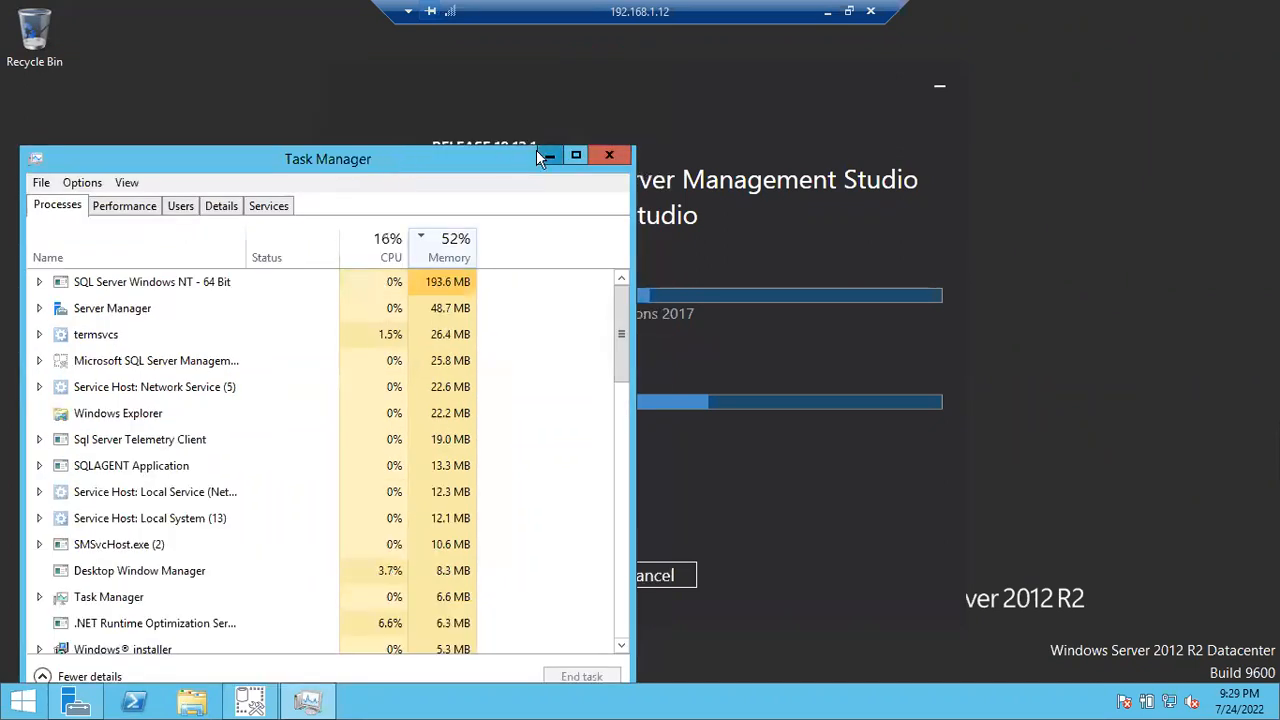
{"action": "left_click", "coordinate": [545, 147]}
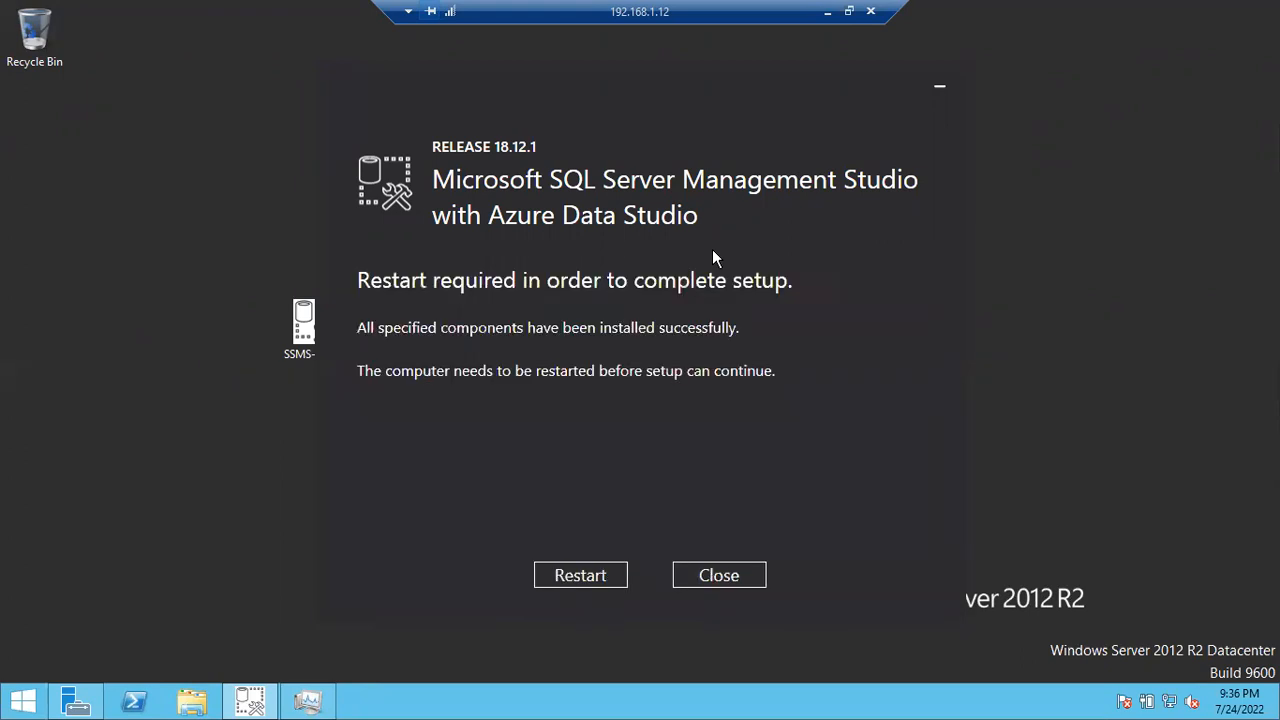
- Restart the server to finish the SSMS setup, even with Task Manager still open
{"action": "left_click", "coordinate": [580, 577]}
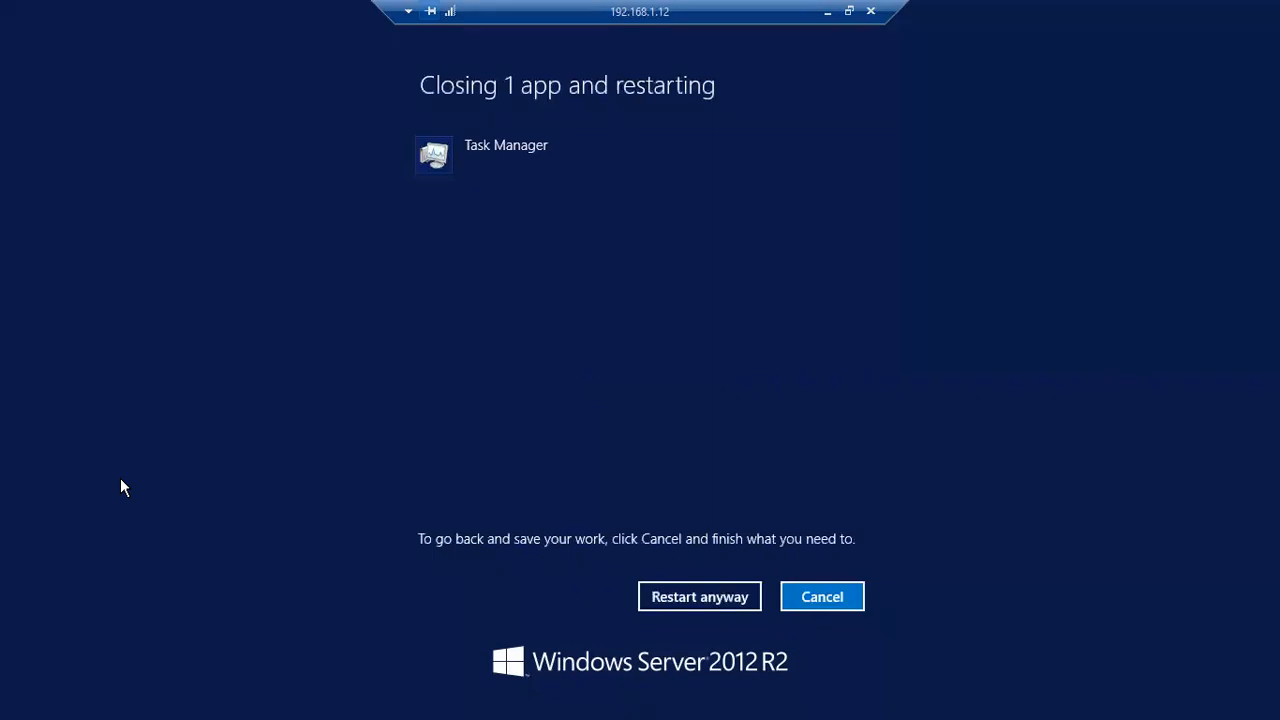
{"action": "left_click", "coordinate": [662, 597]}
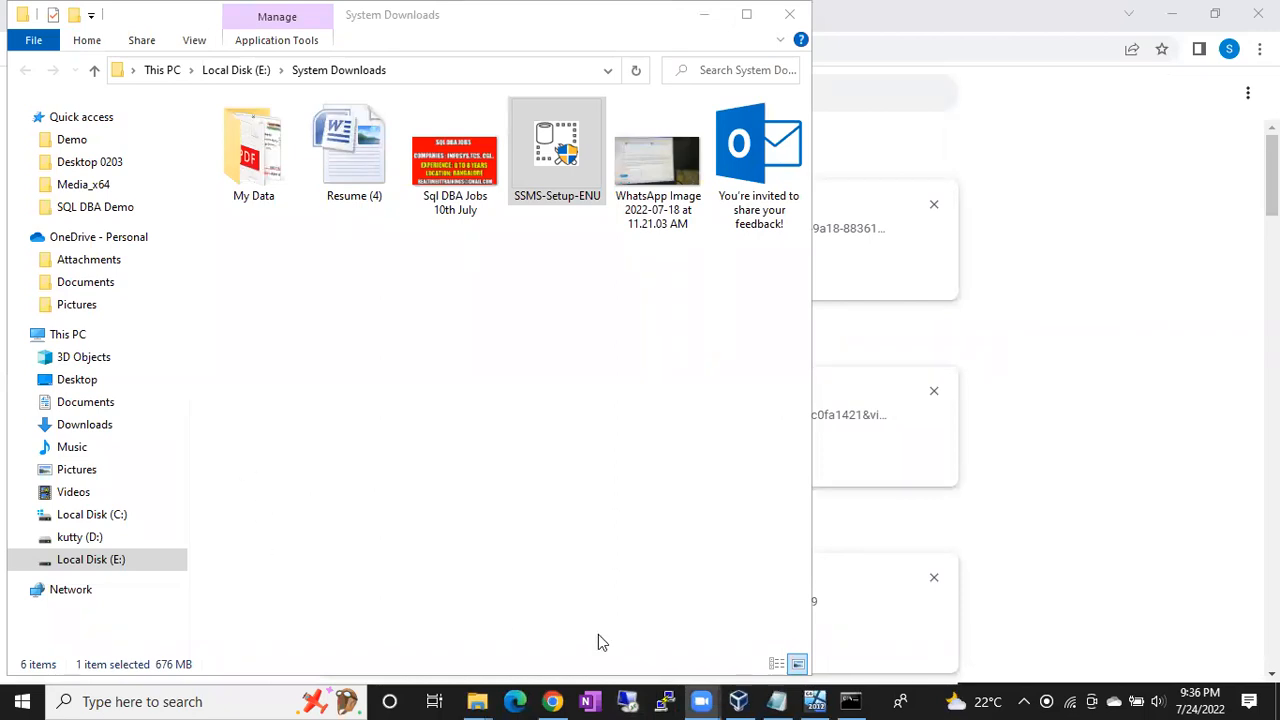
- Close the cmd.exe window and bring the BATCH45 VirtualBox window forward
{"action": "left_click", "coordinate": [842, 697]}
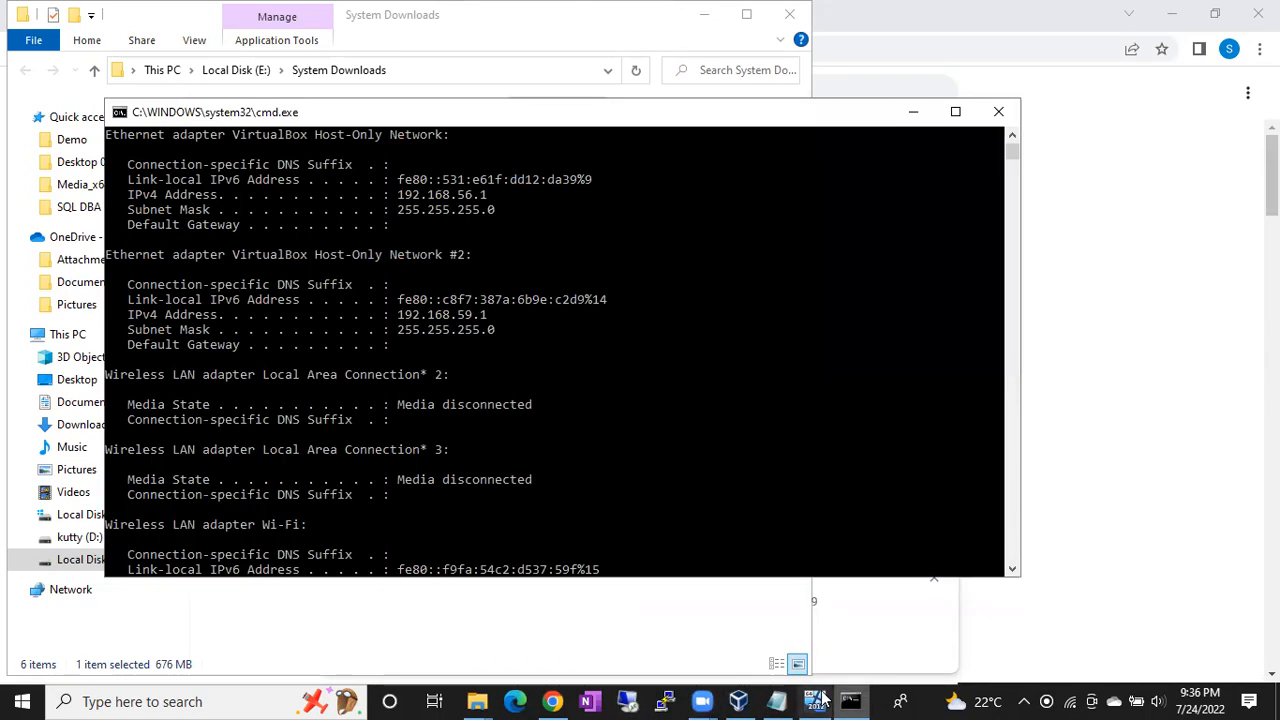
{"action": "left_click", "coordinate": [817, 699]}
{"action": "left_click", "coordinate": [852, 700]}
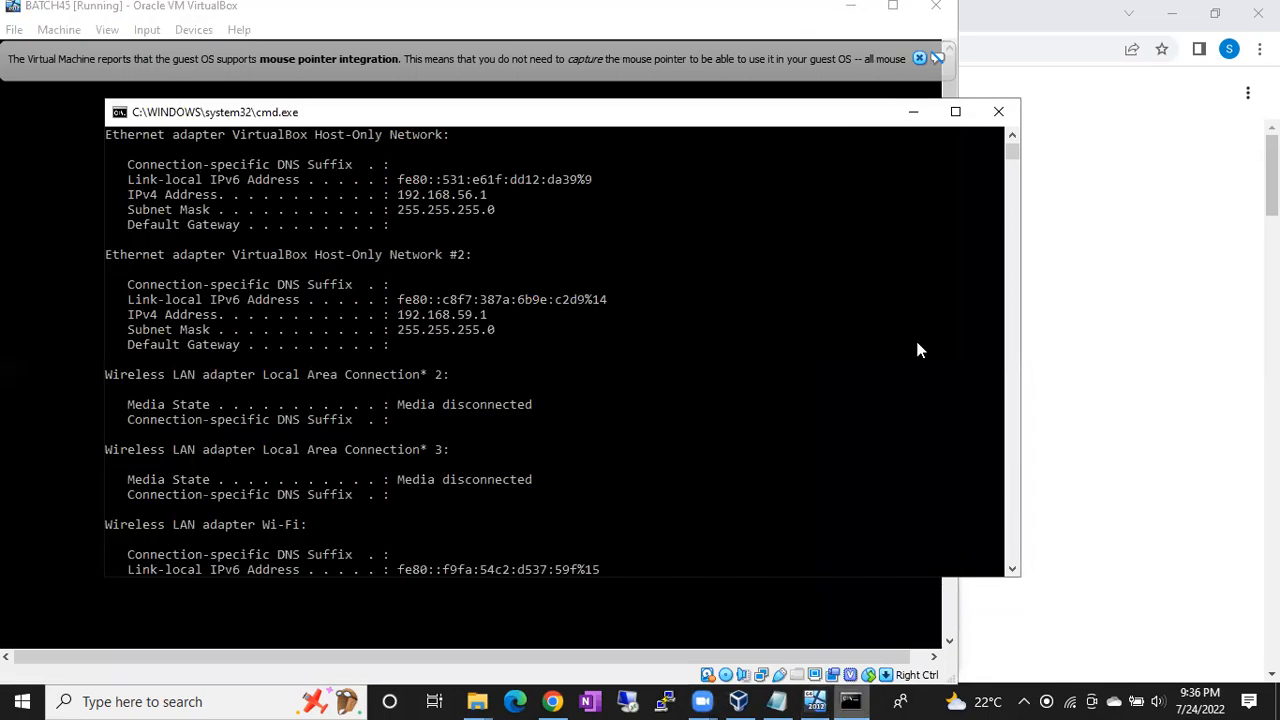
{"action": "left_click", "coordinate": [1004, 118]}
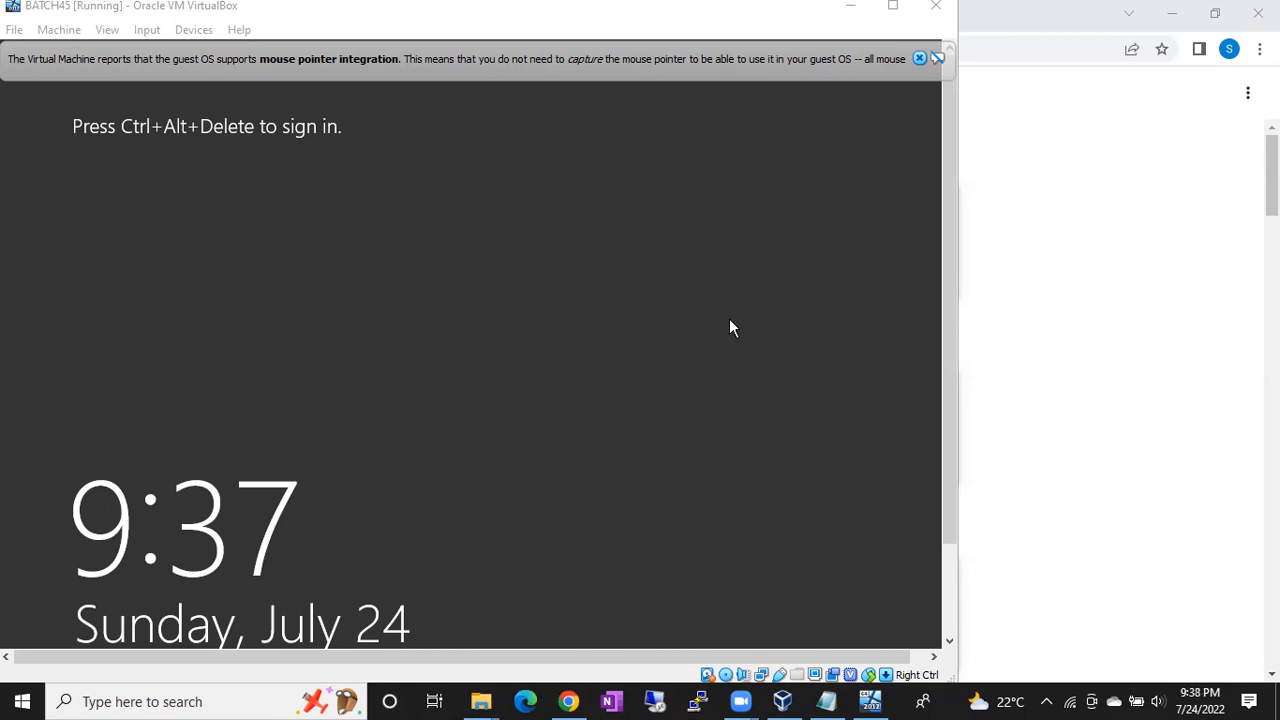
{"action": "left_click", "coordinate": [876, 699]}
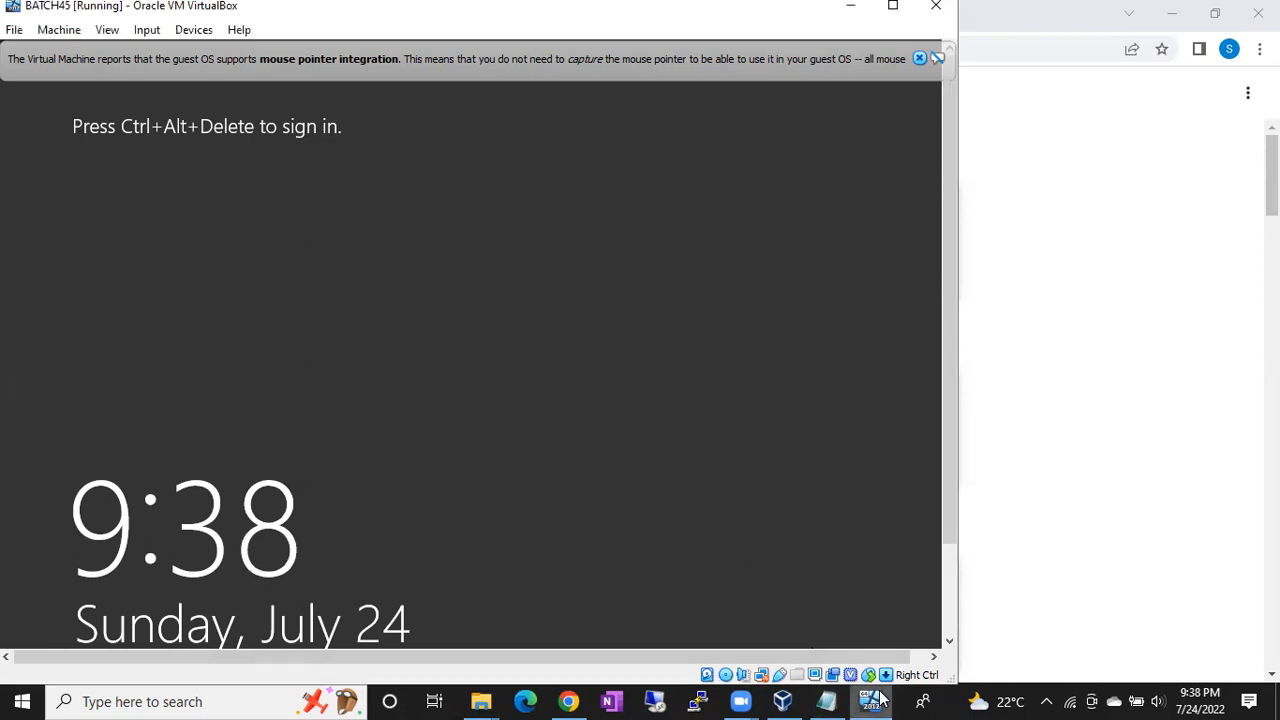
{"action": "left_click", "coordinate": [655, 700]}
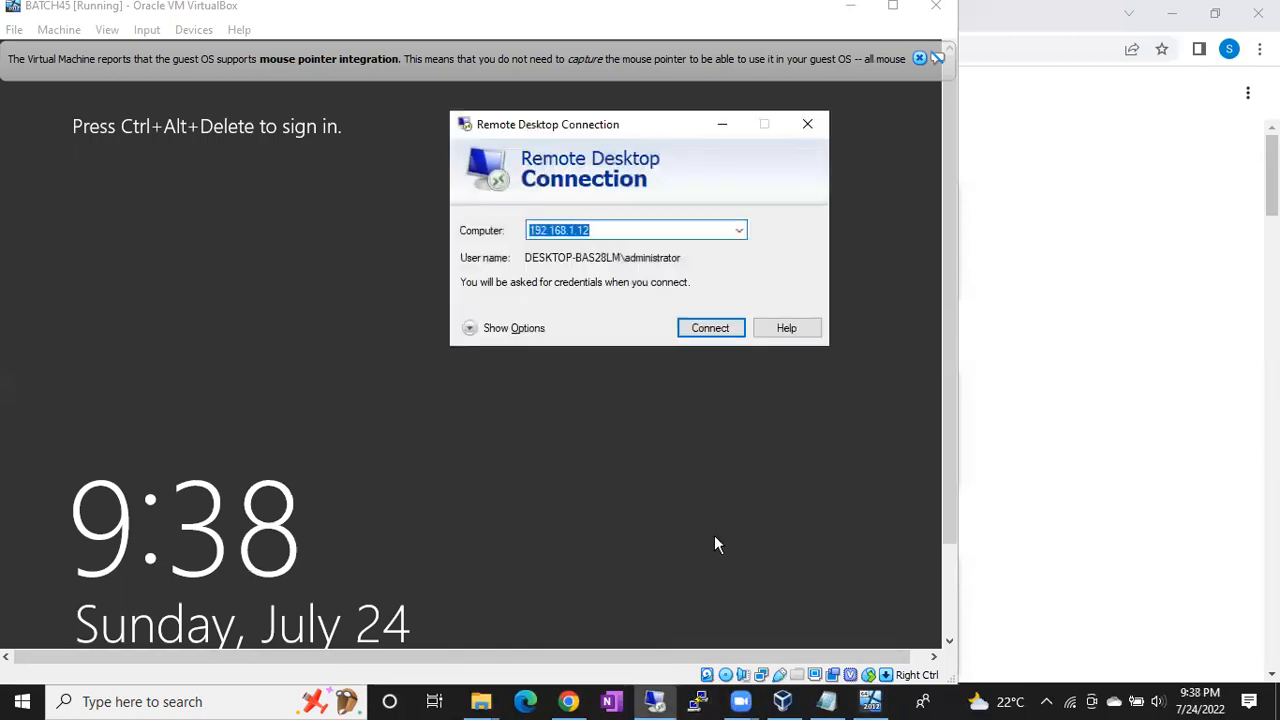
- Cancel the first connection to 192.168.1.12 and dismiss VirtualBox's mouse-integration notice
{"action": "left_click", "coordinate": [716, 330]}
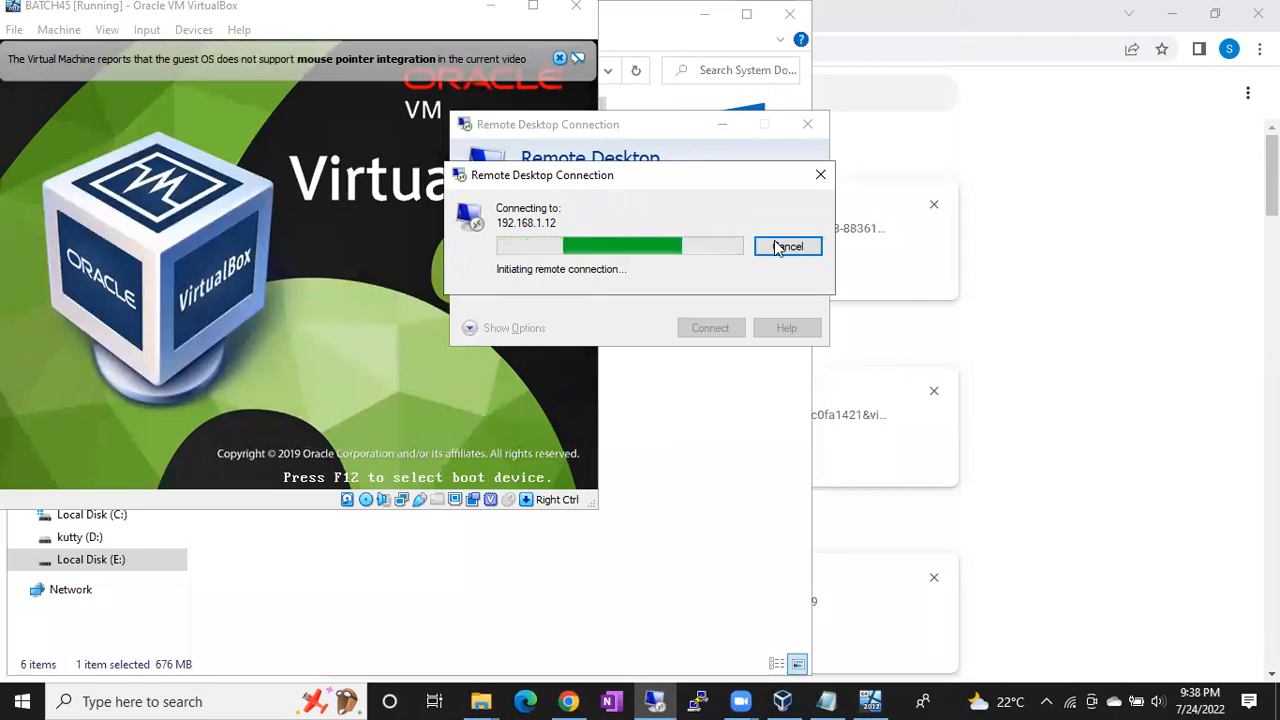
{"action": "left_click", "coordinate": [781, 247]}
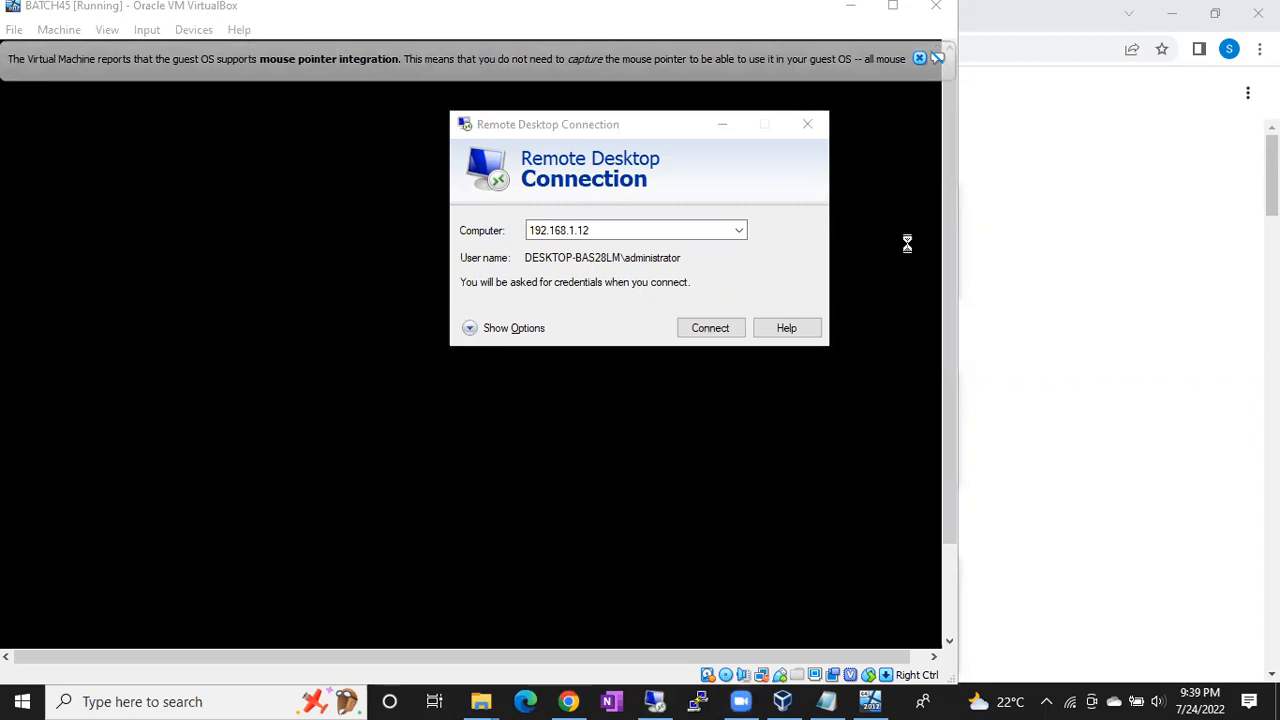
{"action": "left_click", "coordinate": [921, 61]}
{"action": "left_click", "coordinate": [920, 60]}
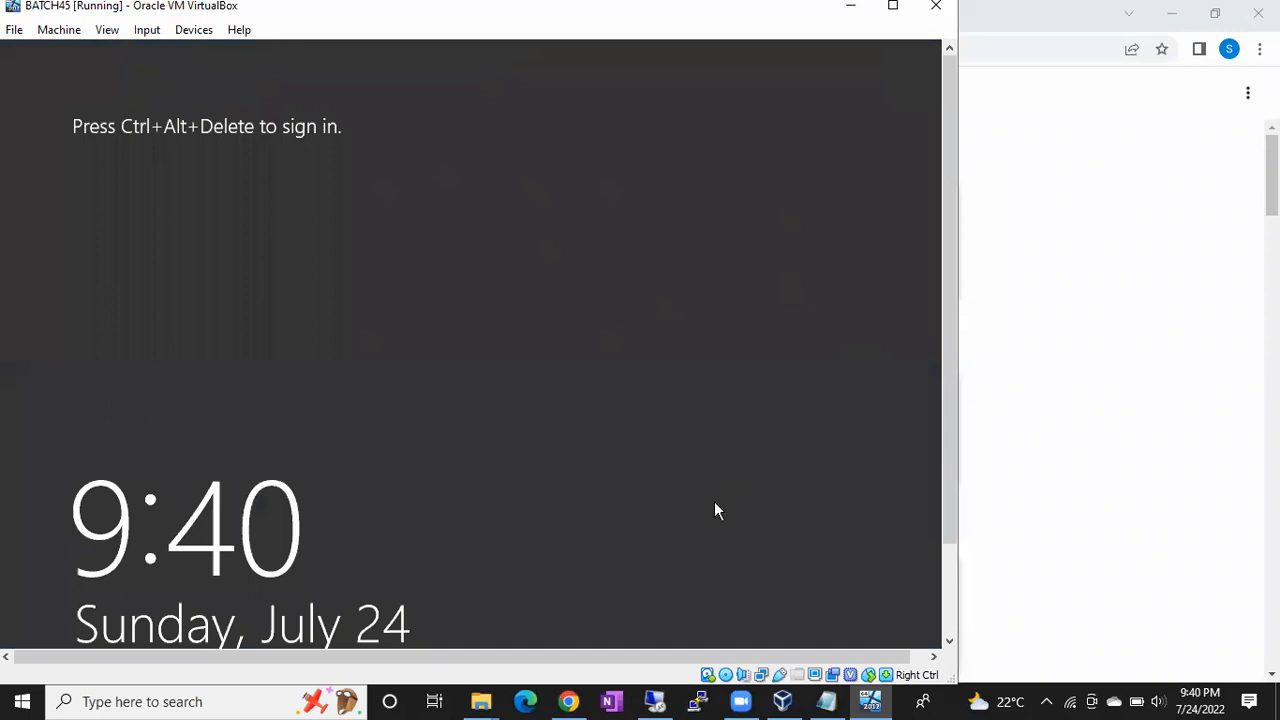
- Connect to 192.168.1.12 with the administrator password, accepting the certificate warning
{"action": "left_click", "coordinate": [655, 701]}
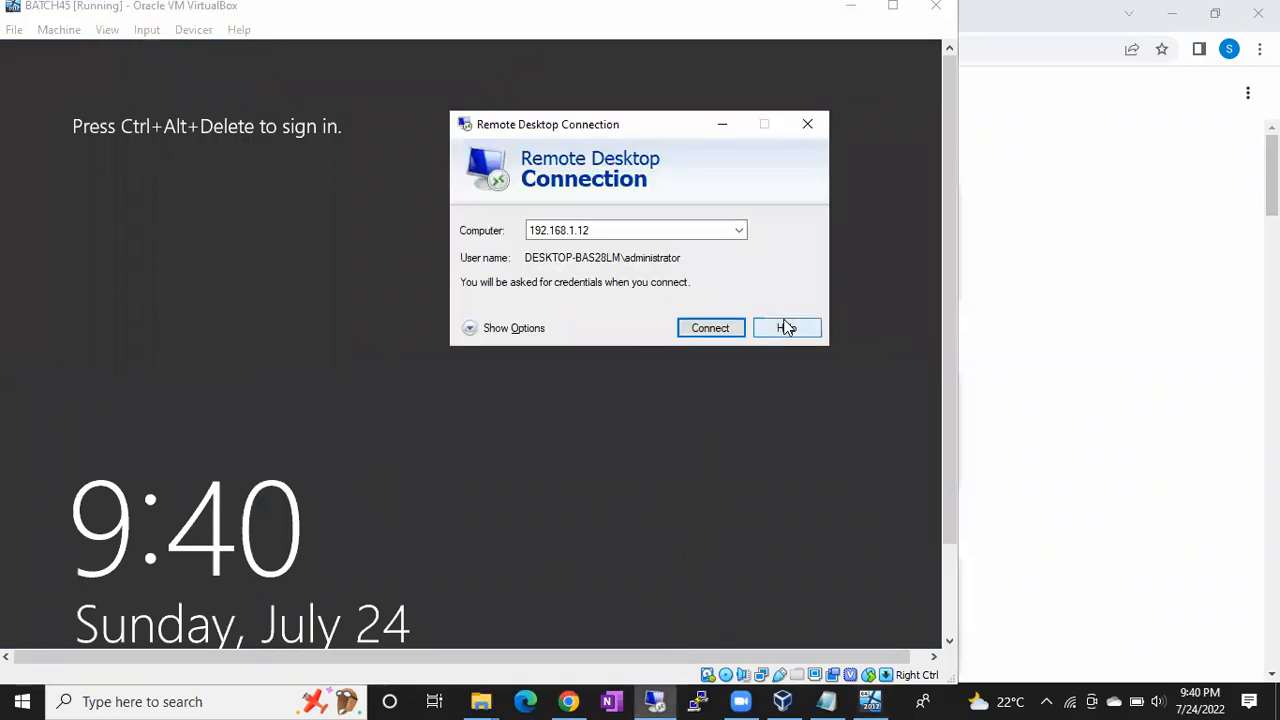
{"action": "left_click", "coordinate": [713, 329]}
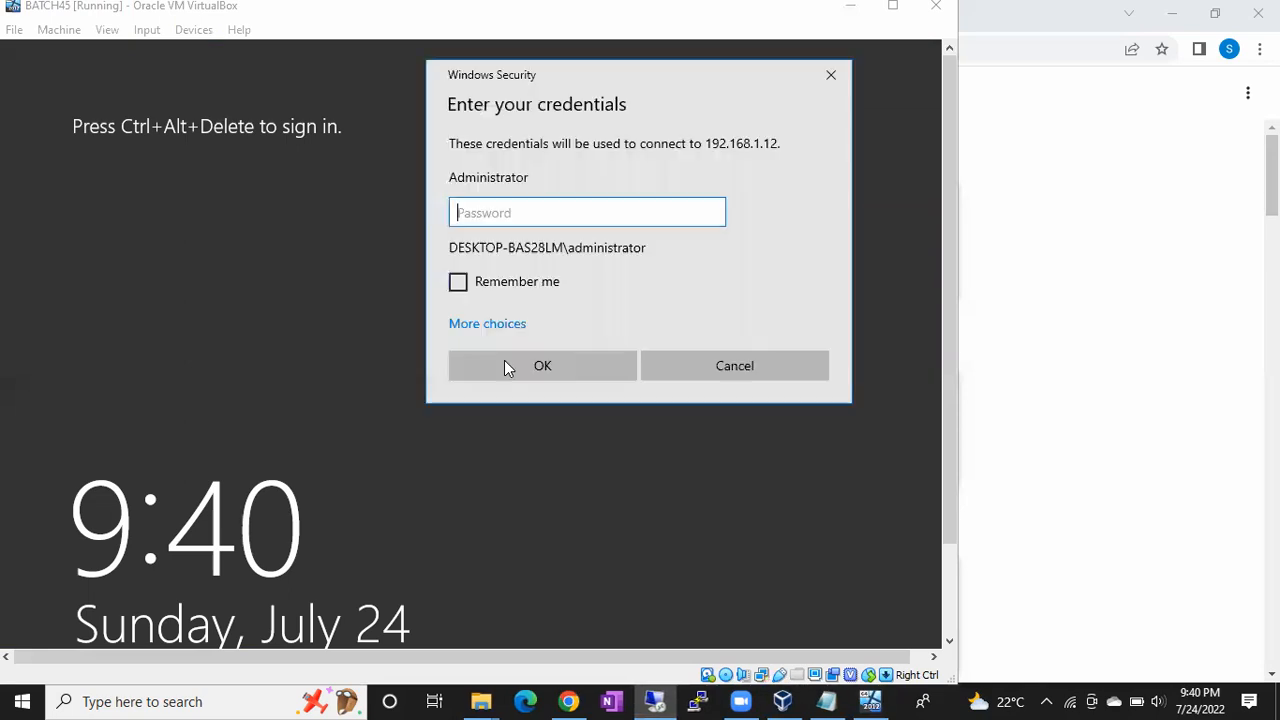
{"action": "type", "text": "••••••••••••"}
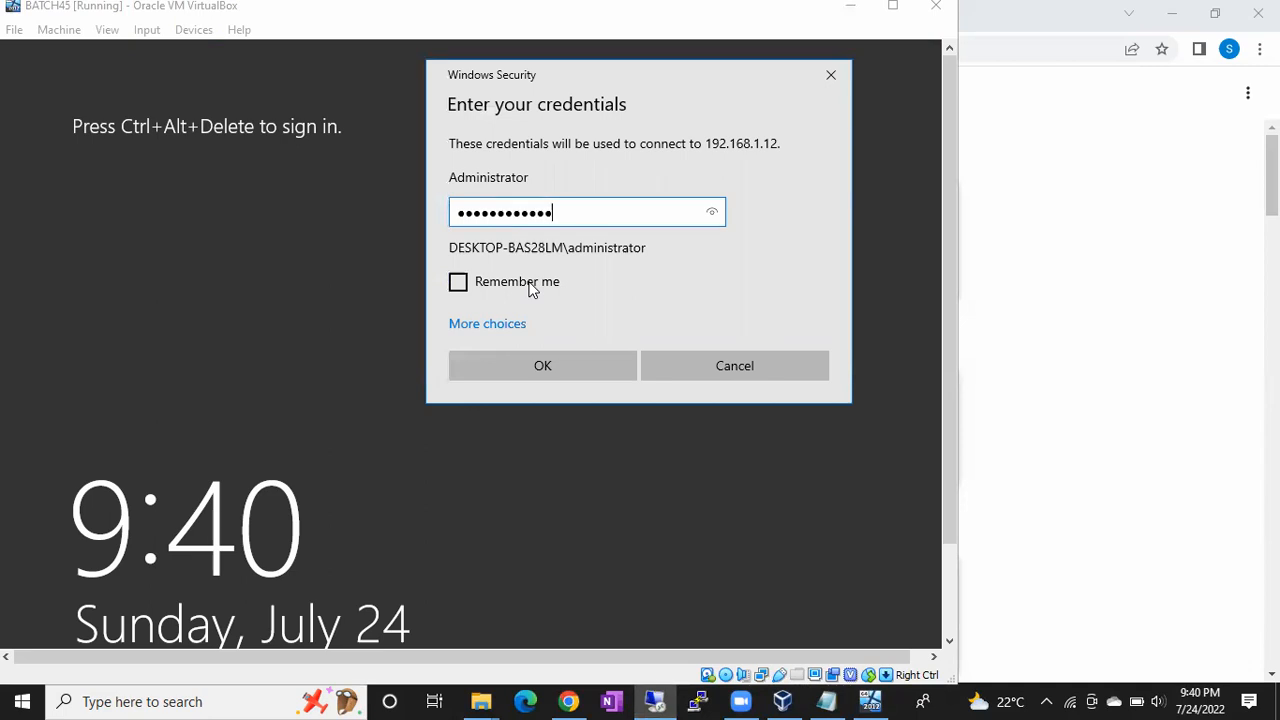
{"action": "key", "text": "Return"}
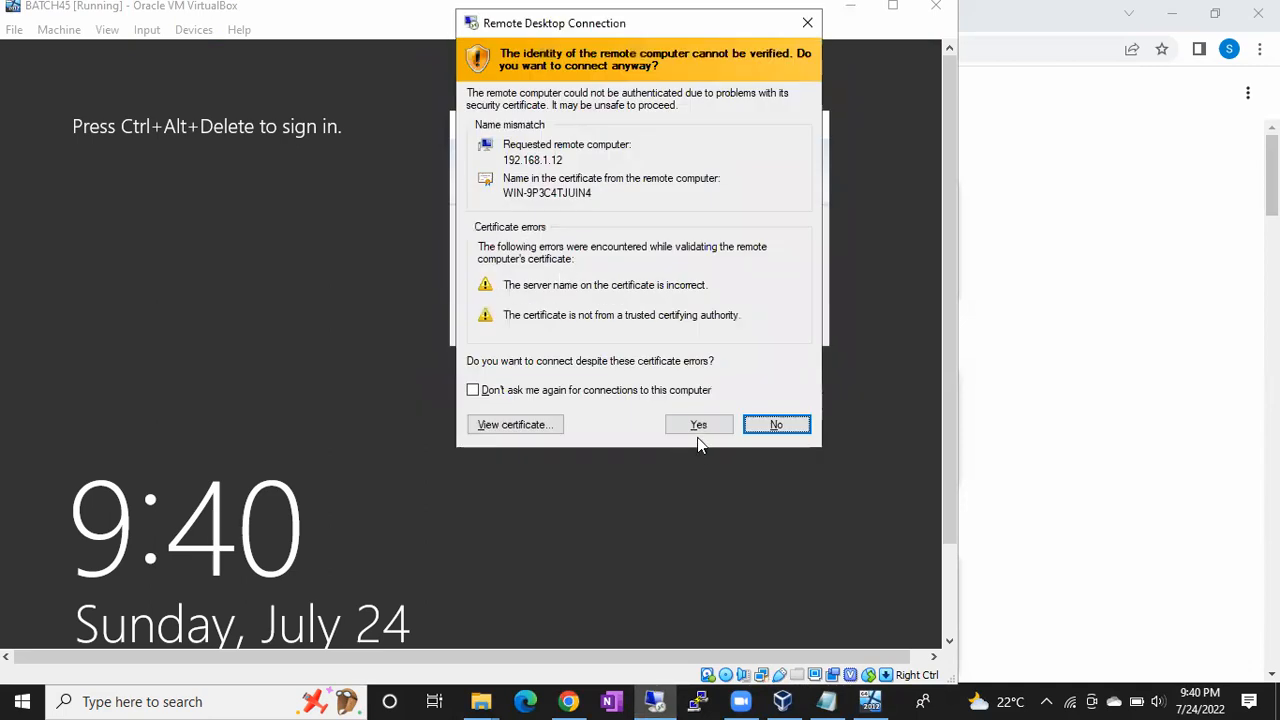
{"action": "left_click", "coordinate": [697, 433]}
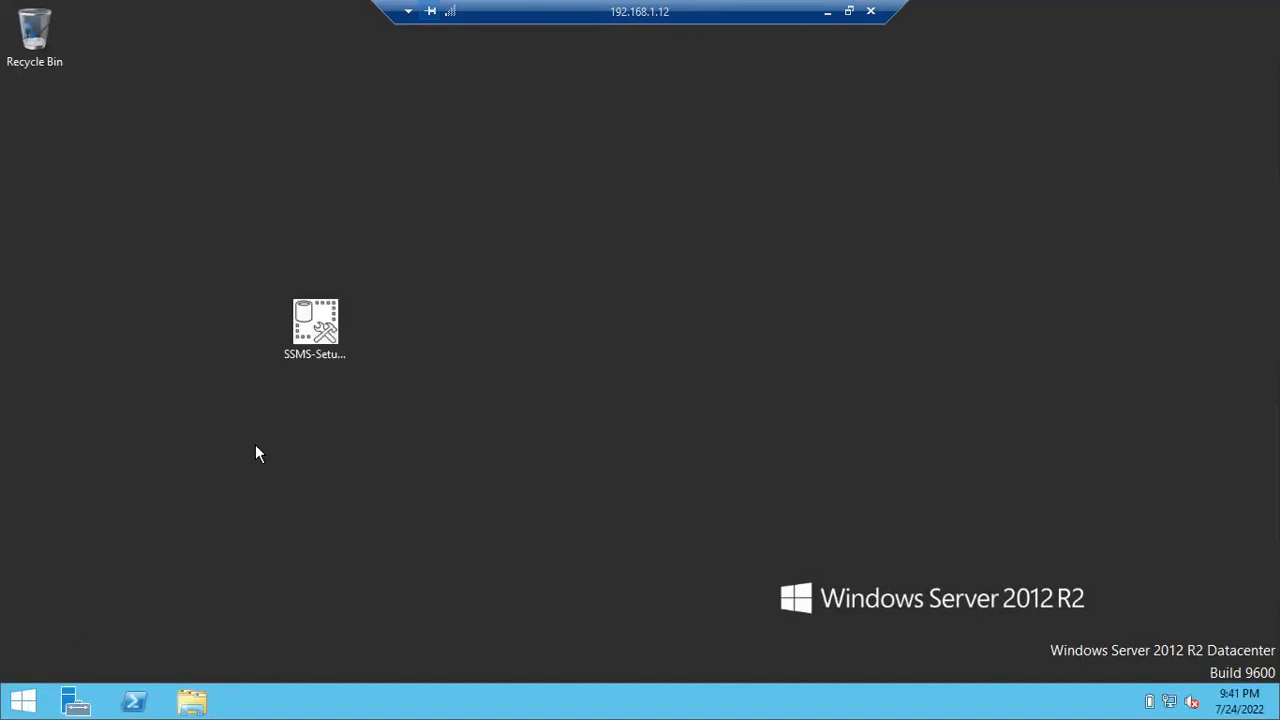
- Run the SSMS-Setup file from the remote server's desktop
{"action": "left_click", "coordinate": [306, 350]}
{"action": "double_click", "coordinate": [340, 347]}
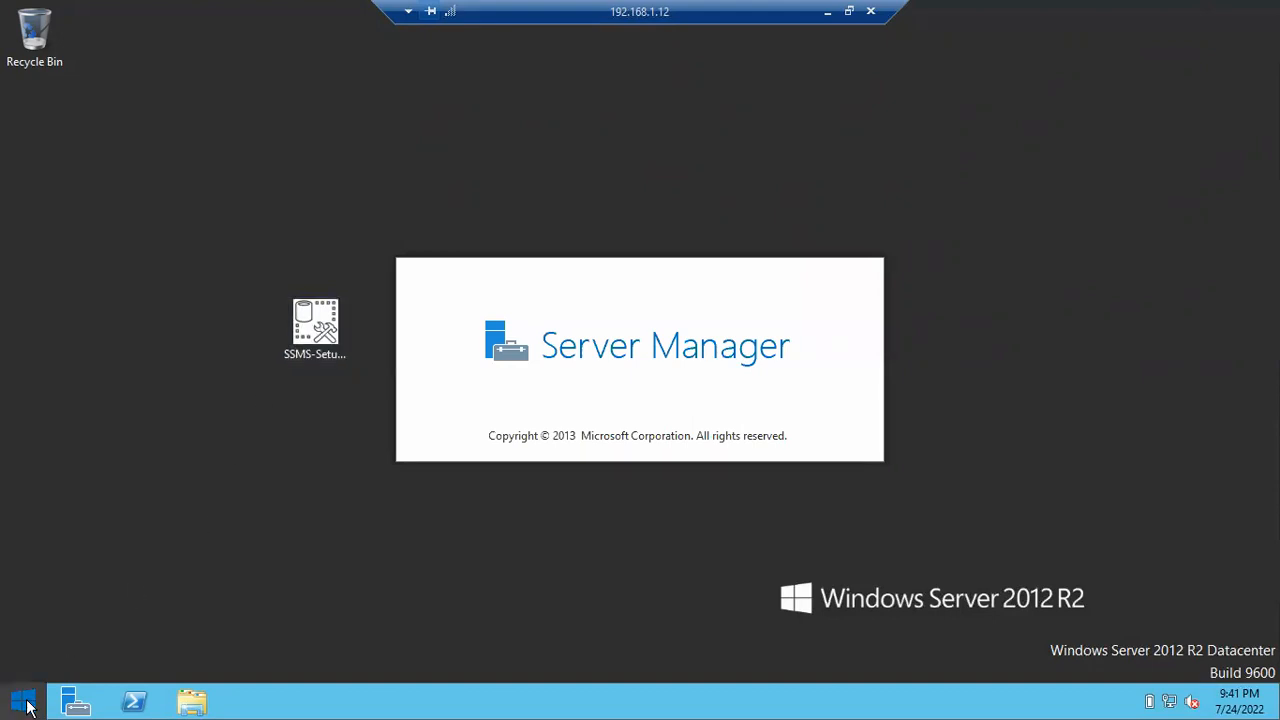
- Search the Start screen for 'ss' and launch Microsoft SQL Server Management Studio 18
{"action": "left_click", "coordinate": [24, 703]}
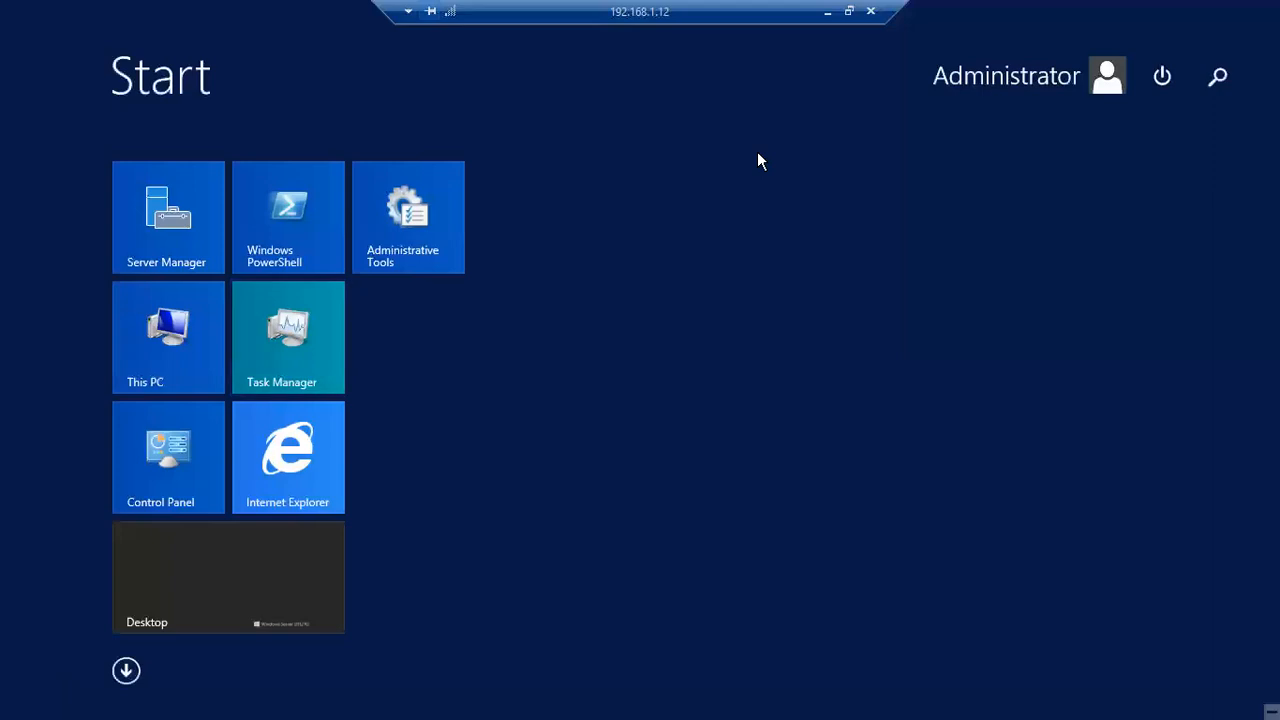
{"action": "type", "text": "ss"}
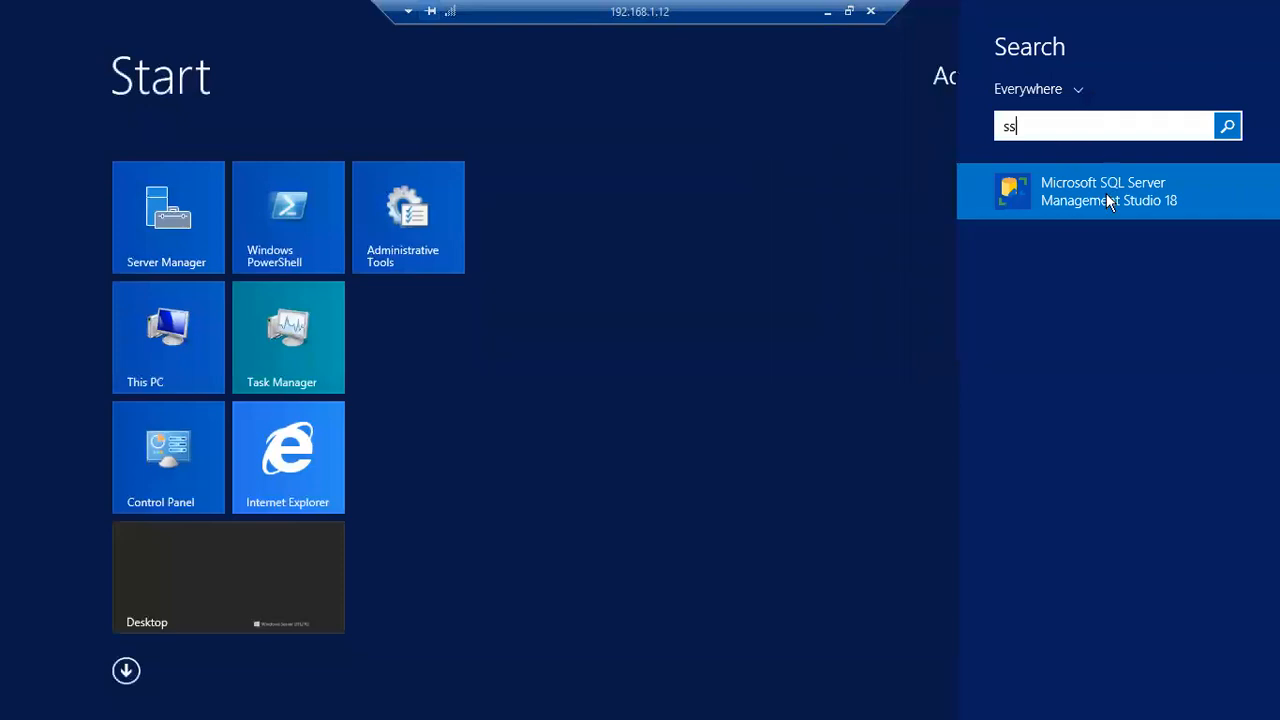
{"action": "key", "text": "Return"}
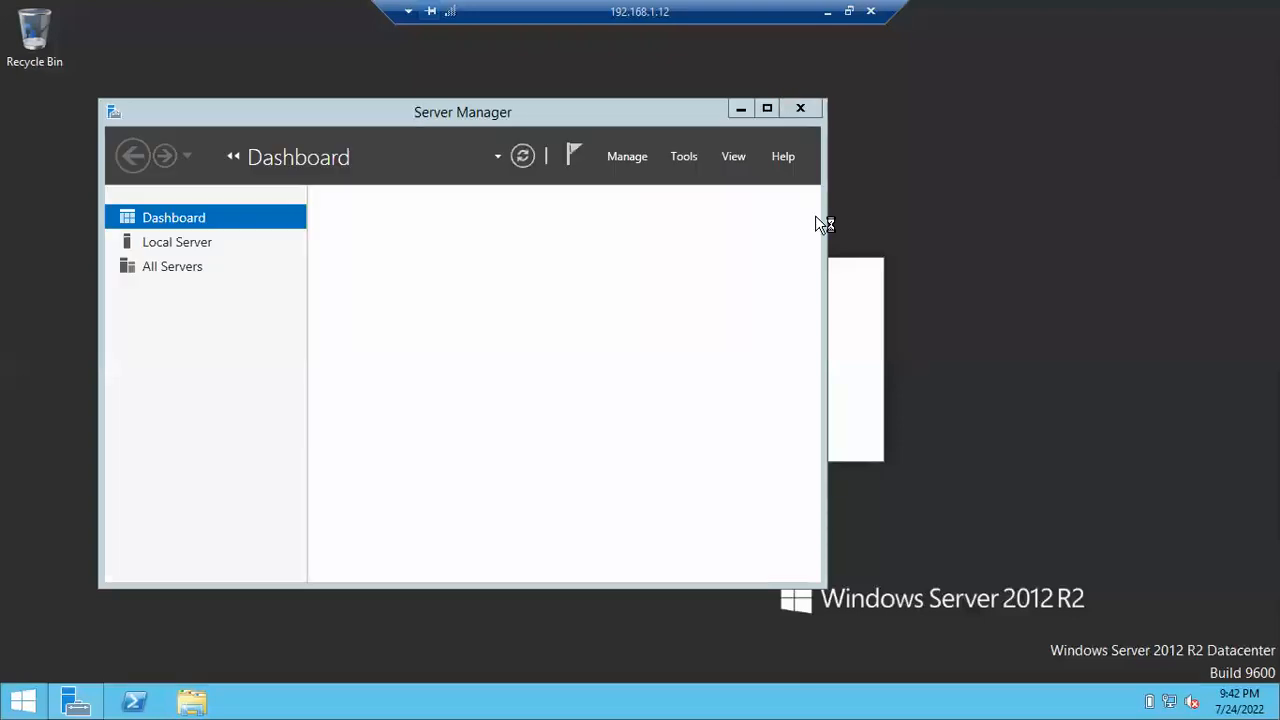
- Minimize the Server Manager dashboard window
{"action": "left_click", "coordinate": [740, 109]}
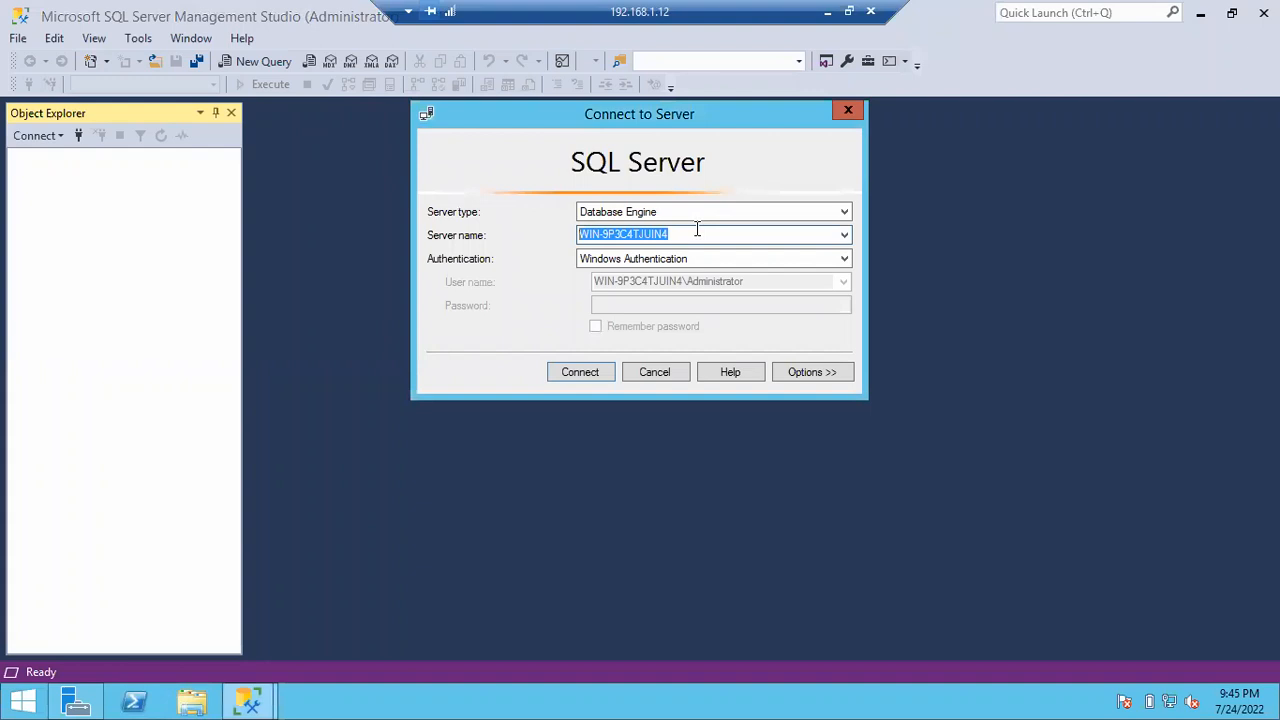
- Connect to the local Database Engine using Windows Authentication
{"action": "left_click", "coordinate": [650, 258]}
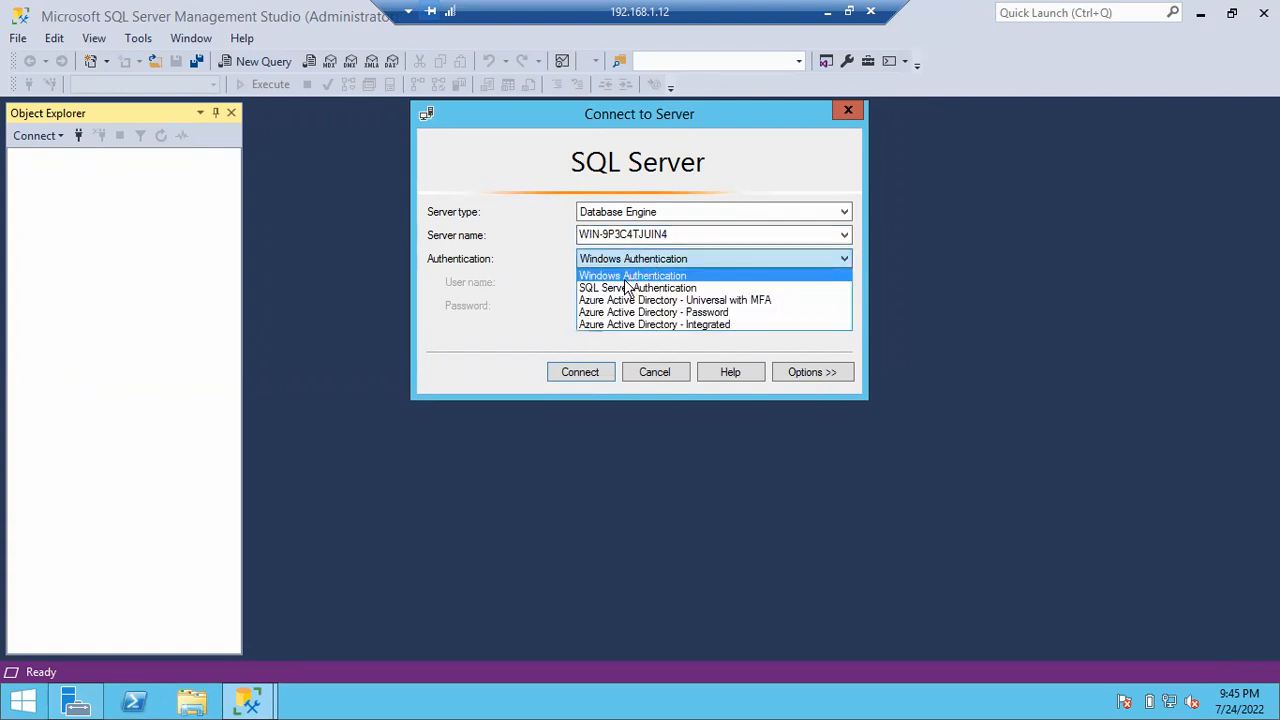
{"action": "left_click", "coordinate": [630, 274]}
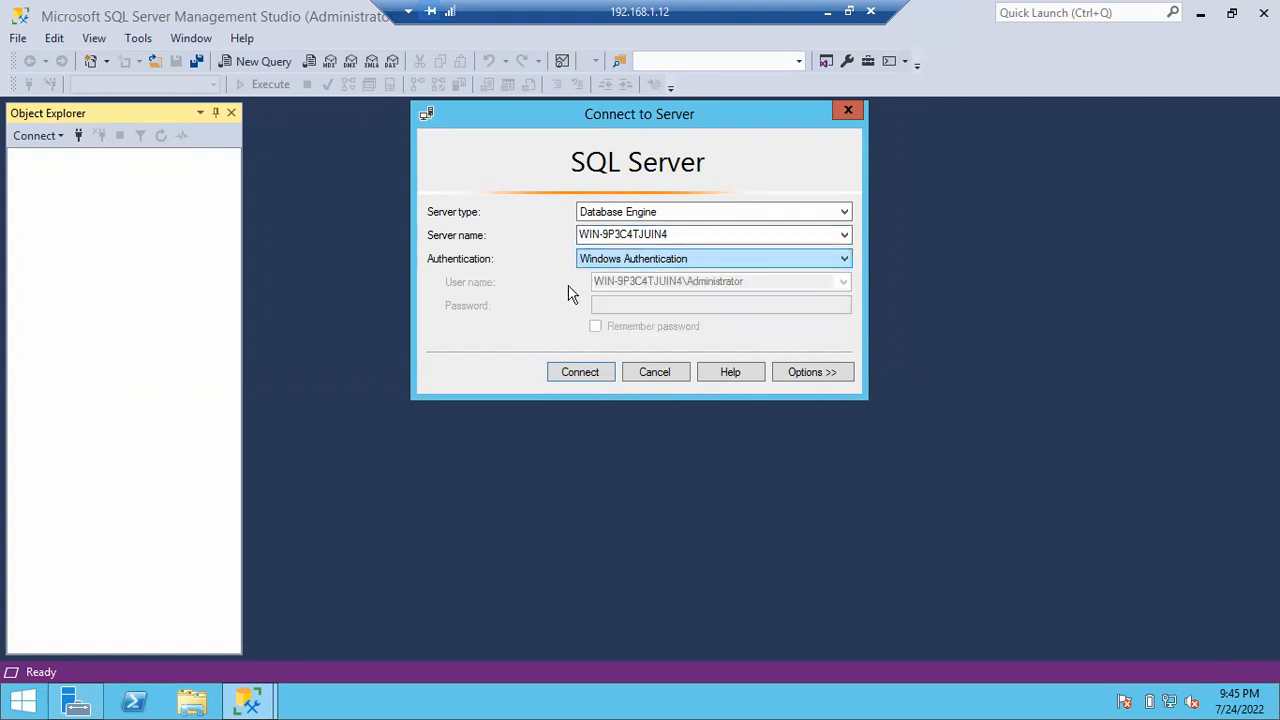
{"action": "left_click", "coordinate": [637, 215]}
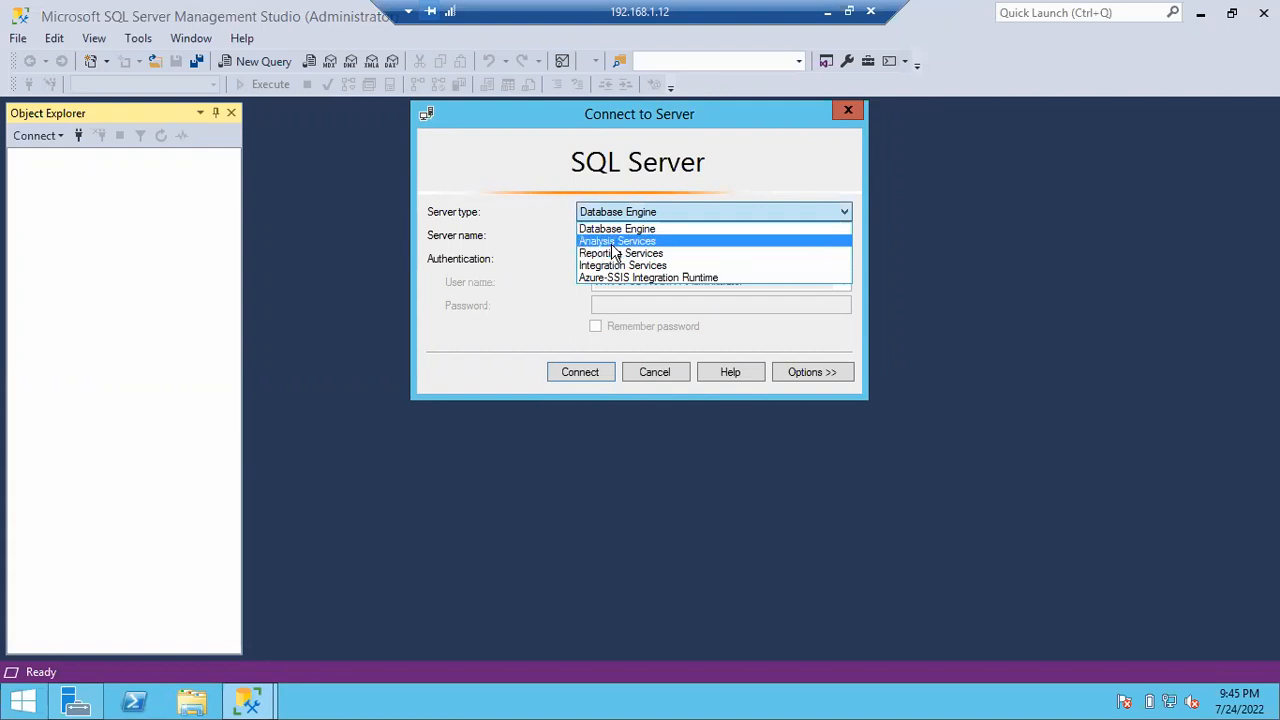
{"action": "left_click", "coordinate": [614, 222]}
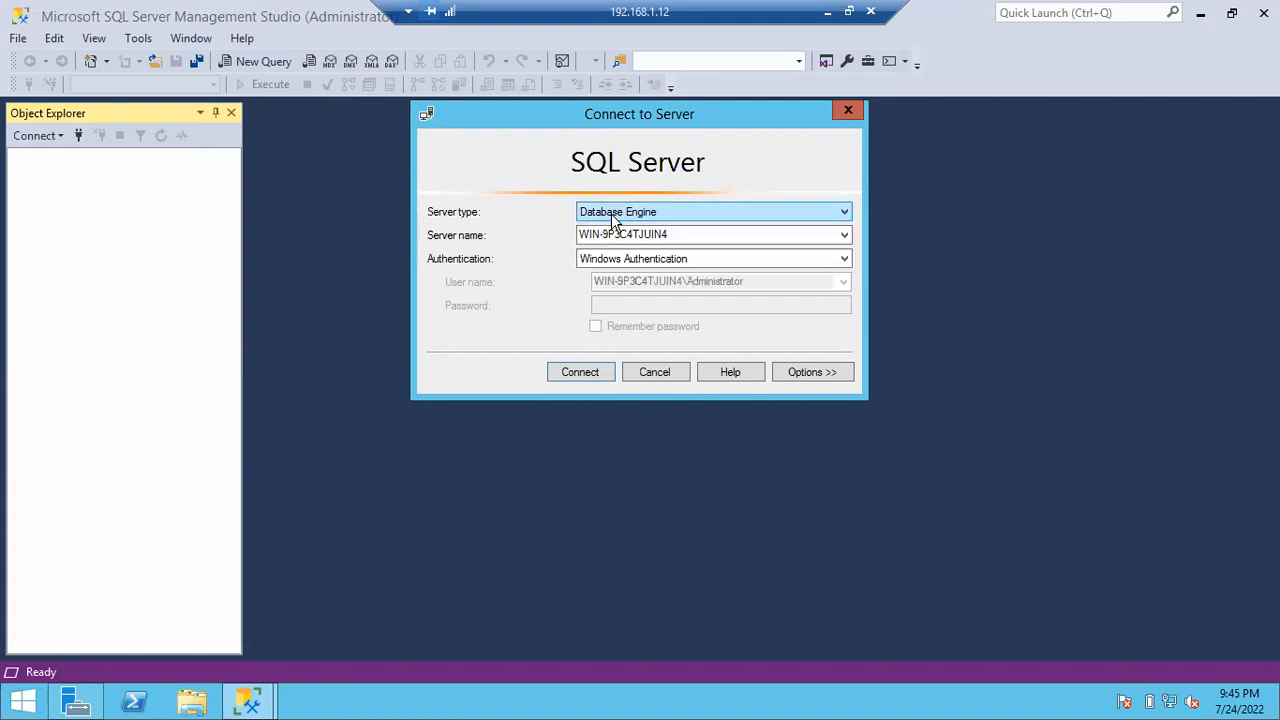
{"action": "left_click", "coordinate": [578, 372]}
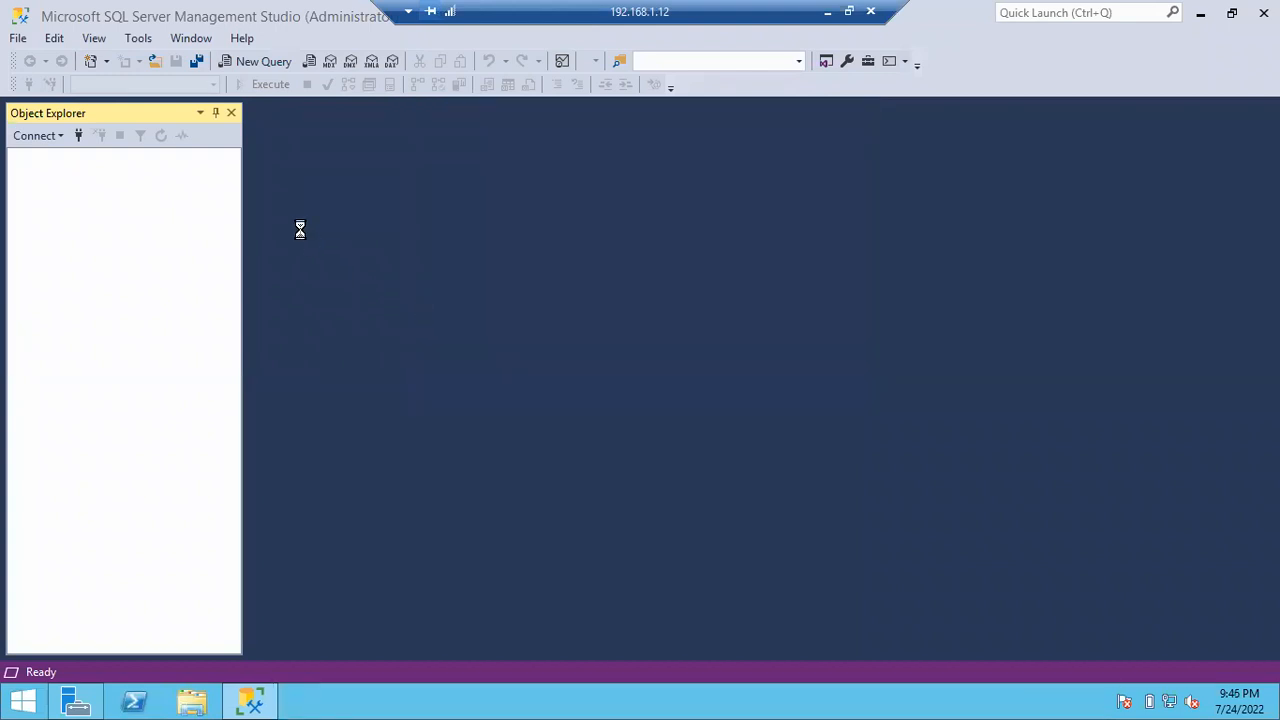
- Widen Object Explorer to show the full server name, then collapse and re-expand the server to list its Databases, Security and other folders
{"action": "left_click_drag", "start_coordinate": [246, 193], "coordinate": [382, 176]}
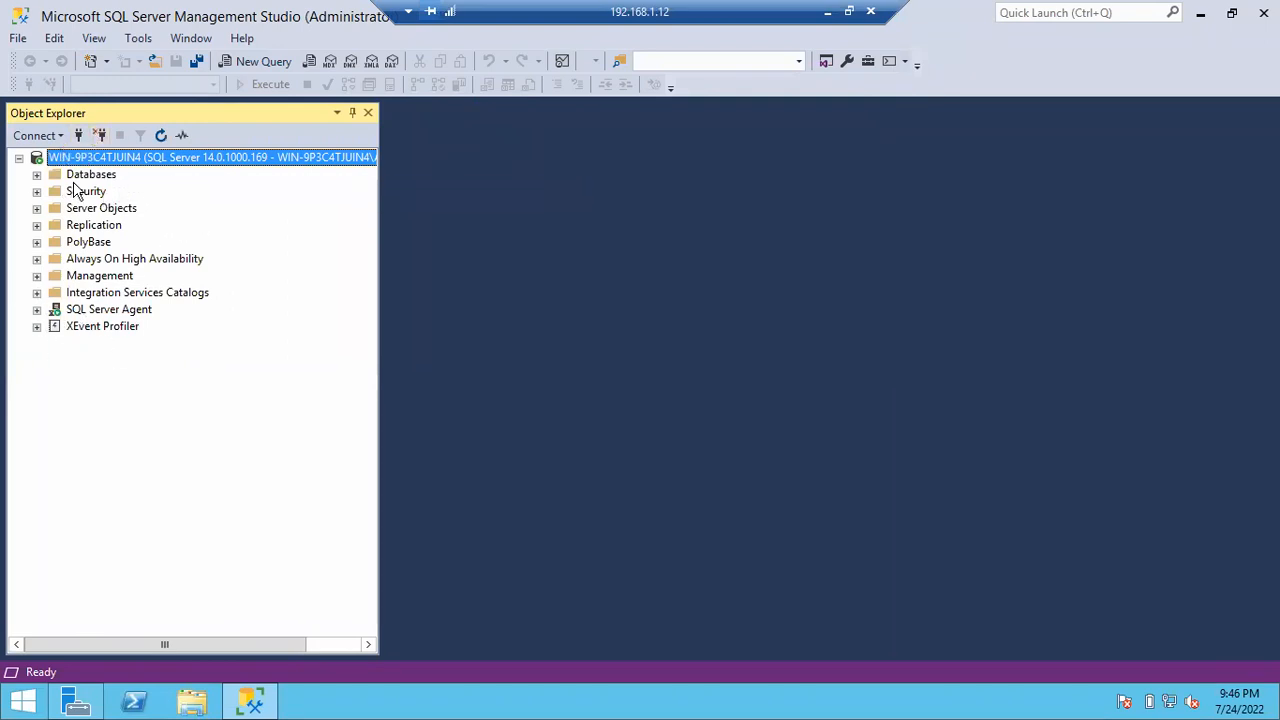
{"action": "left_click", "coordinate": [21, 158]}
{"action": "left_click", "coordinate": [20, 158]}
- Minimize the Remote Desktop, VirtualBox and Chrome windows, show the desktop, and refresh it
{"action": "left_click", "coordinate": [829, 14]}
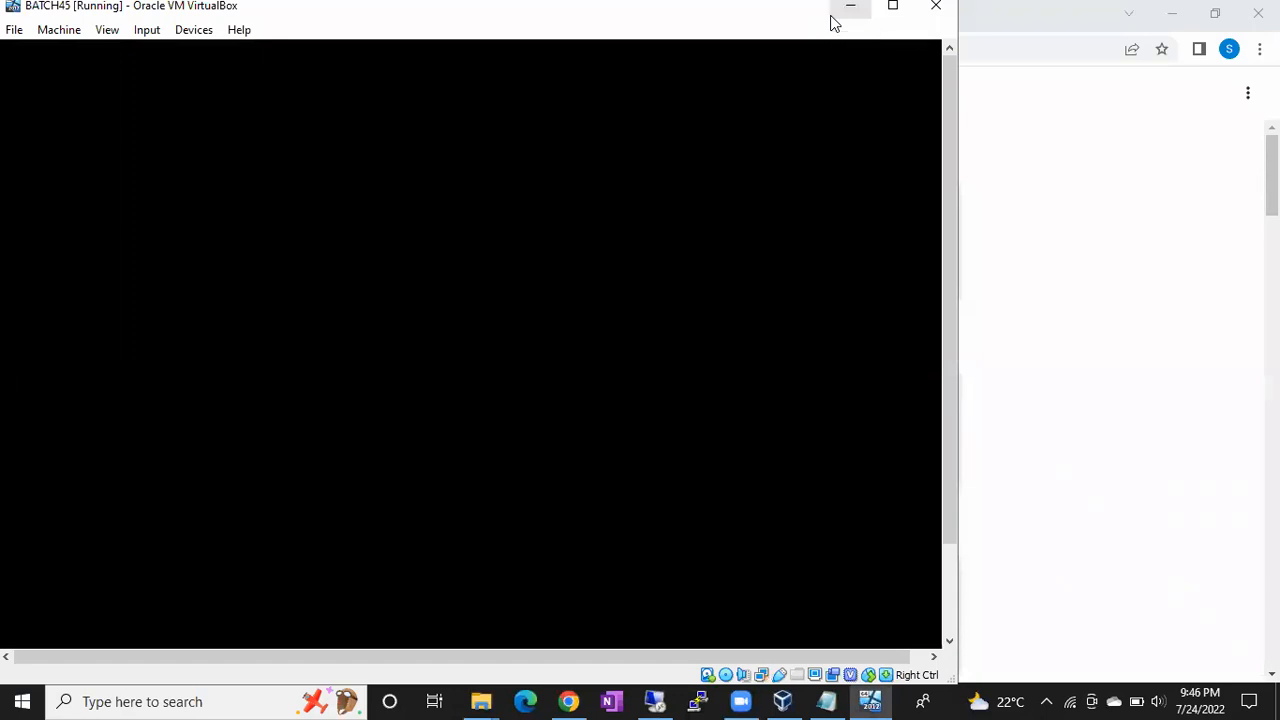
{"action": "left_click", "coordinate": [830, 16]}
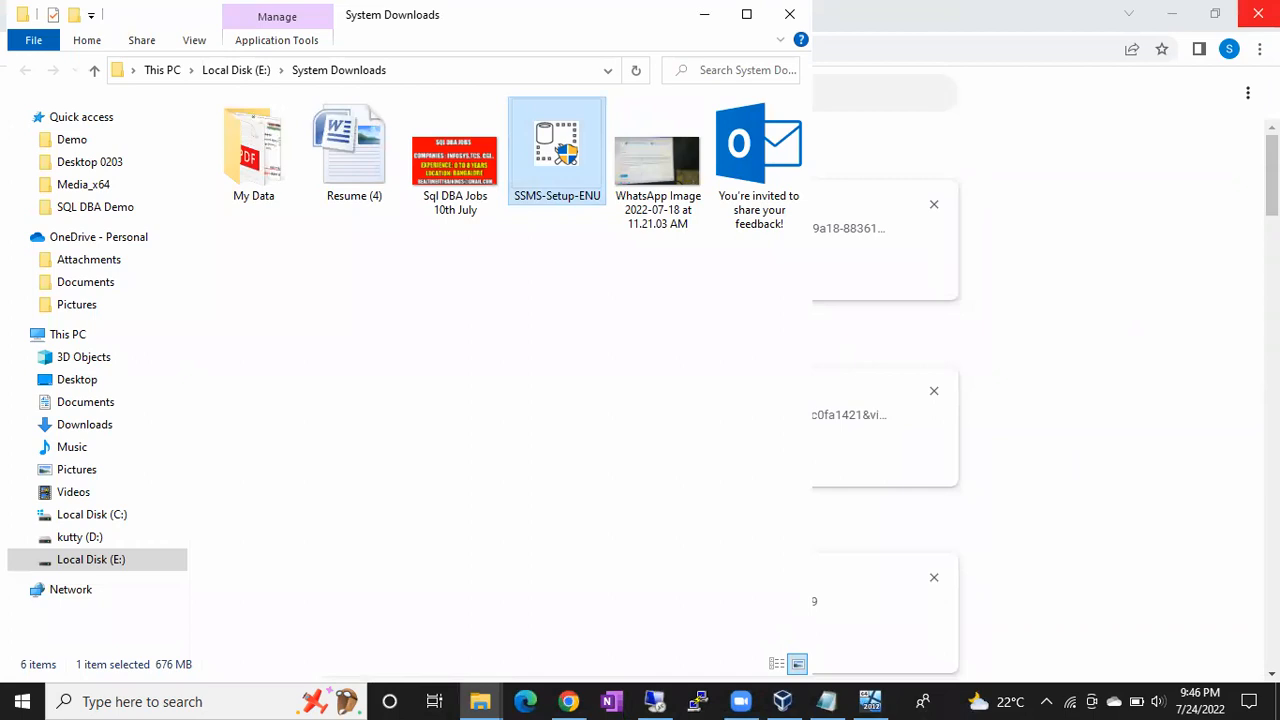
{"action": "left_click", "coordinate": [1170, 14]}
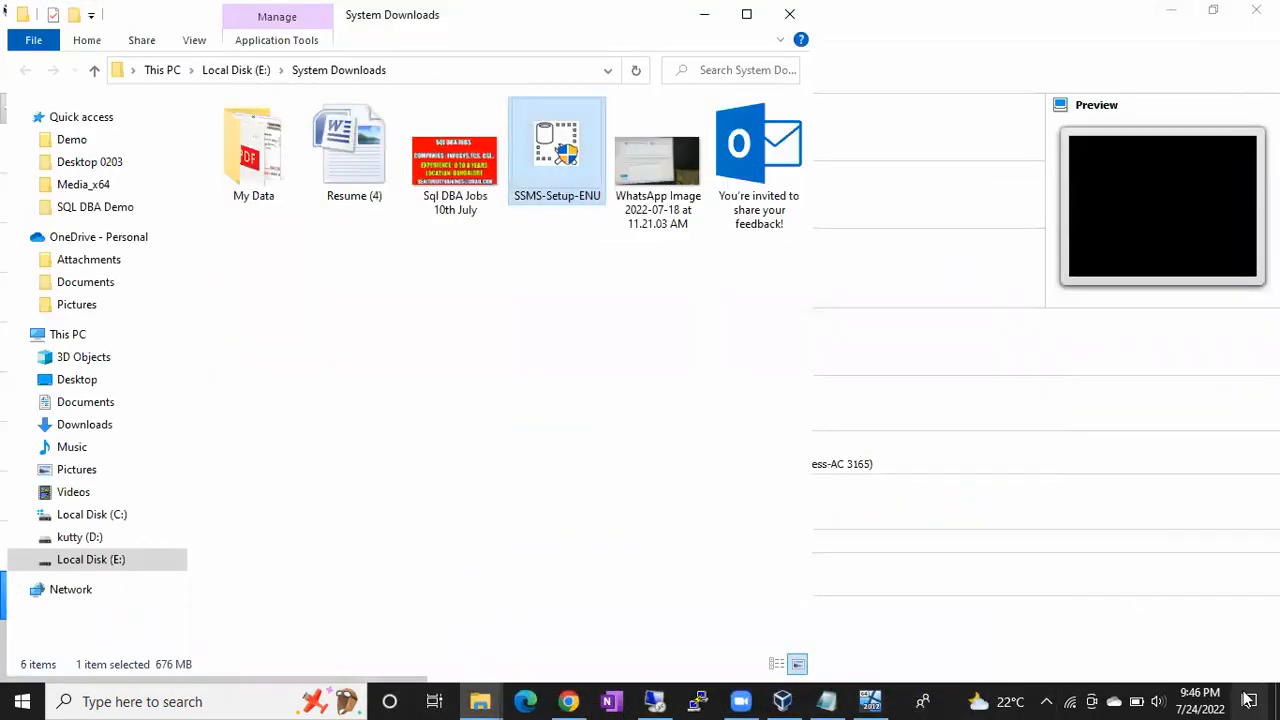
{"action": "left_click", "coordinate": [1277, 701]}
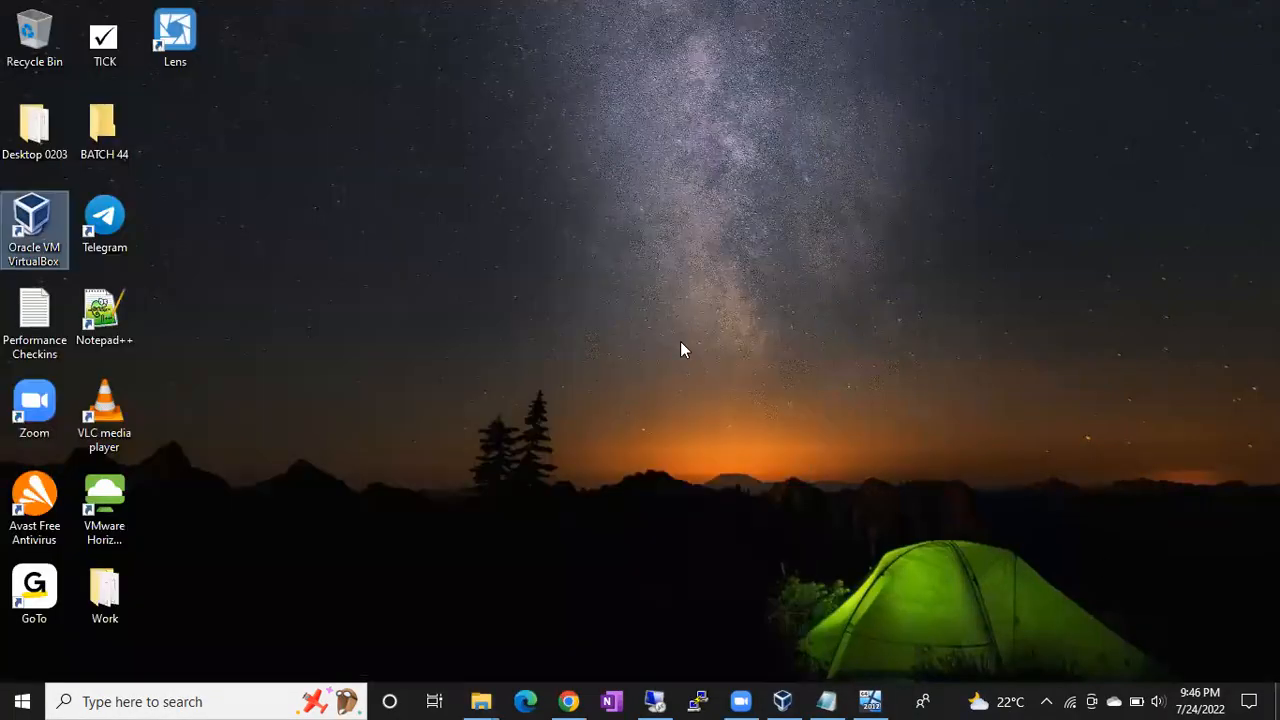
{"action": "right_click", "coordinate": [681, 342]}
{"action": "left_click", "coordinate": [754, 399]}
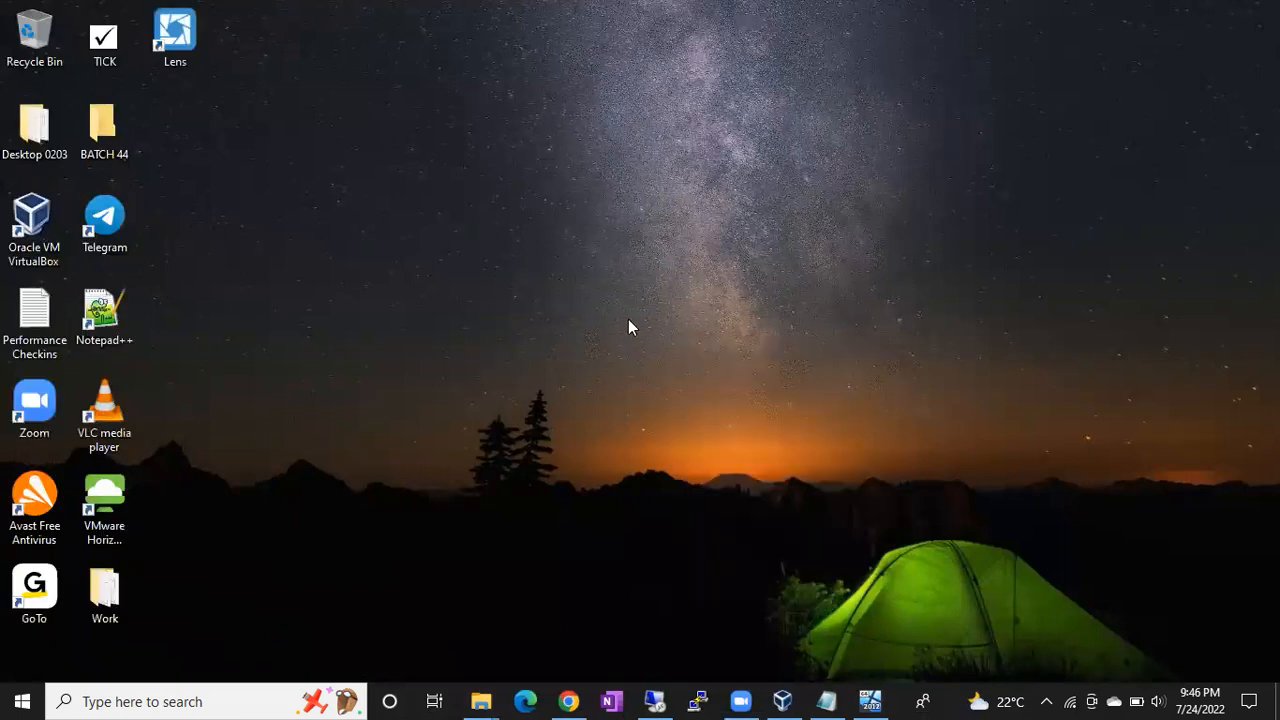